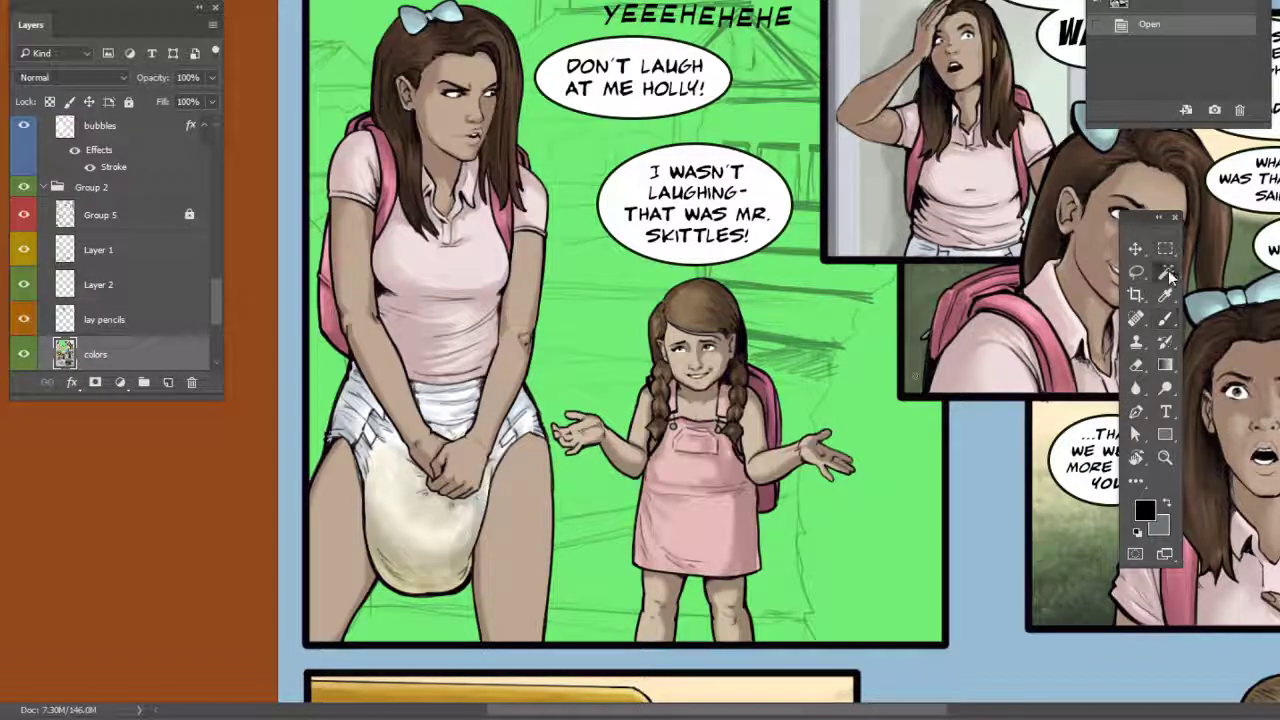
# Try selecting the green background of the large comic panel with the Magic Wand
pyautogui.moveTo(875, 319); pyautogui.dragTo(847, 363)
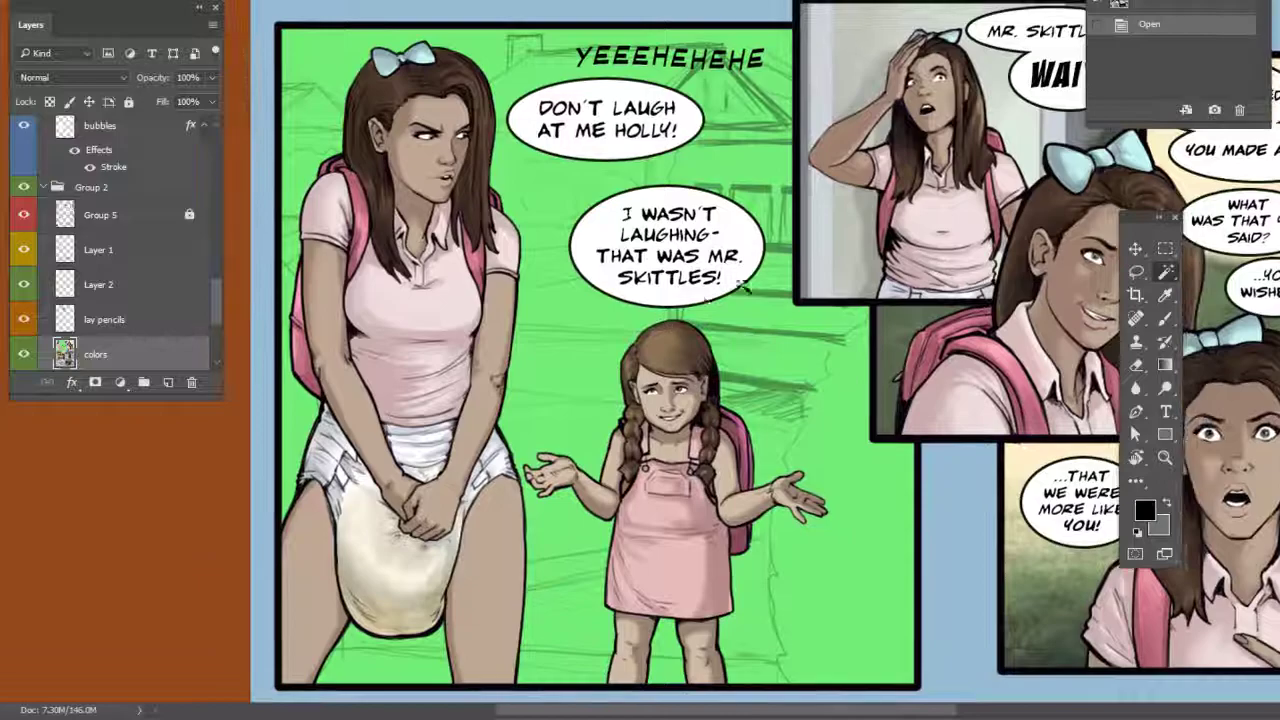
pyautogui.moveTo(782, 332); pyautogui.dragTo(788, 346)
pyautogui.moveTo(1033, 398); pyautogui.dragTo(953, 388)
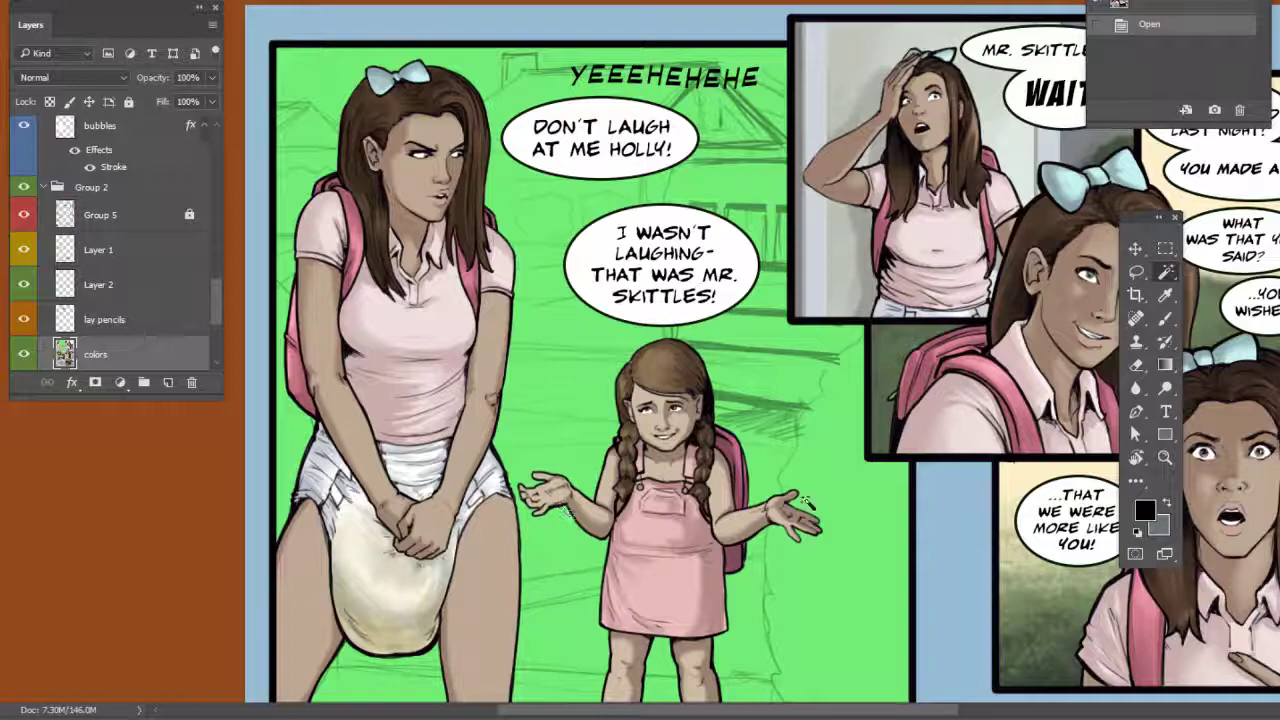
pyautogui.scroll(-2, 807, 466)
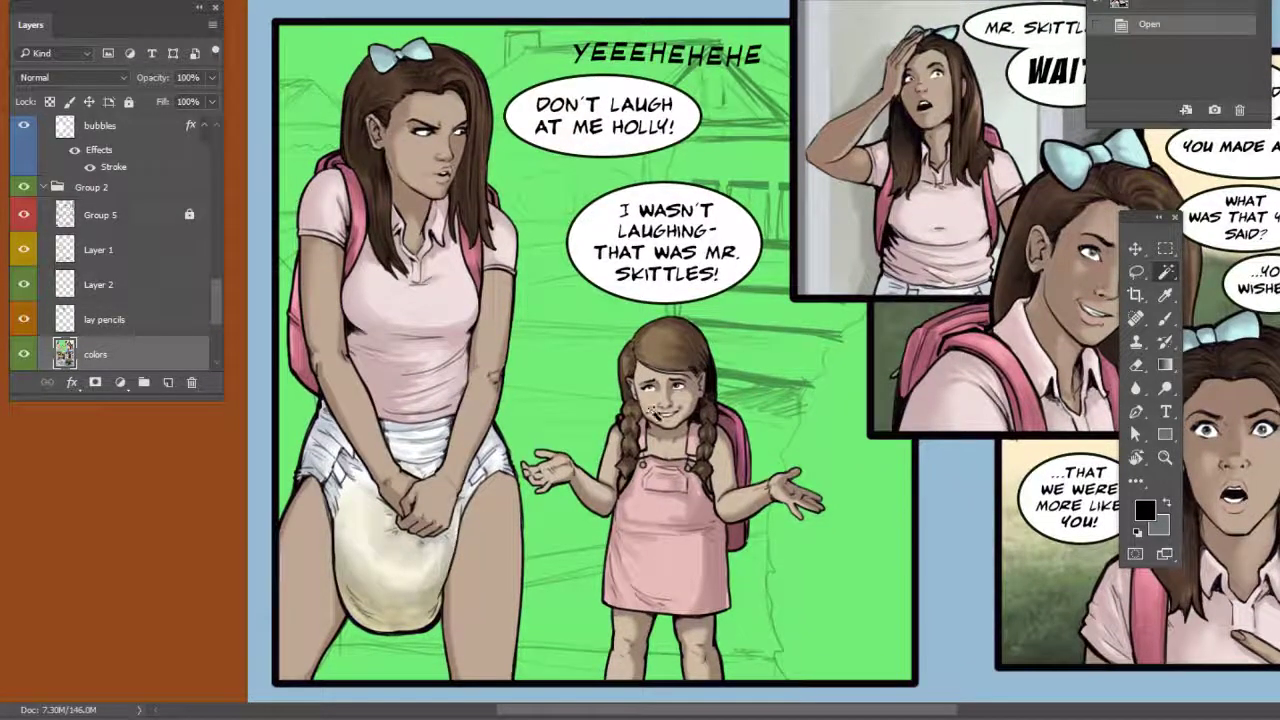
pyautogui.click(763, 400)
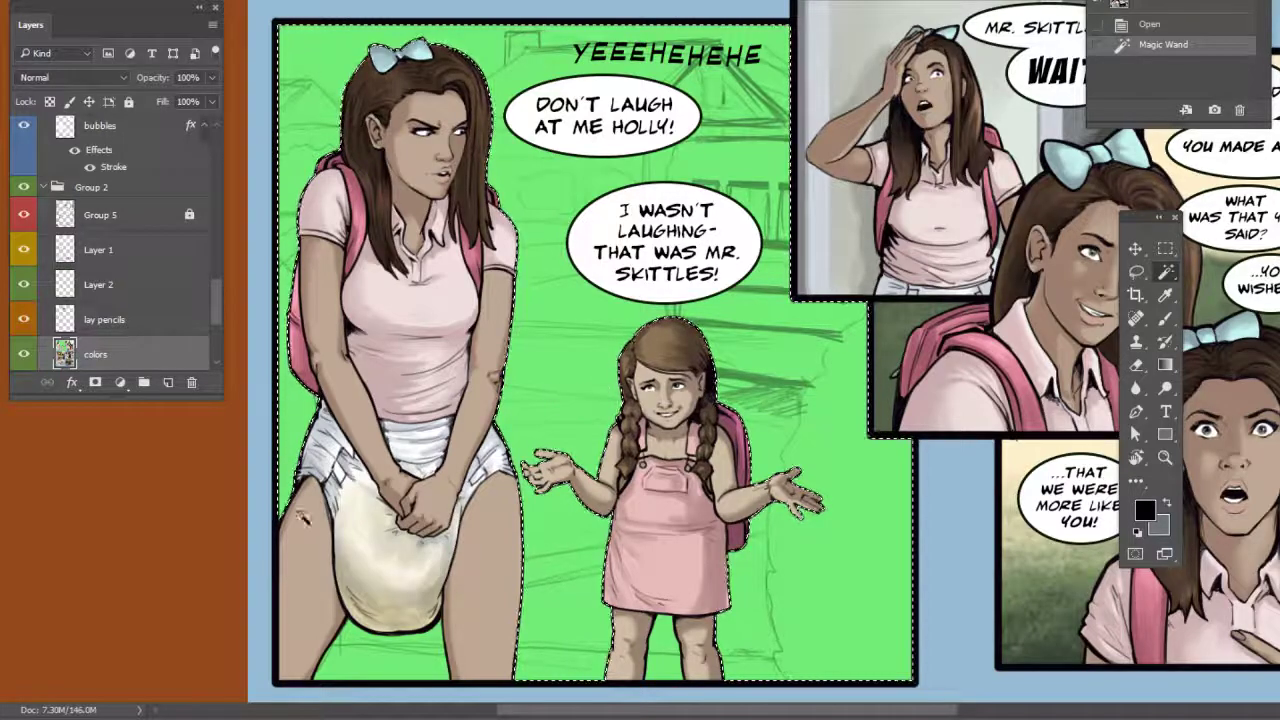
pyautogui.hotkey('ctrl', 'd')
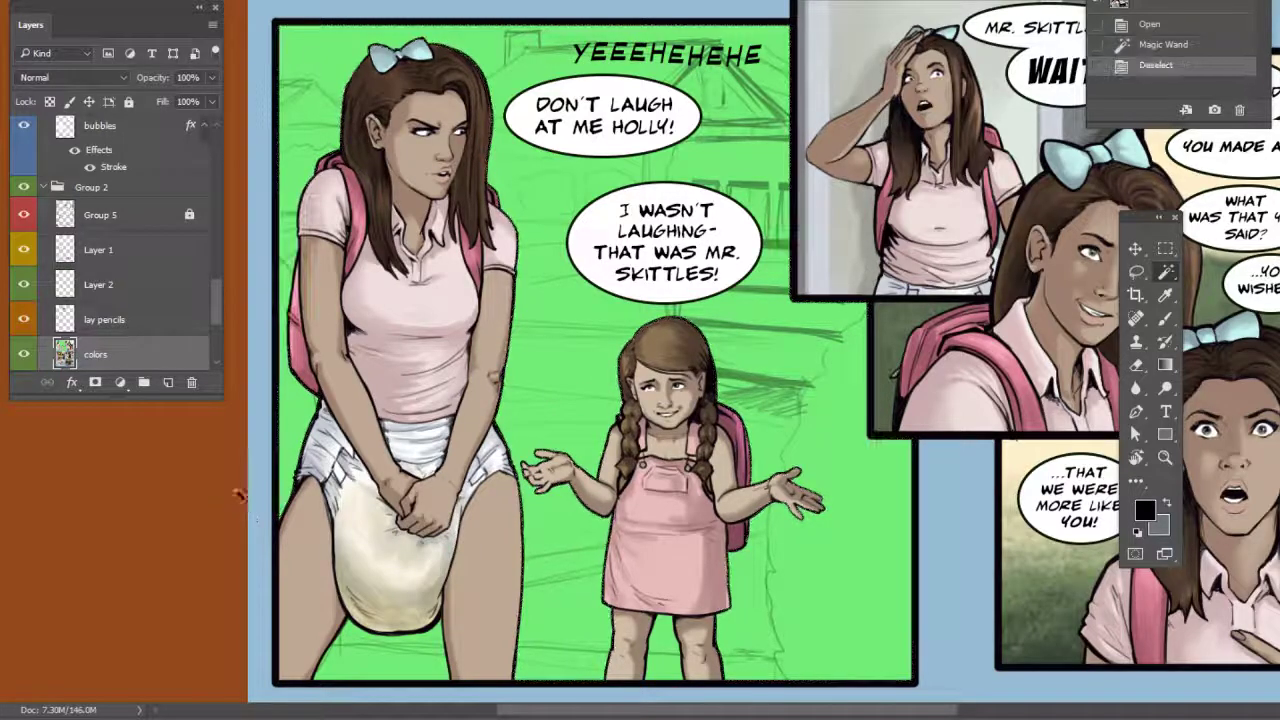
# Set the opacity of the lay pencils layer to 22%
pyautogui.click(137, 322)
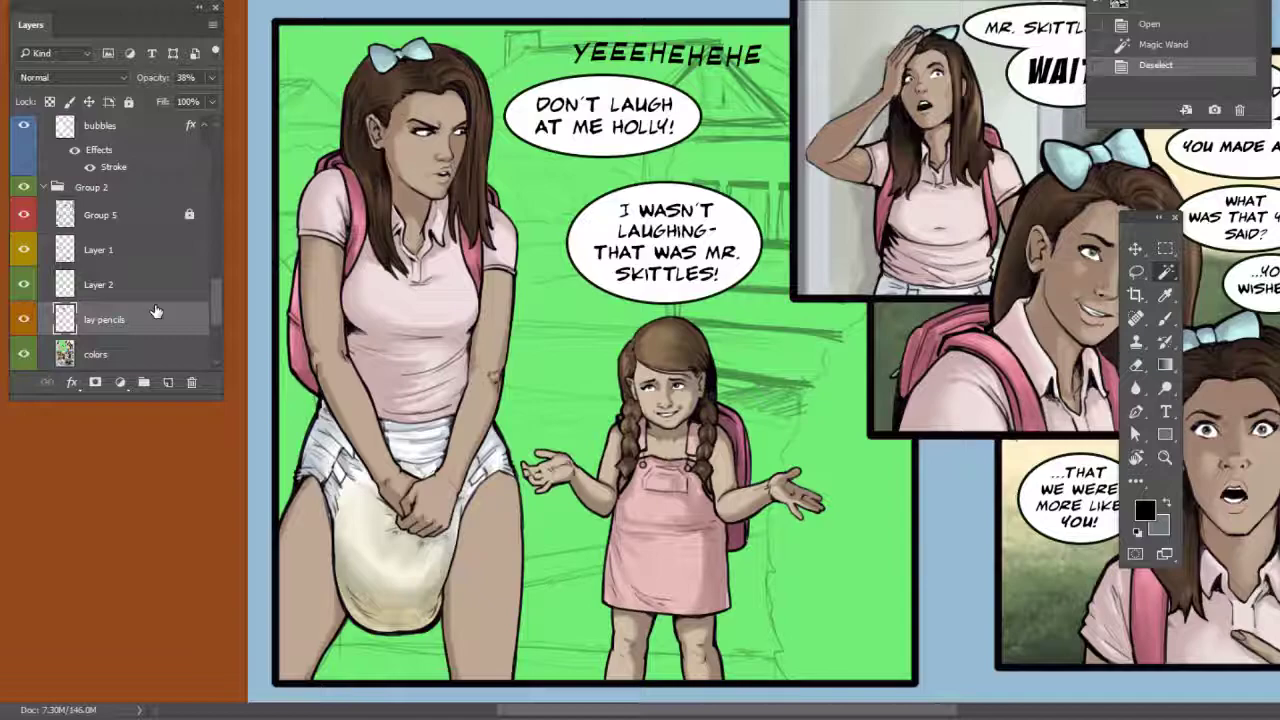
pyautogui.click(213, 78)
pyautogui.moveTo(142, 98); pyautogui.dragTo(215, 94)
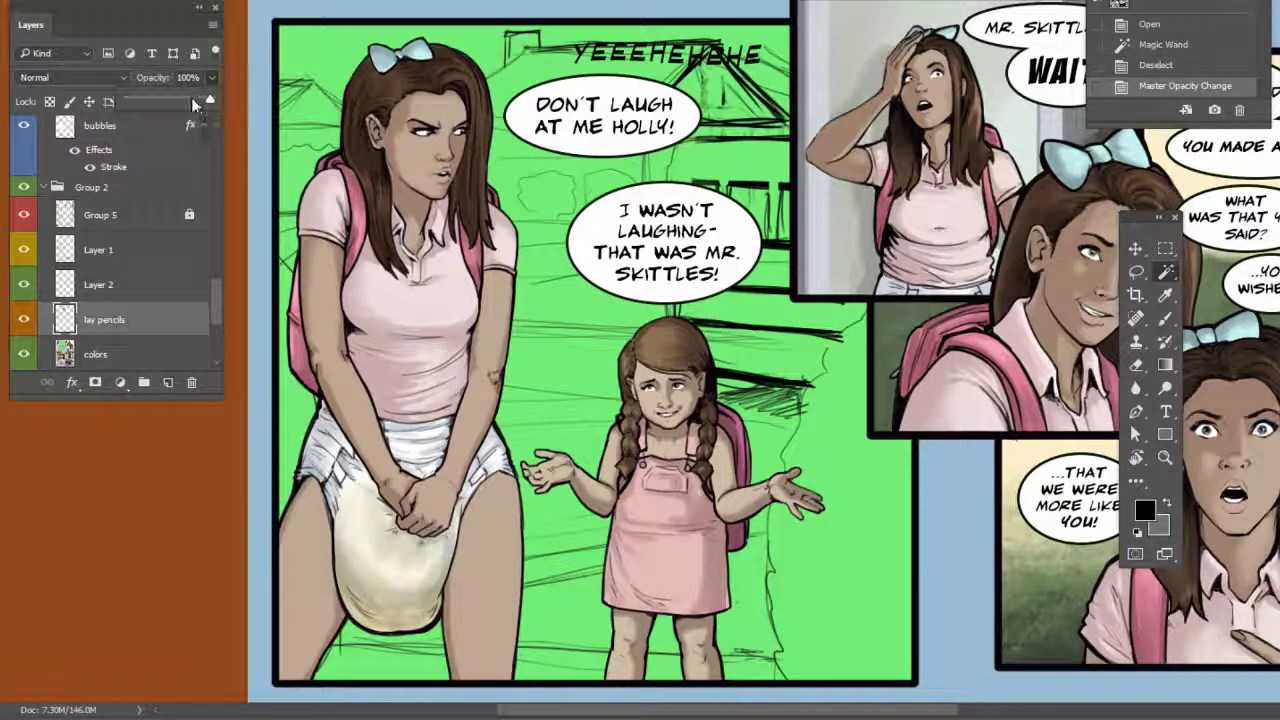
pyautogui.moveTo(147, 103); pyautogui.dragTo(145, 103)
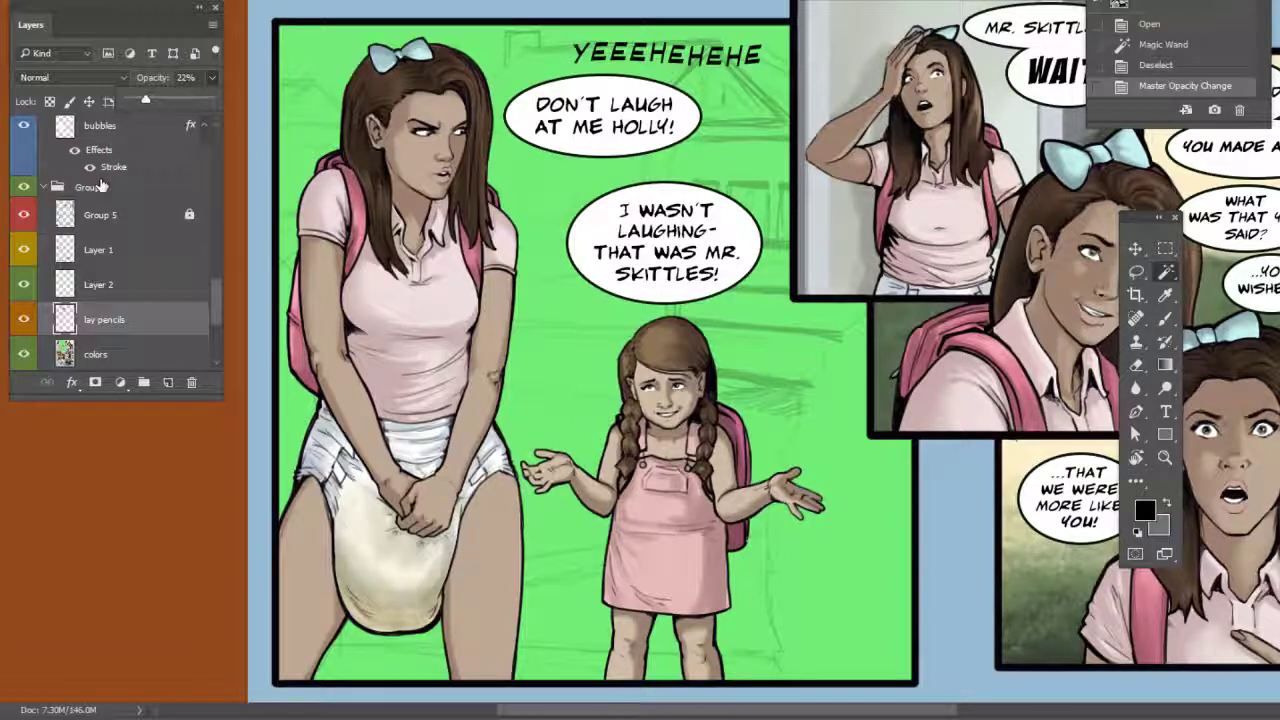
# Hide and show the lay pencils layer repeatedly to compare the panel with and without the background sketch
pyautogui.click(26, 322)
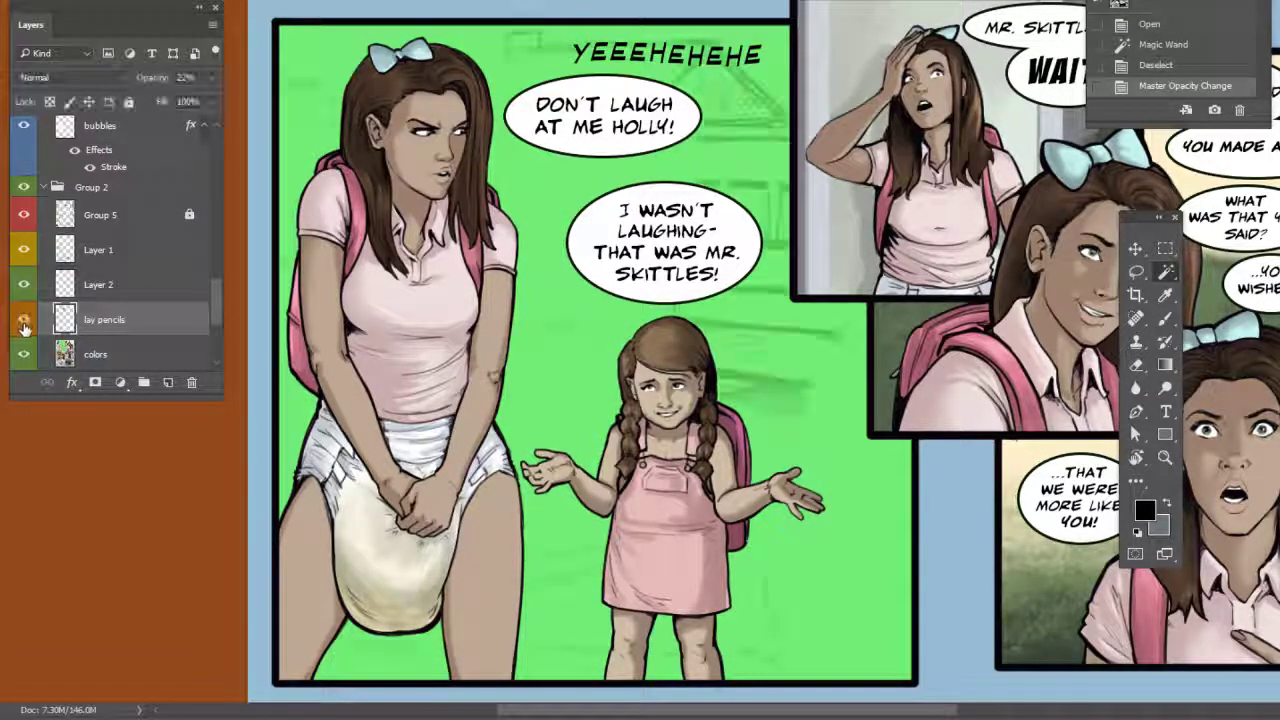
pyautogui.click(23, 326)
pyautogui.click(25, 322)
pyautogui.click(35, 320)
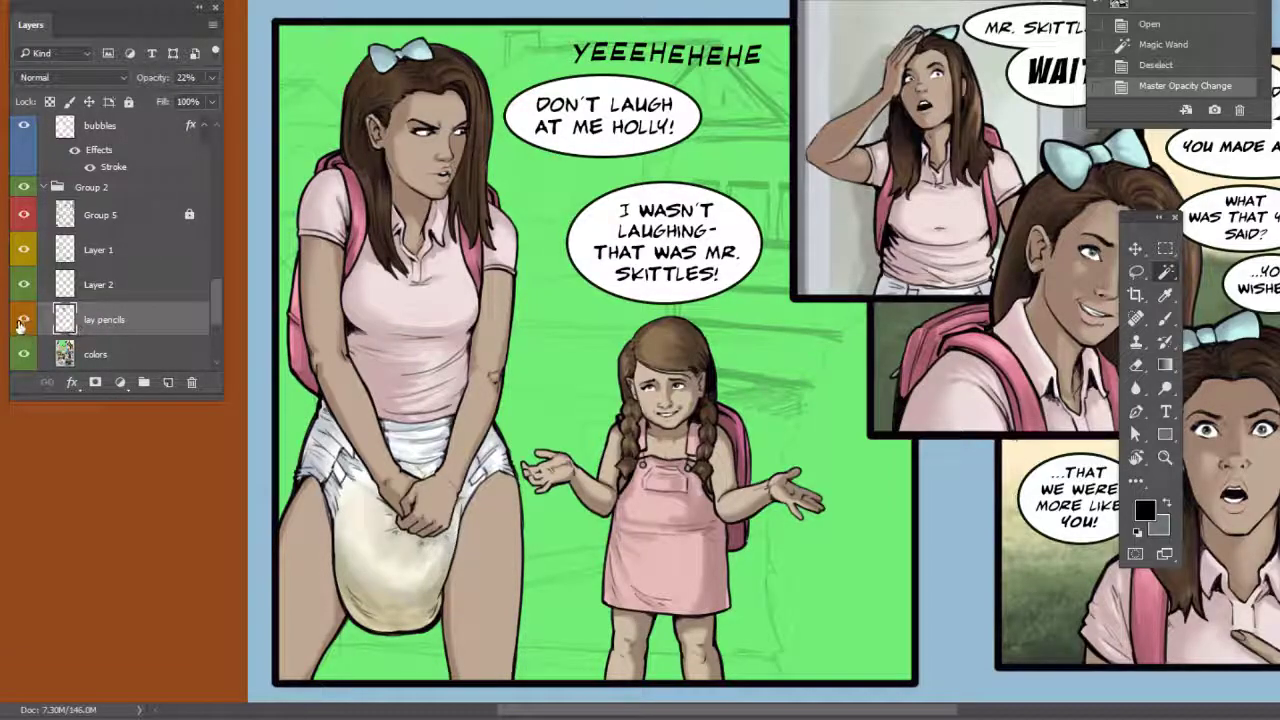
pyautogui.click(20, 325)
pyautogui.click(27, 322)
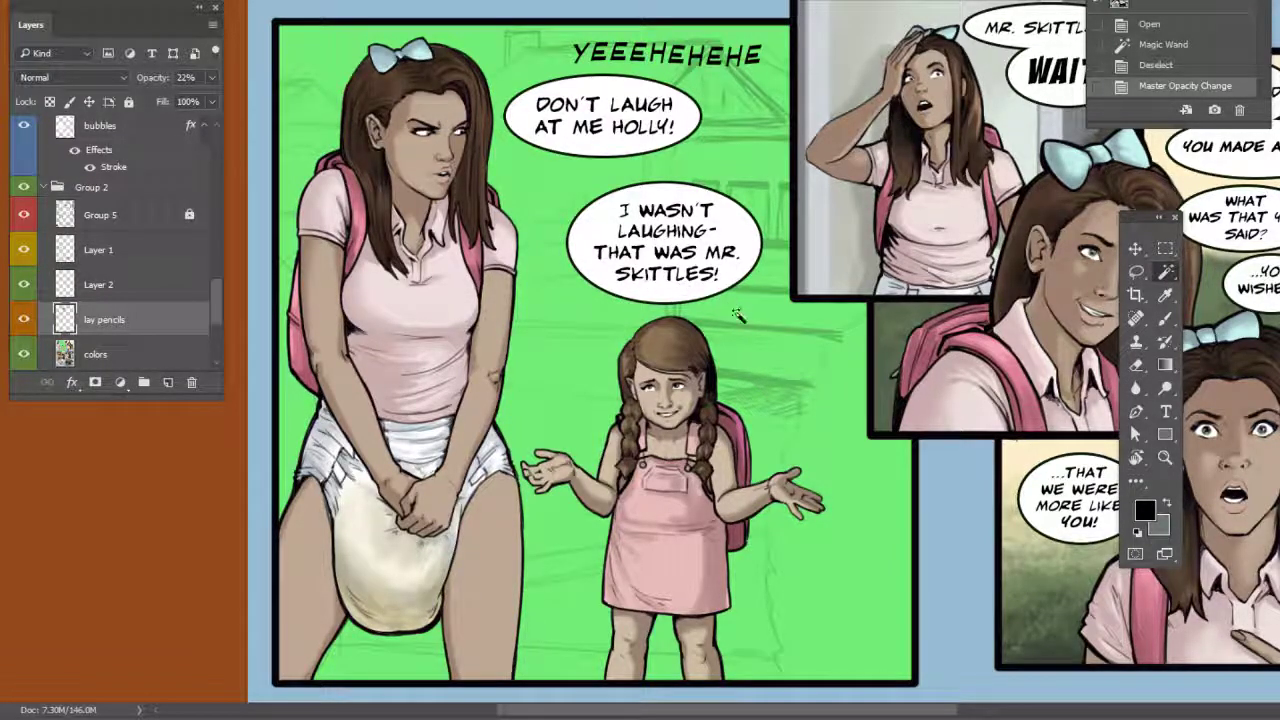
# Make the colors layer active and select the large panel's green background with the Magic Wand
pyautogui.moveTo(737, 312); pyautogui.dragTo(709, 310)
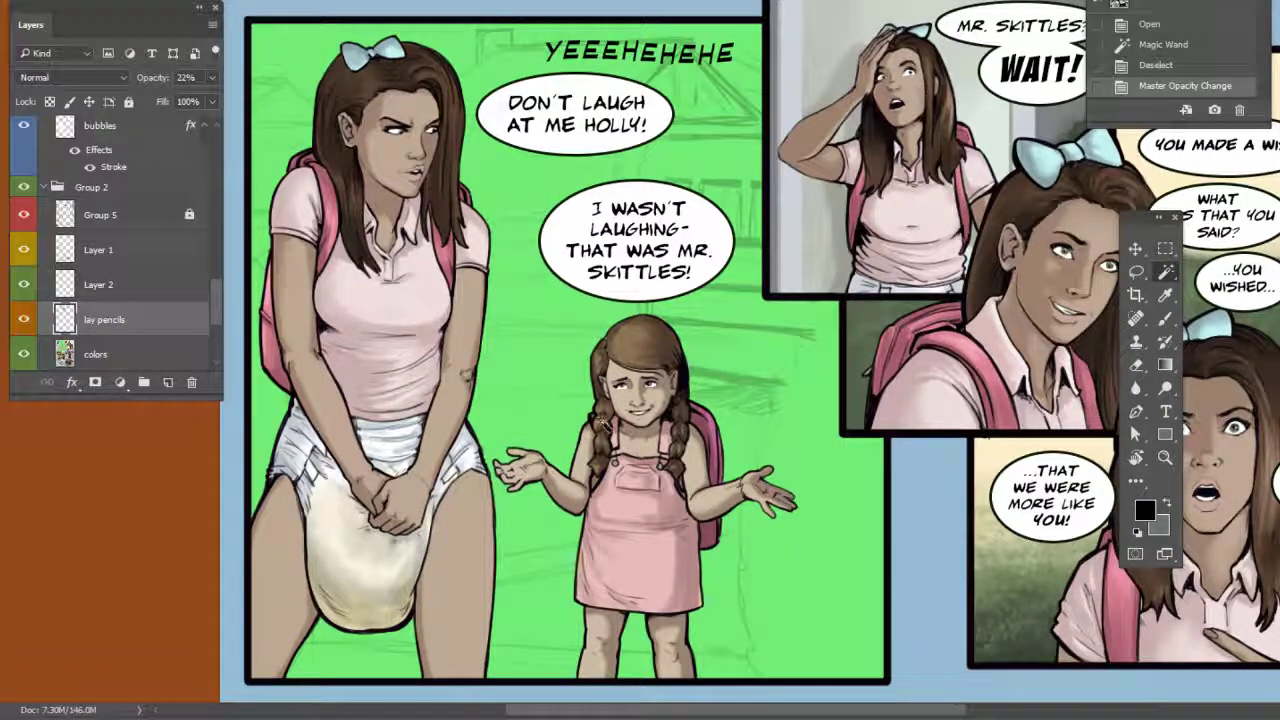
pyautogui.click(697, 304)
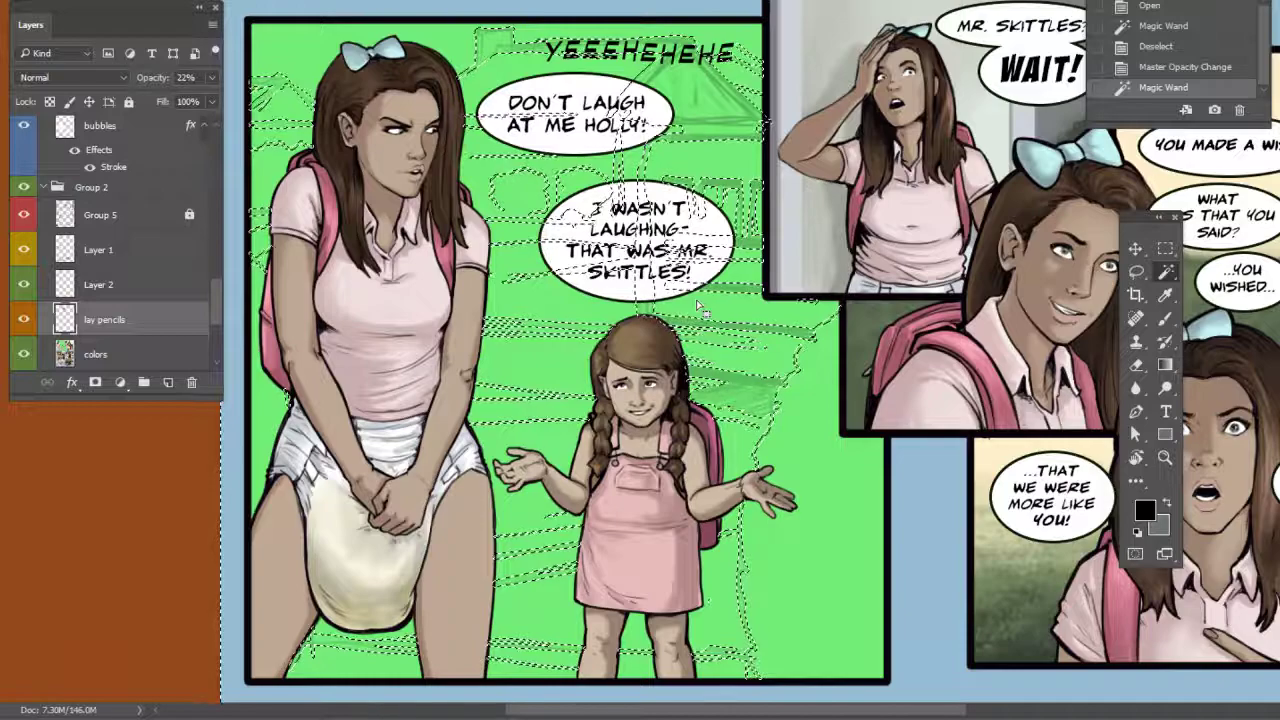
pyautogui.click(97, 355)
pyautogui.hotkey('ctrl', 'd')
pyautogui.click(272, 407)
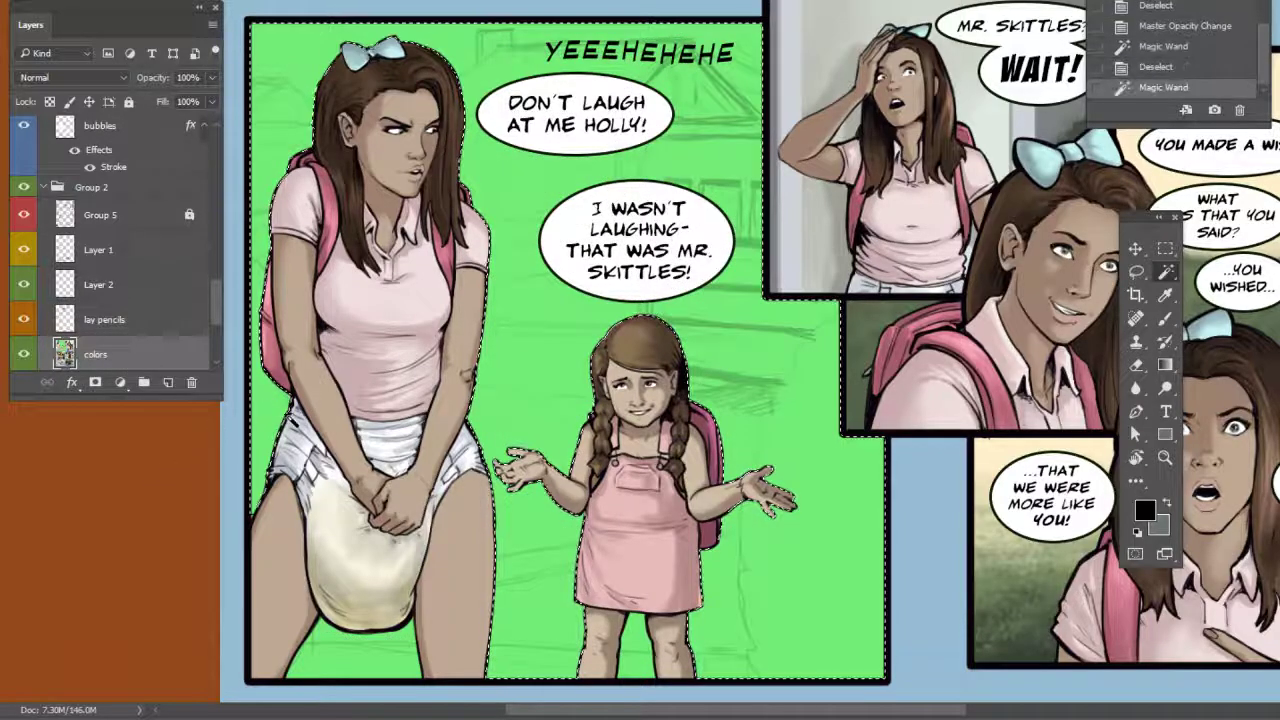
pyautogui.hotkey('ctrl', 'd')
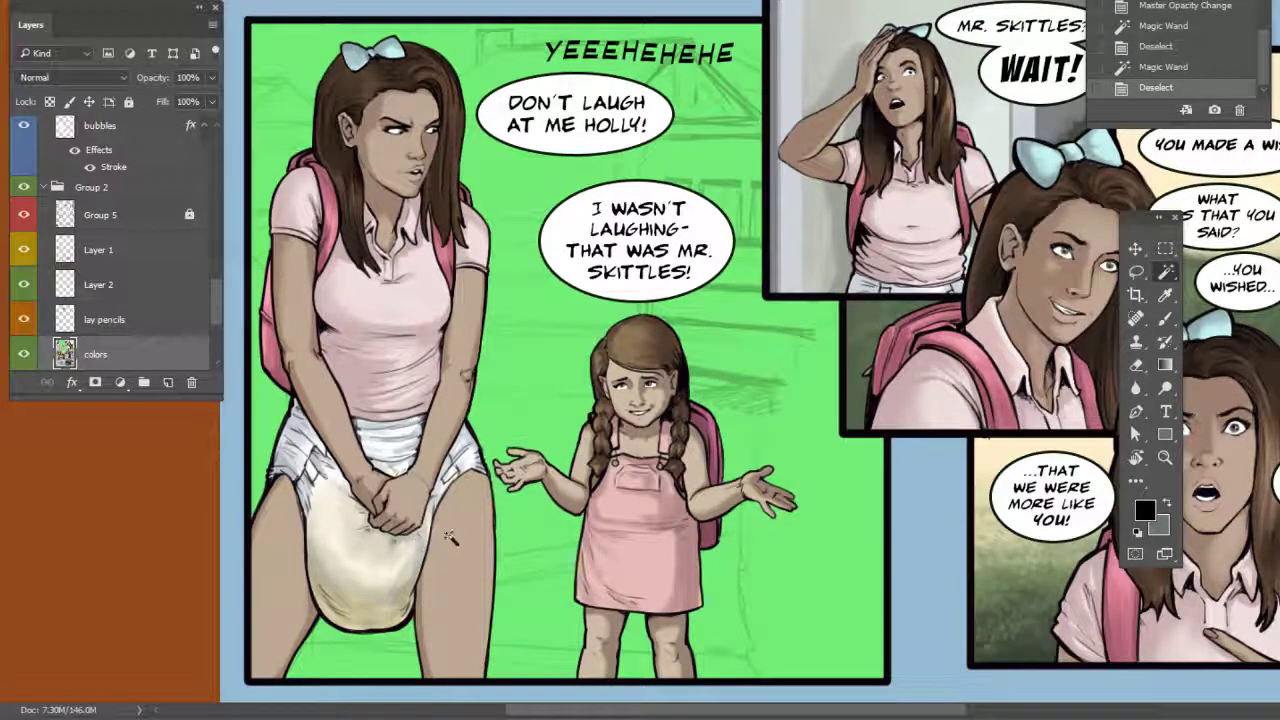
pyautogui.click(600, 299)
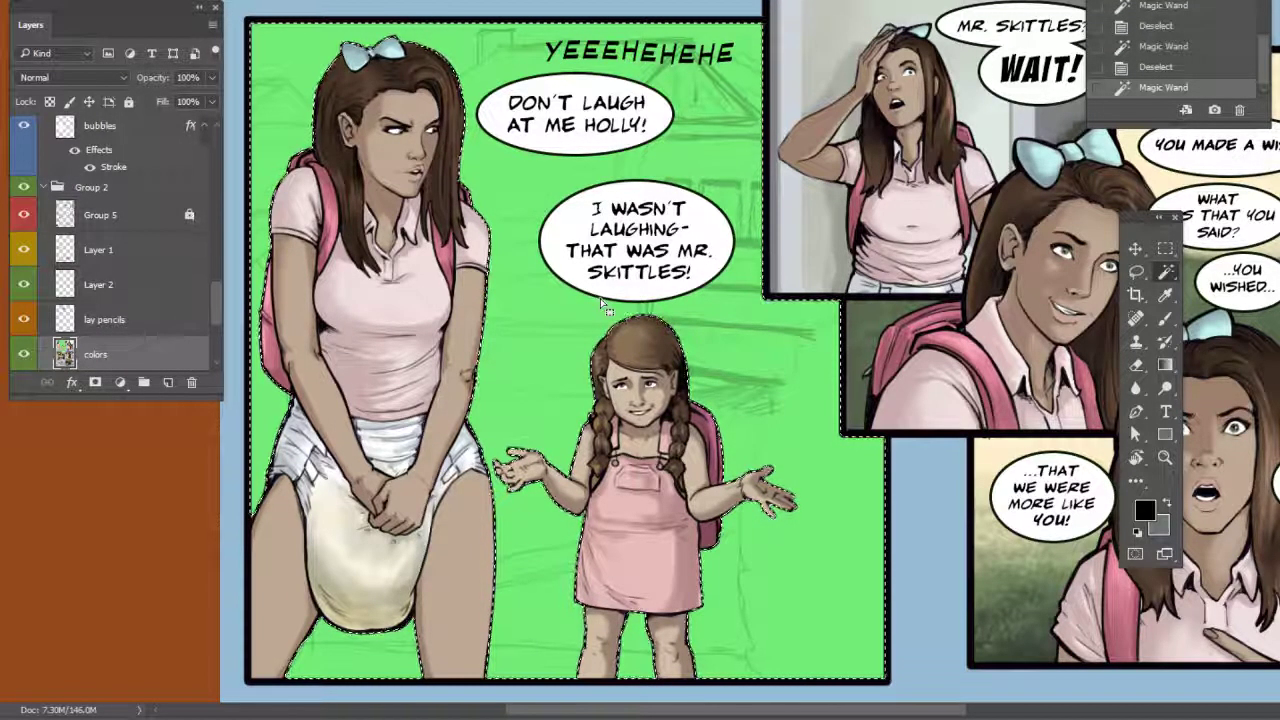
# Choose the textured 80 px brush preset for the Brush tool and set its size to 62 px
pyautogui.moveTo(785, 405); pyautogui.dragTo(764, 421)
pyautogui.press('b')
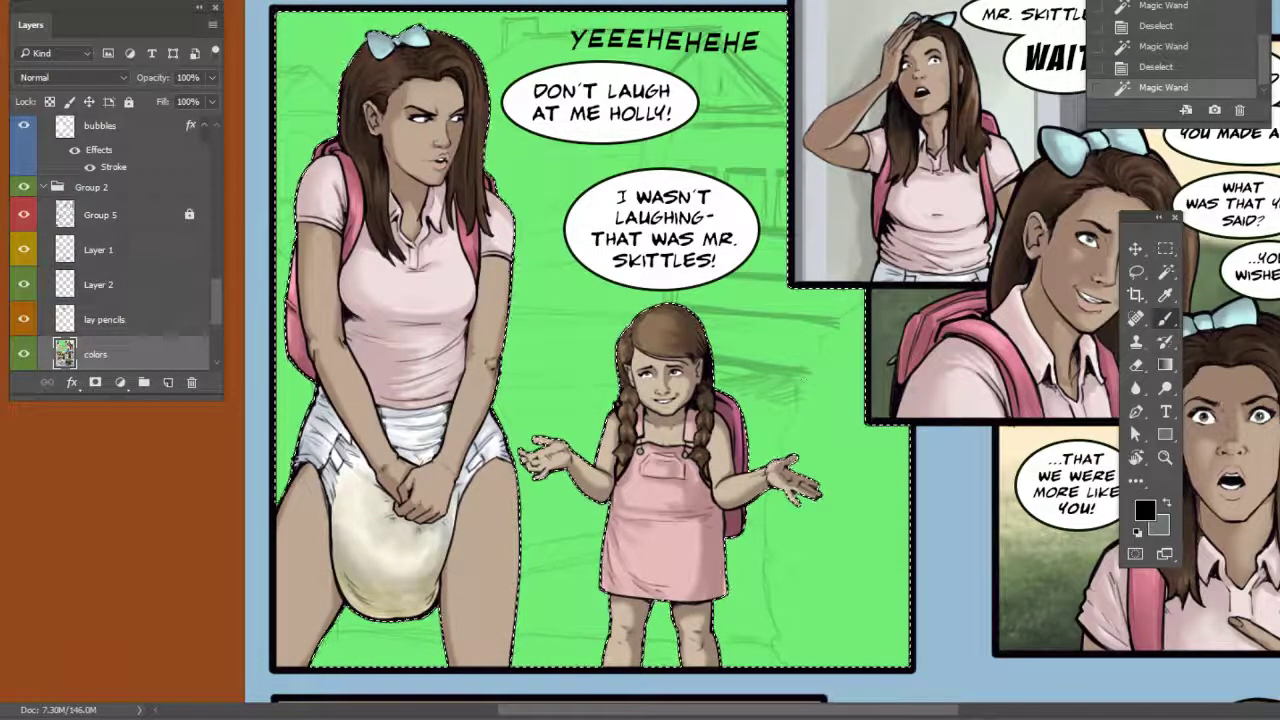
pyautogui.rightClick(792, 374)
pyautogui.click(919, 541)
pyautogui.moveTo(908, 402); pyautogui.dragTo(899, 402)
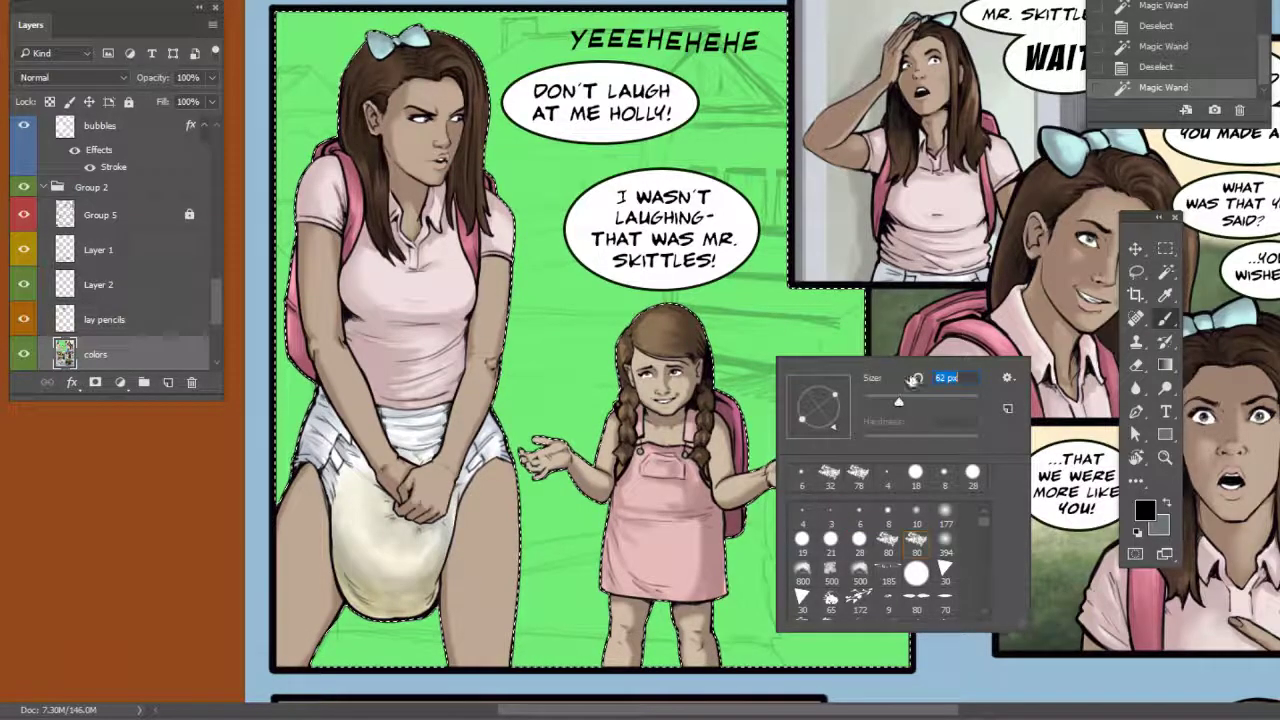
pyautogui.click(930, 301)
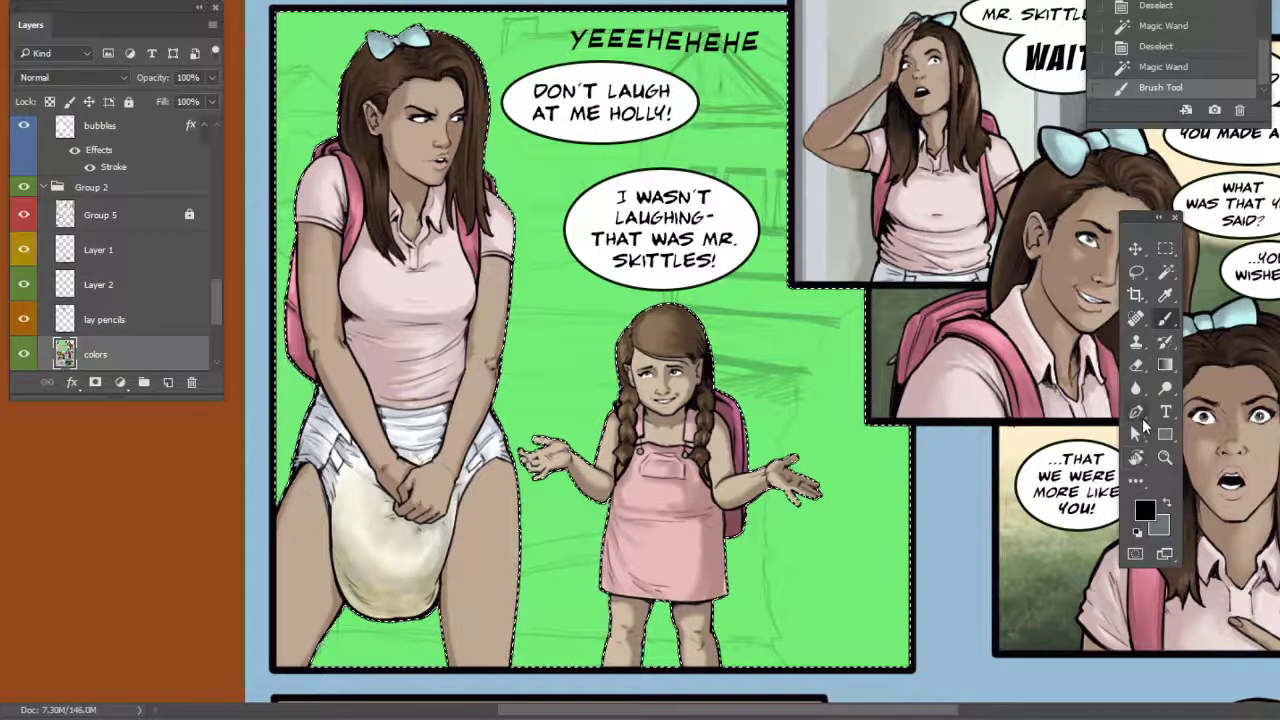
# Set the foreground colour to pale cream f8e1b9 and fill the sky band across the top of the selected background with a rectangle
pyautogui.click(1143, 510)
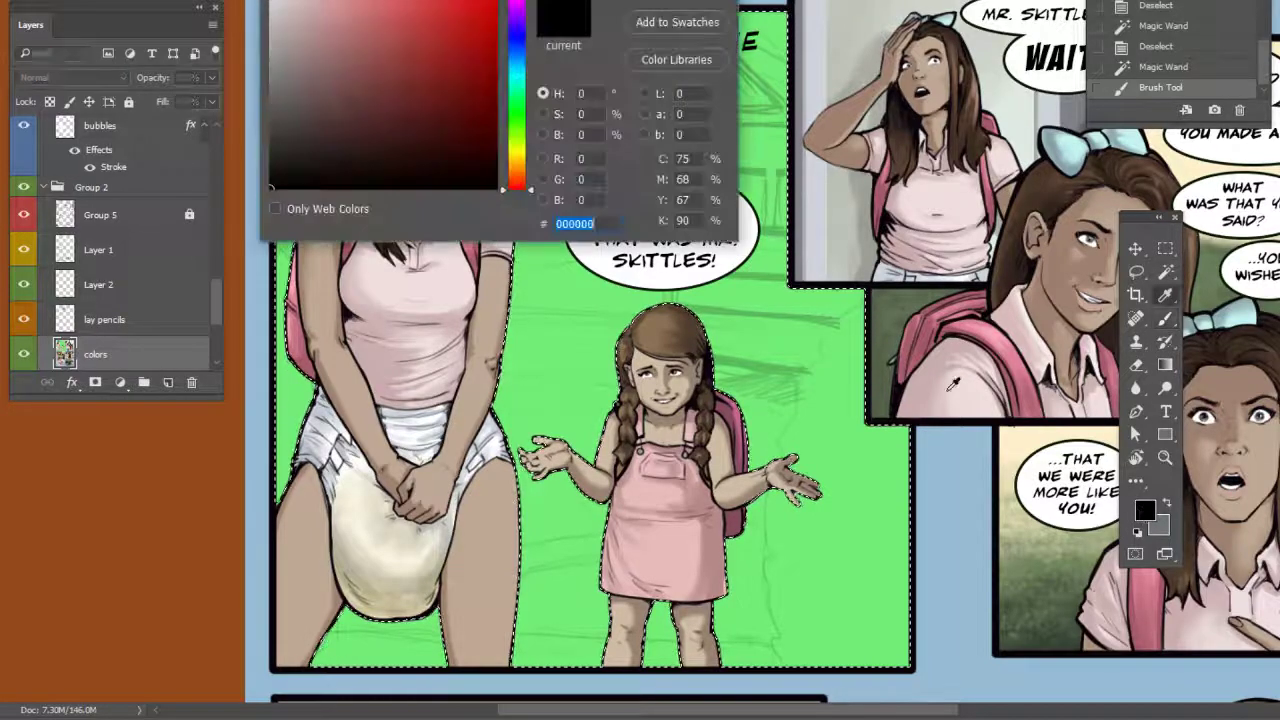
pyautogui.moveTo(483, 0); pyautogui.dragTo(837, 178)
pyautogui.click(721, 247)
pyautogui.click(717, 244)
pyautogui.click(1188, 164)
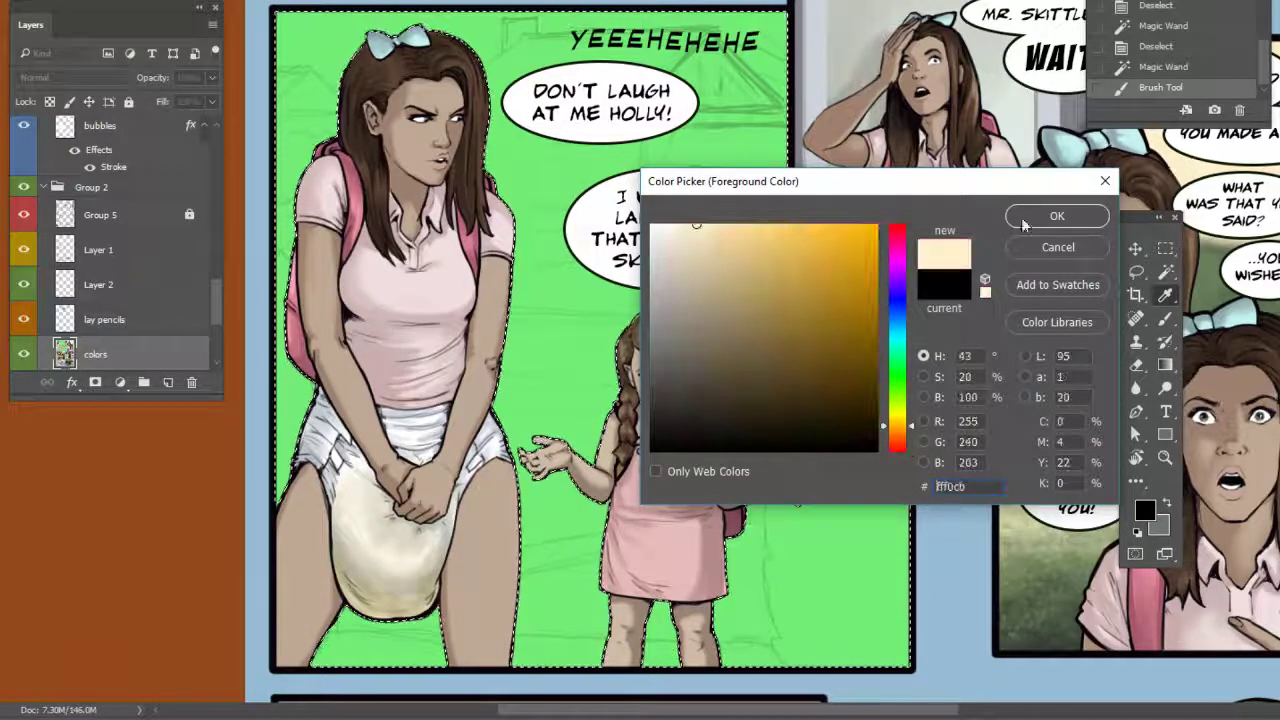
pyautogui.click(709, 230)
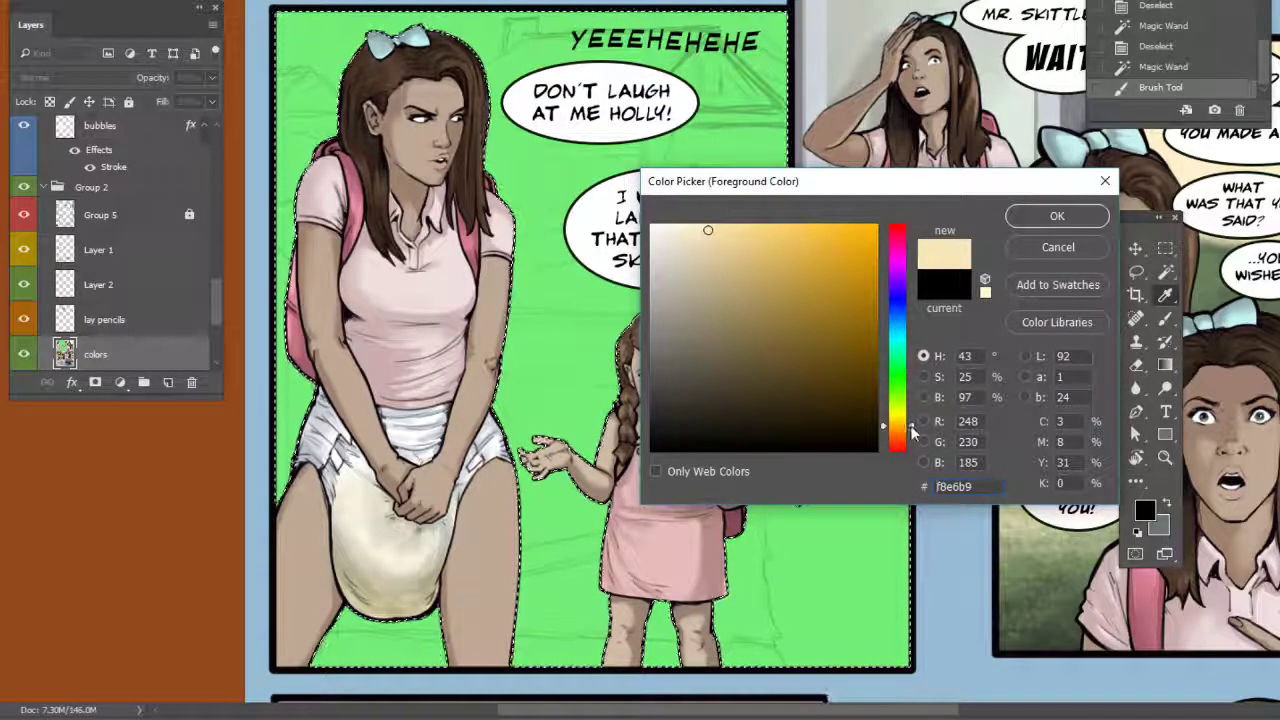
pyautogui.click(1025, 216)
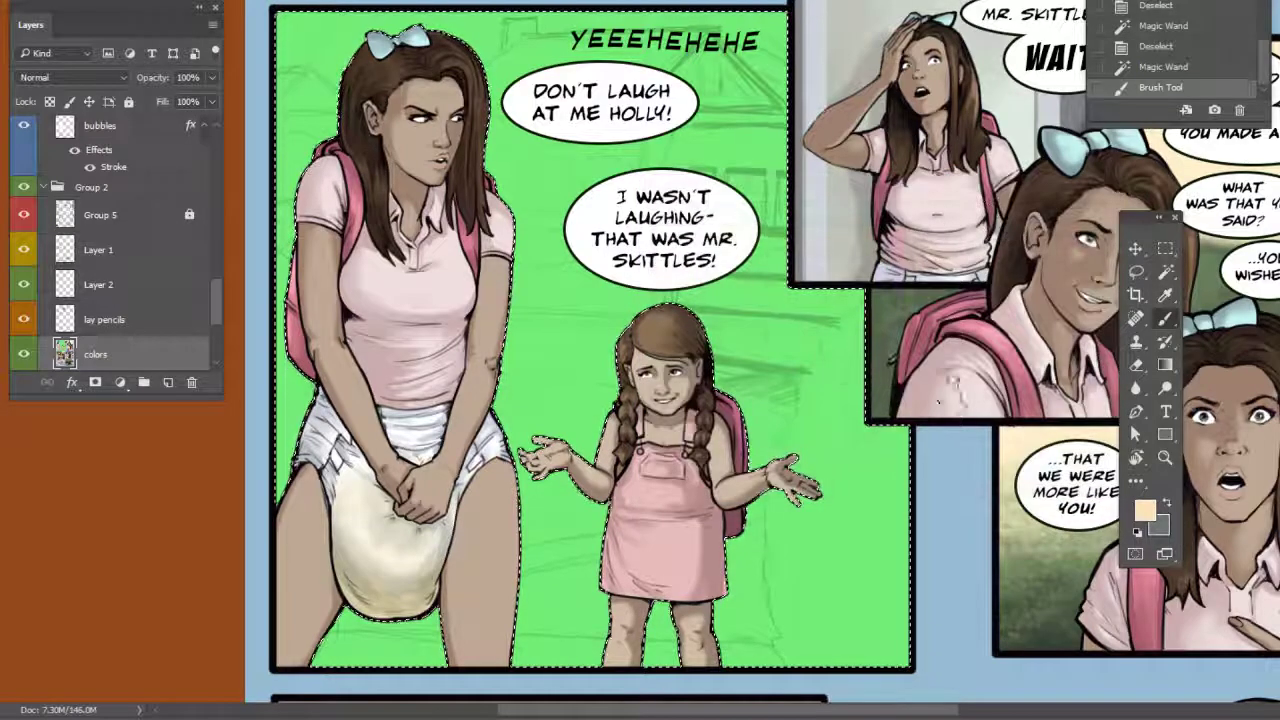
pyautogui.click(1165, 434)
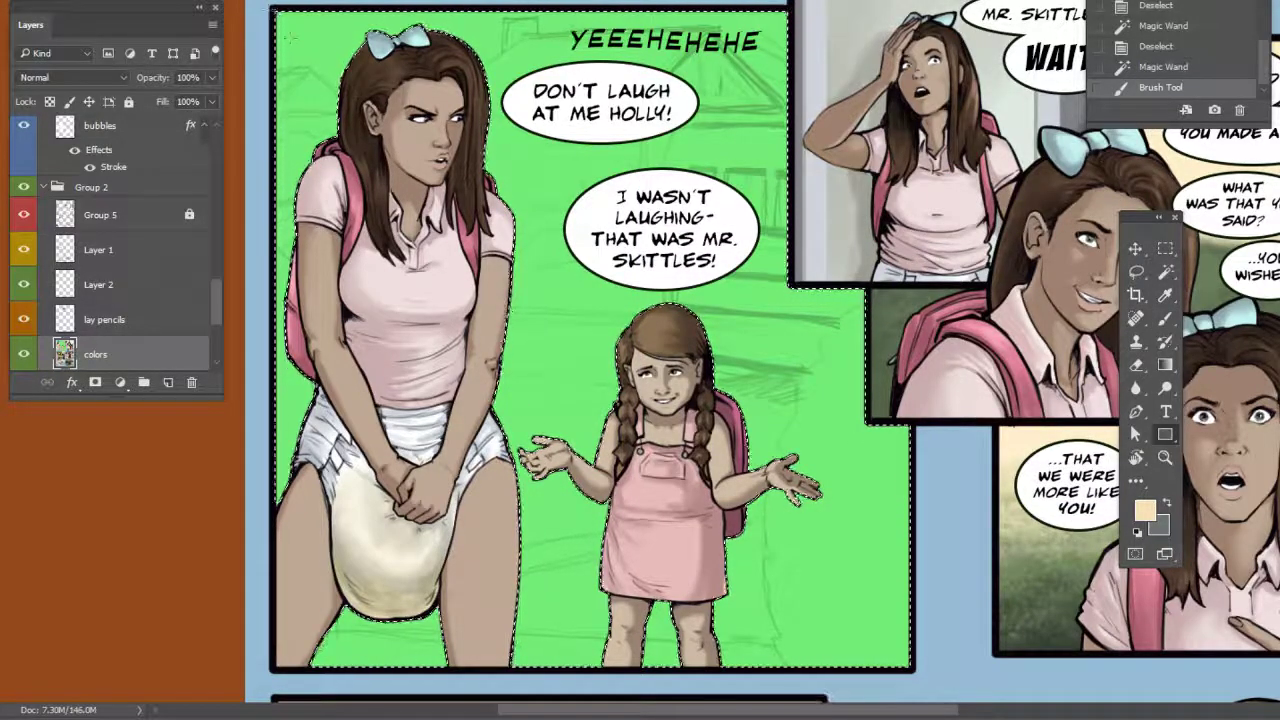
pyautogui.moveTo(425, 30); pyautogui.dragTo(845, 117)
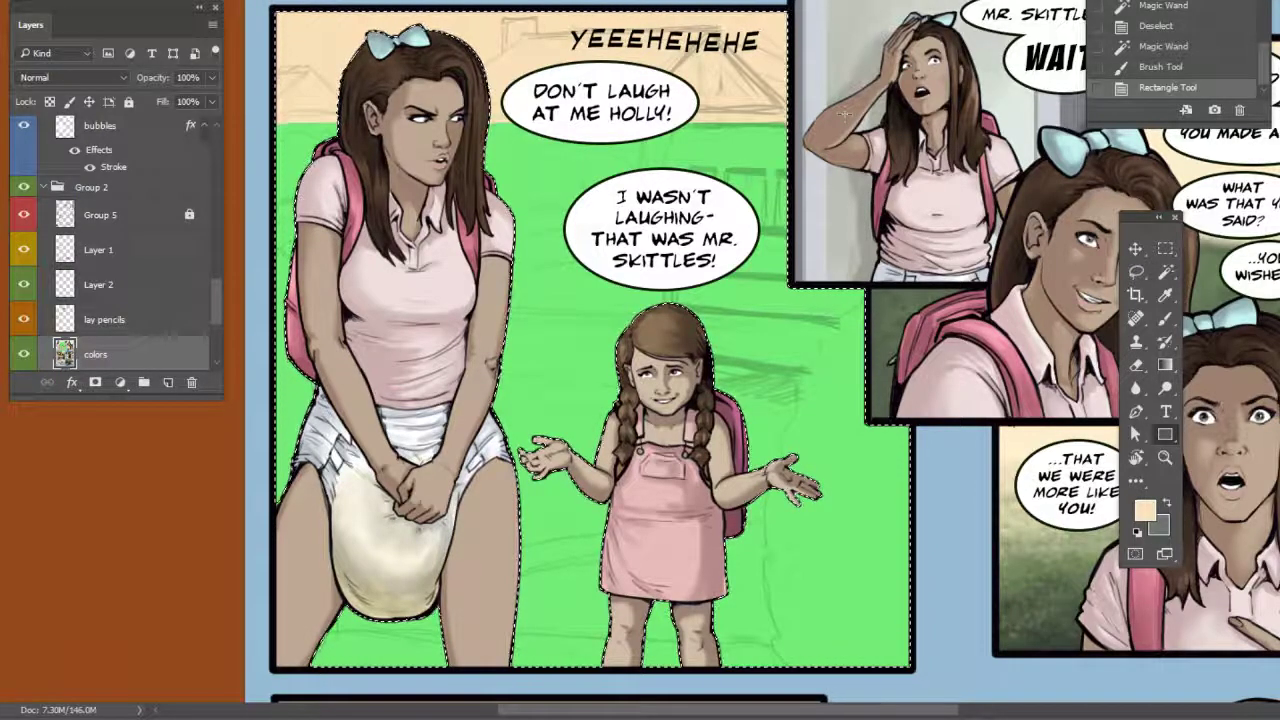
# Set the foreground colour to olive green 71824c and block in the area at the panel's right edge with two rectangles
pyautogui.click(1143, 513)
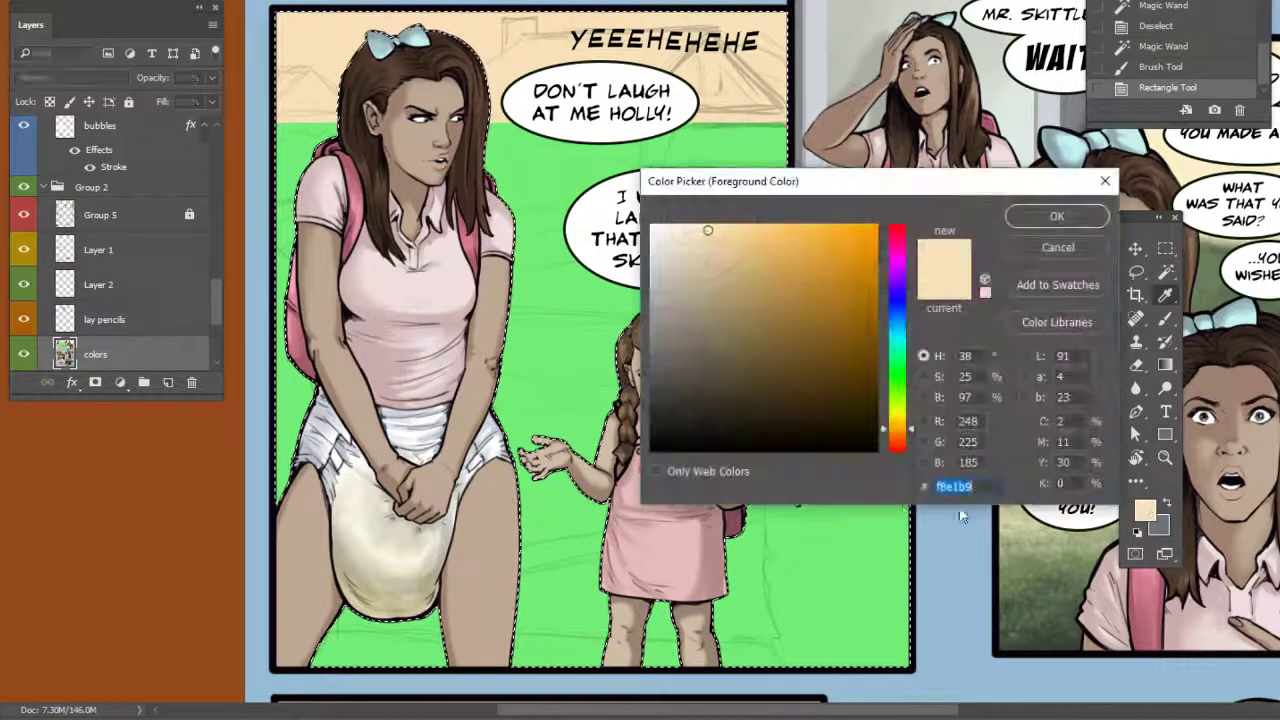
pyautogui.click(828, 564)
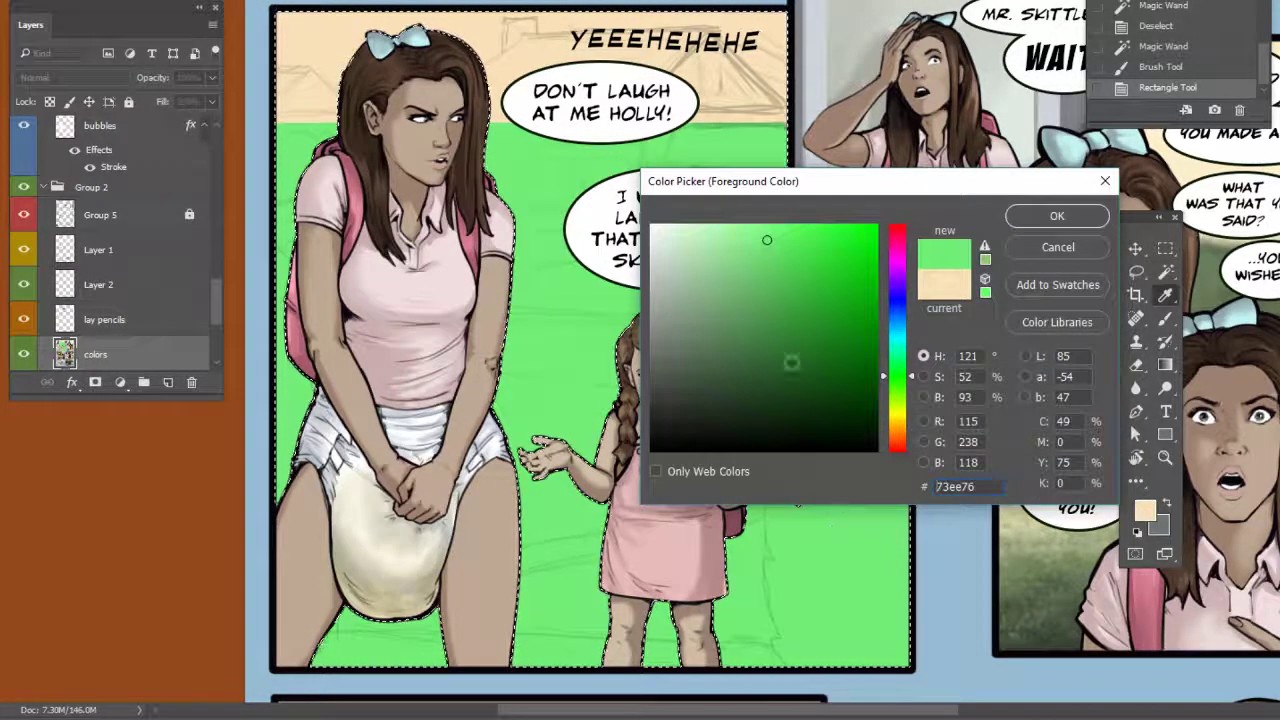
pyautogui.click(755, 327)
pyautogui.click(909, 390)
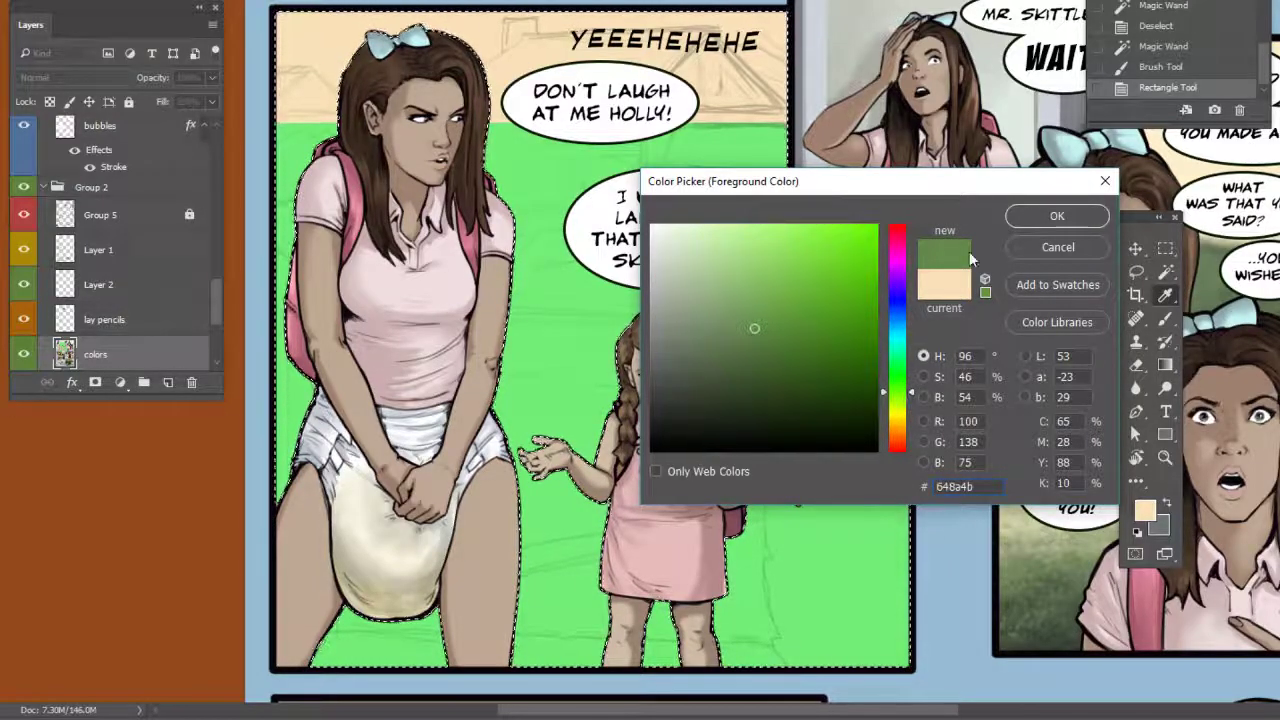
pyautogui.click(896, 413)
pyautogui.click(744, 333)
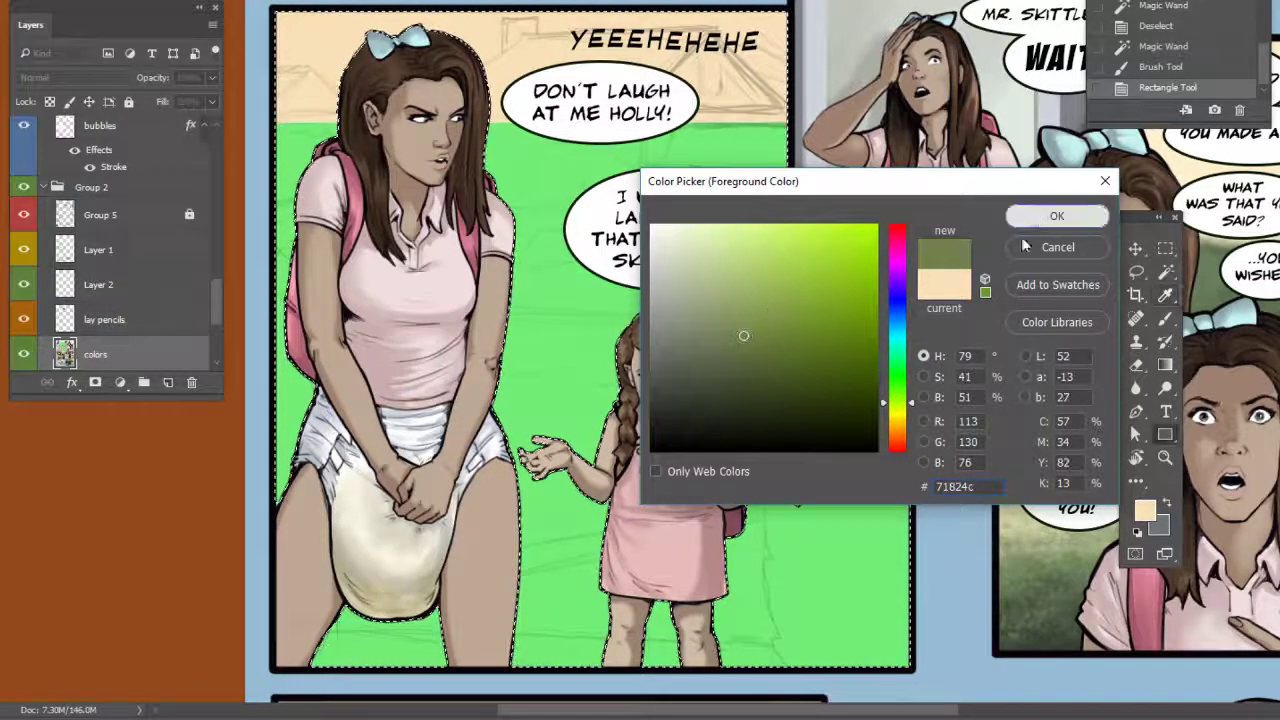
pyautogui.click(1057, 216)
pyautogui.moveTo(928, 327); pyautogui.dragTo(793, 686)
# Set the foreground colour to light grey b7bab1 and block in the ground strip along the panel's lower edge with a rectangle
pyautogui.moveTo(865, 511); pyautogui.dragTo(898, 507)
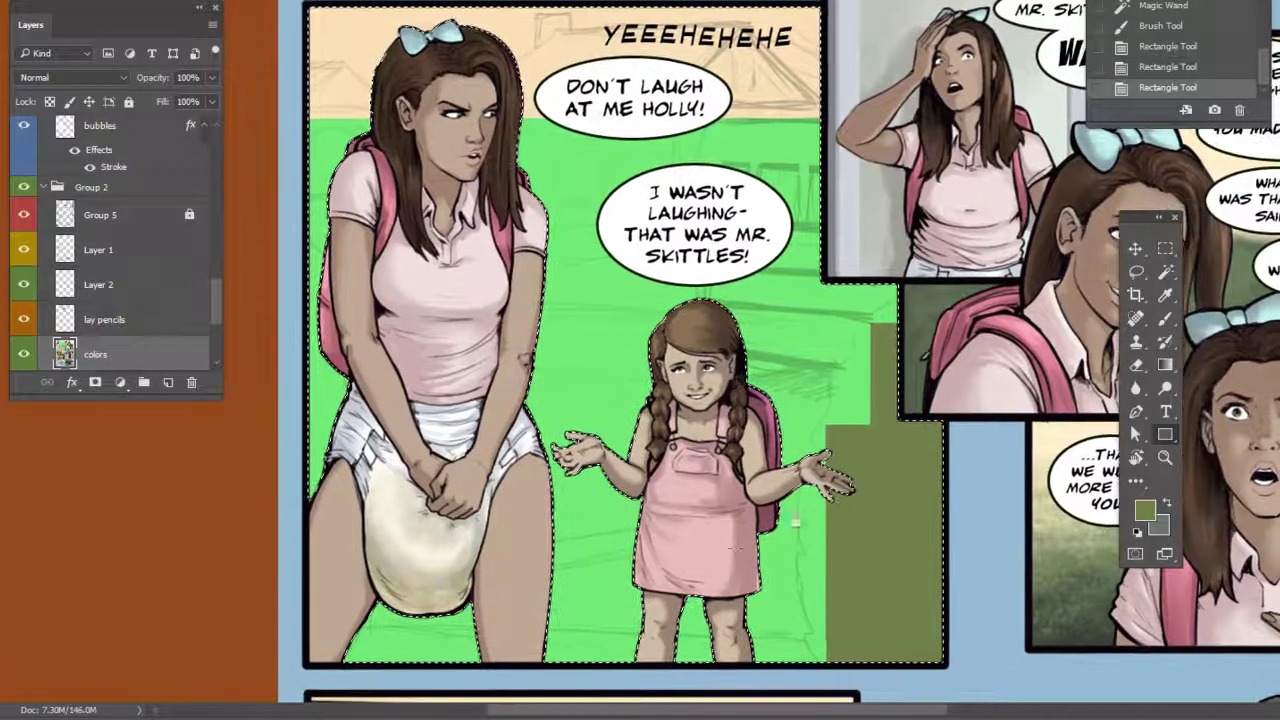
pyautogui.click(1145, 510)
pyautogui.click(662, 284)
pyautogui.click(1019, 219)
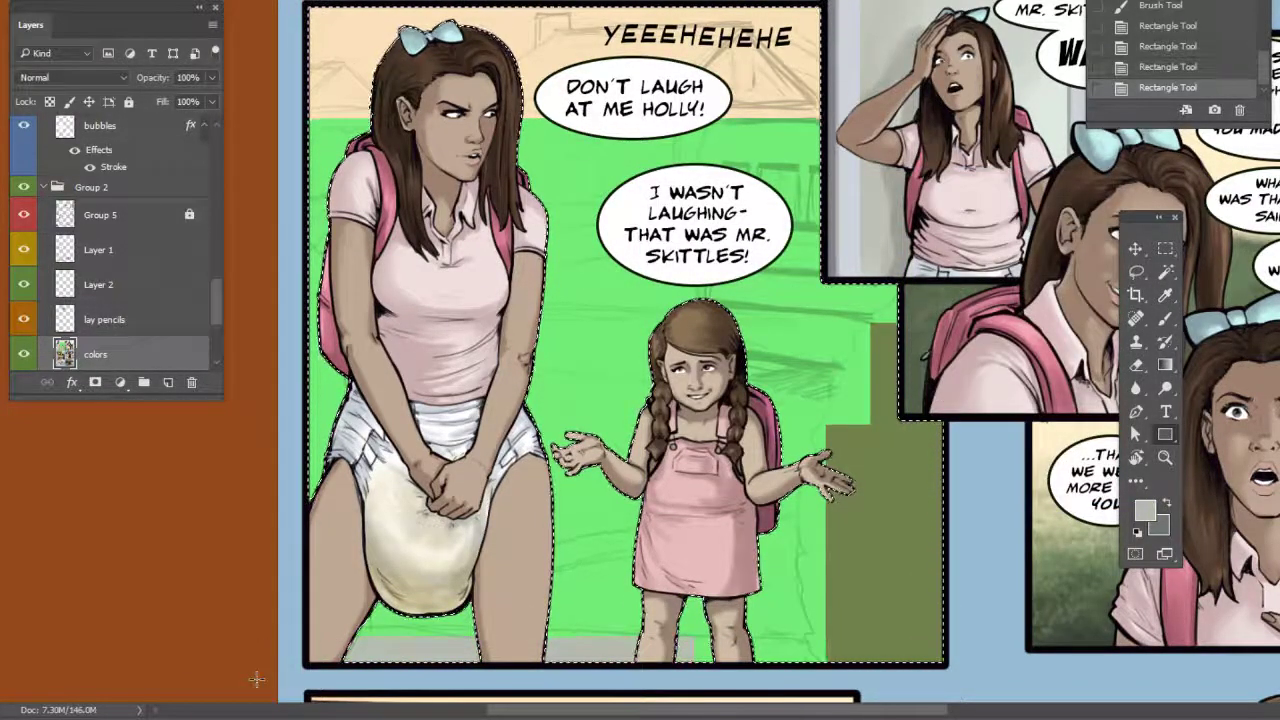
# Set the foreground colour to golden yellow and block in the house wall behind the lower speech bubble with a rectangle
pyautogui.moveTo(758, 417); pyautogui.dragTo(750, 430)
pyautogui.click(1147, 508)
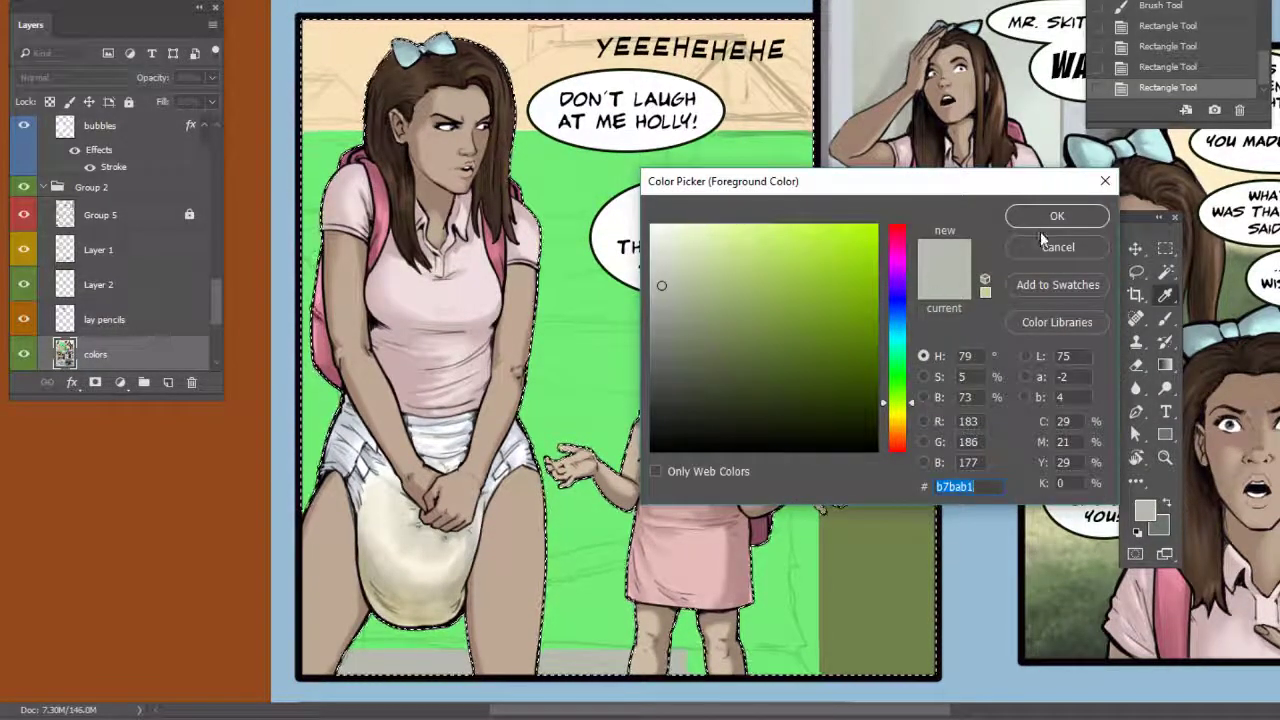
pyautogui.click(1042, 245)
pyautogui.scroll(-5, 1042, 245)
pyautogui.click(606, 400)
pyautogui.scroll(6, 673, 268)
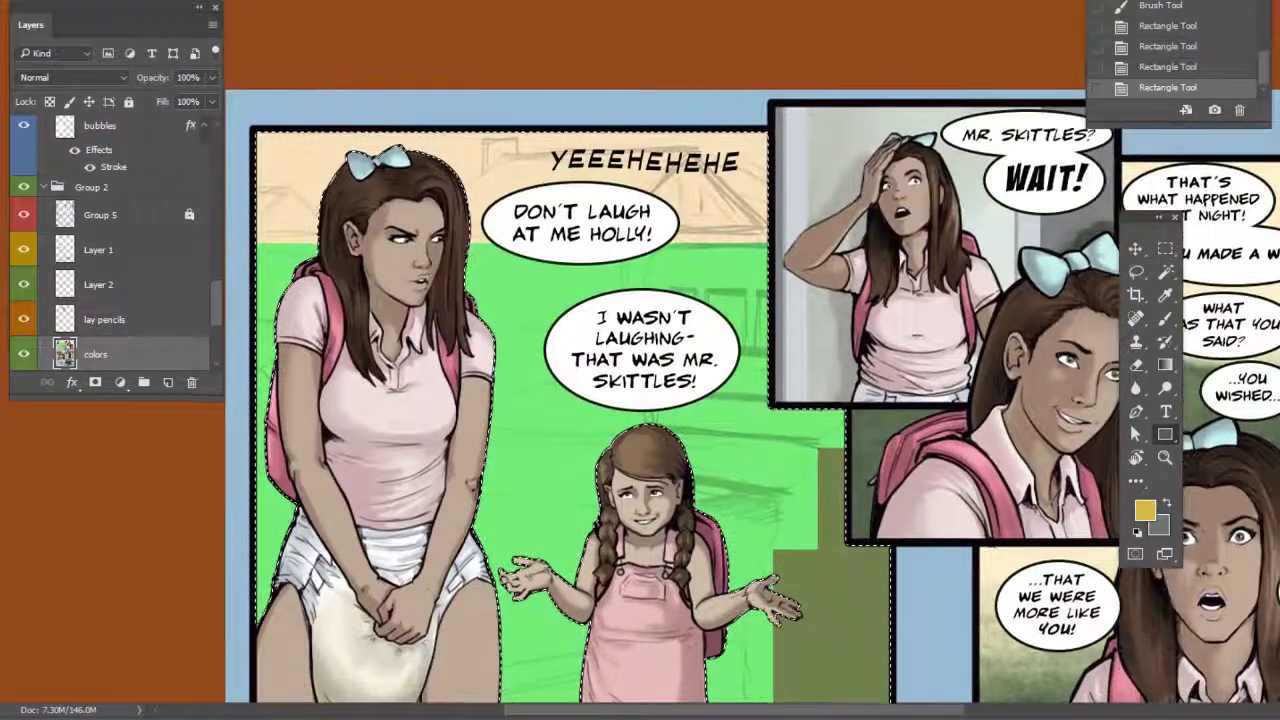
pyautogui.moveTo(650, 232); pyautogui.dragTo(827, 429)
# Set the foreground colour to dark grey 515454 and block in a horizontal road strip behind the two girls with a rectangle
pyautogui.moveTo(697, 340); pyautogui.dragTo(764, 346)
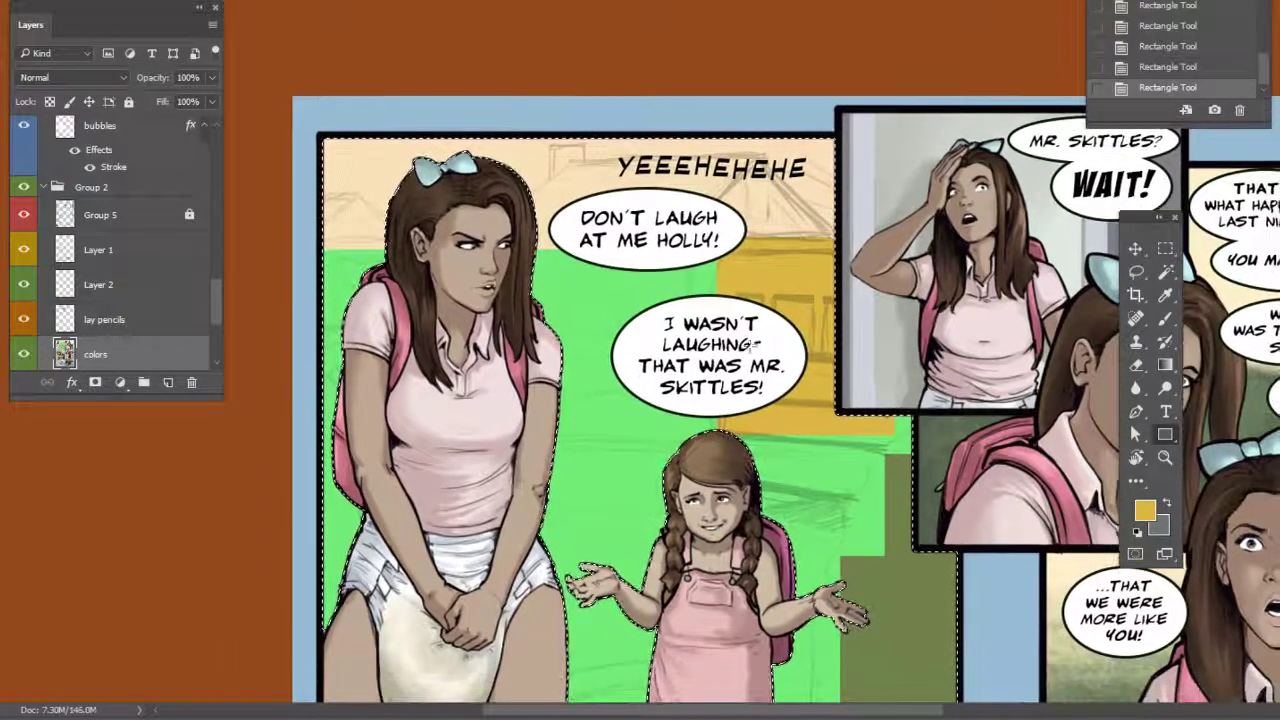
pyautogui.moveTo(632, 393); pyautogui.dragTo(690, 360)
pyautogui.moveTo(953, 489); pyautogui.dragTo(933, 446)
pyautogui.click(1167, 504)
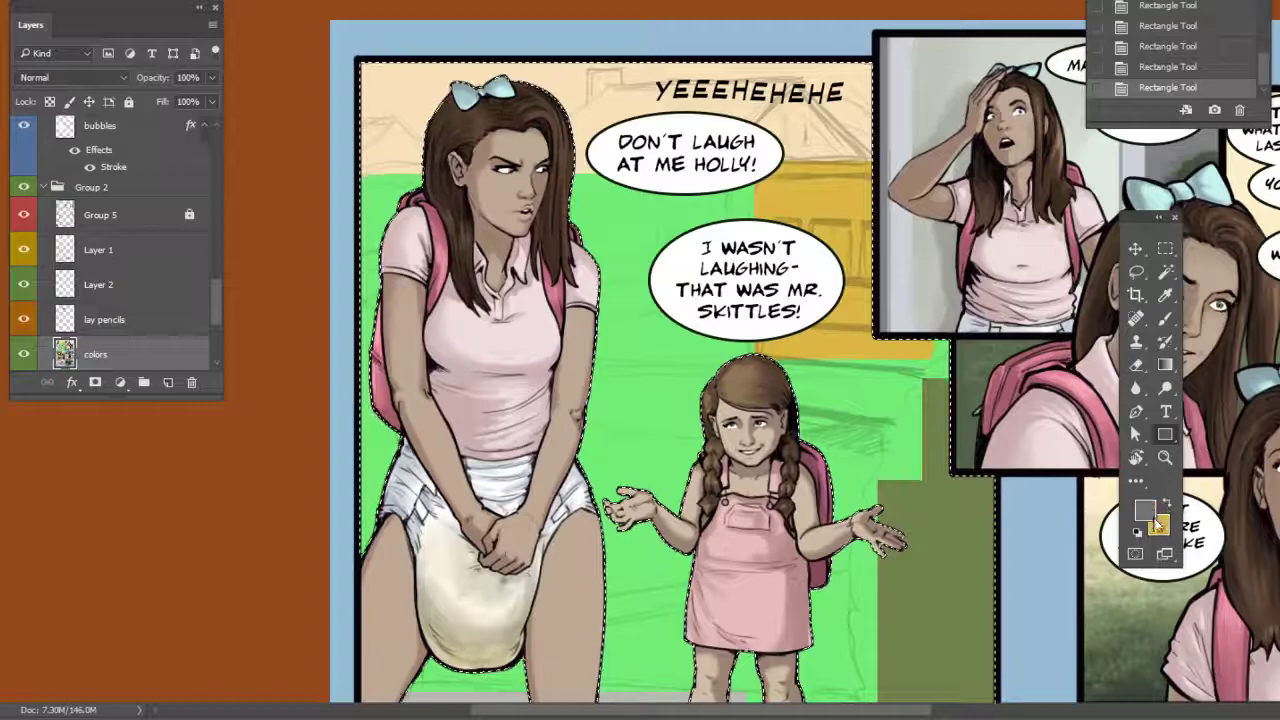
pyautogui.click(1142, 510)
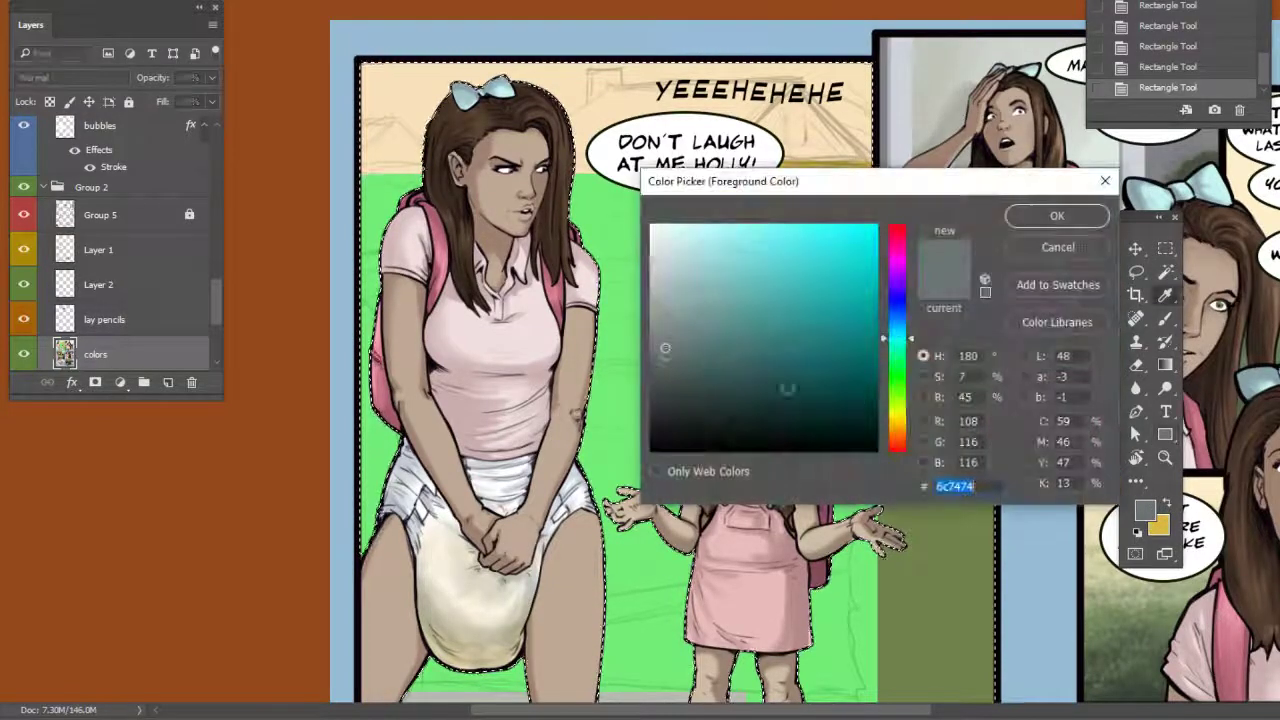
pyautogui.click(660, 376)
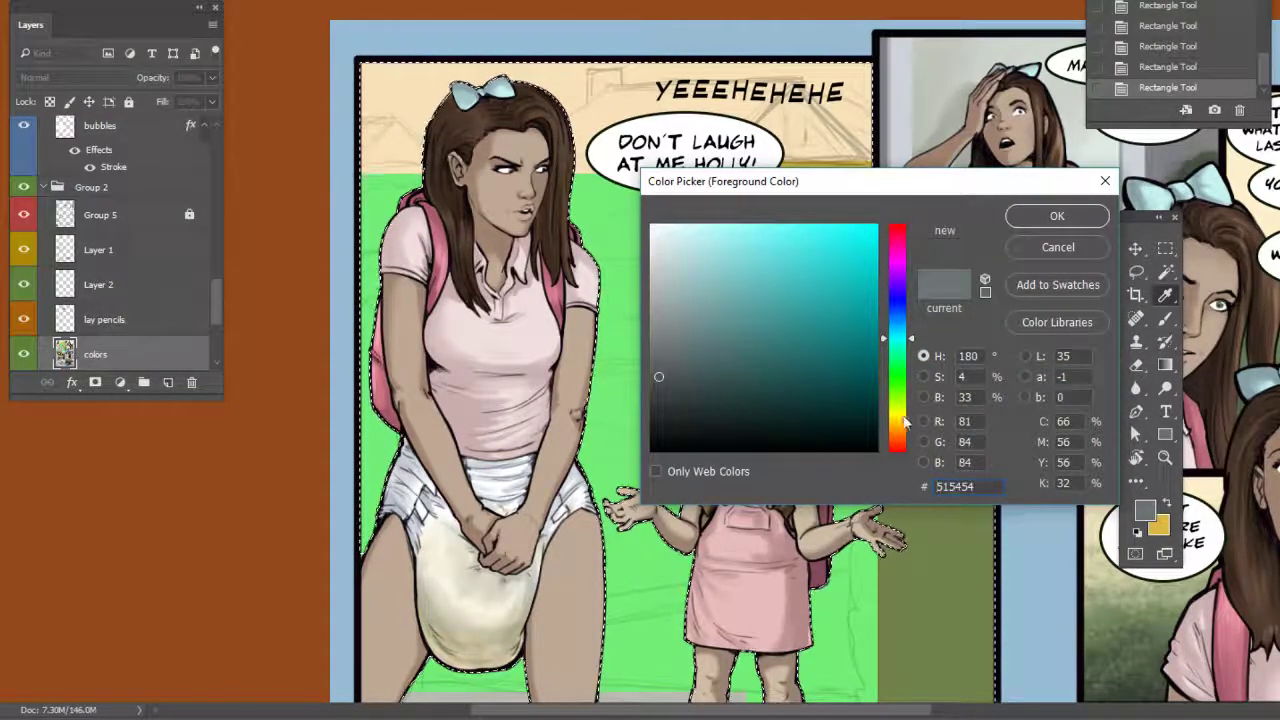
pyautogui.click(1022, 222)
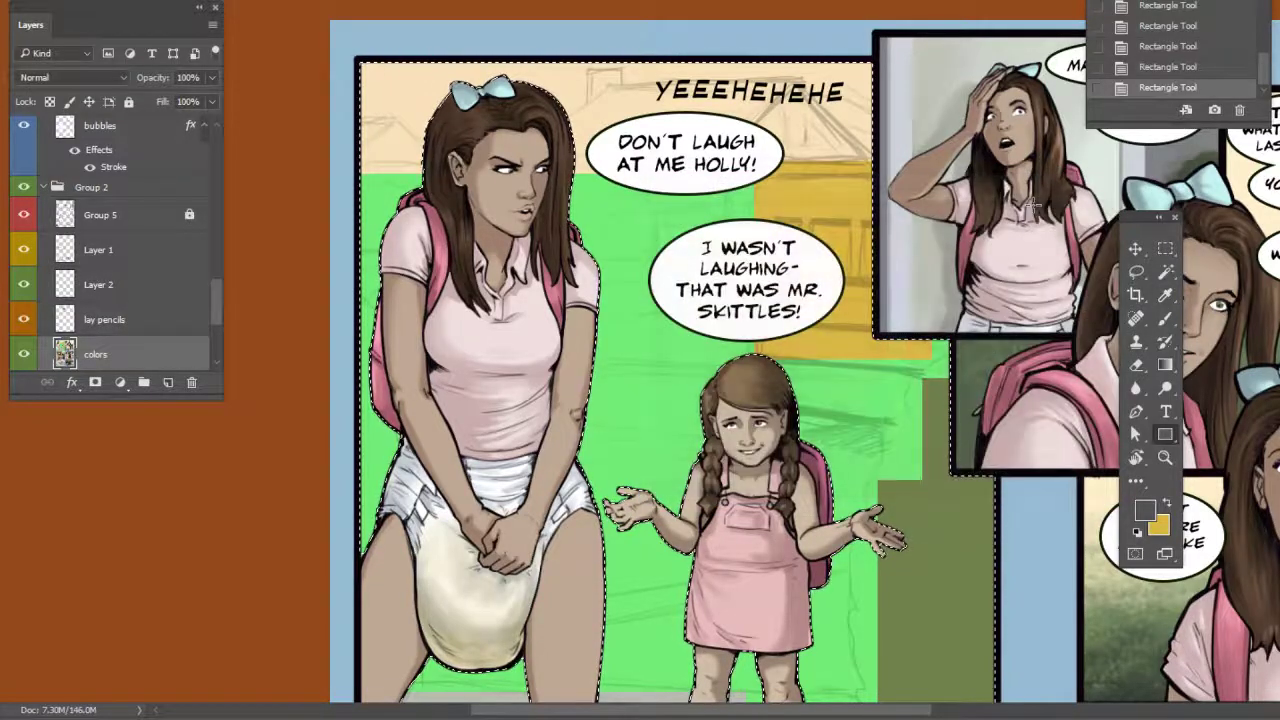
pyautogui.click(1165, 320)
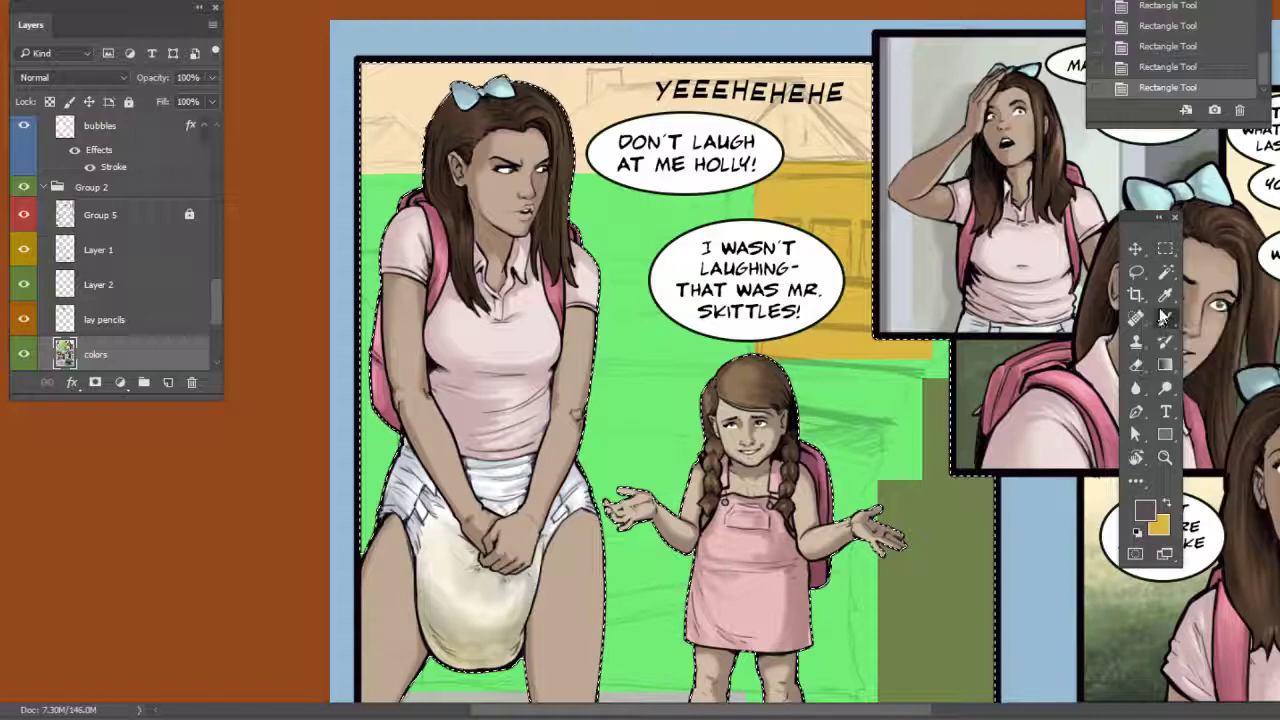
pyautogui.click(1165, 434)
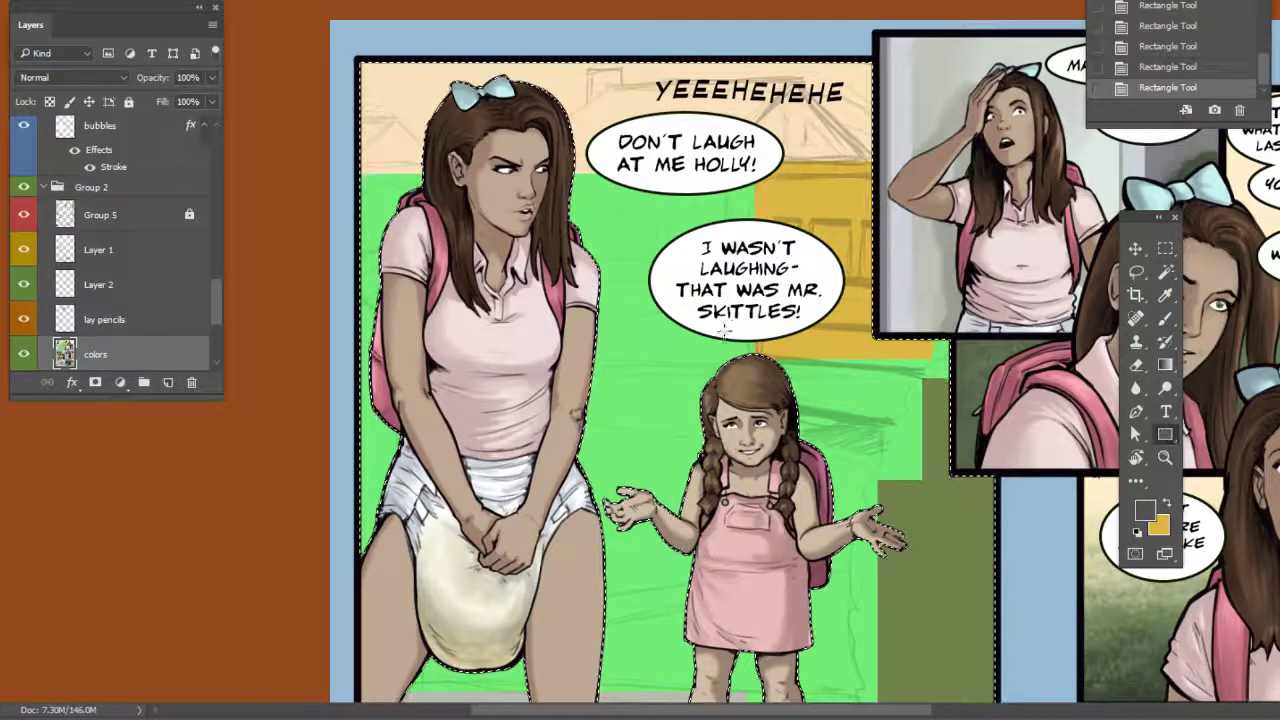
pyautogui.moveTo(742, 377)
pyautogui.mouseDown()
pyautogui.moveTo(311, 387)
pyautogui.moveTo(312, 405)
pyautogui.mouseUp()
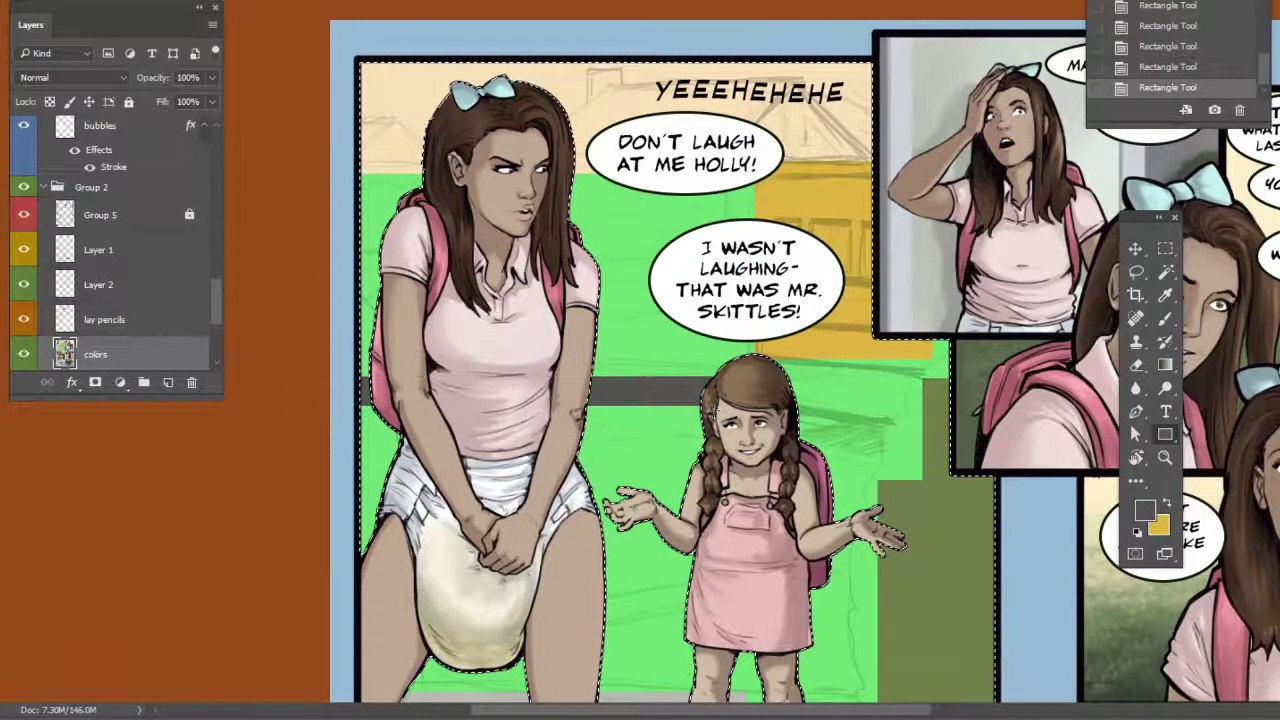
# Use the Brush to reshape the dark grey road strip's edges into a slope and extend the road past the small girl's head
pyautogui.press('b')
pyautogui.rightClick(645, 420)
pyautogui.click(759, 575)
pyautogui.moveTo(624, 402)
pyautogui.mouseDown()
pyautogui.moveTo(688, 405)
pyautogui.moveTo(562, 398)
pyautogui.moveTo(580, 398)
pyautogui.mouseUp()
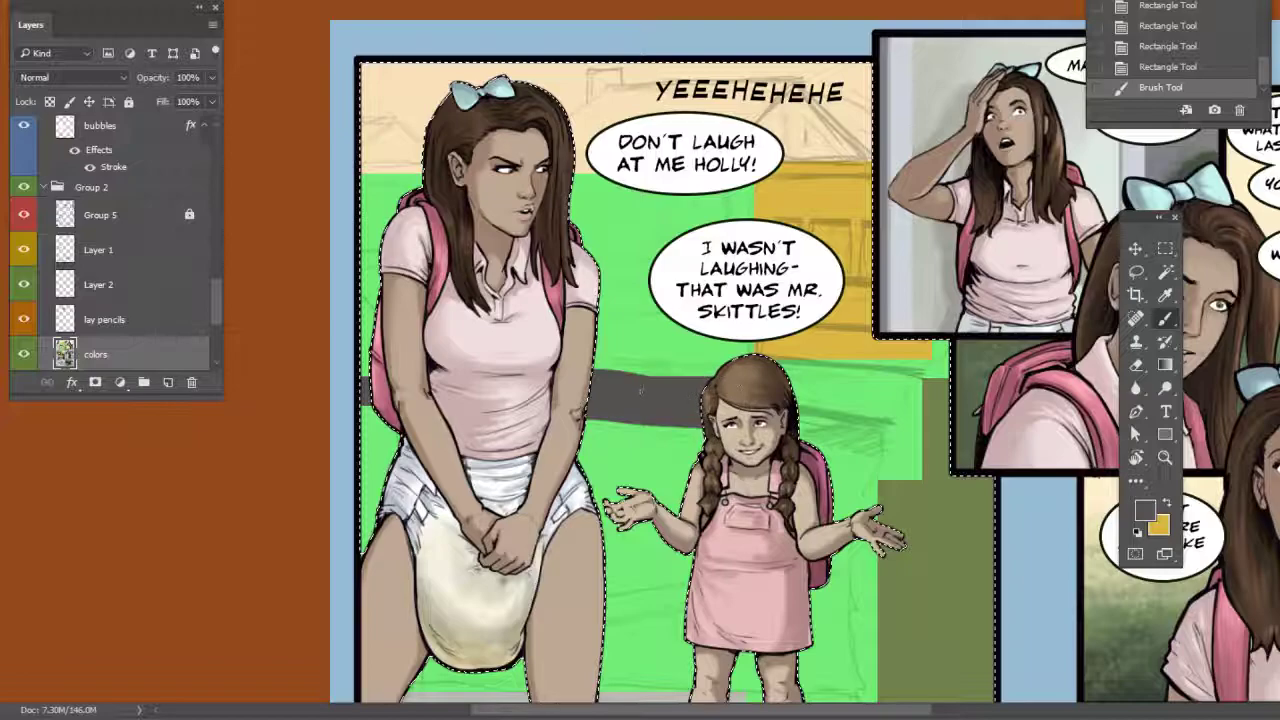
pyautogui.moveTo(780, 430); pyautogui.dragTo(843, 428)
# Set the foreground colour to muted green 899662 and fill the remaining bright green background areas with the Paint Bucket
pyautogui.scroll(-2, 879, 410)
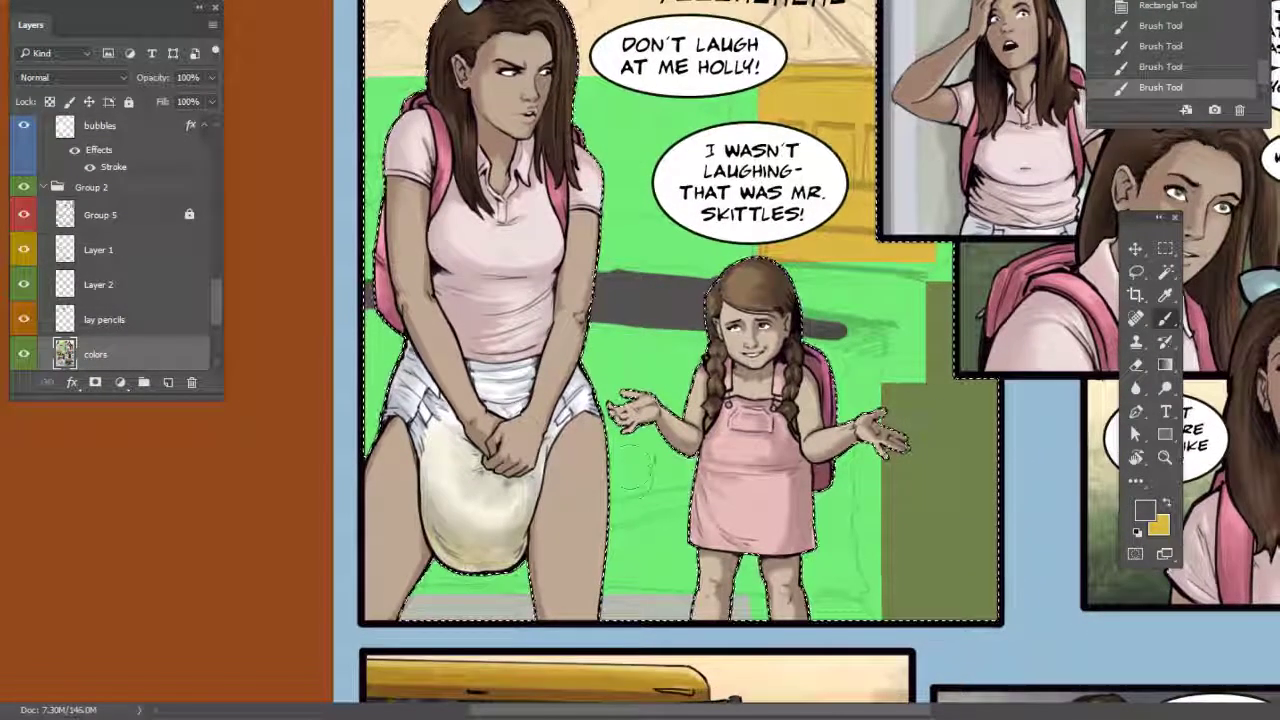
pyautogui.moveTo(702, 479); pyautogui.dragTo(686, 509)
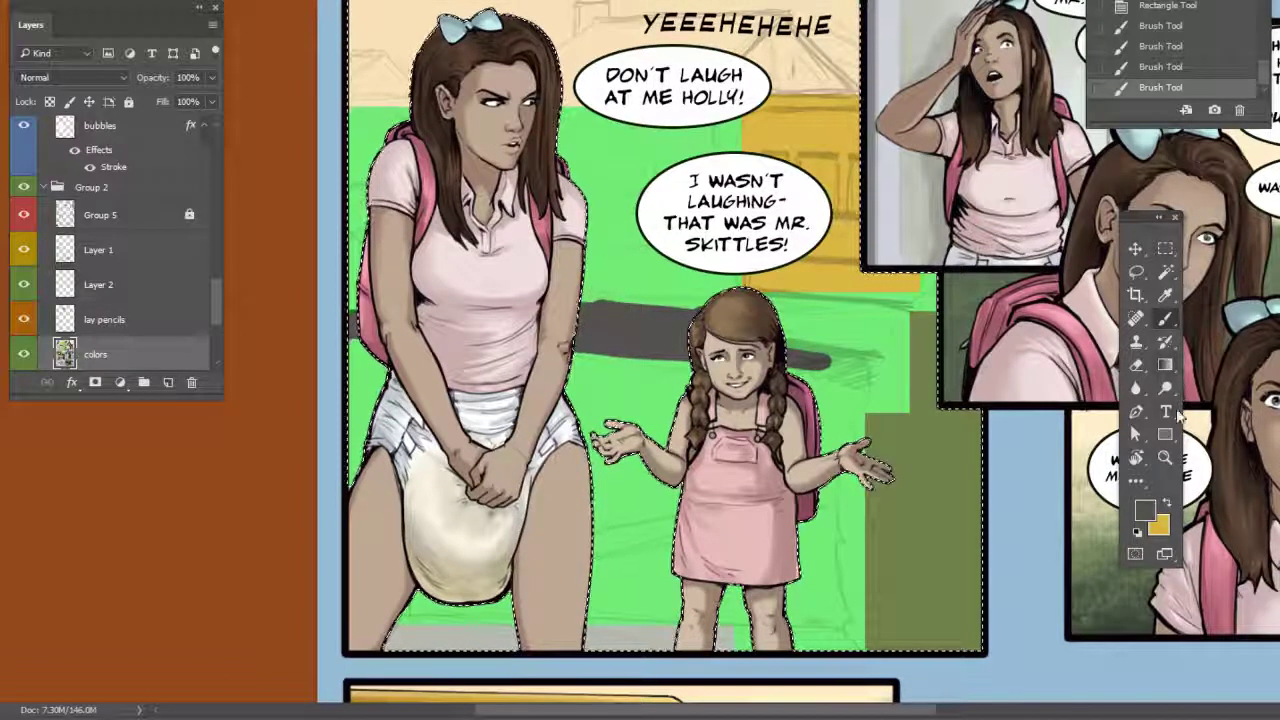
pyautogui.click(1146, 511)
pyautogui.click(925, 560)
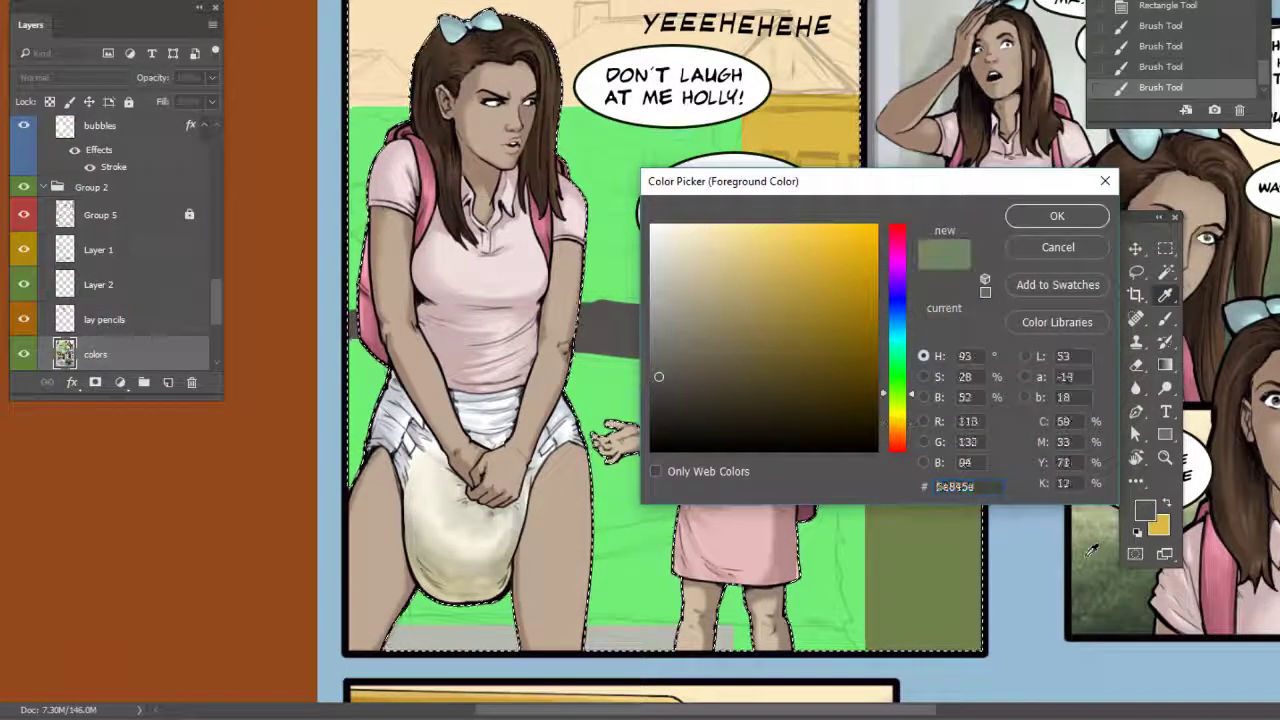
pyautogui.click(897, 404)
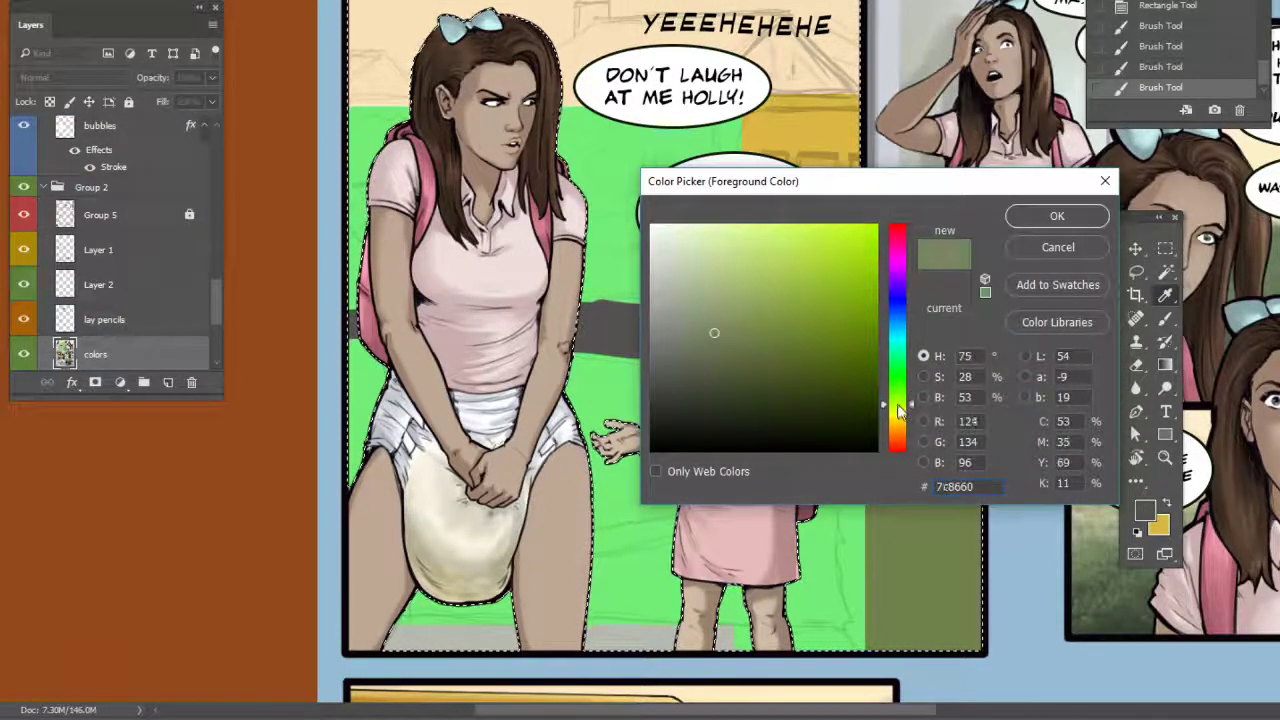
pyautogui.click(729, 320)
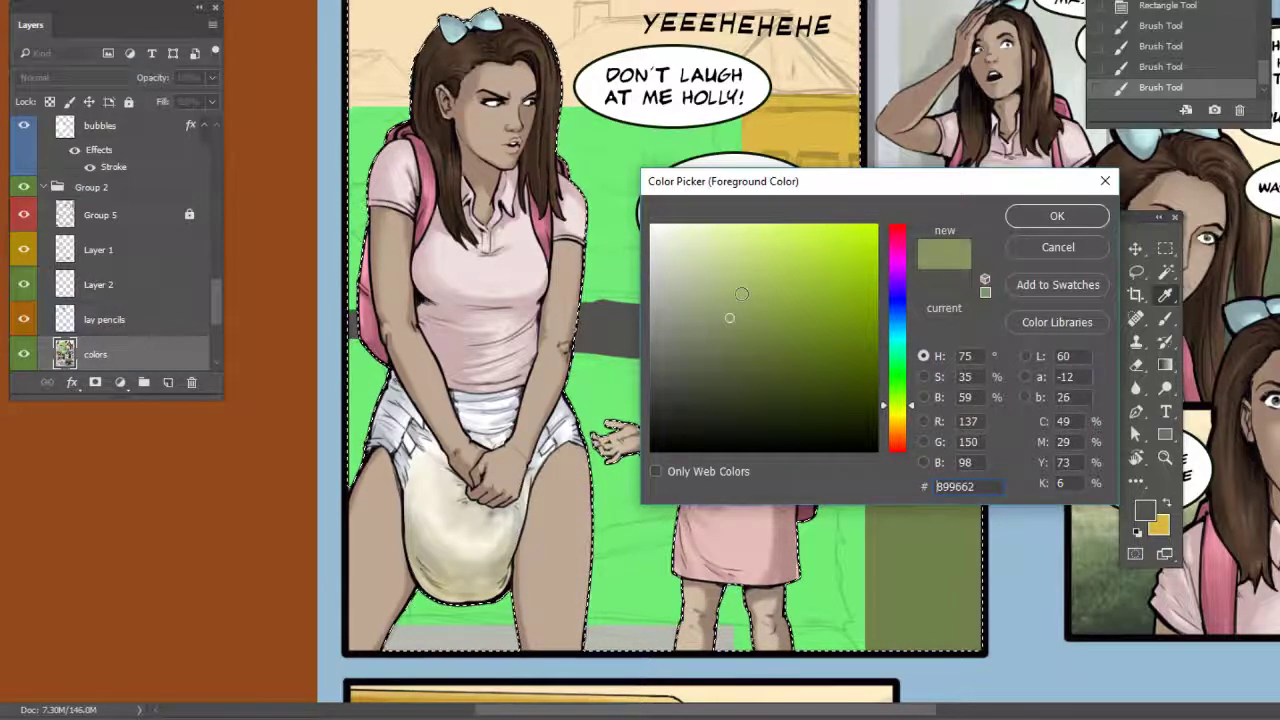
pyautogui.click(1057, 217)
pyautogui.rightClick(1165, 365)
pyautogui.click(1230, 382)
pyautogui.click(652, 285)
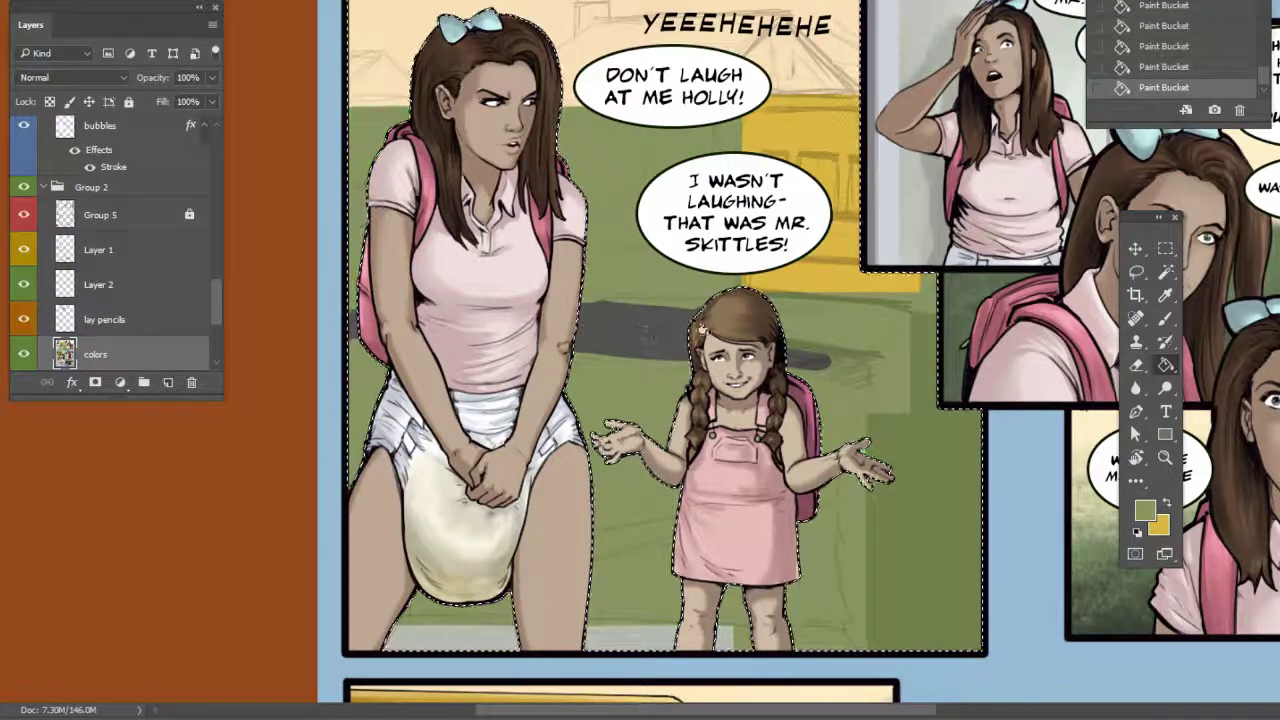
pyautogui.moveTo(829, 351); pyautogui.dragTo(814, 389)
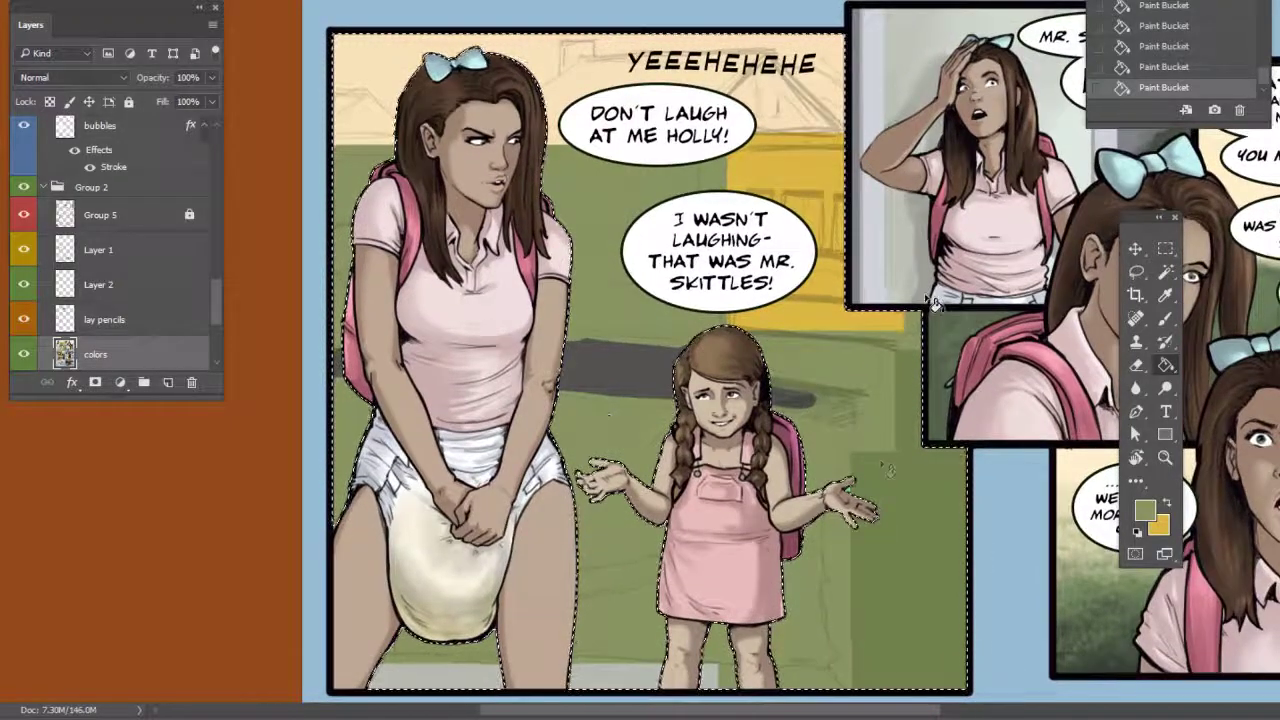
pyautogui.scroll(1, 932, 302)
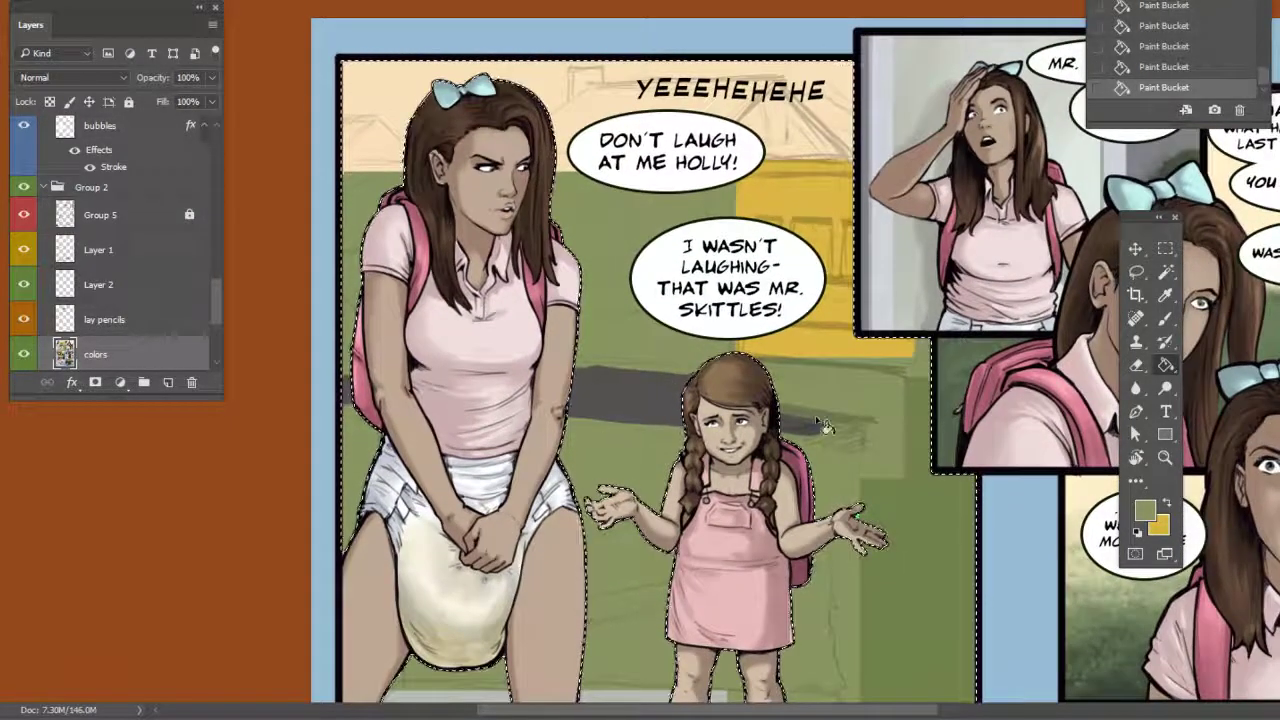
pyautogui.click(859, 519)
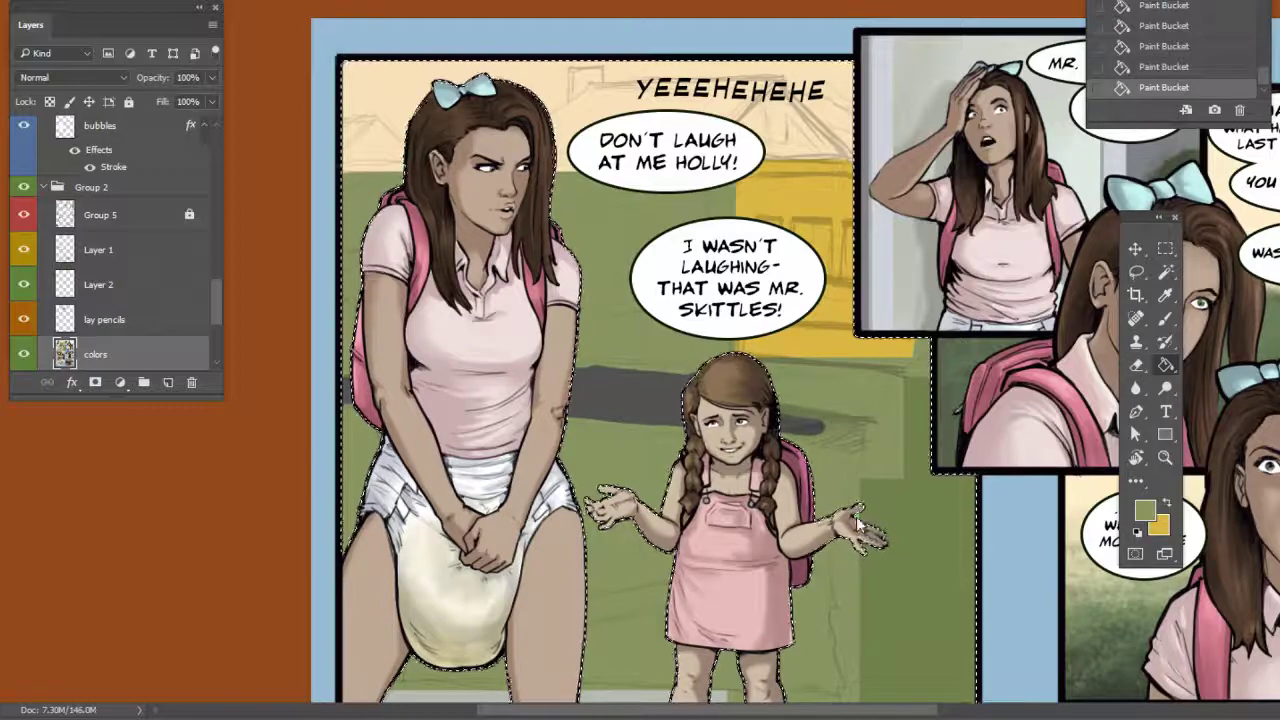
# Choose the textured 80 px tip for the Brush and reduce its size to 31 px
pyautogui.press('b')
pyautogui.moveTo(745, 304); pyautogui.dragTo(779, 360)
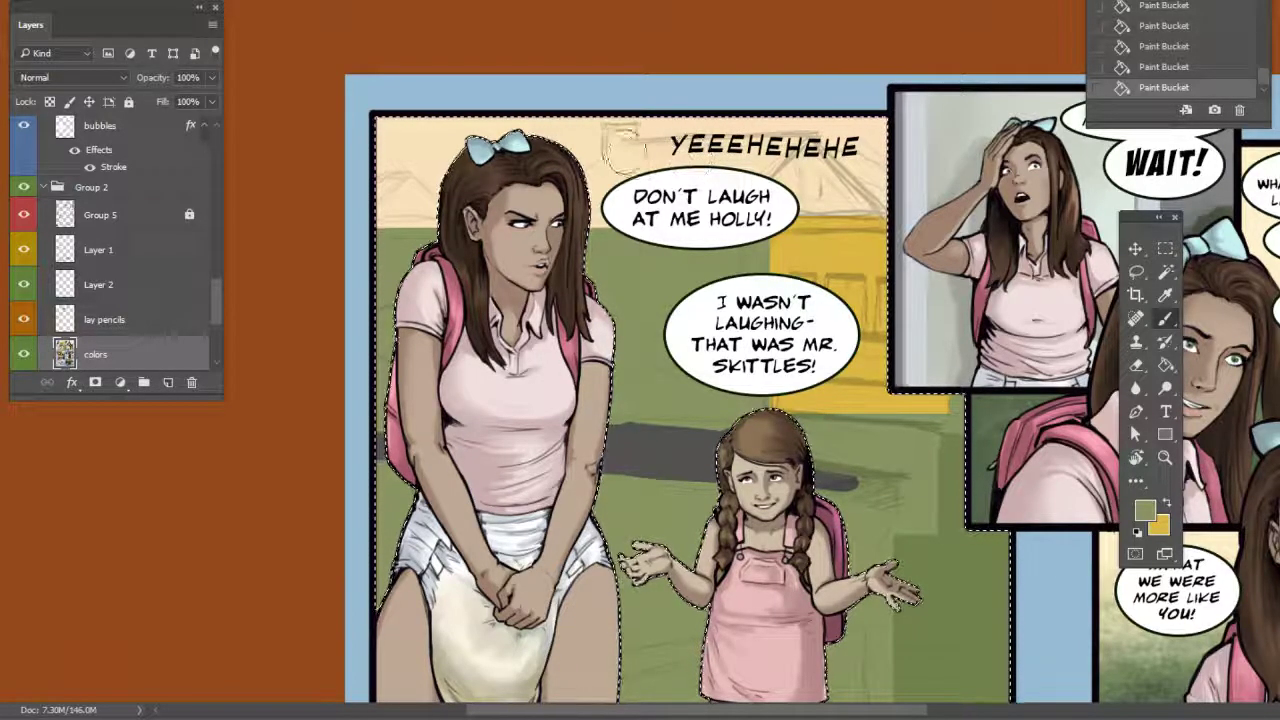
pyautogui.rightClick(722, 180)
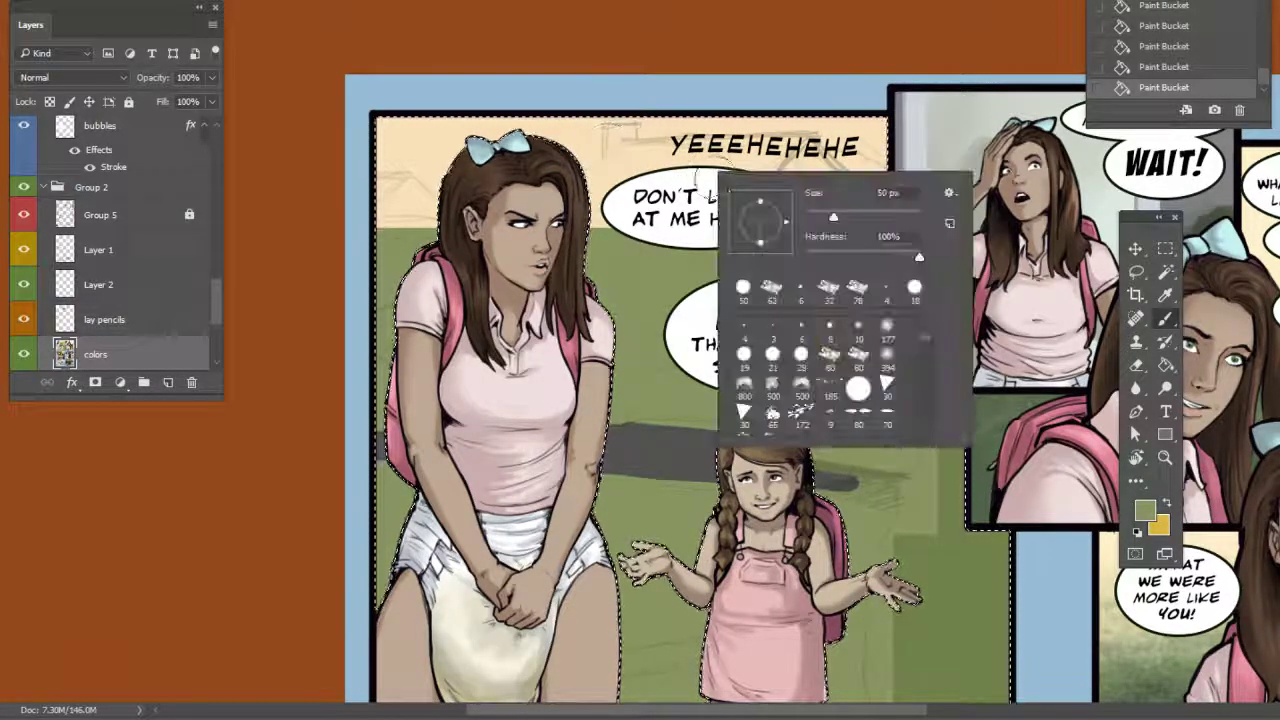
pyautogui.click(859, 362)
pyautogui.click(830, 217)
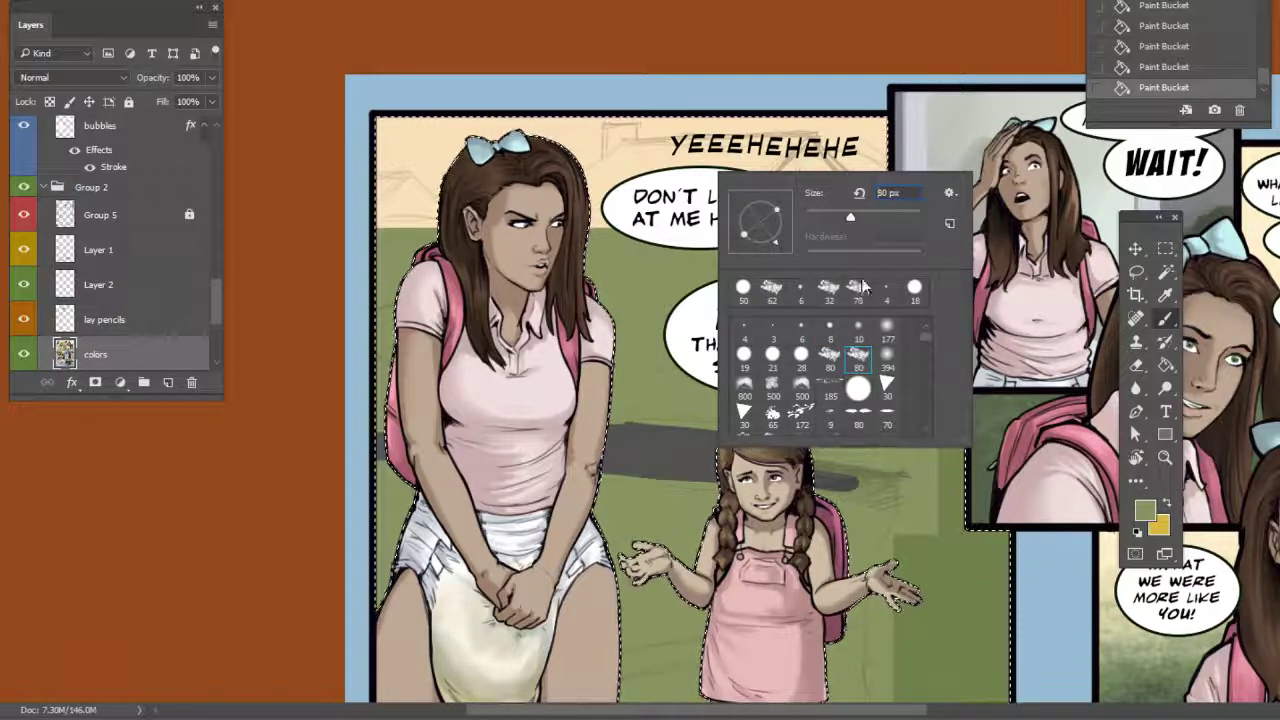
pyautogui.click(822, 217)
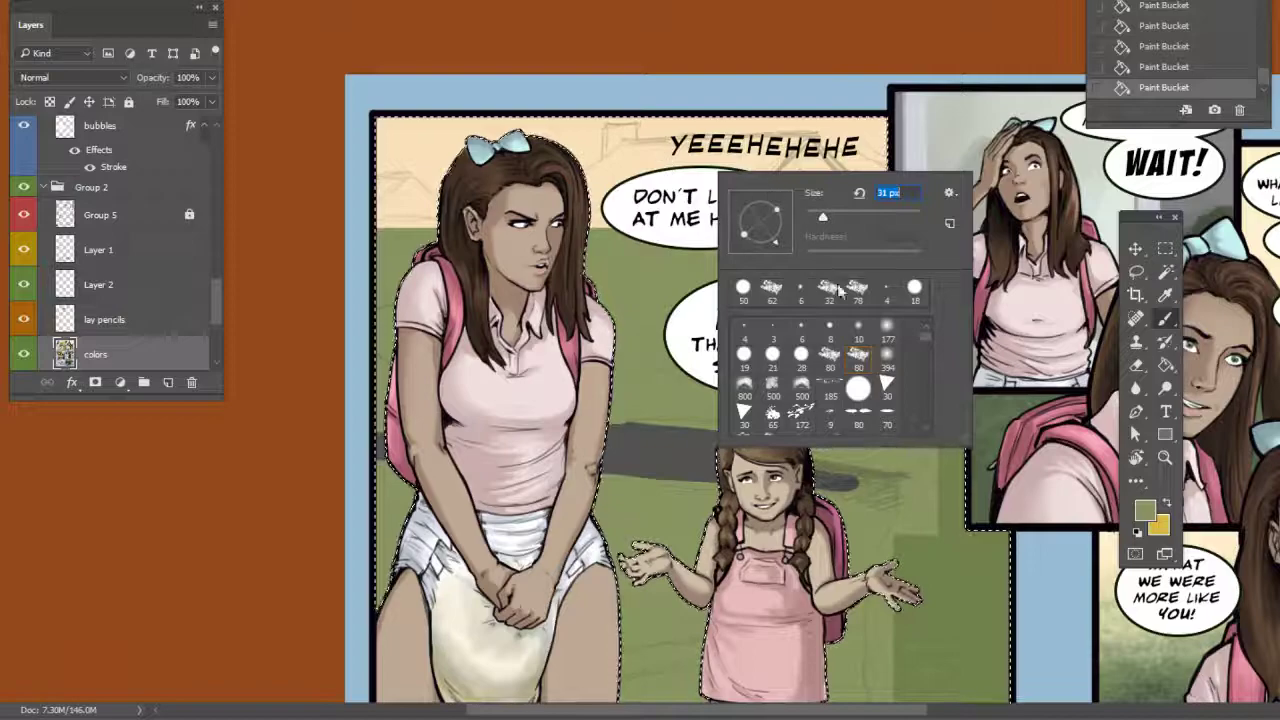
# Set the foreground colour to light warm grey c2bbb6 and paint the sketched roof slope beside the upper speech bubble
pyautogui.click(1150, 508)
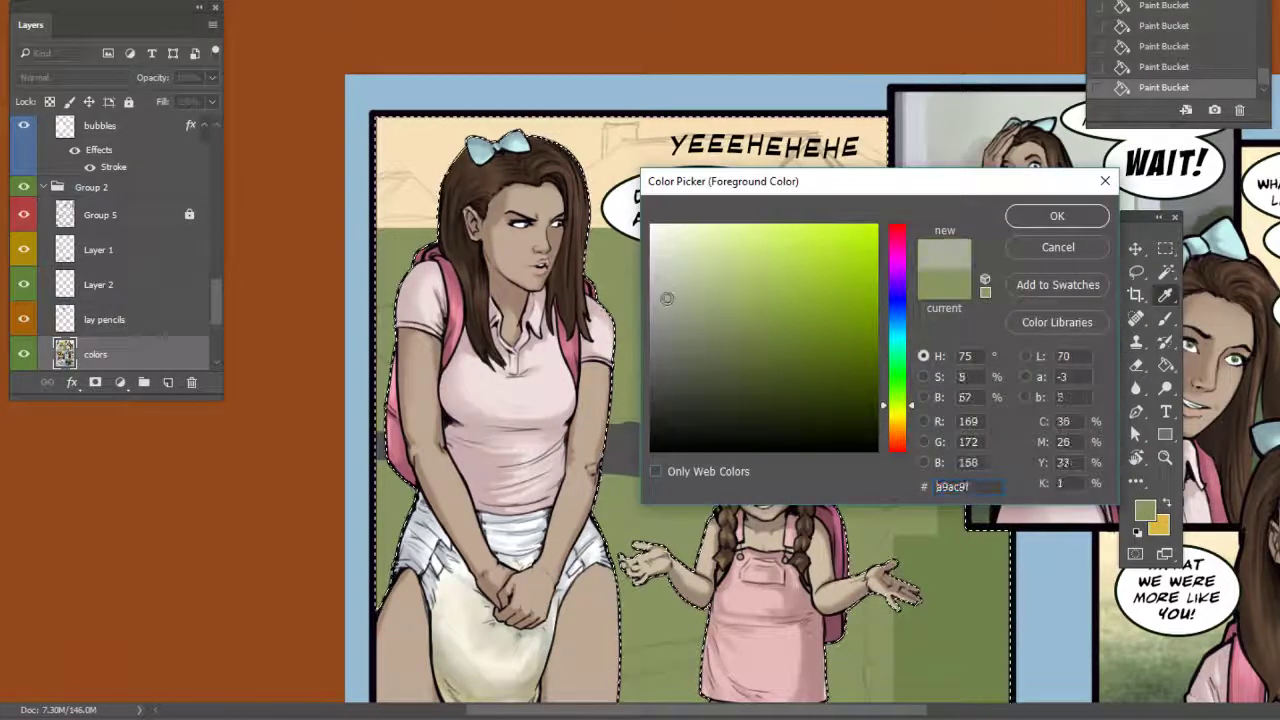
pyautogui.moveTo(663, 322); pyautogui.dragTo(664, 280)
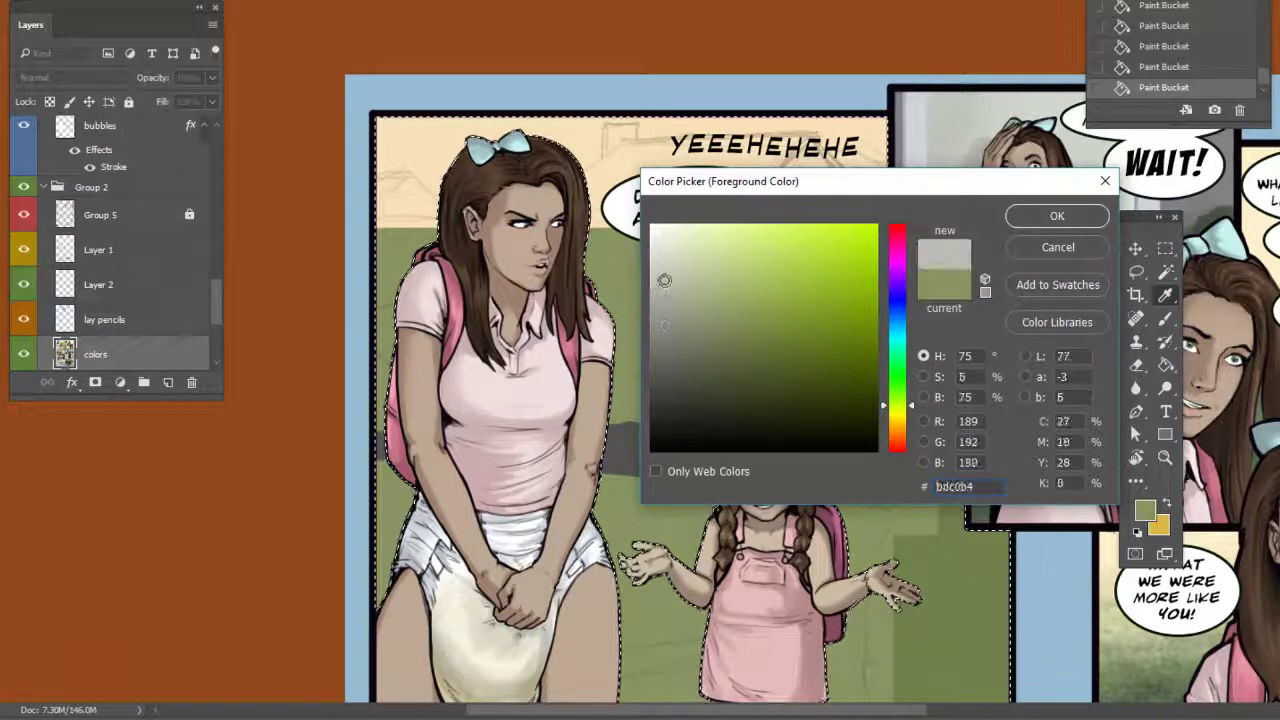
pyautogui.moveTo(898, 434); pyautogui.dragTo(898, 437)
pyautogui.click(1056, 216)
pyautogui.scroll(5, 1025, 225)
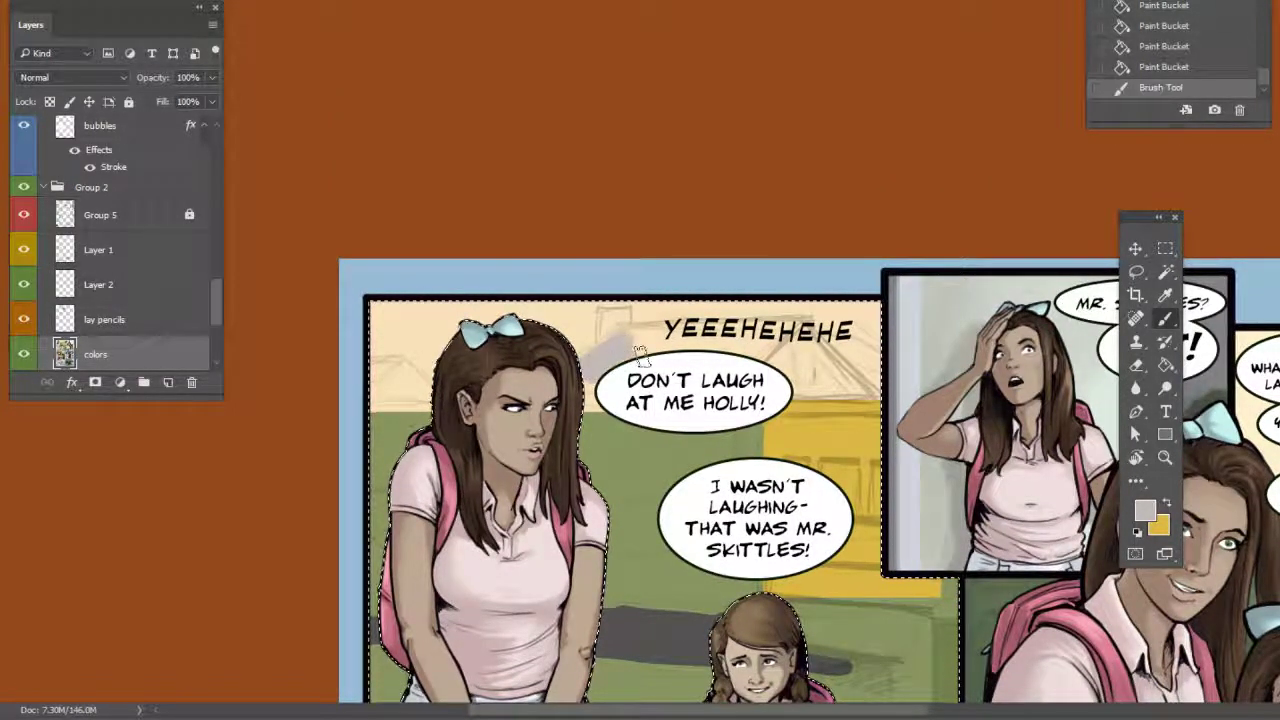
# Set the foreground colour to blue-grey 75787b, reduce the brush size and paint the sloping roof edges of the house above the yellow wall
pyautogui.click(1146, 512)
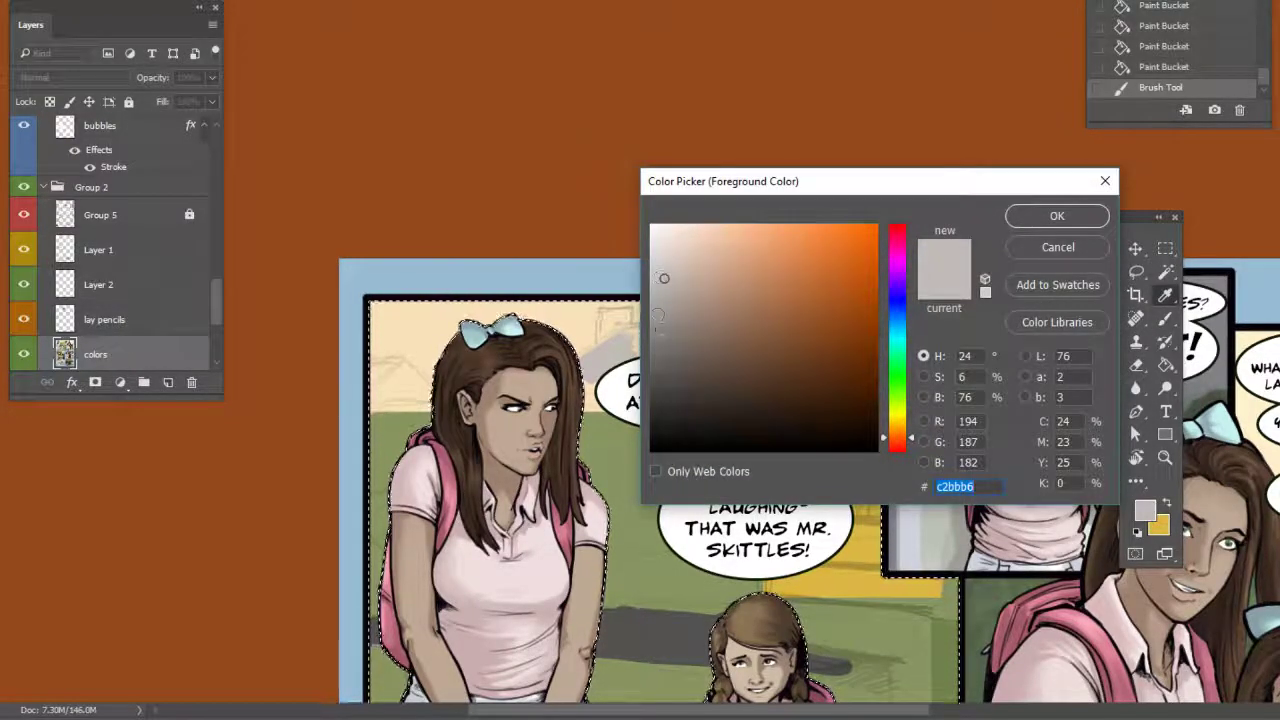
pyautogui.click(660, 342)
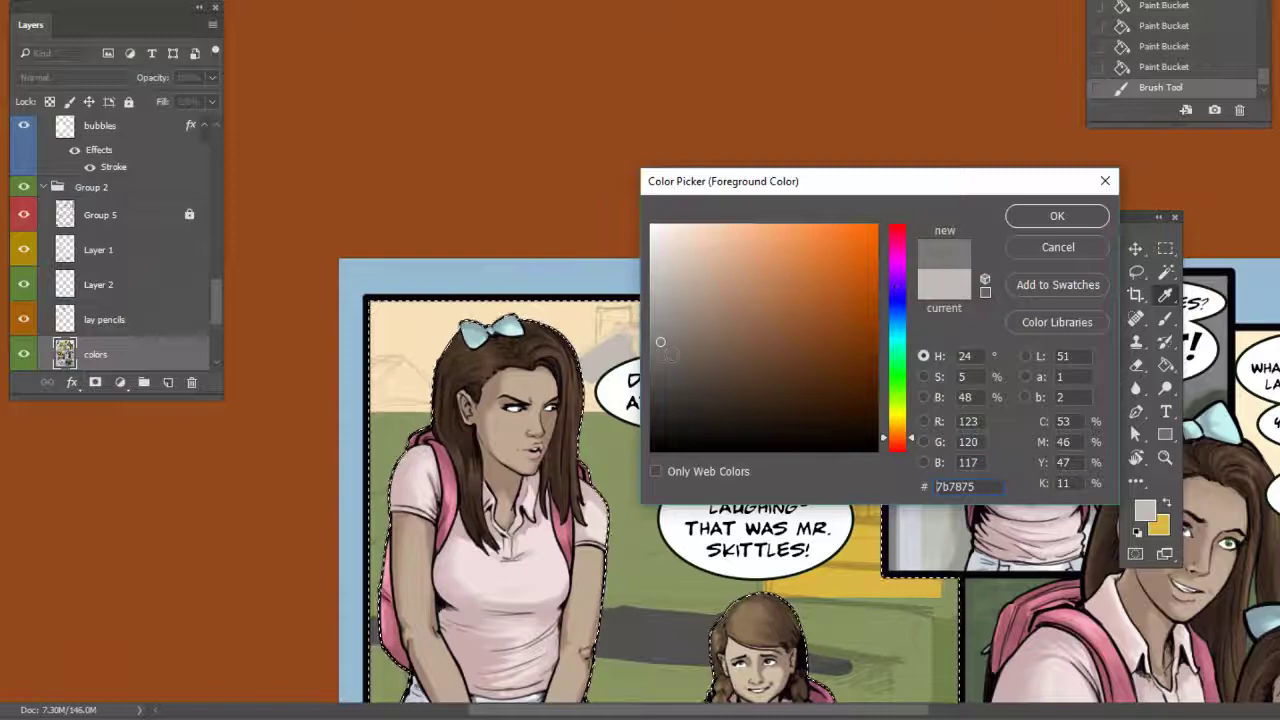
pyautogui.click(897, 317)
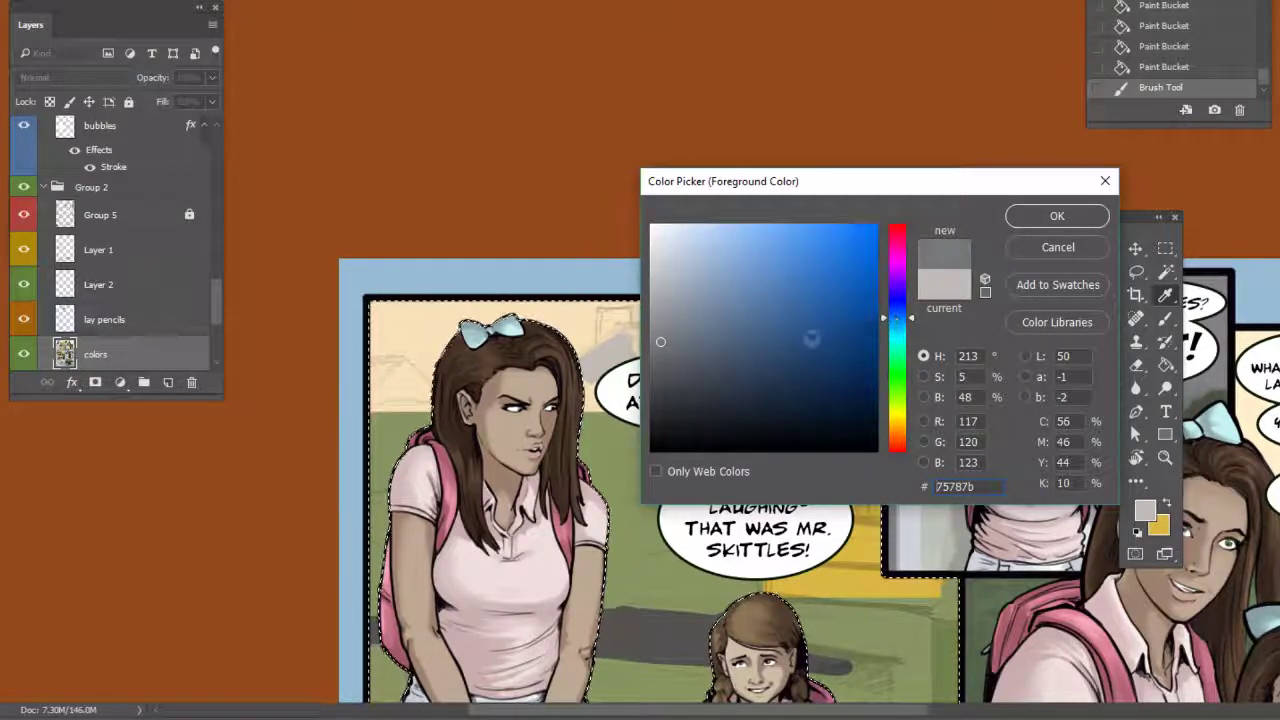
pyautogui.click(1056, 216)
pyautogui.rightClick(815, 363)
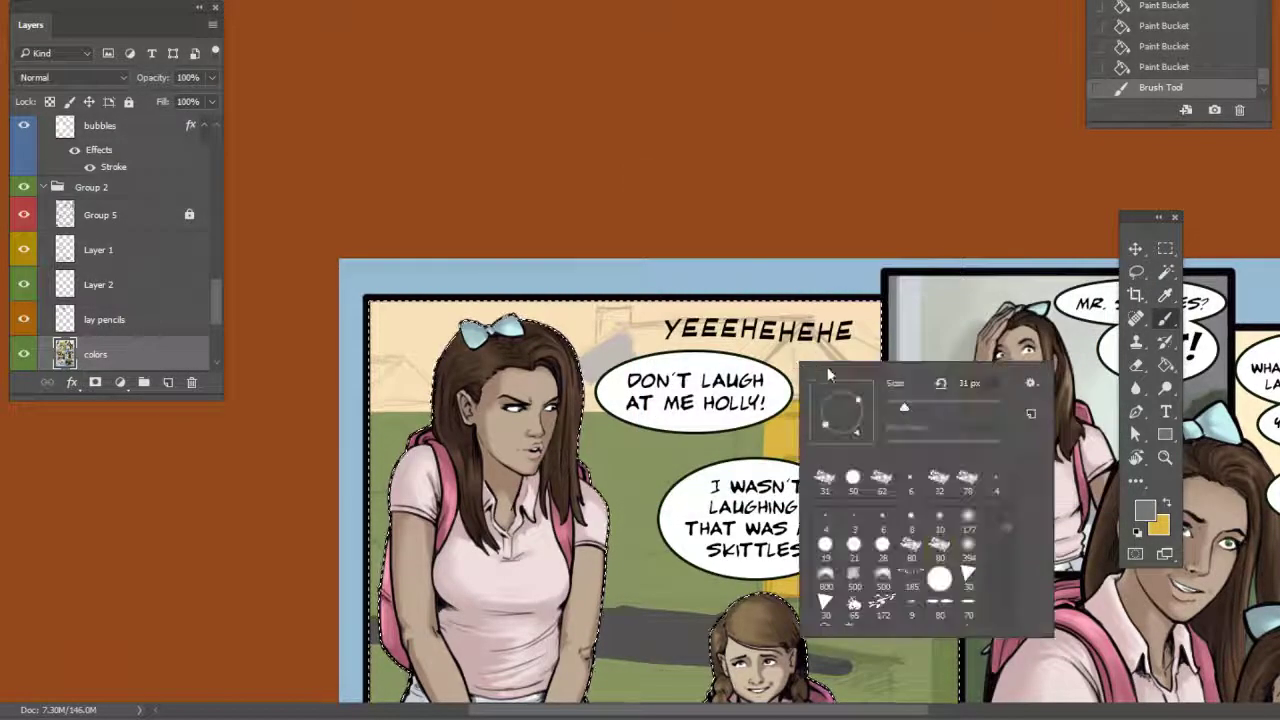
pyautogui.moveTo(899, 410); pyautogui.dragTo(894, 410)
pyautogui.moveTo(803, 326)
pyautogui.mouseDown()
pyautogui.moveTo(767, 364)
pyautogui.moveTo(808, 328)
pyautogui.moveTo(862, 392)
pyautogui.mouseUp()
pyautogui.moveTo(816, 342)
pyautogui.mouseDown()
pyautogui.moveTo(878, 402)
pyautogui.moveTo(866, 394)
pyautogui.mouseUp()
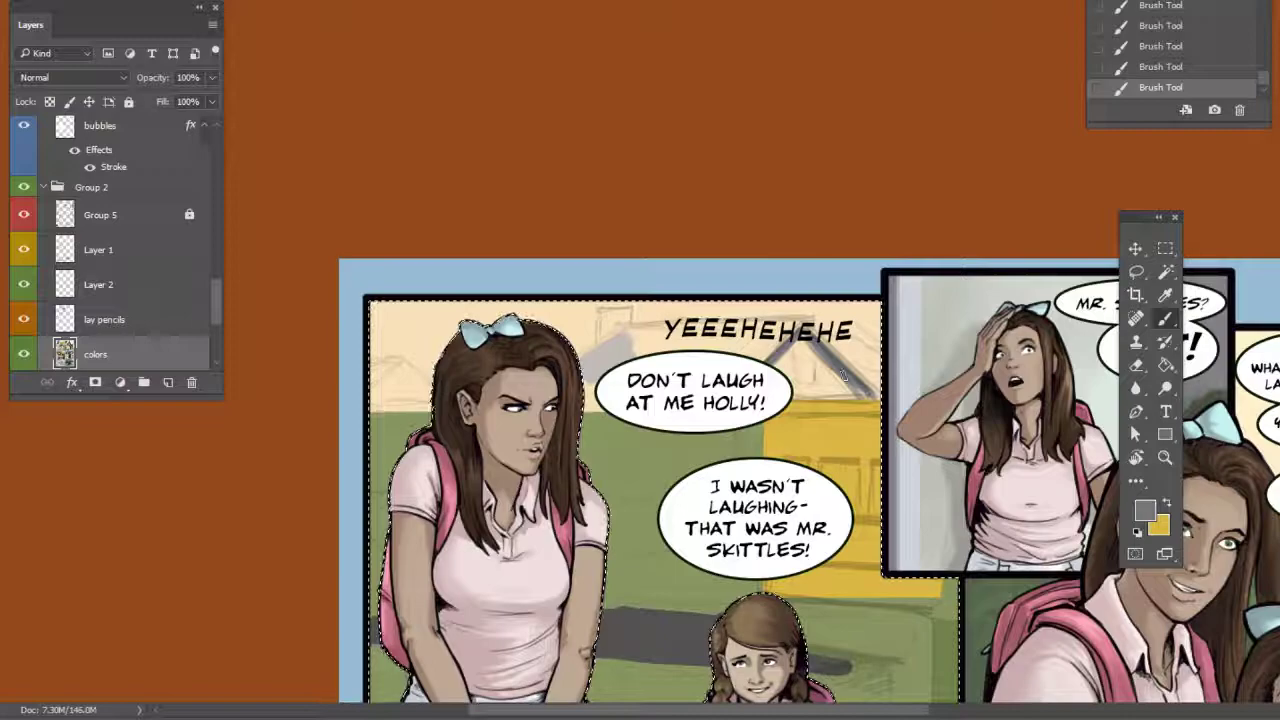
pyautogui.moveTo(810, 342); pyautogui.dragTo(870, 397)
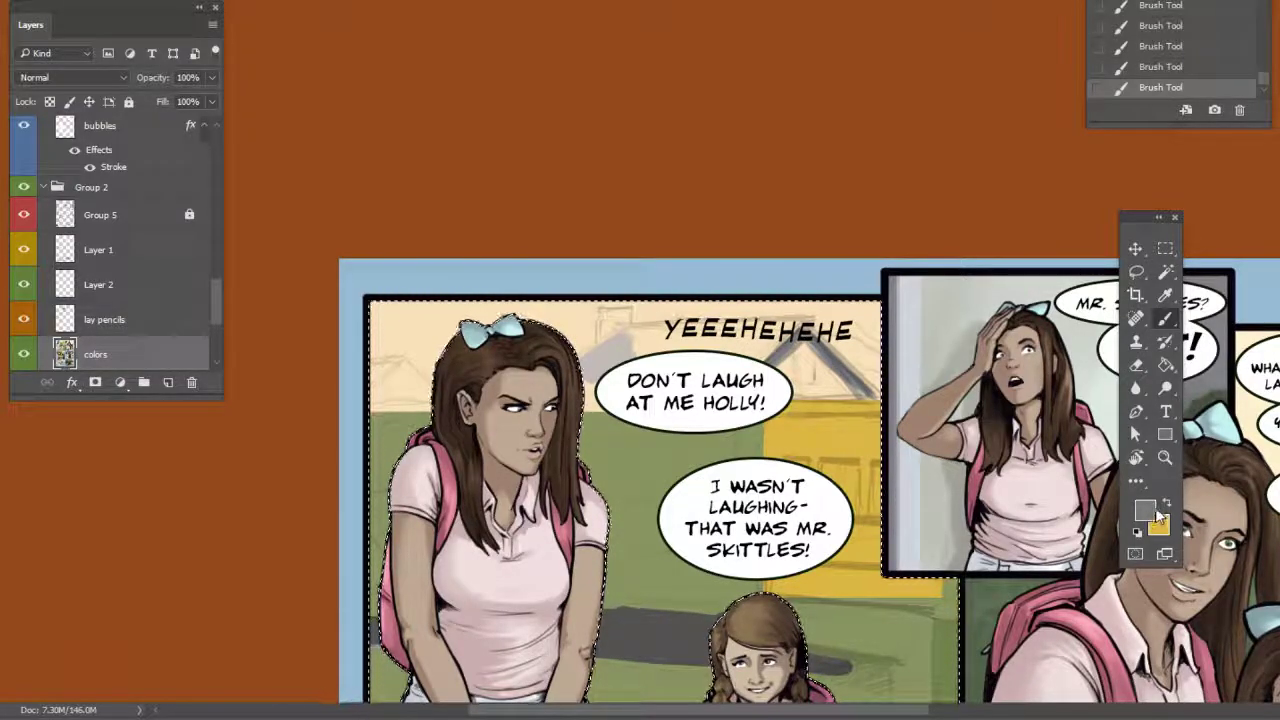
# Set the foreground colour to reddish brown 806157 and paint in the sketched chimney on the roof
pyautogui.click(1166, 502)
pyautogui.press('x')
pyautogui.moveTo(655, 367); pyautogui.dragTo(657, 373)
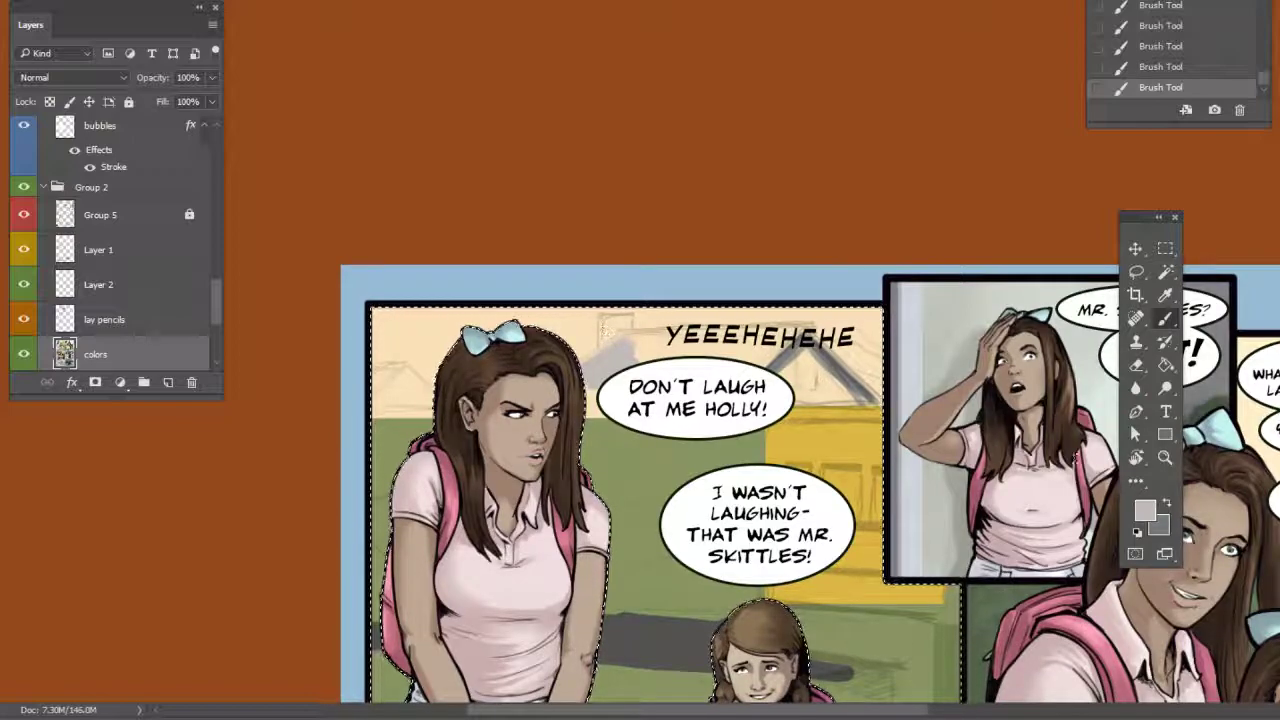
pyautogui.click(1146, 514)
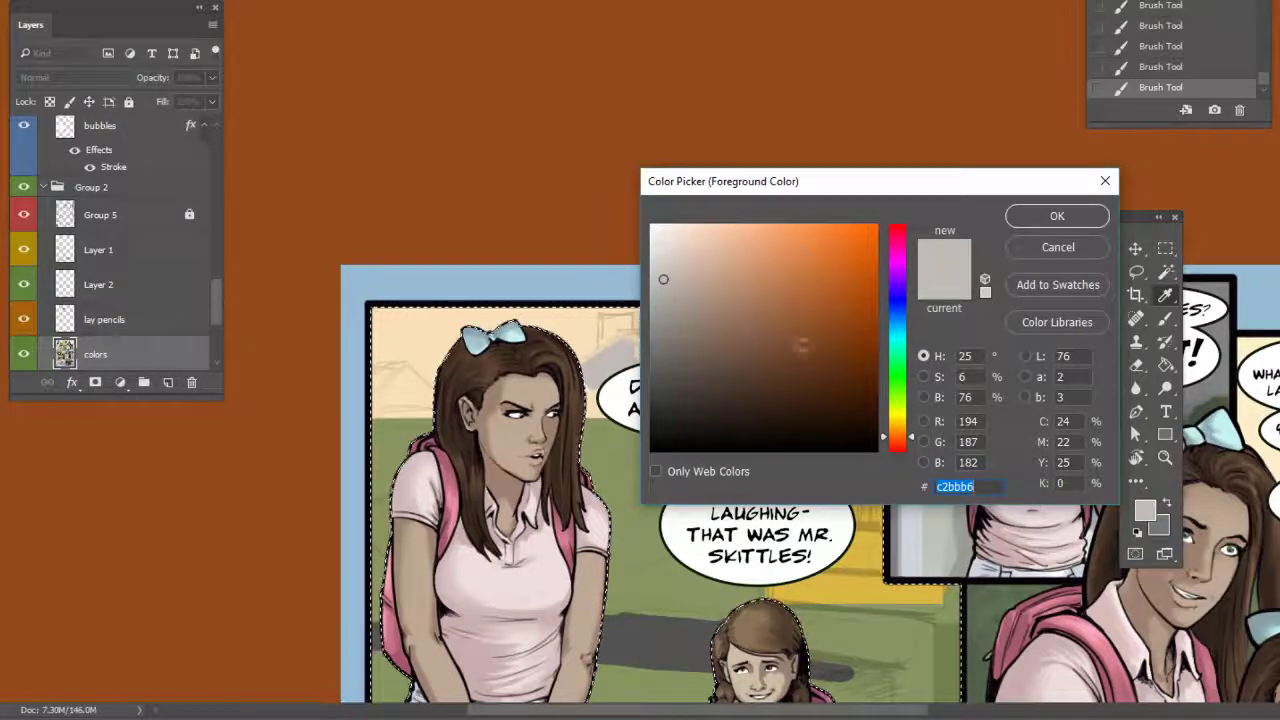
pyautogui.click(898, 443)
pyautogui.moveTo(750, 336); pyautogui.dragTo(723, 337)
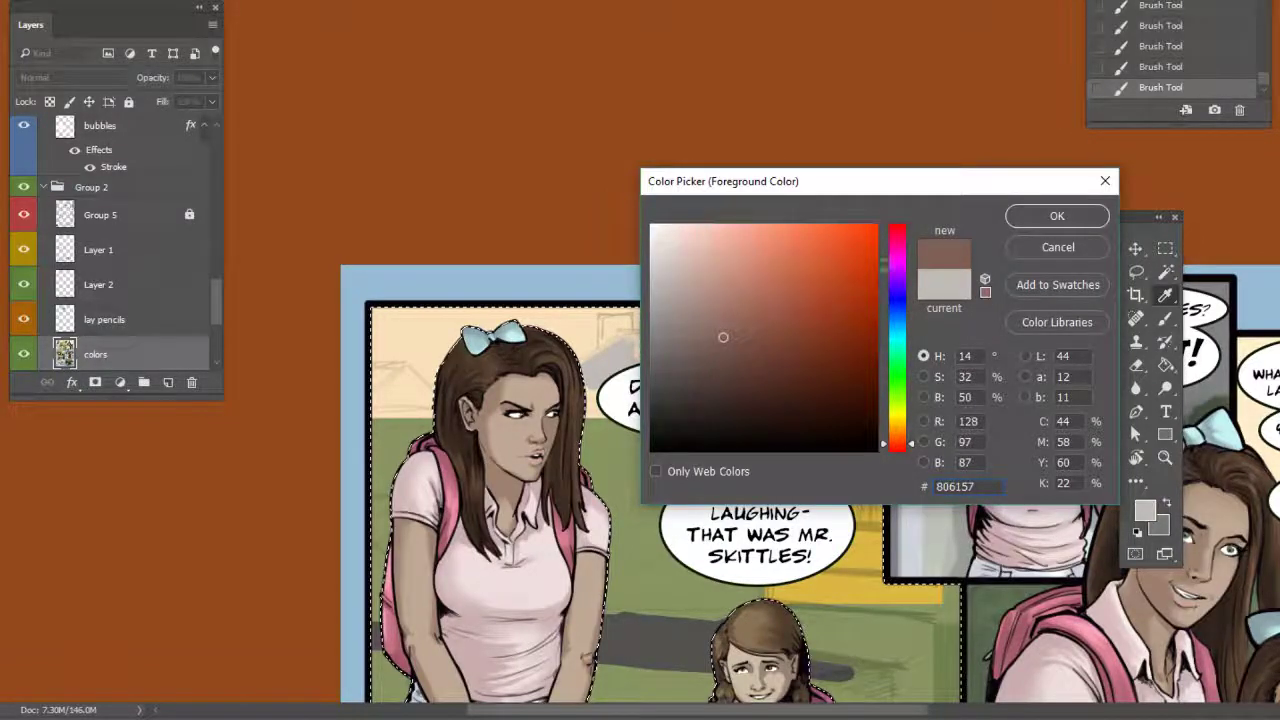
pyautogui.click(1020, 215)
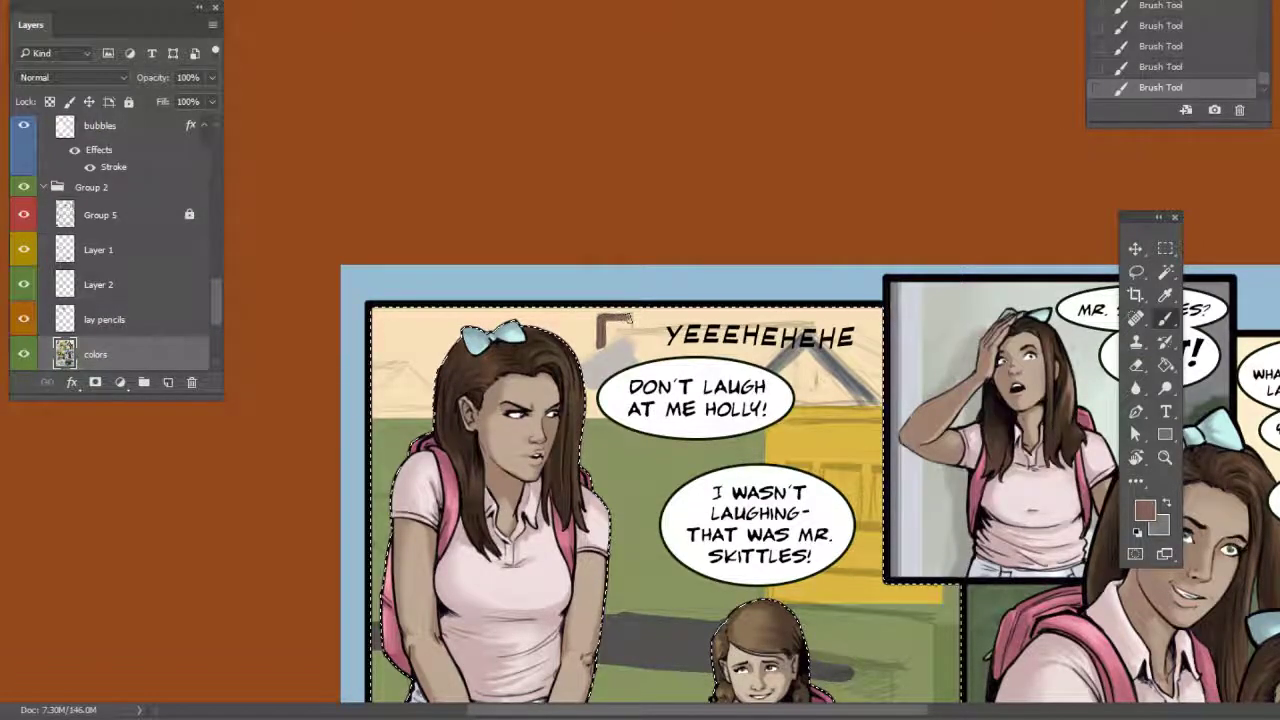
pyautogui.moveTo(628, 324); pyautogui.dragTo(628, 329)
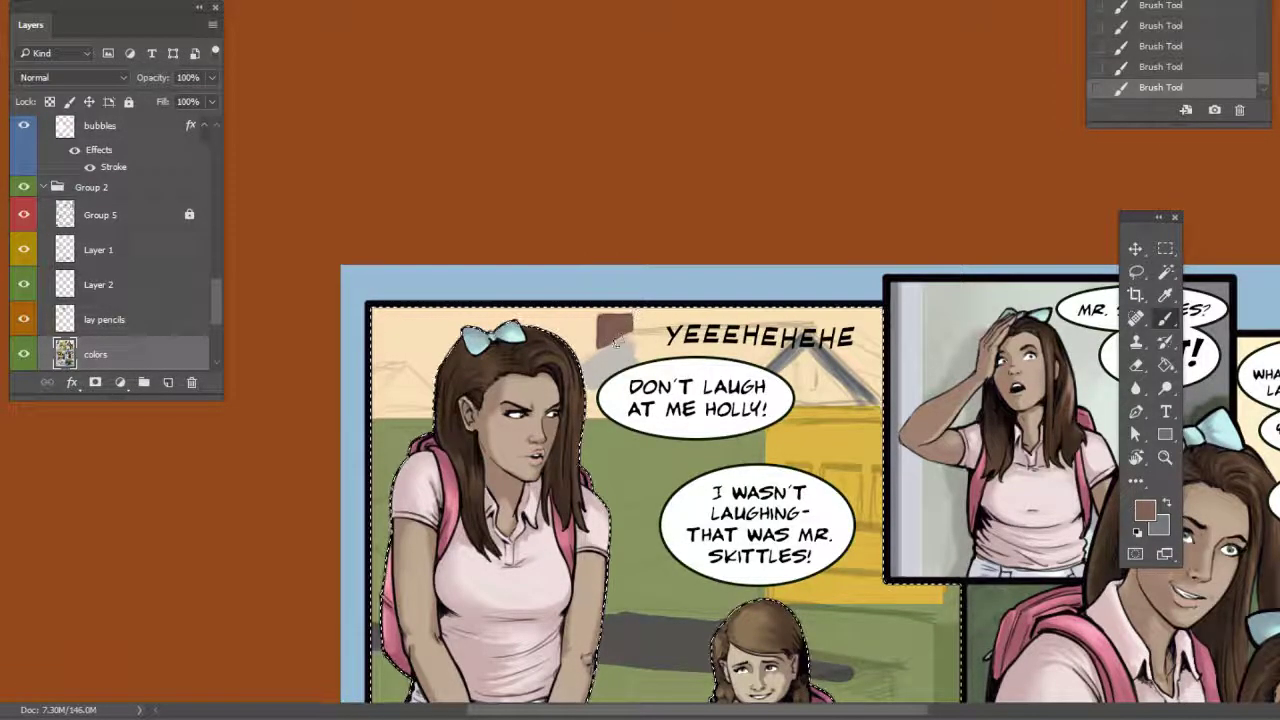
# Set the foreground colour to dark brown 483f3d and paint the shaded left side of the chimney with a small brush
pyautogui.hotkey('ctrl', '+')
pyautogui.rightClick(681, 440)
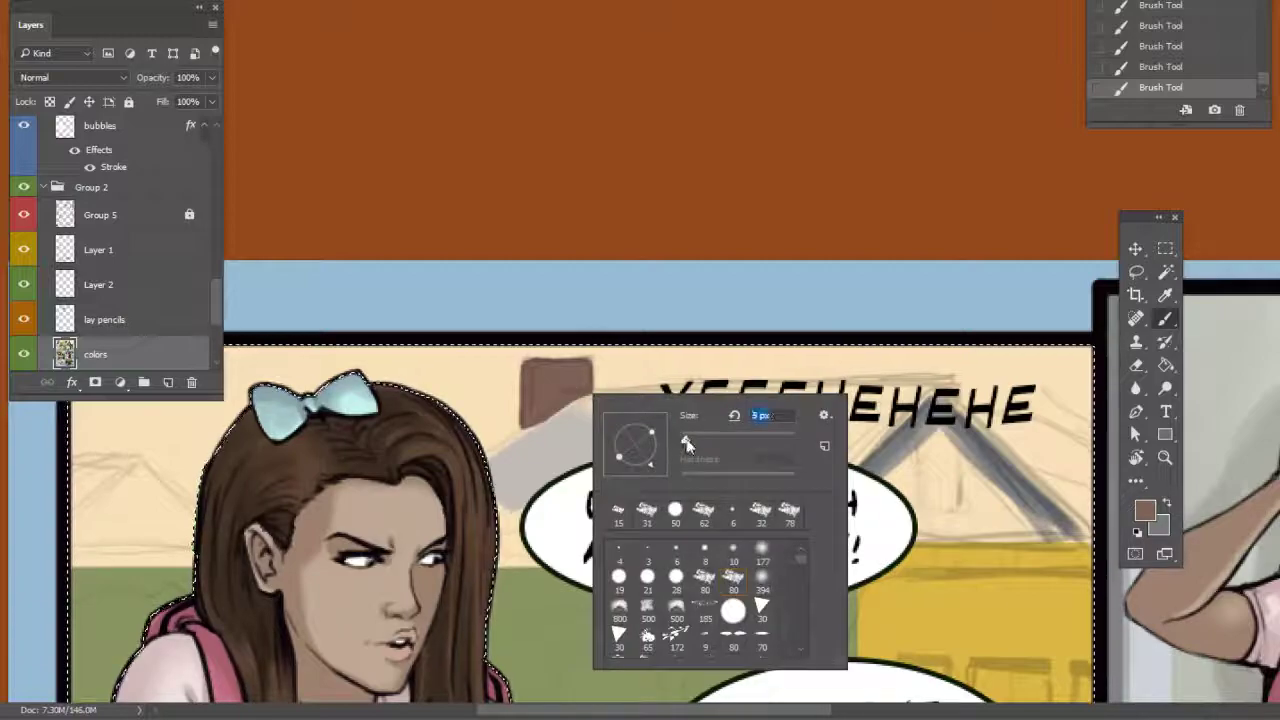
pyautogui.click(527, 364)
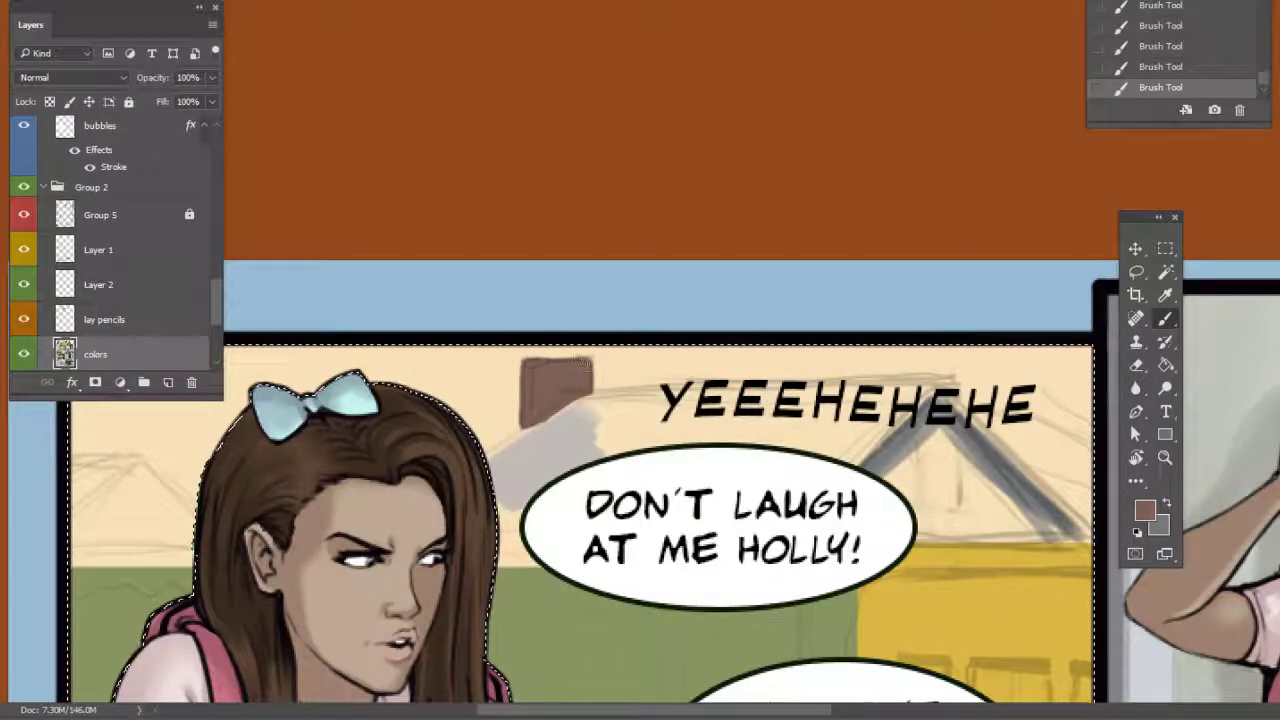
pyautogui.click(1145, 511)
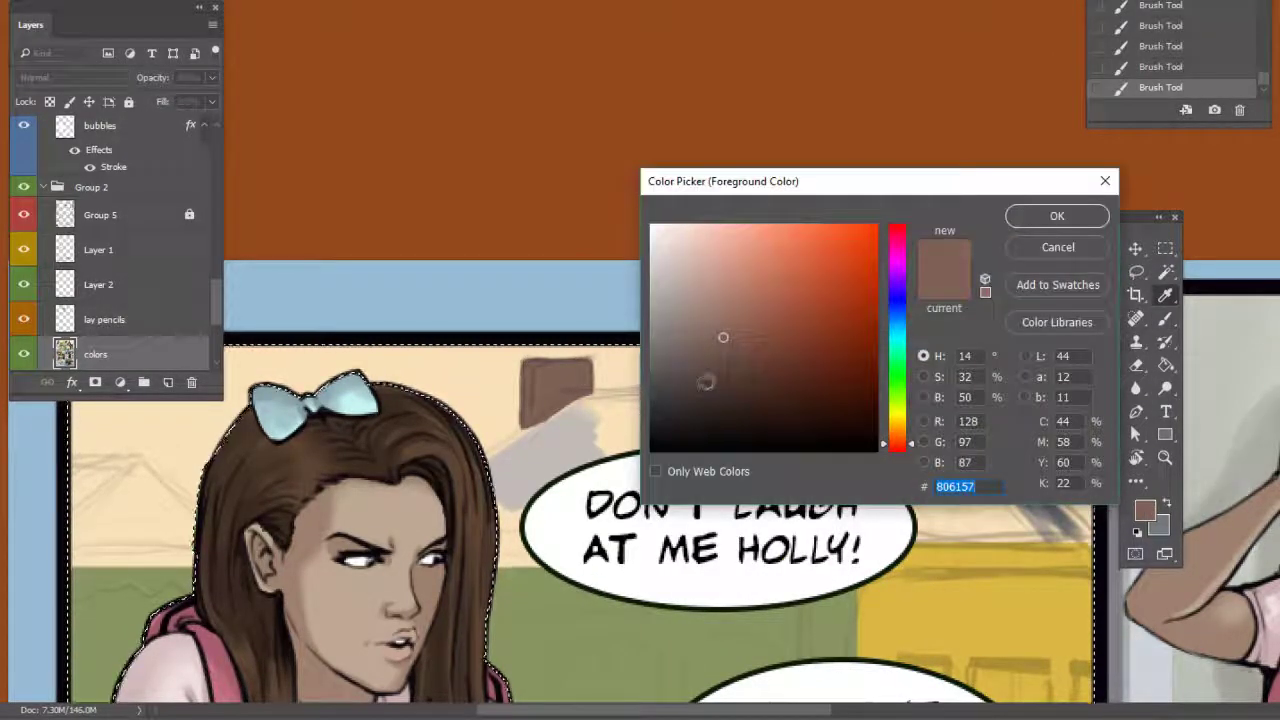
pyautogui.click(705, 385)
pyautogui.click(685, 387)
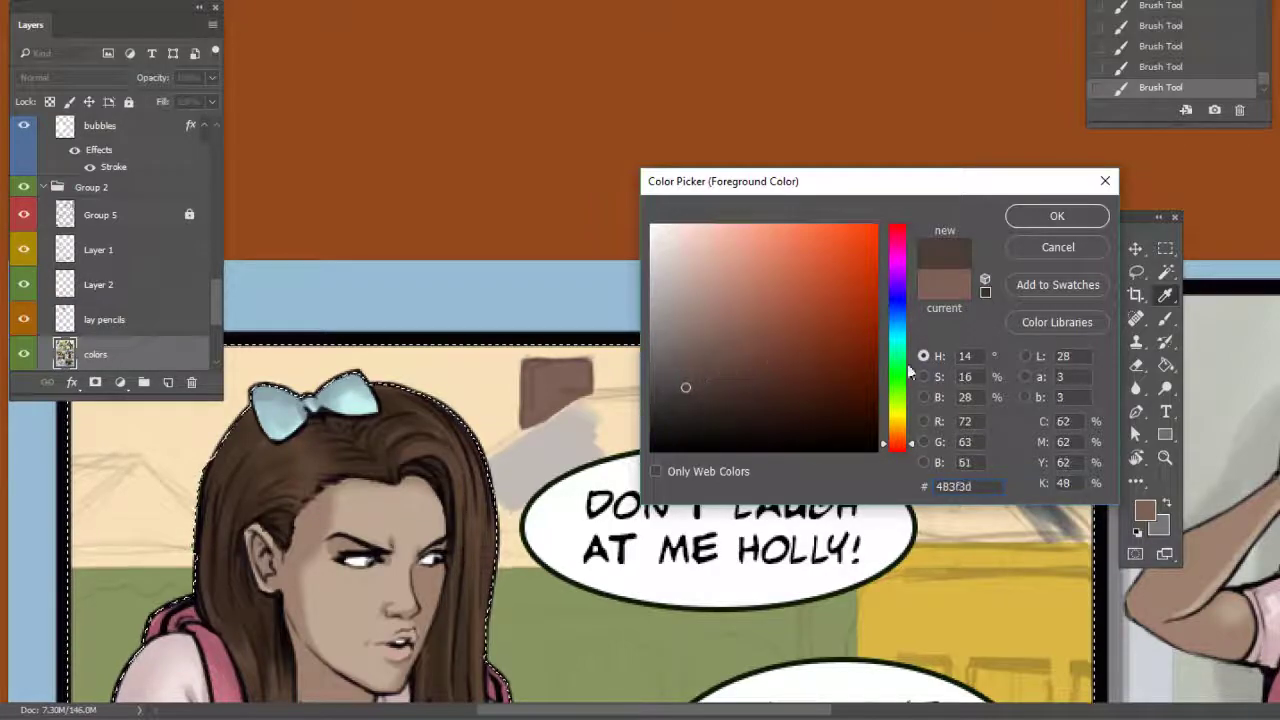
pyautogui.click(1023, 215)
pyautogui.moveTo(527, 368); pyautogui.dragTo(530, 418)
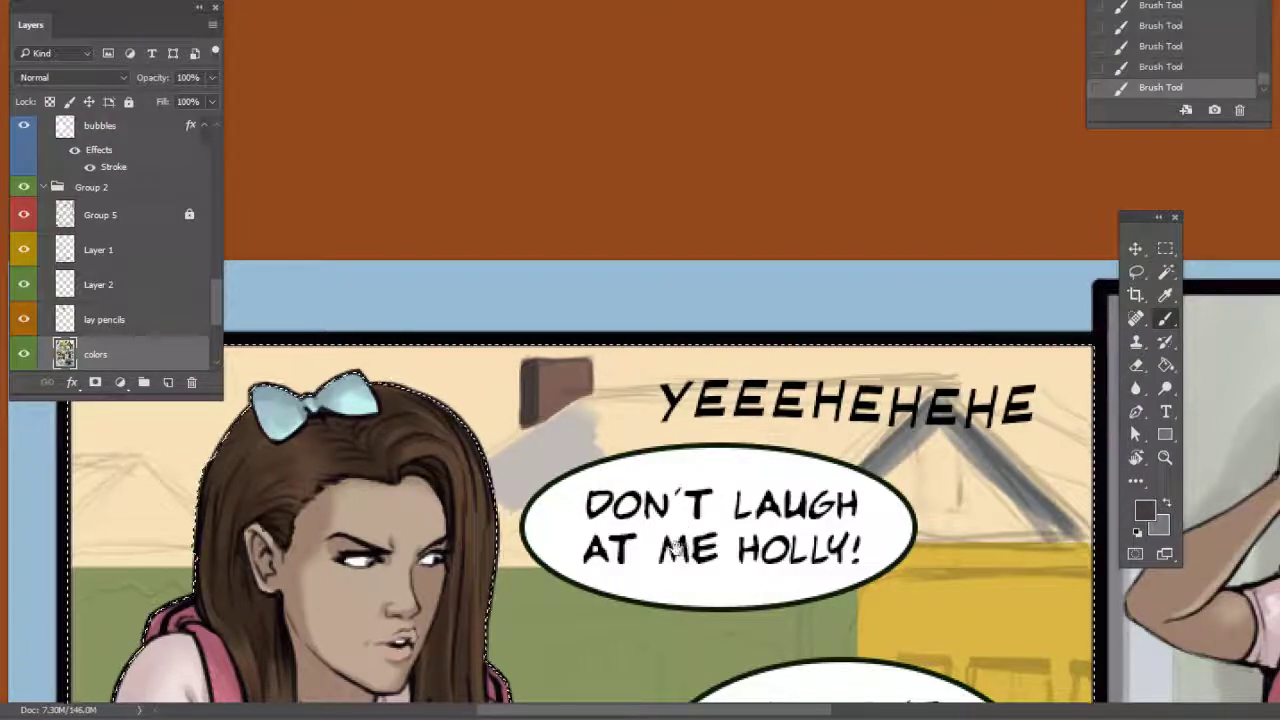
pyautogui.moveTo(674, 548); pyautogui.dragTo(711, 526)
pyautogui.moveTo(566, 395)
pyautogui.mouseDown()
pyautogui.moveTo(564, 352)
pyautogui.moveTo(563, 396)
pyautogui.mouseUp()
pyautogui.moveTo(563, 350); pyautogui.dragTo(563, 398)
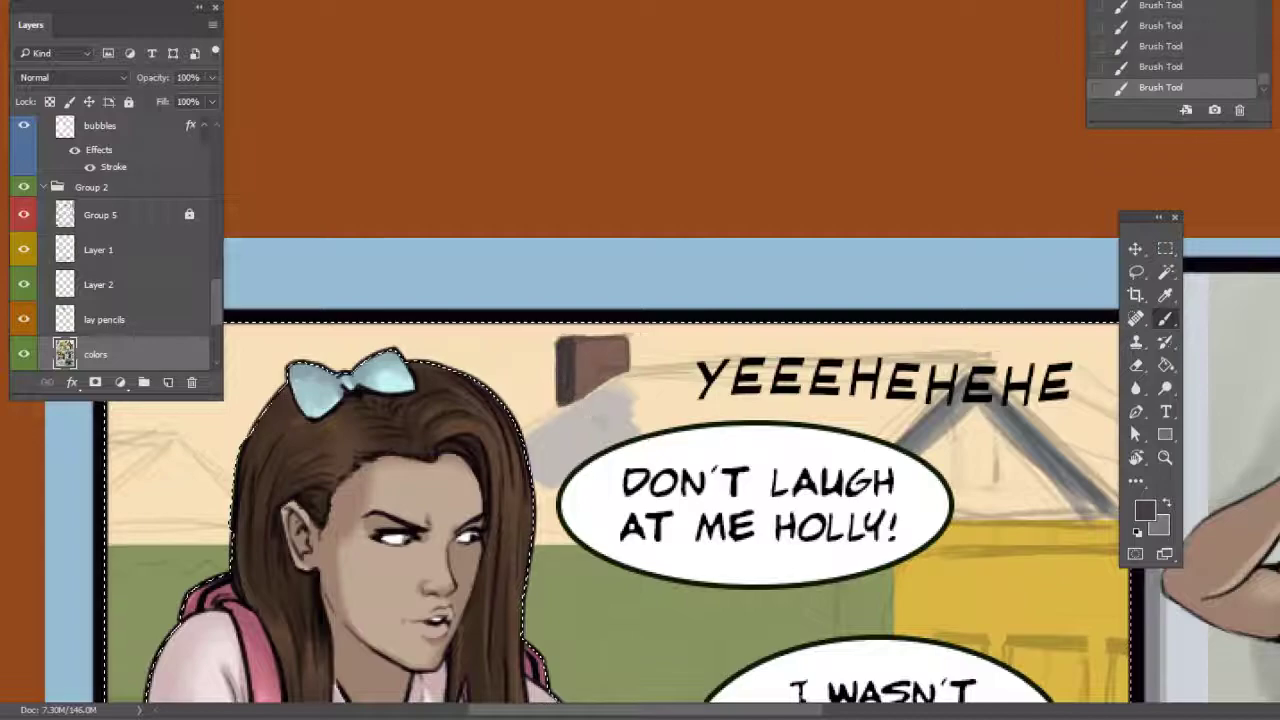
# Sample the roof's light grey, trace the ridge from the chimney, and fill the slope behind the lettering with a larger brush
pyautogui.moveTo(623, 431); pyautogui.dragTo(631, 403)
pyautogui.moveTo(746, 391)
pyautogui.mouseDown()
pyautogui.moveTo(895, 416)
pyautogui.moveTo(1056, 391)
pyautogui.moveTo(1021, 397)
pyautogui.moveTo(870, 339)
pyautogui.moveTo(1008, 381)
pyautogui.mouseUp()
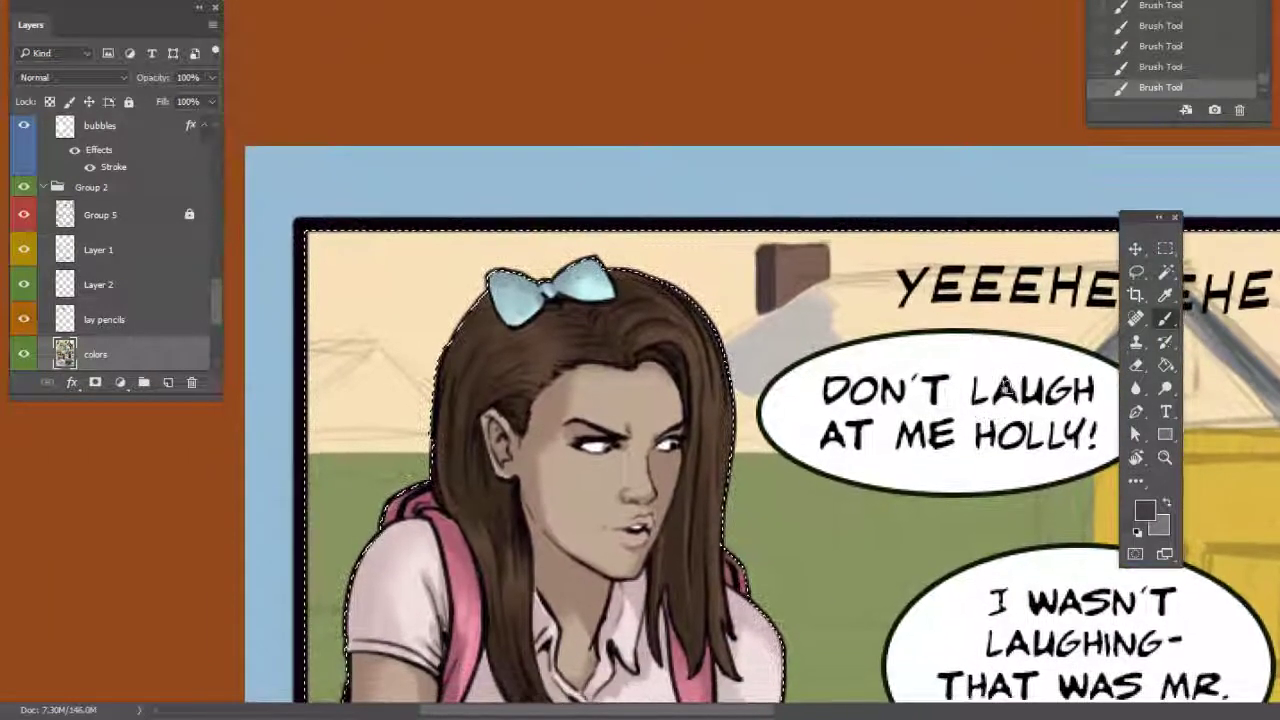
pyautogui.moveTo(793, 326); pyautogui.dragTo(645, 374)
pyautogui.keyDown('alt'); pyautogui.click(633, 372); pyautogui.keyUp('alt')
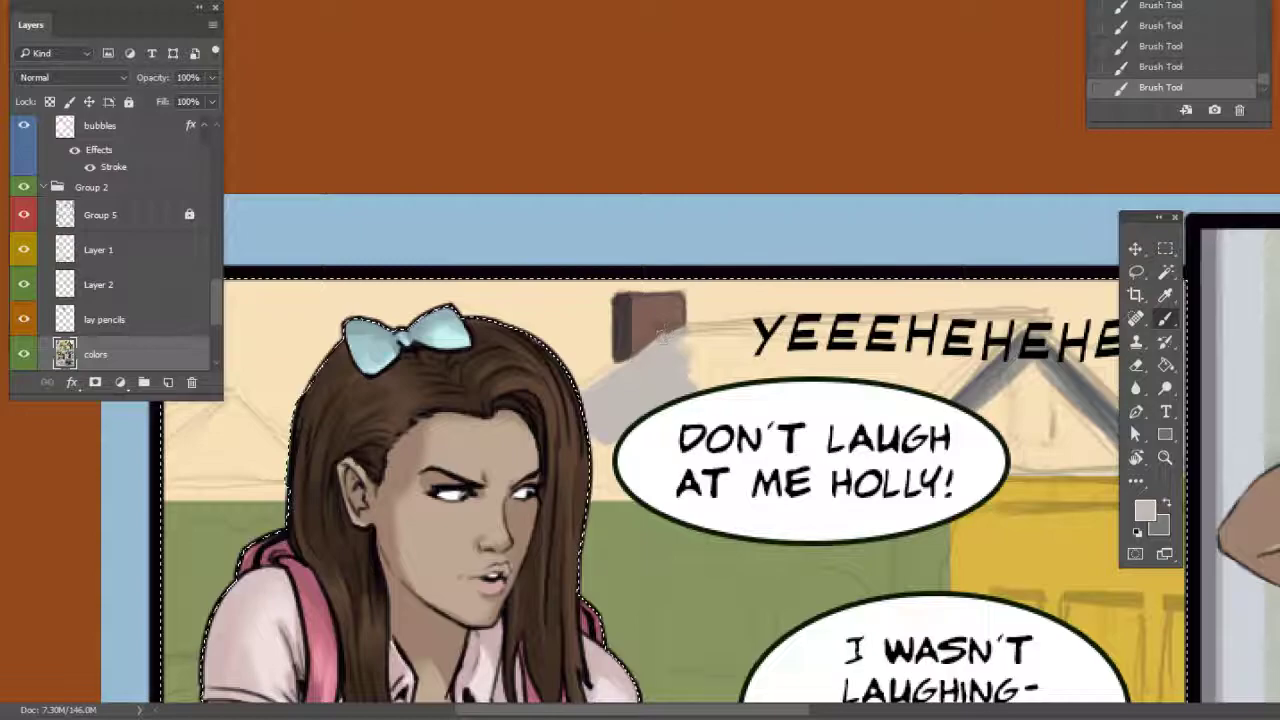
pyautogui.moveTo(688, 329); pyautogui.dragTo(970, 323)
pyautogui.moveTo(700, 336); pyautogui.dragTo(790, 336)
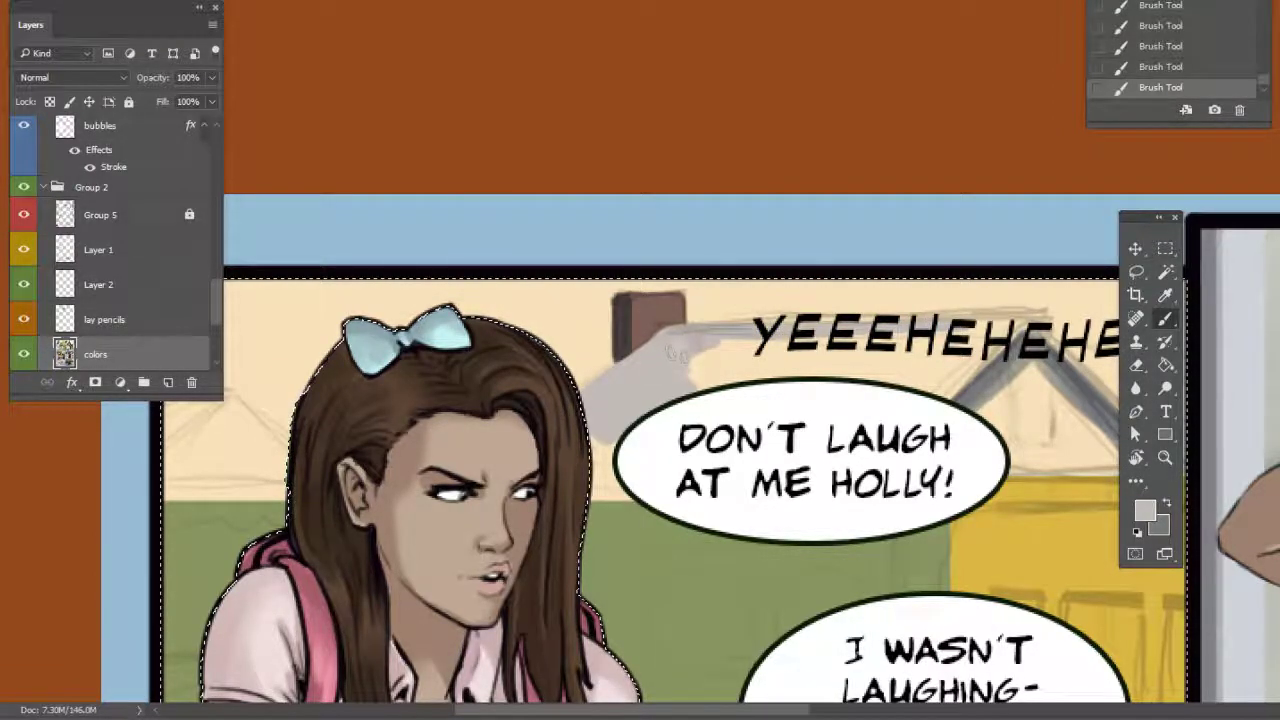
pyautogui.rightClick(714, 372)
pyautogui.moveTo(820, 417); pyautogui.dragTo(831, 417)
pyautogui.moveTo(755, 353)
pyautogui.mouseDown()
pyautogui.moveTo(692, 380)
pyautogui.moveTo(890, 346)
pyautogui.moveTo(835, 345)
pyautogui.mouseUp()
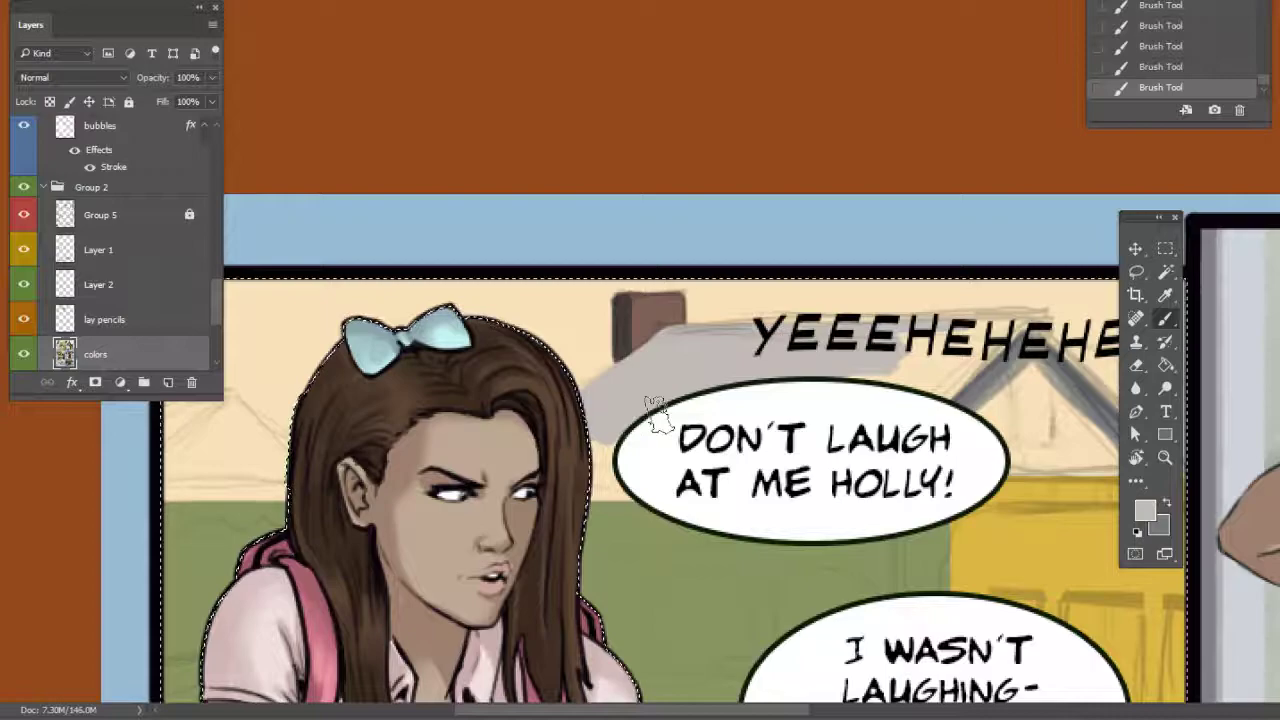
# Set the foreground colour to medium grey 938e8a and paint over the whole roof slope around the upper speech bubble
pyautogui.click(1146, 512)
pyautogui.click(692, 326)
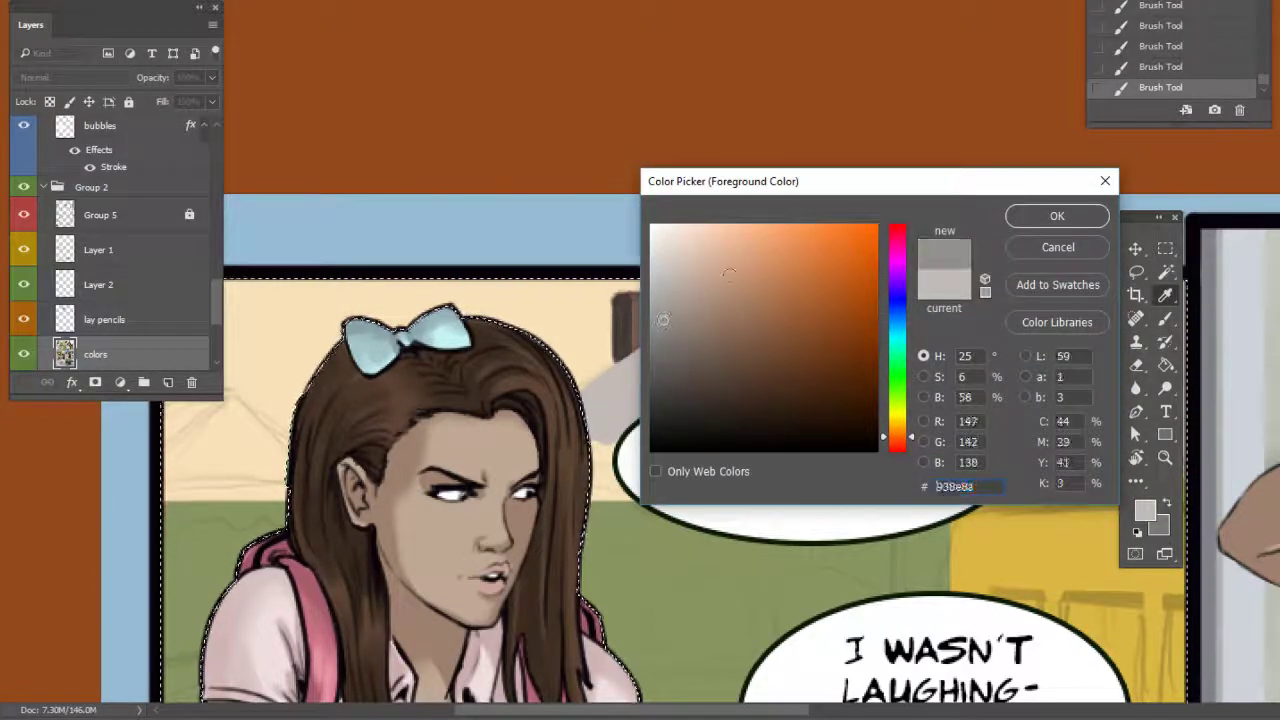
pyautogui.click(1057, 216)
pyautogui.moveTo(662, 358)
pyautogui.mouseDown()
pyautogui.moveTo(618, 375)
pyautogui.moveTo(636, 368)
pyautogui.moveTo(613, 395)
pyautogui.moveTo(685, 335)
pyautogui.moveTo(903, 340)
pyautogui.moveTo(853, 362)
pyautogui.moveTo(718, 343)
pyautogui.moveTo(678, 400)
pyautogui.moveTo(646, 380)
pyautogui.moveTo(688, 355)
pyautogui.moveTo(658, 385)
pyautogui.moveTo(712, 408)
pyautogui.mouseUp()
pyautogui.moveTo(628, 440)
pyautogui.mouseDown()
pyautogui.moveTo(557, 461)
pyautogui.moveTo(684, 476)
pyautogui.moveTo(728, 448)
pyautogui.moveTo(683, 388)
pyautogui.moveTo(900, 352)
pyautogui.moveTo(820, 318)
pyautogui.moveTo(1010, 320)
pyautogui.moveTo(938, 368)
pyautogui.mouseUp()
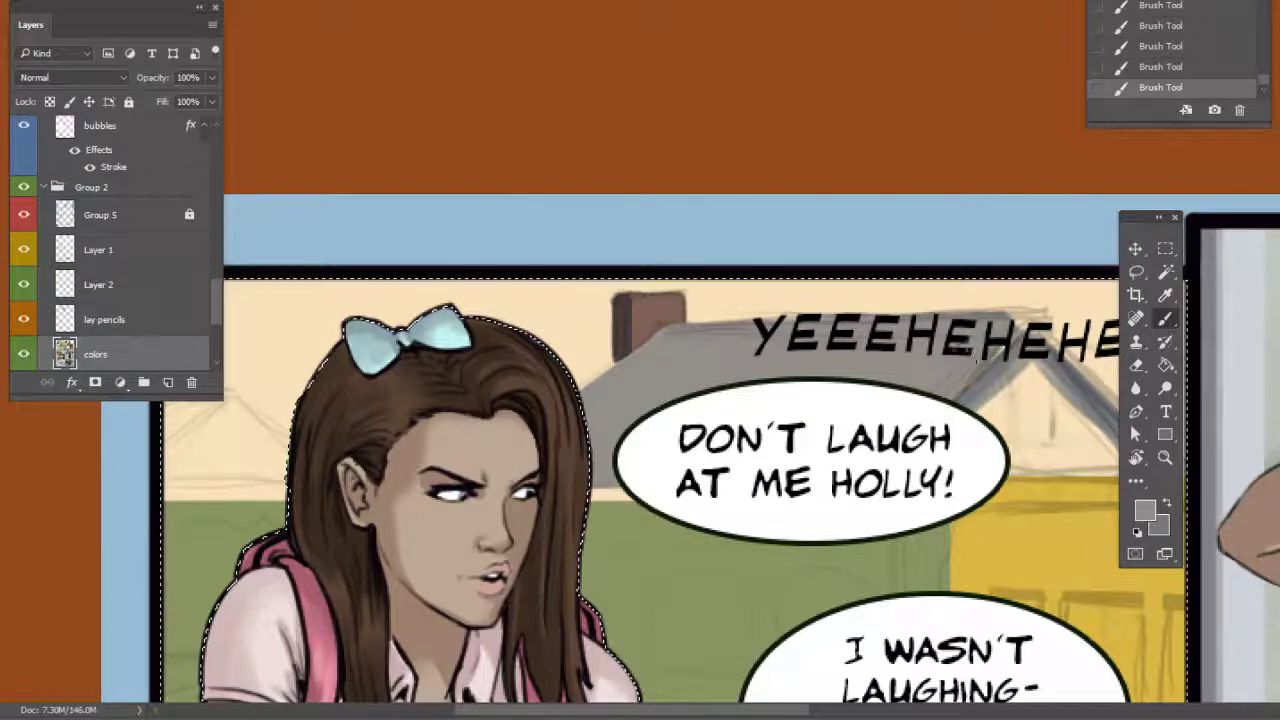
# Reduce the brush to 14 px and paint the grey roof up to its peak and along the gable's left edge
pyautogui.moveTo(947, 378); pyautogui.dragTo(792, 435)
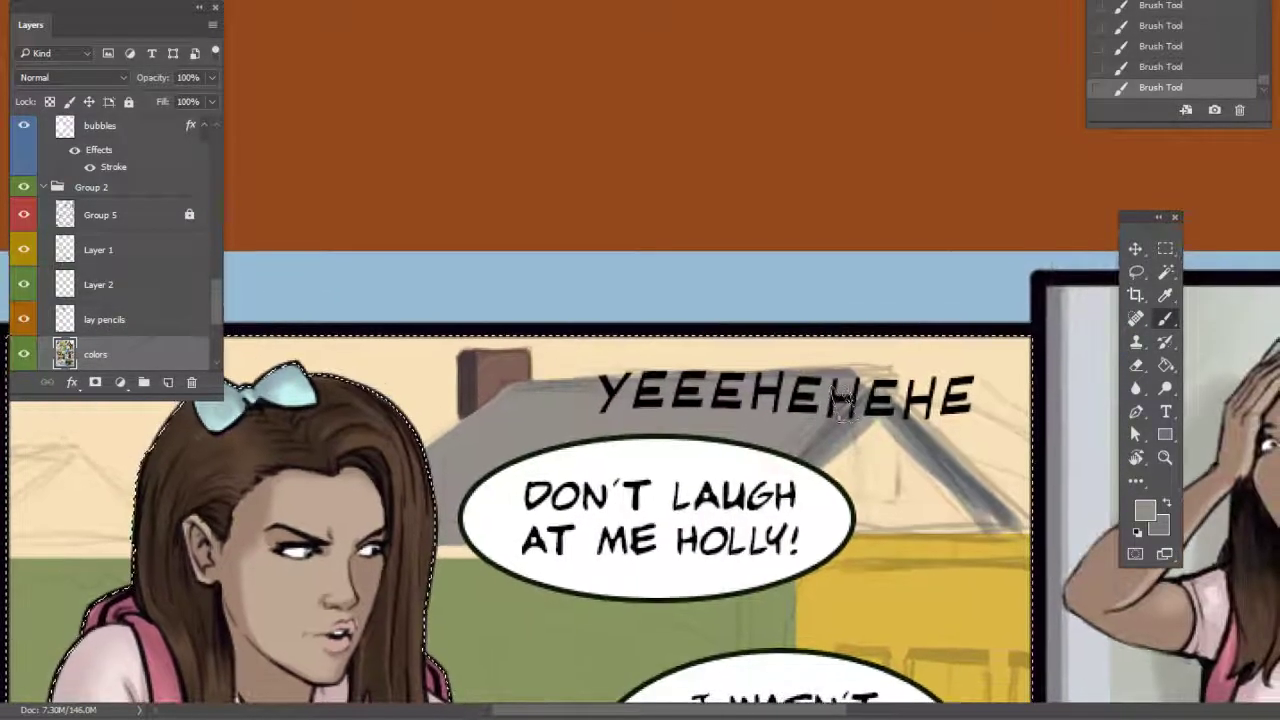
pyautogui.rightClick(947, 436)
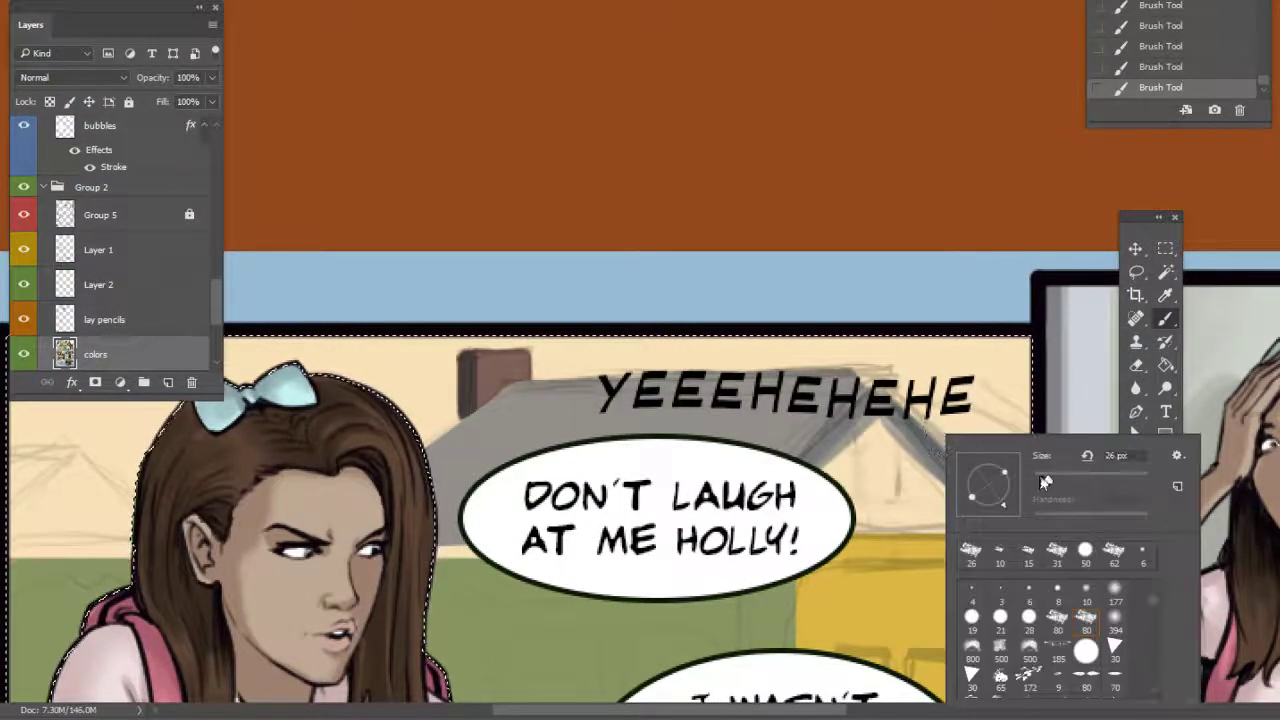
pyautogui.click(865, 377)
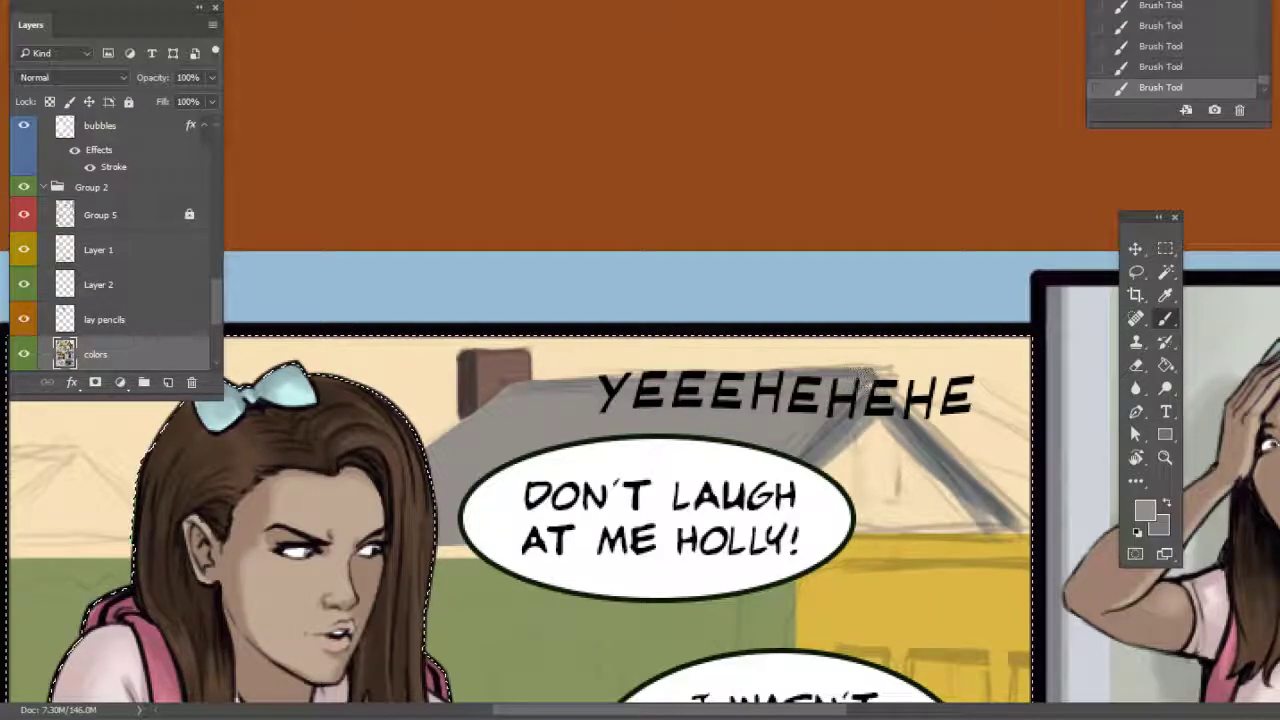
pyautogui.rightClick(882, 376)
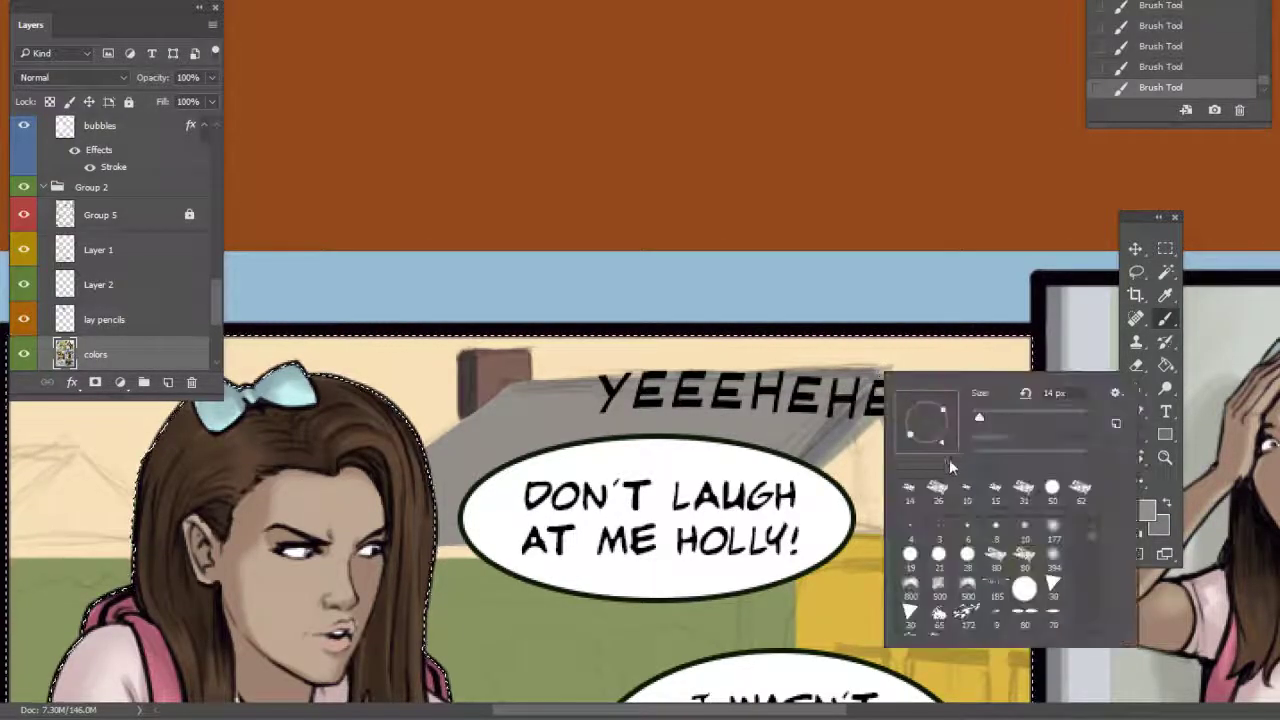
pyautogui.press('Return')
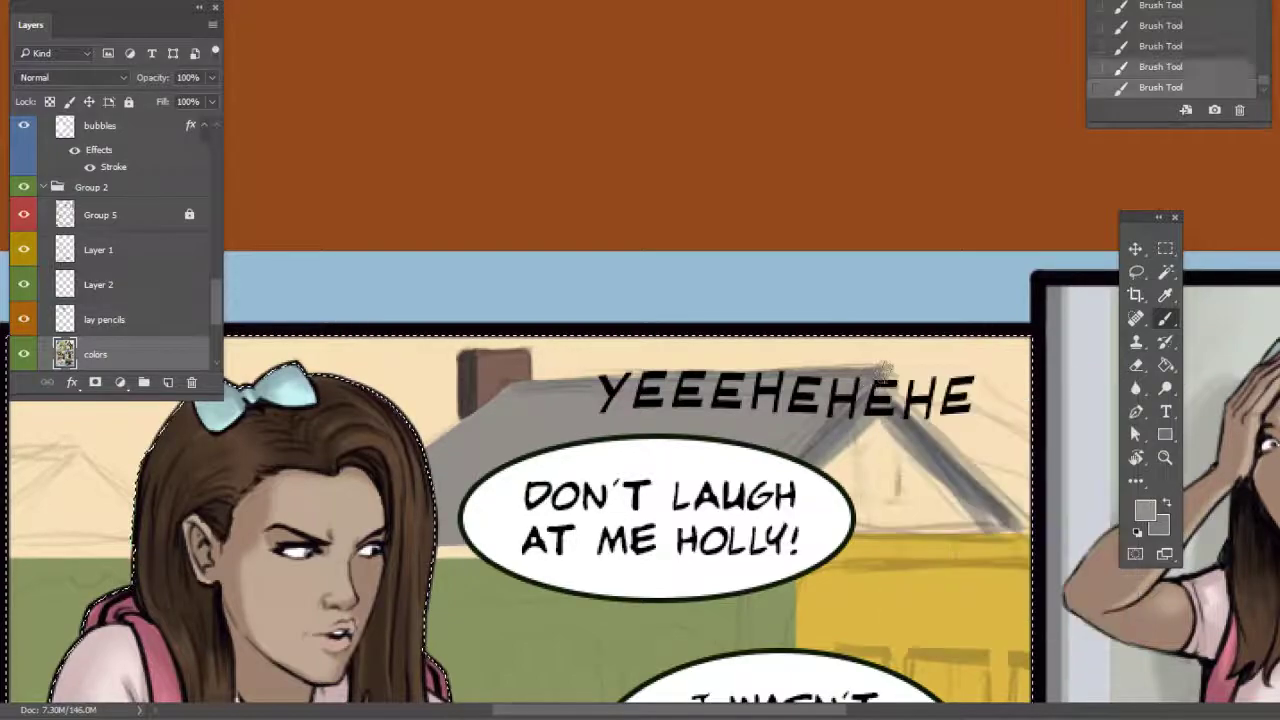
pyautogui.moveTo(797, 423)
pyautogui.mouseDown()
pyautogui.moveTo(814, 397)
pyautogui.moveTo(872, 387)
pyautogui.mouseUp()
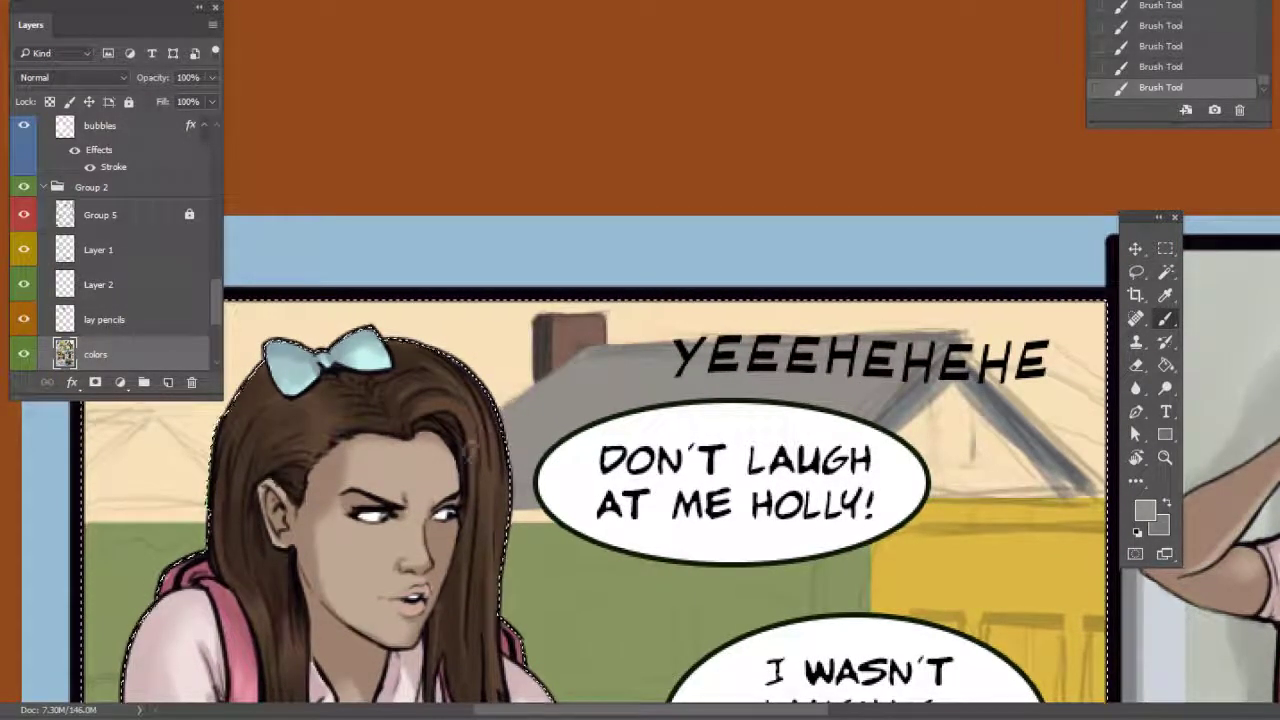
# Lower the opacity of the lay pencils layer to 9%
pyautogui.moveTo(931, 414)
pyautogui.mouseDown()
pyautogui.moveTo(880, 394)
pyautogui.moveTo(860, 403)
pyautogui.moveTo(867, 387)
pyautogui.moveTo(798, 415)
pyautogui.mouseUp()
pyautogui.moveTo(911, 456); pyautogui.dragTo(798, 429)
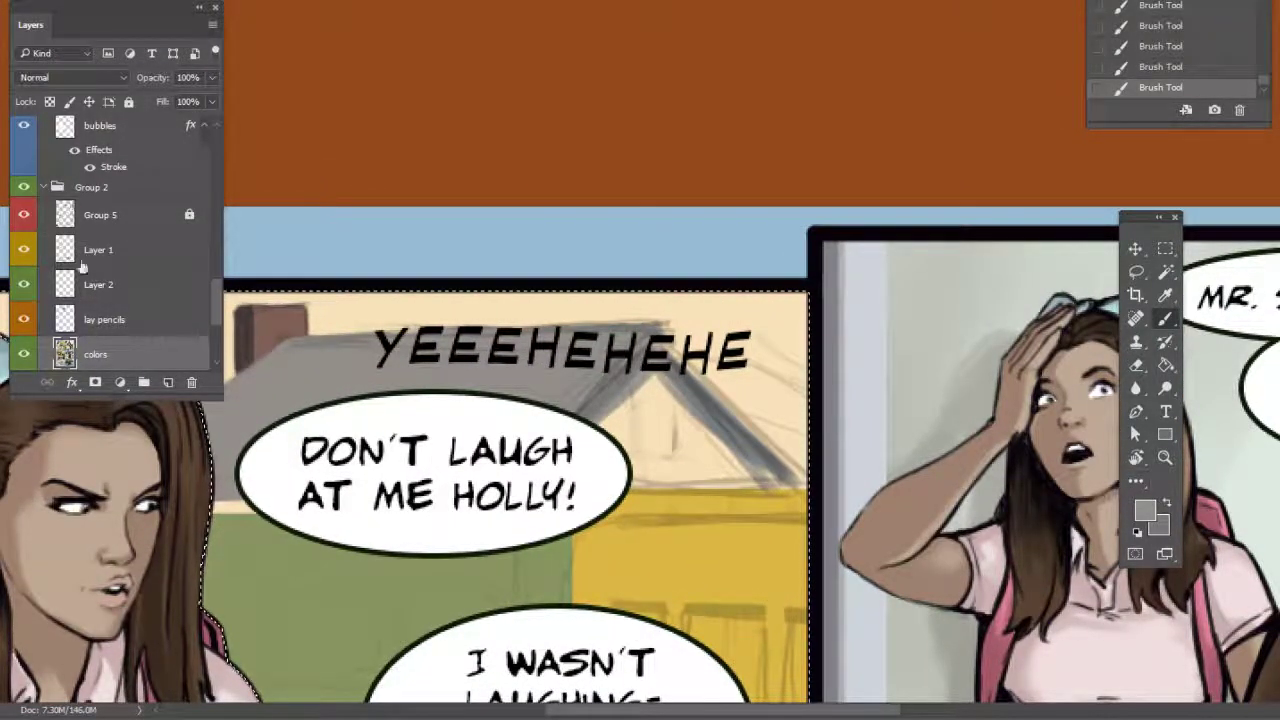
pyautogui.click(70, 325)
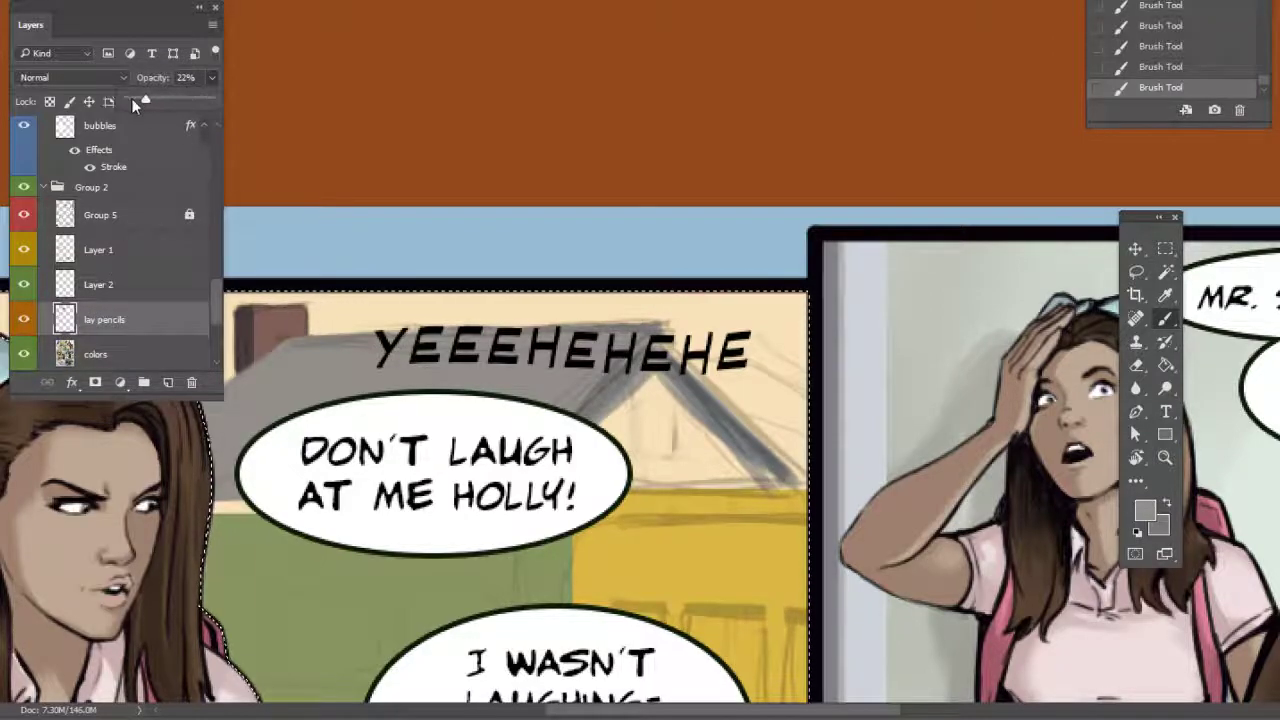
pyautogui.moveTo(133, 101); pyautogui.dragTo(135, 100)
pyautogui.moveTo(713, 388); pyautogui.dragTo(917, 351)
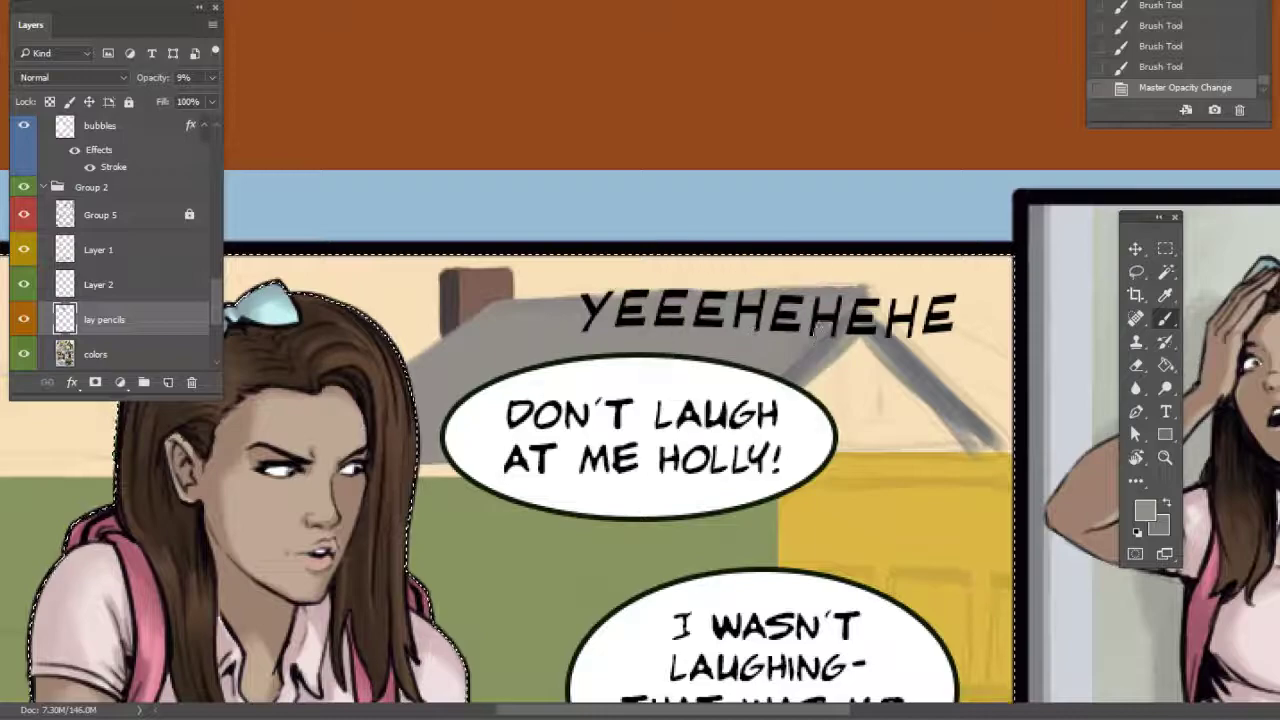
pyautogui.moveTo(812, 330); pyautogui.dragTo(750, 393)
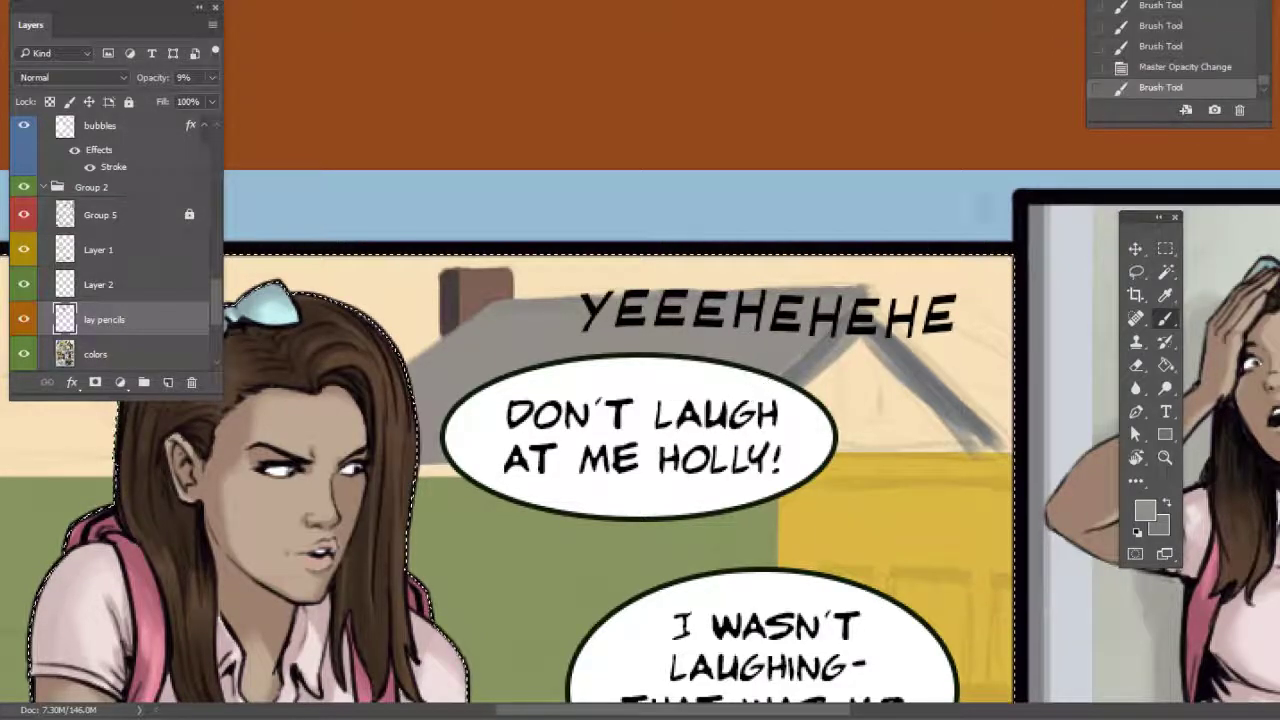
pyautogui.click(1170, 64)
# Select the colors layer, adjust the brush size and paint grey strokes down the gable's right sloping roof edge
pyautogui.hotkey('alt', '[')
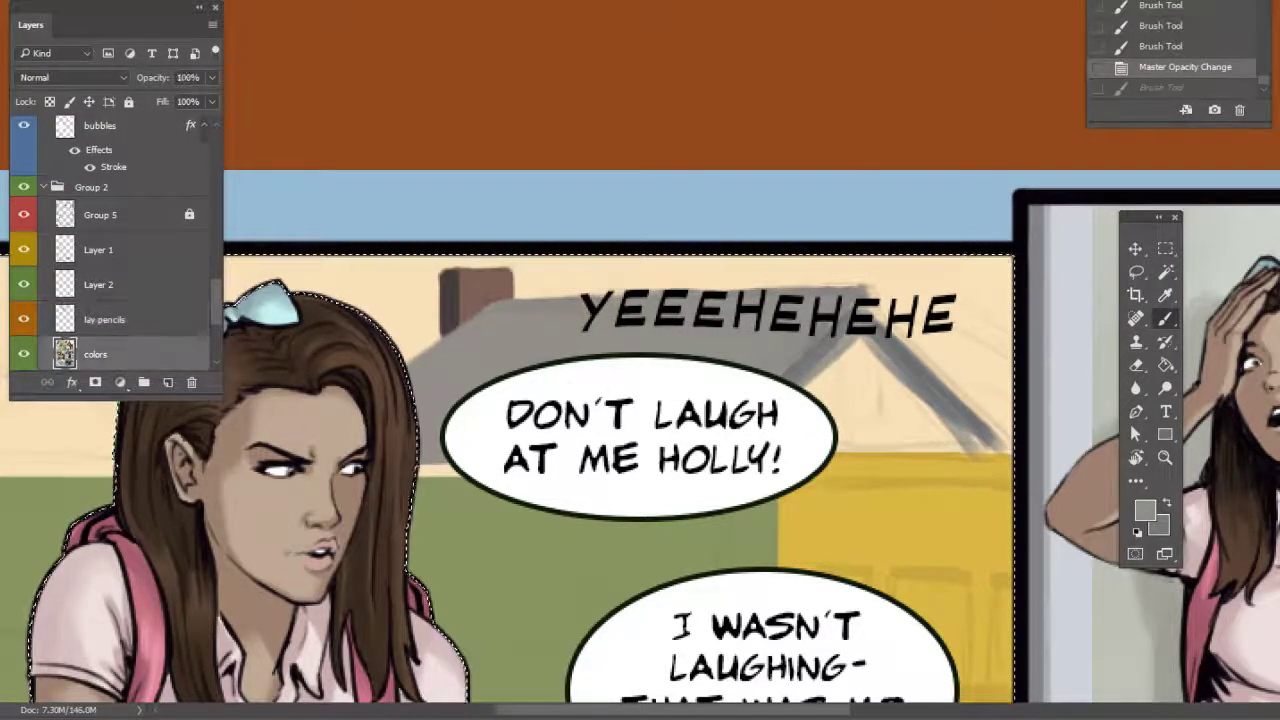
pyautogui.moveTo(830, 312)
pyautogui.mouseDown()
pyautogui.moveTo(742, 392)
pyautogui.moveTo(840, 297)
pyautogui.mouseUp()
pyautogui.moveTo(930, 374); pyautogui.dragTo(797, 339)
pyautogui.rightClick(779, 295)
pyautogui.click(876, 343)
pyautogui.click(733, 259)
pyautogui.moveTo(733, 258); pyautogui.dragTo(872, 415)
pyautogui.moveTo(768, 285); pyautogui.dragTo(878, 404)
pyautogui.moveTo(822, 336); pyautogui.dragTo(892, 410)
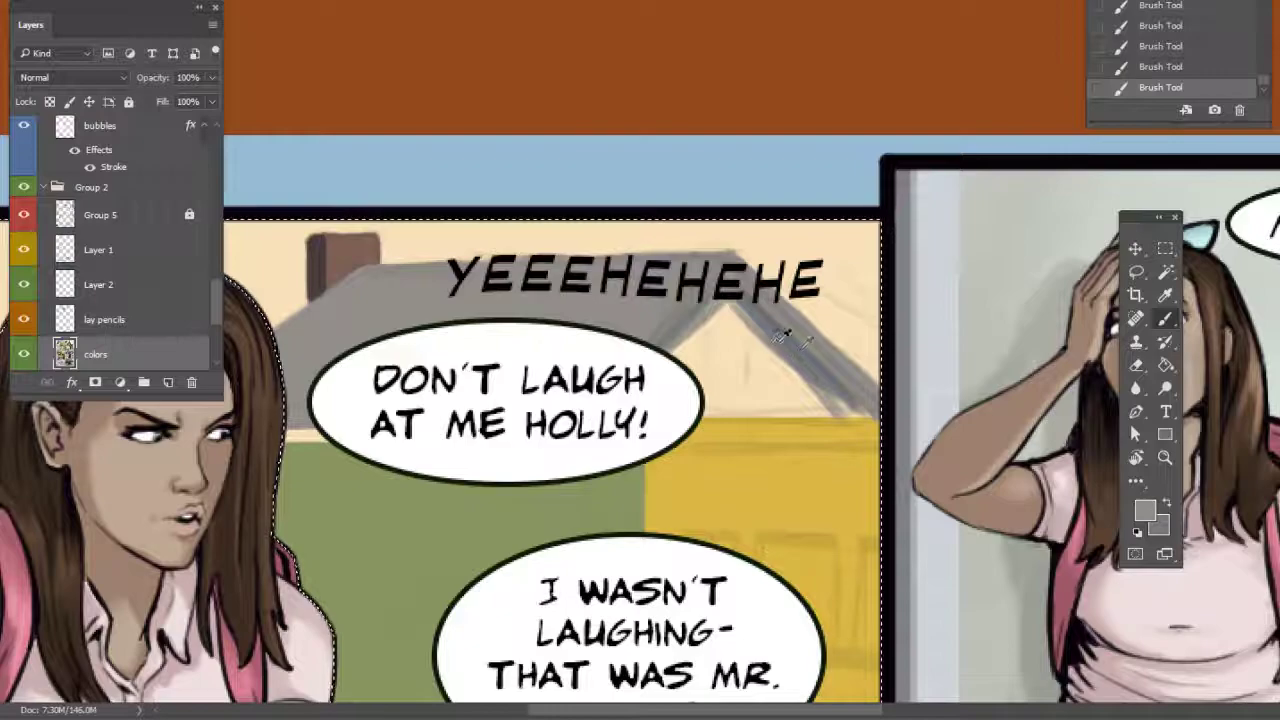
# Hide the lay pencils layer and fill the gable triangle beneath the roof edges with dark grey 5d5a58 using a 28 px brush
pyautogui.click(24, 320)
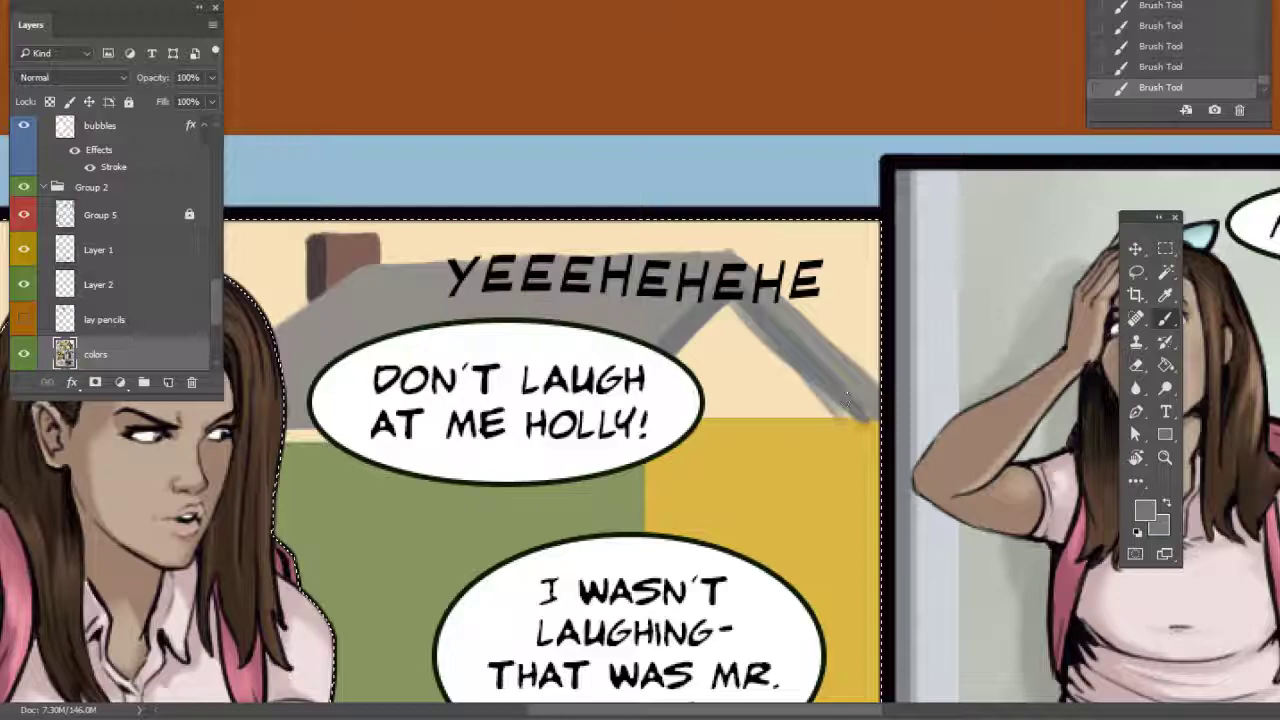
pyautogui.rightClick(724, 351)
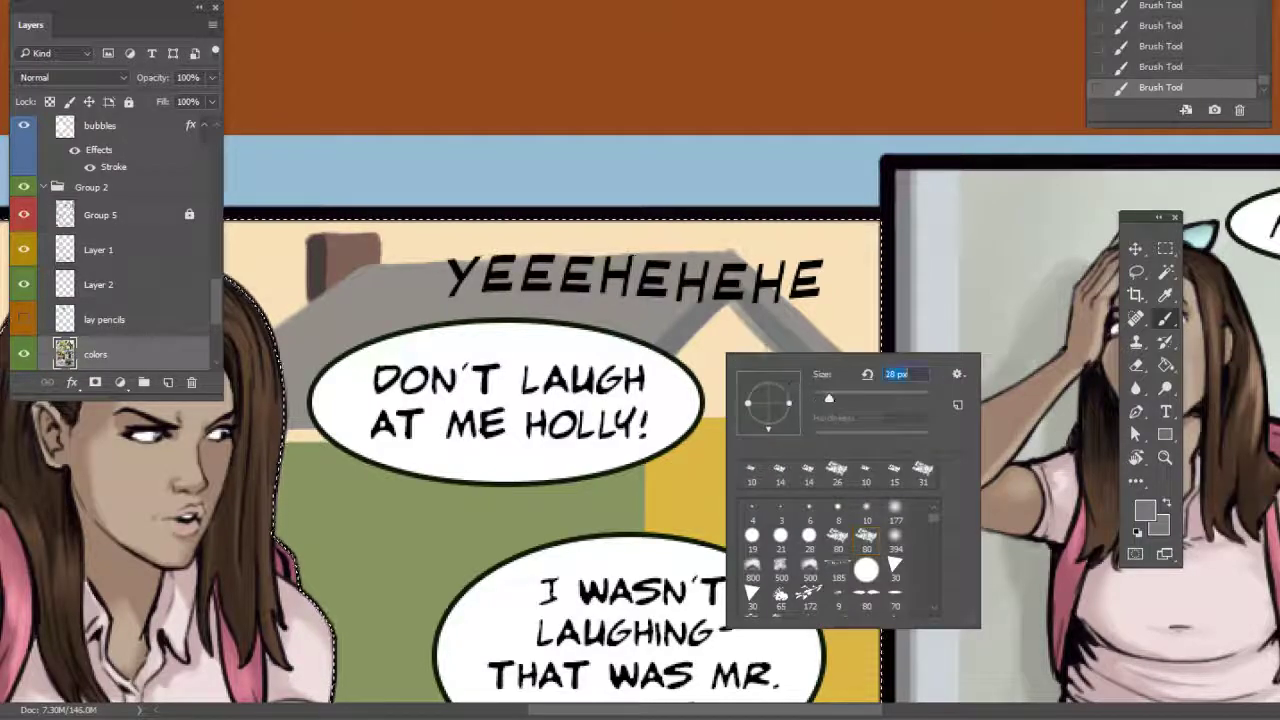
pyautogui.click(1147, 513)
pyautogui.moveTo(731, 180); pyautogui.dragTo(902, 205)
pyautogui.click(718, 330)
pyautogui.click(834, 389)
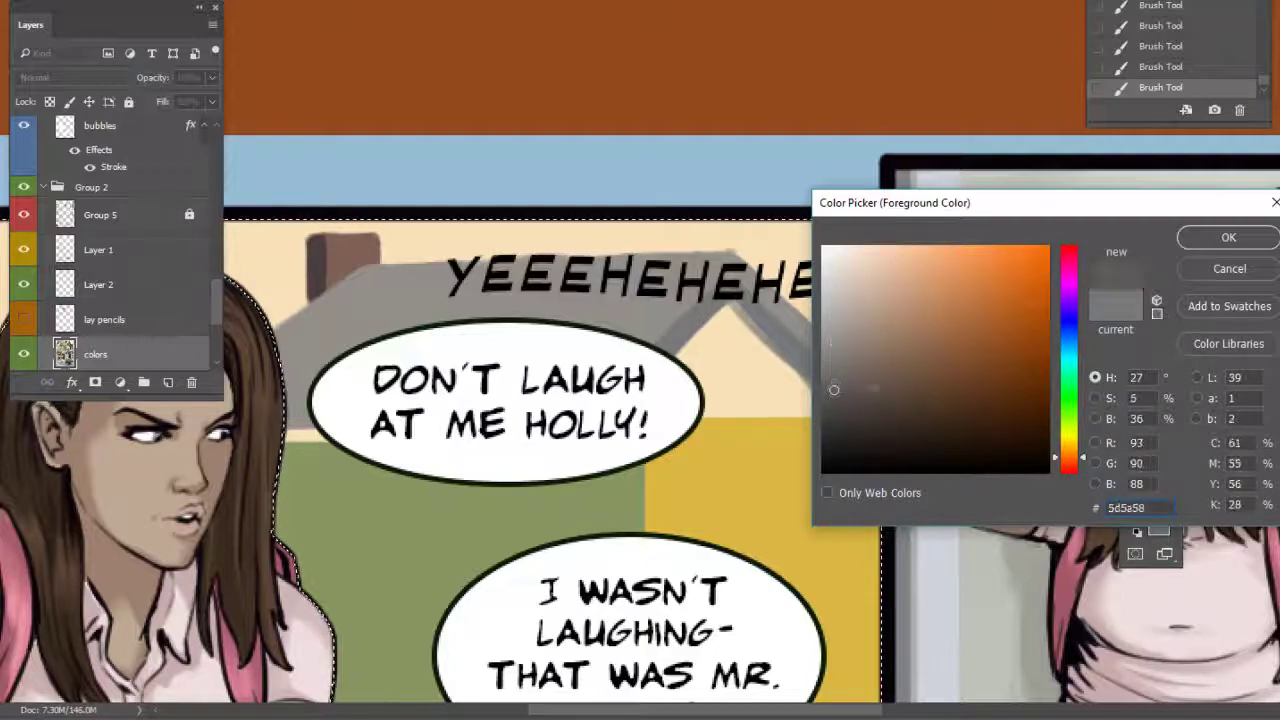
pyautogui.click(1228, 237)
pyautogui.moveTo(718, 342)
pyautogui.mouseDown()
pyautogui.moveTo(728, 322)
pyautogui.moveTo(668, 385)
pyautogui.moveTo(734, 308)
pyautogui.moveTo(788, 394)
pyautogui.mouseUp()
pyautogui.moveTo(740, 306)
pyautogui.mouseDown()
pyautogui.moveTo(803, 375)
pyautogui.moveTo(765, 345)
pyautogui.moveTo(823, 410)
pyautogui.moveTo(807, 418)
pyautogui.moveTo(815, 385)
pyautogui.moveTo(835, 425)
pyautogui.moveTo(723, 368)
pyautogui.moveTo(745, 395)
pyautogui.moveTo(733, 400)
pyautogui.moveTo(776, 403)
pyautogui.mouseUp()
pyautogui.moveTo(716, 304); pyautogui.dragTo(641, 383)
pyautogui.moveTo(768, 320); pyautogui.dragTo(843, 400)
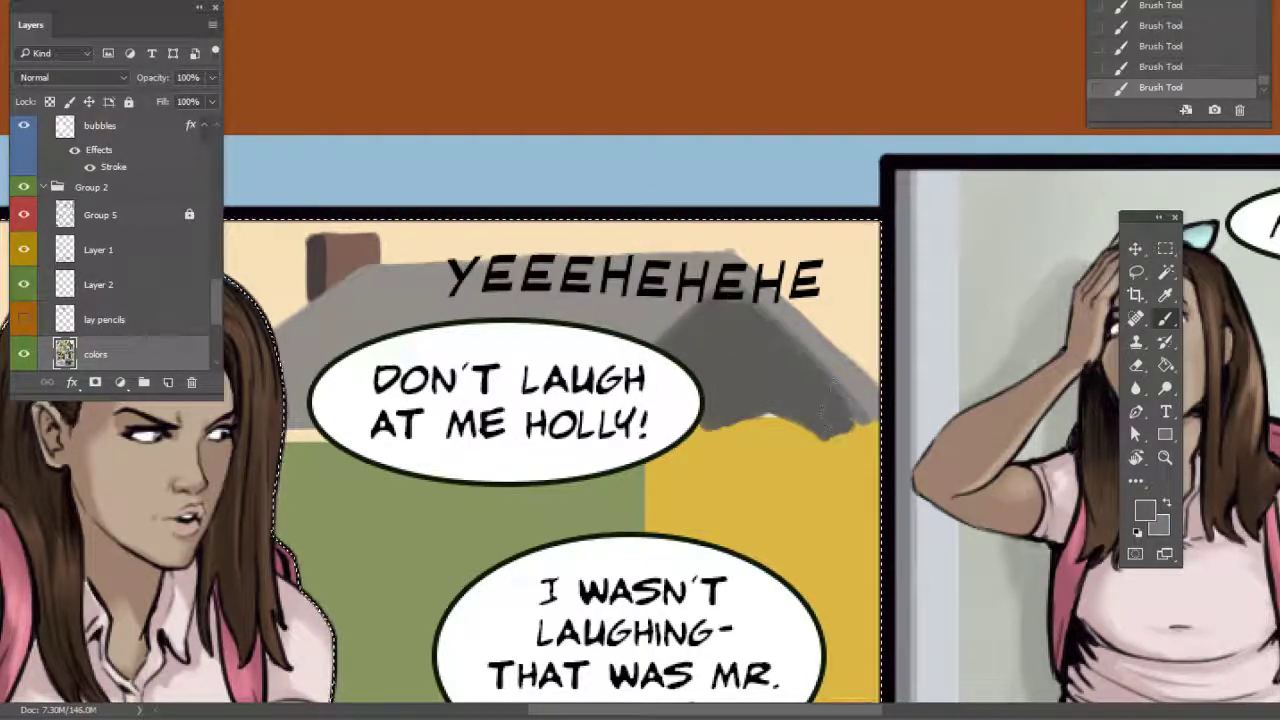
pyautogui.moveTo(730, 420); pyautogui.dragTo(757, 420)
# Hide the YeeeHehehe lettering layer that covers the painted roof
pyautogui.moveTo(854, 442); pyautogui.dragTo(910, 447)
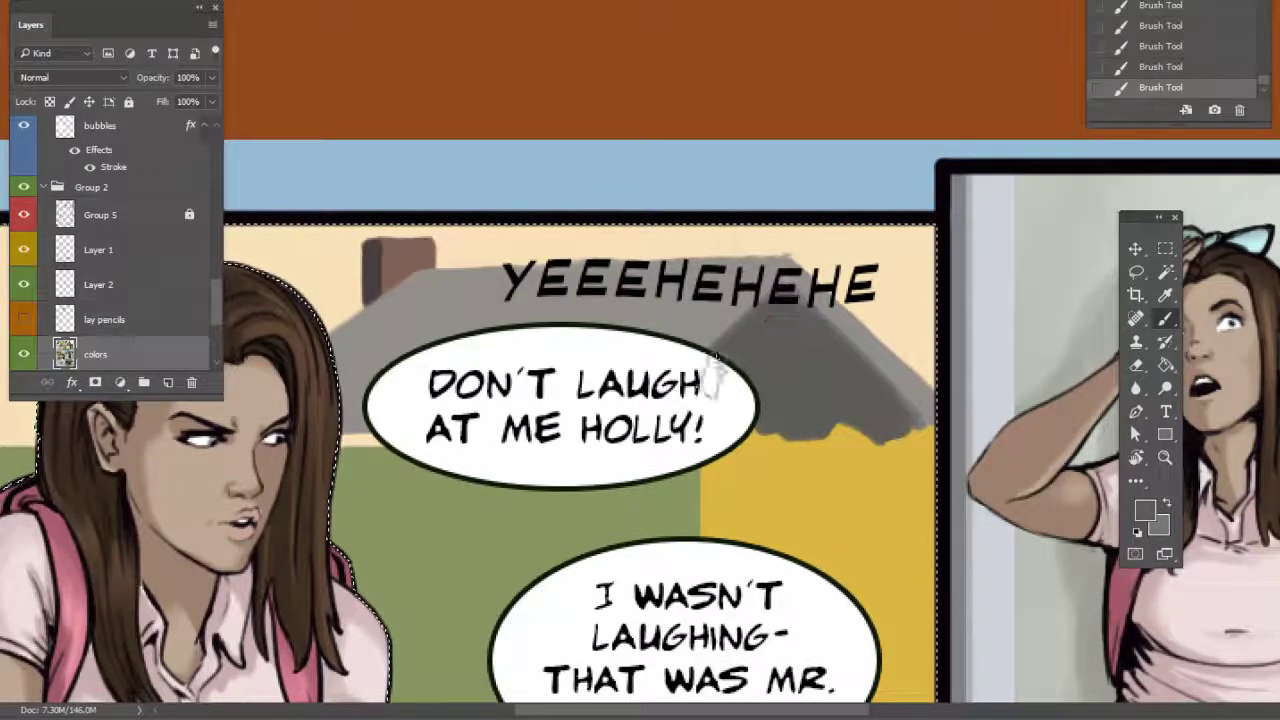
pyautogui.moveTo(214, 301); pyautogui.dragTo(211, 155)
pyautogui.click(28, 177)
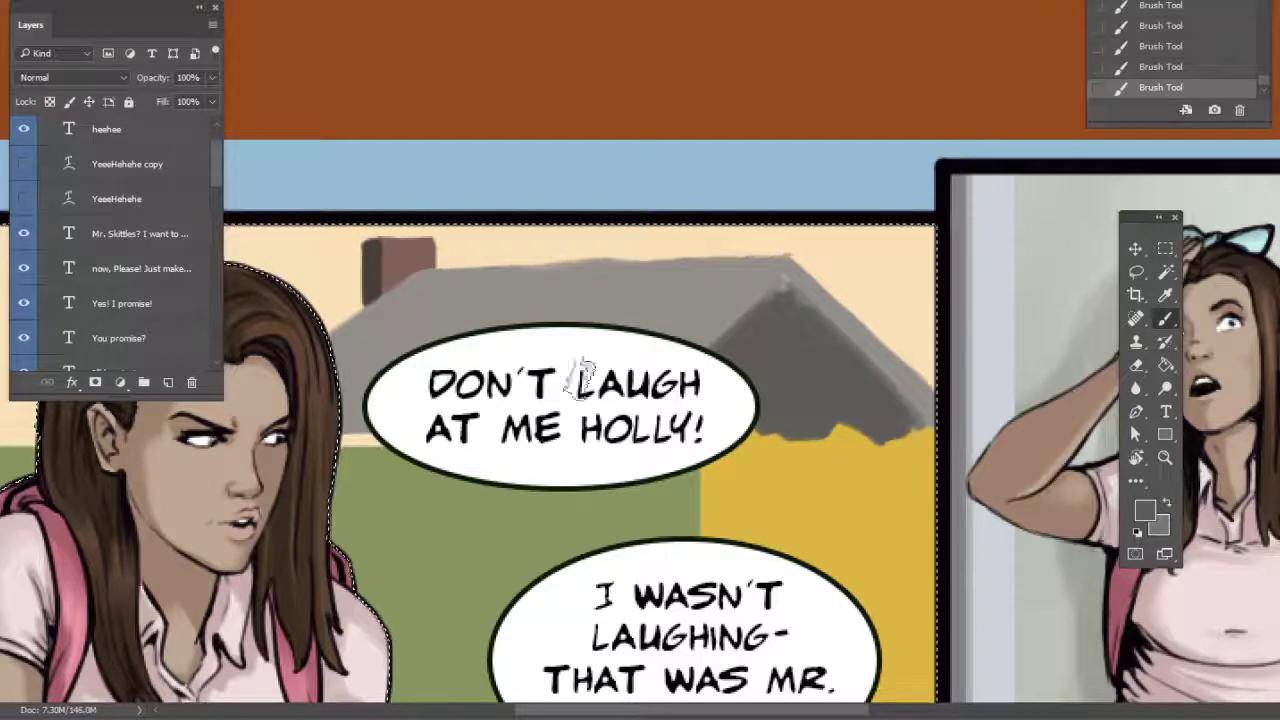
# Adjust the brush and smooth the dark grey gable fill along the inside of its right sloping edge
pyautogui.rightClick(822, 332)
pyautogui.press('Return')
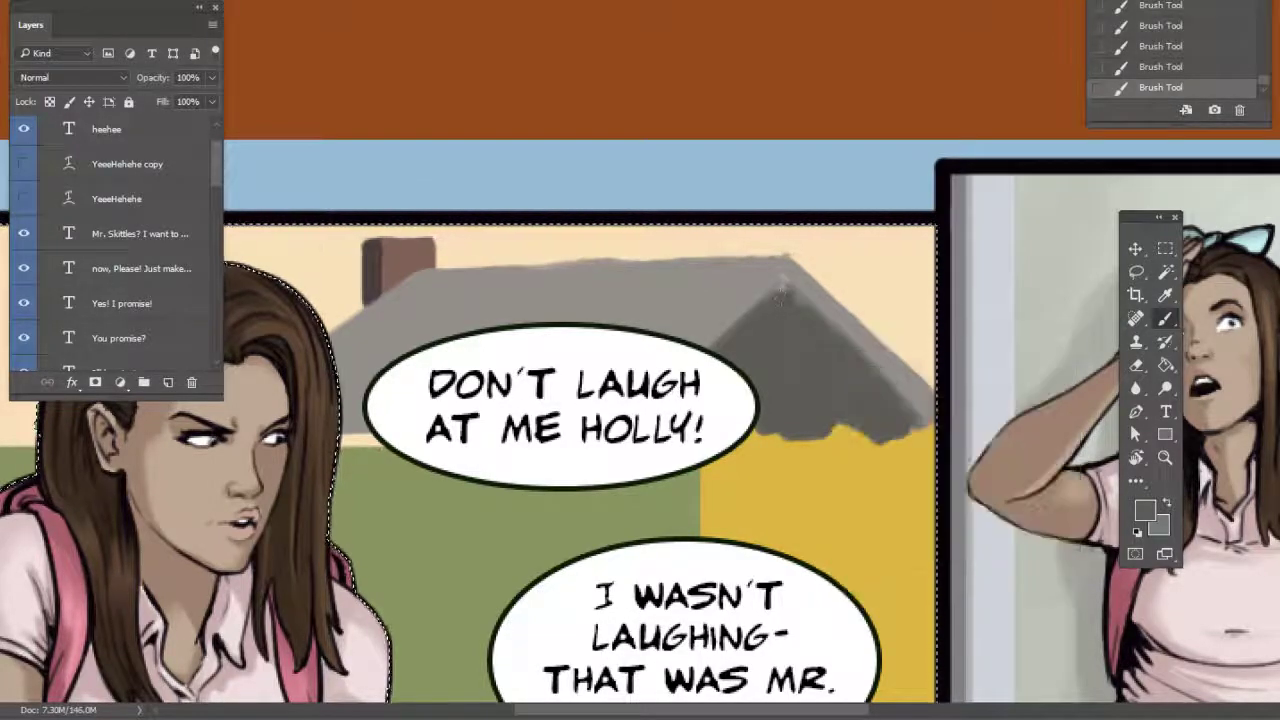
pyautogui.moveTo(800, 313); pyautogui.dragTo(908, 408)
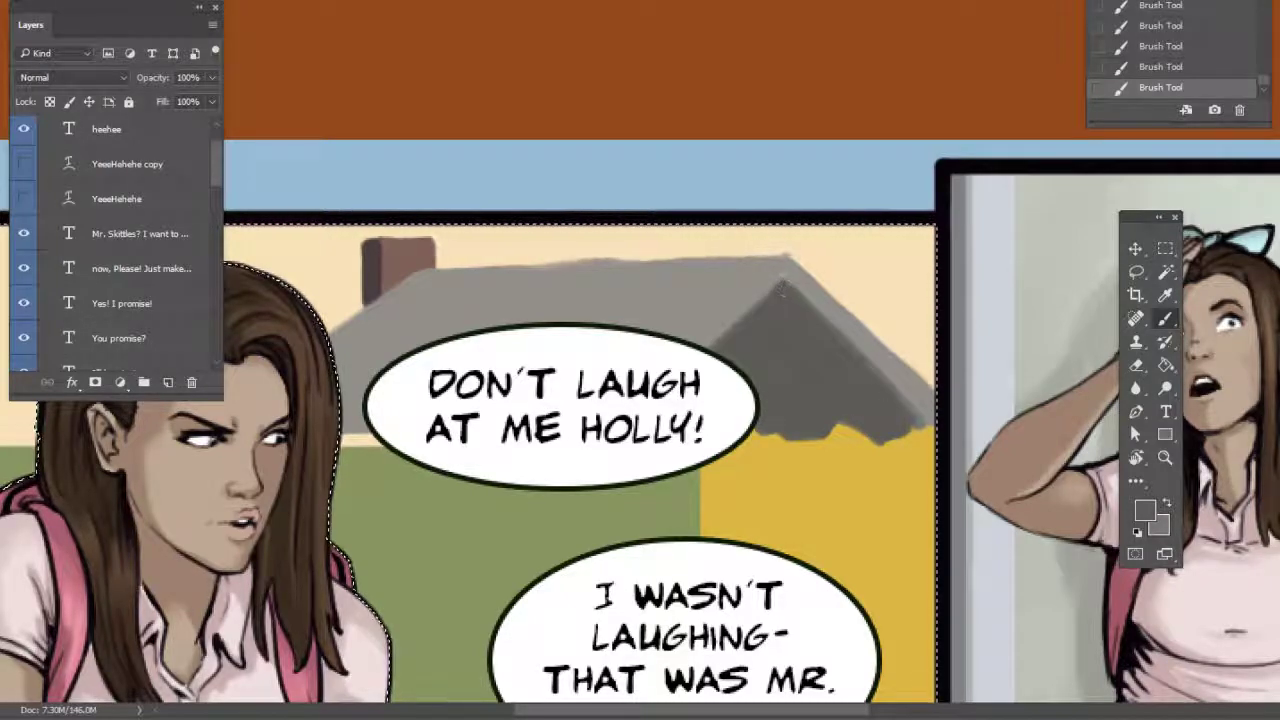
# Sample the lighter roof grey and repaint the roof's ridge line and the sloping edge to the gable's right
pyautogui.keyDown('alt'); pyautogui.click(784, 263); pyautogui.keyUp('alt')
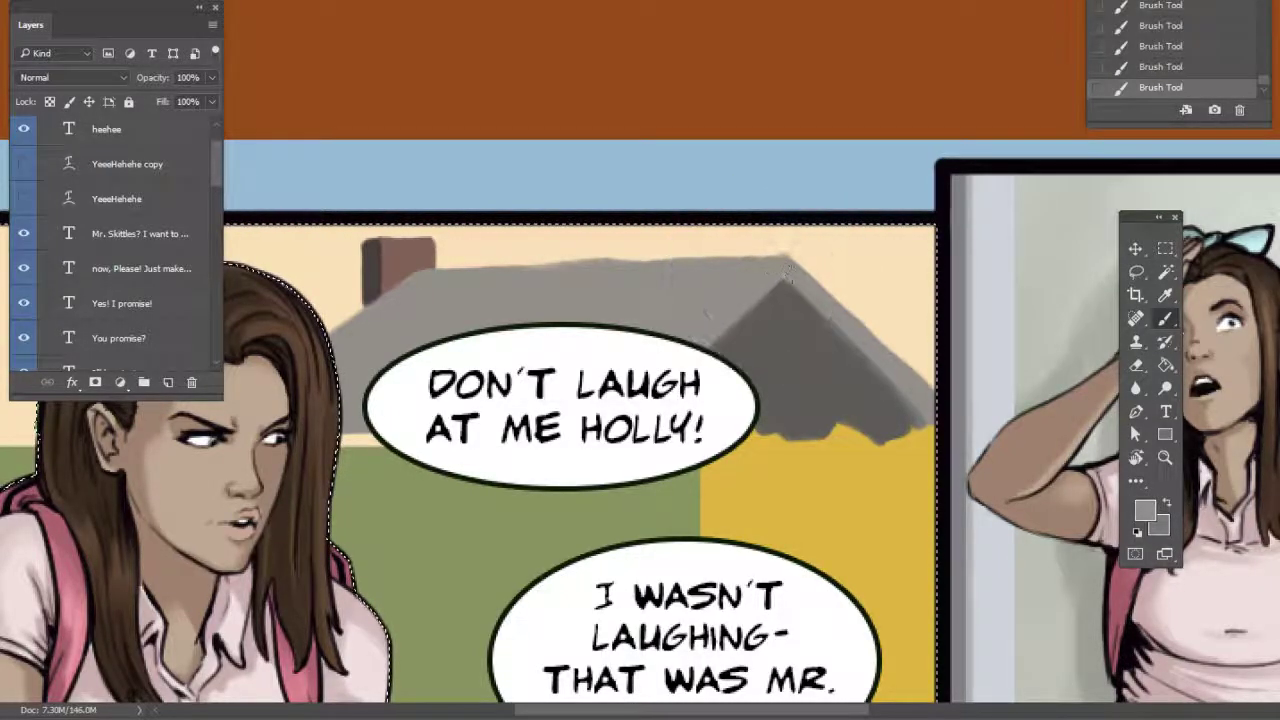
pyautogui.moveTo(802, 283); pyautogui.dragTo(1000, 275)
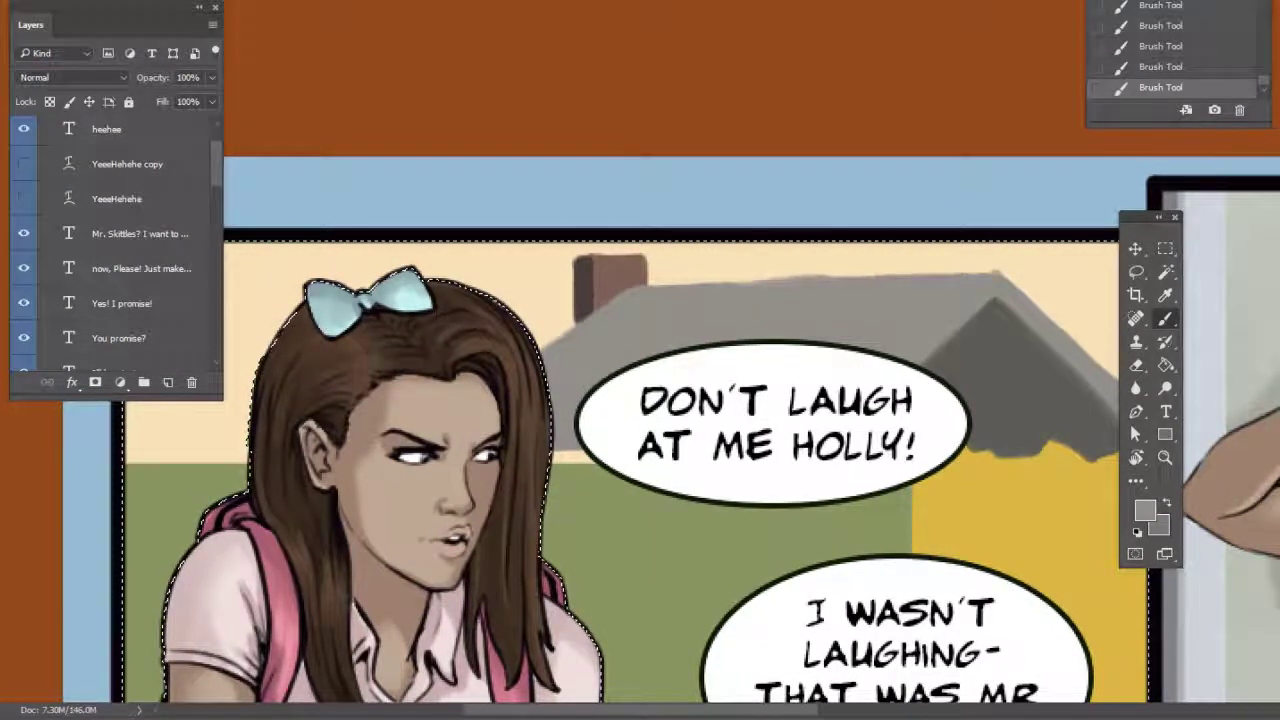
pyautogui.moveTo(988, 275)
pyautogui.mouseDown()
pyautogui.moveTo(703, 305)
pyautogui.moveTo(764, 278)
pyautogui.moveTo(727, 292)
pyautogui.mouseUp()
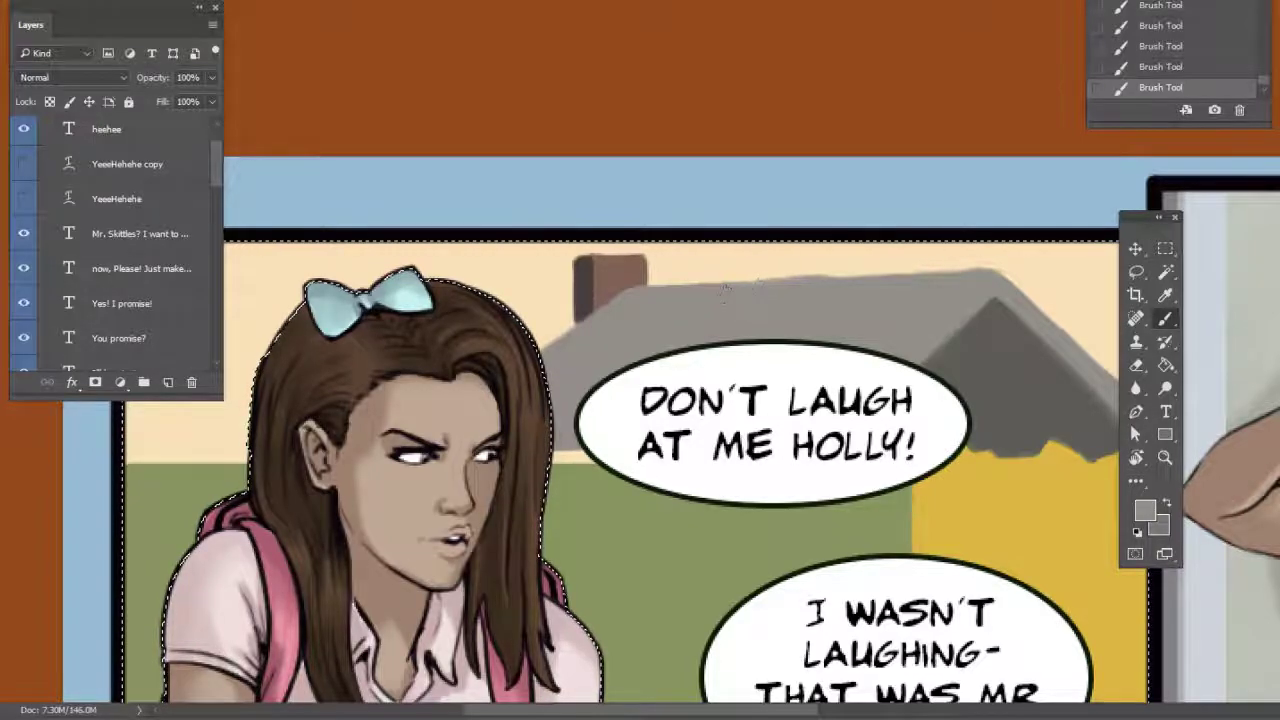
pyautogui.moveTo(980, 303); pyautogui.dragTo(880, 280)
pyautogui.moveTo(769, 363); pyautogui.dragTo(827, 317)
pyautogui.moveTo(974, 446); pyautogui.dragTo(591, 374)
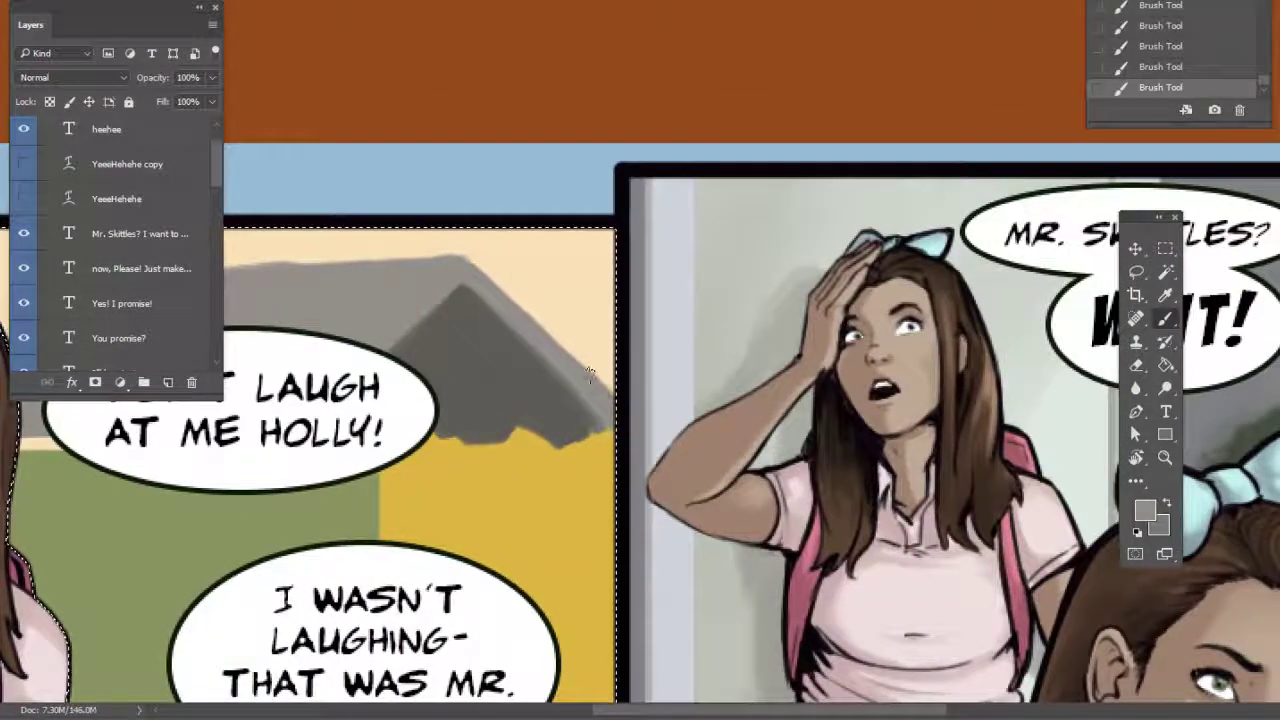
pyautogui.moveTo(591, 374); pyautogui.dragTo(905, 395)
# Straighten the gable's ragged bottom edge with the sampled yellow wall colour, and touch it up with the sampled dark grey
pyautogui.keyDown('alt'); pyautogui.click(905, 400); pyautogui.keyUp('alt')
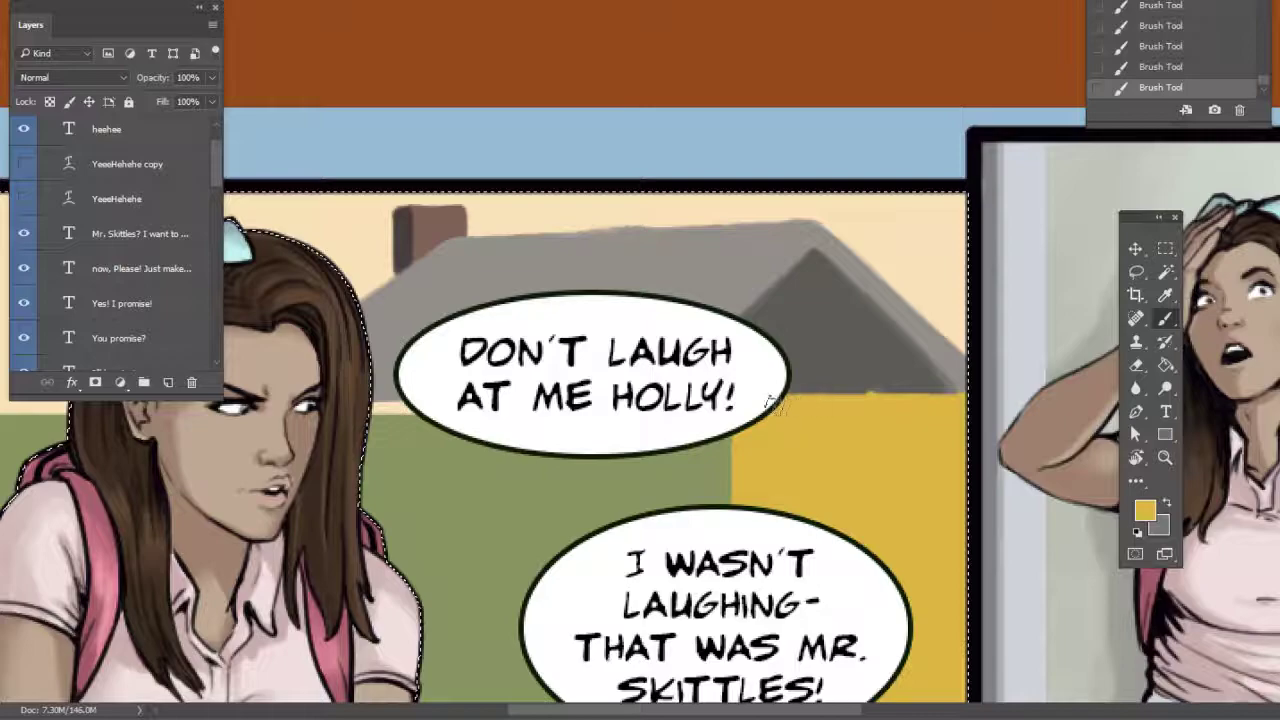
pyautogui.moveTo(796, 519); pyautogui.dragTo(976, 514)
pyautogui.keyDown('alt'); pyautogui.click(986, 286); pyautogui.keyUp('alt')
pyautogui.moveTo(1023, 443); pyautogui.dragTo(751, 480)
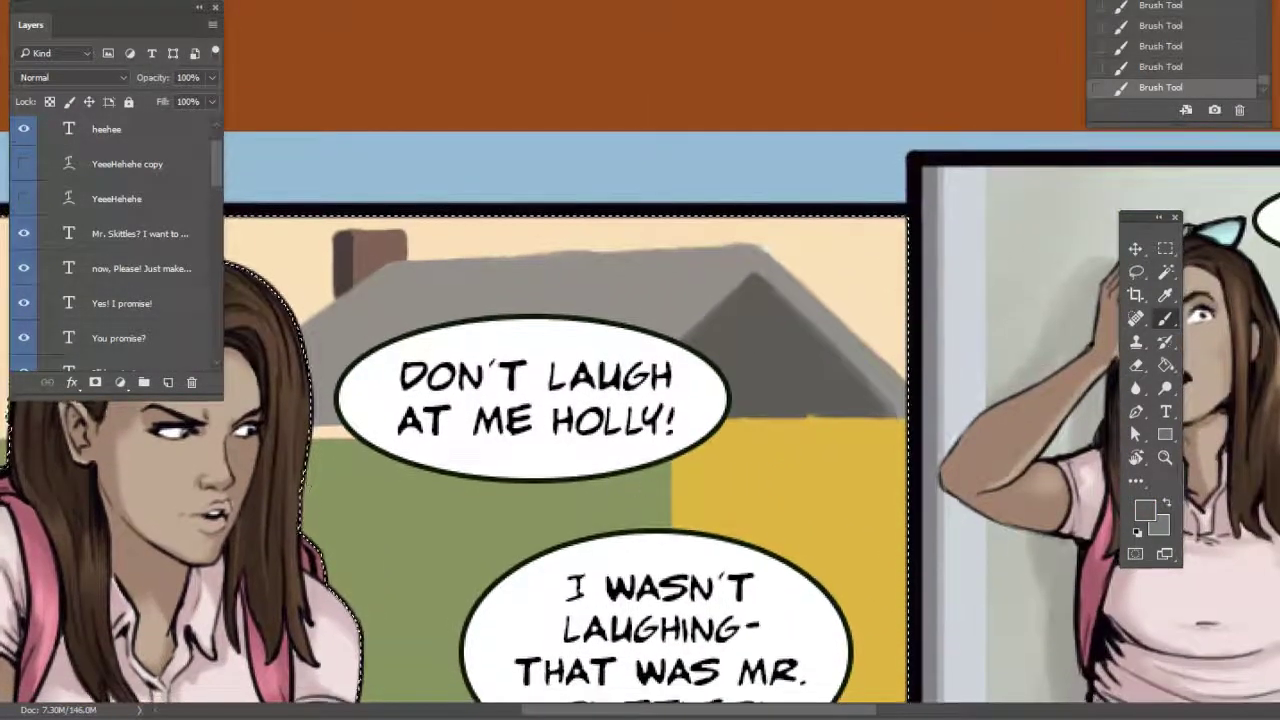
pyautogui.moveTo(813, 426); pyautogui.dragTo(785, 448)
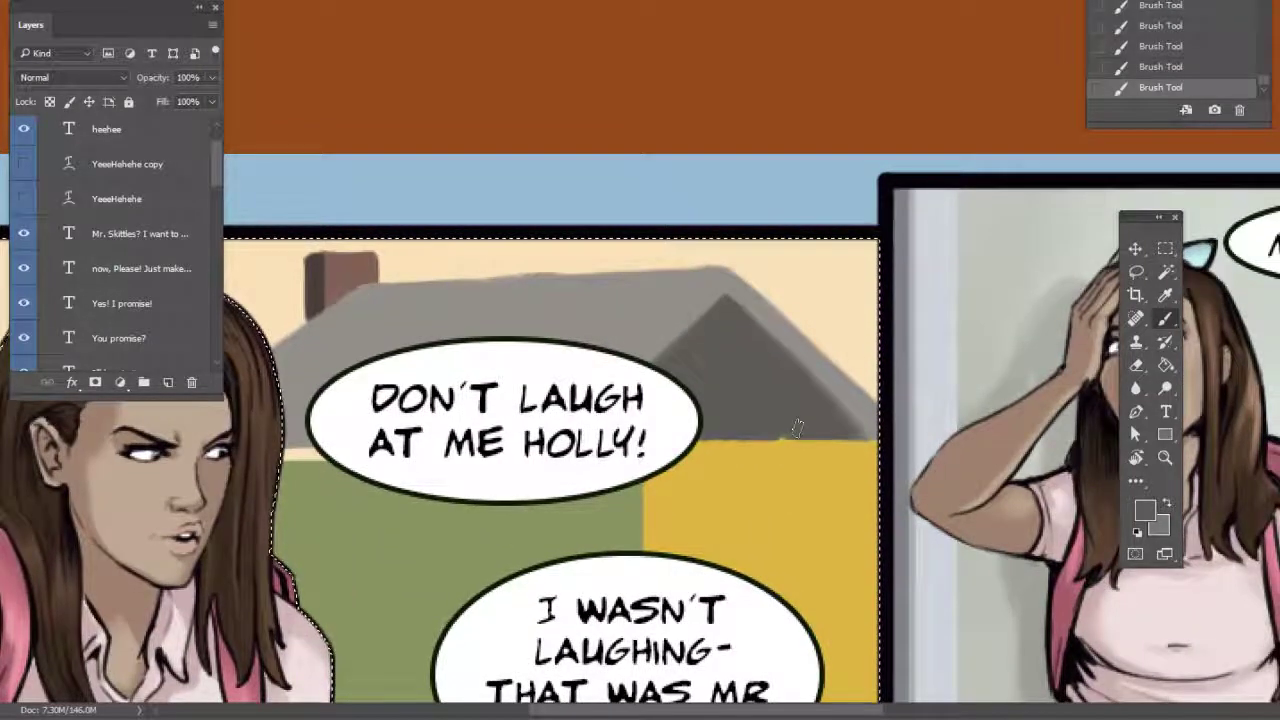
# Sample the cream sky colour and clean up the outer edges of the roof's ridge and right slope
pyautogui.keyDown('alt'); pyautogui.click(543, 258); pyautogui.keyUp('alt')
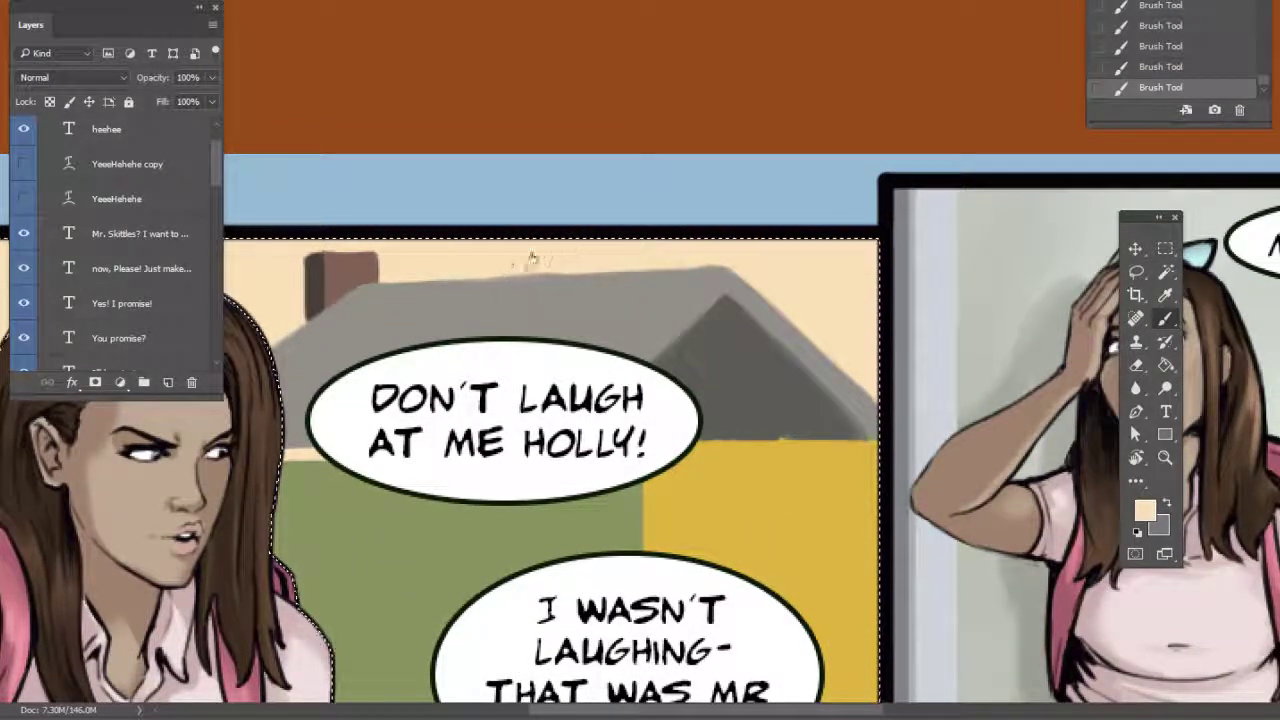
pyautogui.moveTo(922, 409); pyautogui.dragTo(900, 401)
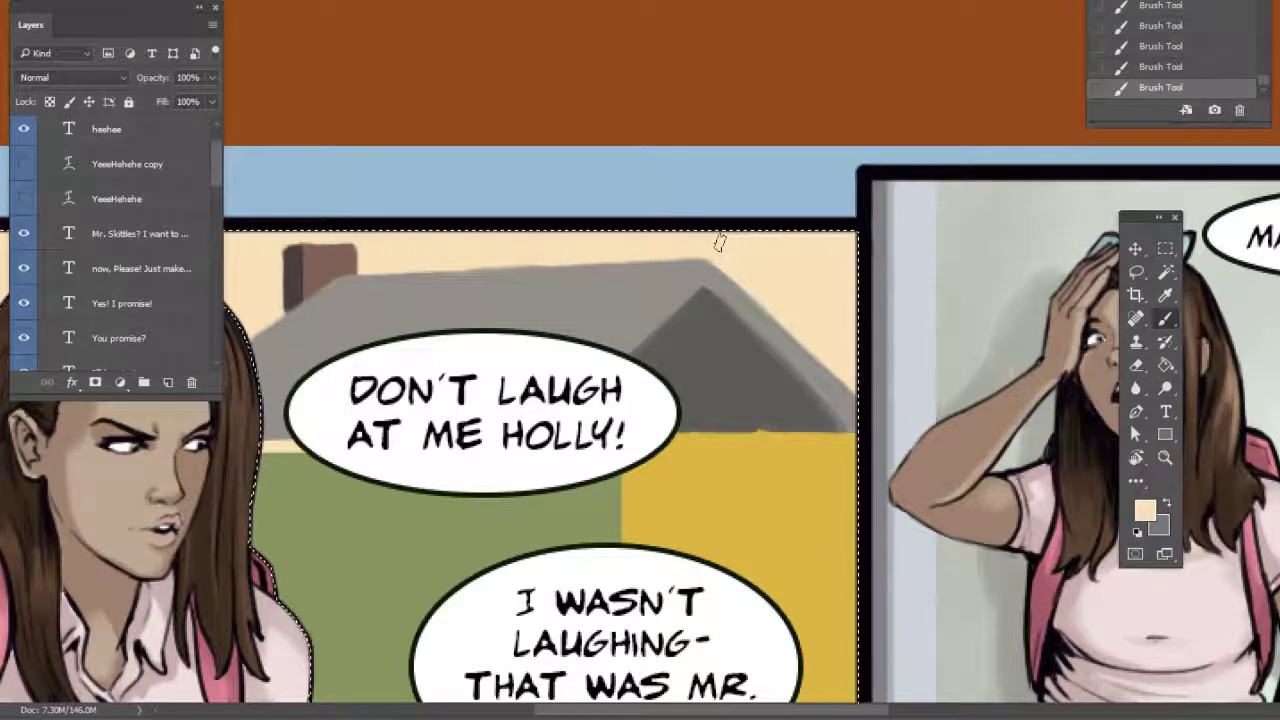
pyautogui.moveTo(950, 376); pyautogui.dragTo(914, 363)
# Mix a much darker grey and paint thin shadow lines under both sloping roof edges of the gable
pyautogui.click(1165, 320)
pyautogui.click(1145, 512)
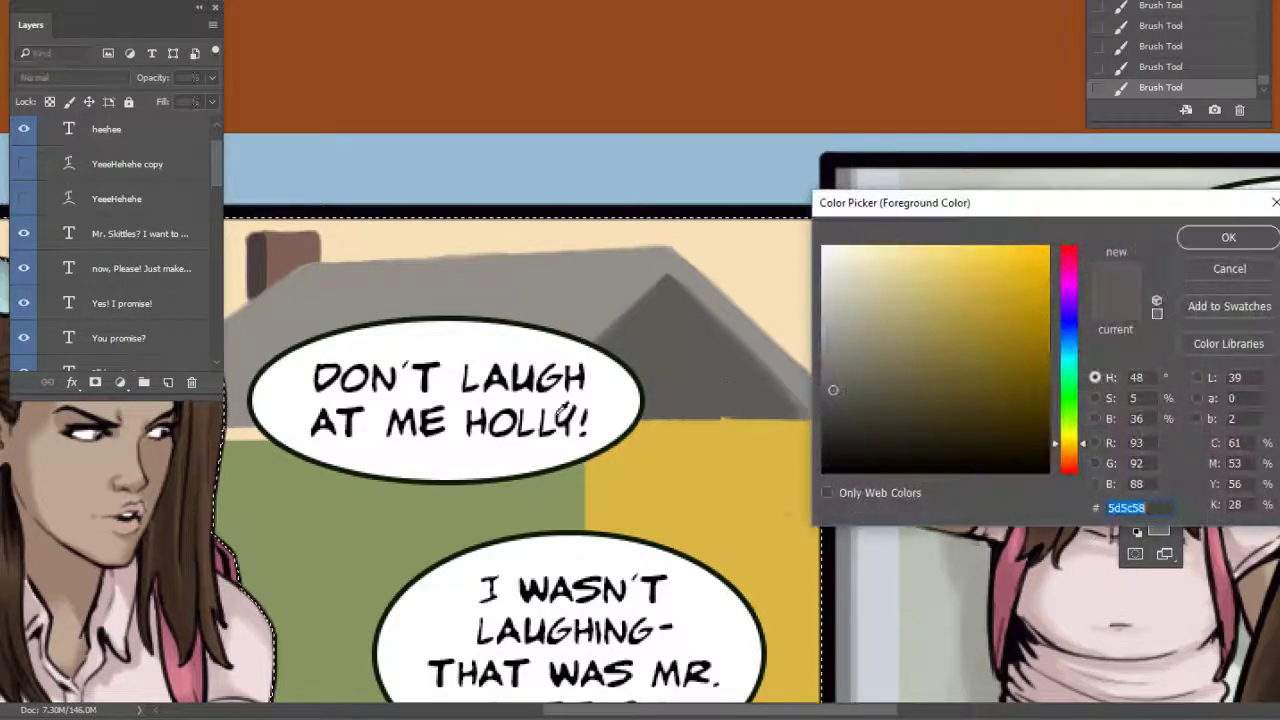
pyautogui.click(822, 432)
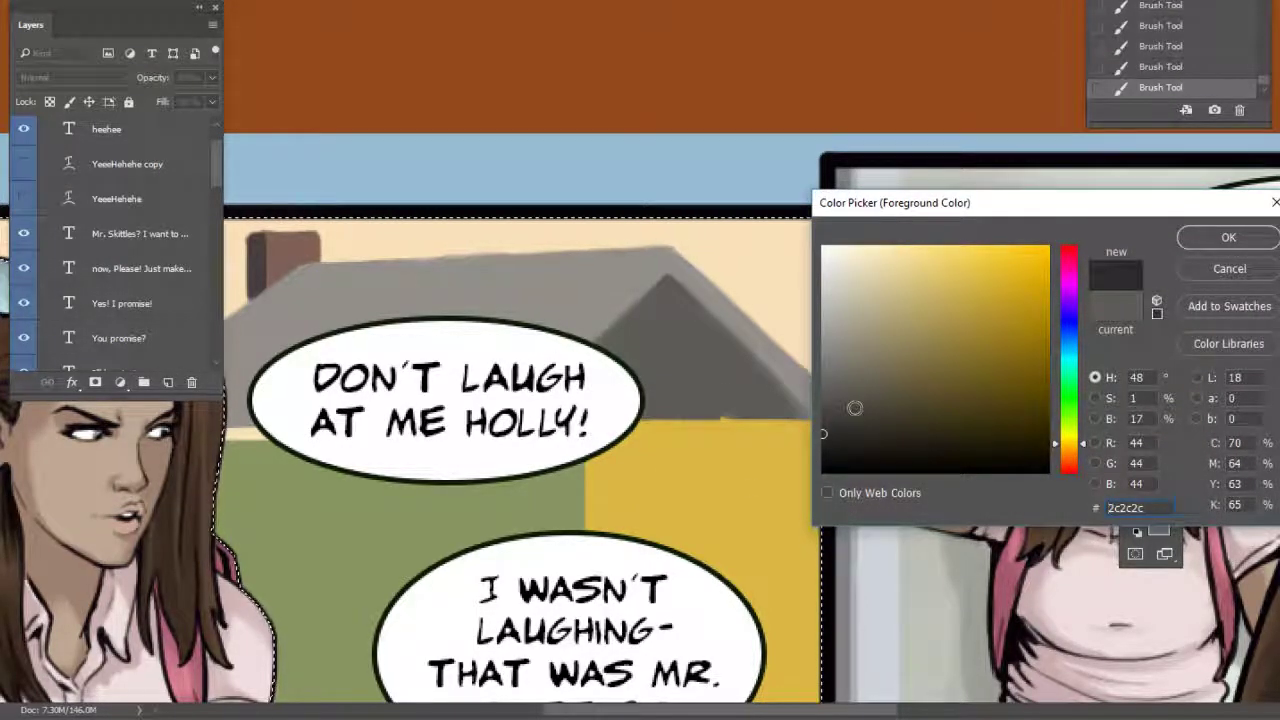
pyautogui.click(1067, 343)
pyautogui.click(830, 427)
pyautogui.click(1228, 237)
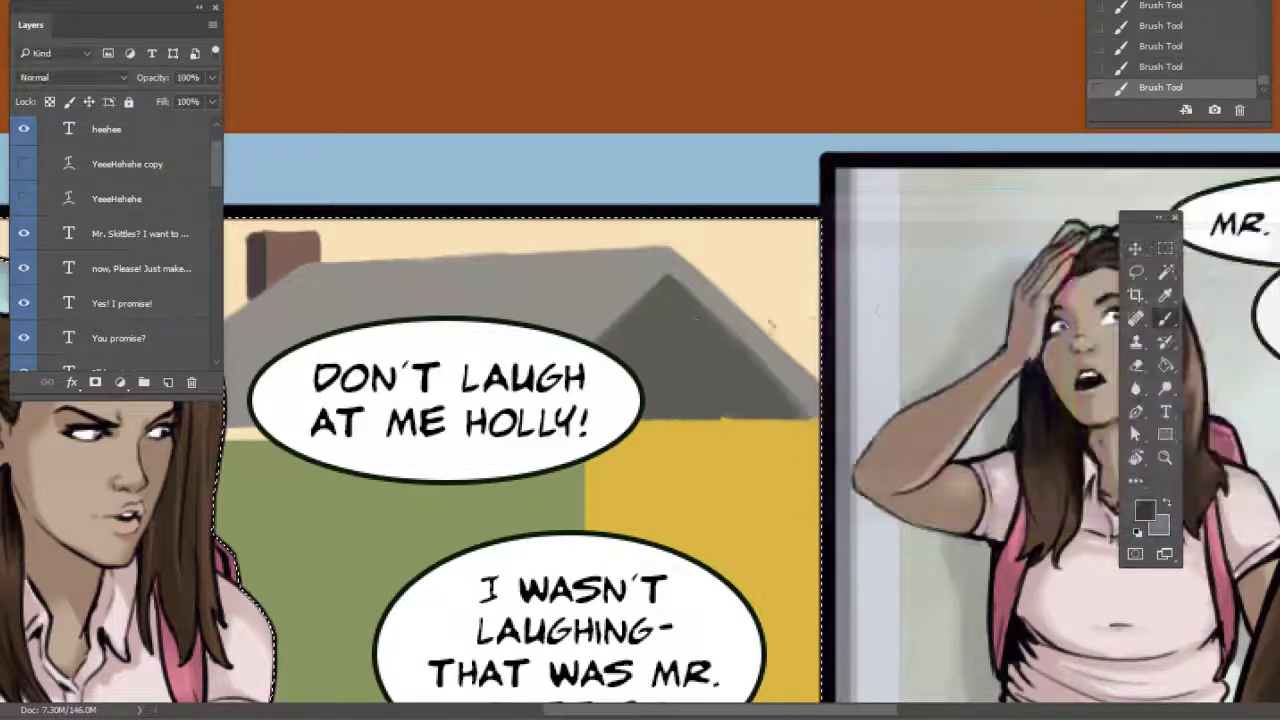
pyautogui.rightClick(748, 330)
pyautogui.moveTo(666, 274); pyautogui.dragTo(590, 343)
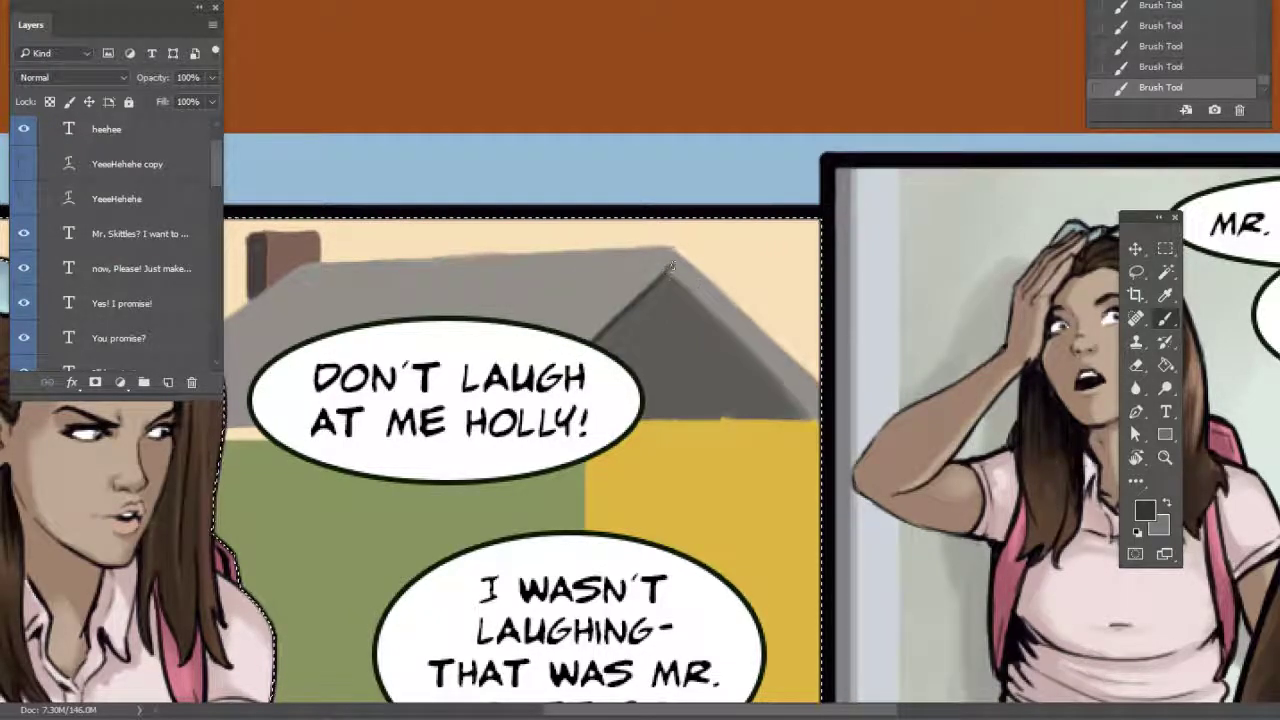
pyautogui.moveTo(815, 395); pyautogui.dragTo(821, 412)
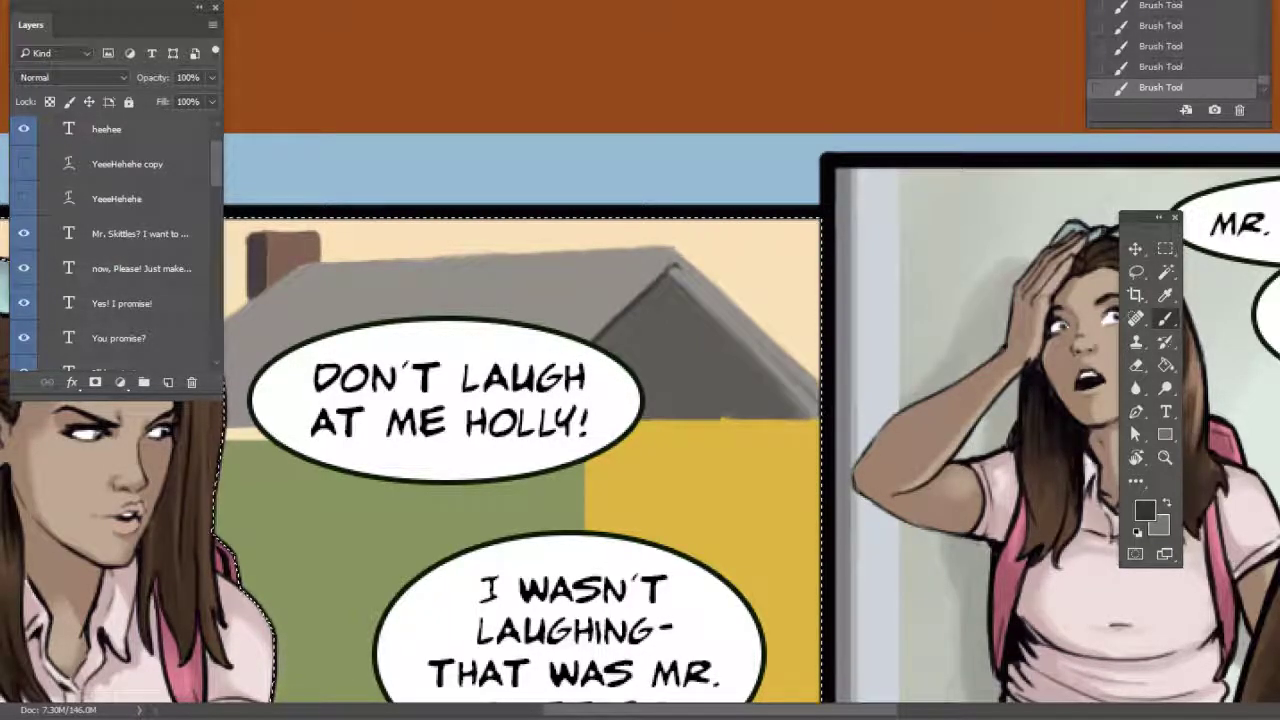
pyautogui.keyDown('shift'); pyautogui.click(812, 398); pyautogui.keyUp('shift')
pyautogui.keyDown('shift'); pyautogui.click(684, 282); pyautogui.keyUp('shift')
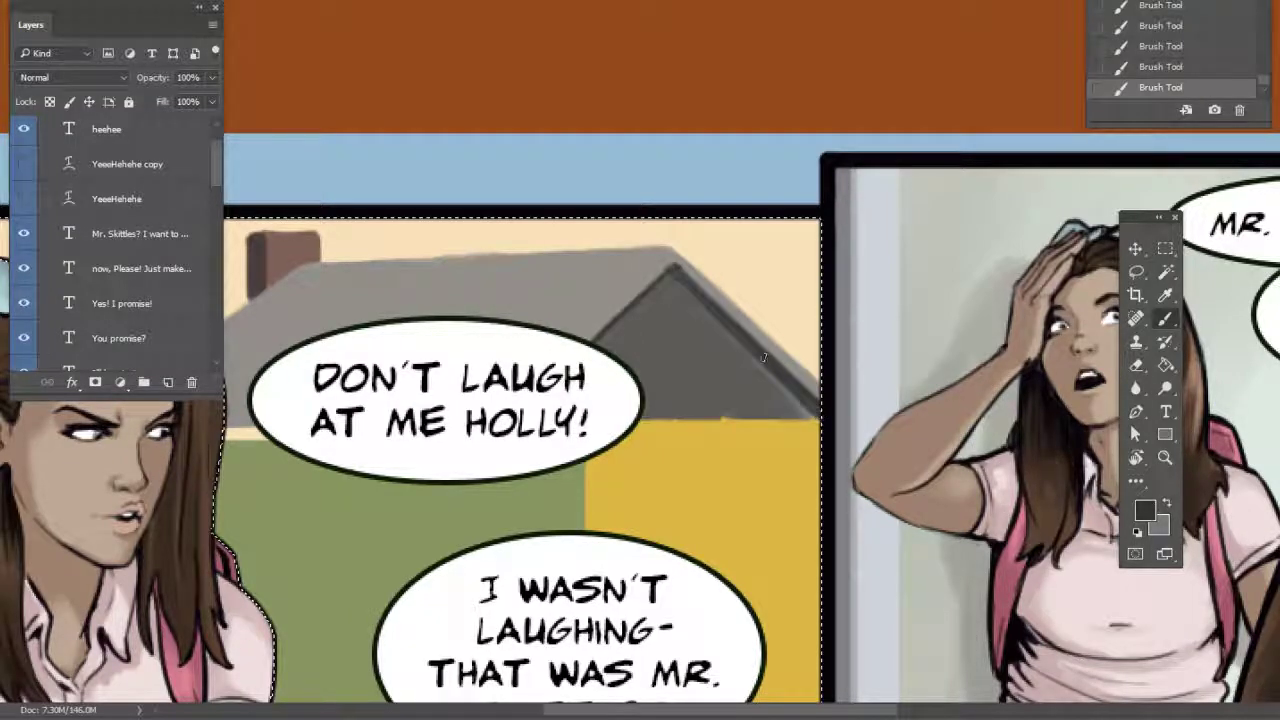
# Rotate the 18 px brush tip to match the slope and thicken the dark shadow under the gable's right roof edge
pyautogui.rightClick(783, 380)
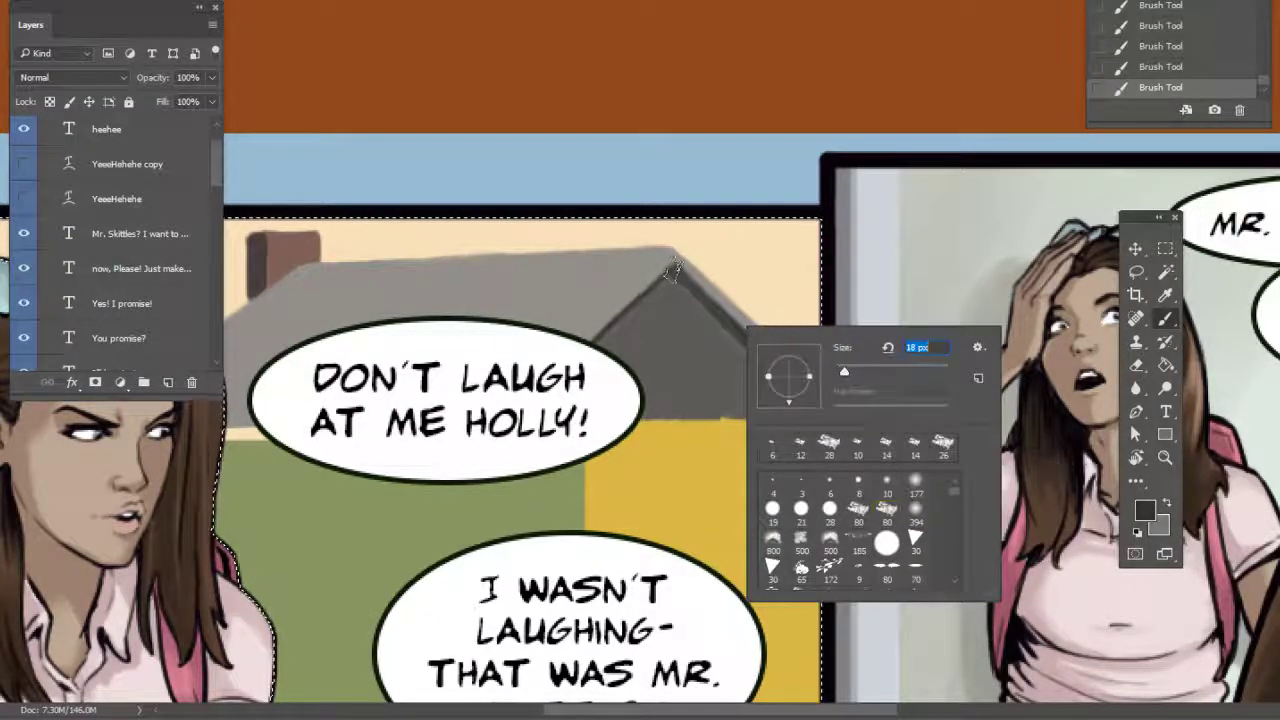
pyautogui.moveTo(808, 398); pyautogui.dragTo(812, 388)
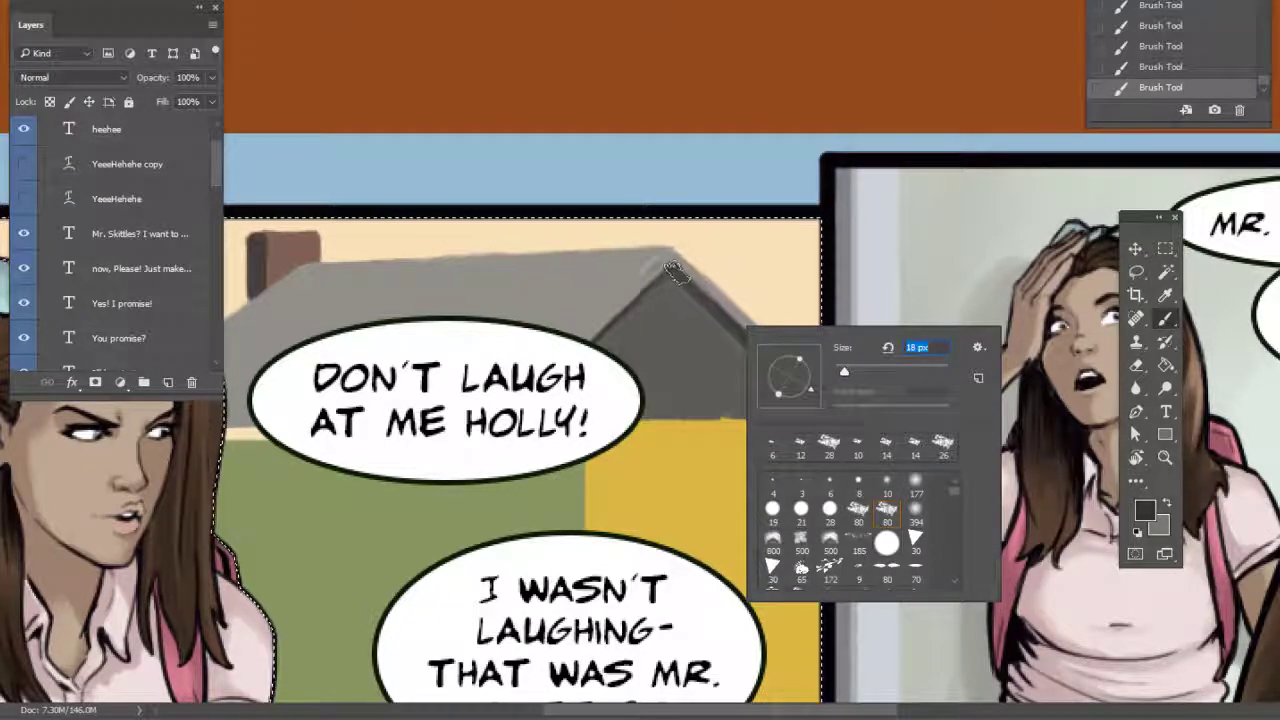
pyautogui.moveTo(677, 272); pyautogui.dragTo(818, 413)
pyautogui.moveTo(678, 272); pyautogui.dragTo(711, 315)
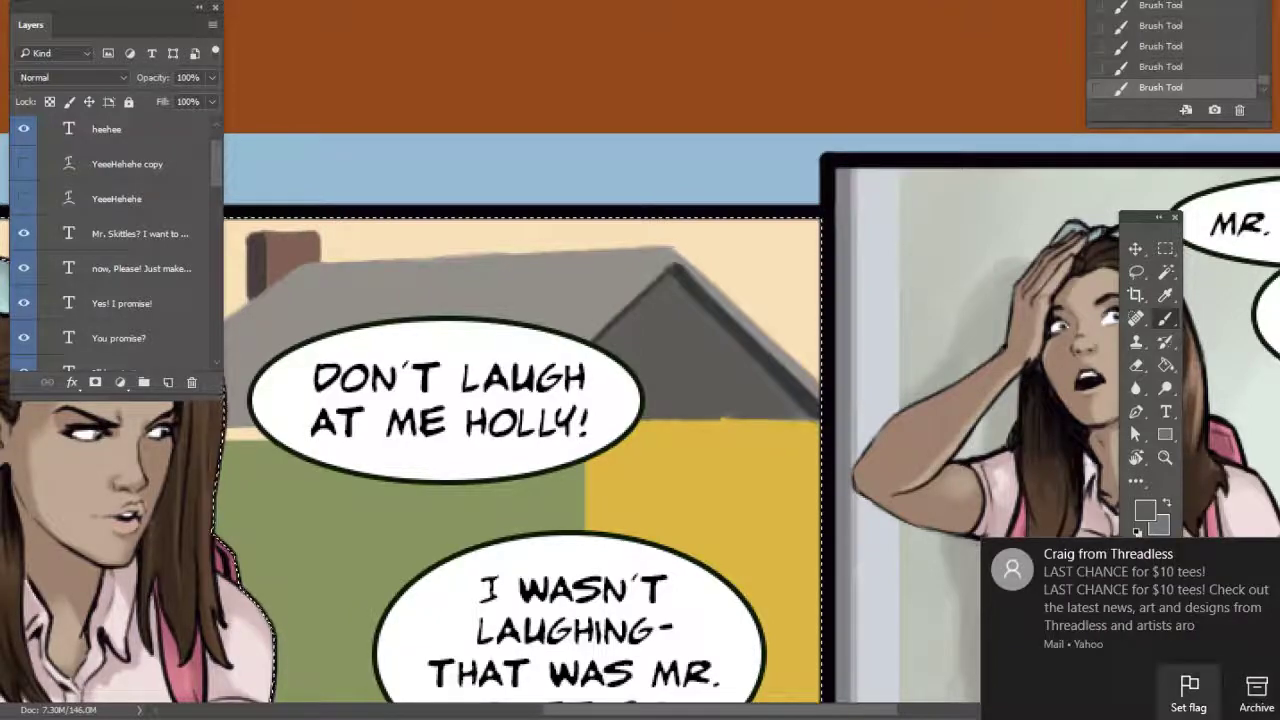
# Reposition the floating tools, collapse the Speech layer group and show the lay pencils layer
pyautogui.moveTo(980, 358); pyautogui.dragTo(827, 323)
pyautogui.moveTo(1160, 220); pyautogui.dragTo(1072, 262)
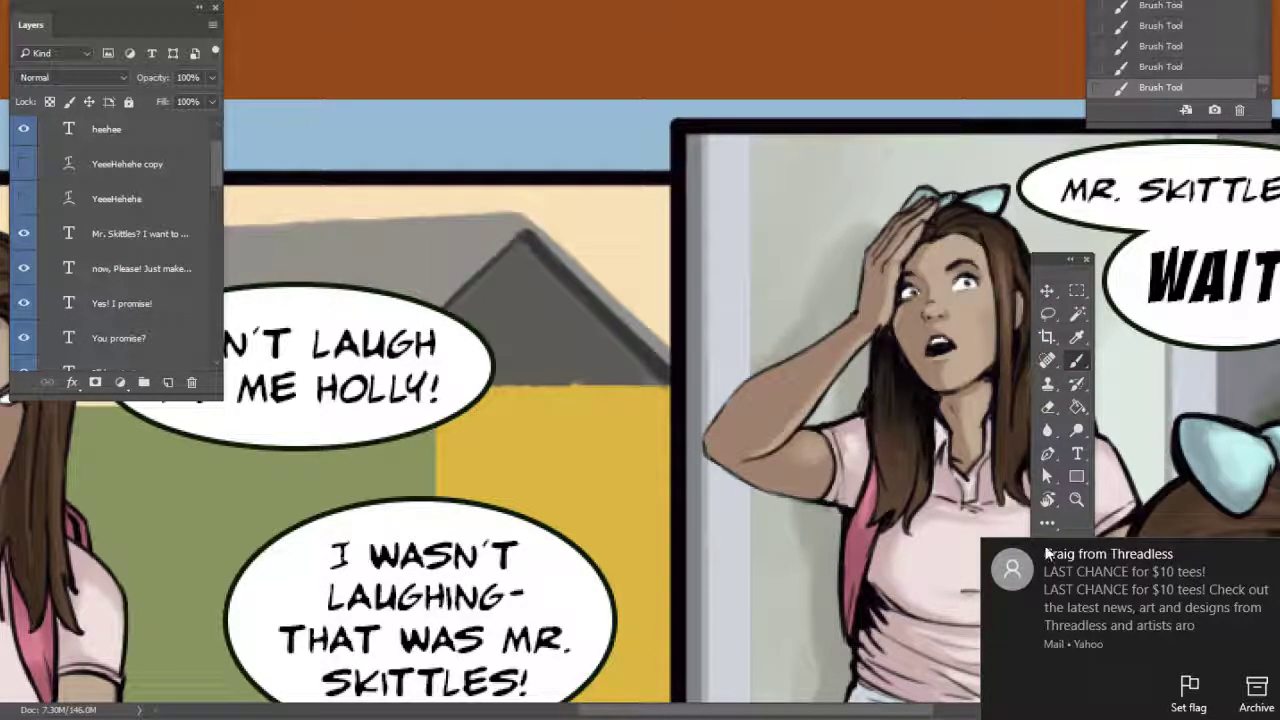
pyautogui.moveTo(1165, 310); pyautogui.dragTo(1038, 312)
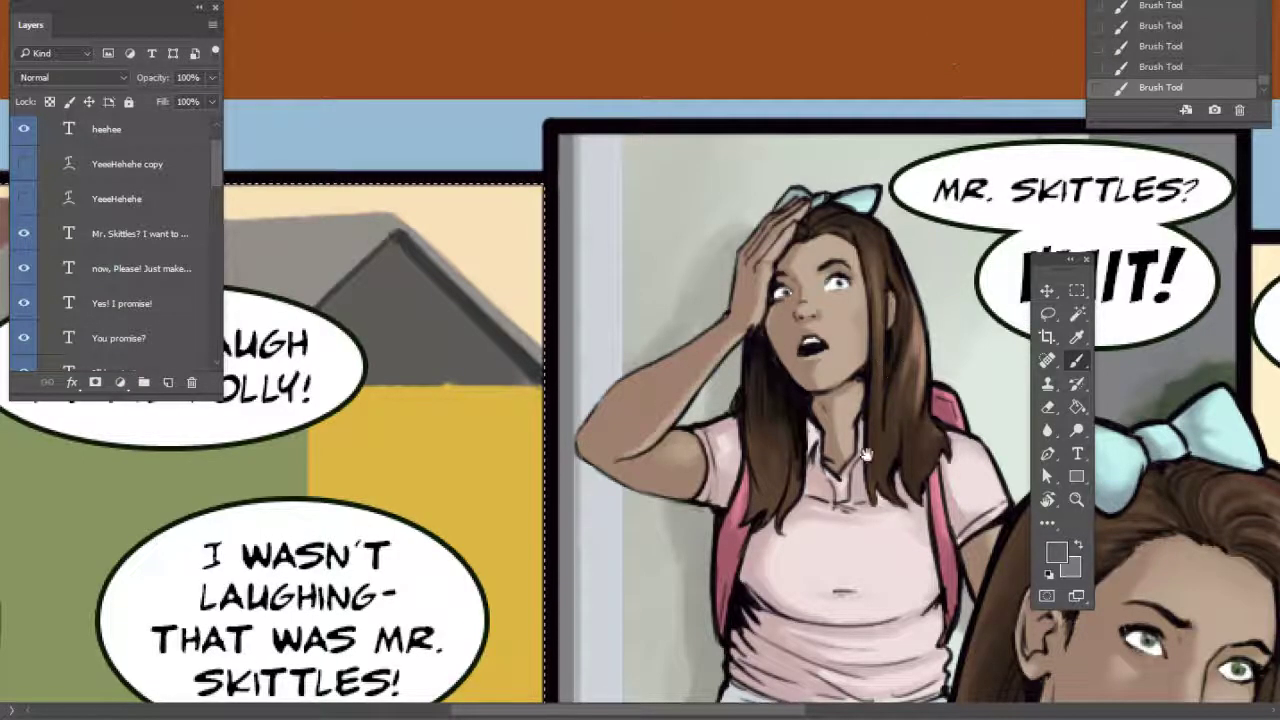
pyautogui.moveTo(869, 447); pyautogui.dragTo(894, 407)
pyautogui.moveTo(430, 385); pyautogui.dragTo(1036, 260)
pyautogui.moveTo(651, 360); pyautogui.dragTo(815, 426)
pyautogui.scroll(2, 193, 136)
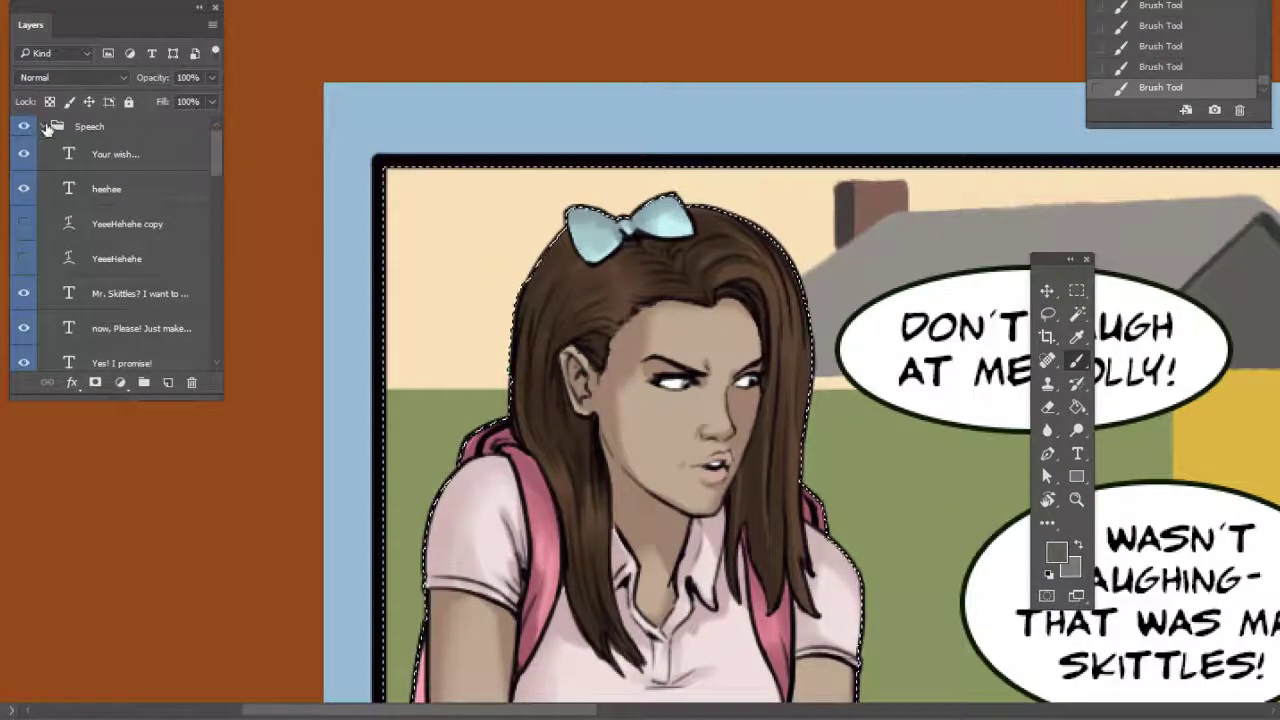
pyautogui.click(44, 127)
pyautogui.scroll(-1, 214, 194)
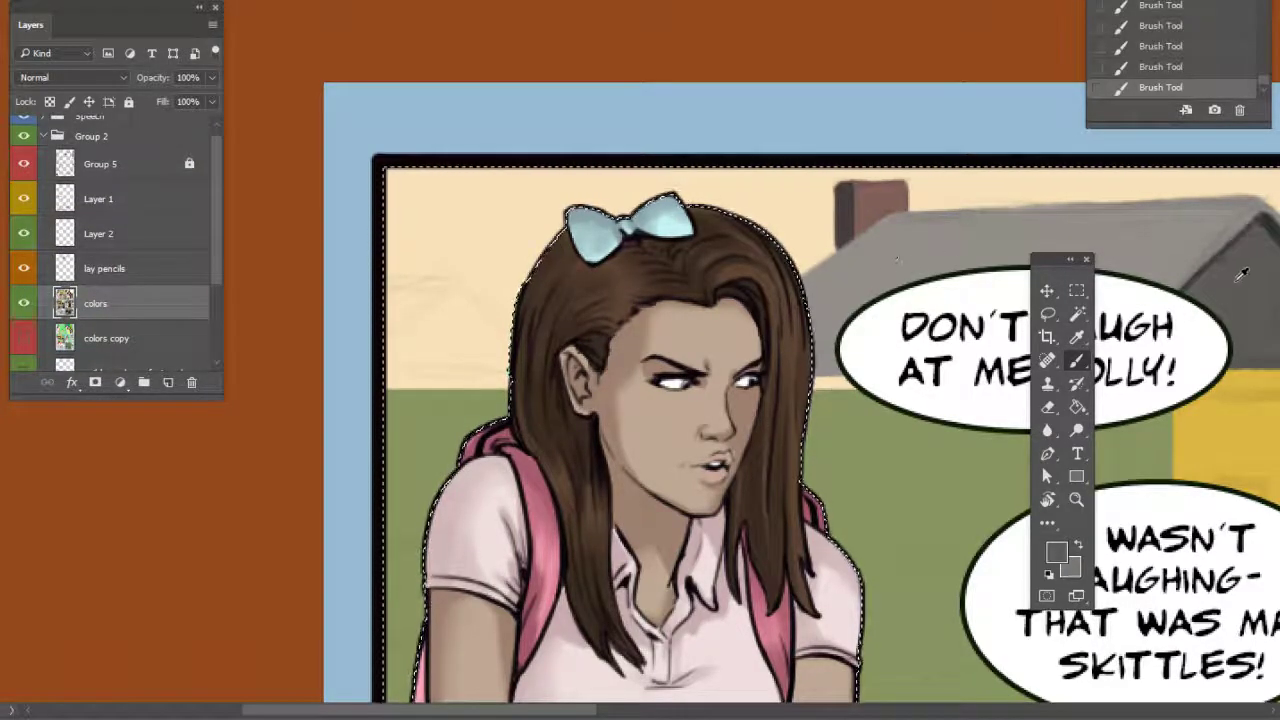
# Set the foreground colour to cool grey 6e7171 and block in the distant roof at the panel's left edge
pyautogui.click(1056, 552)
pyautogui.click(828, 371)
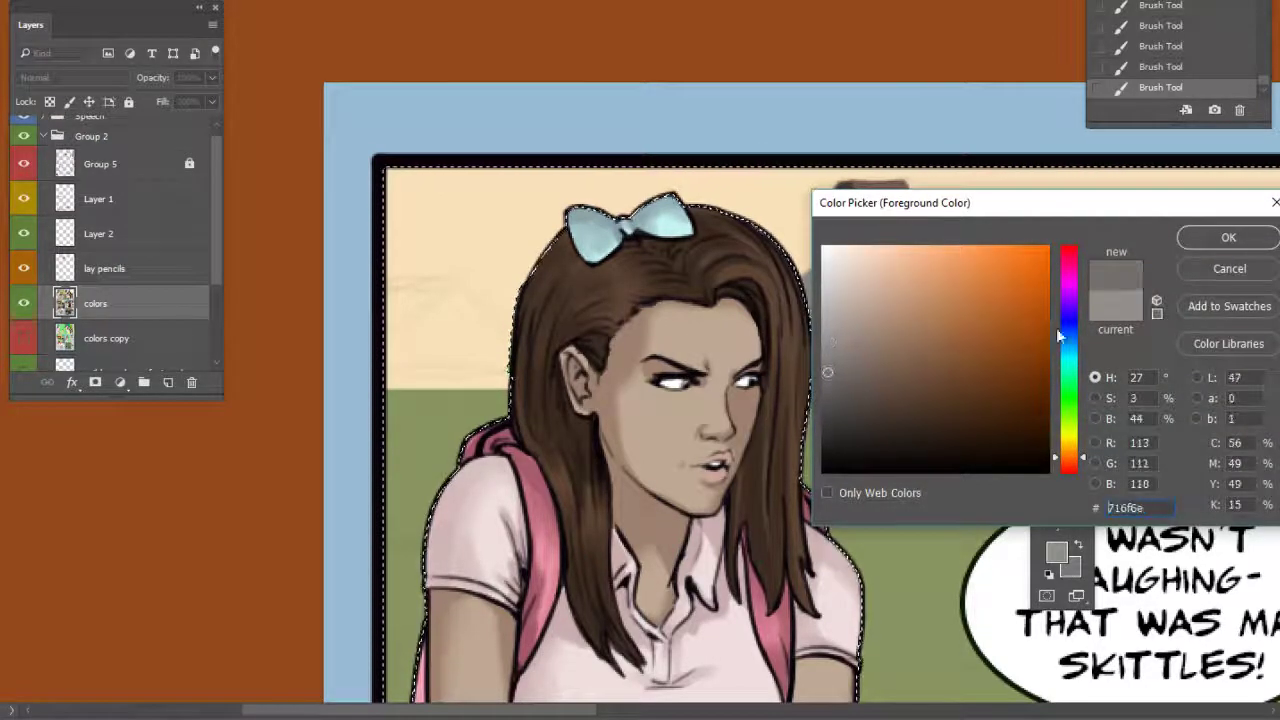
pyautogui.click(1066, 365)
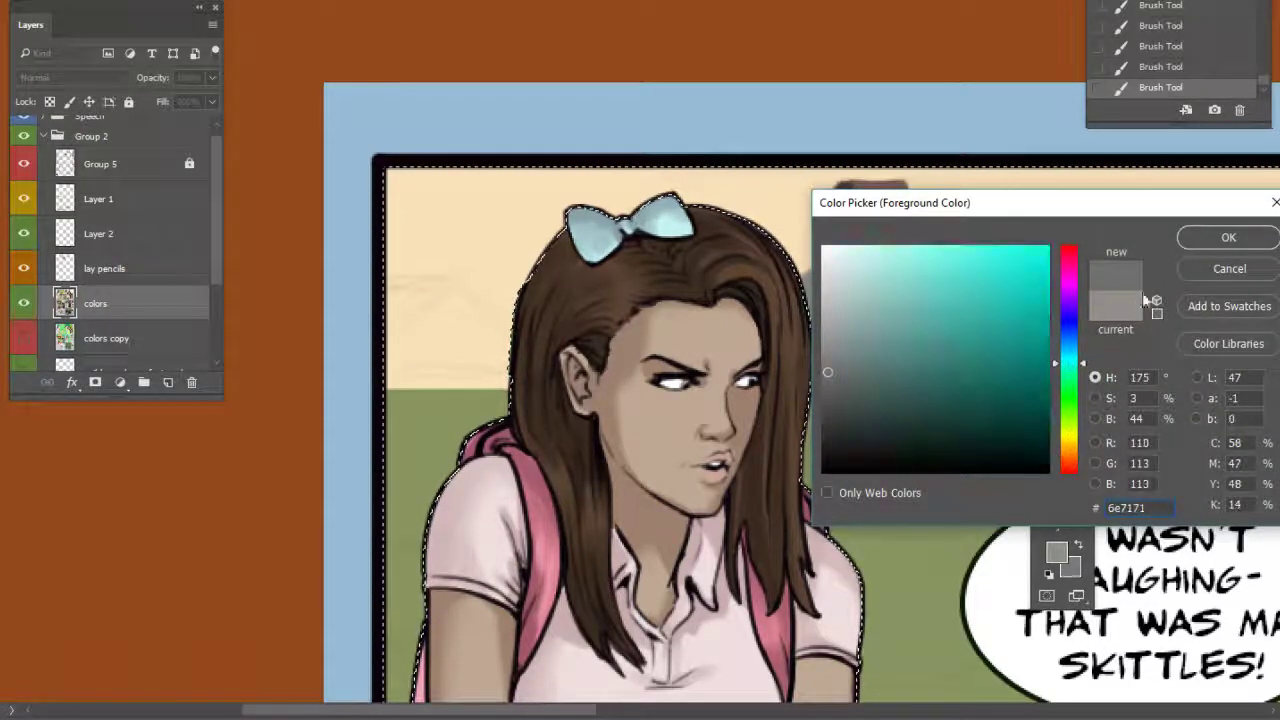
pyautogui.click(1228, 237)
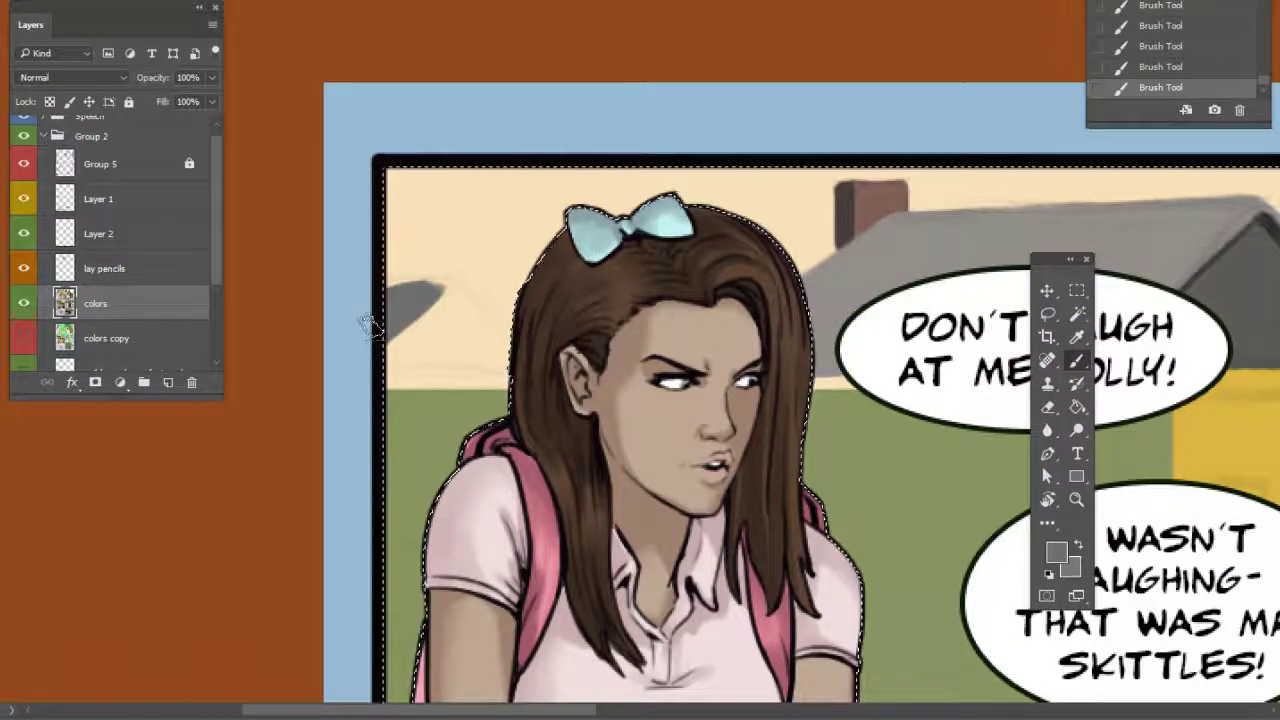
# Lighten the foreground colour to 9ea5a4 and repaint the distant roof left of the girl
pyautogui.click(1055, 553)
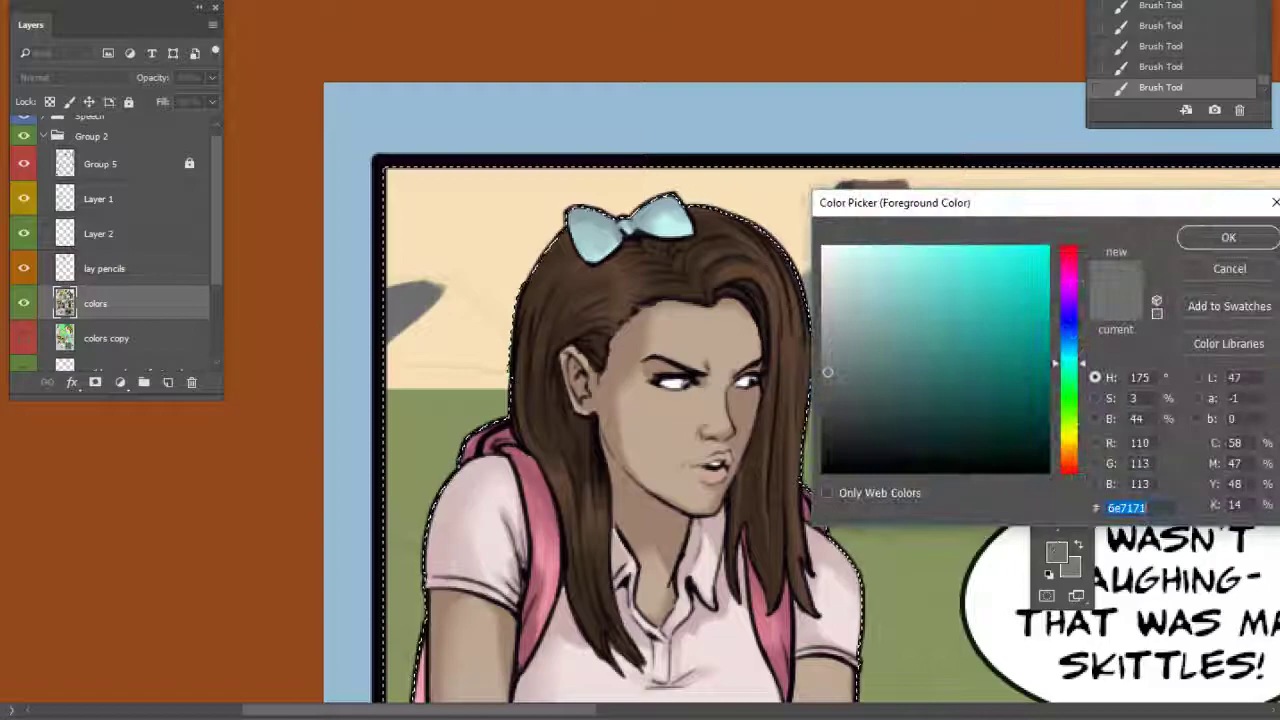
pyautogui.click(831, 325)
pyautogui.press('Return')
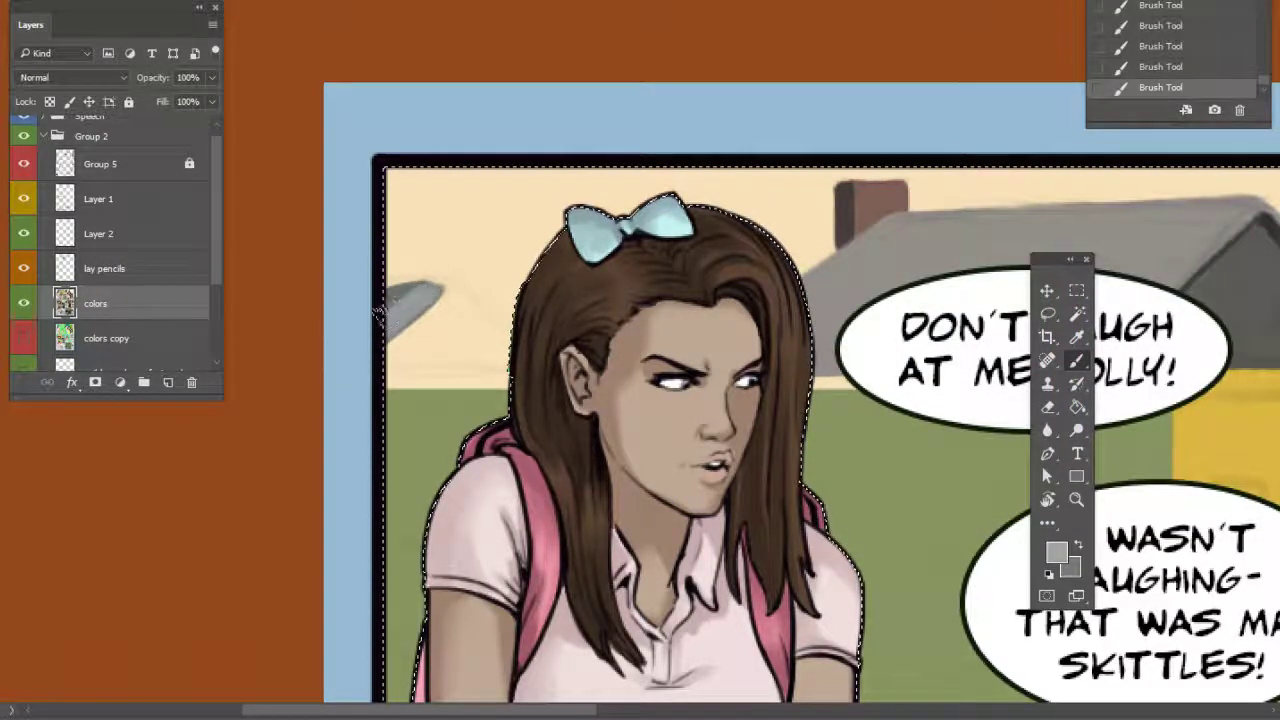
pyautogui.moveTo(408, 281); pyautogui.dragTo(448, 288)
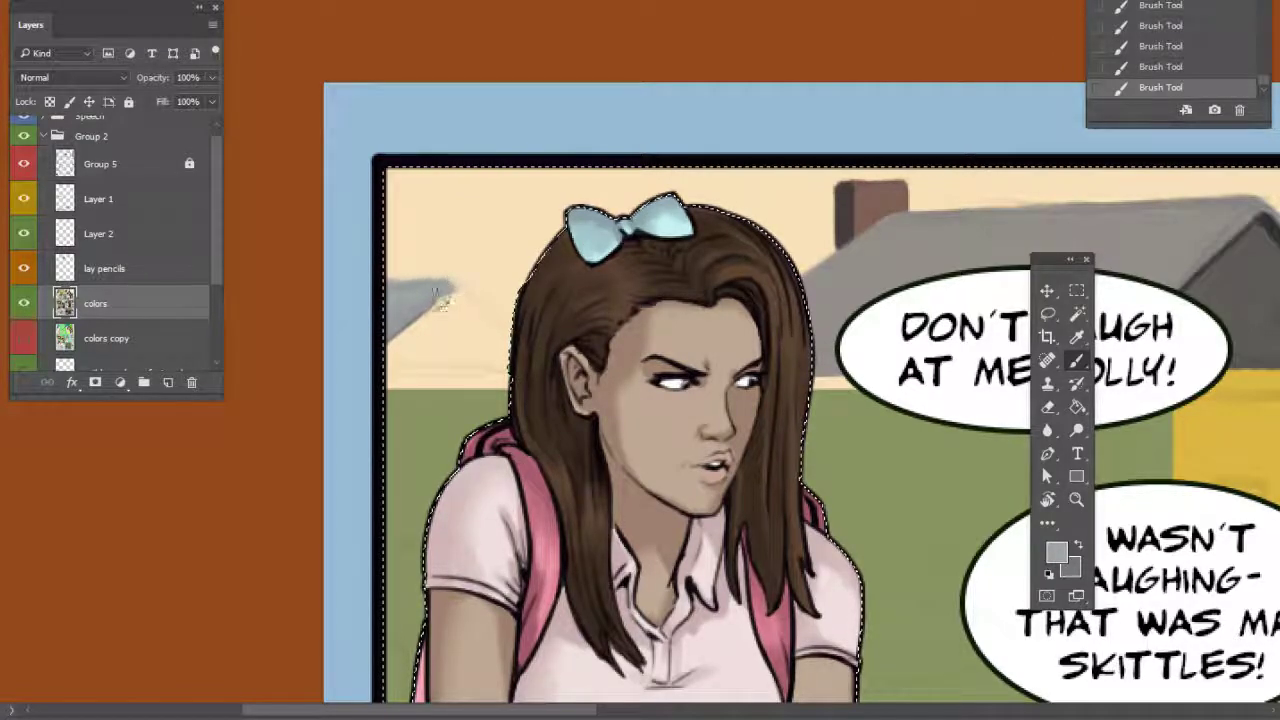
pyautogui.moveTo(659, 475); pyautogui.dragTo(648, 470)
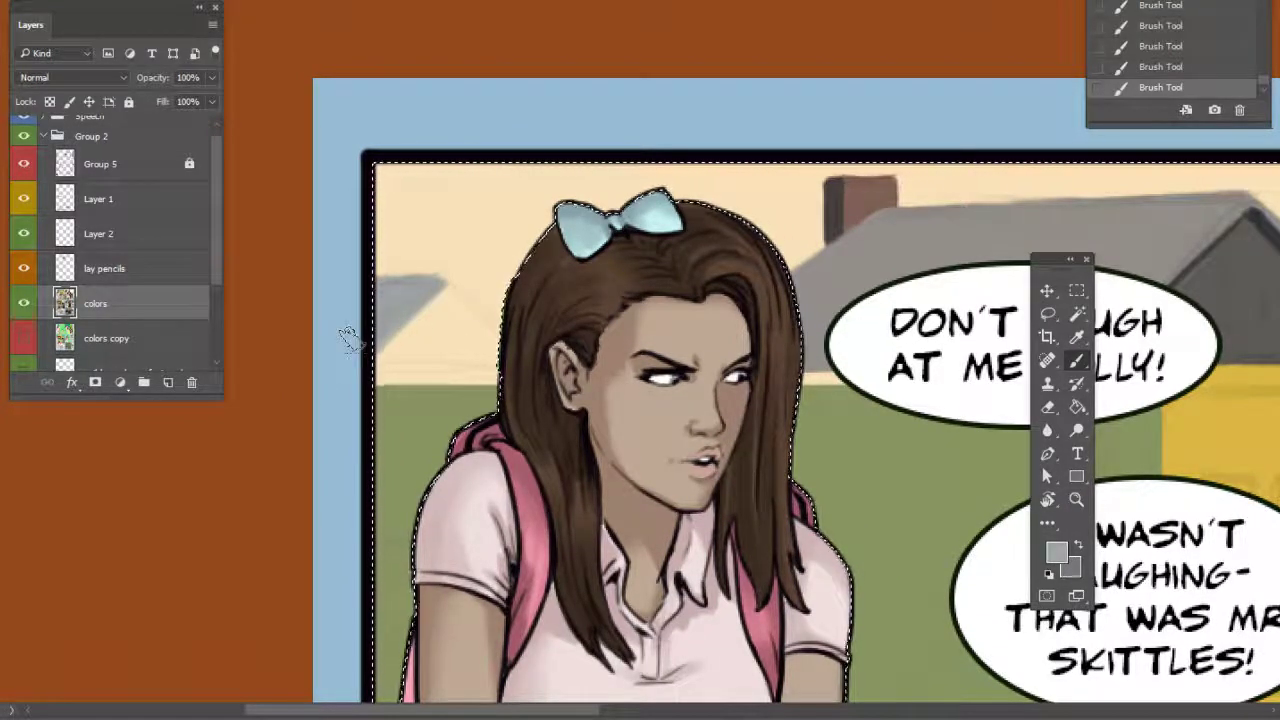
# Adjust the brush size and paint the distant roof's right slope down to the girl's hair
pyautogui.rightClick(513, 288)
pyautogui.moveTo(615, 330); pyautogui.dragTo(610, 330)
pyautogui.press('Return')
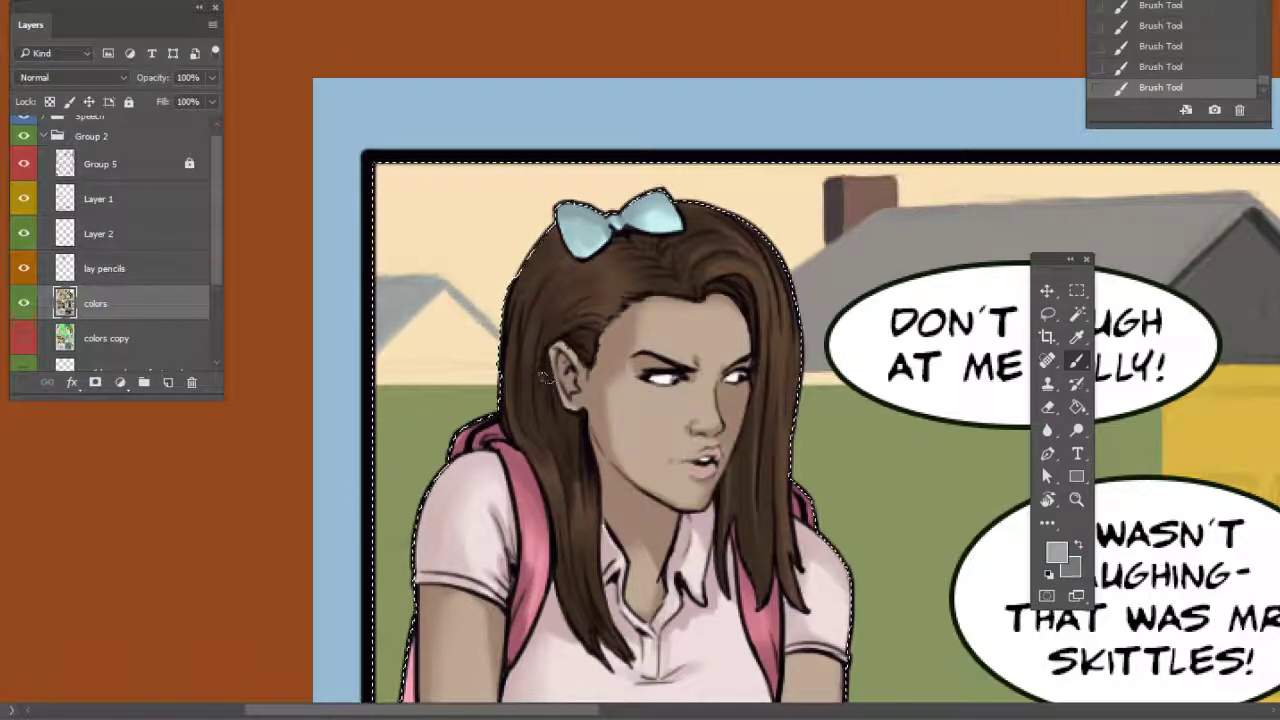
# Lighten the foreground colour to pale grey bfcac9 for the distant roof left of the girl
pyautogui.click(1056, 551)
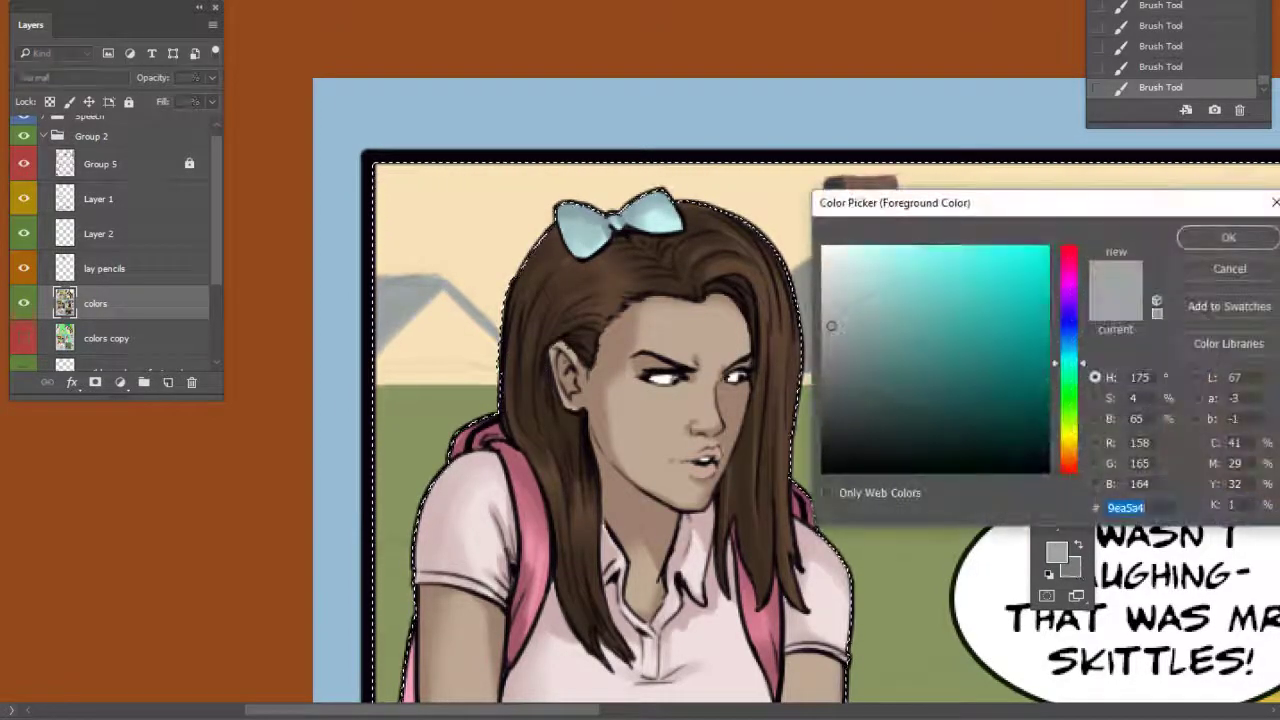
pyautogui.click(834, 292)
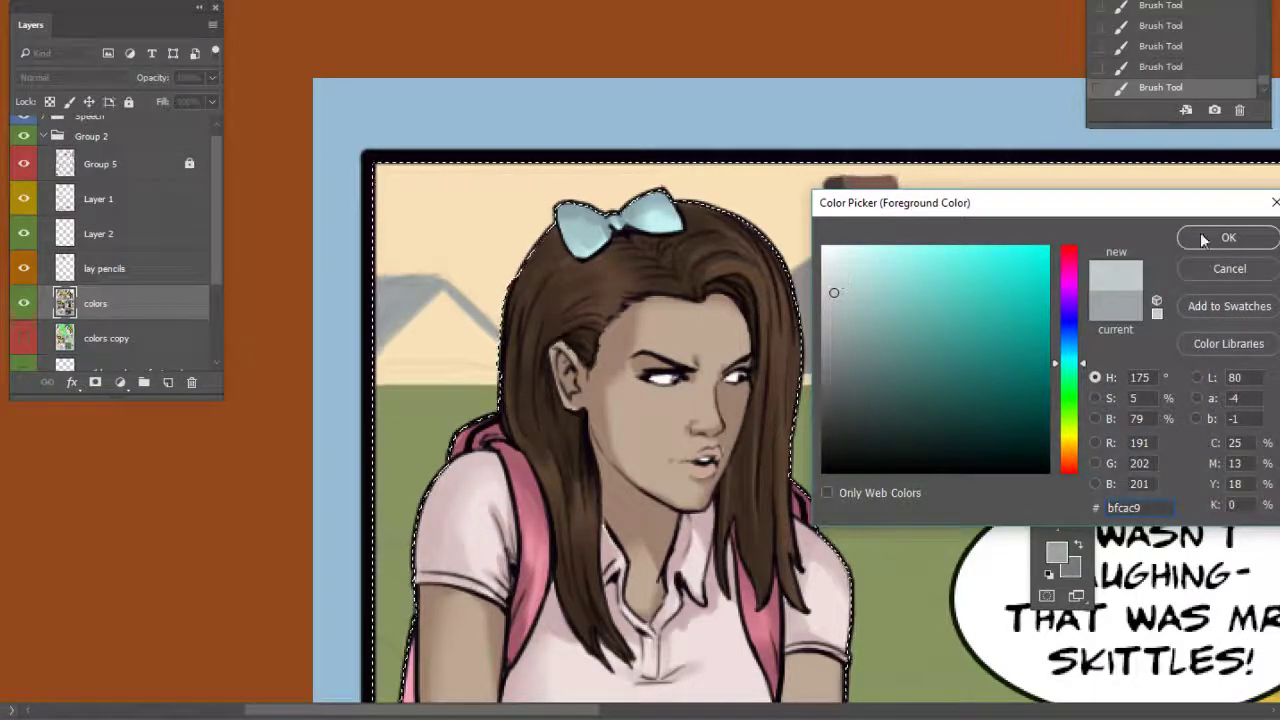
pyautogui.click(1203, 240)
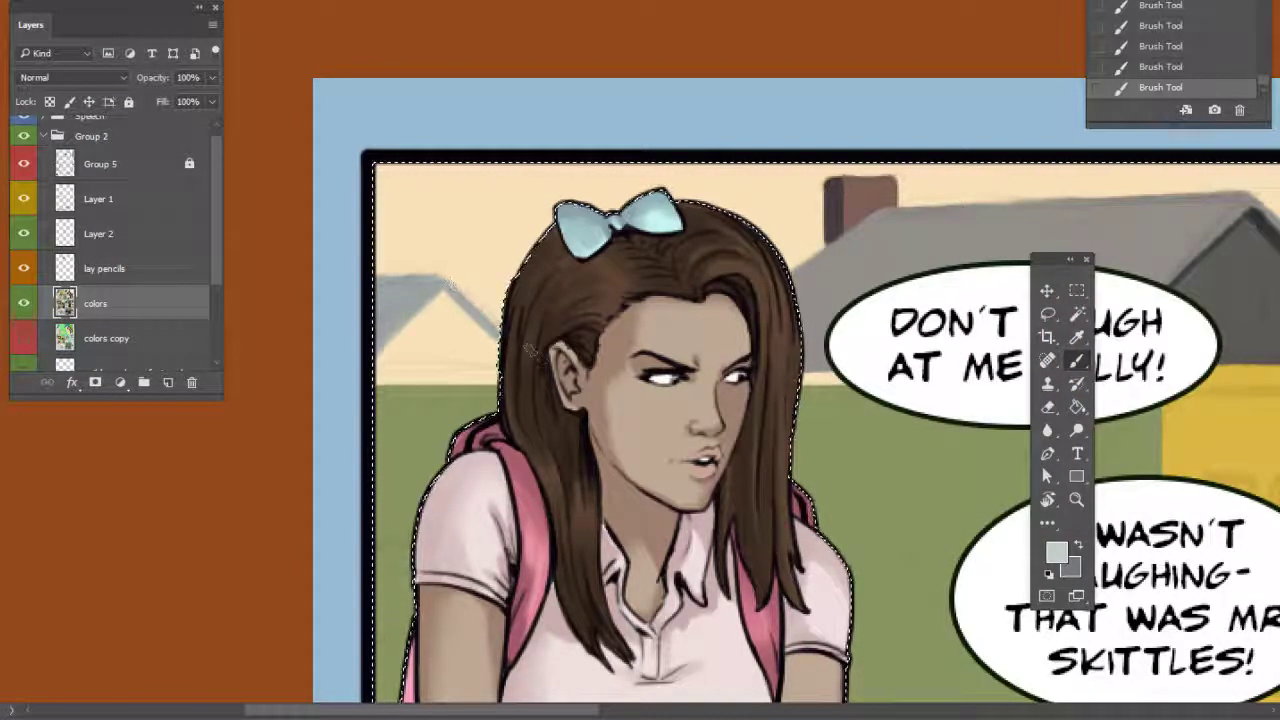
pyautogui.moveTo(553, 336); pyautogui.dragTo(873, 378)
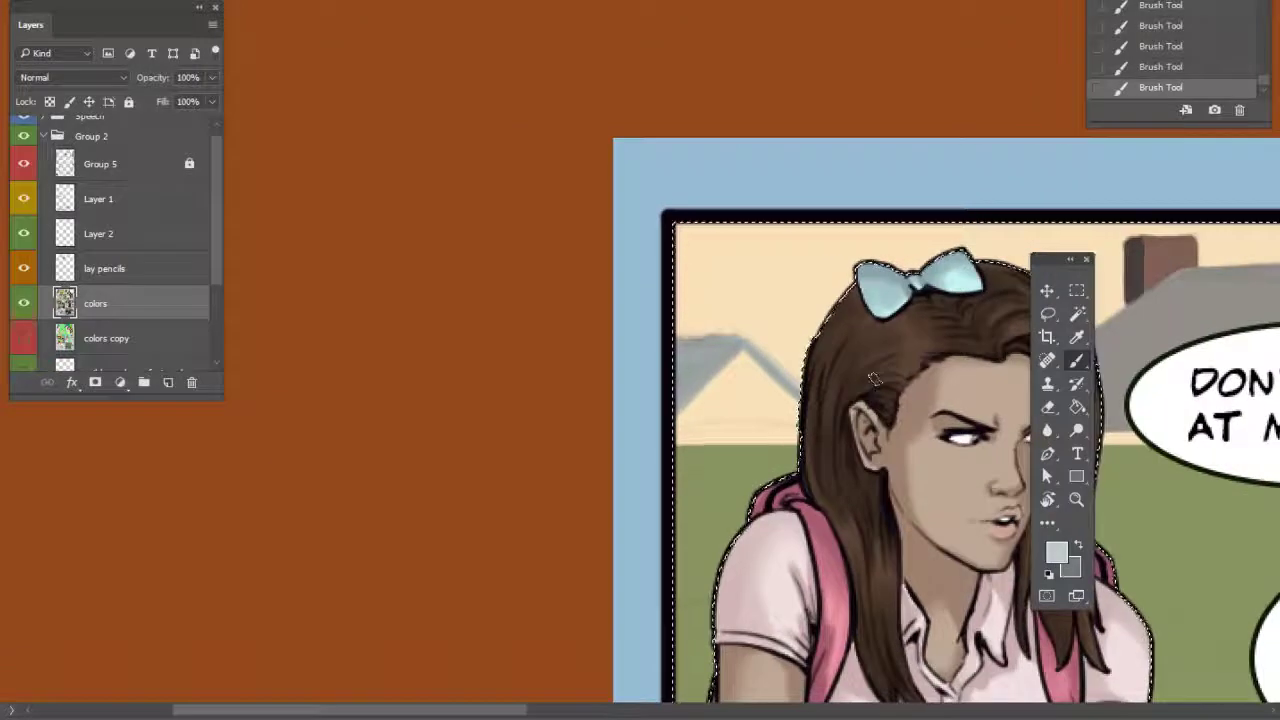
# Set a darker grey foreground colour and fill in the distant house's gable wall beneath the roof
pyautogui.click(1060, 556)
pyautogui.click(721, 365)
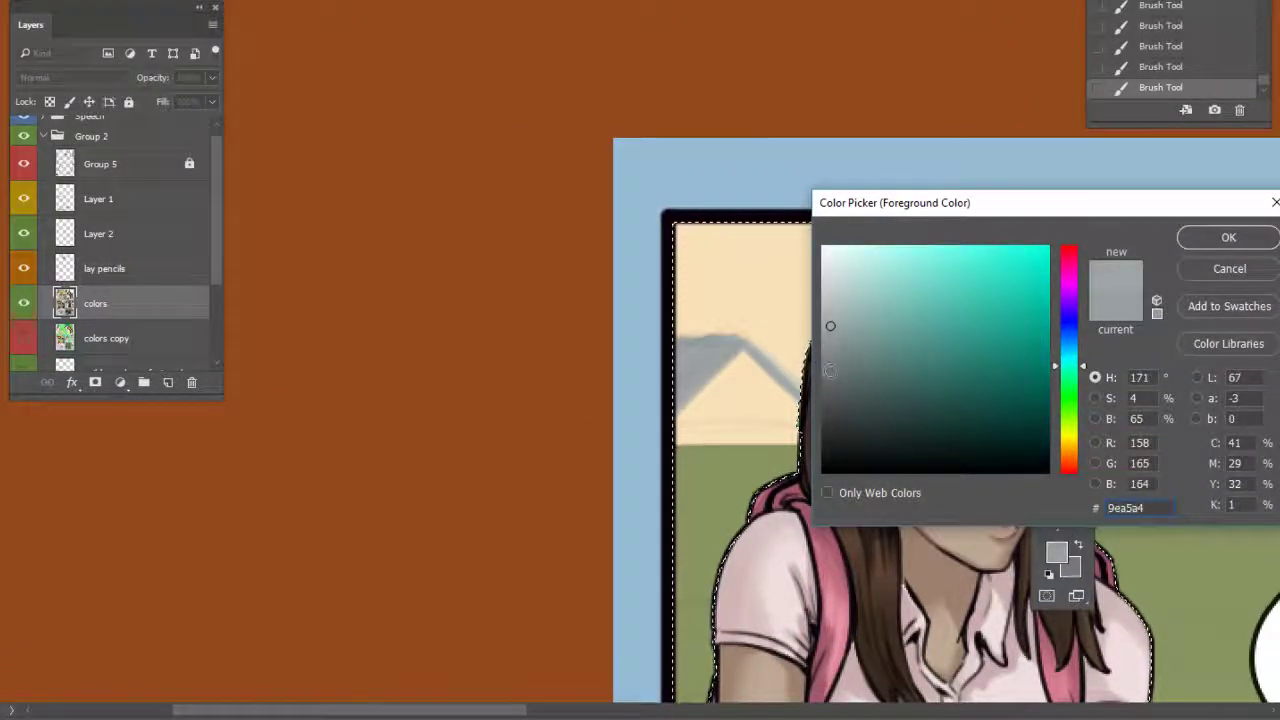
pyautogui.click(1228, 237)
pyautogui.moveTo(744, 356)
pyautogui.mouseDown()
pyautogui.moveTo(685, 418)
pyautogui.moveTo(740, 356)
pyautogui.mouseUp()
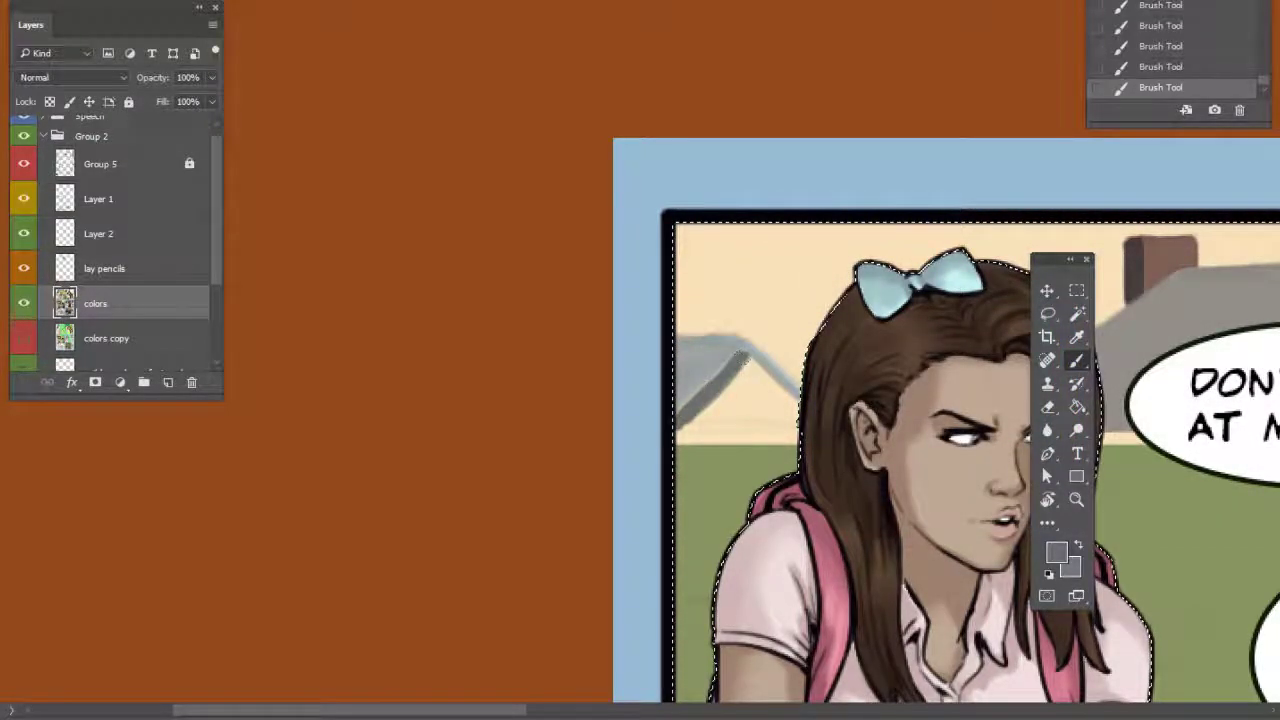
pyautogui.moveTo(743, 352)
pyautogui.mouseDown()
pyautogui.moveTo(808, 413)
pyautogui.moveTo(748, 357)
pyautogui.moveTo(696, 431)
pyautogui.mouseUp()
pyautogui.moveTo(754, 390); pyautogui.dragTo(766, 418)
pyautogui.moveTo(918, 481); pyautogui.dragTo(766, 437)
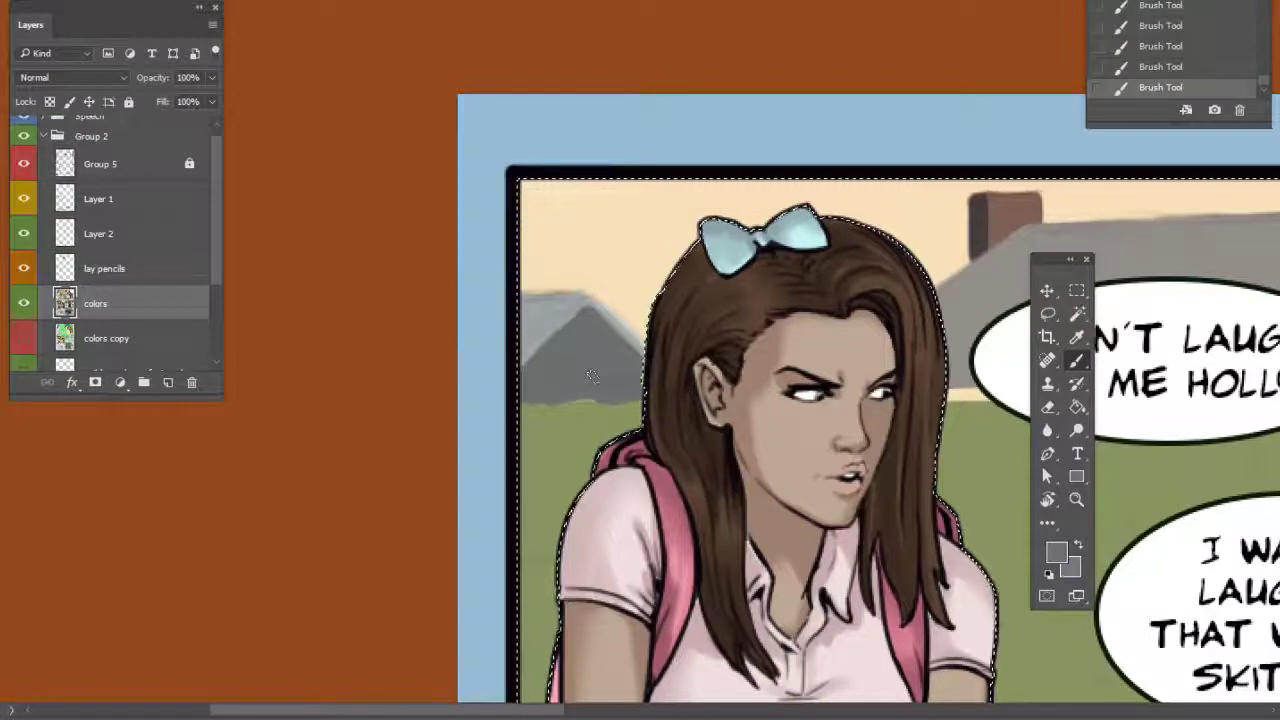
# Sample the chimney's brown, adjust it to 887069 and paint a vertical post in front of the distant house beside the girl's hair
pyautogui.keyDown('alt'); pyautogui.click(1003, 212); pyautogui.keyUp('alt')
pyautogui.click(1056, 552)
pyautogui.moveTo(893, 360); pyautogui.dragTo(874, 351)
pyautogui.click(1228, 237)
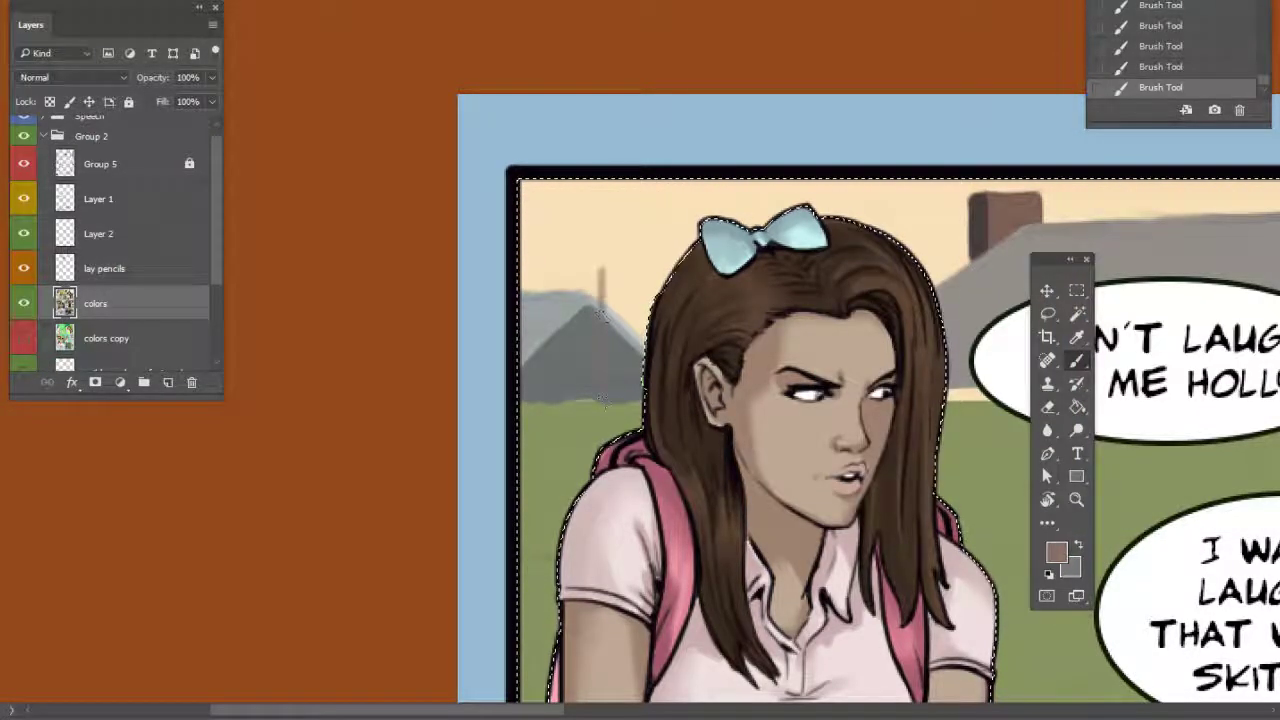
pyautogui.moveTo(601, 438); pyautogui.dragTo(602, 268)
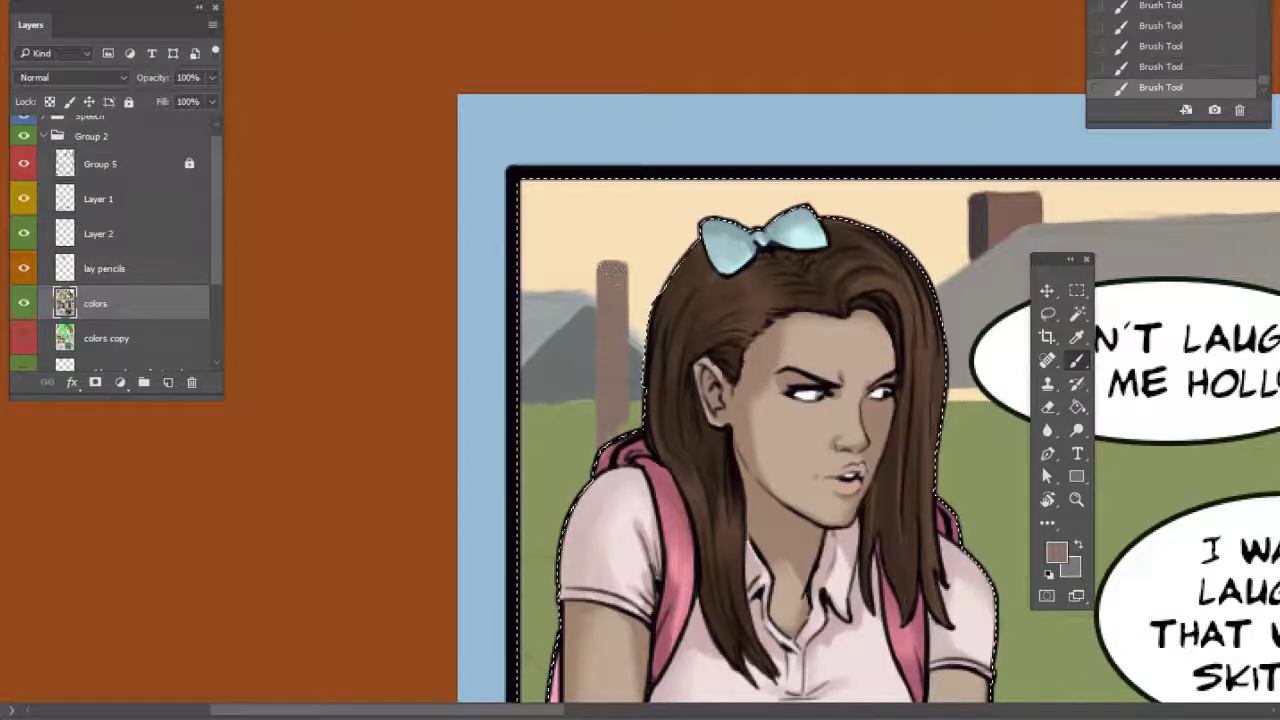
# Darken the foreground brown and shade the edge of the post in front of the distant house
pyautogui.click(1056, 552)
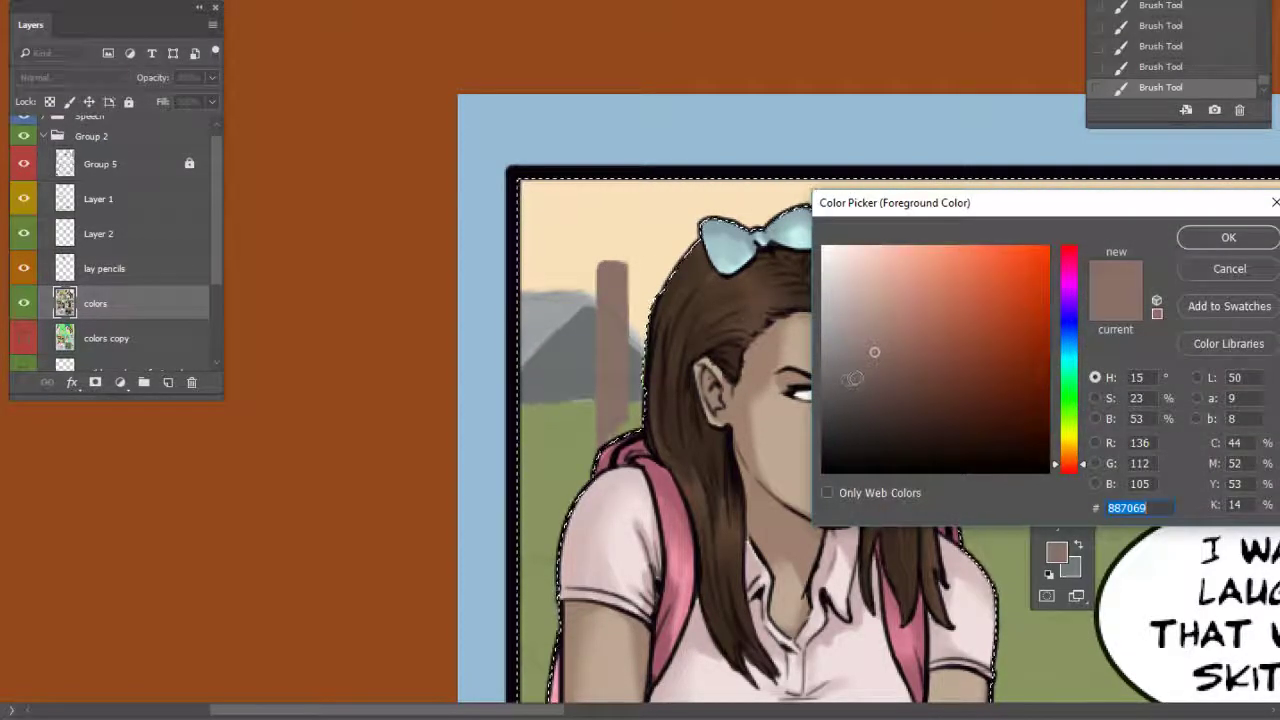
pyautogui.click(855, 380)
pyautogui.click(1212, 238)
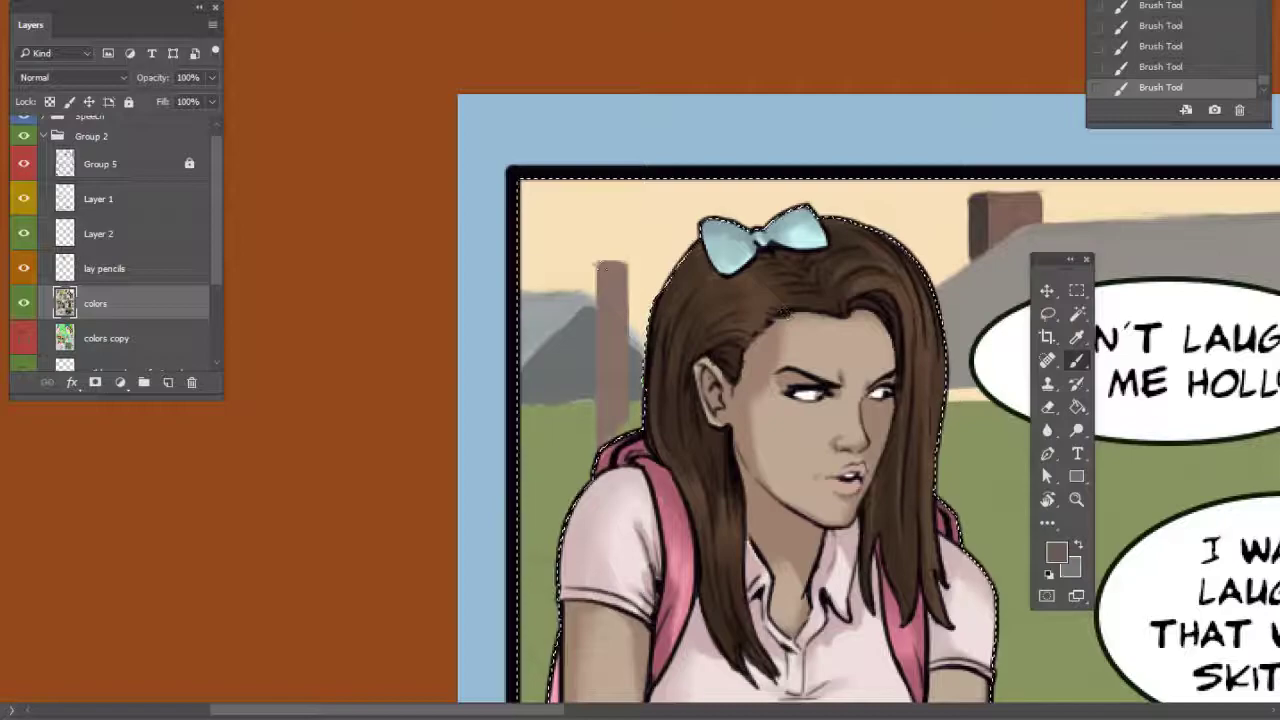
pyautogui.moveTo(720, 434); pyautogui.dragTo(698, 426)
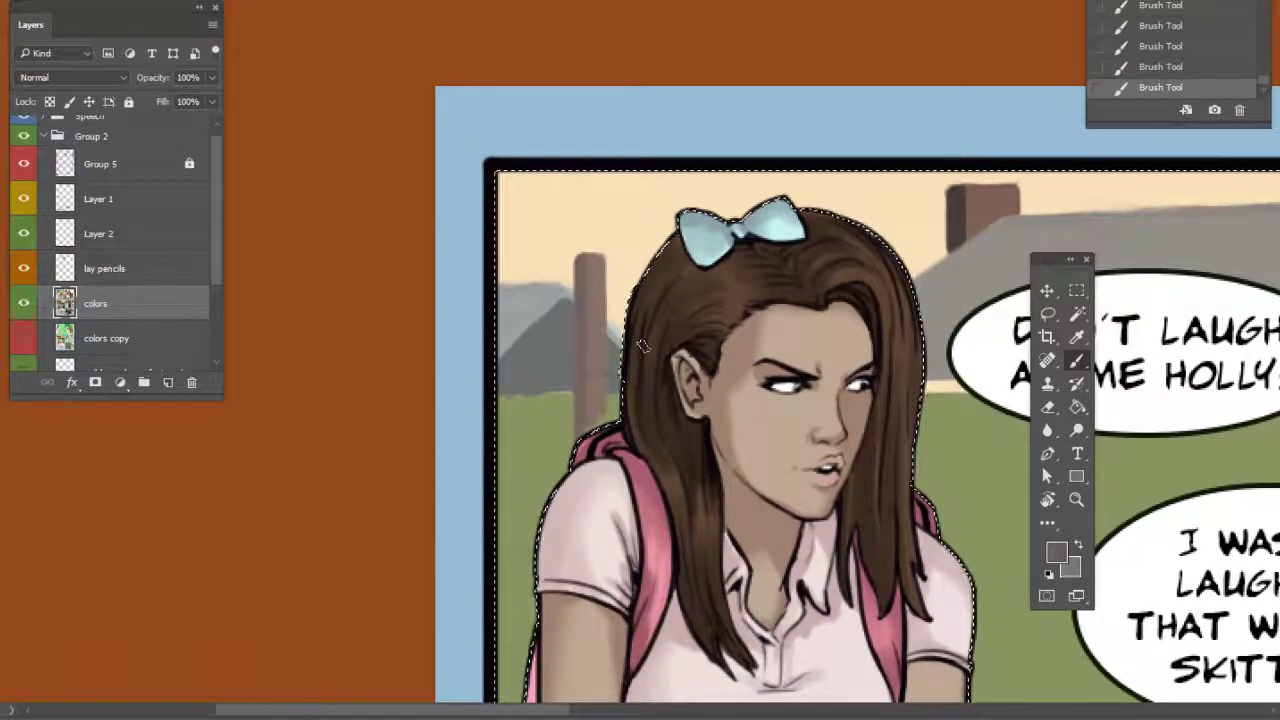
# Sample the distant roof's light grey and touch up the roof around the brown post
pyautogui.keyDown('alt'); pyautogui.click(528, 296); pyautogui.keyUp('alt')
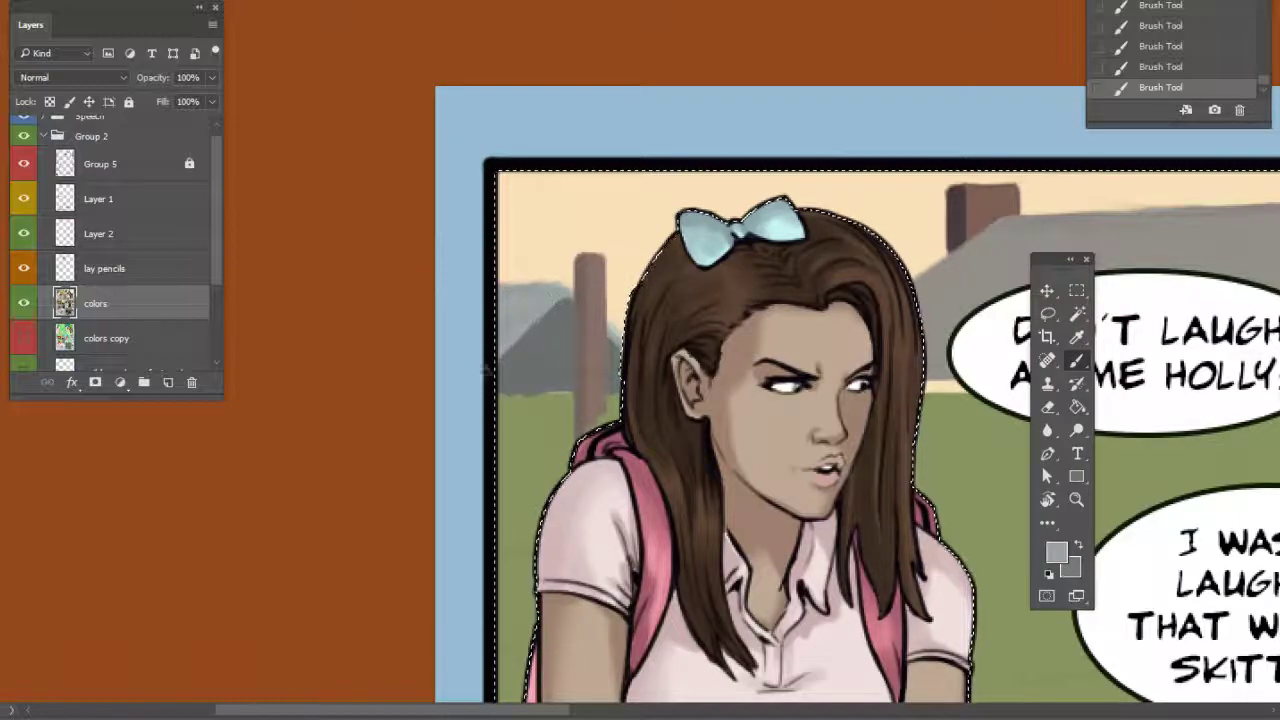
pyautogui.moveTo(718, 438); pyautogui.dragTo(678, 414)
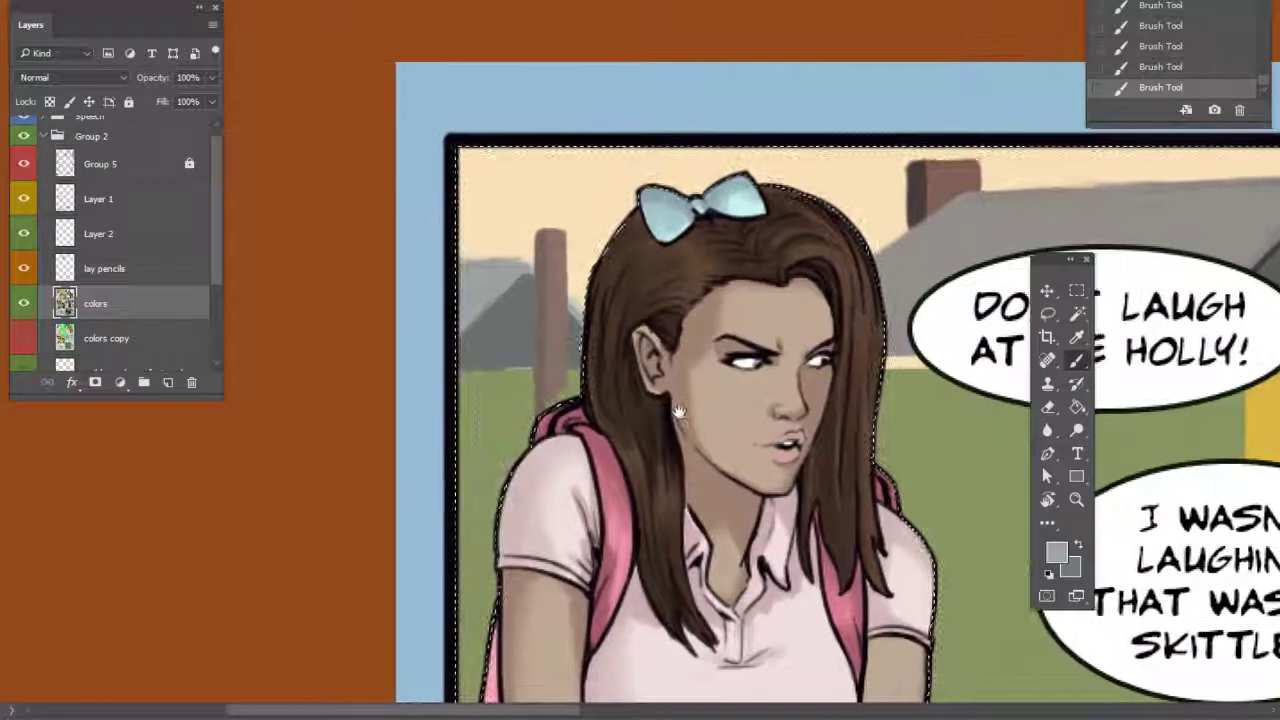
pyautogui.hscroll(5, 803, 183)
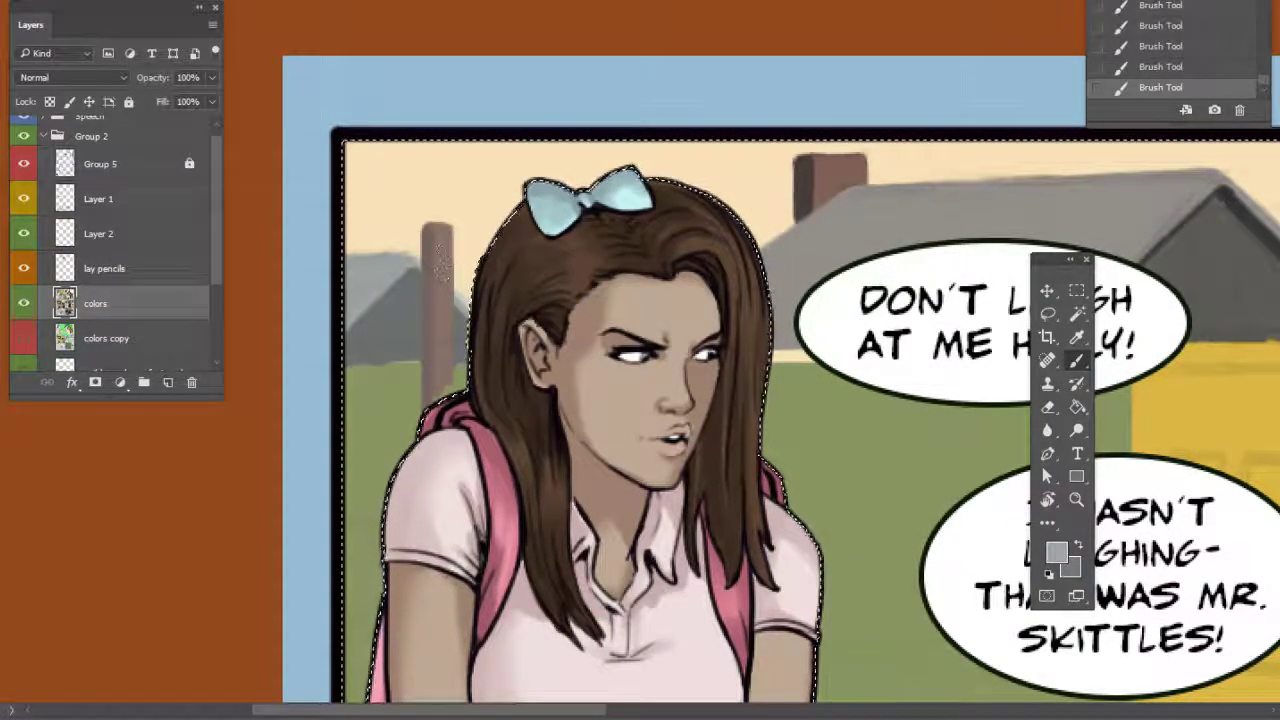
pyautogui.moveTo(522, 343); pyautogui.dragTo(616, 347)
pyautogui.moveTo(633, 456); pyautogui.dragTo(607, 351)
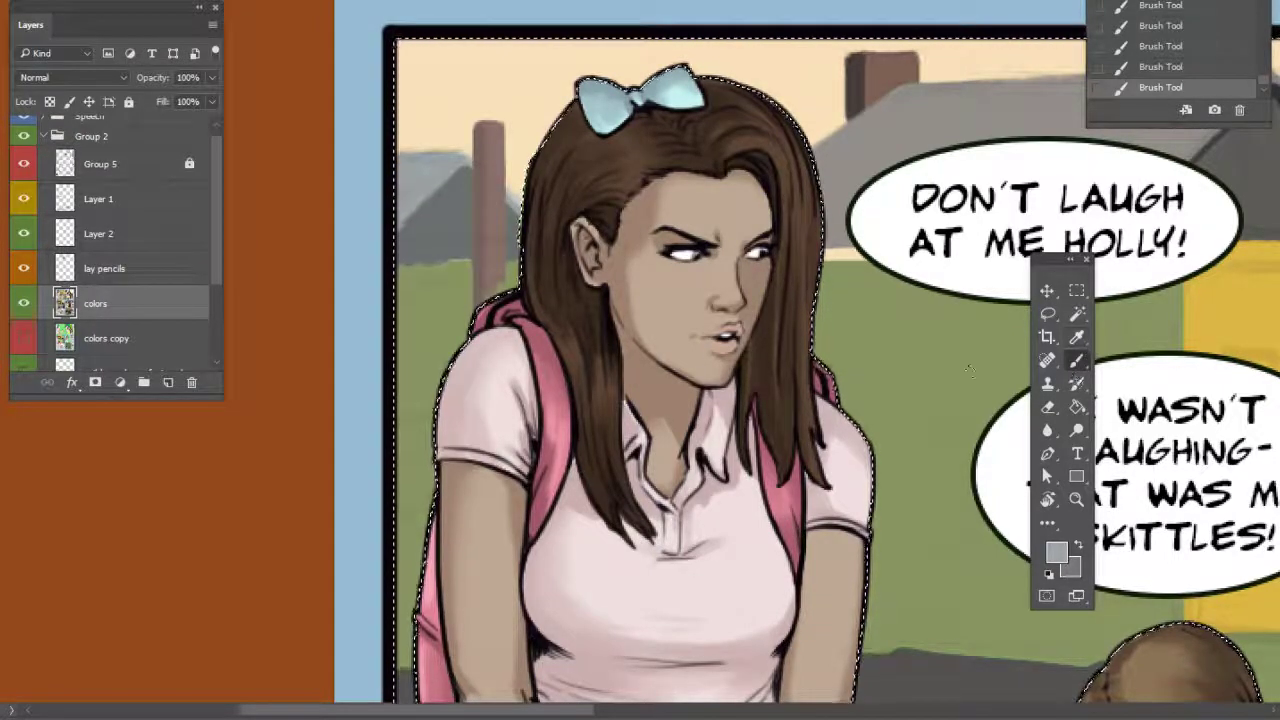
# Sample the gable's dark grey, set the brush to 26 px and extend the grey down over the grass below the distant house
pyautogui.rightClick(776, 376)
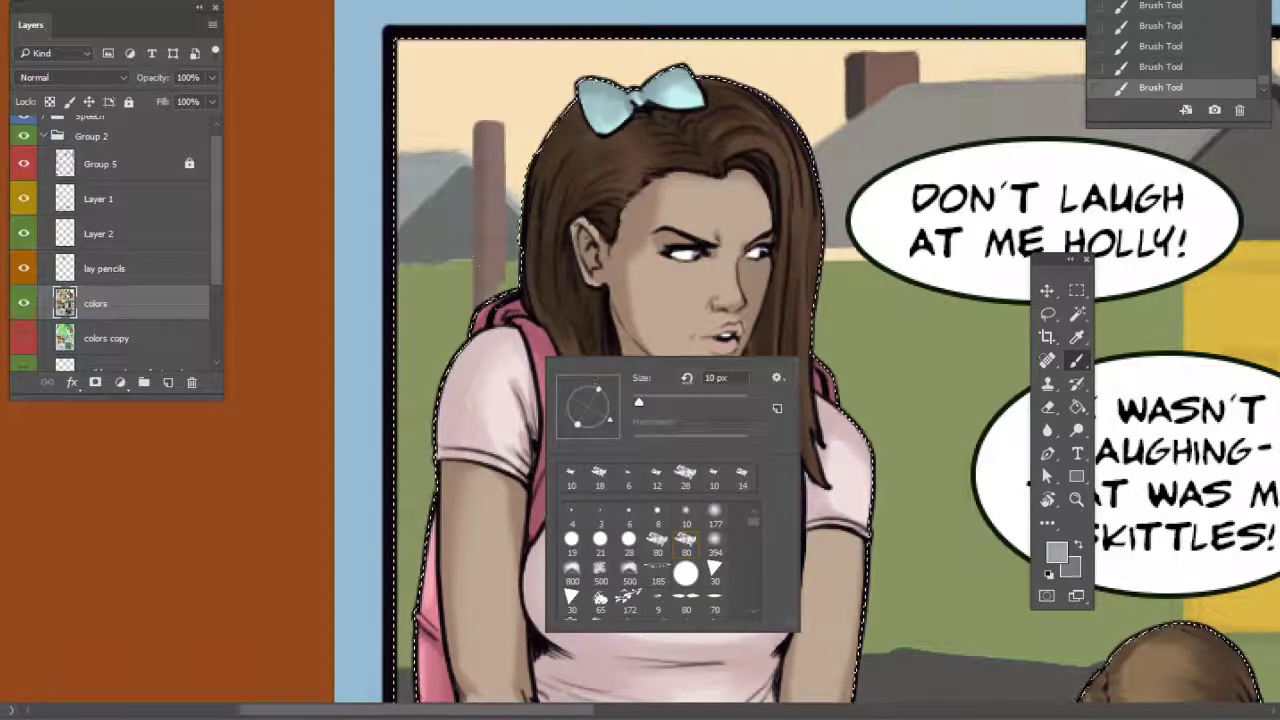
pyautogui.keyDown('alt'); pyautogui.click(464, 212); pyautogui.keyUp('alt')
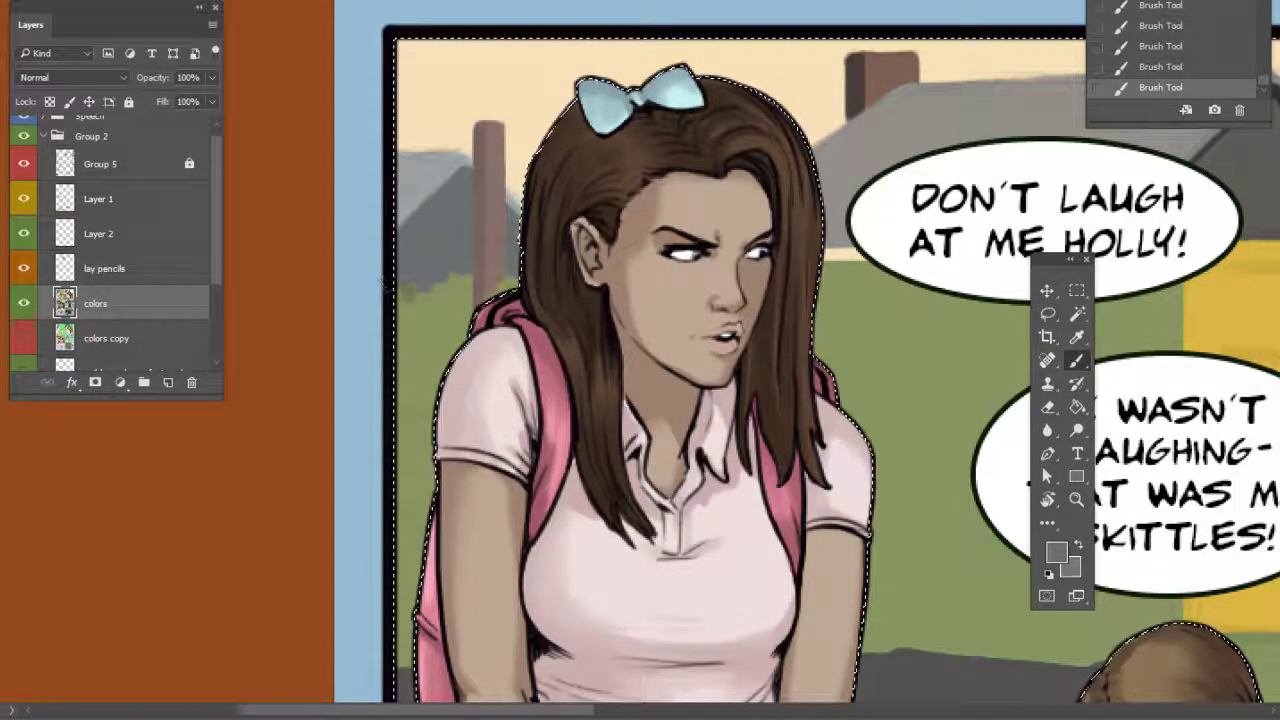
pyautogui.rightClick(447, 282)
pyautogui.moveTo(535, 360); pyautogui.dragTo(546, 360)
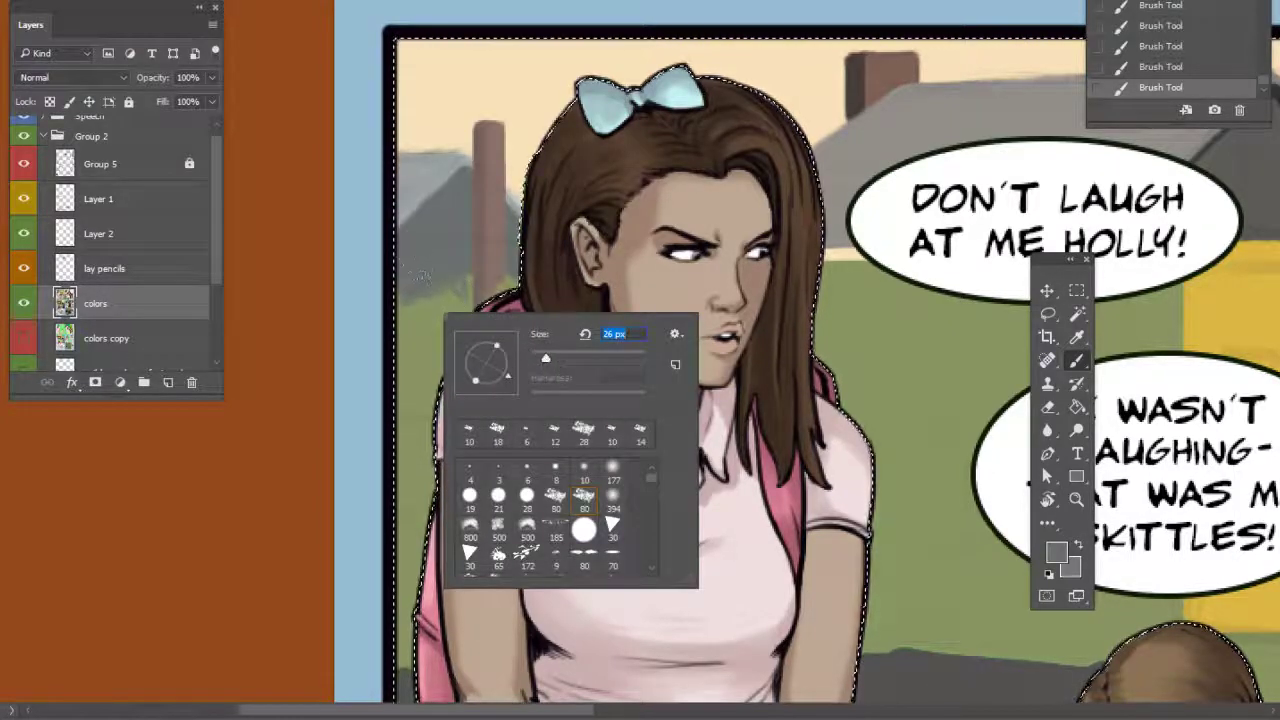
pyautogui.click(398, 372)
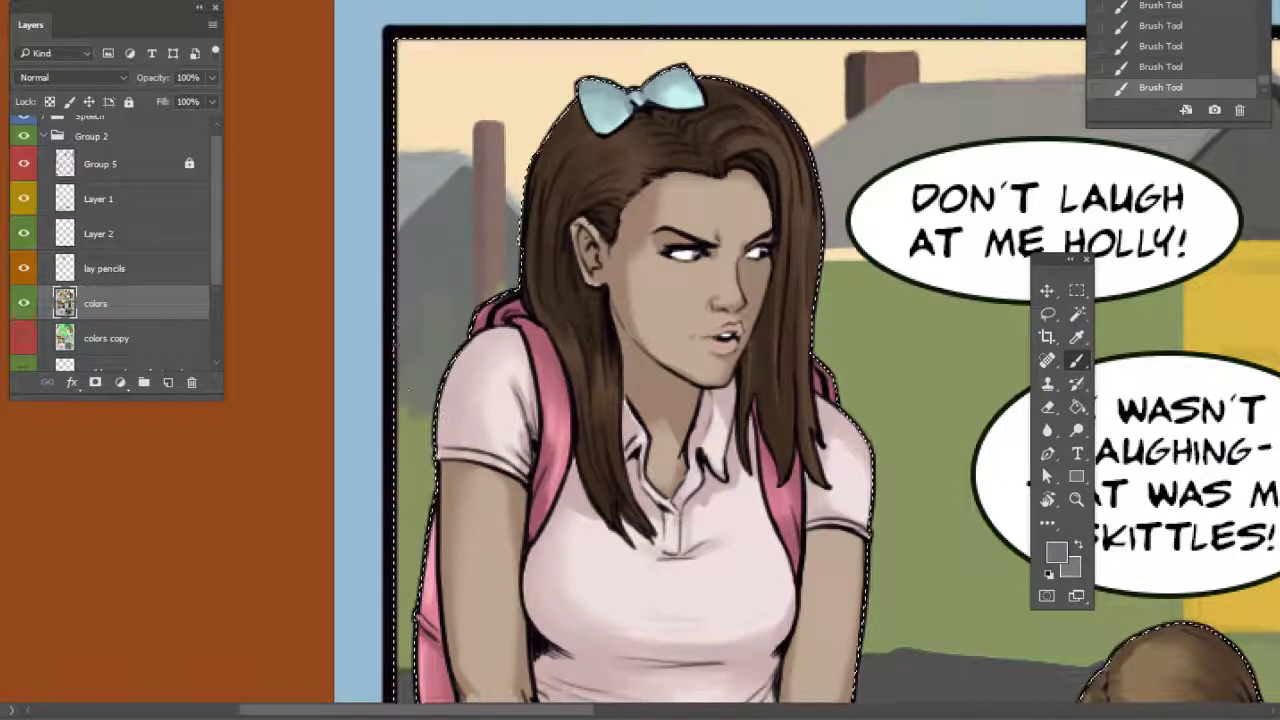
pyautogui.moveTo(461, 385); pyautogui.dragTo(491, 305)
# Try the 172 px scattered brush preset reduced to 32 px
pyautogui.moveTo(925, 443)
pyautogui.mouseDown()
pyautogui.moveTo(848, 457)
pyautogui.moveTo(757, 416)
pyautogui.moveTo(842, 380)
pyautogui.moveTo(909, 383)
pyautogui.mouseUp()
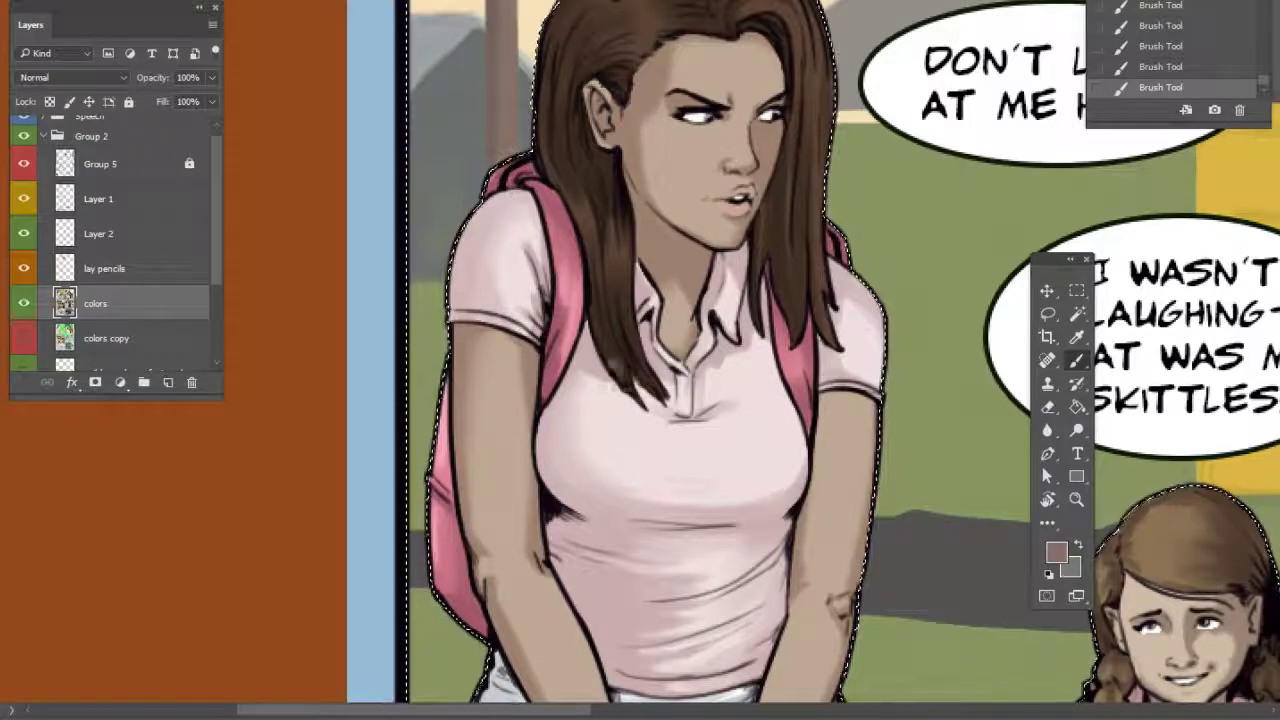
pyautogui.moveTo(606, 373); pyautogui.dragTo(577, 376)
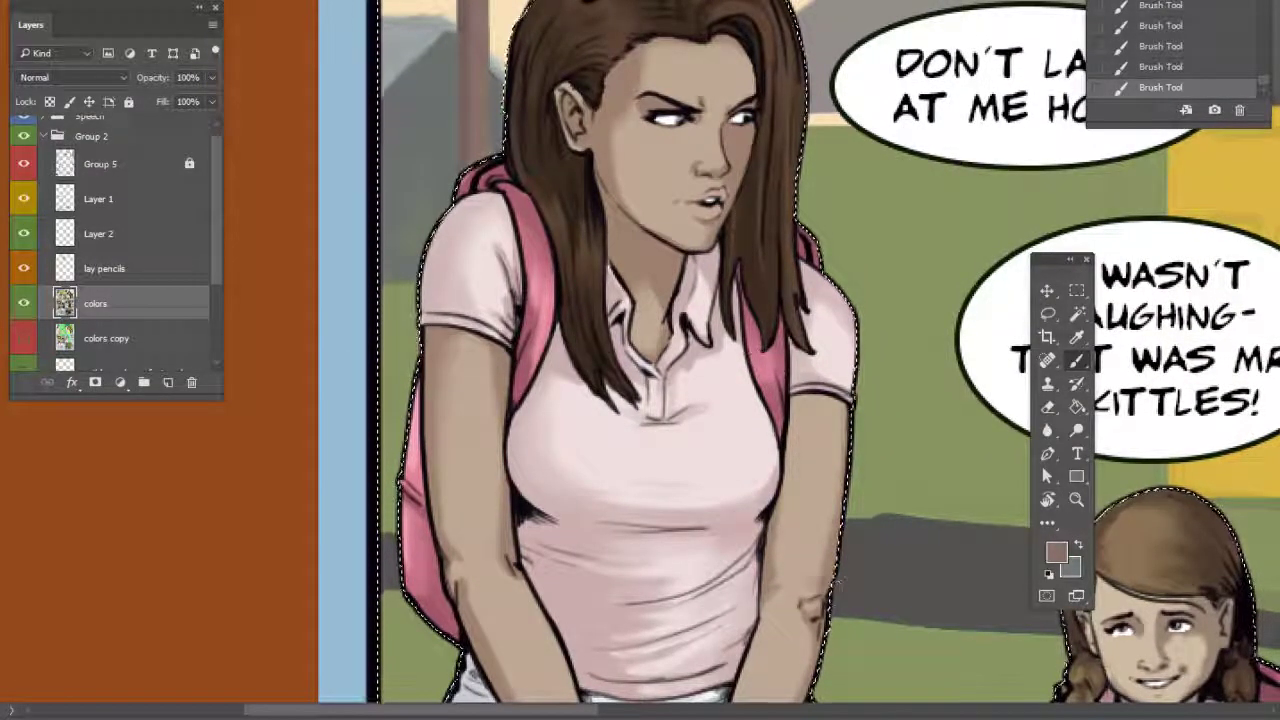
pyautogui.moveTo(914, 600)
pyautogui.mouseDown()
pyautogui.moveTo(920, 365)
pyautogui.moveTo(689, 583)
pyautogui.moveTo(815, 572)
pyautogui.moveTo(873, 588)
pyautogui.mouseUp()
pyautogui.rightClick(781, 398)
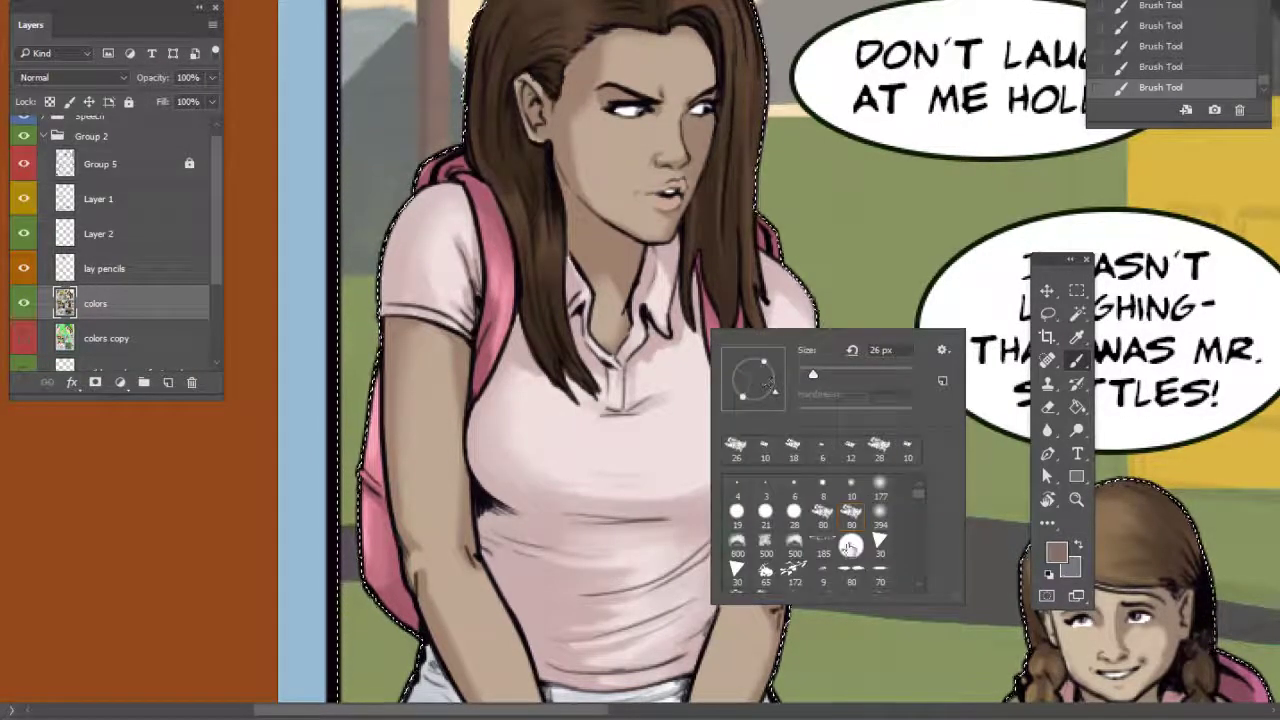
pyautogui.click(793, 572)
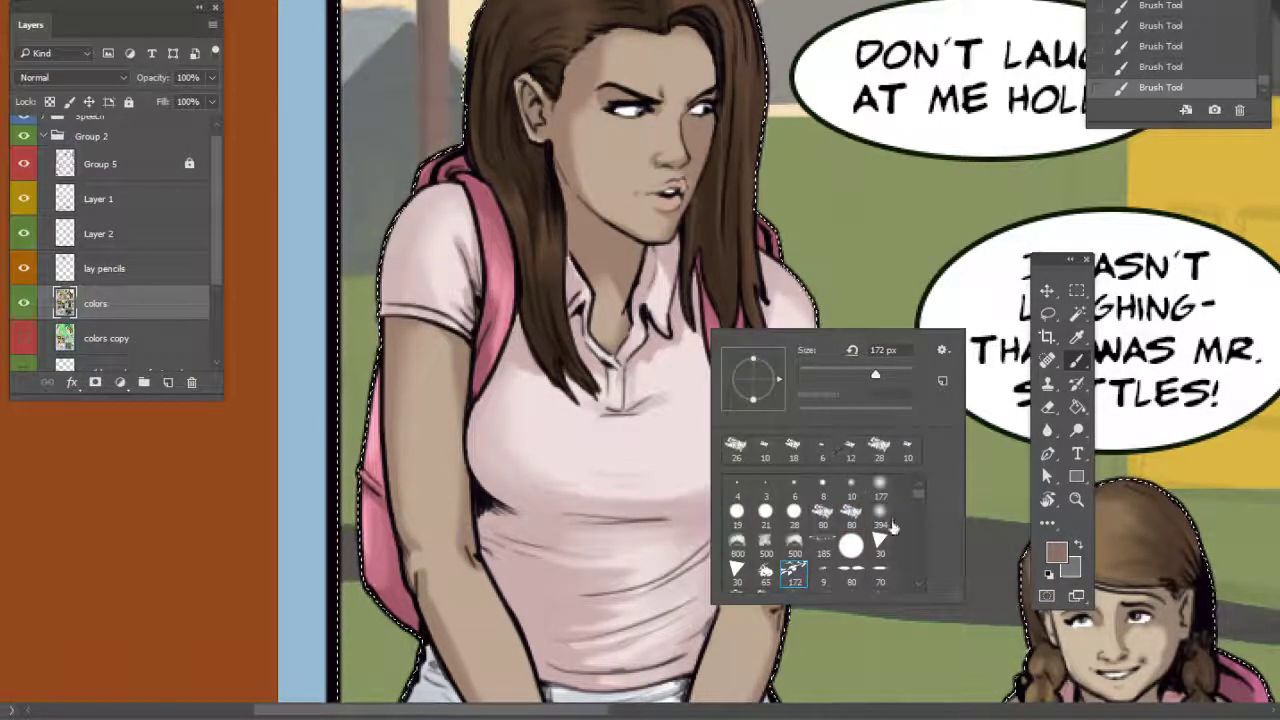
pyautogui.click(817, 375)
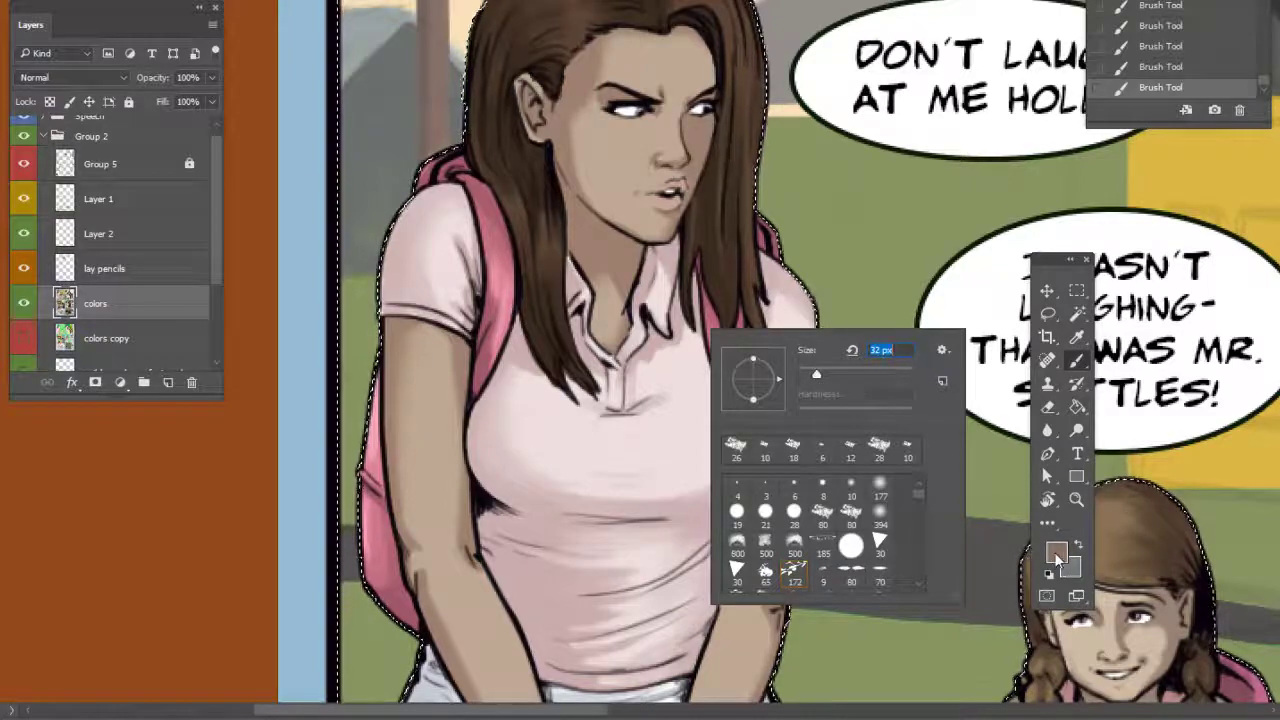
pyautogui.moveTo(918, 492); pyautogui.dragTo(916, 495)
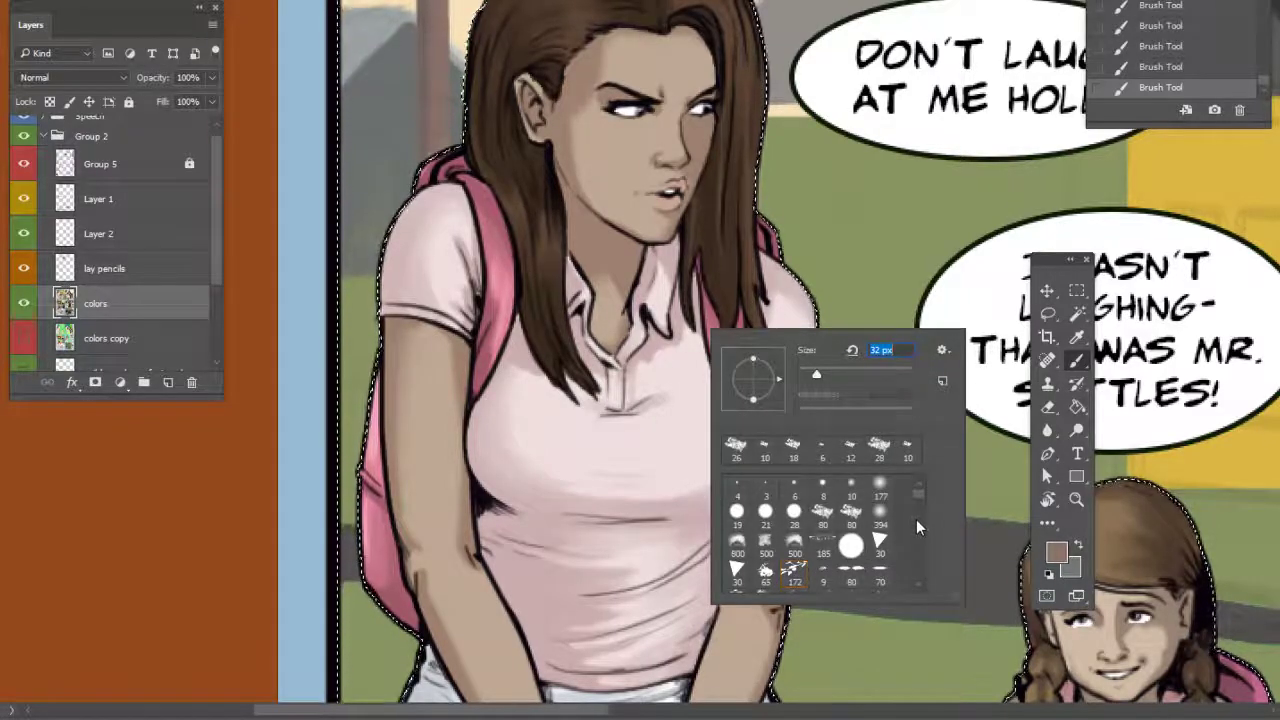
# Choose the 424 px textured brush preset and set the foreground colour to grey-green 596663
pyautogui.scroll(-3, 916, 519)
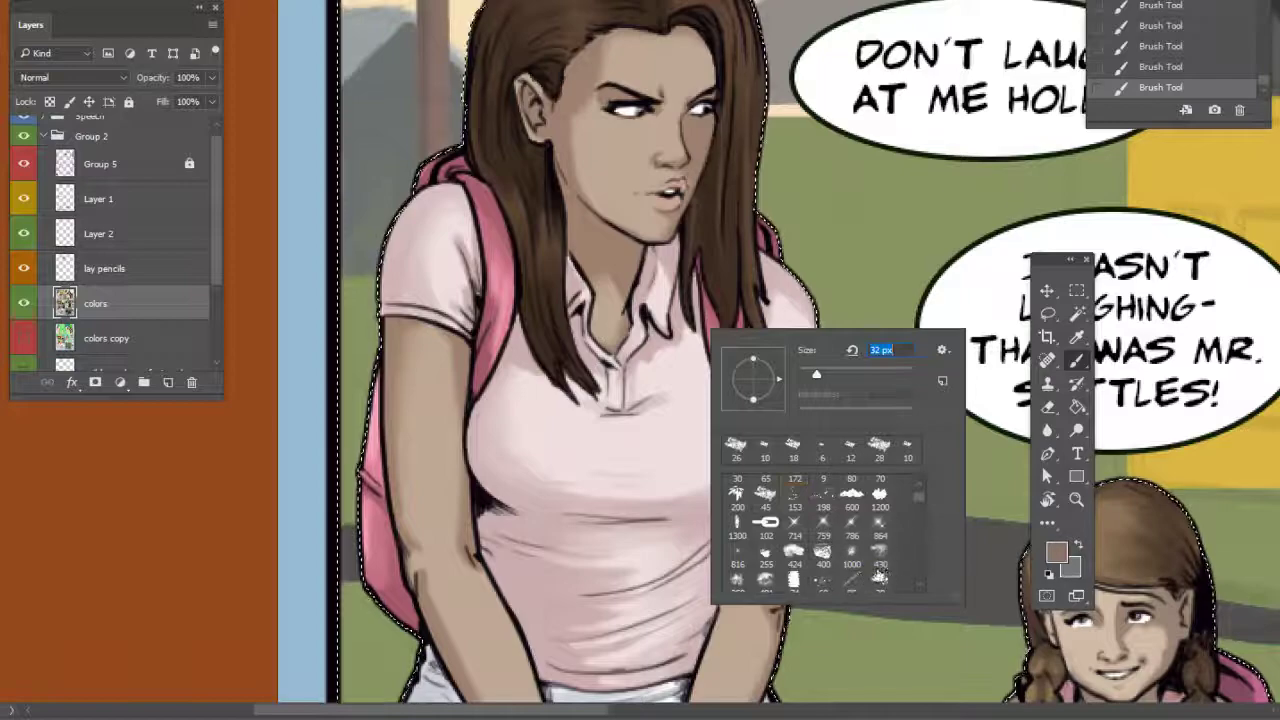
pyautogui.click(797, 556)
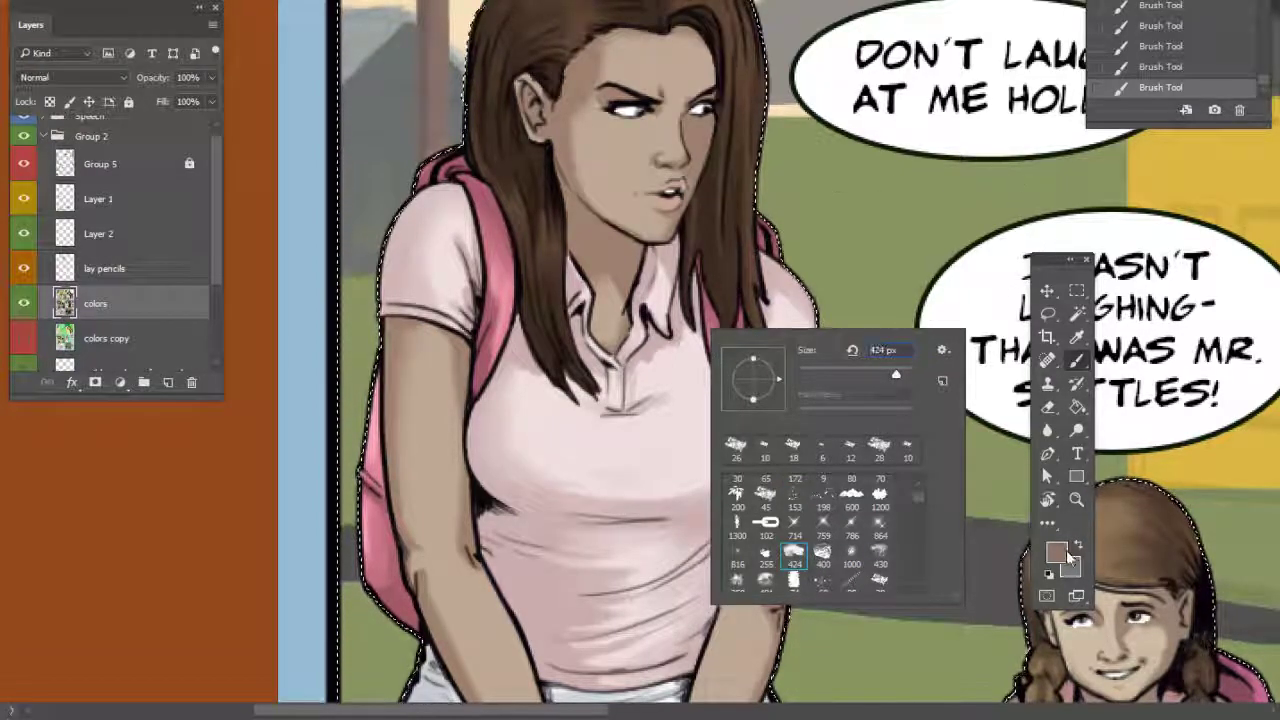
pyautogui.click(1066, 552)
pyautogui.click(857, 401)
pyautogui.moveTo(1073, 408); pyautogui.dragTo(1073, 378)
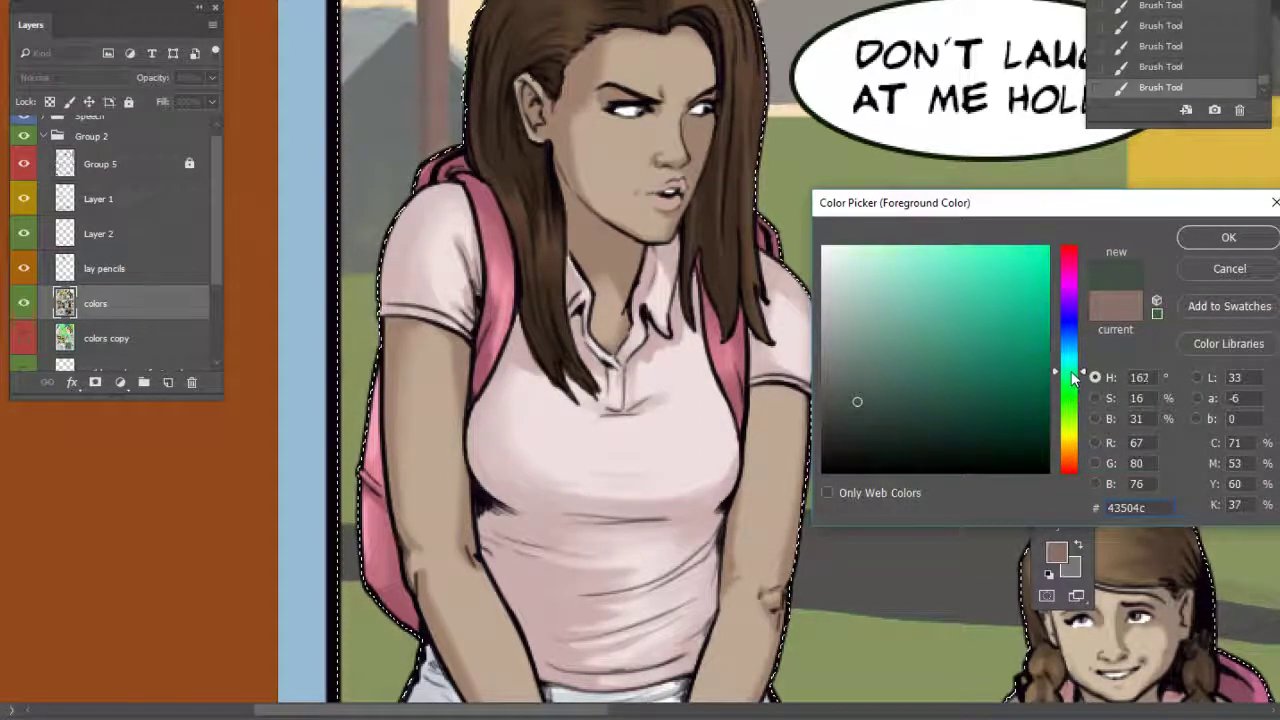
pyautogui.click(850, 380)
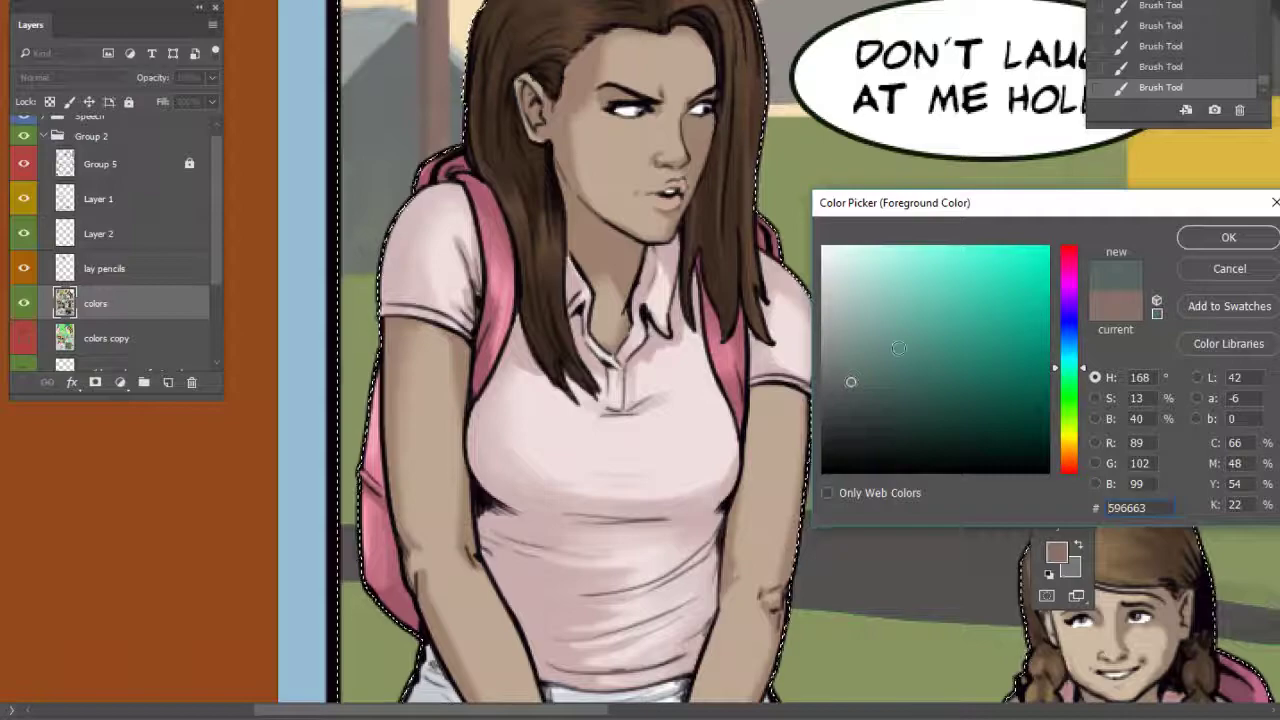
pyautogui.click(1228, 237)
# Adjust the textured brush's size and dab grey-green foliage over the grey area below the distant house
pyautogui.rightClick(612, 248)
pyautogui.click(613, 260)
pyautogui.click(388, 148)
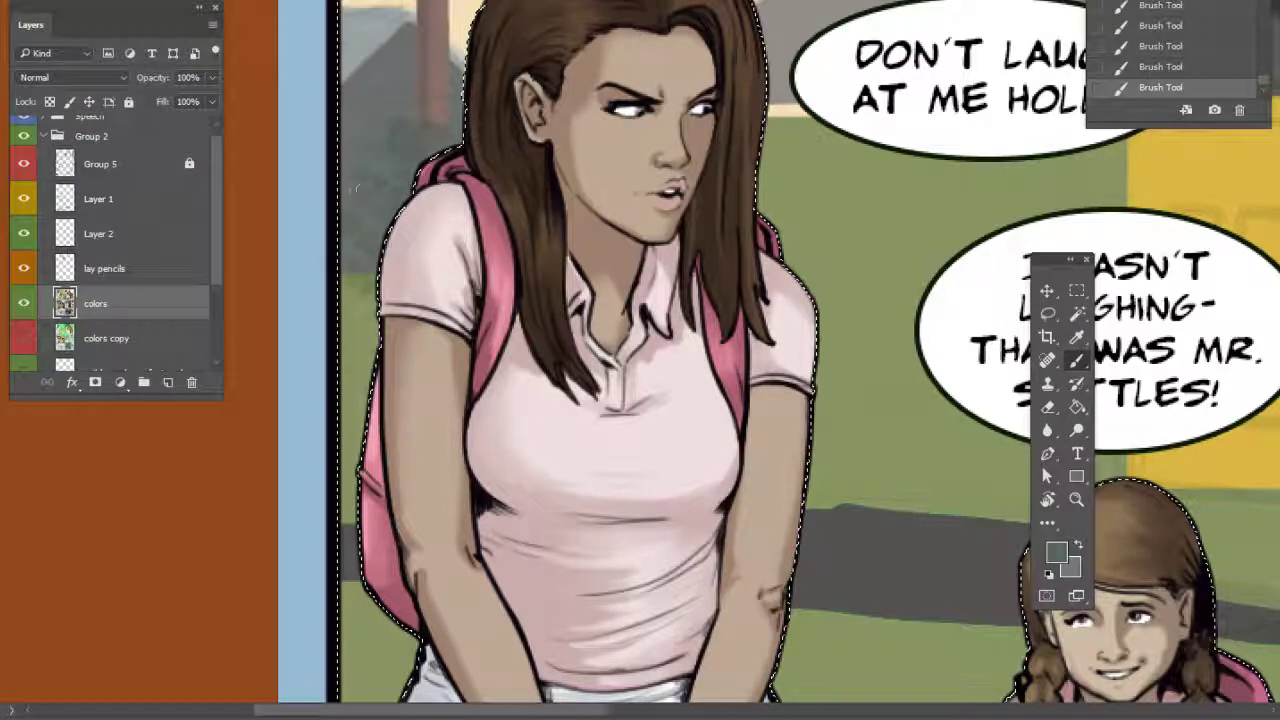
# Darken the foreground colour to 394243 and paint shadows into the foliage beside the girl's shoulder
pyautogui.click(1056, 553)
pyautogui.click(855, 413)
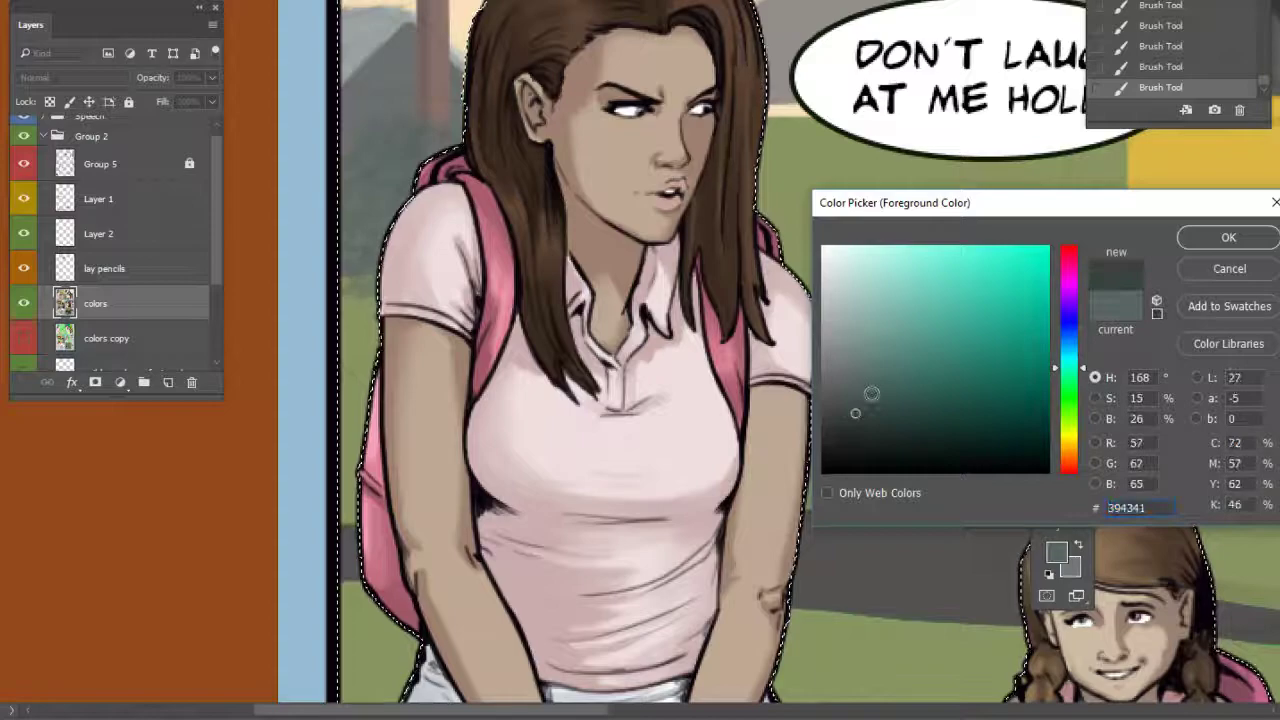
pyautogui.click(1228, 237)
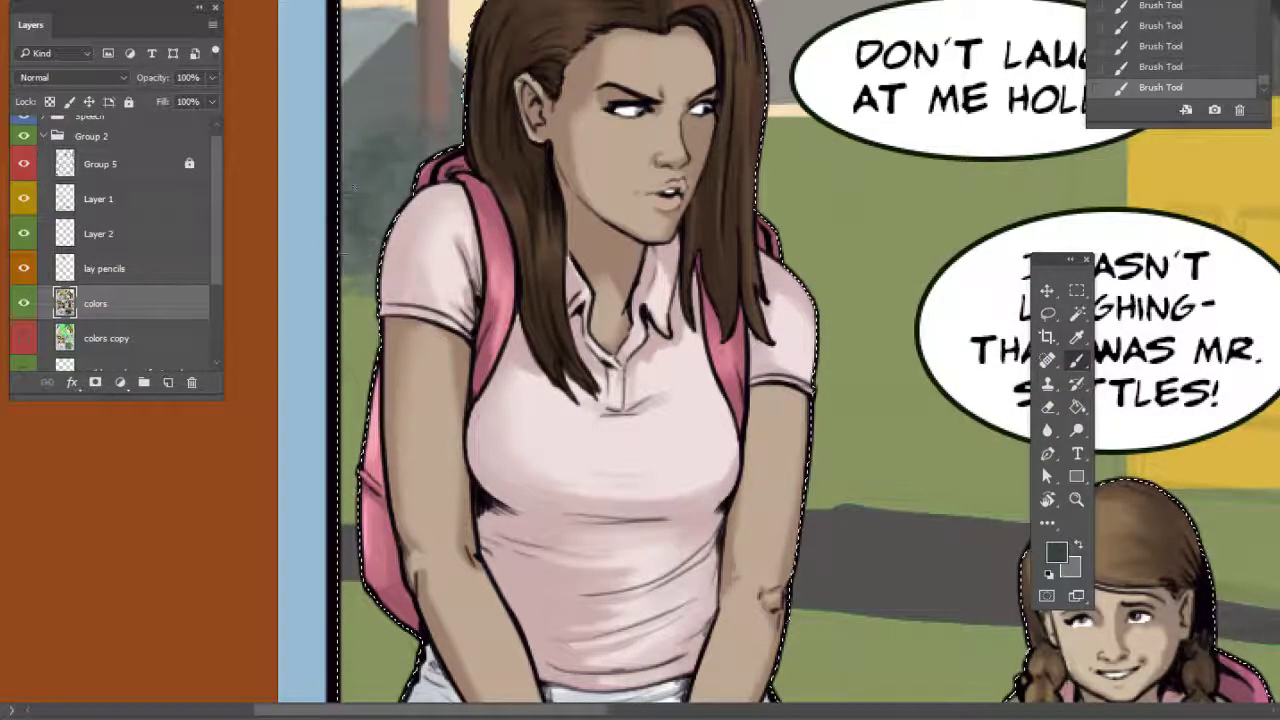
pyautogui.moveTo(365, 230)
pyautogui.mouseDown()
pyautogui.moveTo(389, 150)
pyautogui.moveTo(386, 220)
pyautogui.mouseUp()
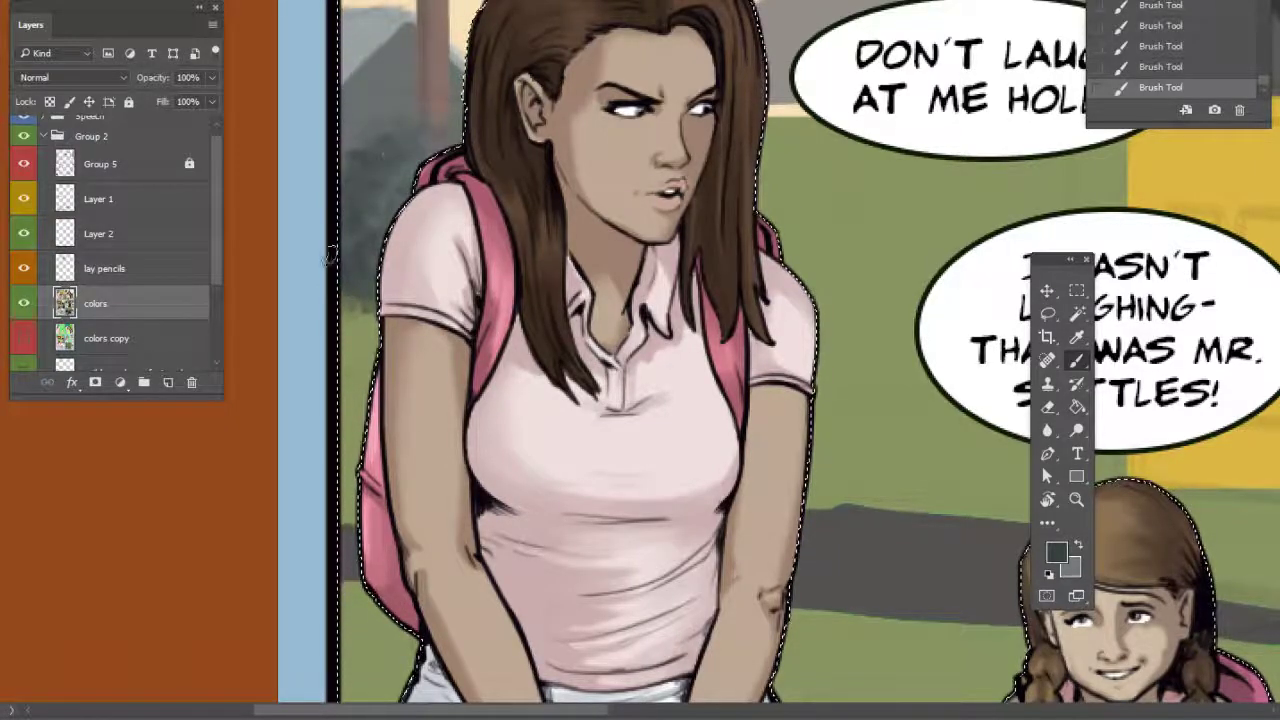
# Darken the foreground colour to 1d2020 and dab deeper shadows into the foliage beside the girl's shoulder
pyautogui.click(1056, 552)
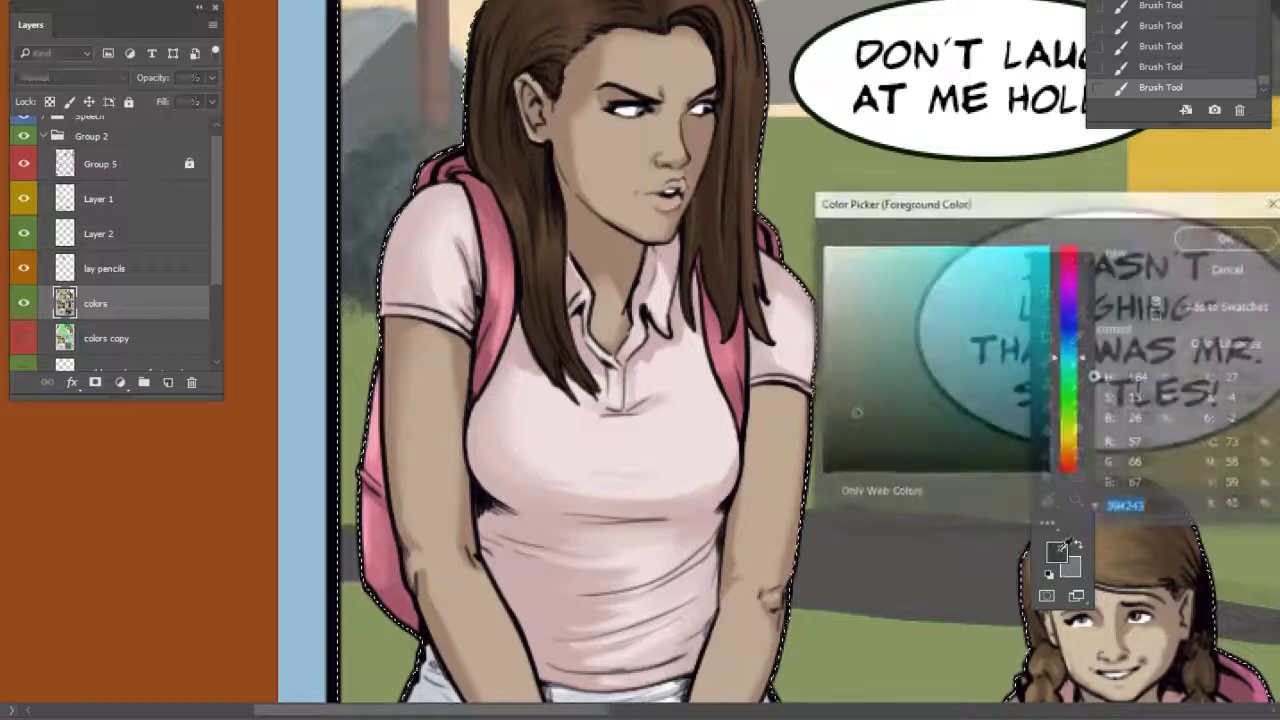
pyautogui.click(843, 444)
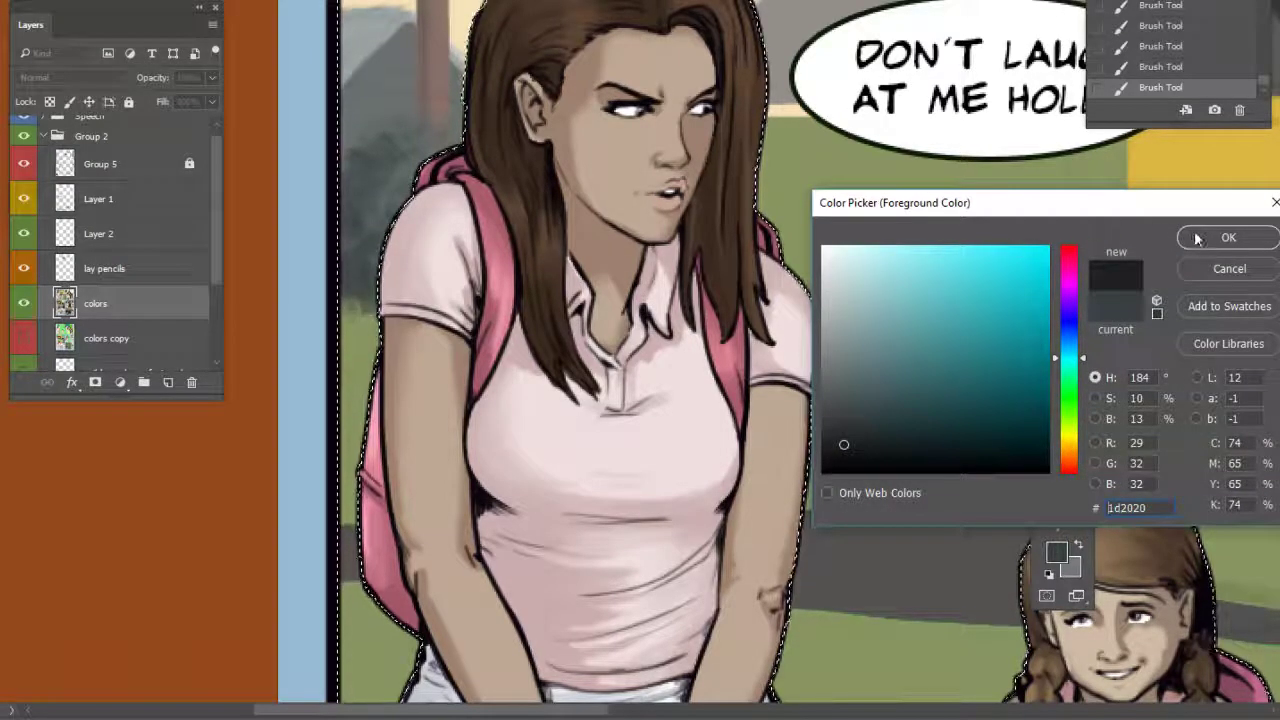
pyautogui.click(1226, 237)
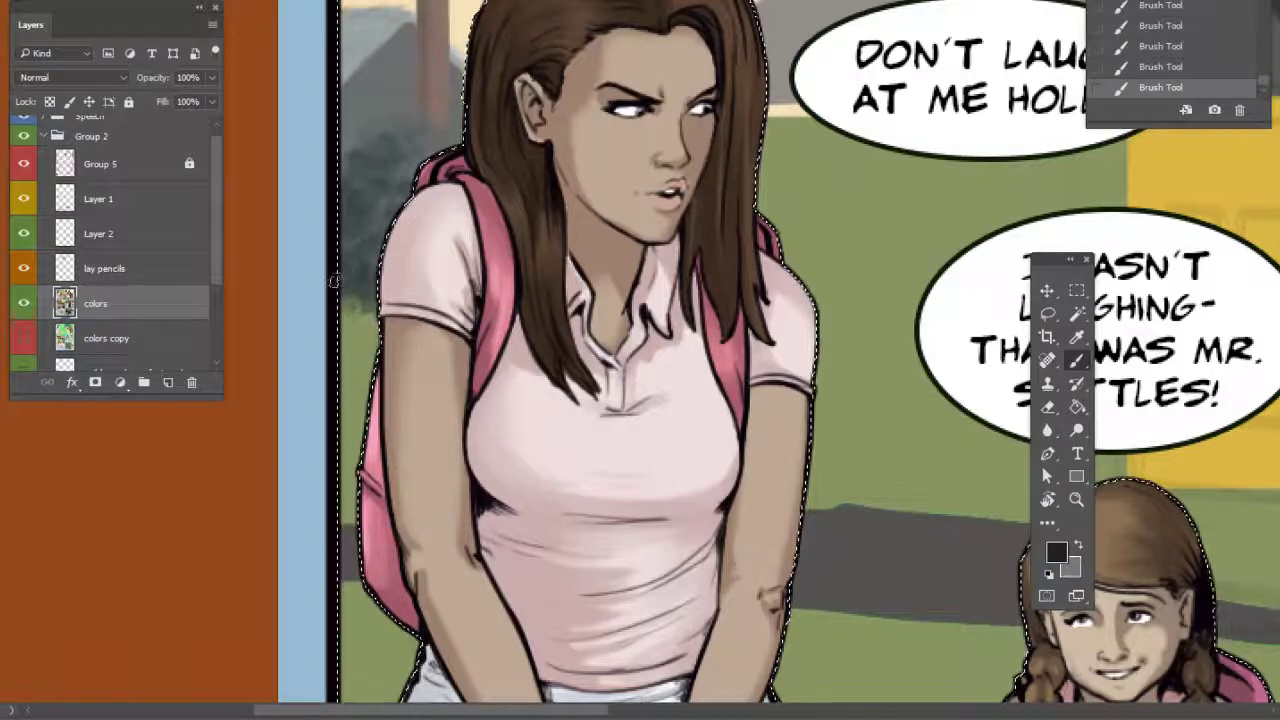
pyautogui.moveTo(750, 455)
pyautogui.mouseDown()
pyautogui.moveTo(646, 397)
pyautogui.moveTo(794, 448)
pyautogui.moveTo(812, 493)
pyautogui.mouseUp()
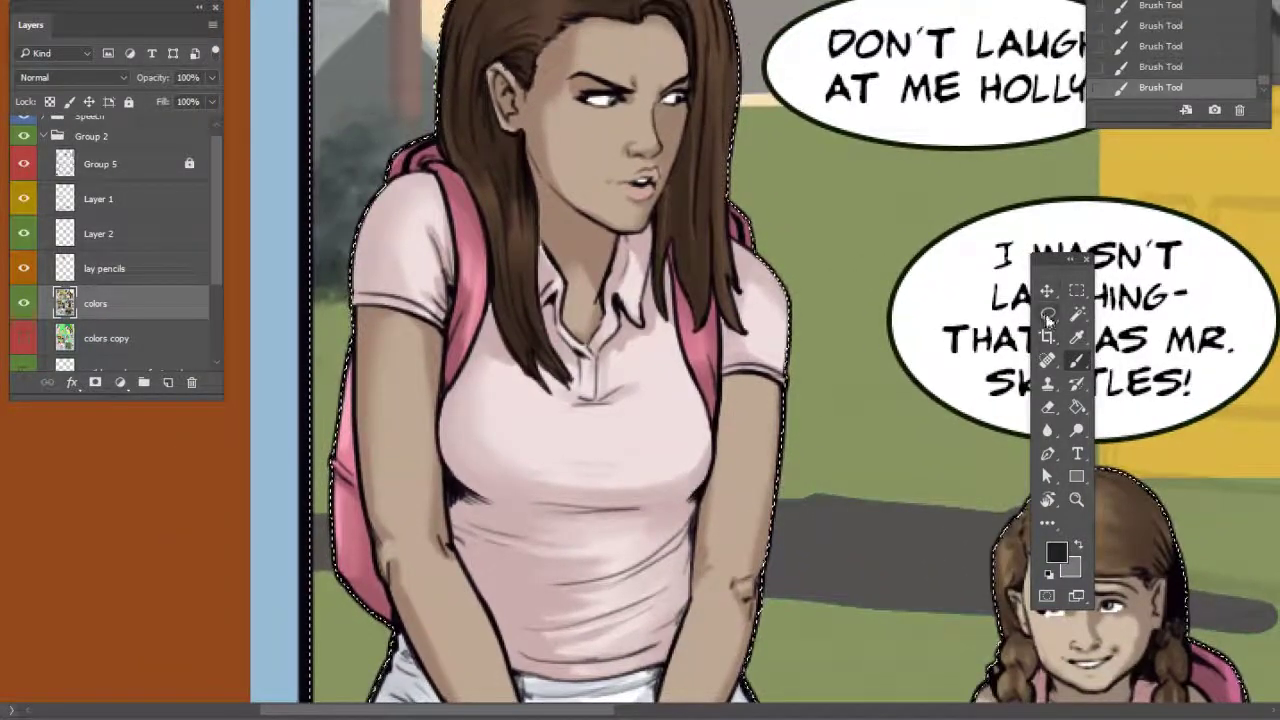
pyautogui.moveTo(308, 212); pyautogui.dragTo(548, 265)
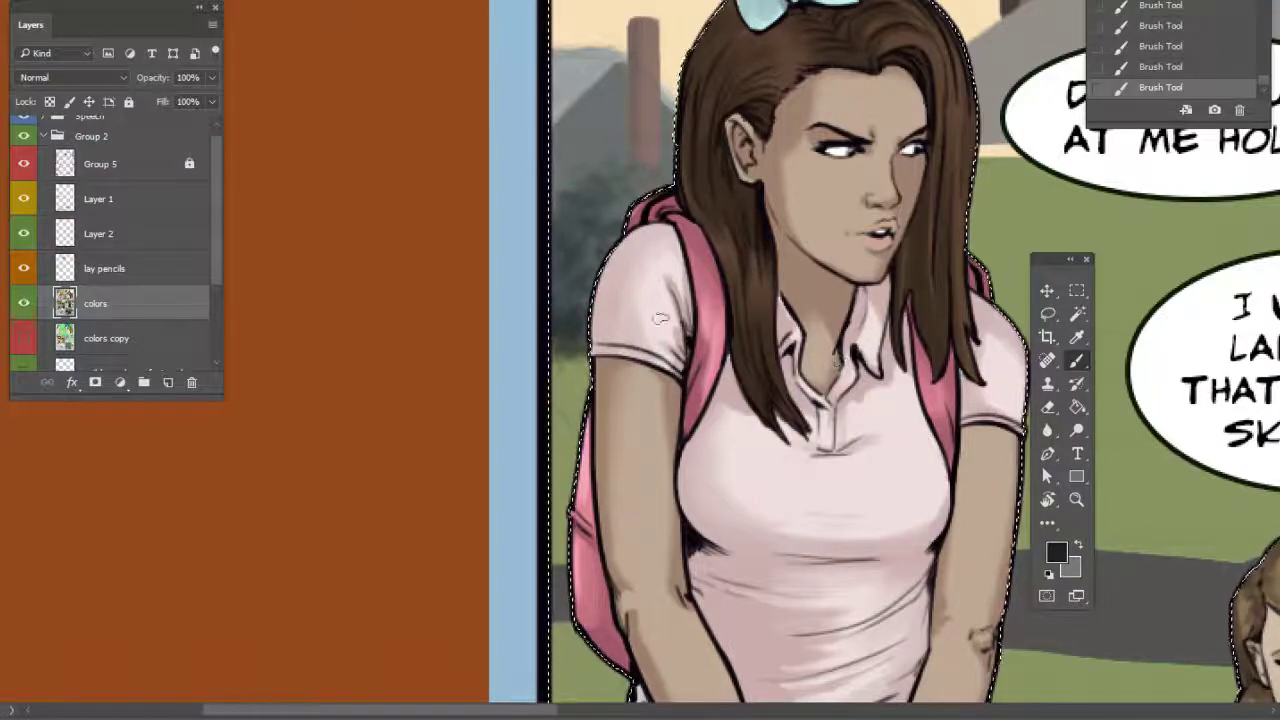
# Change the foreground colour to light grey b8baba
pyautogui.rightClick(686, 290)
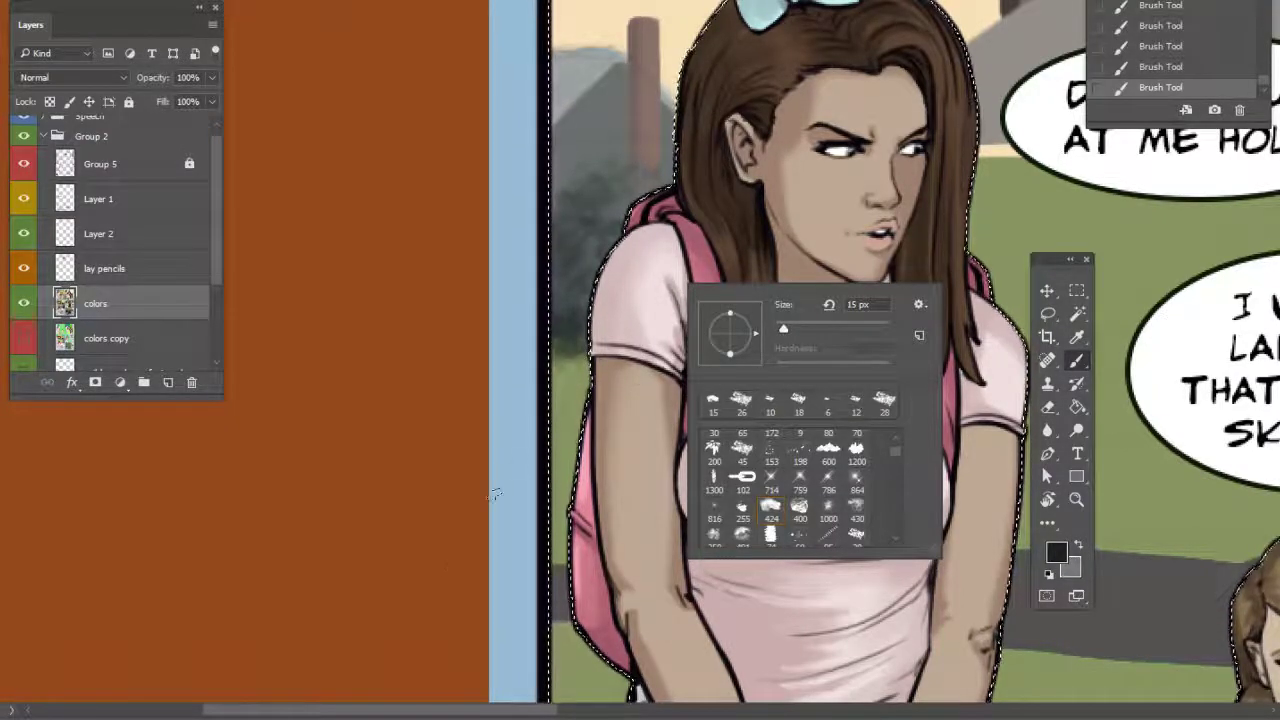
pyautogui.click(1057, 552)
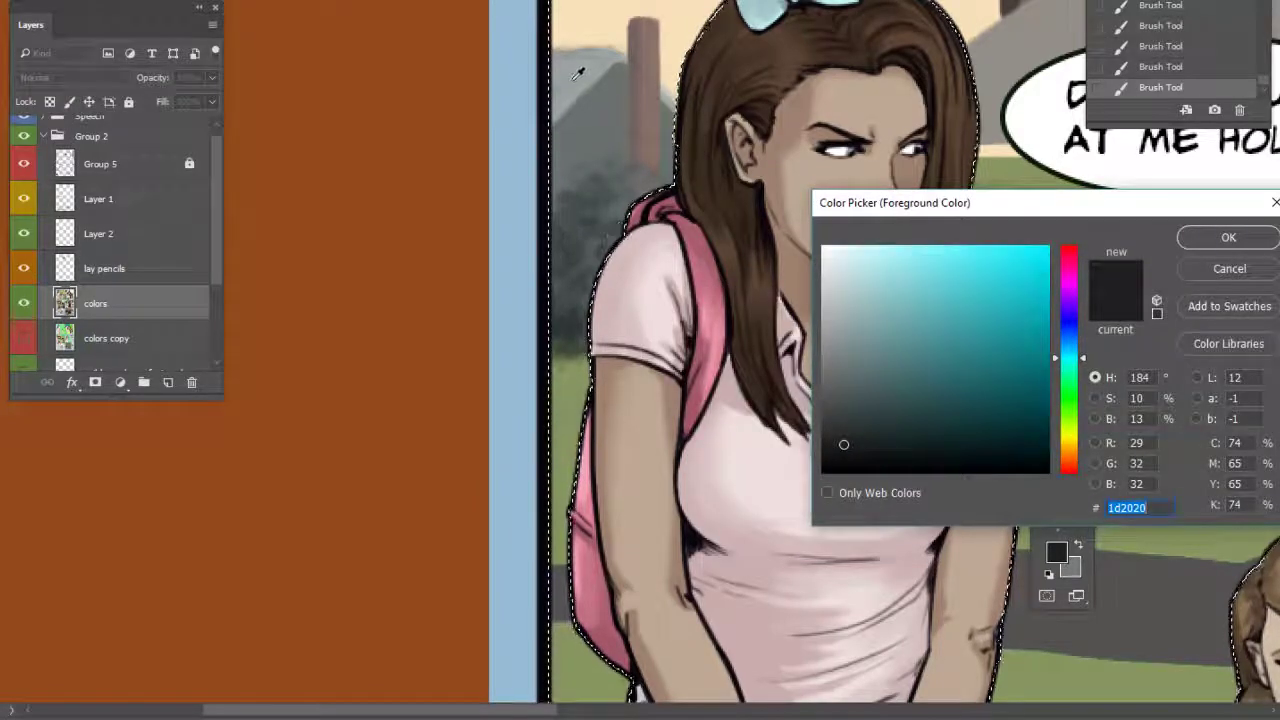
pyautogui.click(573, 79)
pyautogui.click(824, 306)
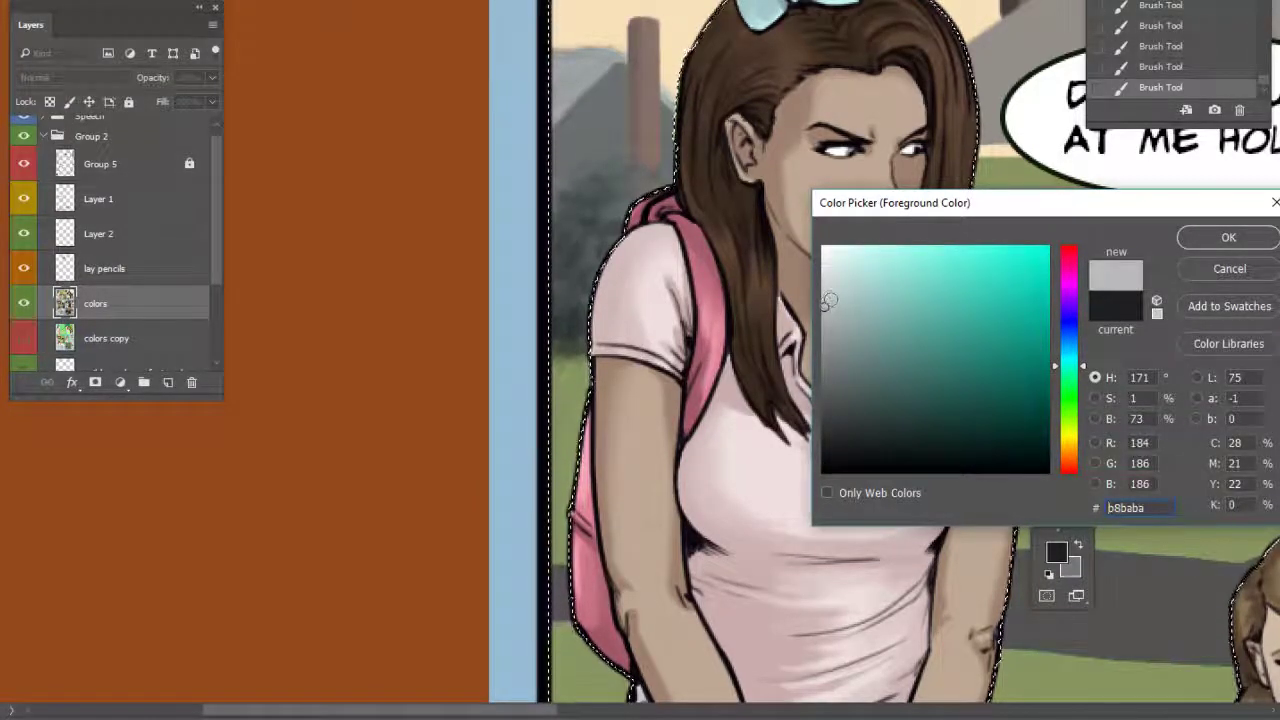
pyautogui.click(1220, 243)
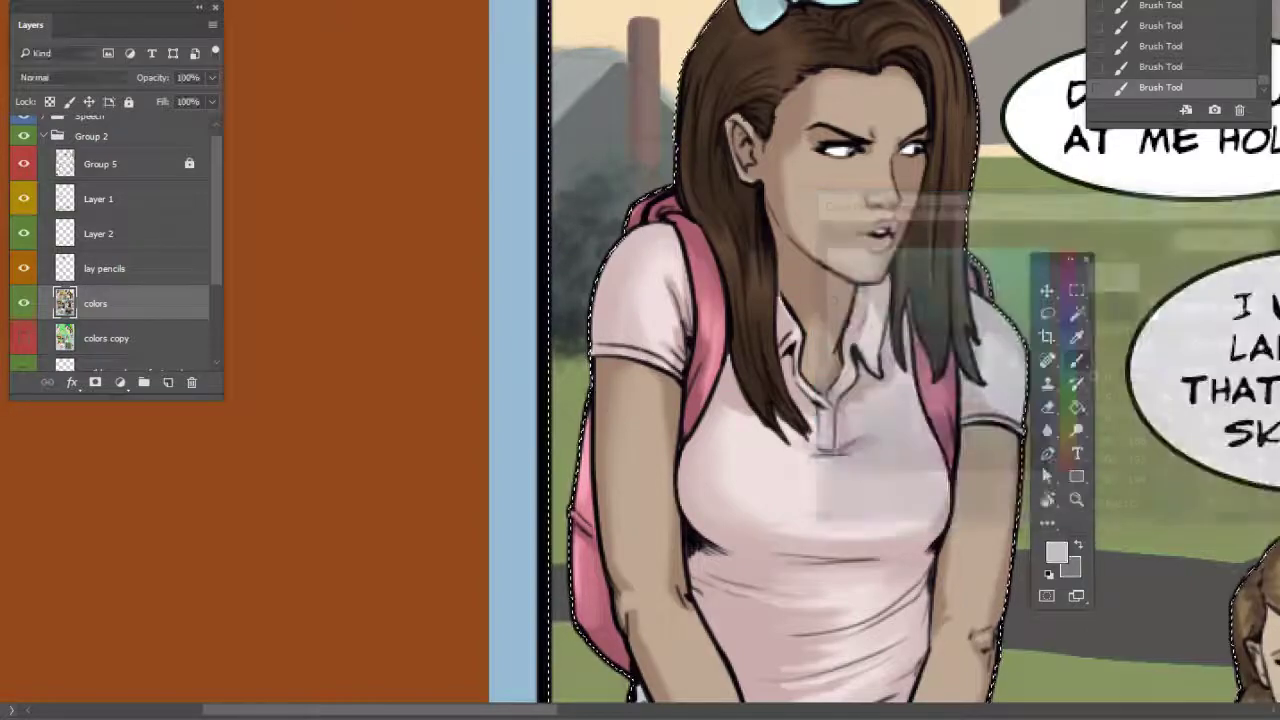
# Choose the 80 px textured brush preset, reduce its size and paint a light grey path beside the girl's backpack
pyautogui.rightClick(608, 395)
pyautogui.moveTo(817, 567); pyautogui.dragTo(817, 554)
pyautogui.click(751, 579)
pyautogui.moveTo(737, 440); pyautogui.dragTo(724, 440)
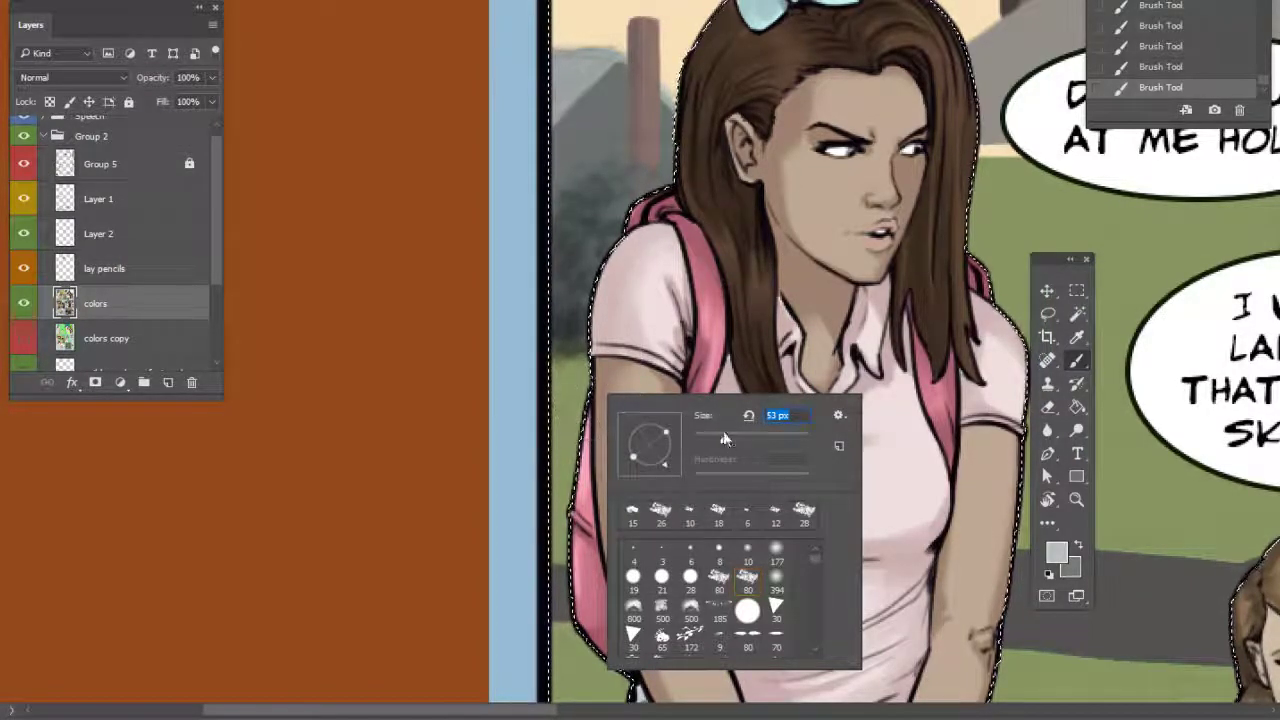
pyautogui.press('Return')
pyautogui.moveTo(548, 430)
pyautogui.mouseDown()
pyautogui.moveTo(578, 400)
pyautogui.moveTo(564, 462)
pyautogui.moveTo(562, 444)
pyautogui.moveTo(600, 400)
pyautogui.moveTo(584, 376)
pyautogui.mouseUp()
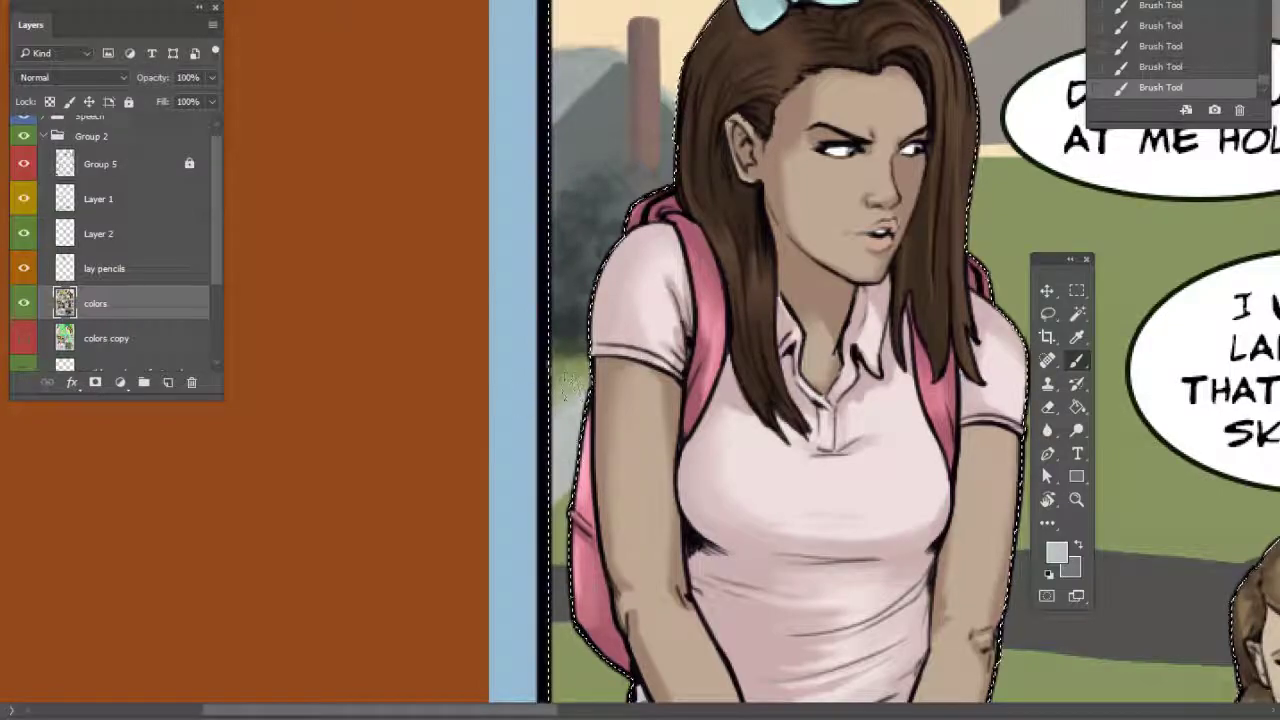
# Sample the green above the light grey path, shift it to a dark olive and dab foliage at the path's upper edge
pyautogui.keyDown('alt'); pyautogui.click(578, 369); pyautogui.keyUp('alt')
pyautogui.keyDown('alt'); pyautogui.click(577, 370); pyautogui.keyUp('alt')
pyautogui.click(1060, 555)
pyautogui.click(880, 398)
pyautogui.click(1228, 237)
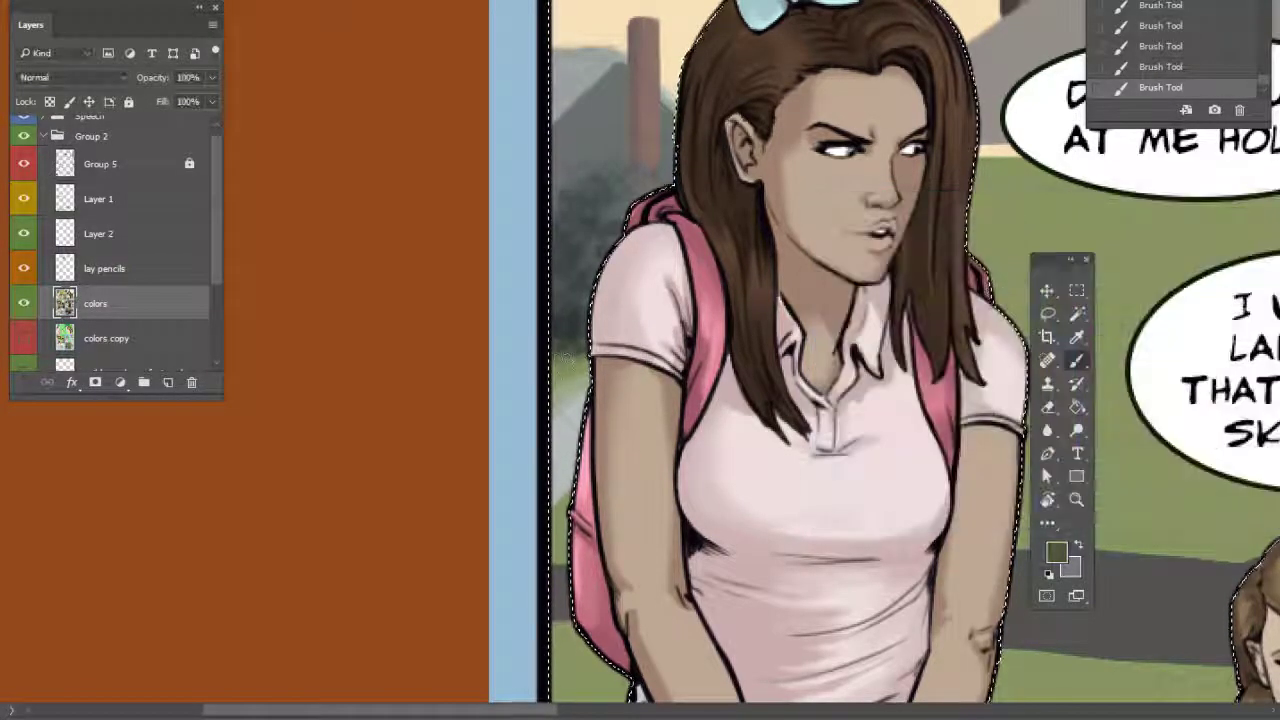
pyautogui.moveTo(580, 375); pyautogui.dragTo(588, 363)
# Sample the path's light grey, darken the foreground colour to 8b908c and shade the path beside the backpack
pyautogui.keyDown('alt'); pyautogui.click(543, 414); pyautogui.keyUp('alt')
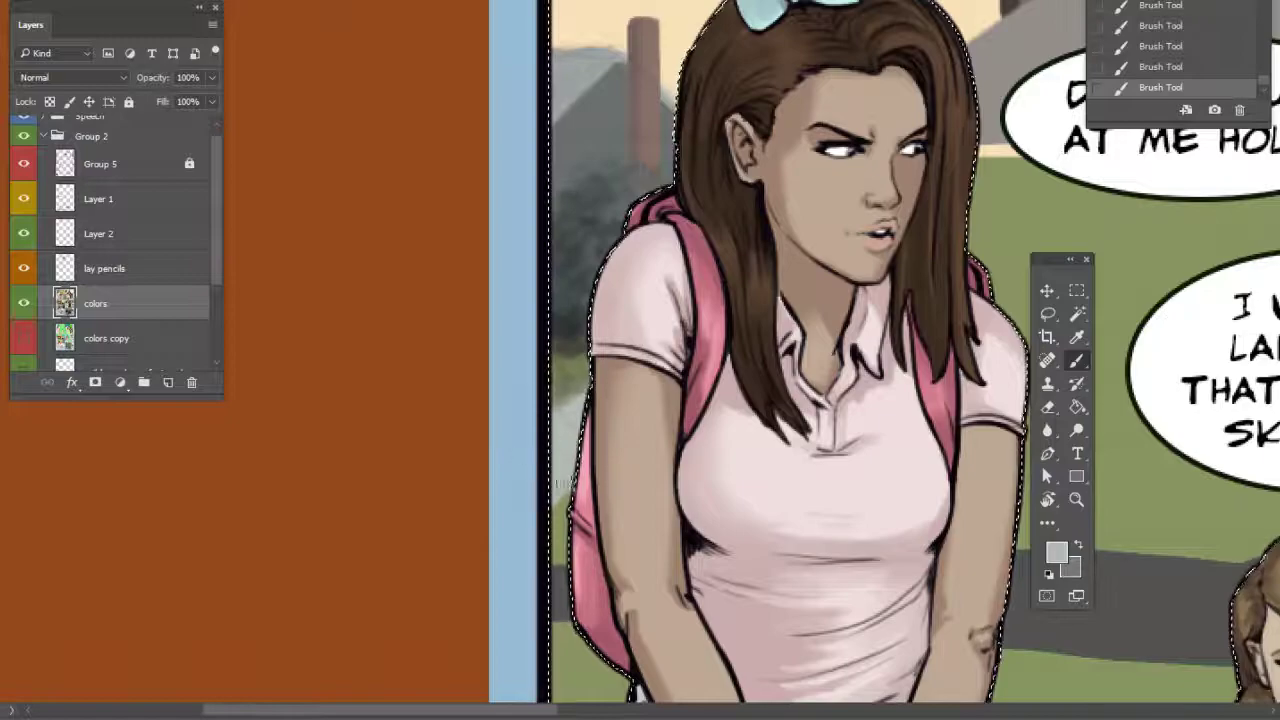
pyautogui.click(1056, 552)
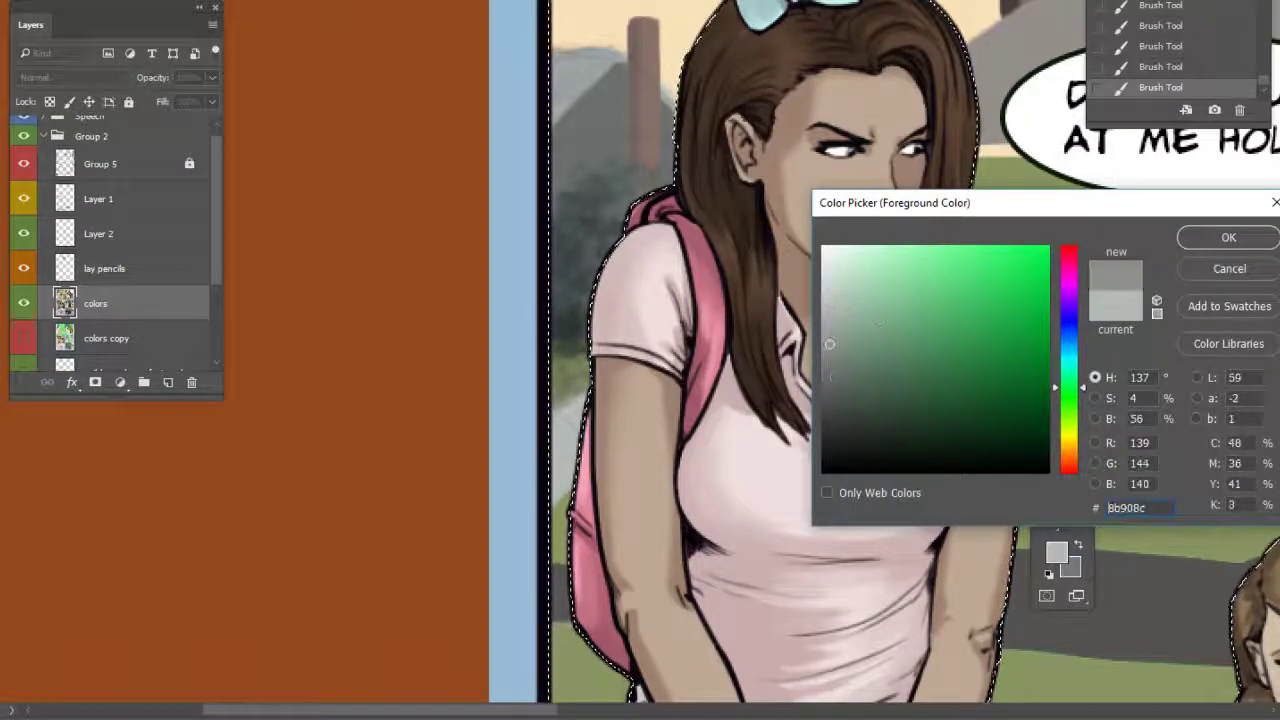
pyautogui.press('Return')
pyautogui.moveTo(580, 398)
pyautogui.mouseDown()
pyautogui.moveTo(533, 442)
pyautogui.moveTo(538, 488)
pyautogui.mouseUp()
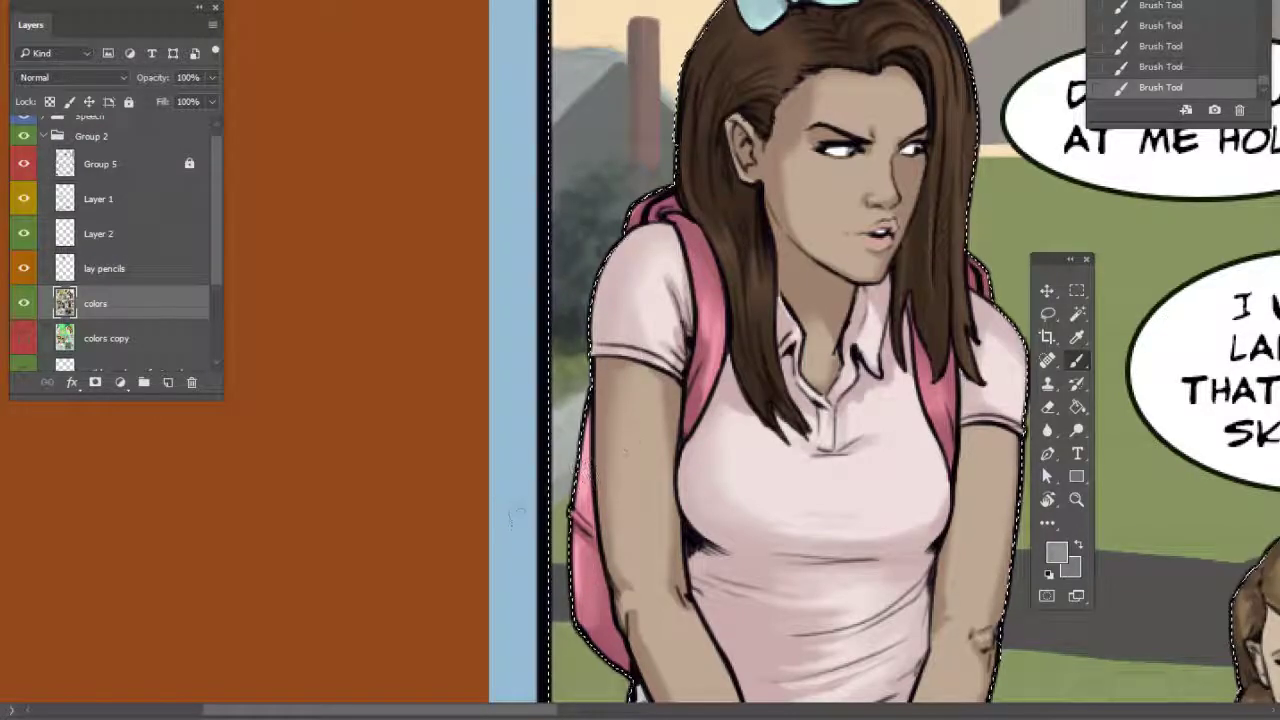
# Sample the path's grey and paint a sidewalk strip along the upper edge of the dark road between the two girls
pyautogui.moveTo(724, 478); pyautogui.dragTo(591, 441)
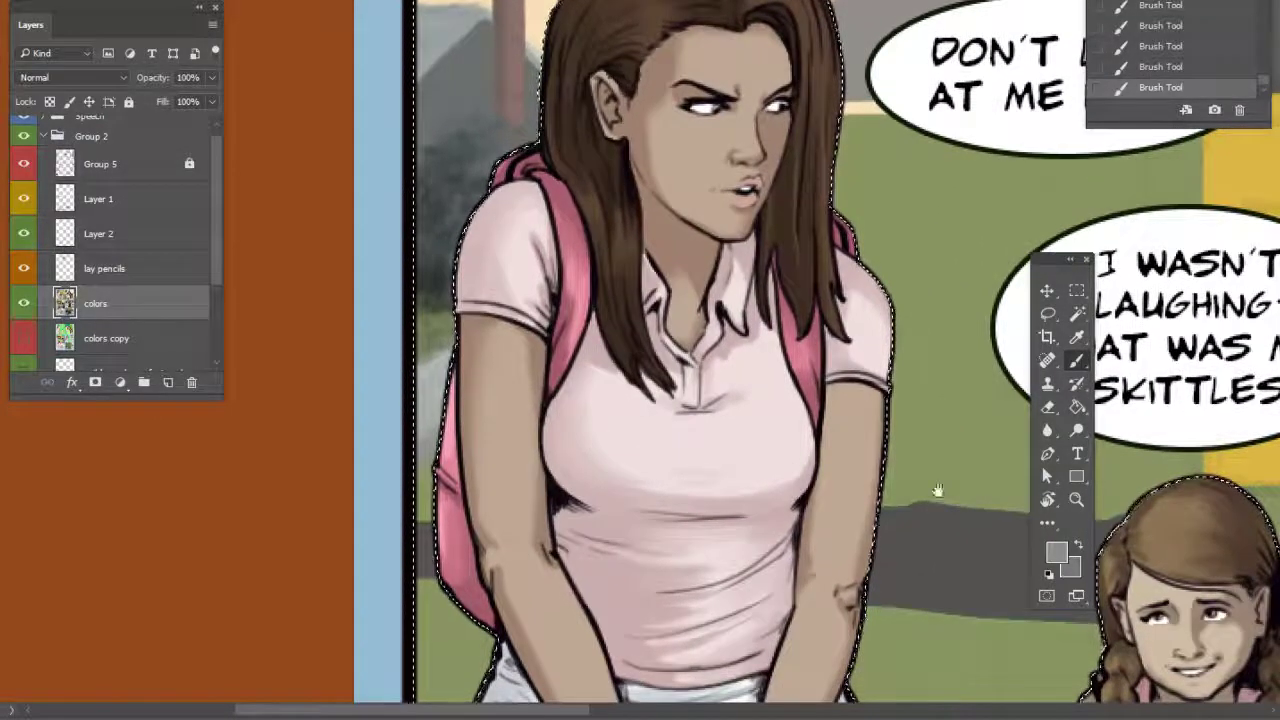
pyautogui.hscroll(2, 846, 443)
pyautogui.scroll(-2, 846, 443)
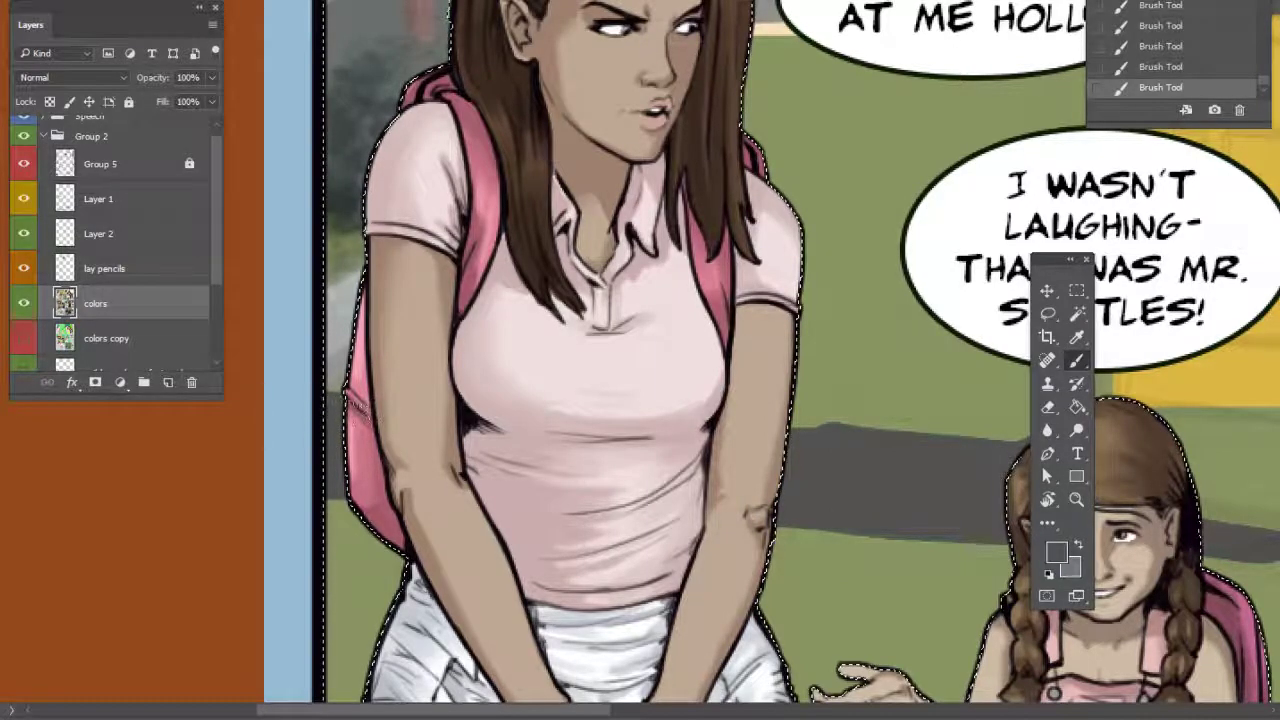
pyautogui.keyDown('alt'); pyautogui.click(340, 366); pyautogui.keyUp('alt')
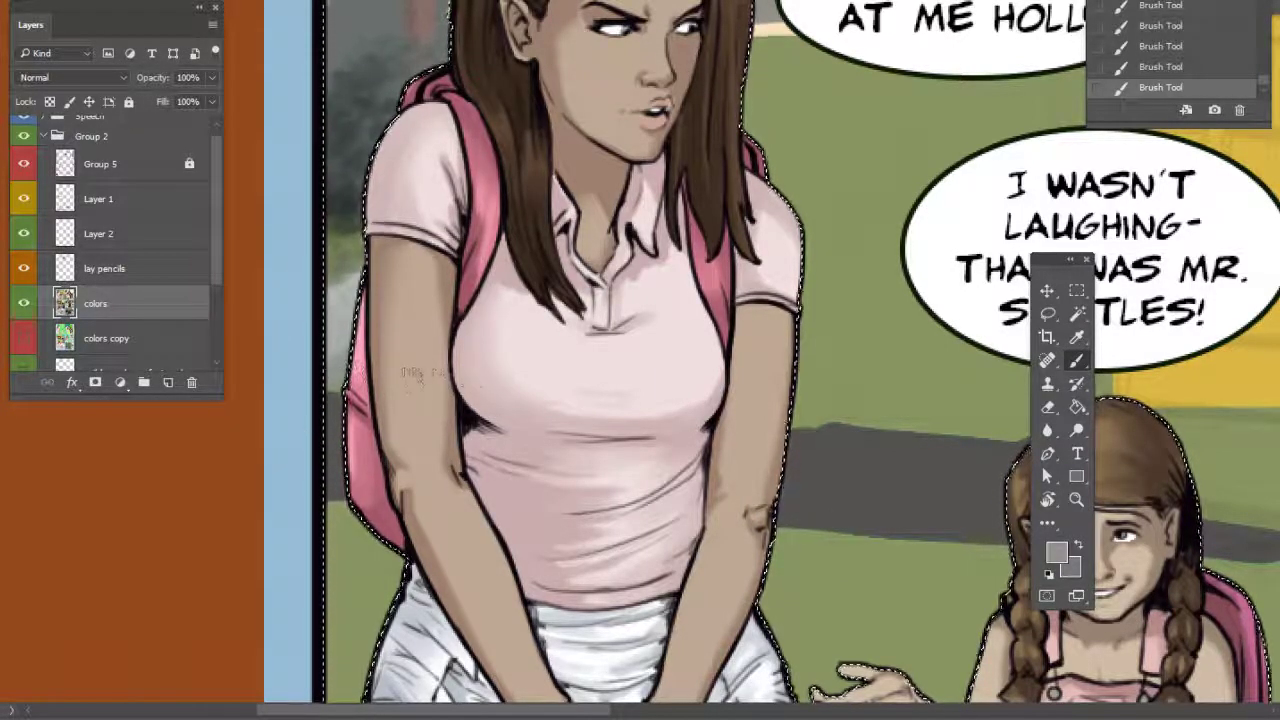
pyautogui.hscroll(6, 424, 374)
pyautogui.scroll(-1, 424, 374)
pyautogui.moveTo(682, 388)
pyautogui.mouseDown()
pyautogui.moveTo(778, 396)
pyautogui.moveTo(540, 396)
pyautogui.mouseUp()
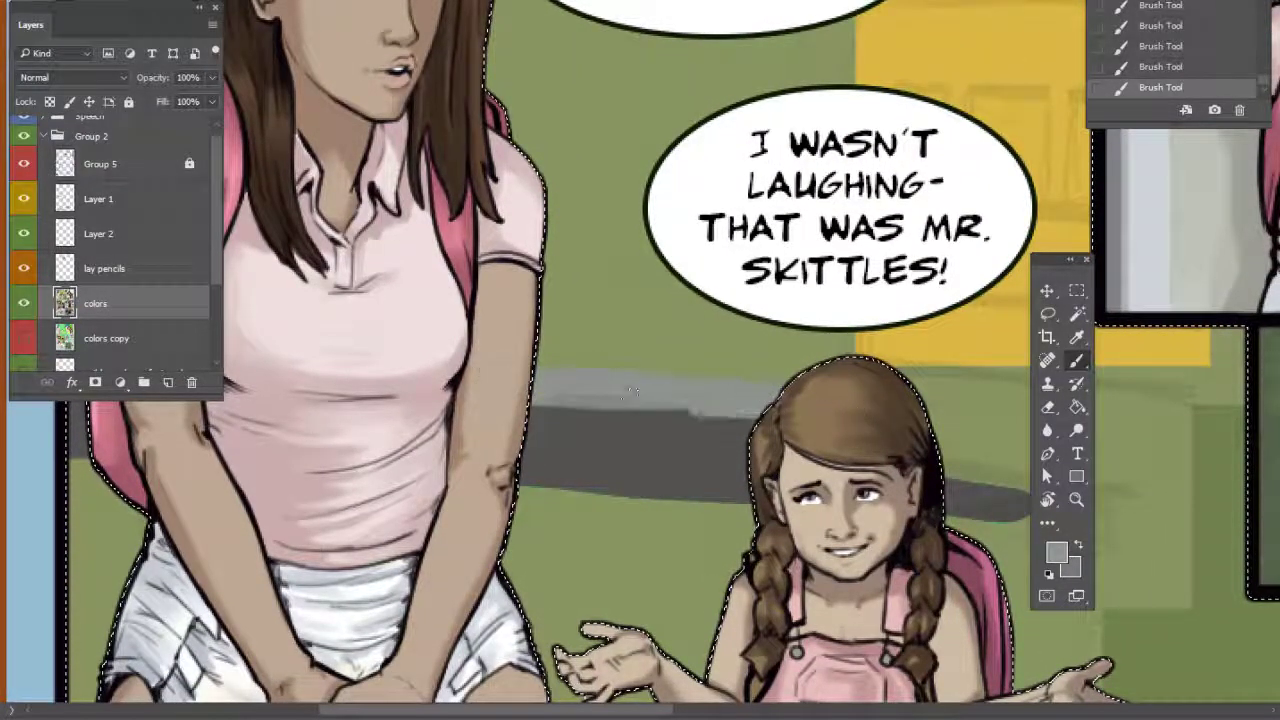
# Straighten the boundary between the grey sidewalk strip and the road with dark grey strokes between the two girls
pyautogui.hscroll(5, 756, 455)
pyautogui.scroll(-1, 756, 455)
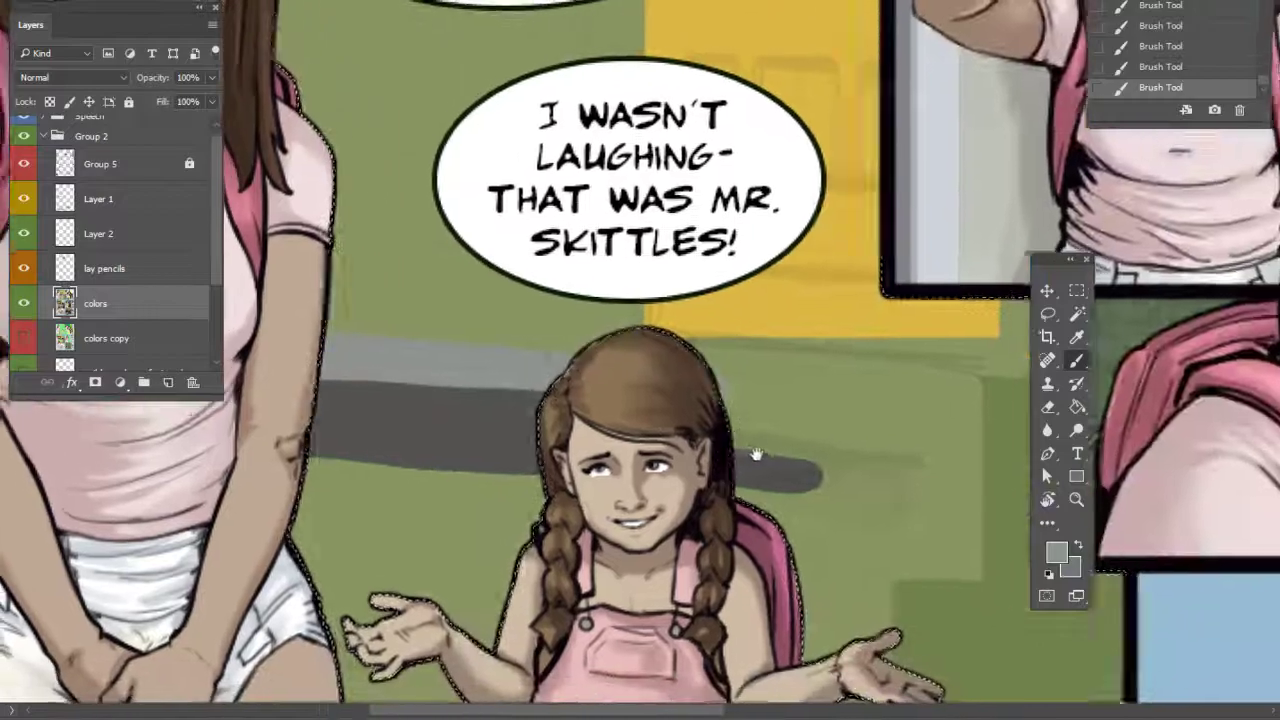
pyautogui.moveTo(756, 455); pyautogui.dragTo(857, 451)
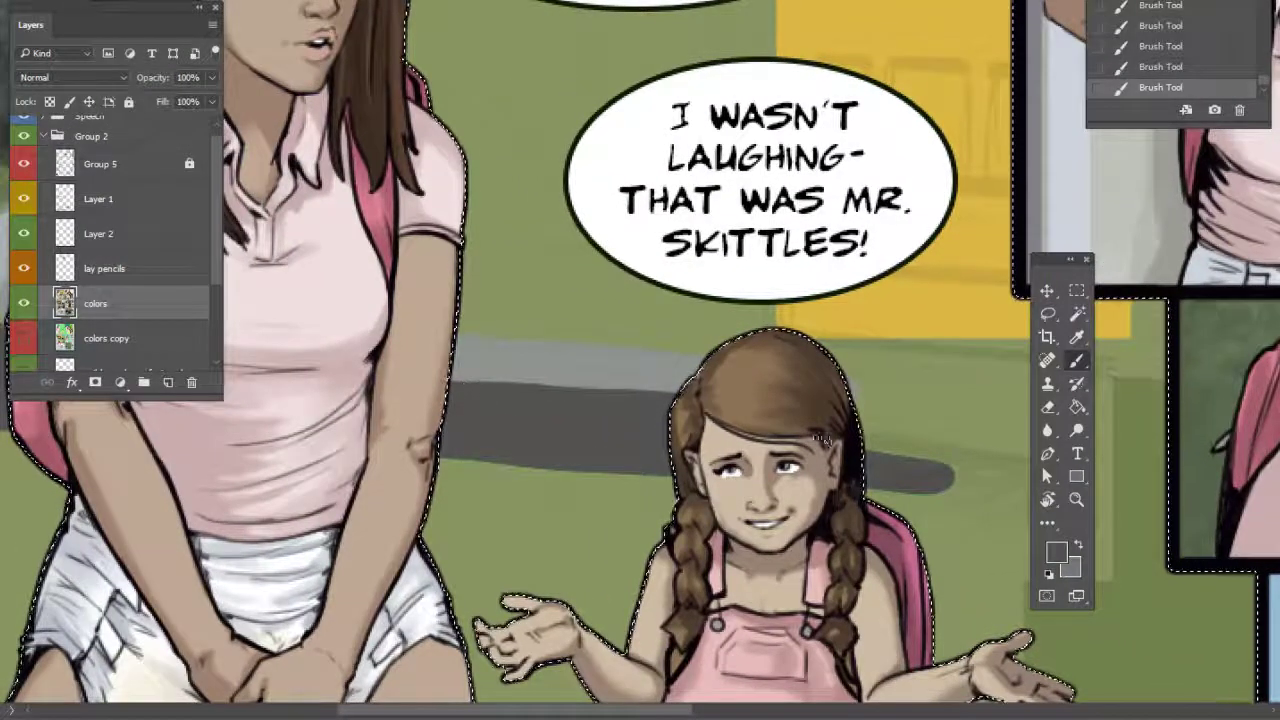
pyautogui.hotkey('ctrl', '-')
pyautogui.hotkey('ctrl', '-')
pyautogui.click(1048, 500)
pyautogui.moveTo(965, 508); pyautogui.dragTo(920, 362)
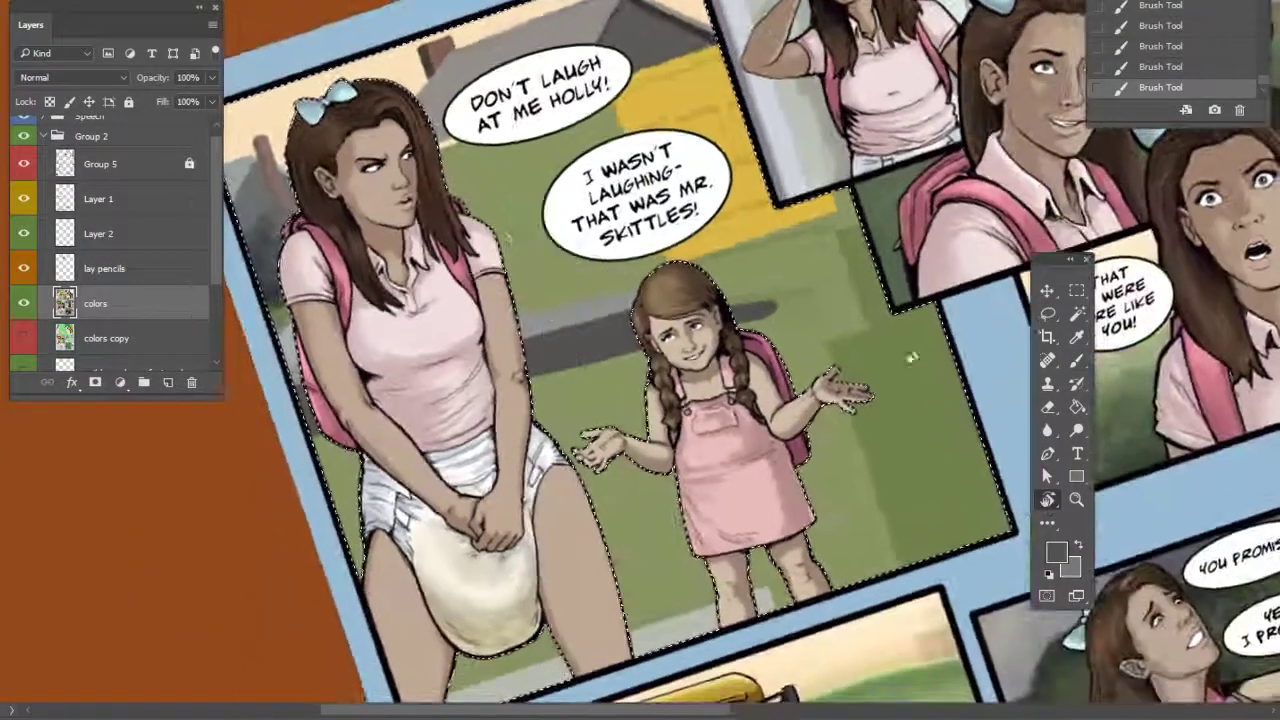
pyautogui.click(1077, 362)
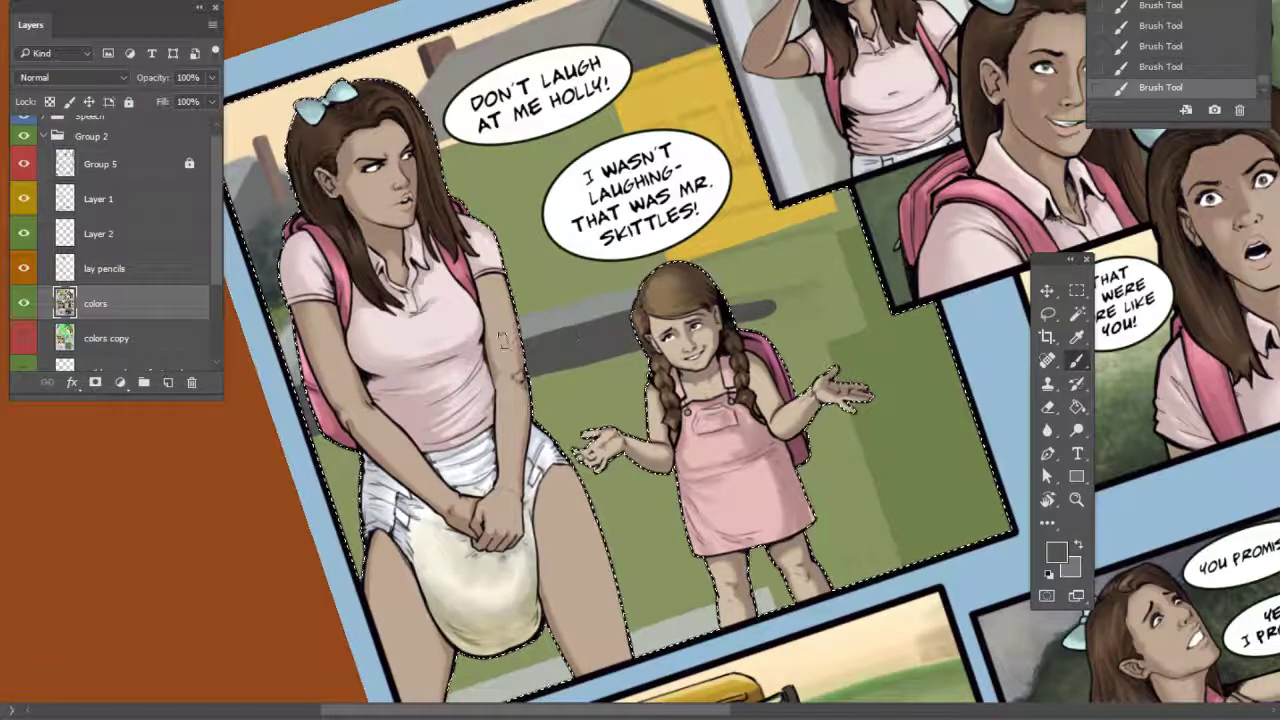
pyautogui.moveTo(503, 341); pyautogui.dragTo(648, 300)
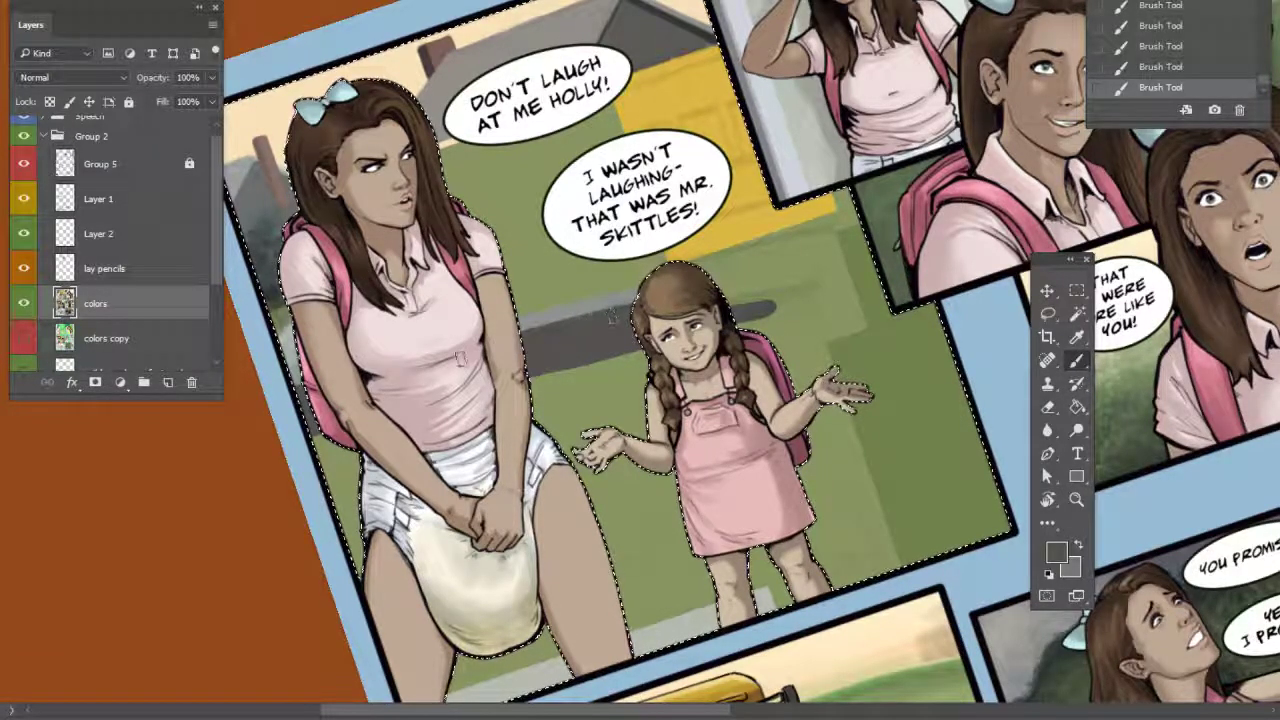
pyautogui.moveTo(567, 352); pyautogui.dragTo(647, 437)
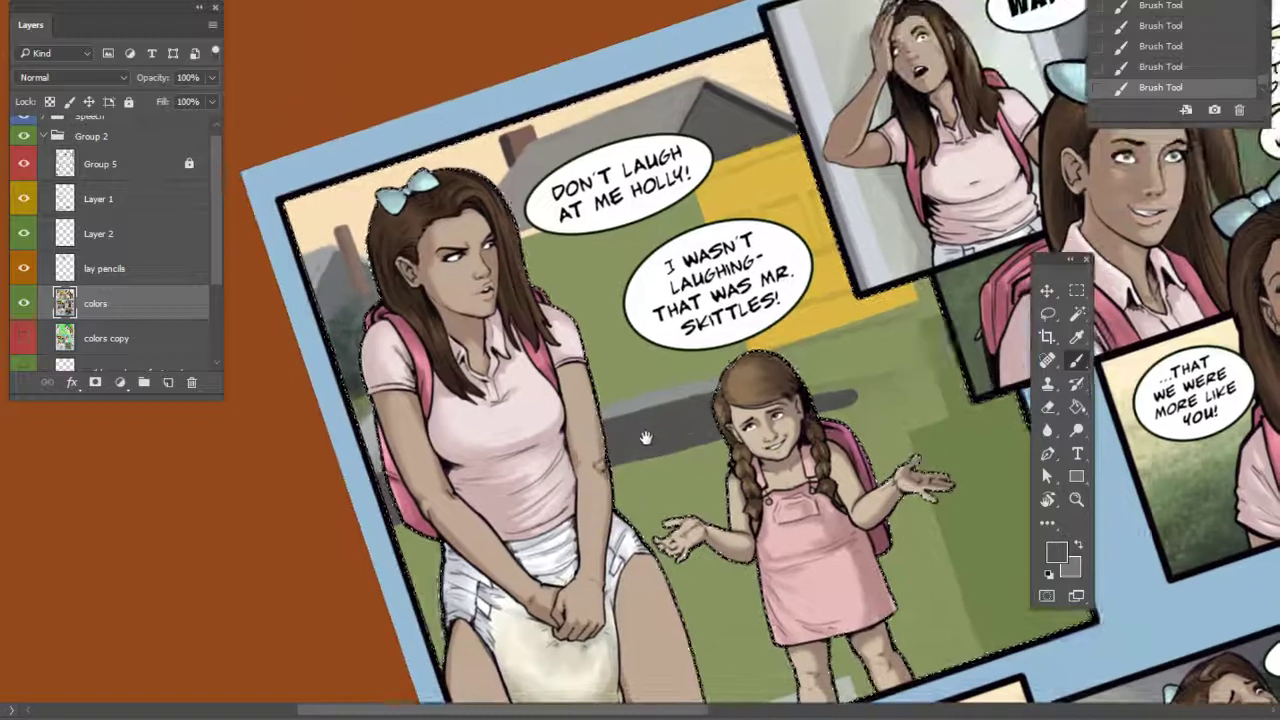
pyautogui.click(1048, 503)
pyautogui.moveTo(918, 471); pyautogui.dragTo(825, 567)
pyautogui.click(1076, 362)
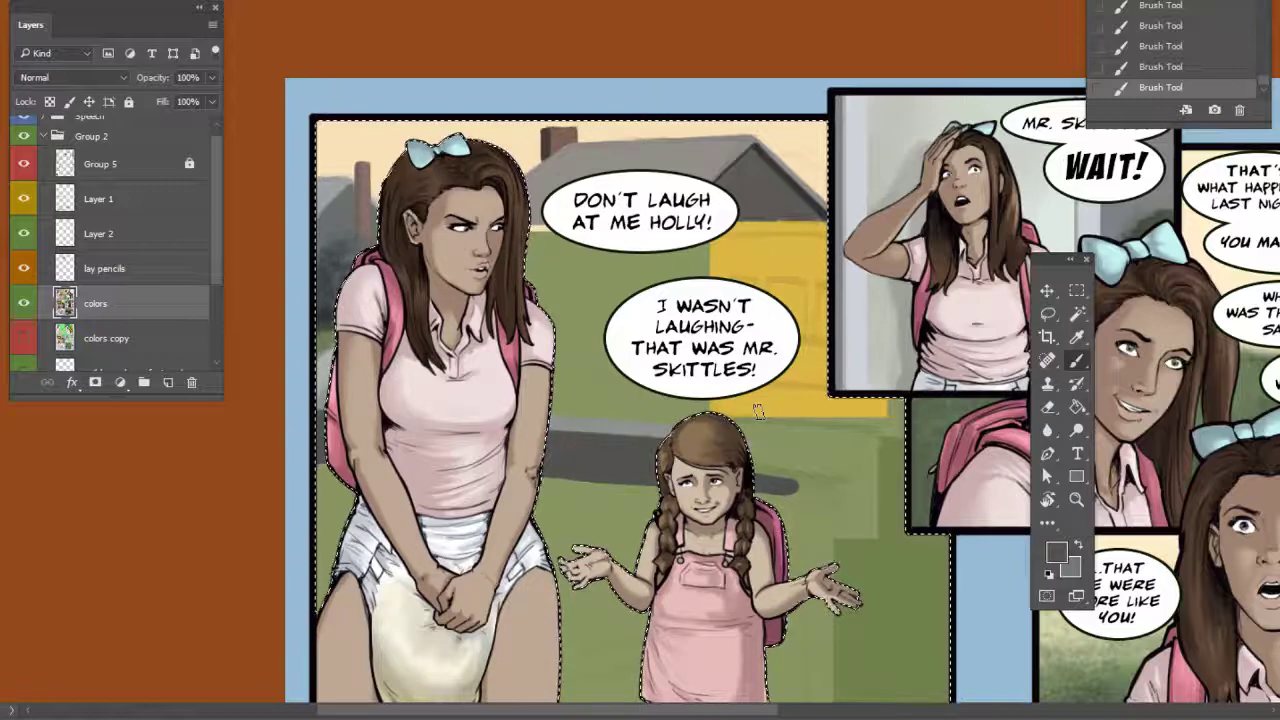
# Sample the roof's dark grey and paint a shadow line under the eave between the older girl's hair and the upper speech balloon
pyautogui.hotkey('ctrl', '+')
pyautogui.hotkey('ctrl', '+')
pyautogui.moveTo(740, 452); pyautogui.dragTo(675, 384)
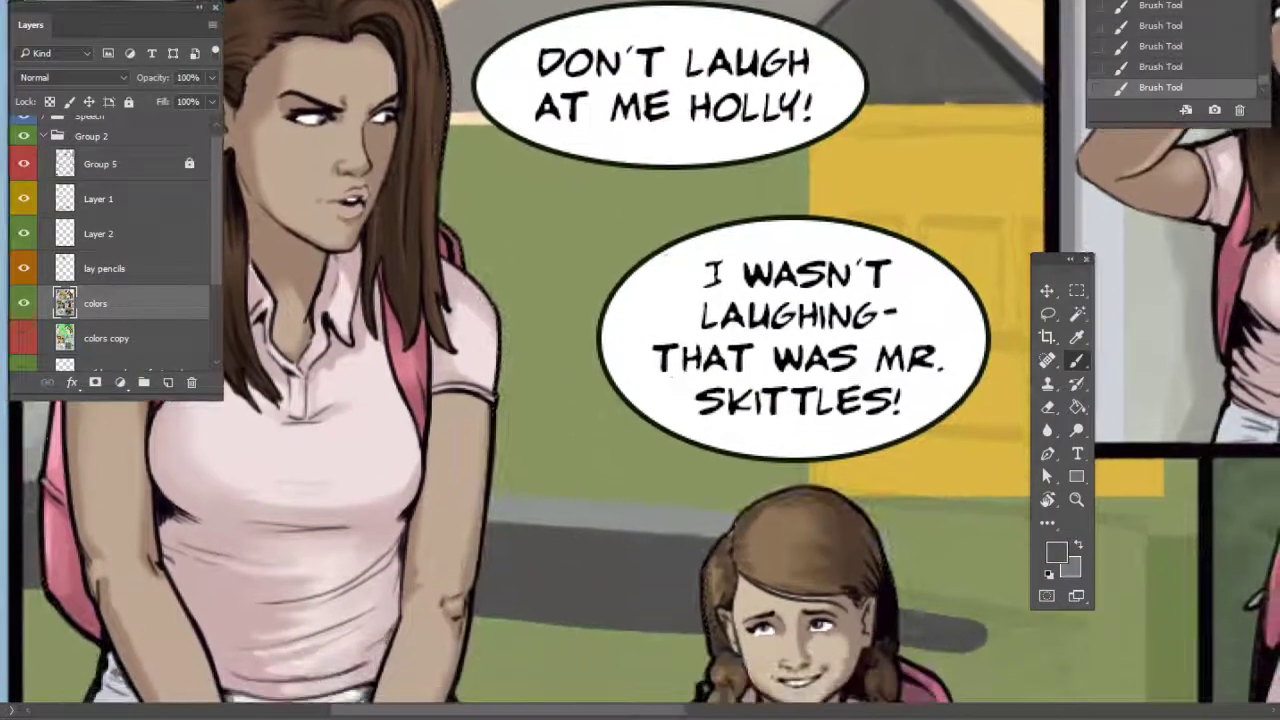
pyautogui.moveTo(697, 308); pyautogui.dragTo(680, 354)
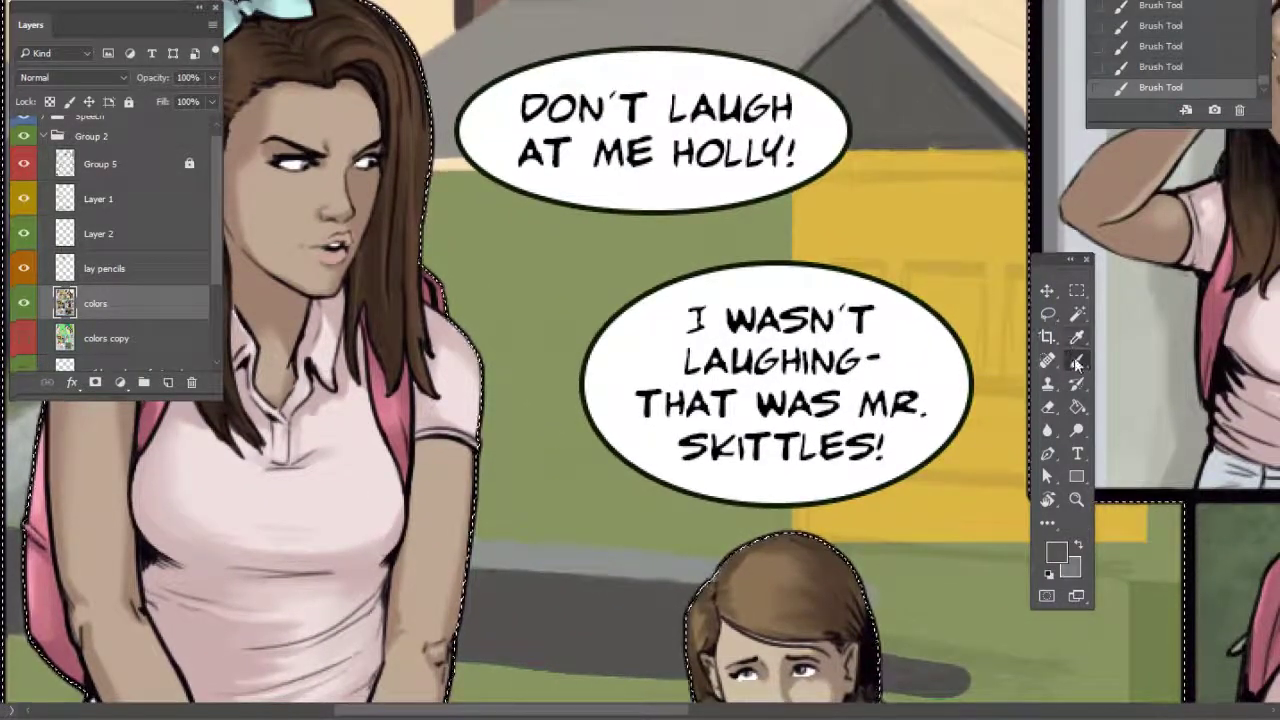
pyautogui.moveTo(814, 246); pyautogui.dragTo(805, 329)
pyautogui.keyDown('alt'); pyautogui.click(932, 136); pyautogui.keyUp('alt')
pyautogui.rightClick(562, 272)
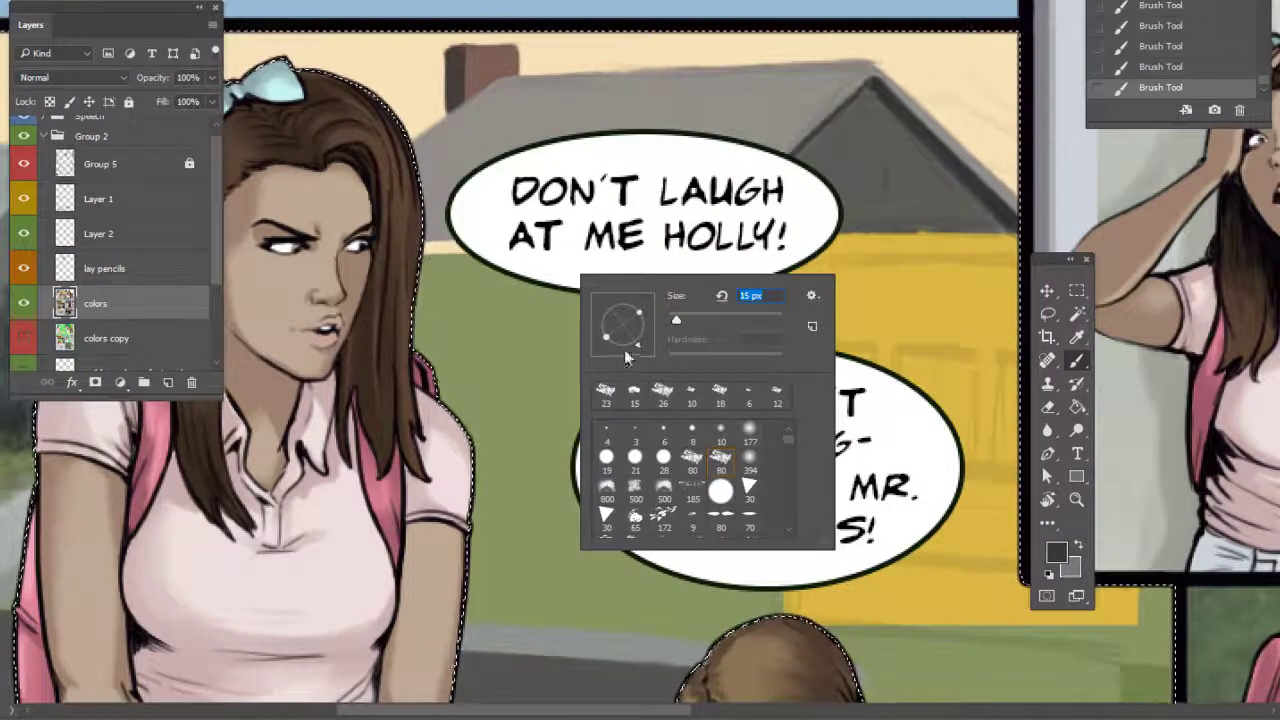
pyautogui.press('Return')
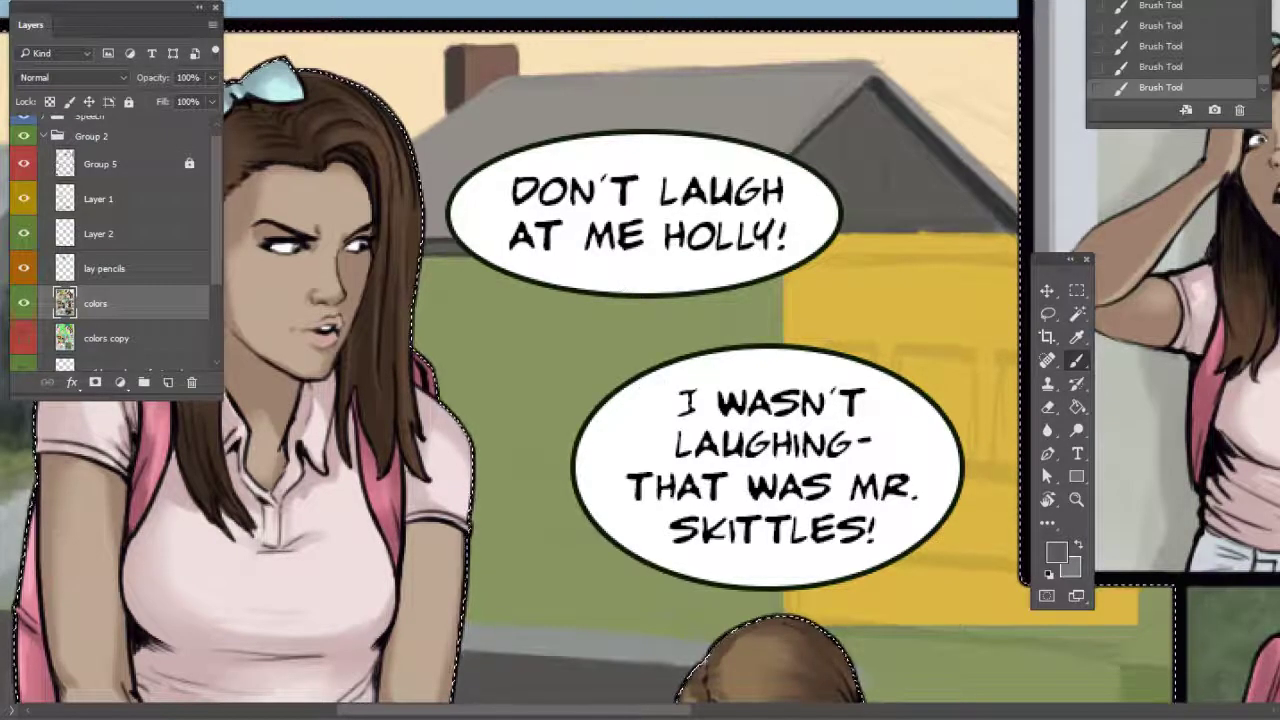
pyautogui.hotkey('ctrl', 'z')
pyautogui.moveTo(413, 238); pyautogui.dragTo(556, 232)
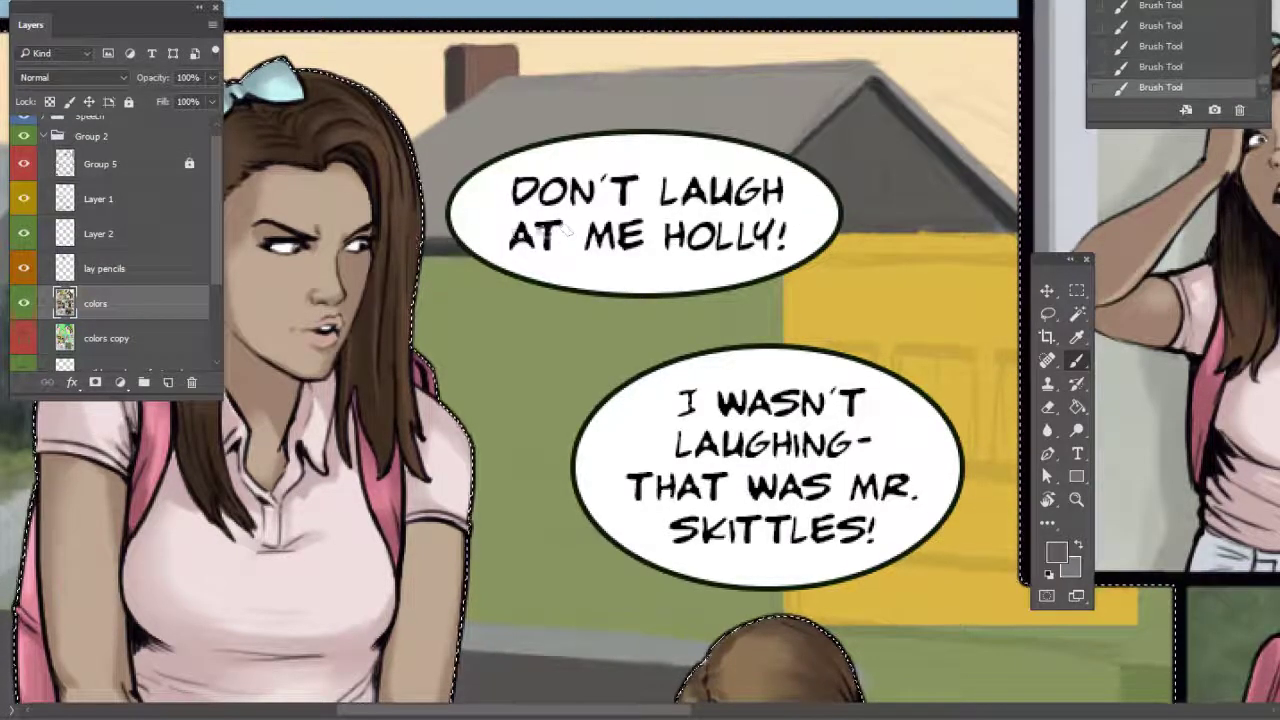
# Sample the background's yellow and repaint the yellow block's outer edge with a rounded corner above and below the lower speech balloon
pyautogui.moveTo(839, 391); pyautogui.dragTo(874, 349)
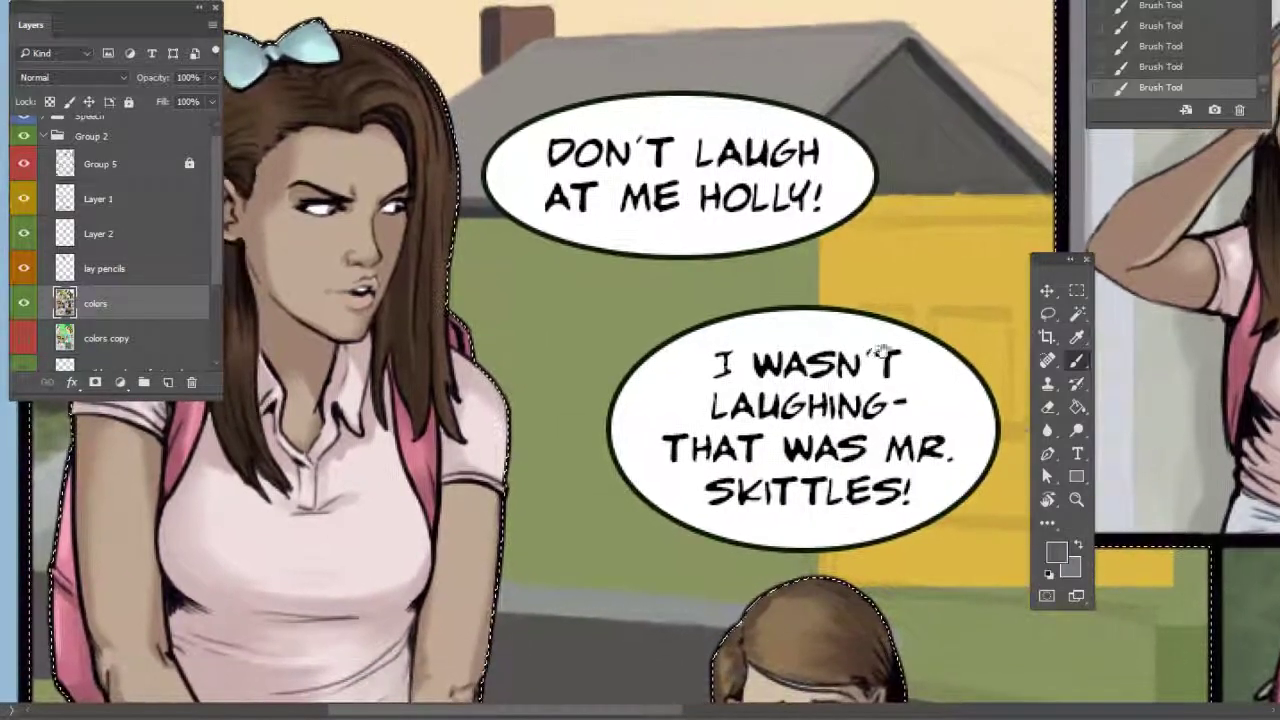
pyautogui.moveTo(873, 436); pyautogui.dragTo(873, 396)
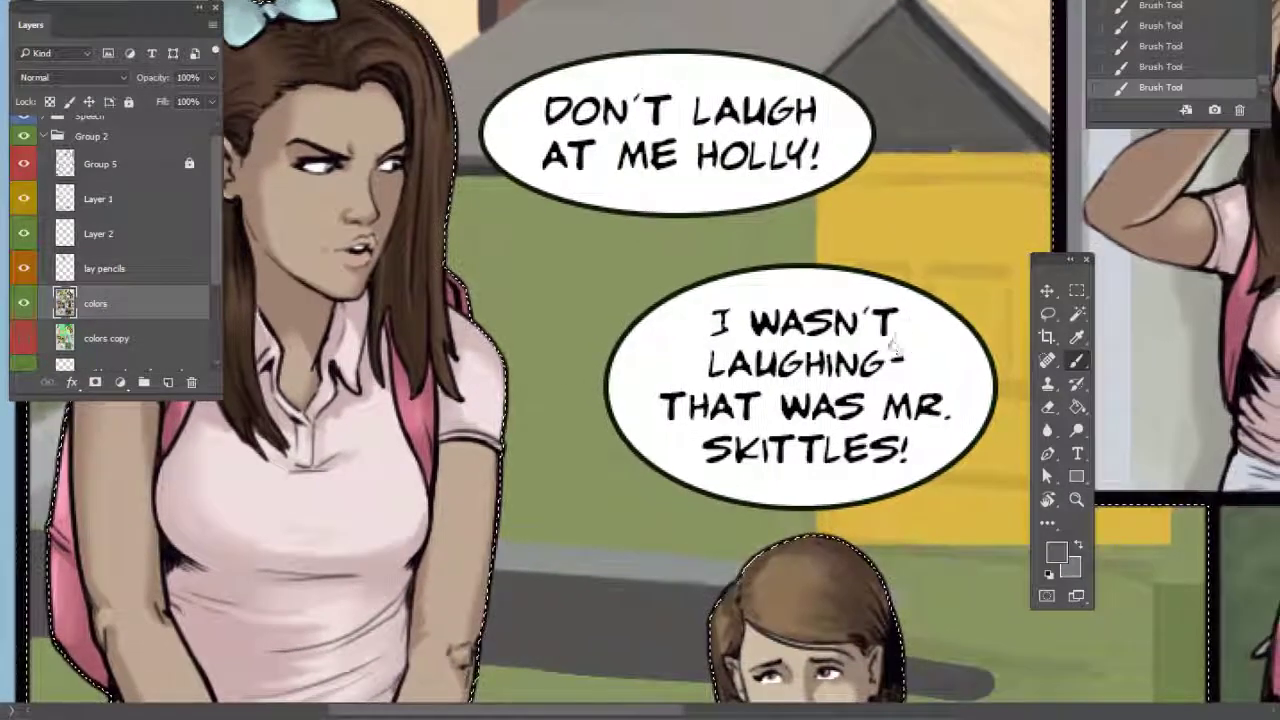
pyautogui.hotkey('ctrl', '-')
pyautogui.hotkey('ctrl', '-')
pyautogui.keyDown('alt'); pyautogui.click(716, 240); pyautogui.keyUp('alt')
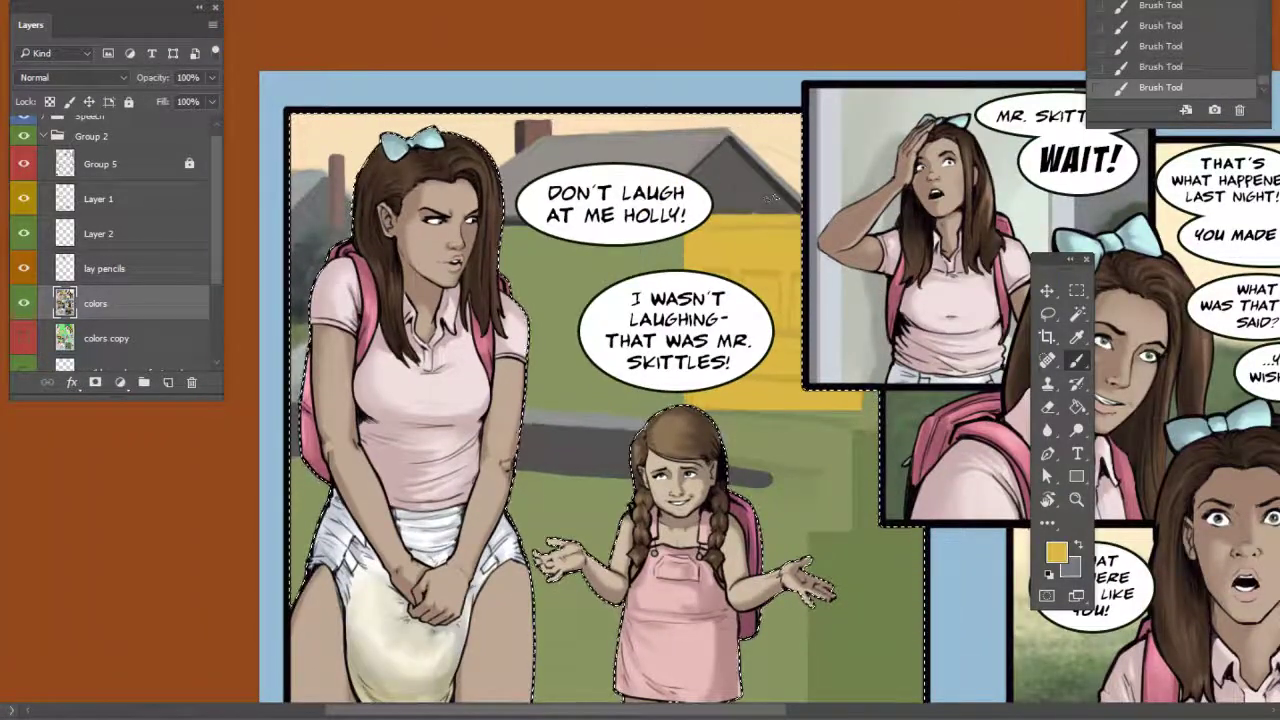
pyautogui.hotkey('ctrl', '+')
pyautogui.hotkey('ctrl', '+')
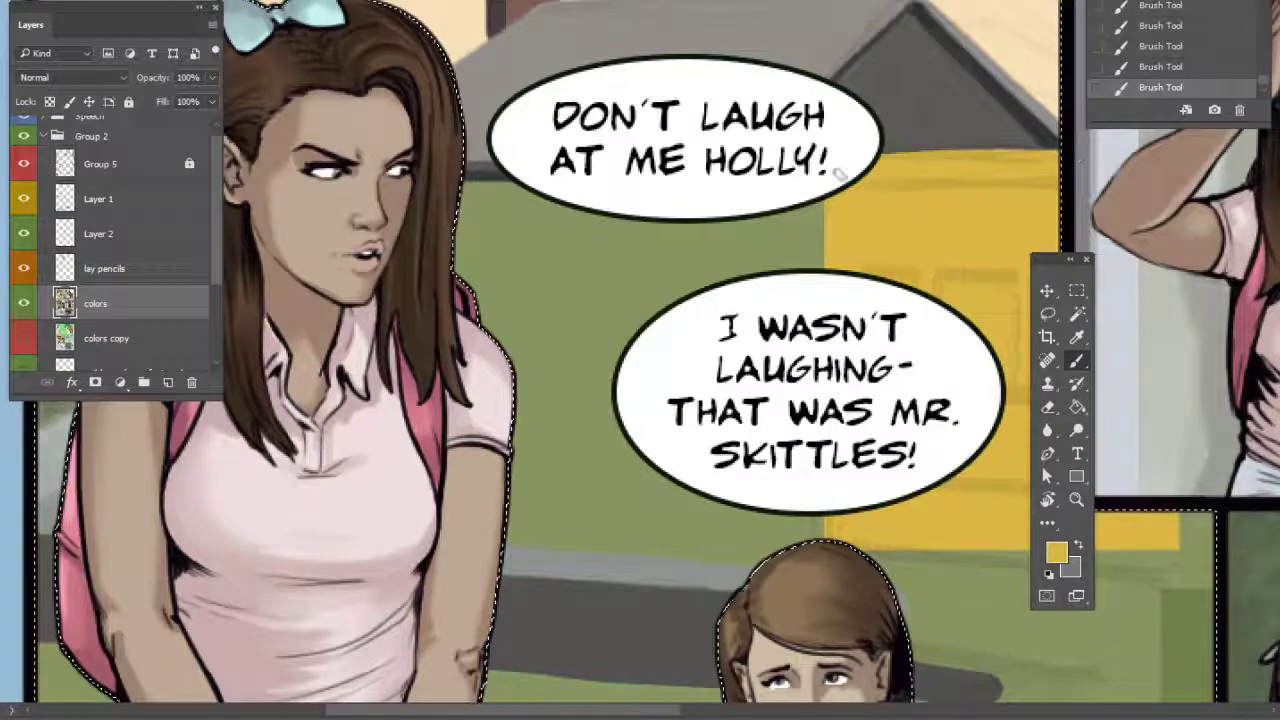
pyautogui.moveTo(782, 196)
pyautogui.mouseDown()
pyautogui.moveTo(789, 338)
pyautogui.moveTo(810, 198)
pyautogui.mouseUp()
pyautogui.moveTo(826, 316); pyautogui.dragTo(687, 283)
pyautogui.moveTo(645, 175)
pyautogui.mouseDown()
pyautogui.moveTo(651, 466)
pyautogui.moveTo(651, 443)
pyautogui.moveTo(672, 495)
pyautogui.moveTo(650, 490)
pyautogui.moveTo(653, 511)
pyautogui.mouseUp()
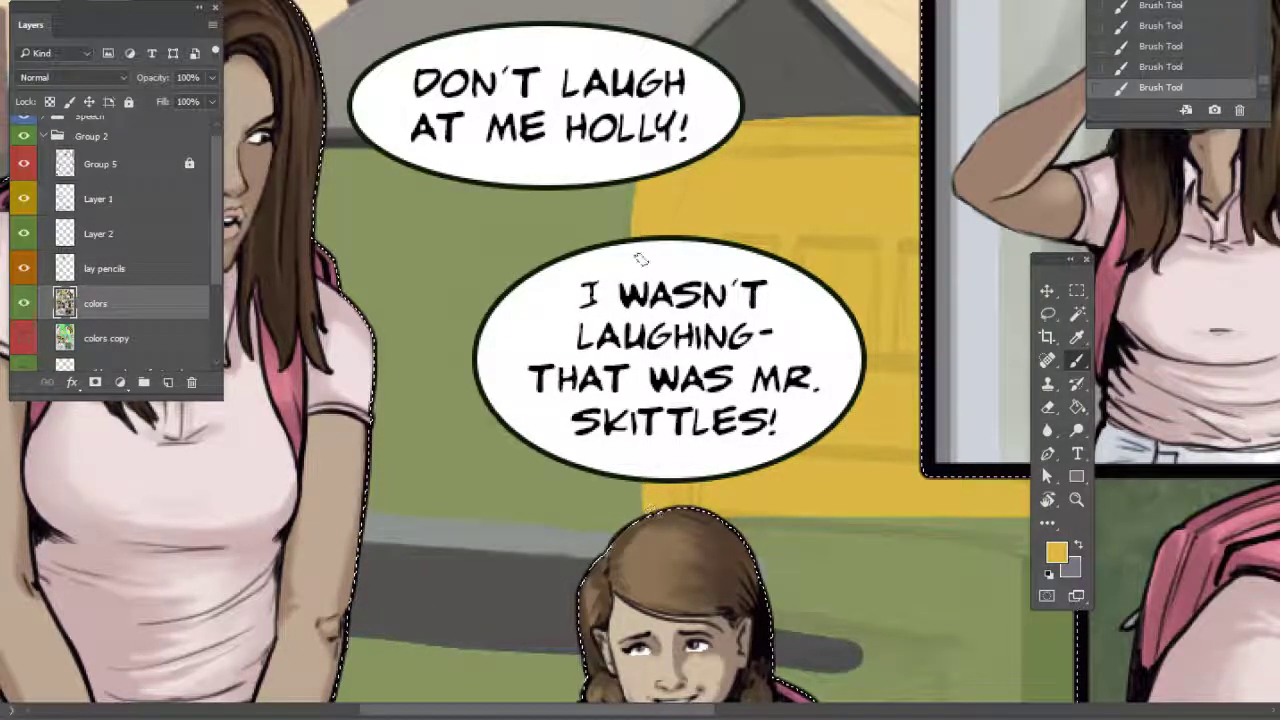
pyautogui.moveTo(638, 208); pyautogui.dragTo(636, 232)
pyautogui.moveTo(701, 428); pyautogui.dragTo(855, 429)
# Set the foreground colour to blue-grey 8597a0 and paint a patch under the eave between the older girl's hair and the upper balloon
pyautogui.moveTo(618, 255)
pyautogui.mouseDown()
pyautogui.moveTo(666, 334)
pyautogui.moveTo(741, 305)
pyautogui.mouseUp()
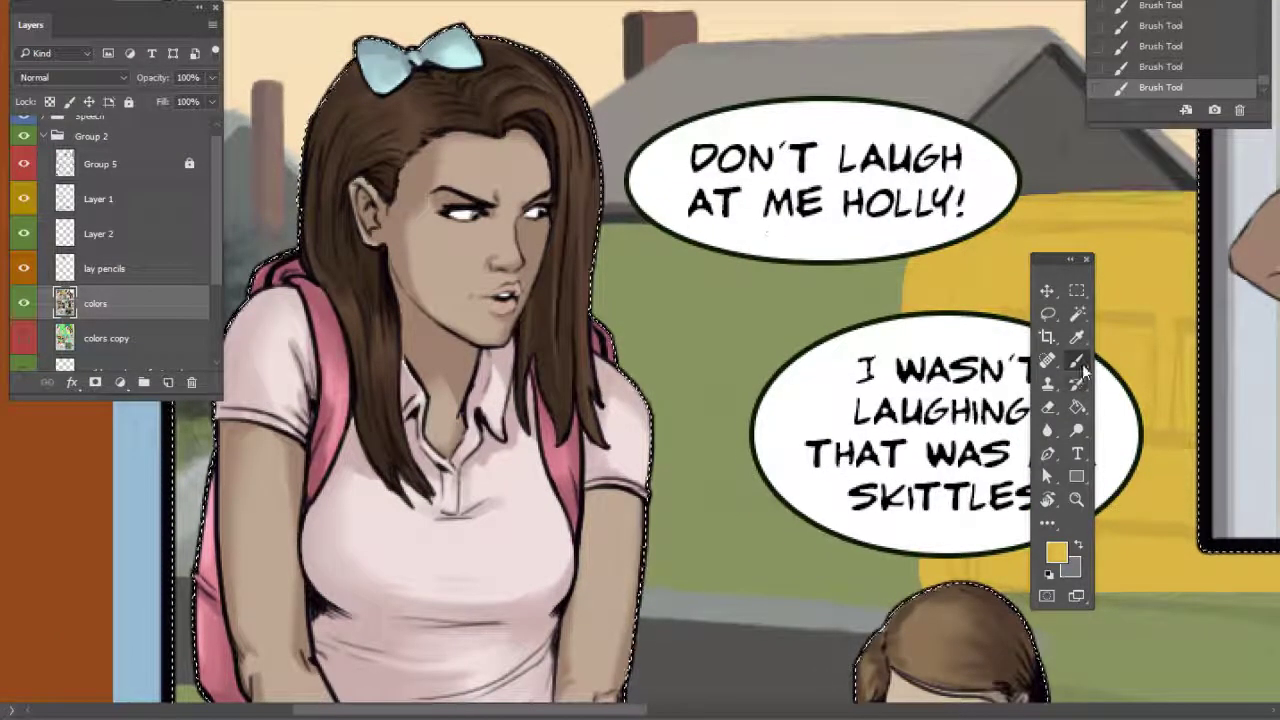
pyautogui.click(1056, 551)
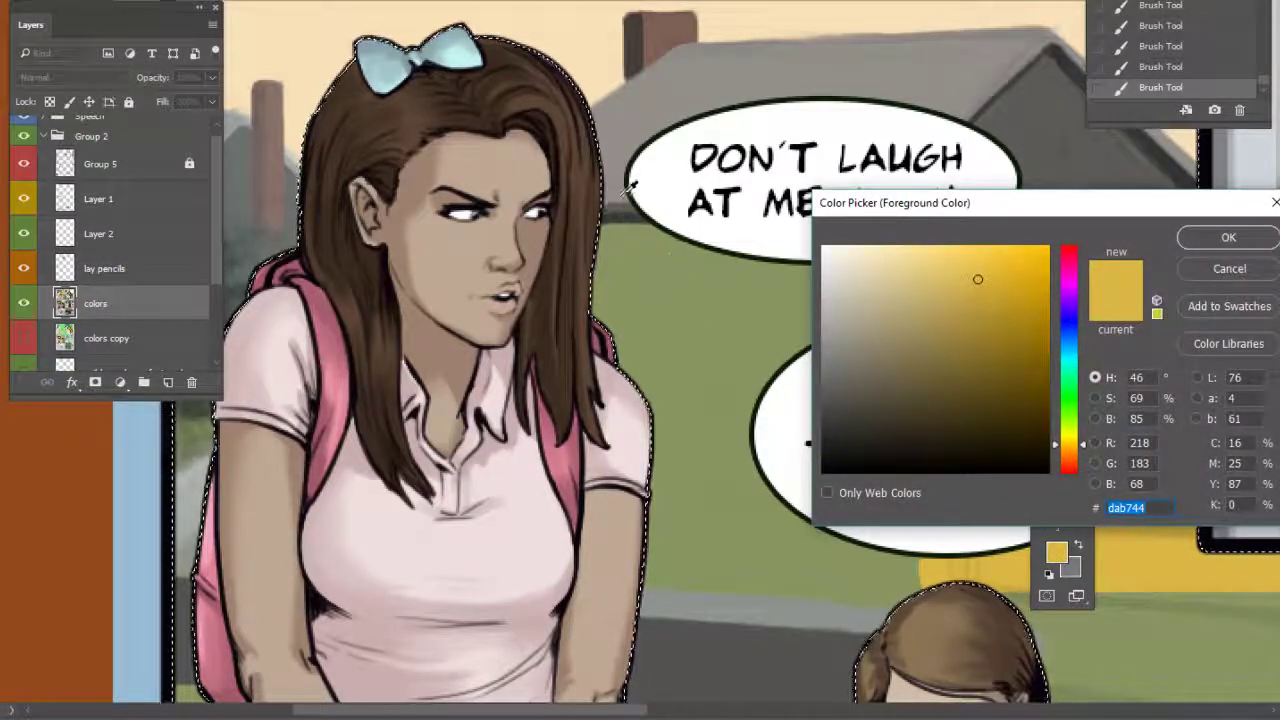
pyautogui.click(849, 317)
pyautogui.moveTo(1069, 369); pyautogui.dragTo(1073, 352)
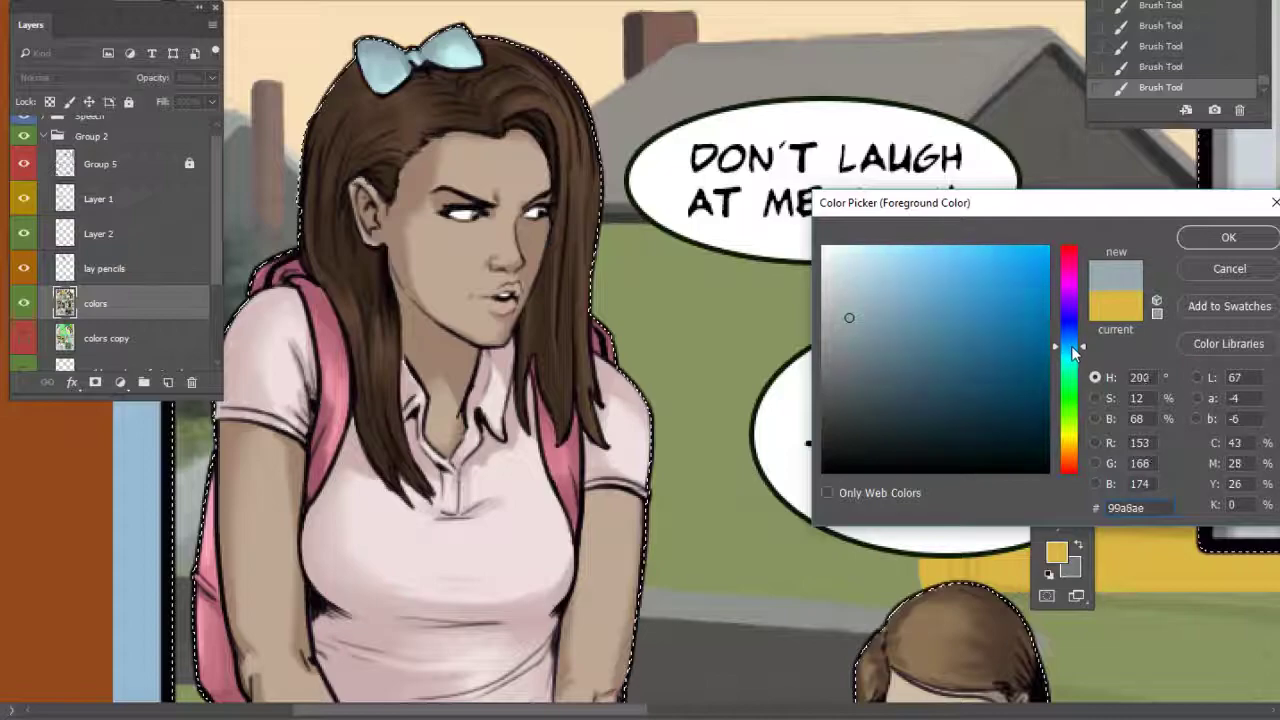
pyautogui.moveTo(856, 327); pyautogui.dragTo(858, 331)
pyautogui.click(1188, 238)
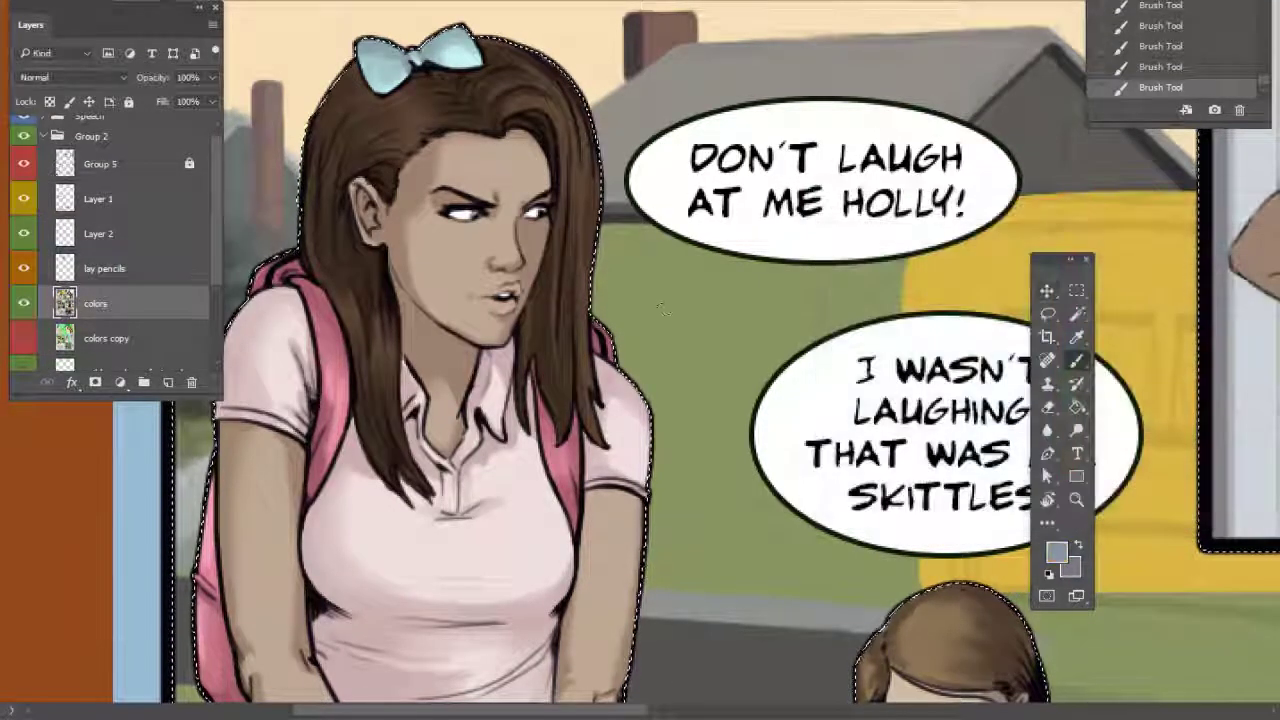
pyautogui.rightClick(777, 351)
pyautogui.moveTo(634, 249); pyautogui.dragTo(598, 236)
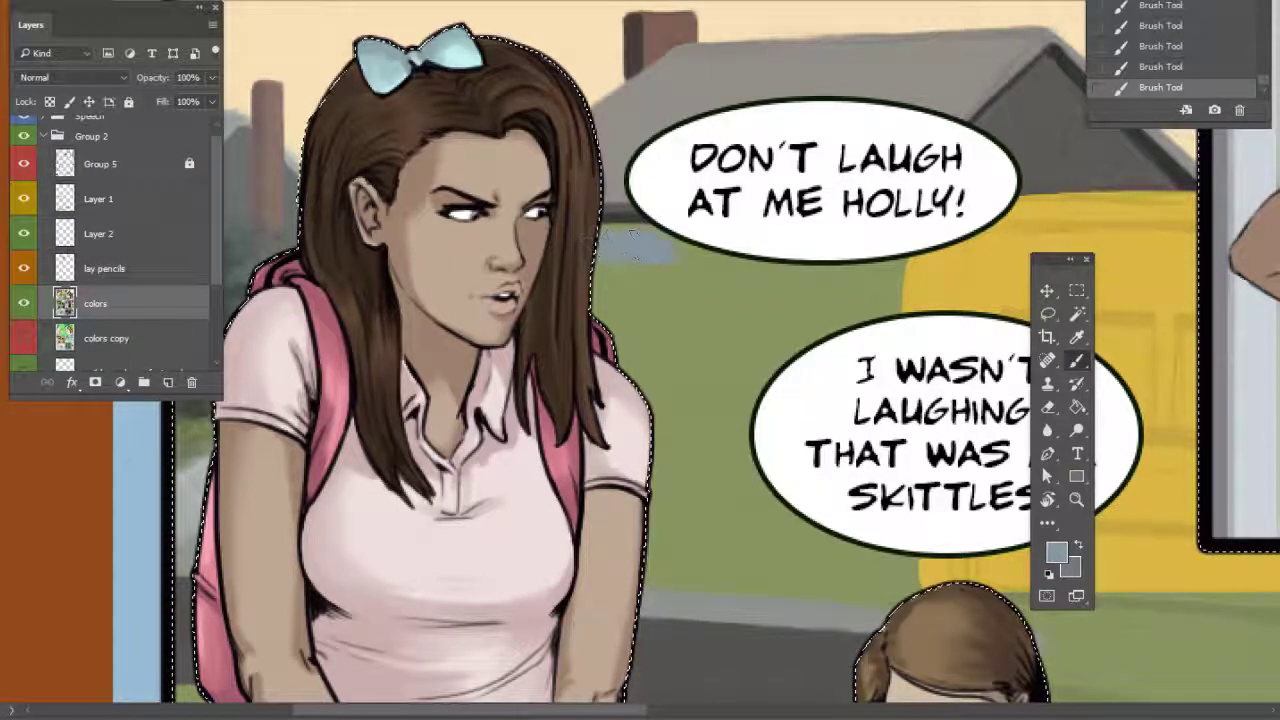
# Lighten the blue-grey foreground colour and extend the painted patch beneath the upper speech balloon
pyautogui.click(1057, 558)
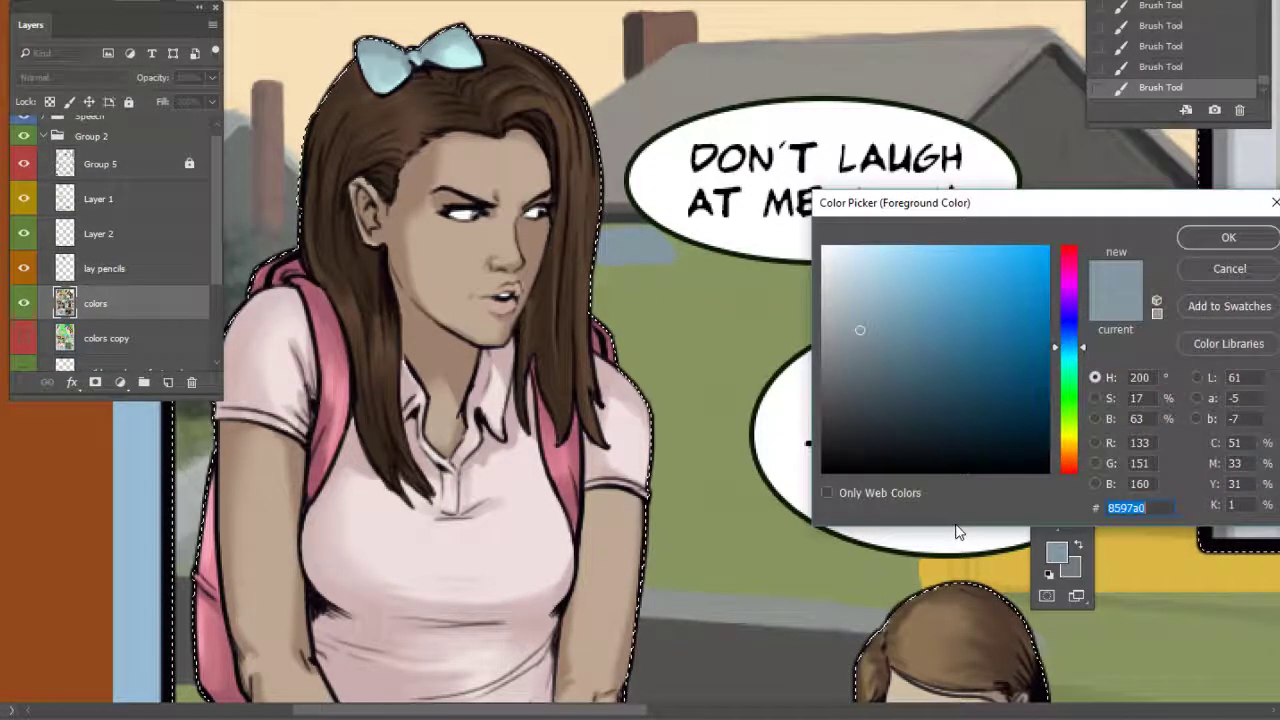
pyautogui.click(840, 324)
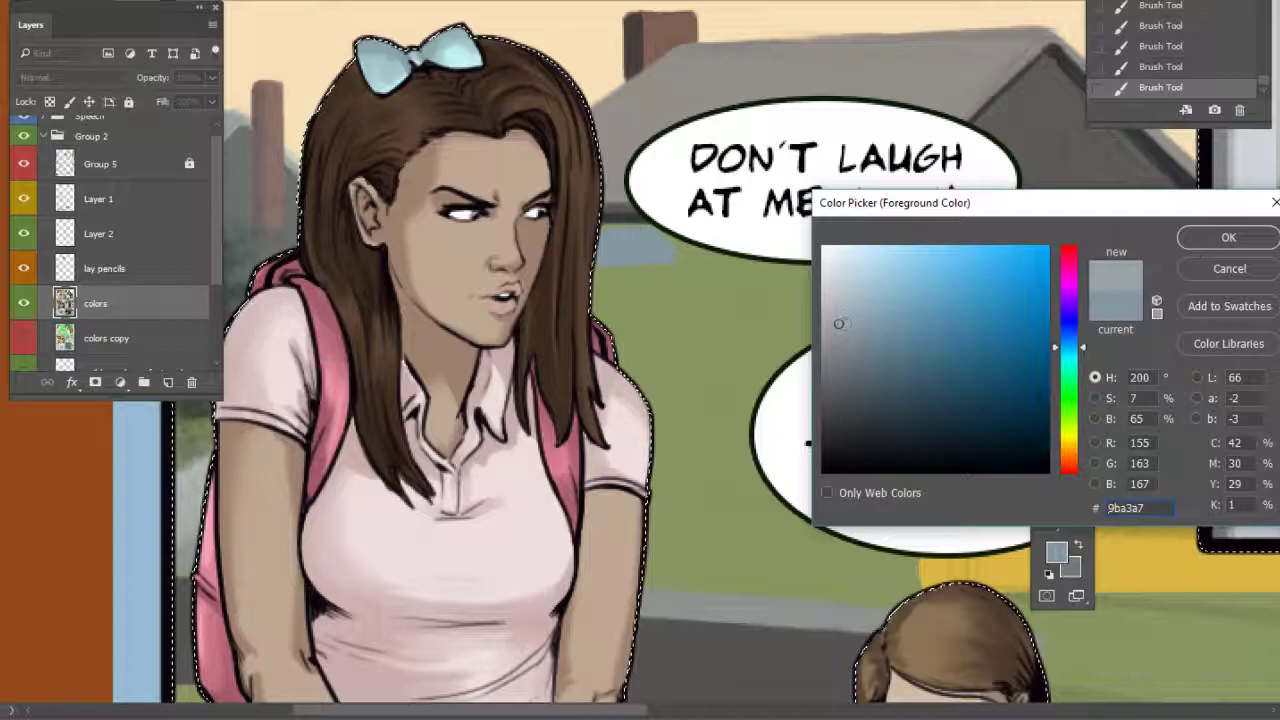
pyautogui.press('Return')
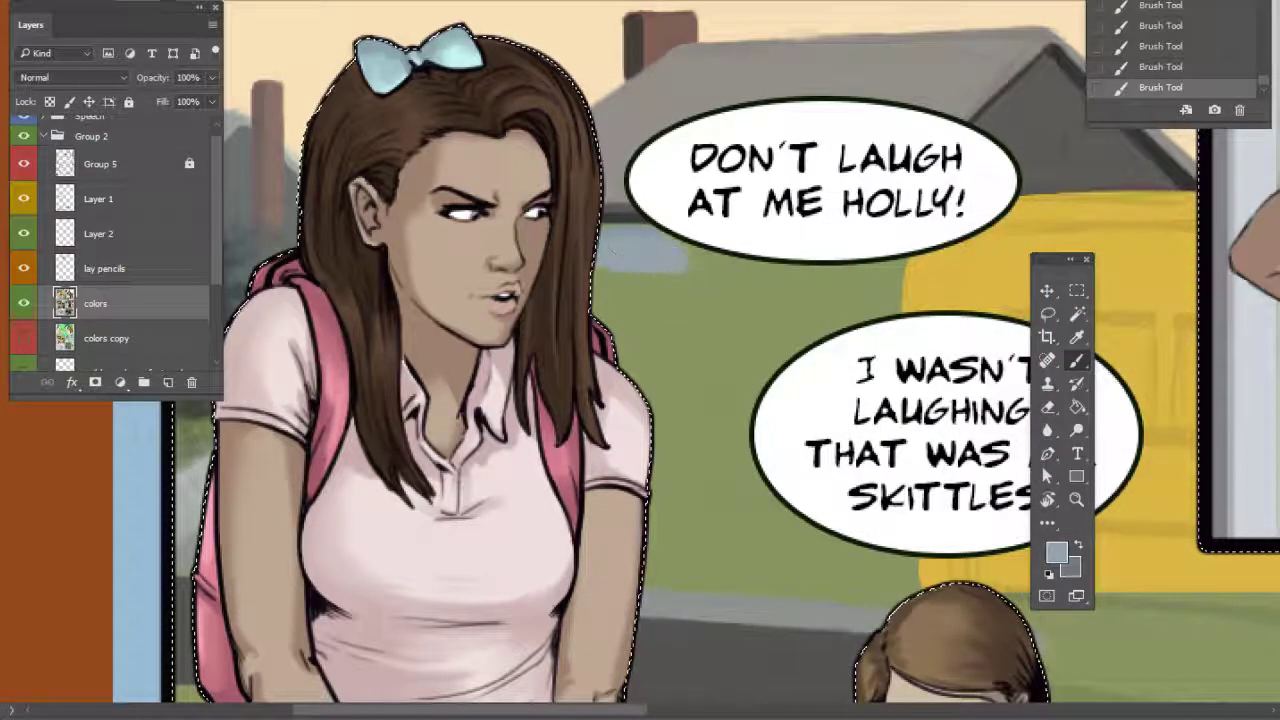
pyautogui.moveTo(690, 245)
pyautogui.mouseDown()
pyautogui.moveTo(780, 262)
pyautogui.moveTo(676, 288)
pyautogui.mouseUp()
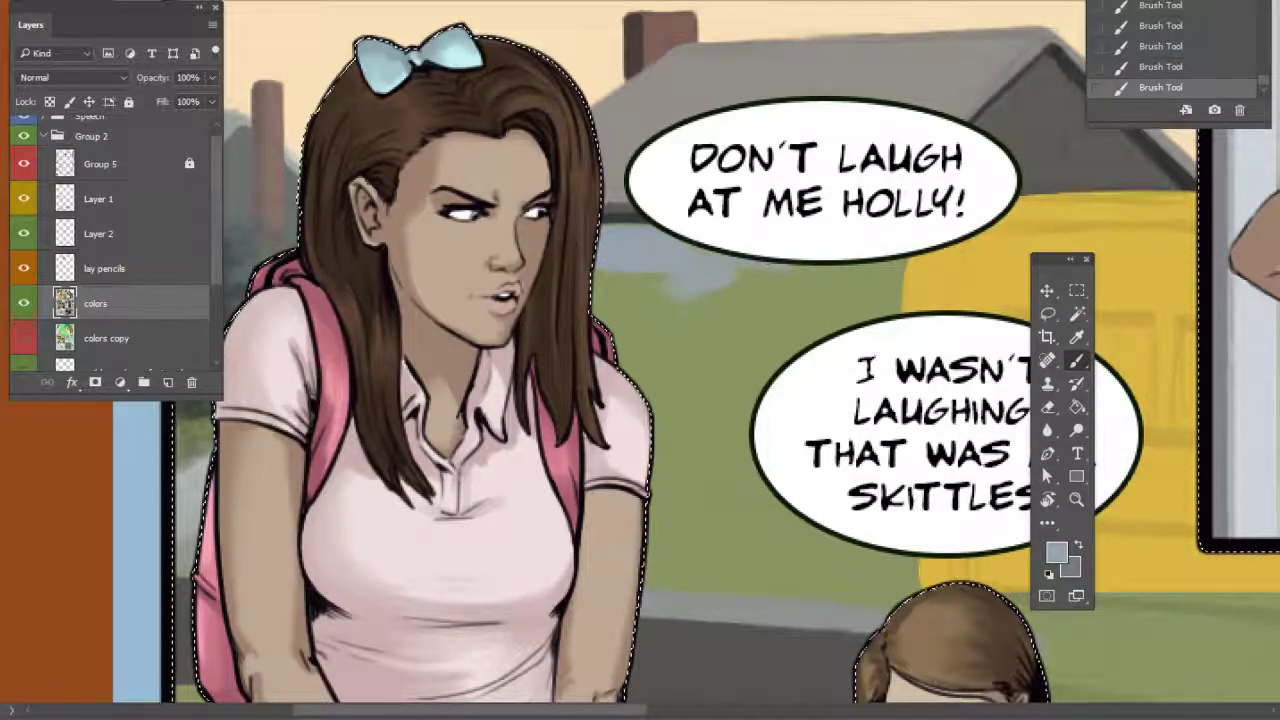
pyautogui.hotkey('ctrl', '-')
pyautogui.hotkey('ctrl', '-')
pyautogui.hotkey('ctrl', '-')
pyautogui.hotkey('ctrl', '+')
pyautogui.hotkey('ctrl', '+')
pyautogui.hotkey('ctrl', '+')
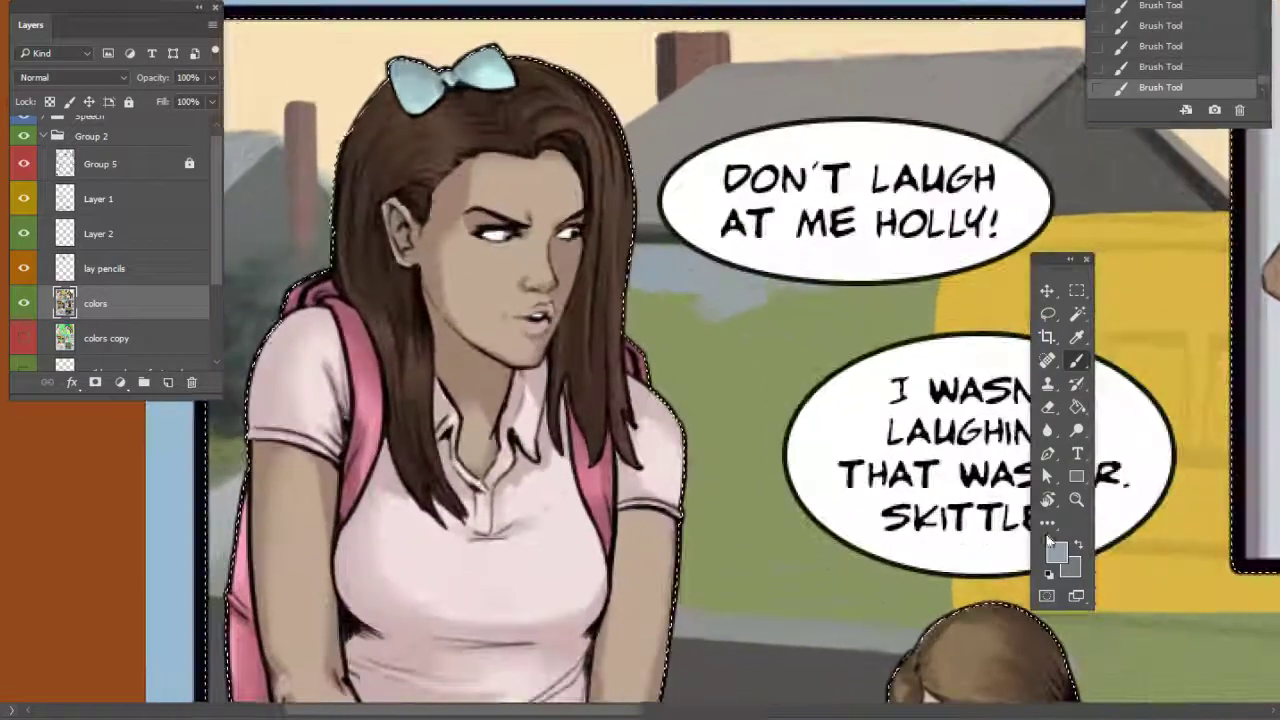
# Set the foreground colour to dark blue-grey 63696c and fill the house wall under the eave between the hair and the yellow block
pyautogui.click(1055, 551)
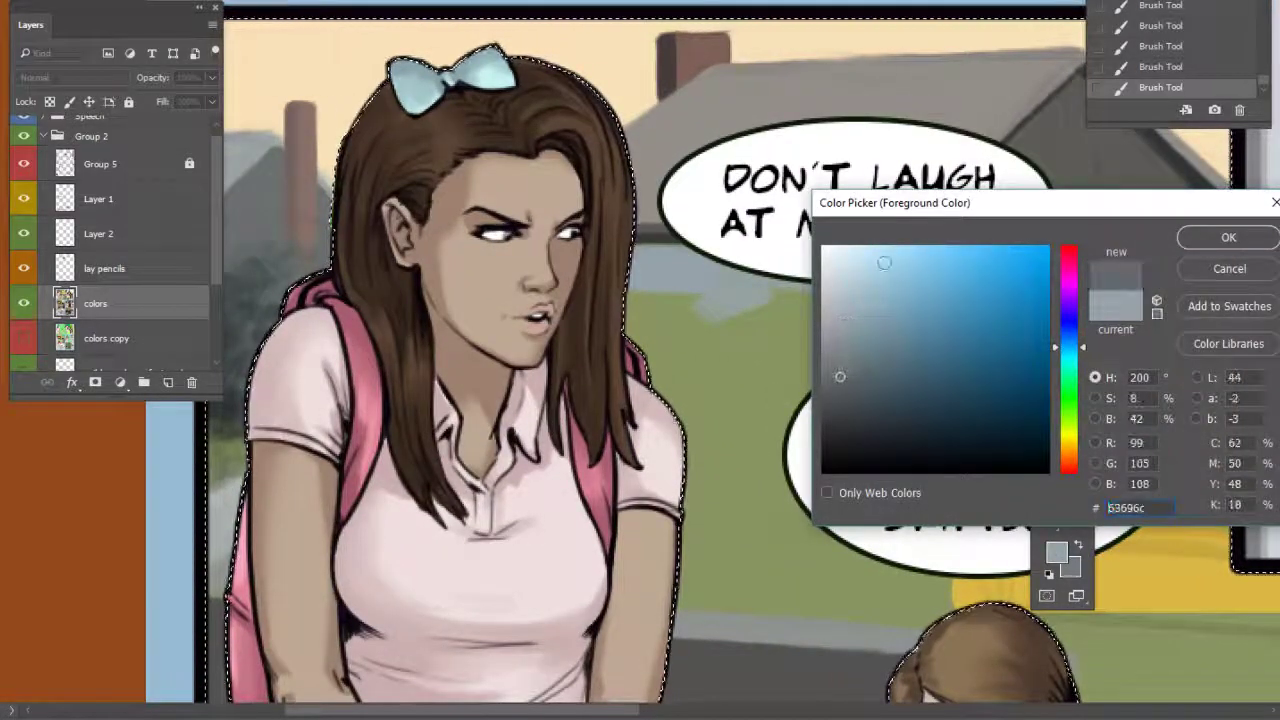
pyautogui.click(1228, 237)
pyautogui.moveTo(635, 265)
pyautogui.mouseDown()
pyautogui.moveTo(690, 245)
pyautogui.moveTo(715, 295)
pyautogui.moveTo(680, 285)
pyautogui.moveTo(716, 284)
pyautogui.mouseUp()
pyautogui.moveTo(796, 270)
pyautogui.mouseDown()
pyautogui.moveTo(822, 278)
pyautogui.moveTo(790, 350)
pyautogui.moveTo(874, 316)
pyautogui.moveTo(918, 340)
pyautogui.moveTo(930, 288)
pyautogui.mouseUp()
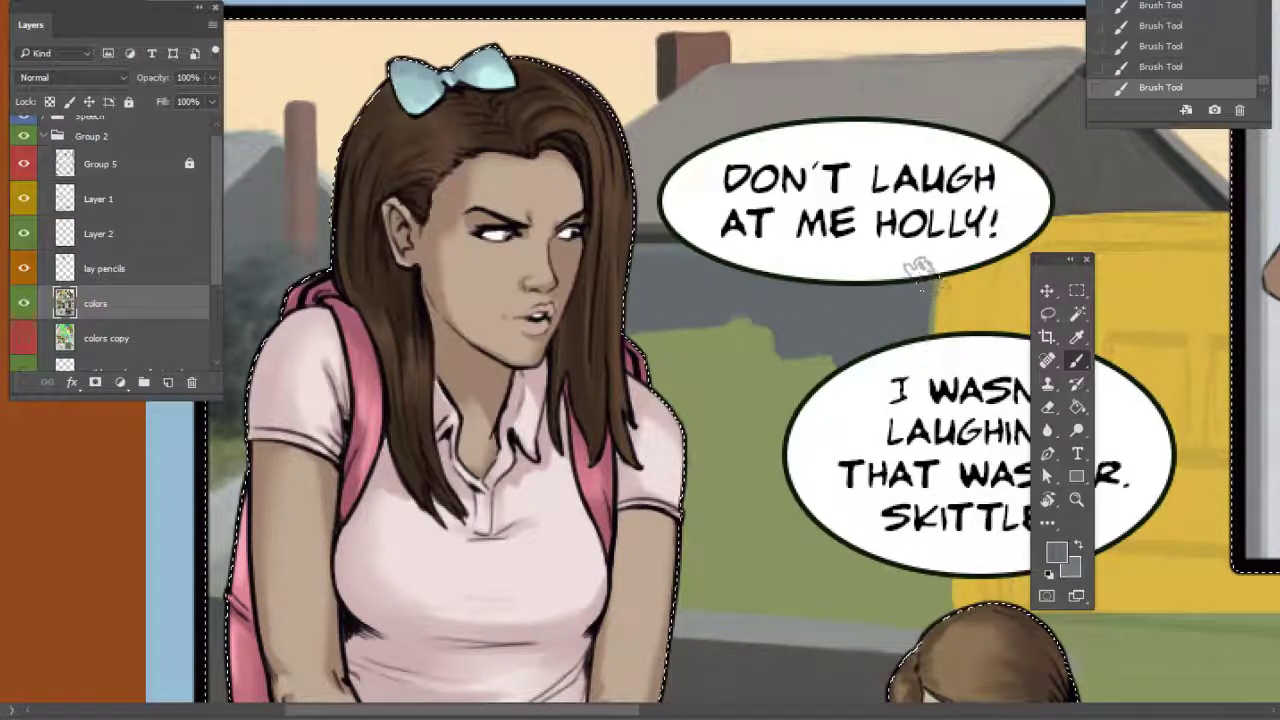
pyautogui.moveTo(772, 326)
pyautogui.mouseDown()
pyautogui.moveTo(708, 346)
pyautogui.moveTo(824, 368)
pyautogui.moveTo(672, 390)
pyautogui.moveTo(796, 402)
pyautogui.mouseUp()
pyautogui.moveTo(676, 412); pyautogui.dragTo(792, 410)
pyautogui.moveTo(874, 503)
pyautogui.mouseDown()
pyautogui.moveTo(851, 466)
pyautogui.moveTo(860, 458)
pyautogui.mouseUp()
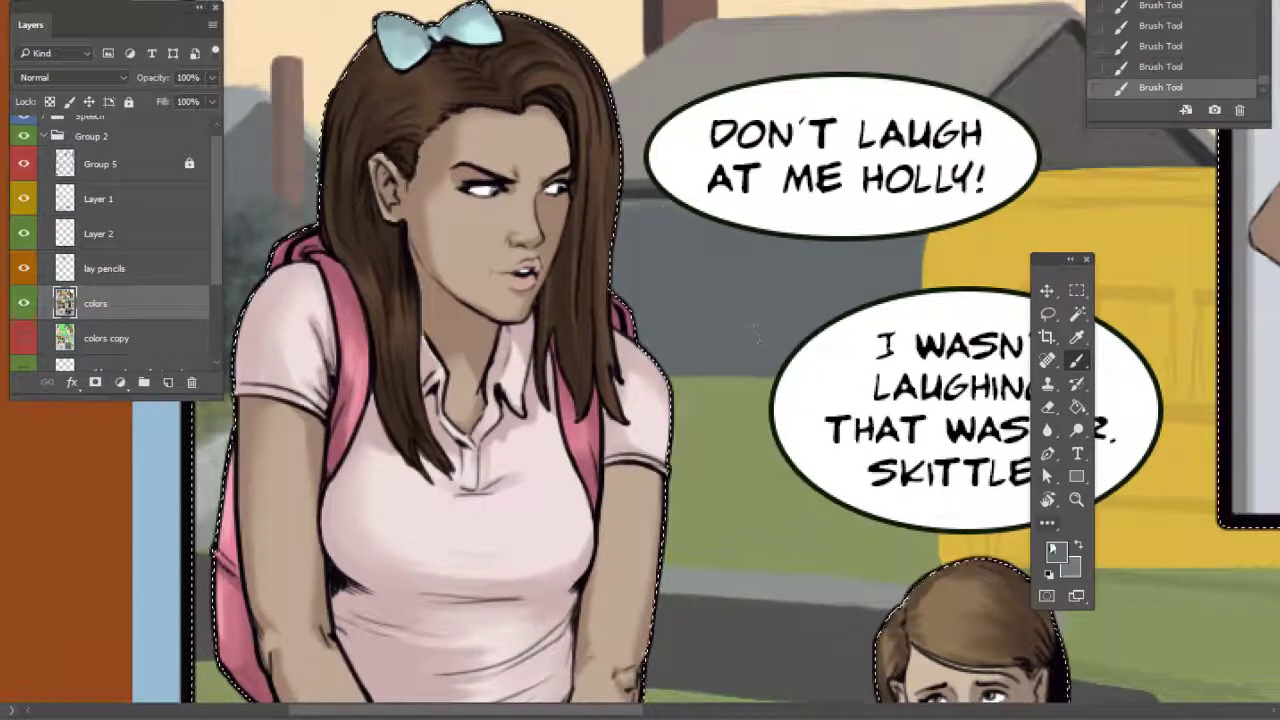
# Shift the foreground colour to a muted dark green and brush soft foliage patches onto the middle of the blue-grey wall
pyautogui.click(1055, 552)
pyautogui.write('495351')
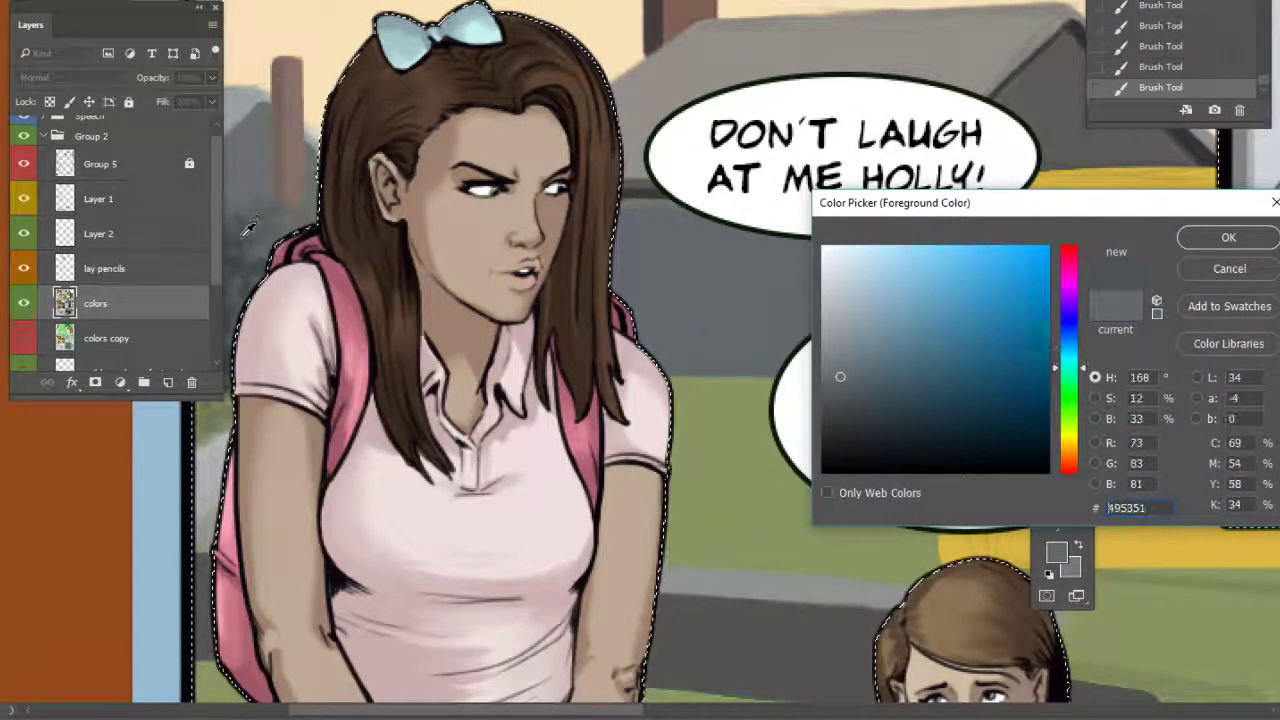
pyautogui.click(1070, 381)
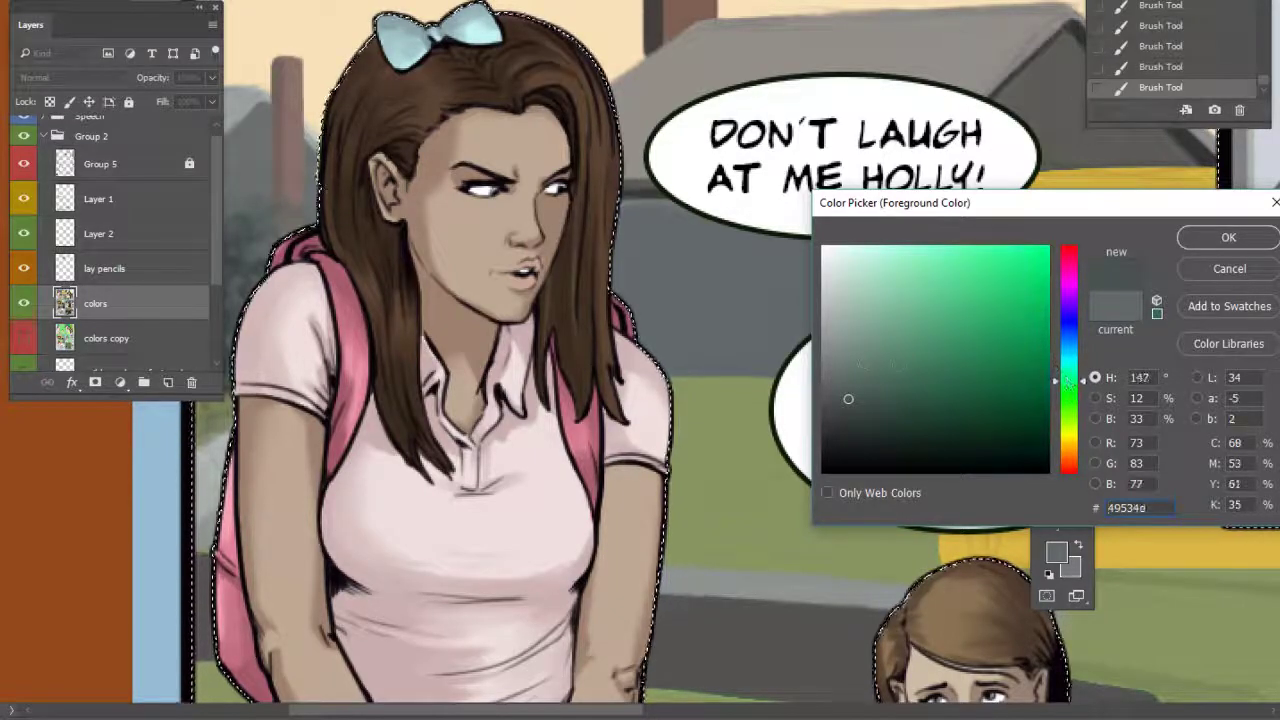
pyautogui.click(864, 384)
pyautogui.press('Return')
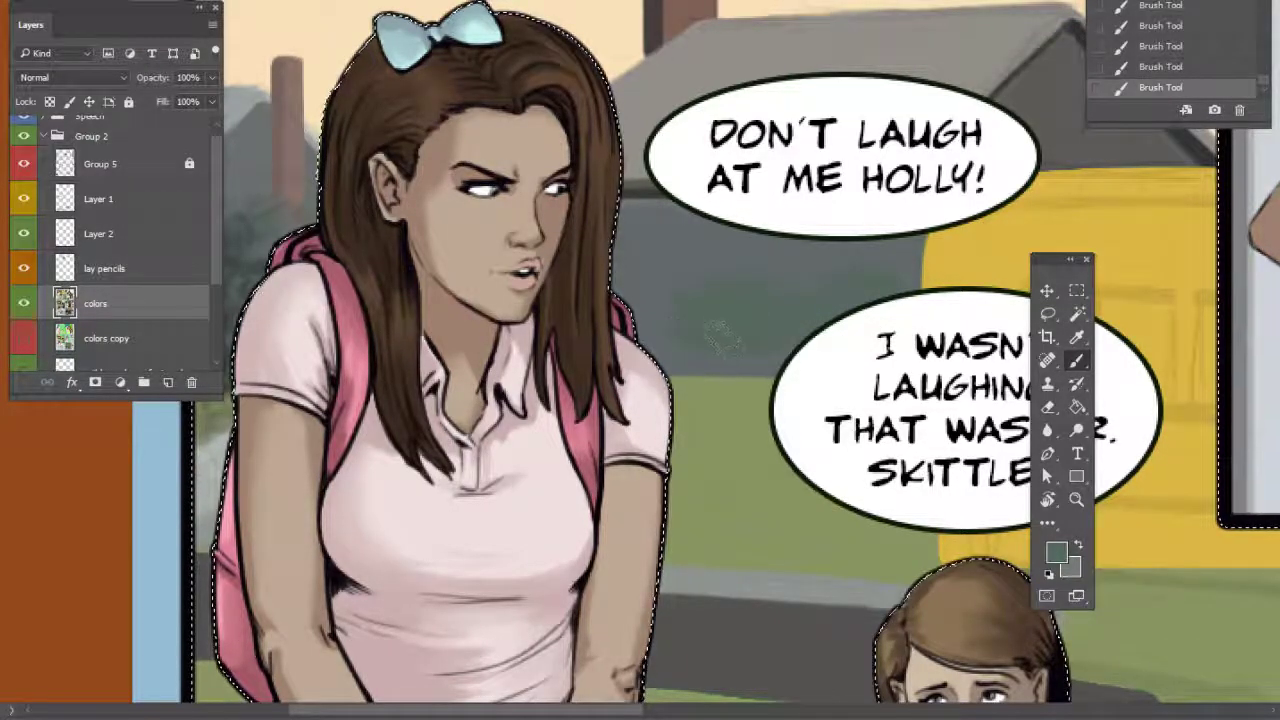
# Switch to a grey foreground with a smaller brush and paint a thin strip along the base of the blue-grey wall
pyautogui.moveTo(907, 399); pyautogui.dragTo(900, 393)
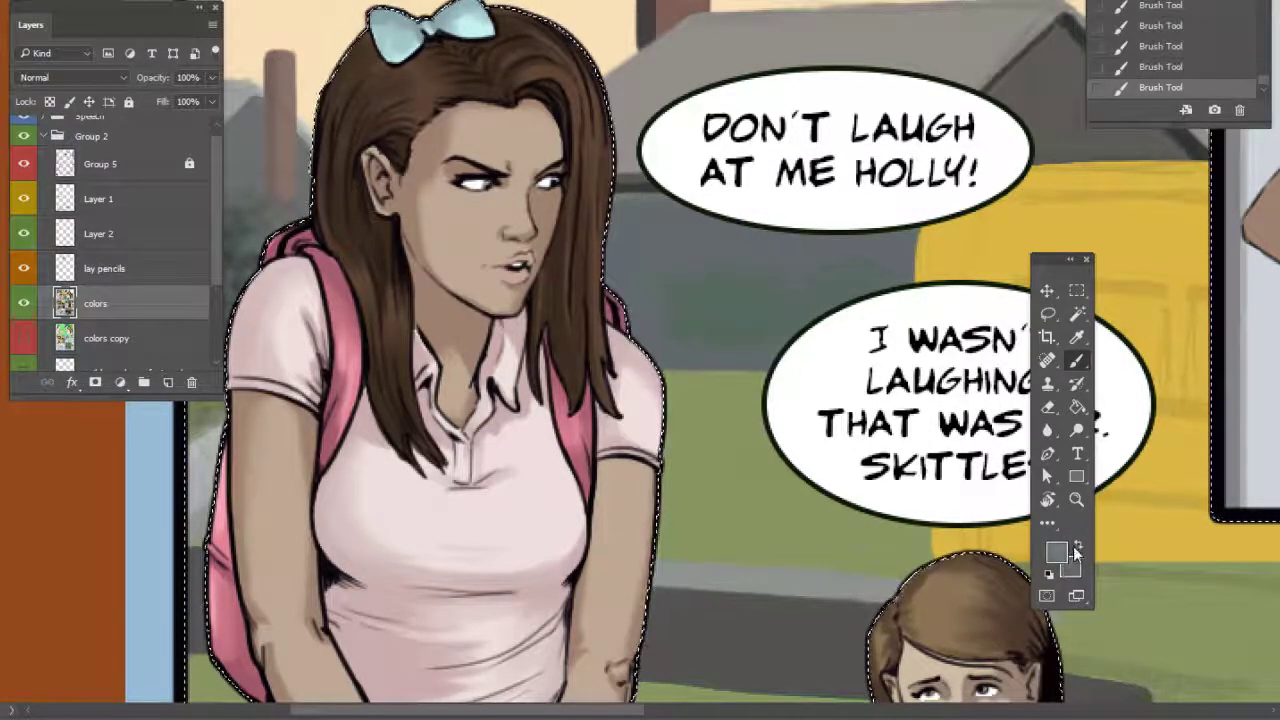
pyautogui.rightClick(706, 382)
pyautogui.moveTo(817, 417); pyautogui.dragTo(811, 418)
pyautogui.click(814, 363)
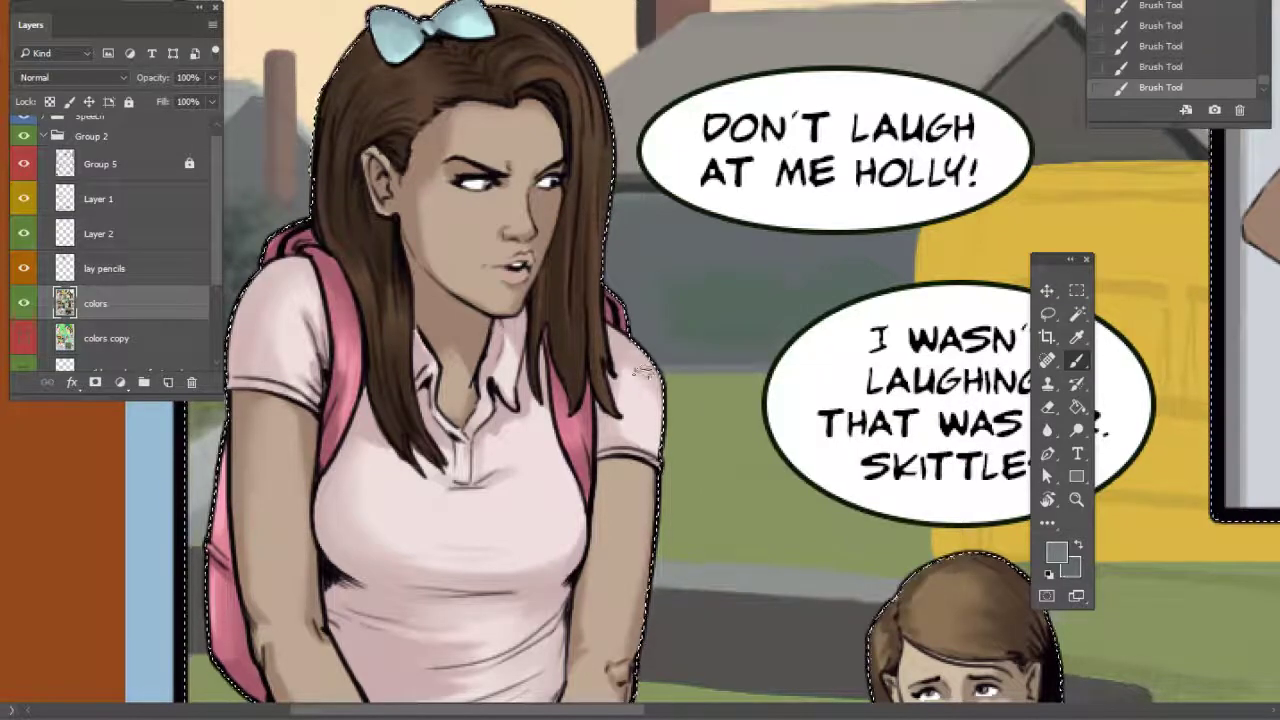
pyautogui.moveTo(830, 412)
pyautogui.mouseDown()
pyautogui.moveTo(898, 400)
pyautogui.moveTo(940, 328)
pyautogui.mouseUp()
# Sample the grass green, shift it to a dark greyish green and shade the upper lawn directly below the blue-grey wall
pyautogui.keyDown('alt'); pyautogui.click(866, 312); pyautogui.keyUp('alt')
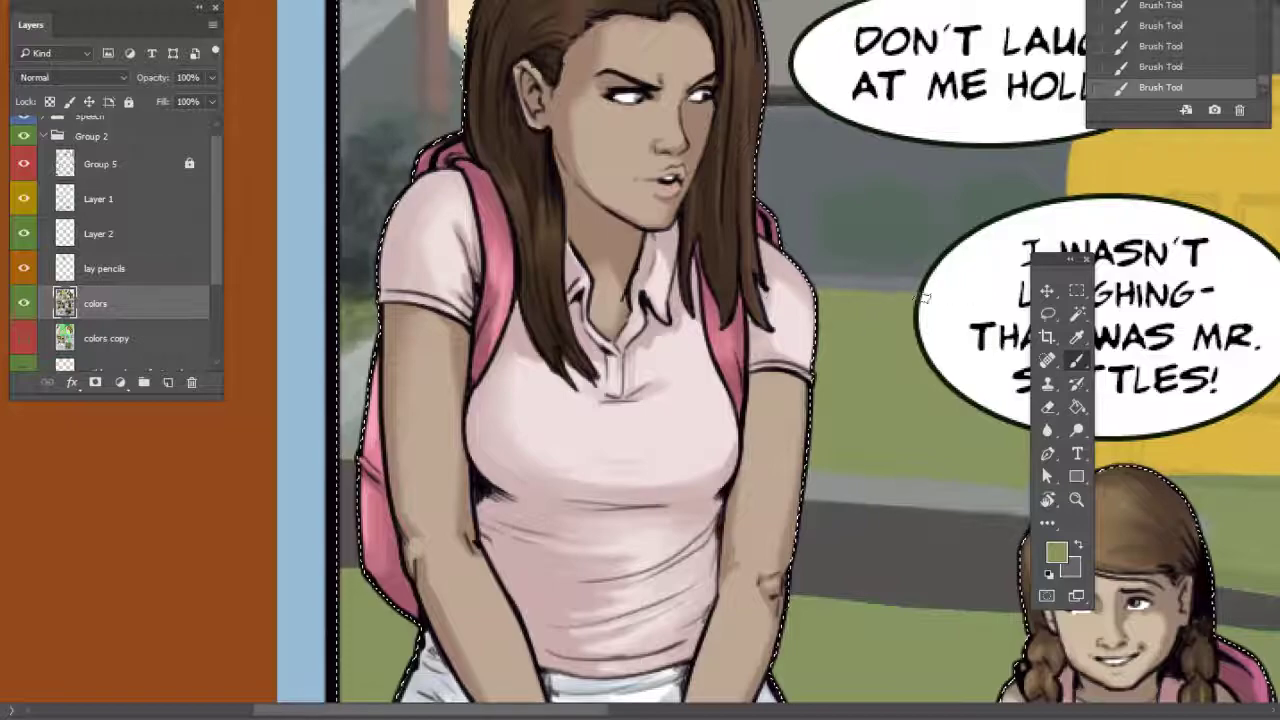
pyautogui.moveTo(926, 303); pyautogui.dragTo(886, 303)
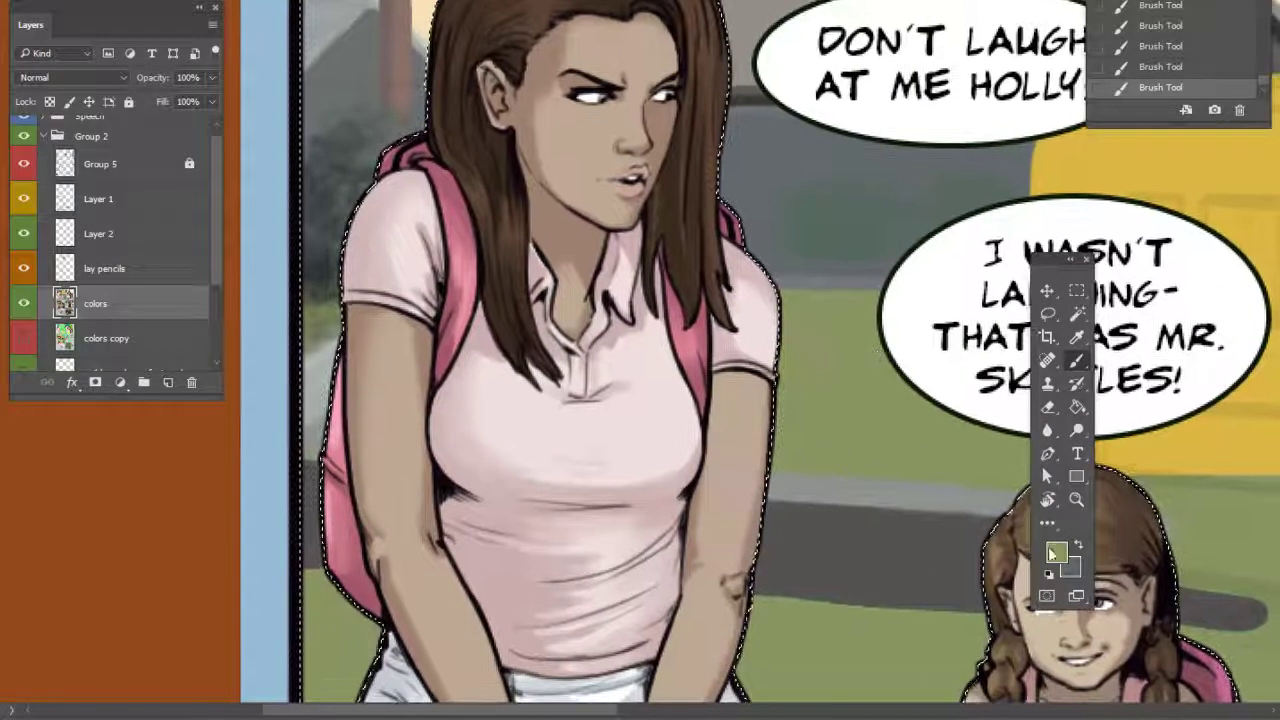
pyautogui.click(1055, 551)
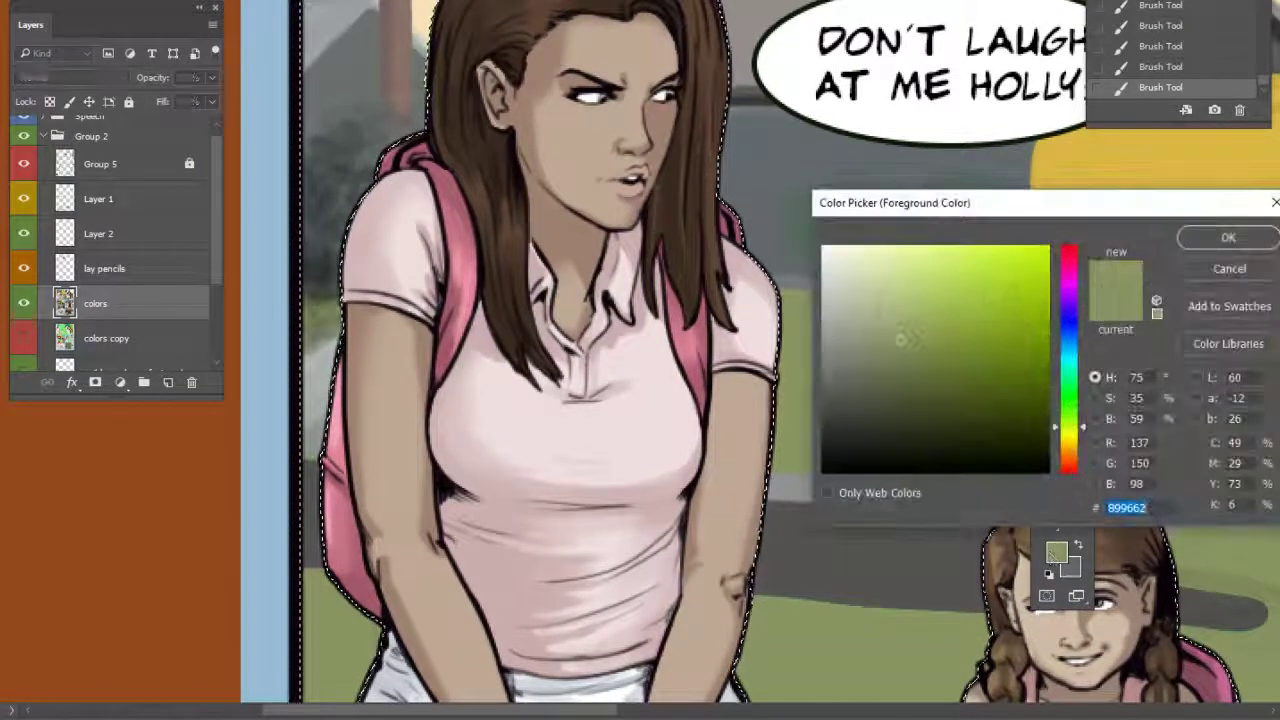
pyautogui.click(888, 390)
pyautogui.click(869, 393)
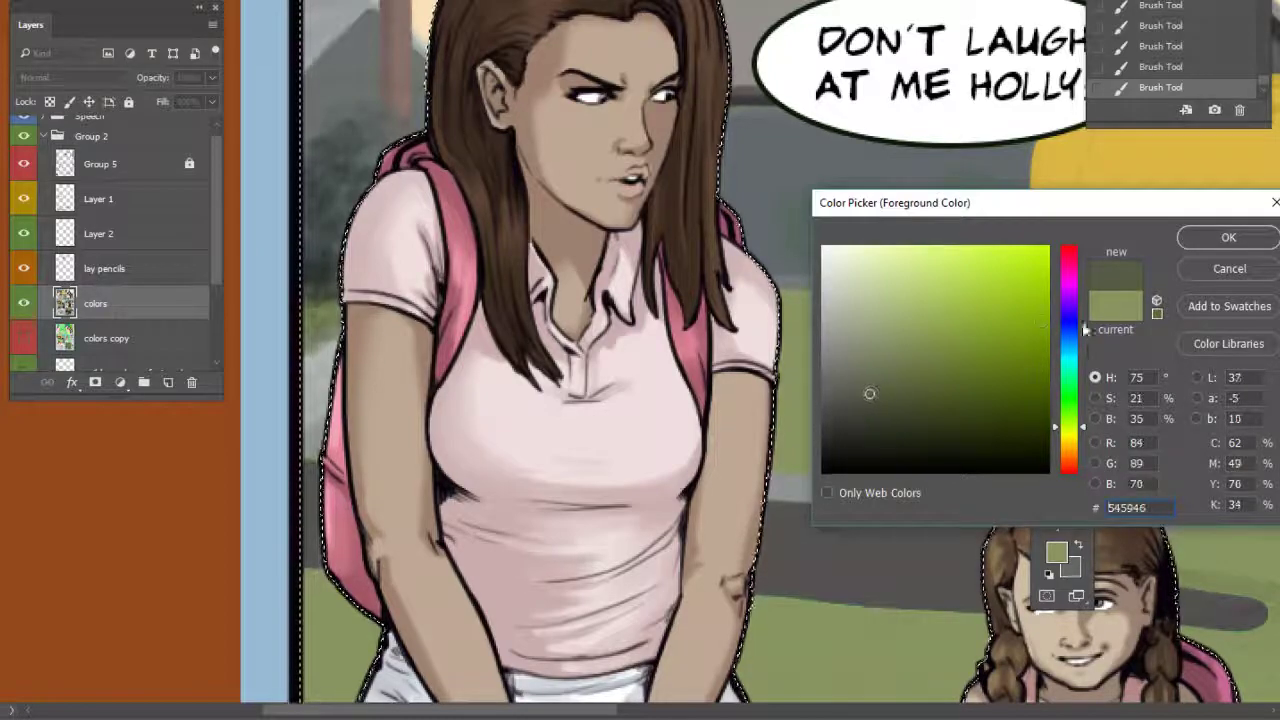
pyautogui.click(1070, 410)
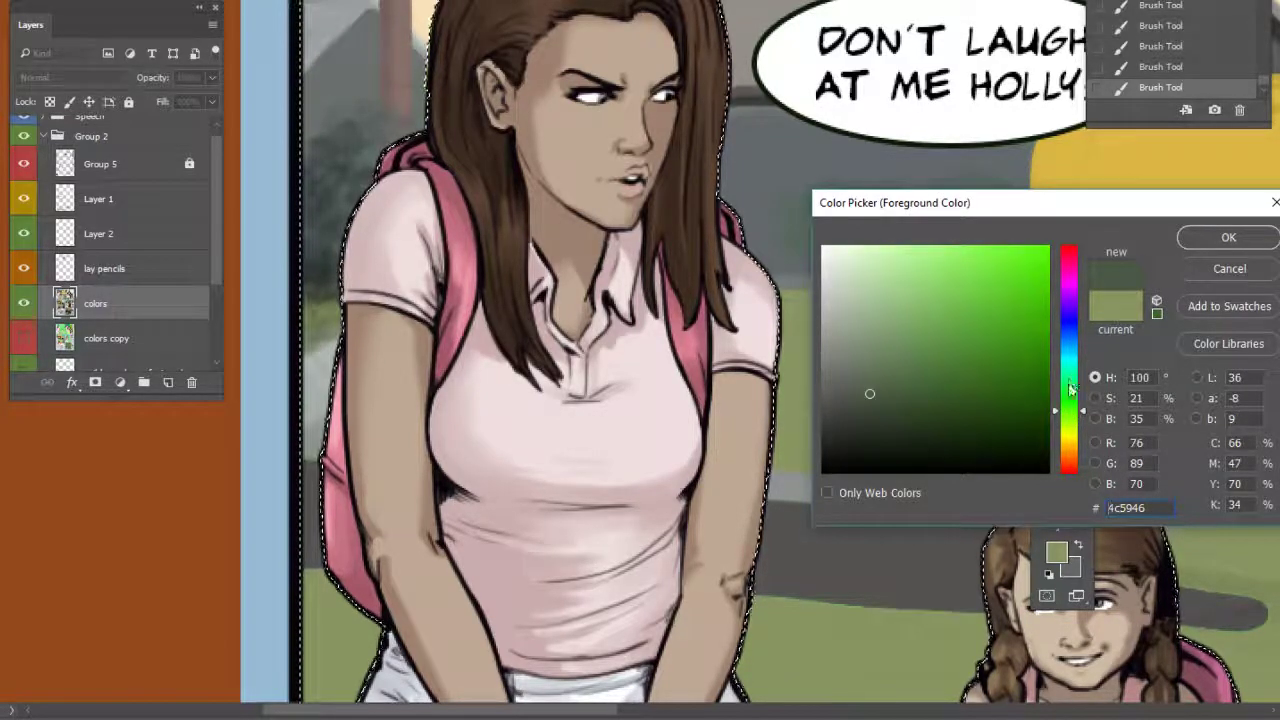
pyautogui.click(1070, 398)
pyautogui.click(845, 396)
pyautogui.press('Return')
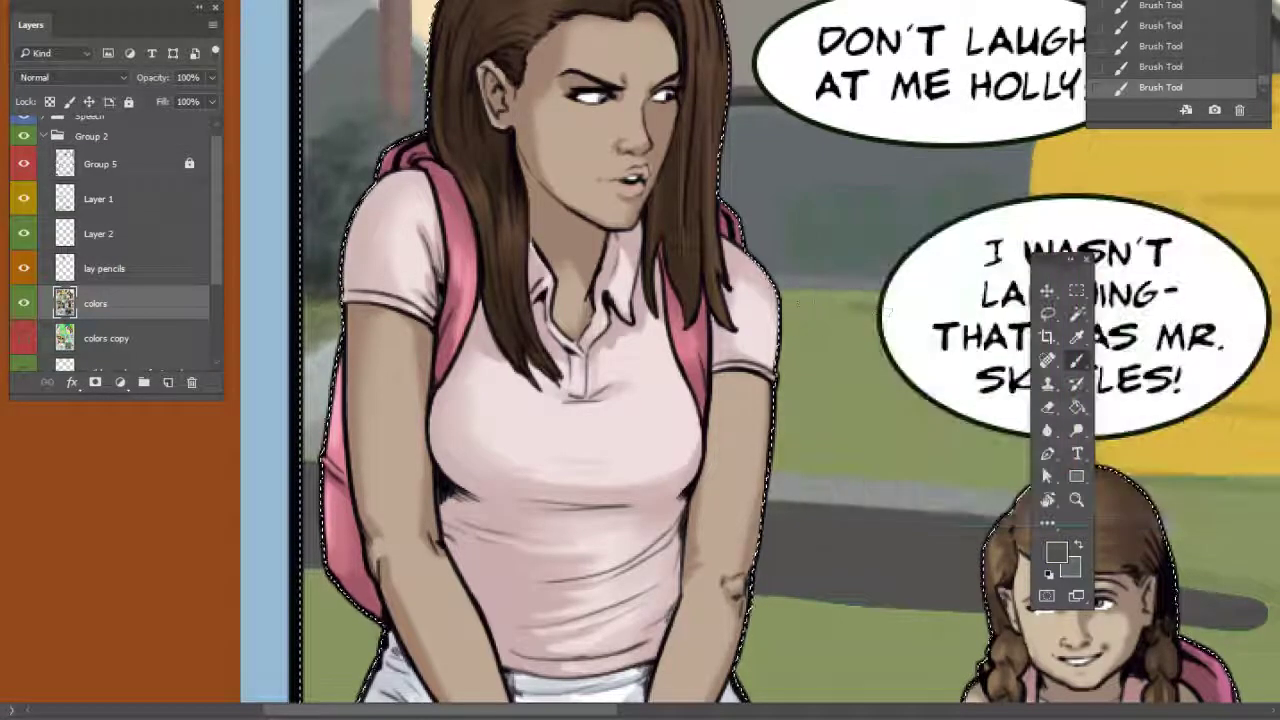
pyautogui.rightClick(894, 316)
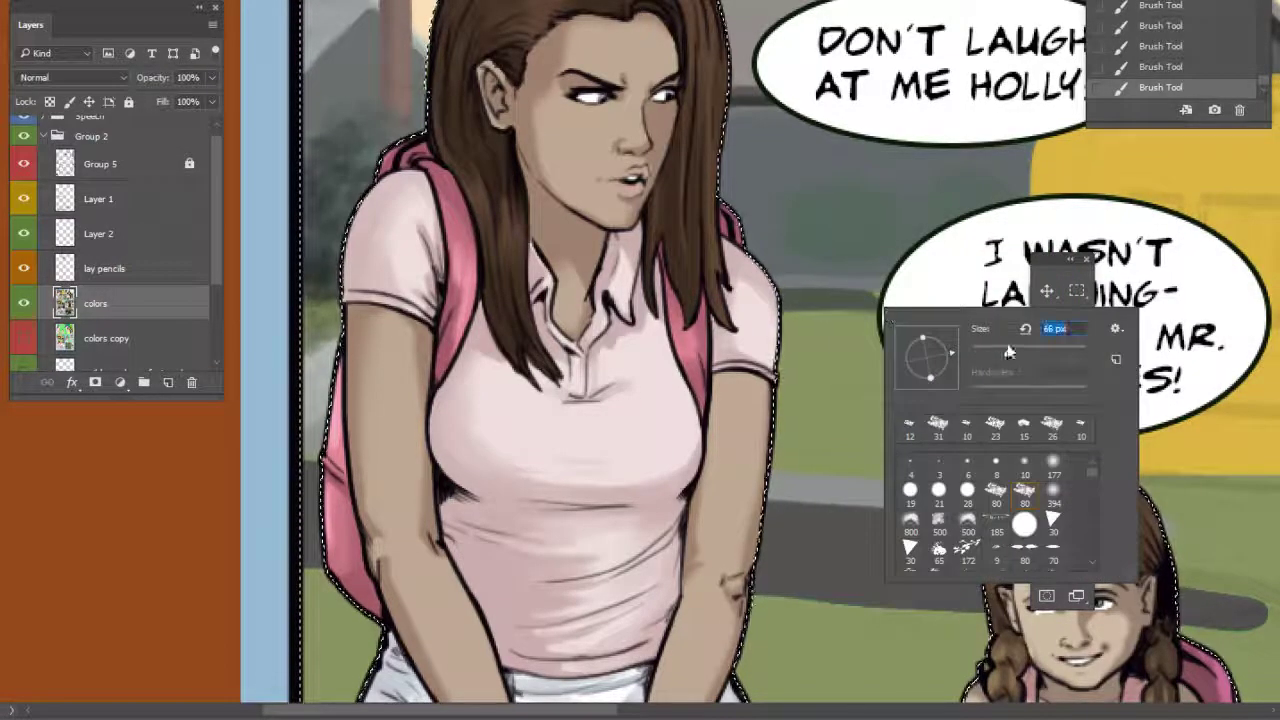
pyautogui.press('Return')
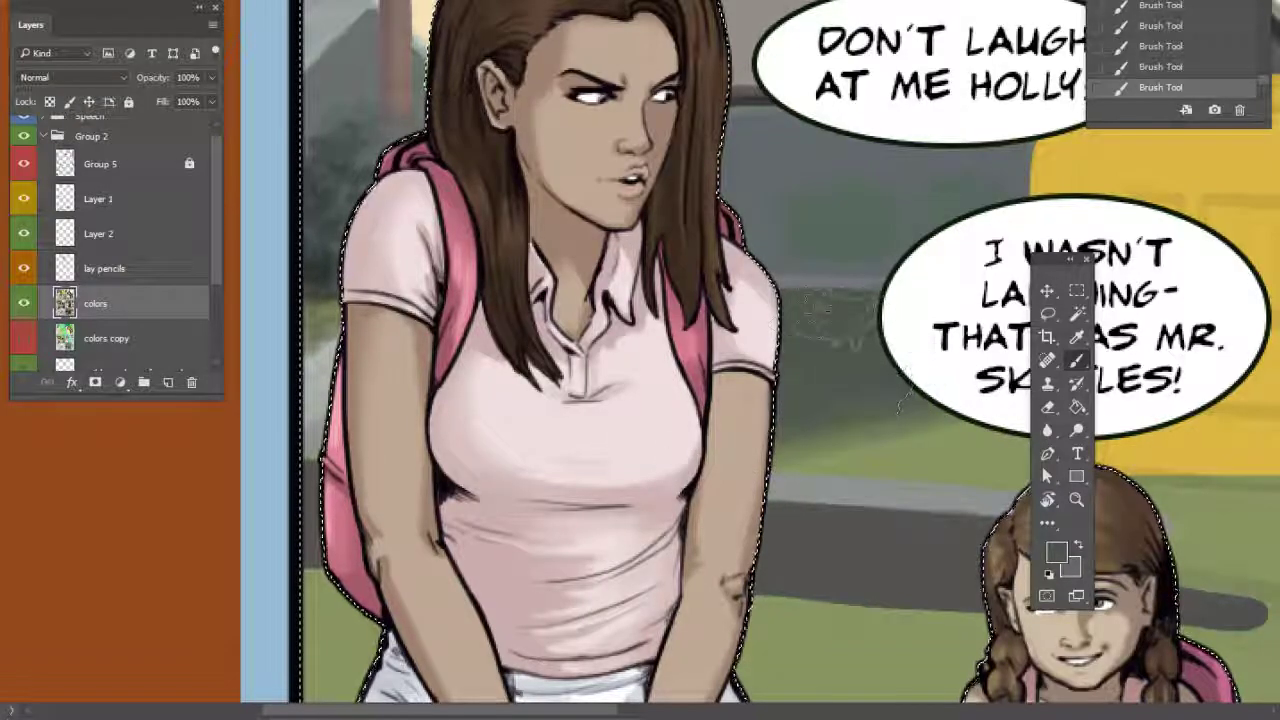
# Reduce the brush to 14 px and tidy the boundary between the dark green shading and the wall's base
pyautogui.rightClick(890, 335)
pyautogui.click(774, 298)
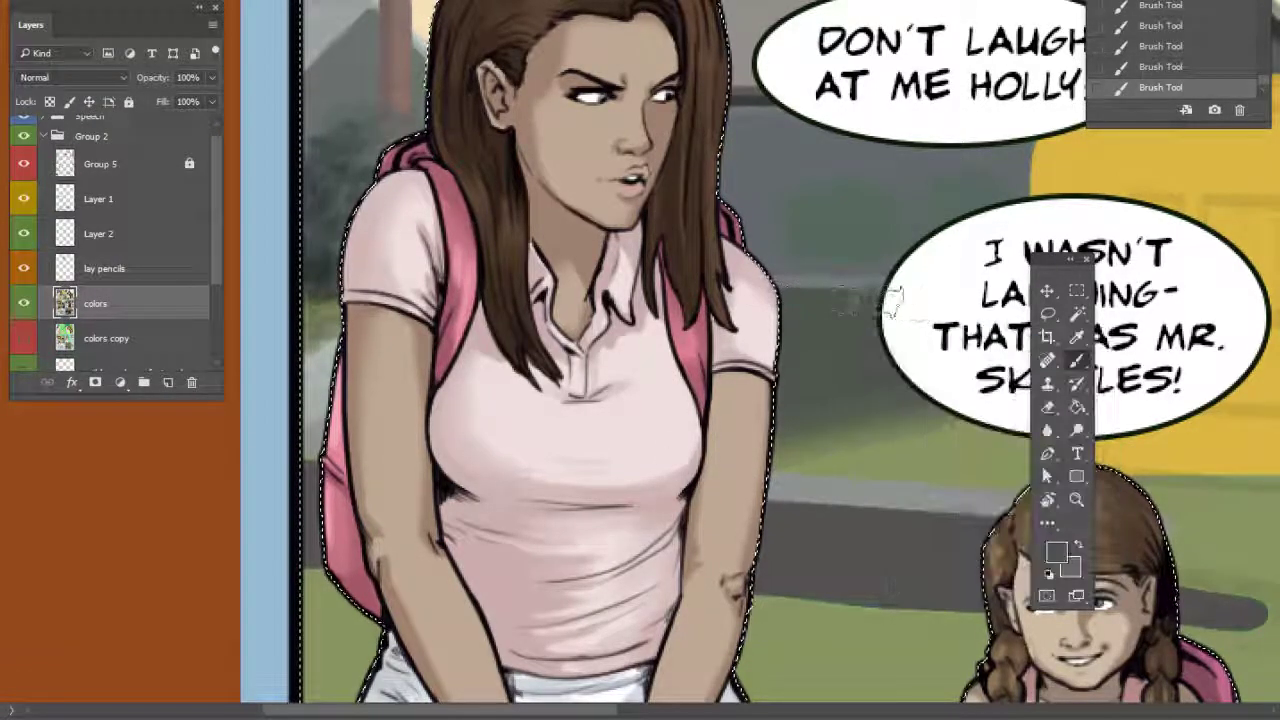
pyautogui.rightClick(900, 305)
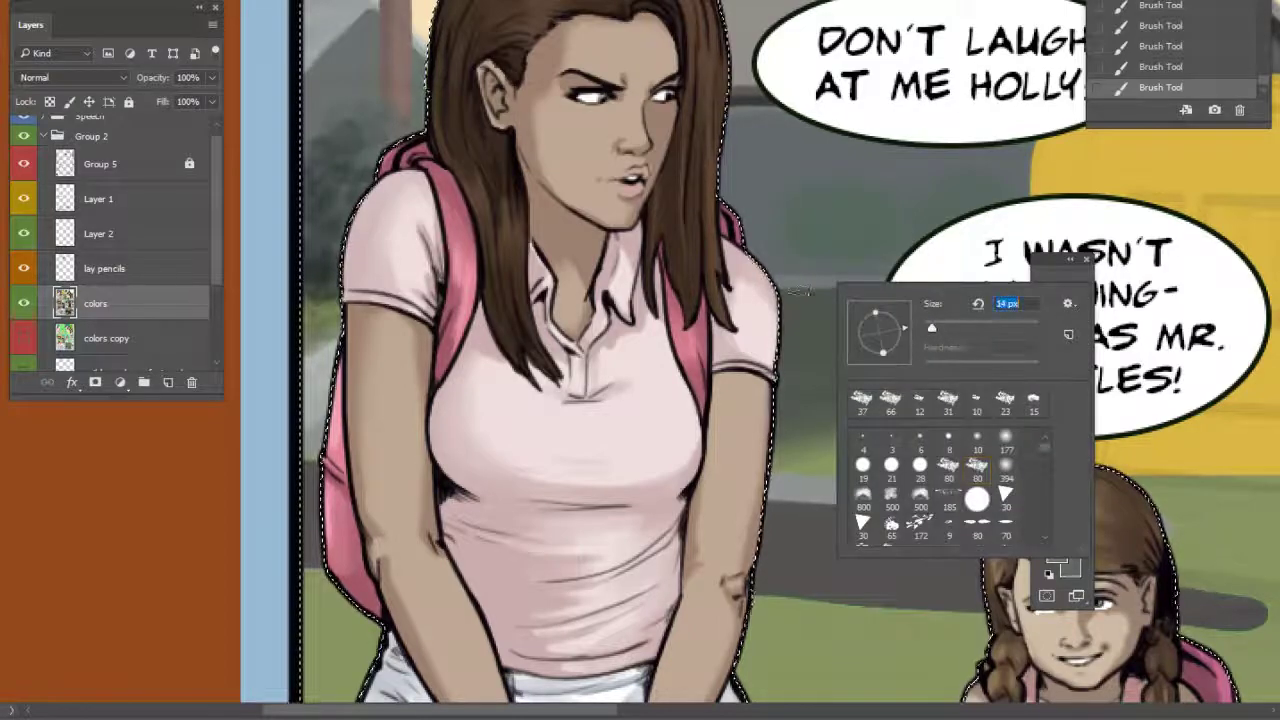
pyautogui.press('Return')
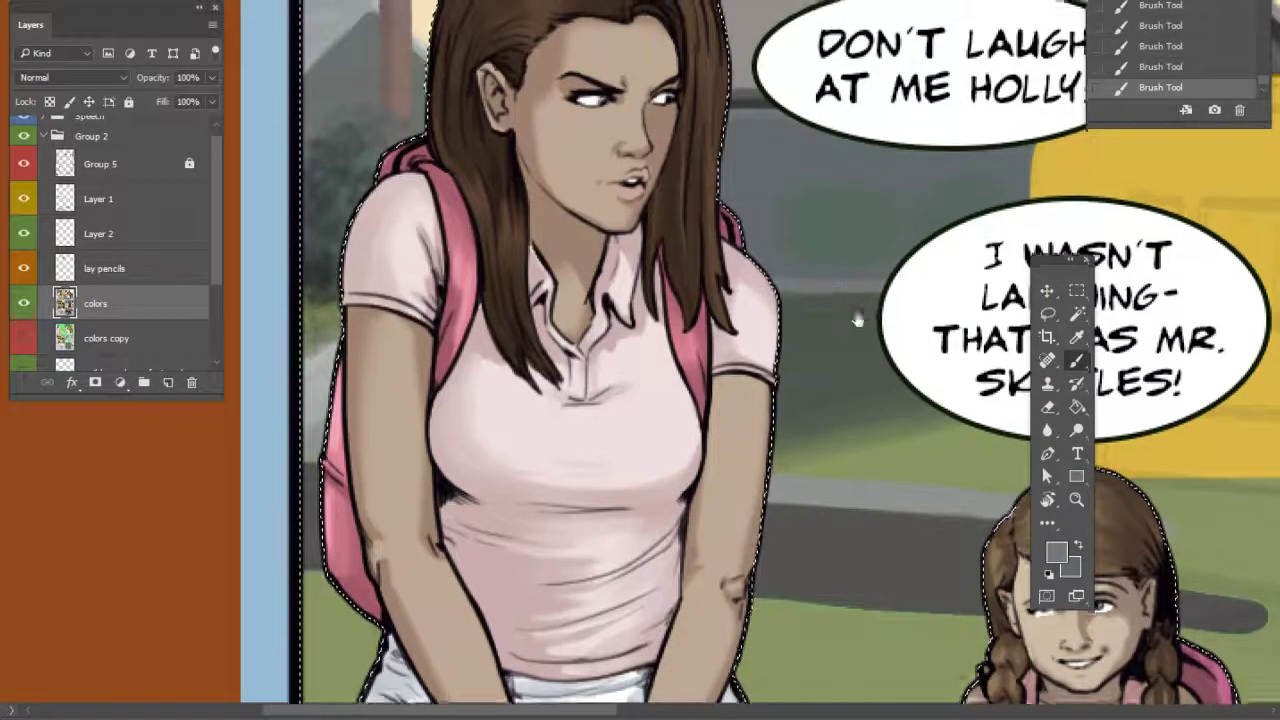
pyautogui.moveTo(864, 310); pyautogui.dragTo(824, 377)
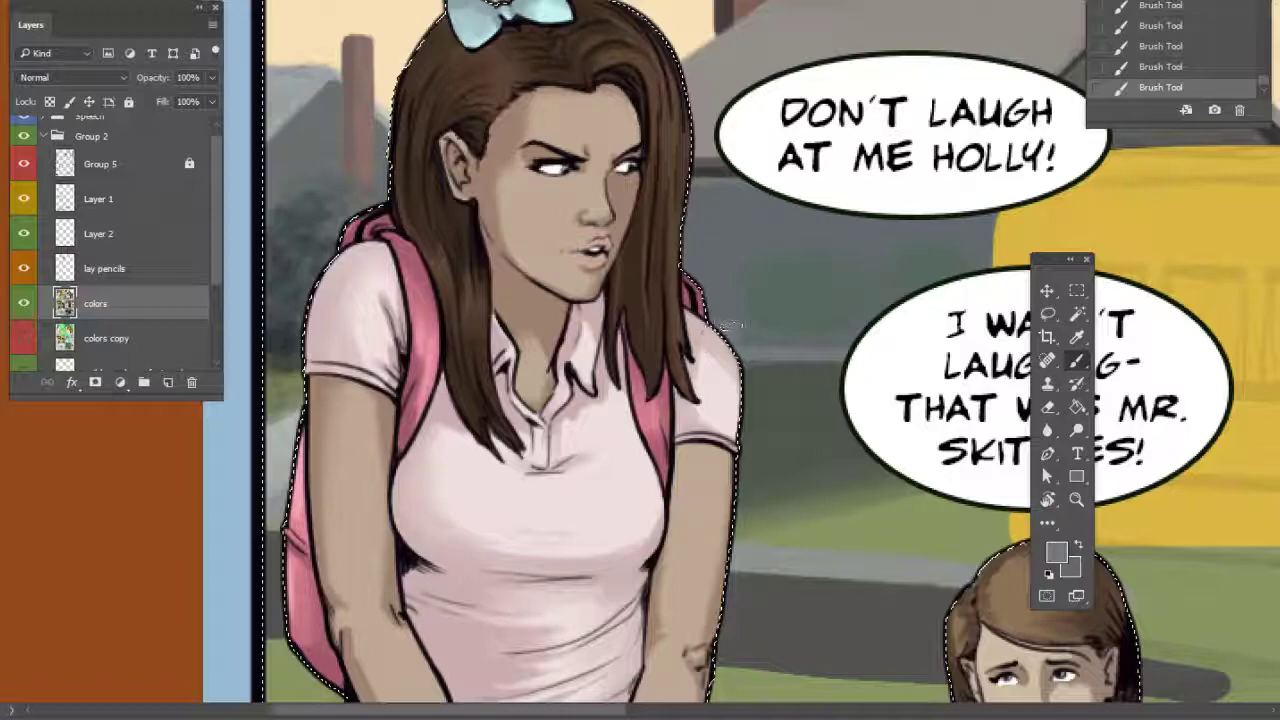
# Darken the foreground grey and brush faint door and window shapes onto the blue-grey wall beside the older girl's hair
pyautogui.moveTo(918, 381); pyautogui.dragTo(882, 377)
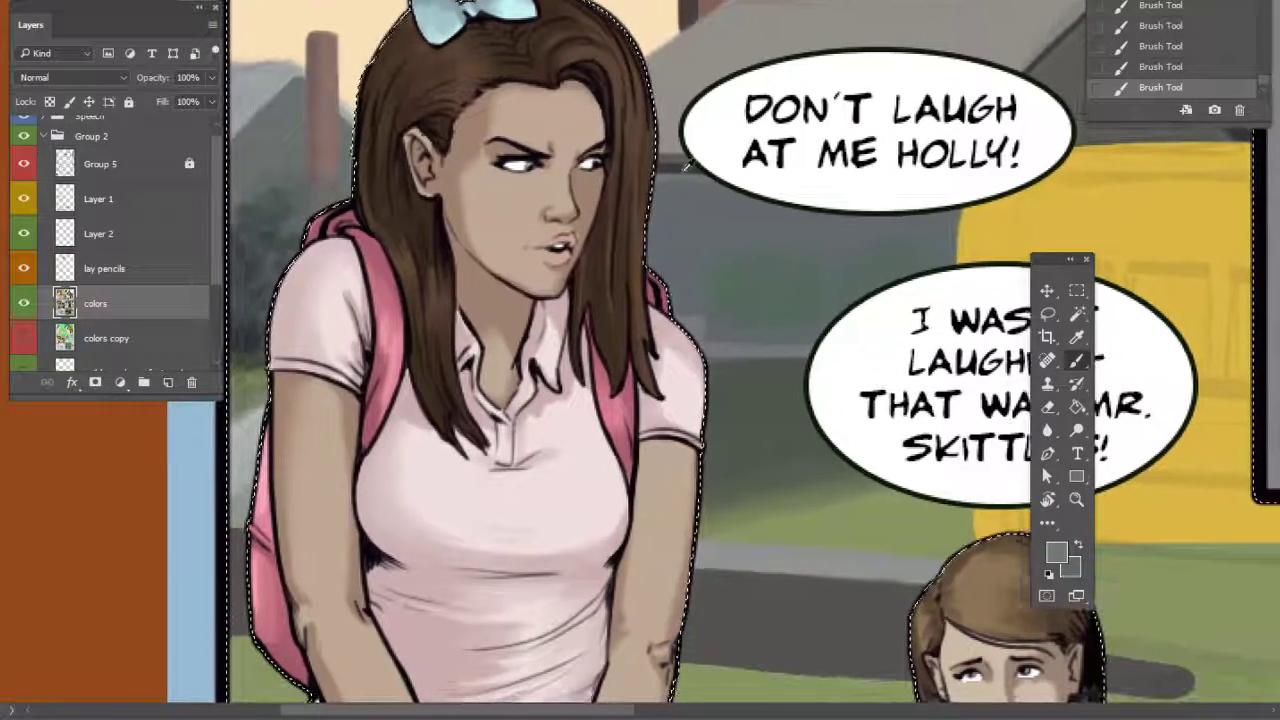
pyautogui.click(1056, 553)
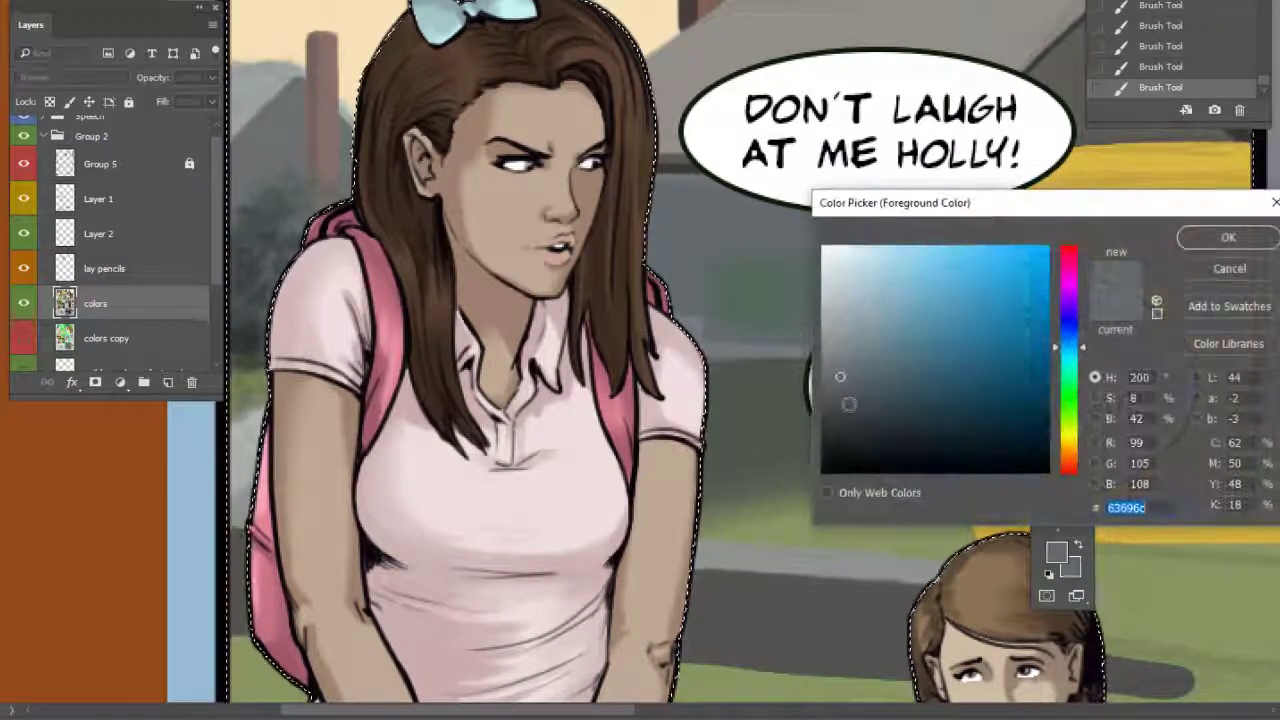
pyautogui.moveTo(845, 376); pyautogui.dragTo(838, 391)
pyautogui.click(1190, 240)
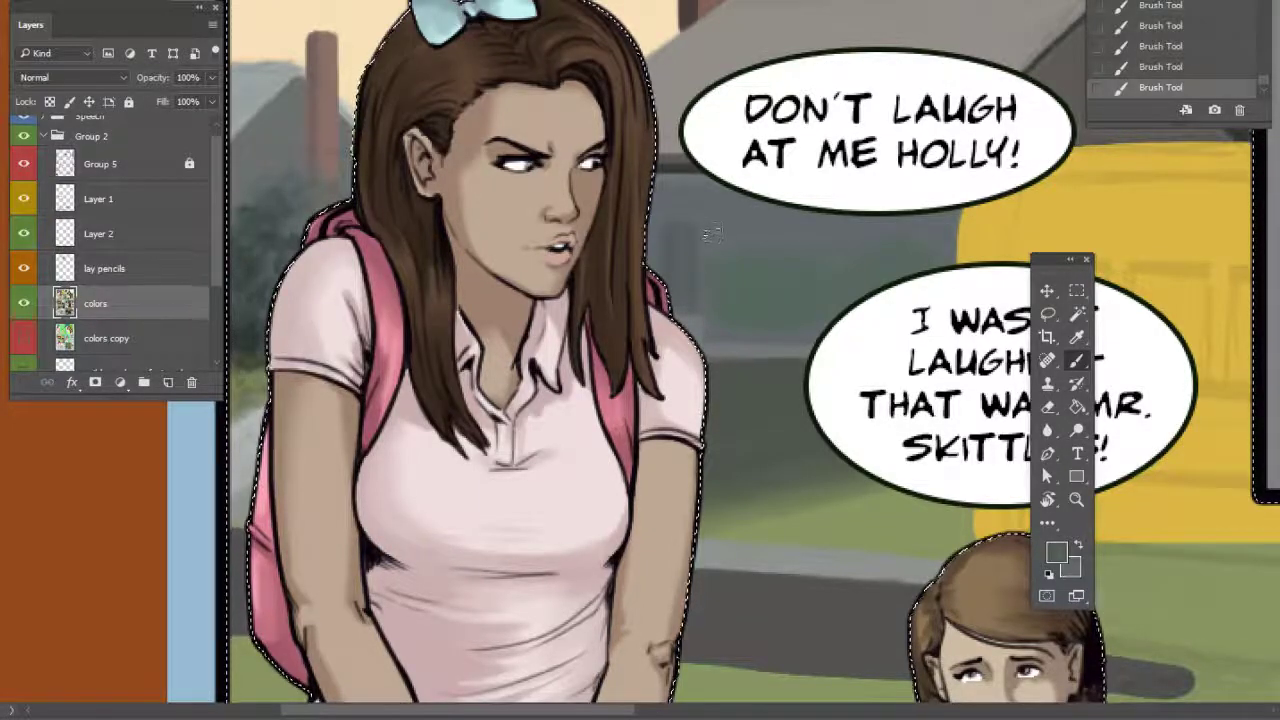
pyautogui.moveTo(886, 362); pyautogui.dragTo(658, 338)
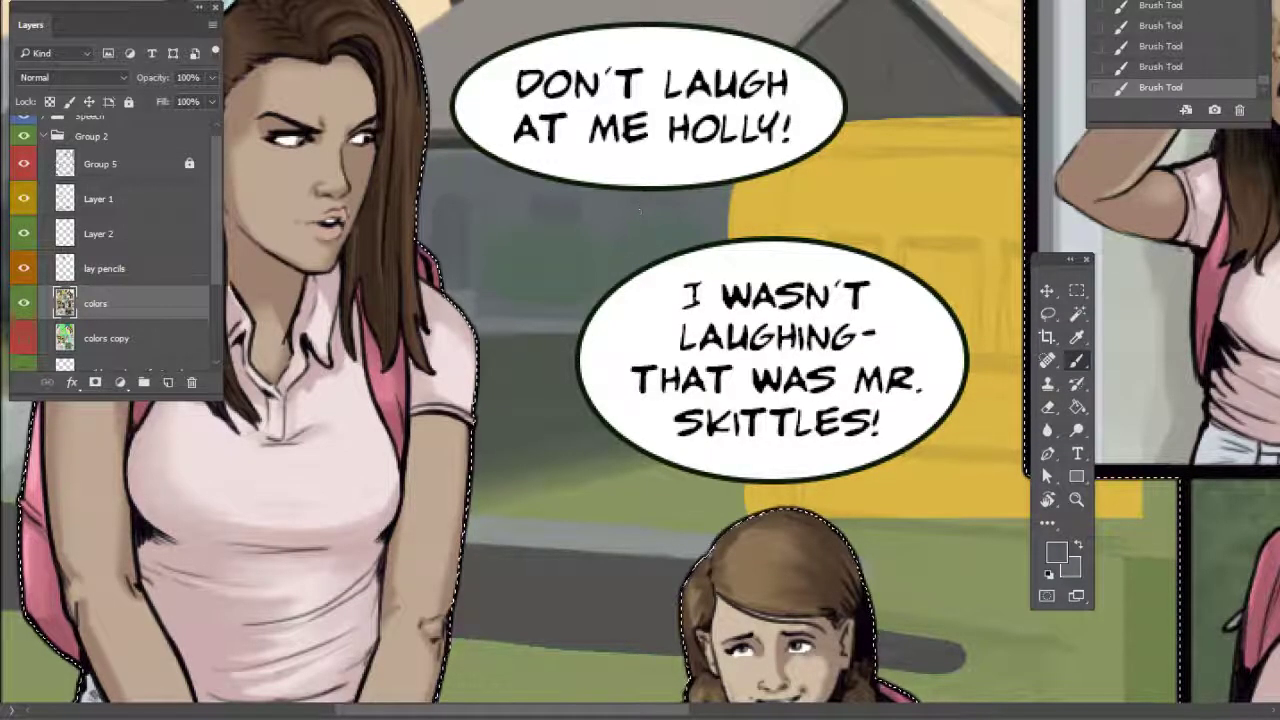
pyautogui.moveTo(538, 332); pyautogui.dragTo(635, 309)
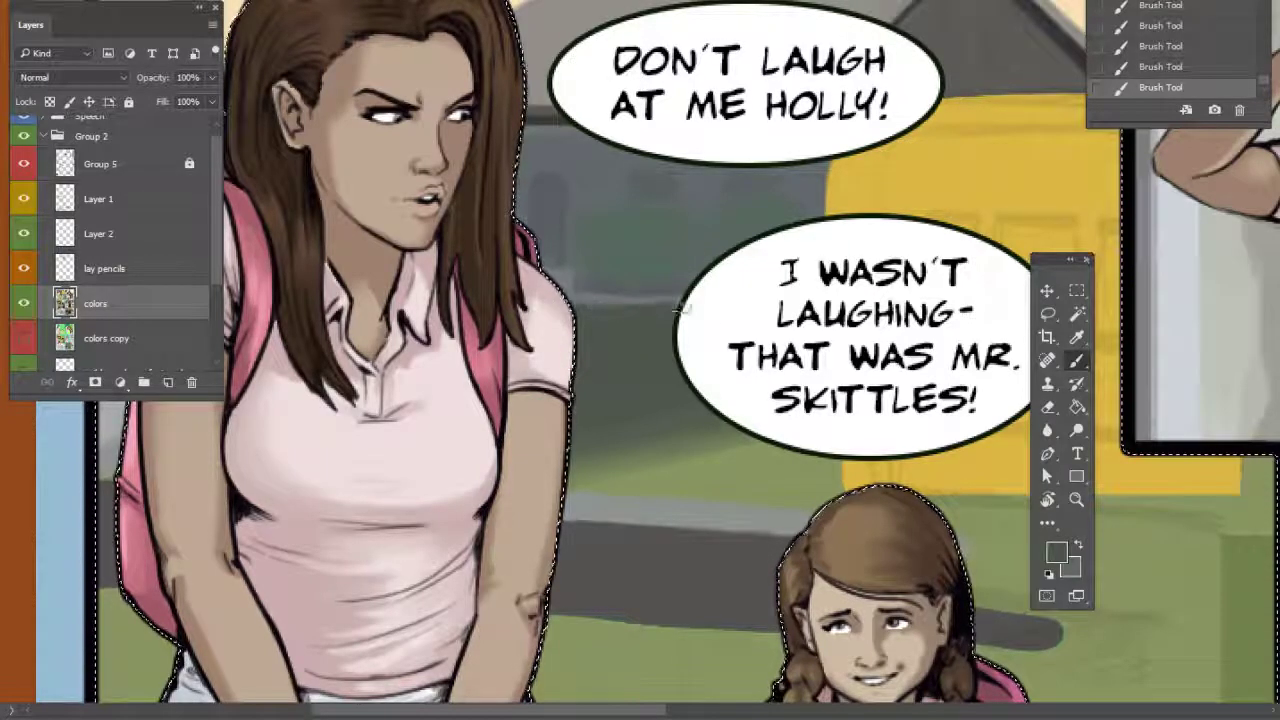
pyautogui.moveTo(778, 344); pyautogui.dragTo(980, 323)
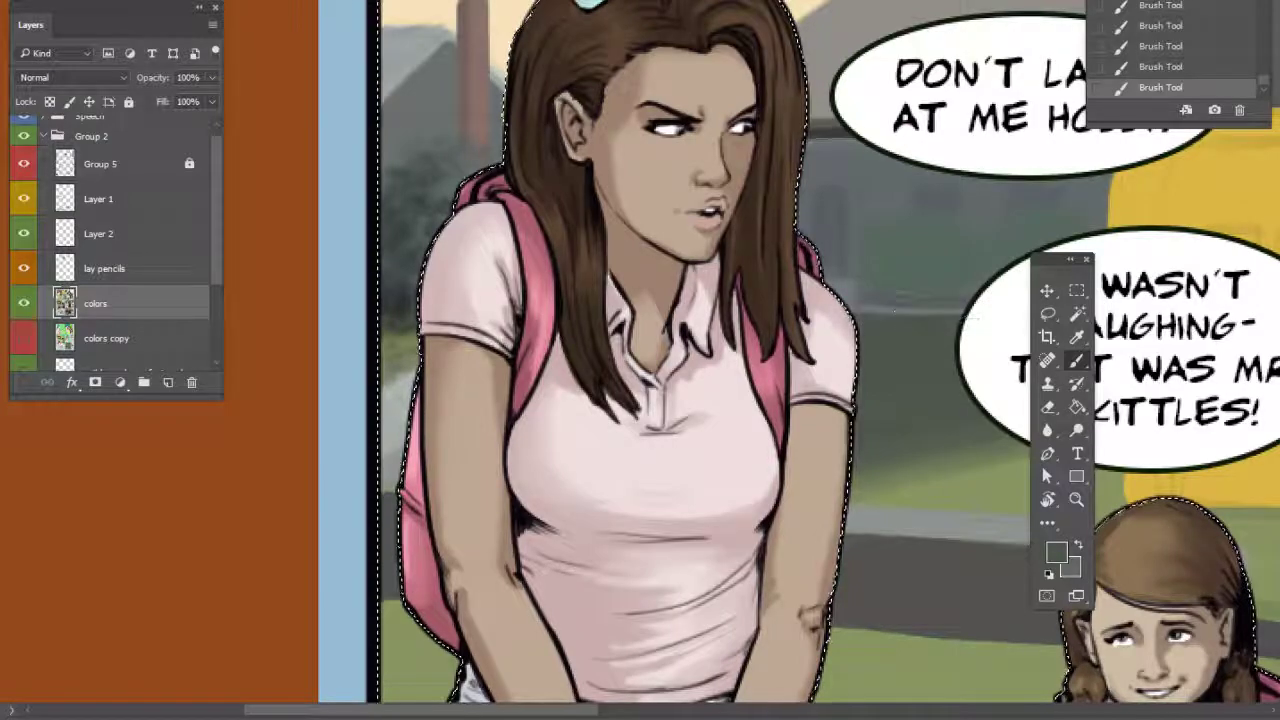
pyautogui.moveTo(941, 382); pyautogui.dragTo(831, 394)
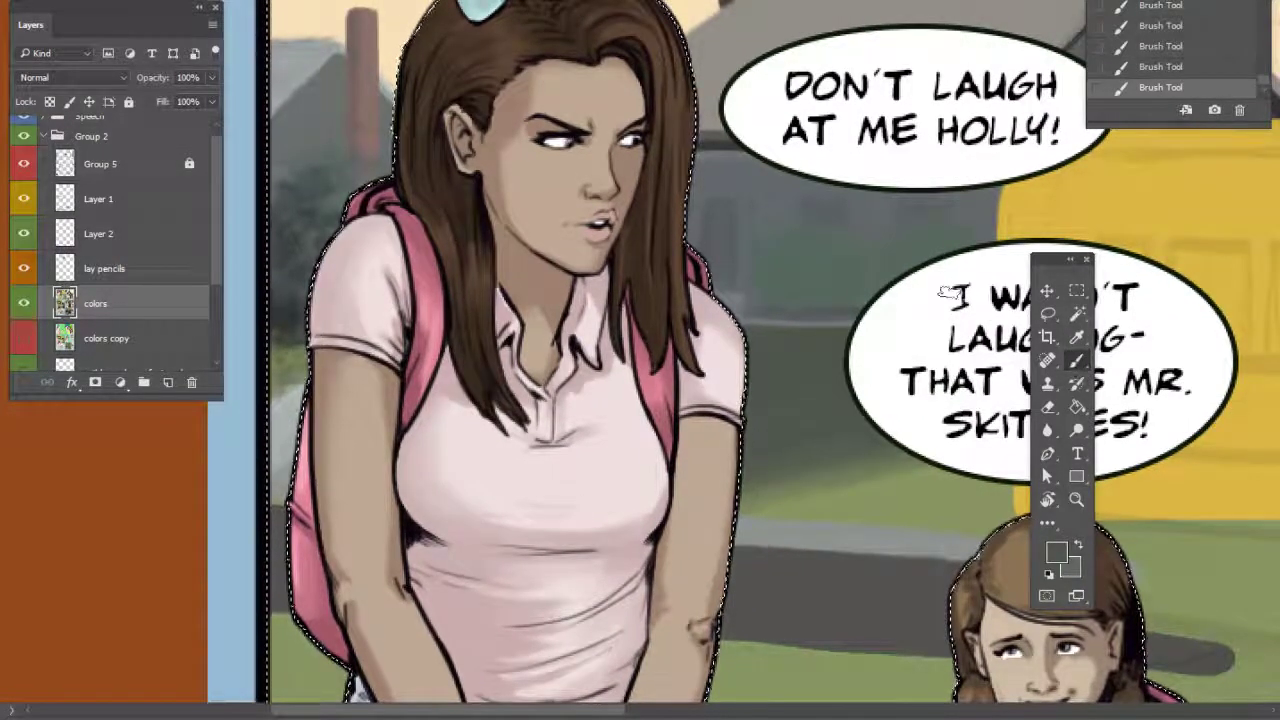
# Set the foreground to a very dark green-grey, #282f2e, and brush shadows into the foliage on the blue-grey wall
pyautogui.click(1062, 554)
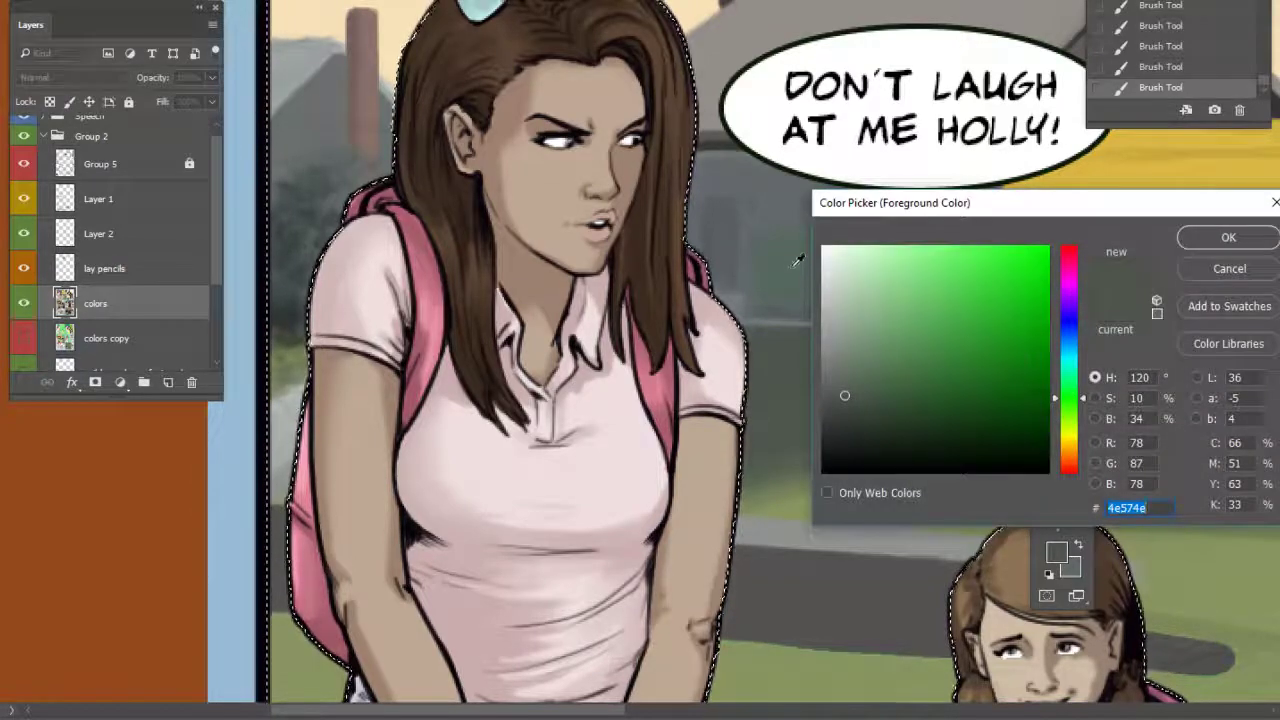
pyautogui.click(858, 430)
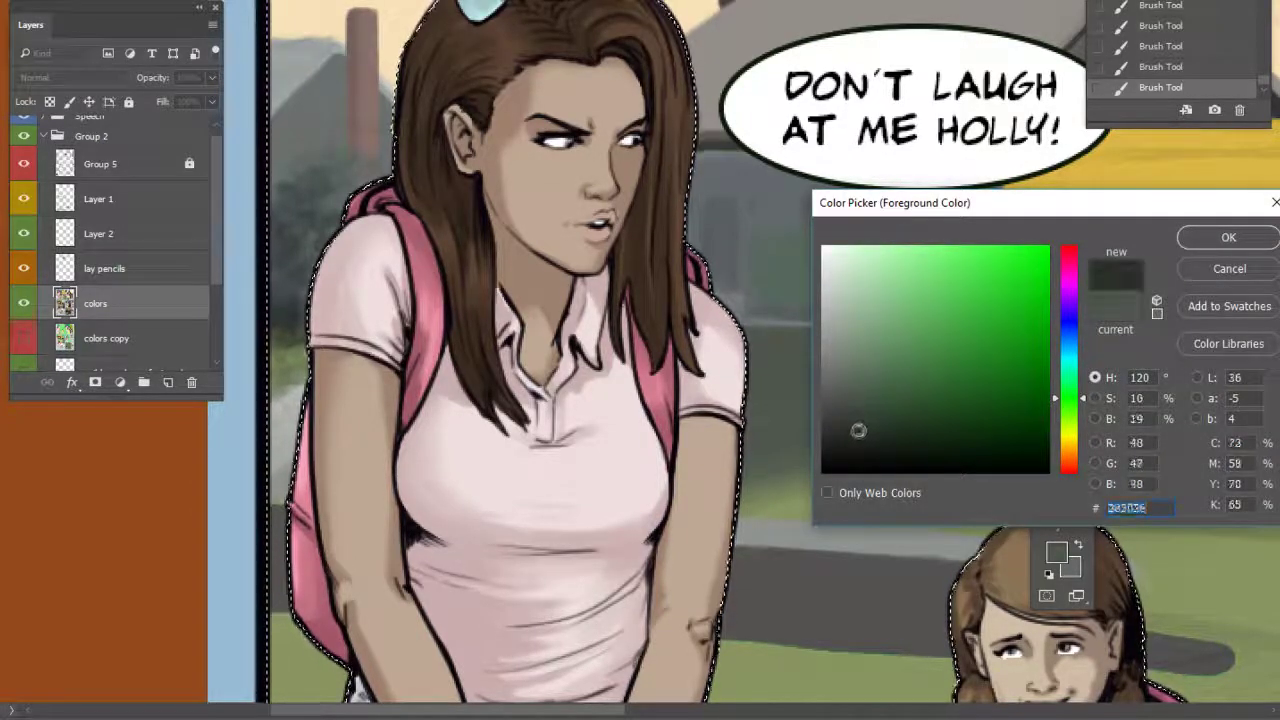
pyautogui.click(786, 261)
pyautogui.click(857, 414)
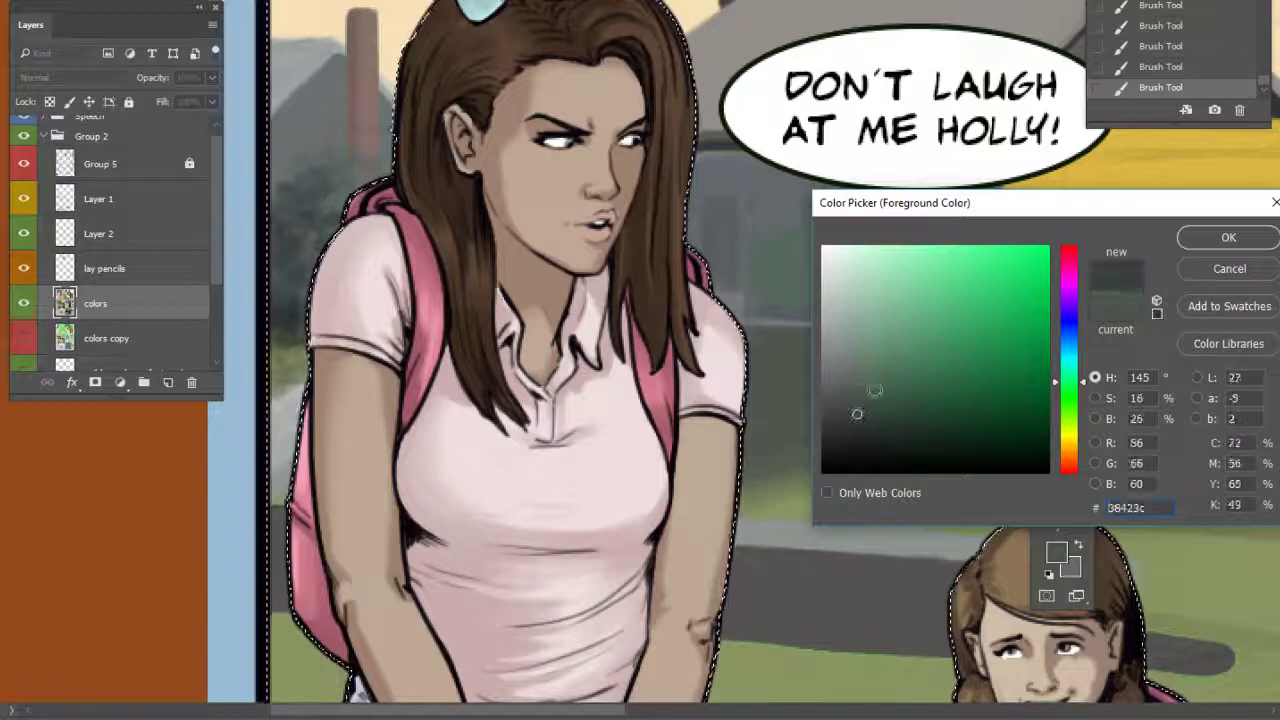
pyautogui.click(1070, 367)
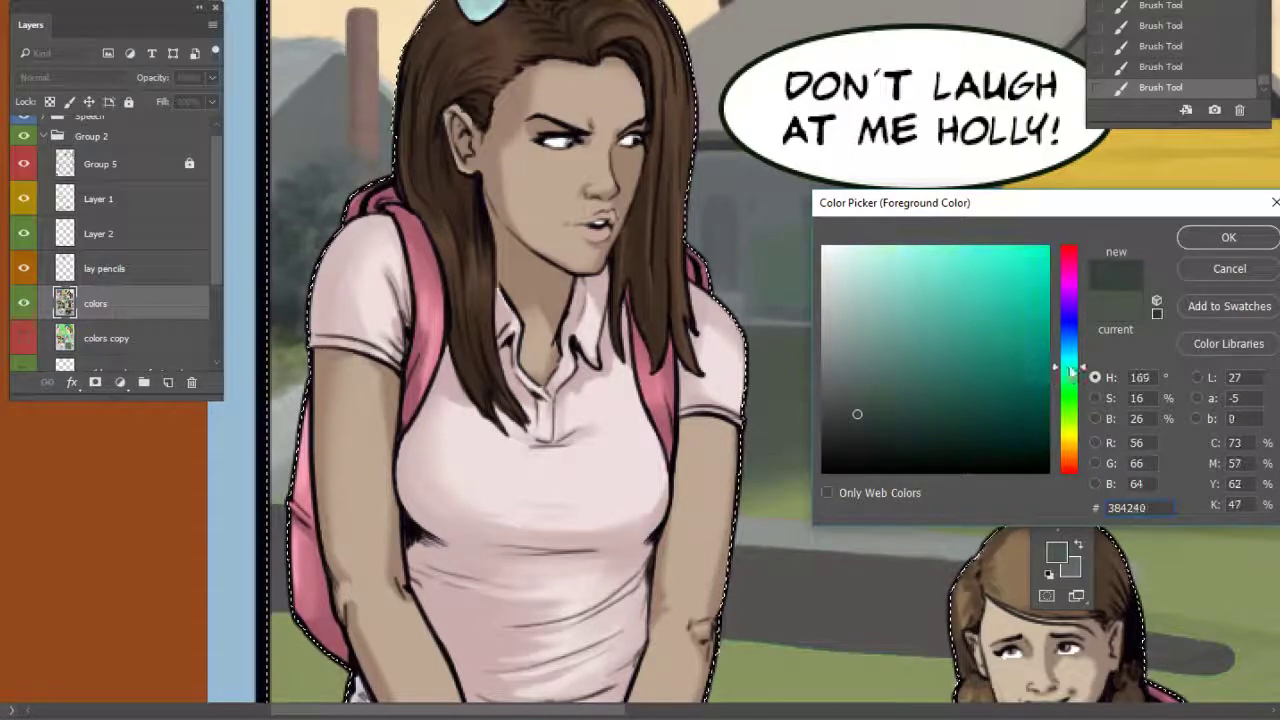
pyautogui.click(855, 431)
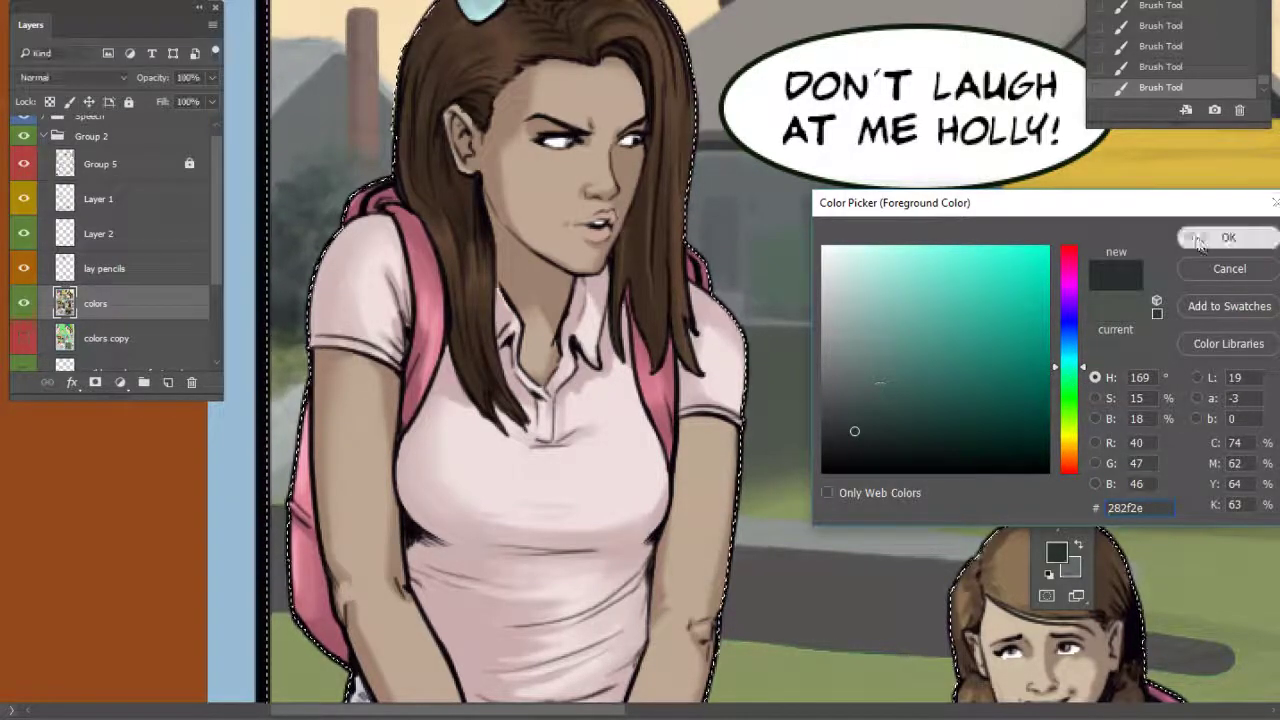
pyautogui.press('Return')
pyautogui.rightClick(933, 313)
pyautogui.press('Return')
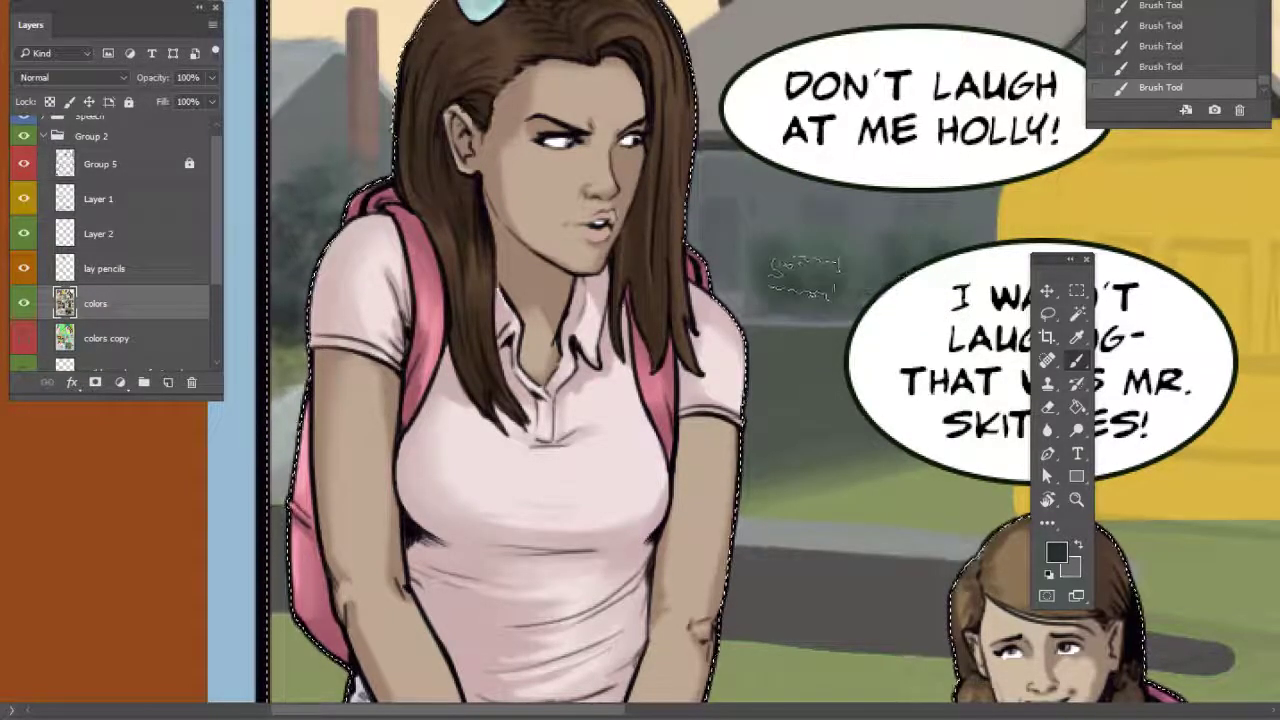
# Reduce the textured brush to 28 px and smaller, and refine the dark detail in the wall's foliage
pyautogui.rightClick(900, 280)
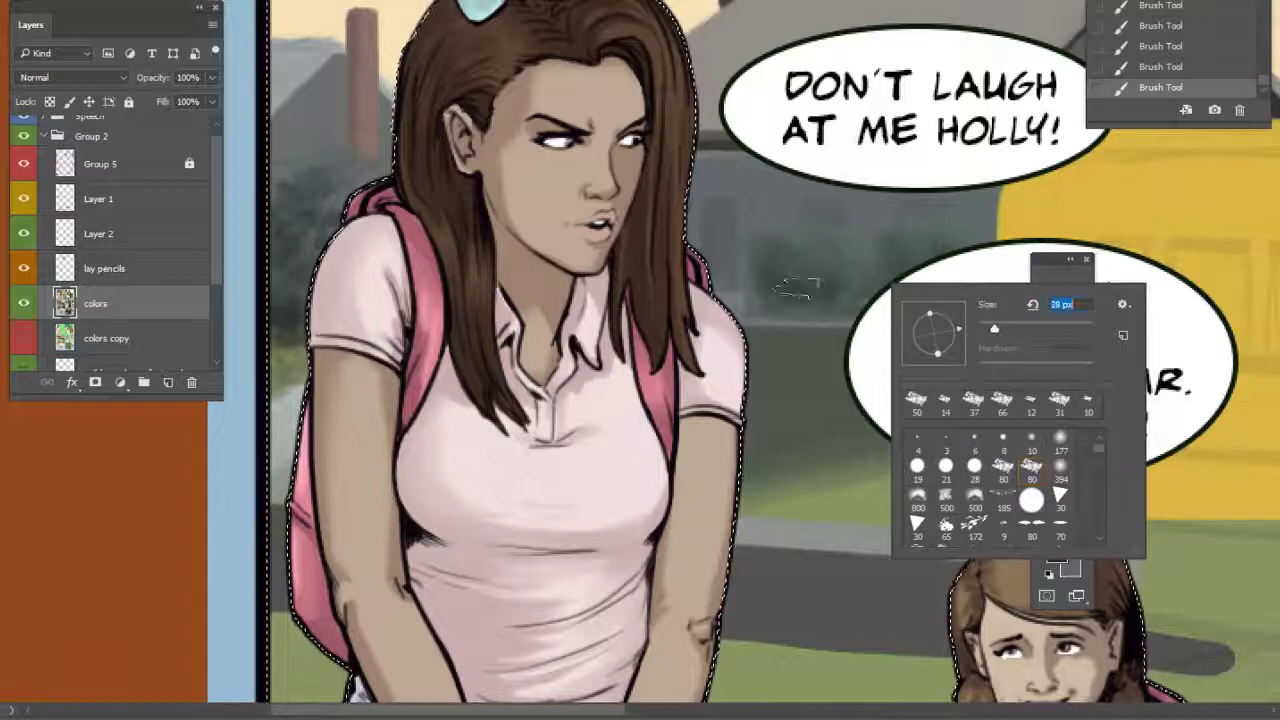
pyautogui.press('Return')
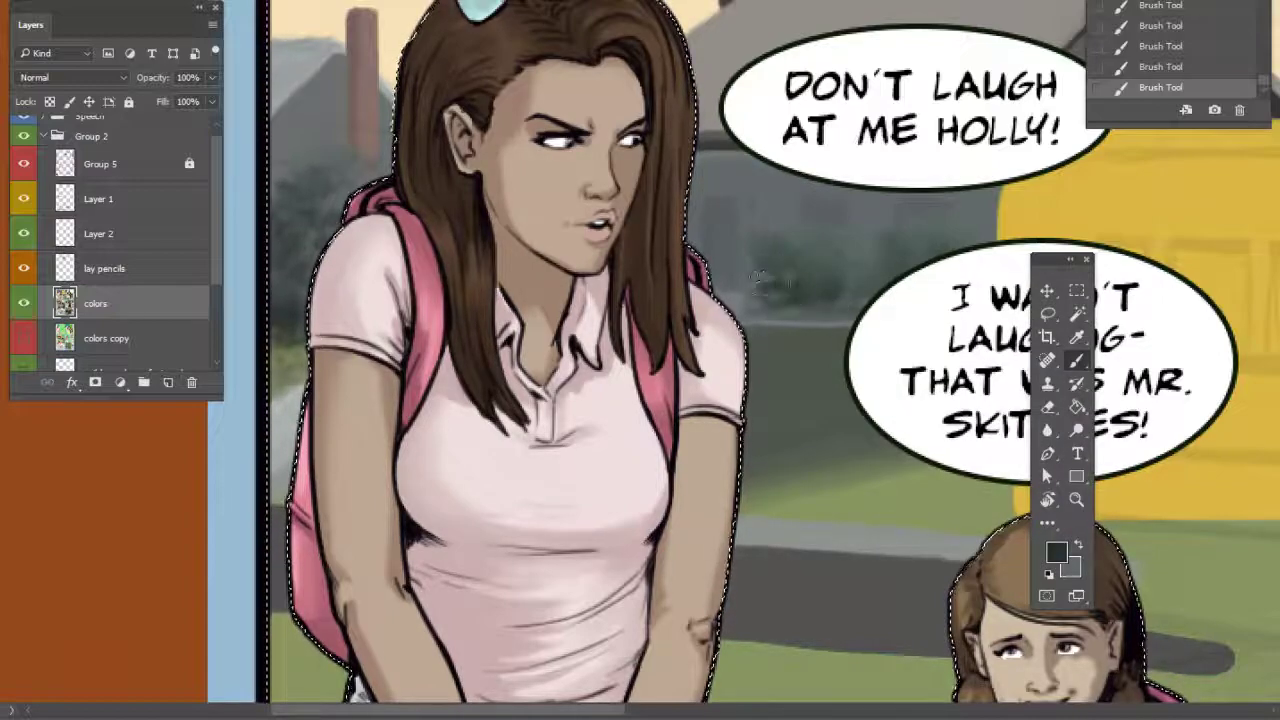
pyautogui.rightClick(822, 290)
pyautogui.press('Return')
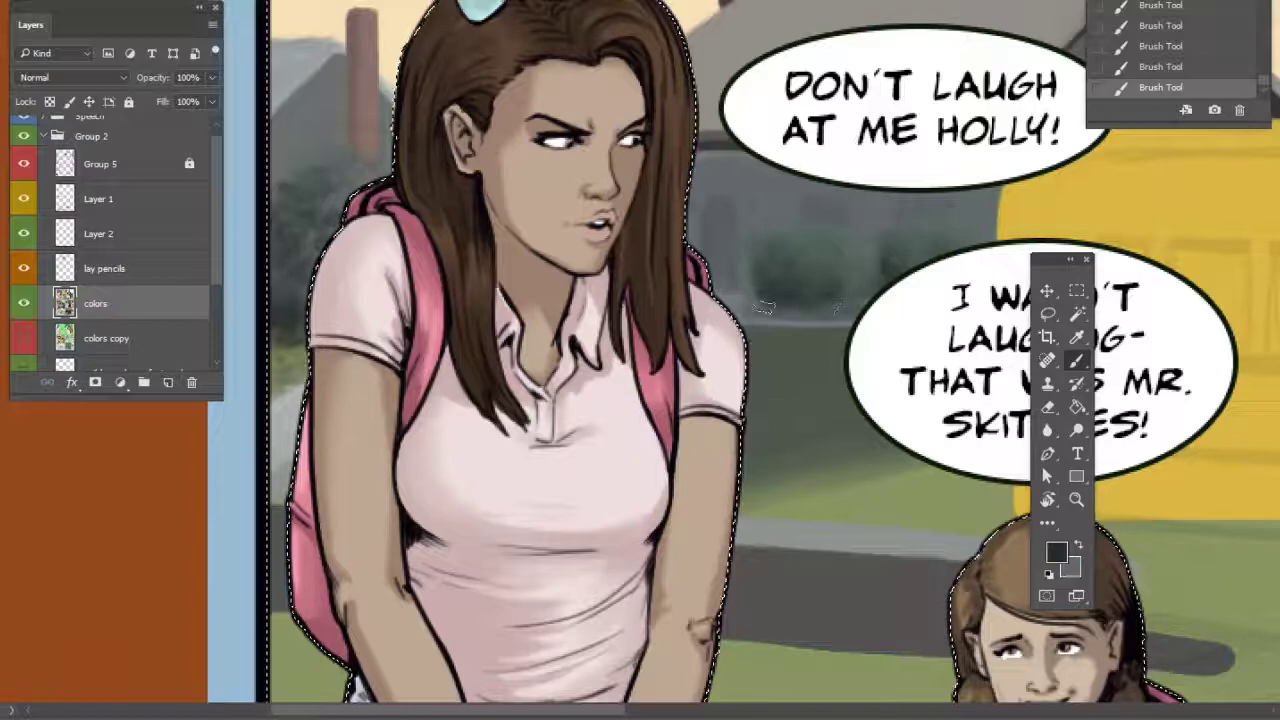
# Sample the wall's grey, darken it and paint window outlines on the blue-grey wall above the bushes
pyautogui.click(1057, 558)
pyautogui.click(780, 288)
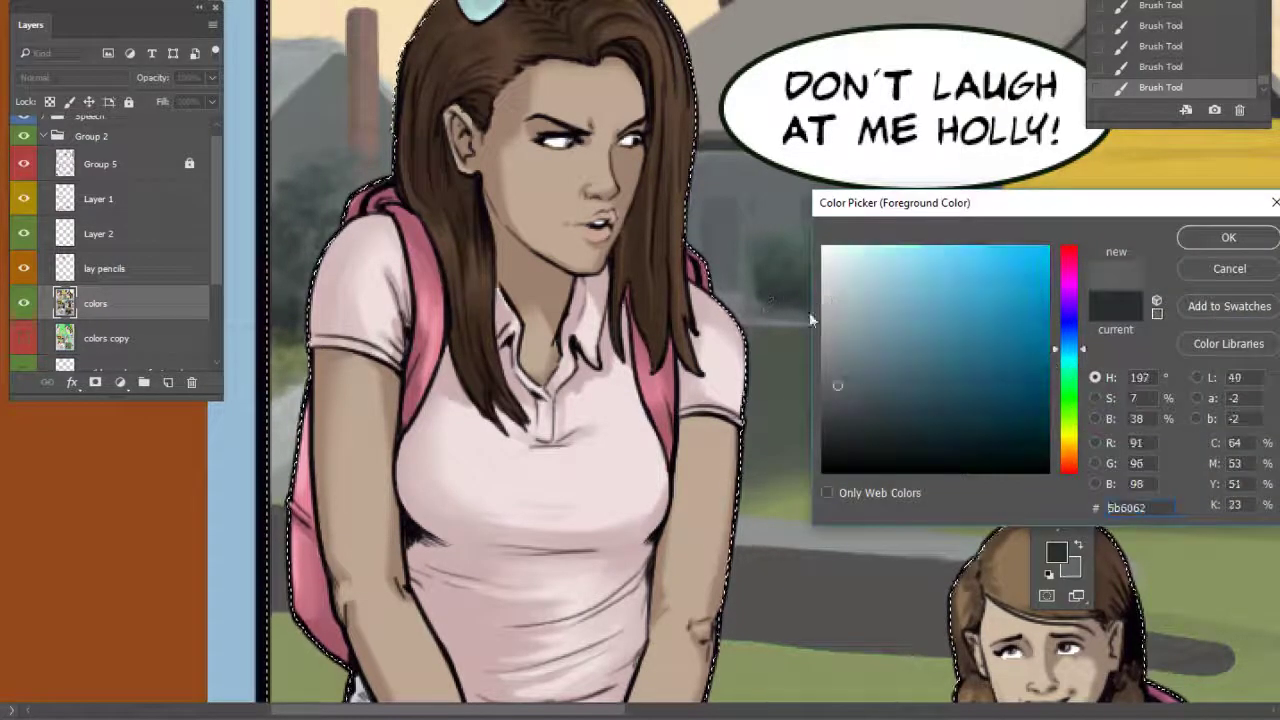
pyautogui.click(835, 424)
pyautogui.click(1190, 242)
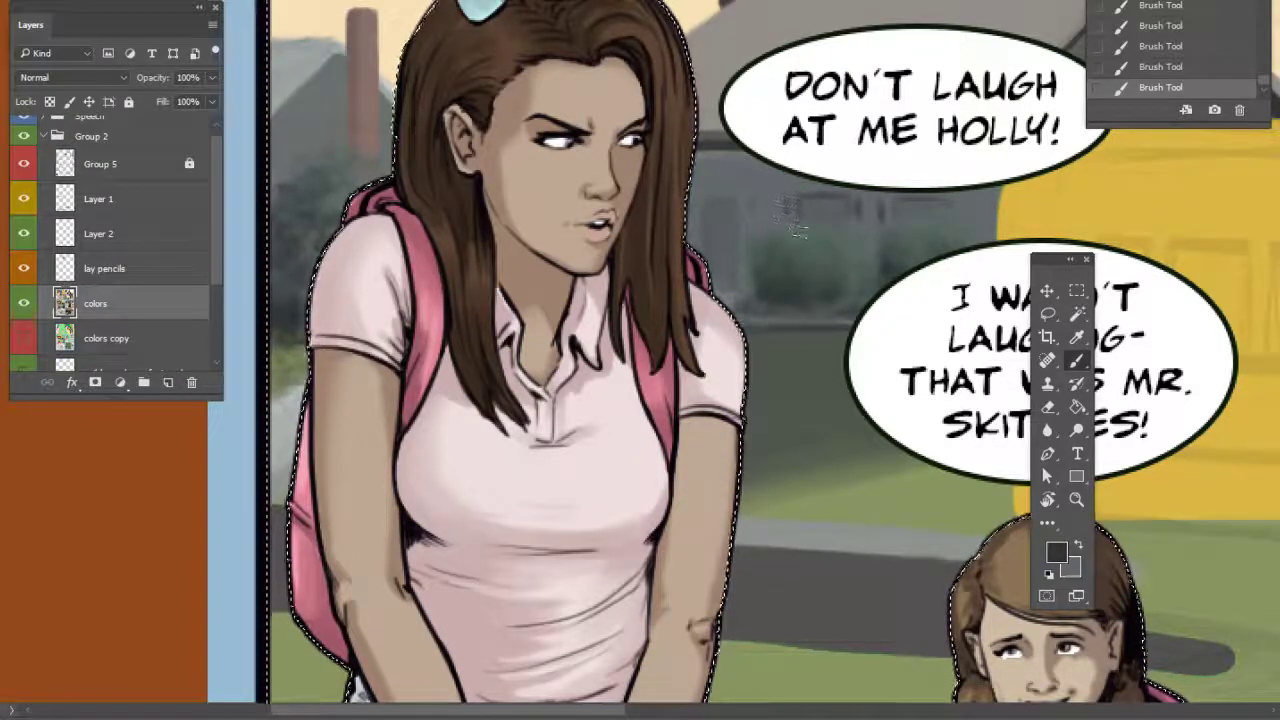
# Examine the painted wall, windows and foliage close up and within the whole panel
pyautogui.moveTo(940, 305); pyautogui.dragTo(917, 315)
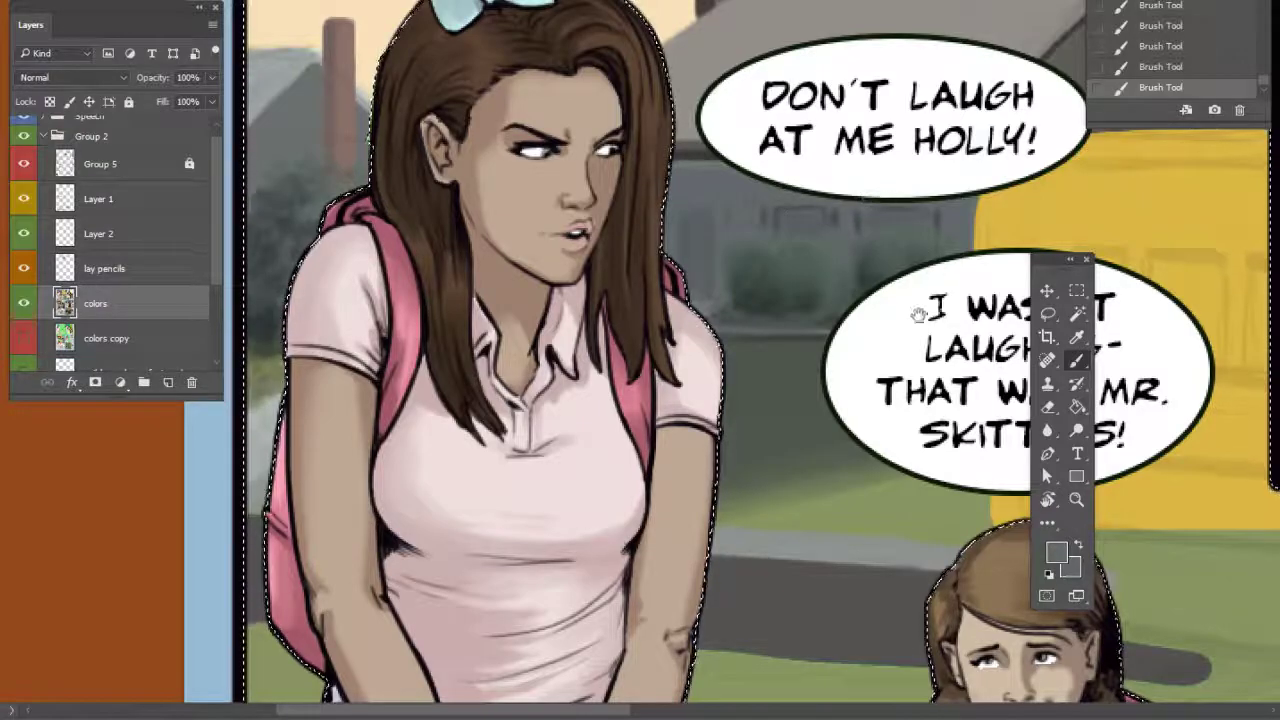
pyautogui.moveTo(917, 307); pyautogui.dragTo(883, 305)
pyautogui.moveTo(971, 428); pyautogui.dragTo(937, 430)
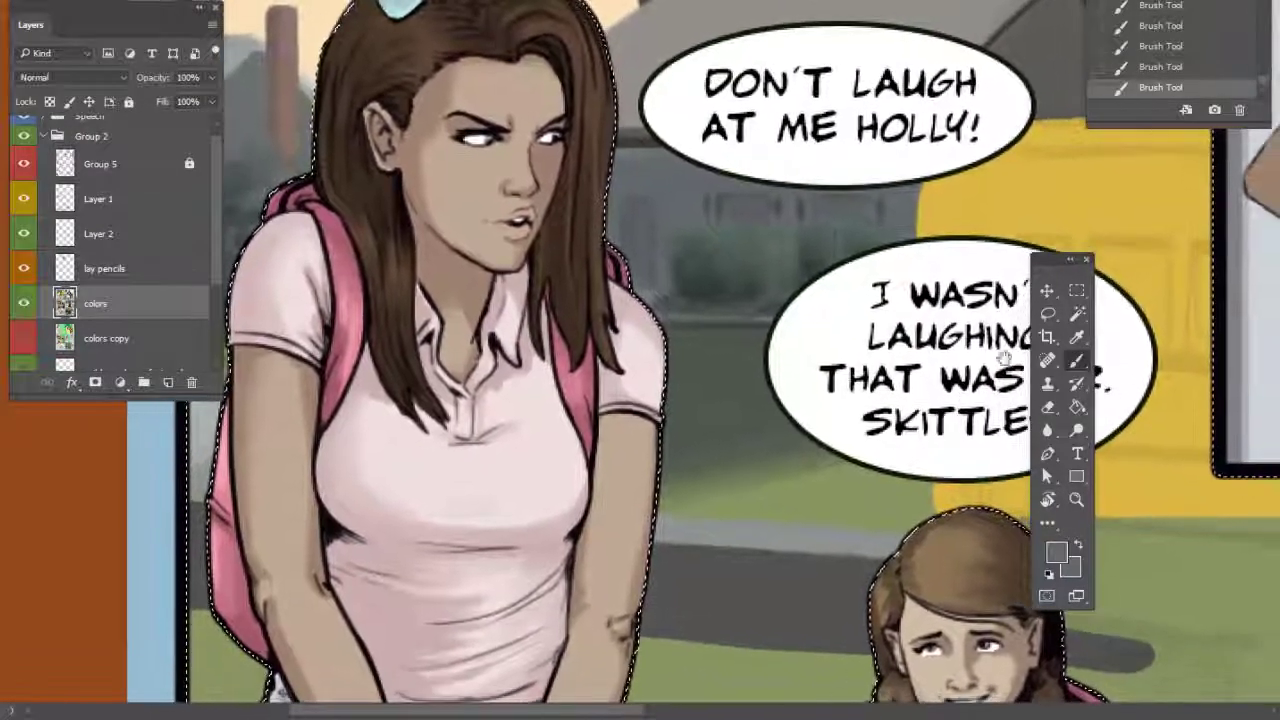
pyautogui.moveTo(973, 478); pyautogui.dragTo(804, 377)
pyautogui.moveTo(858, 429); pyautogui.dragTo(948, 469)
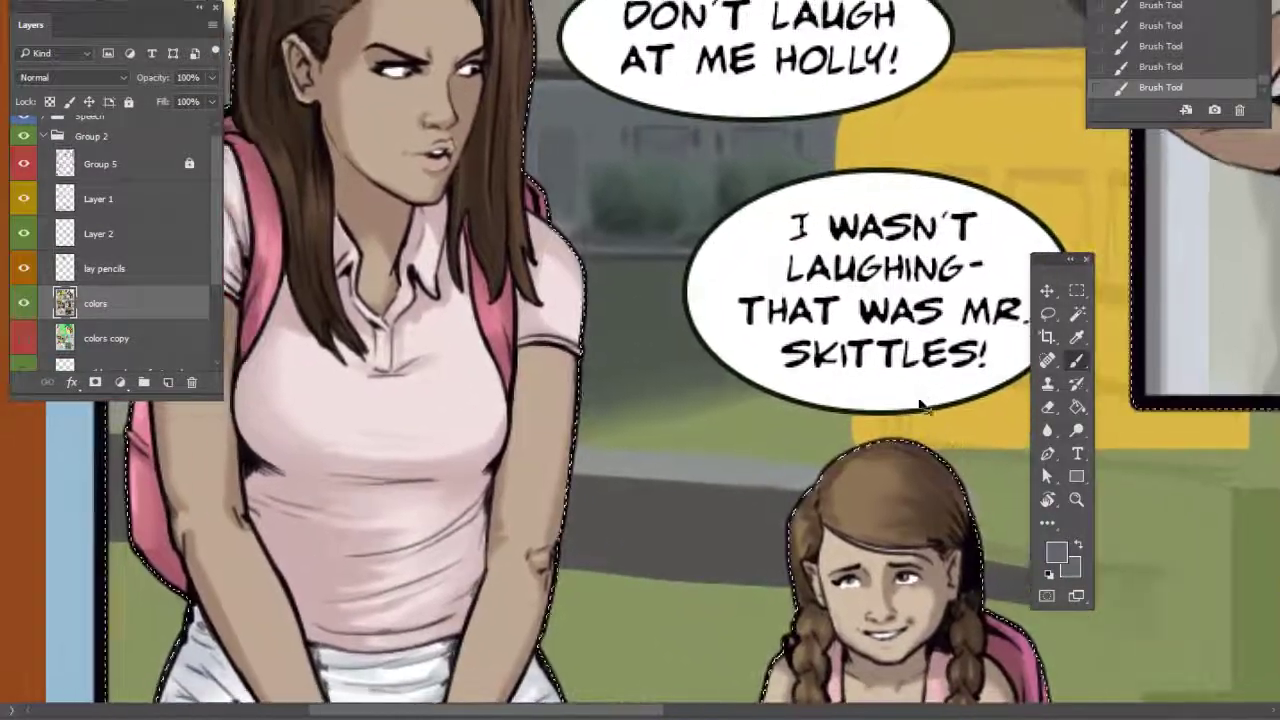
pyautogui.hotkey('ctrl', '-')
pyautogui.hotkey('ctrl', '-')
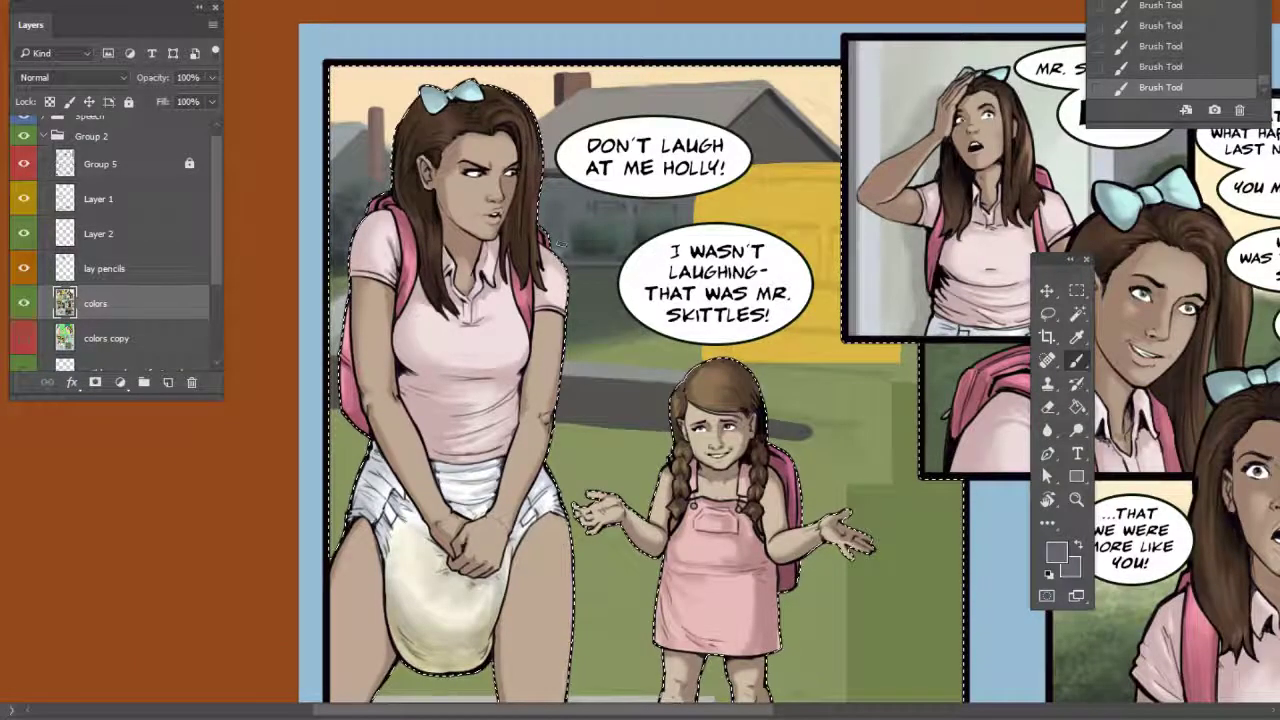
pyautogui.scroll(6, 565, 214)
pyautogui.scroll(-2, 580, 212)
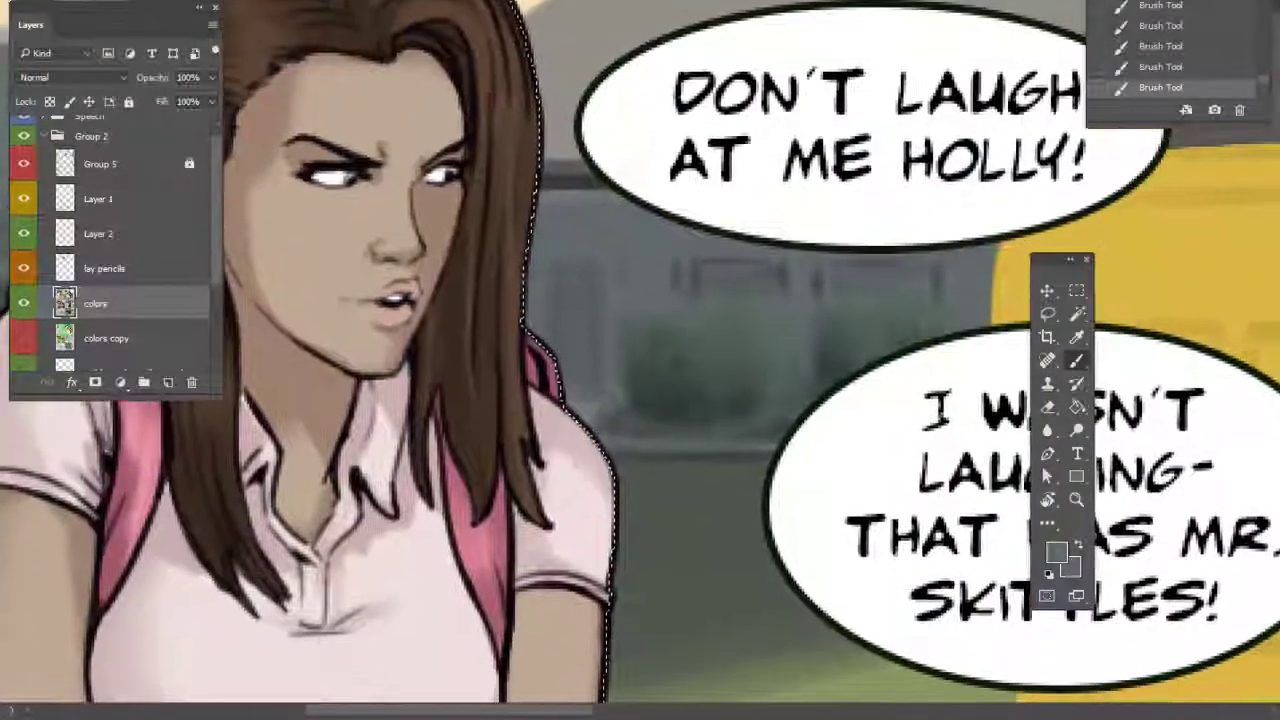
# Exclude a rectangle over the roof edge from the selection and brush a darker grey shadow along the wall beneath it
pyautogui.click(1060, 550)
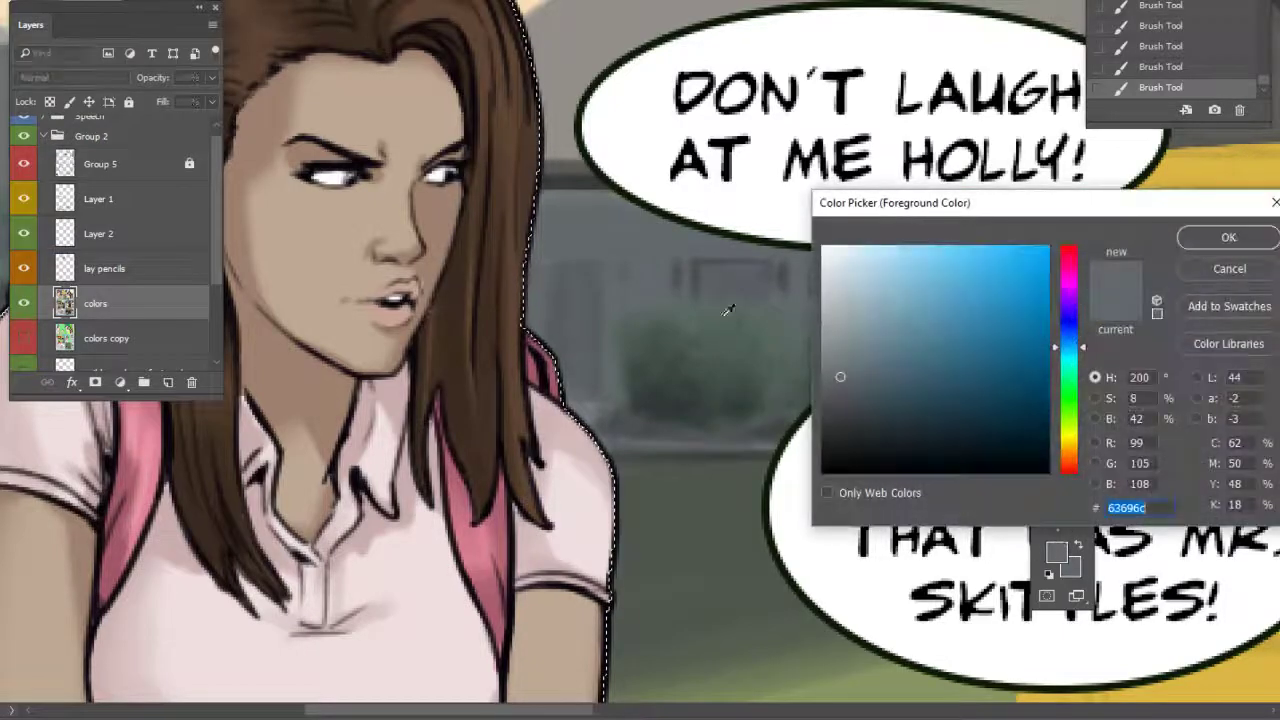
pyautogui.click(840, 413)
pyautogui.click(1193, 236)
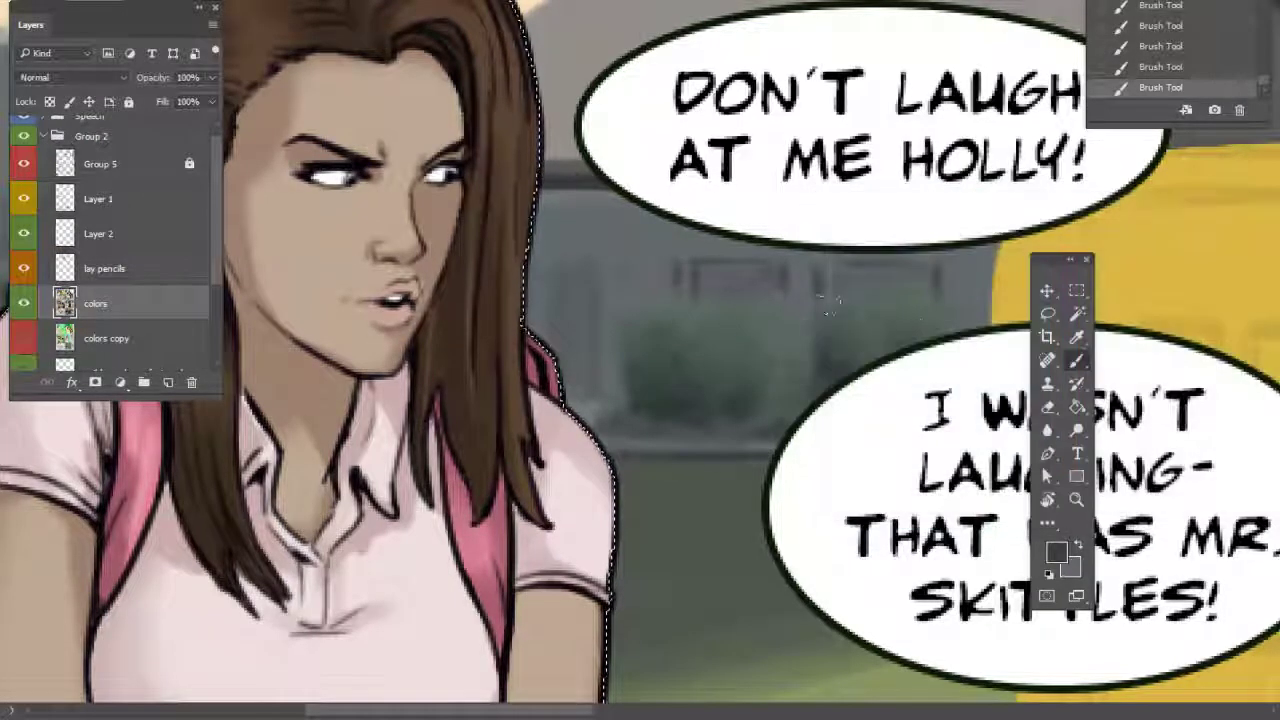
pyautogui.moveTo(522, 72); pyautogui.dragTo(684, 188)
pyautogui.click(1077, 361)
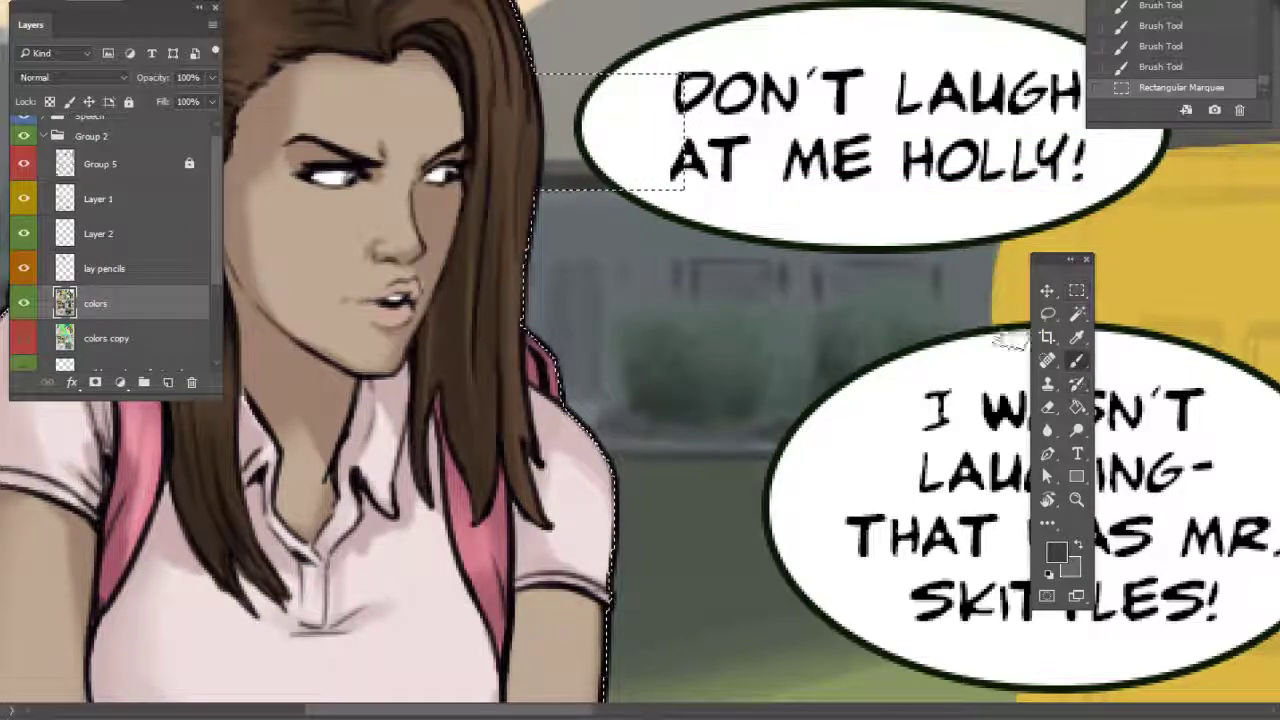
pyautogui.rightClick(716, 266)
pyautogui.click(880, 284)
pyautogui.moveTo(594, 190)
pyautogui.mouseDown()
pyautogui.moveTo(582, 202)
pyautogui.moveTo(588, 140)
pyautogui.mouseUp()
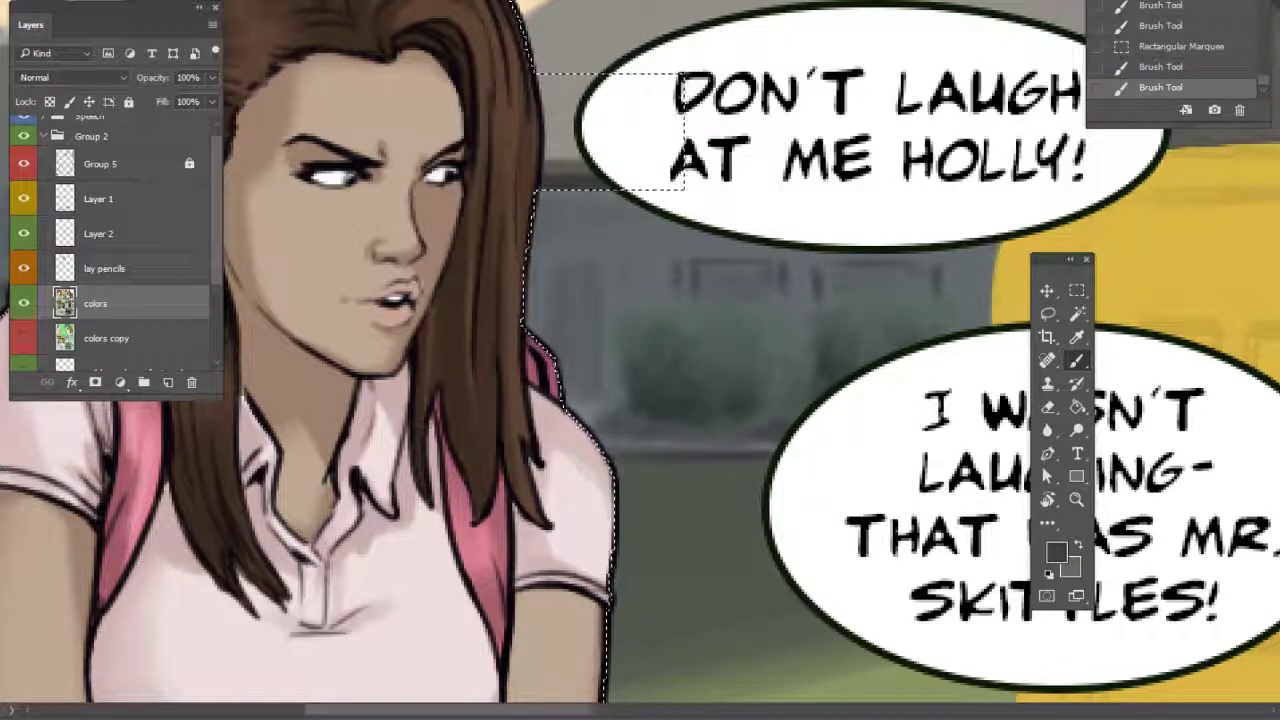
pyautogui.click(603, 197)
pyautogui.click(555, 355)
pyautogui.click(700, 215)
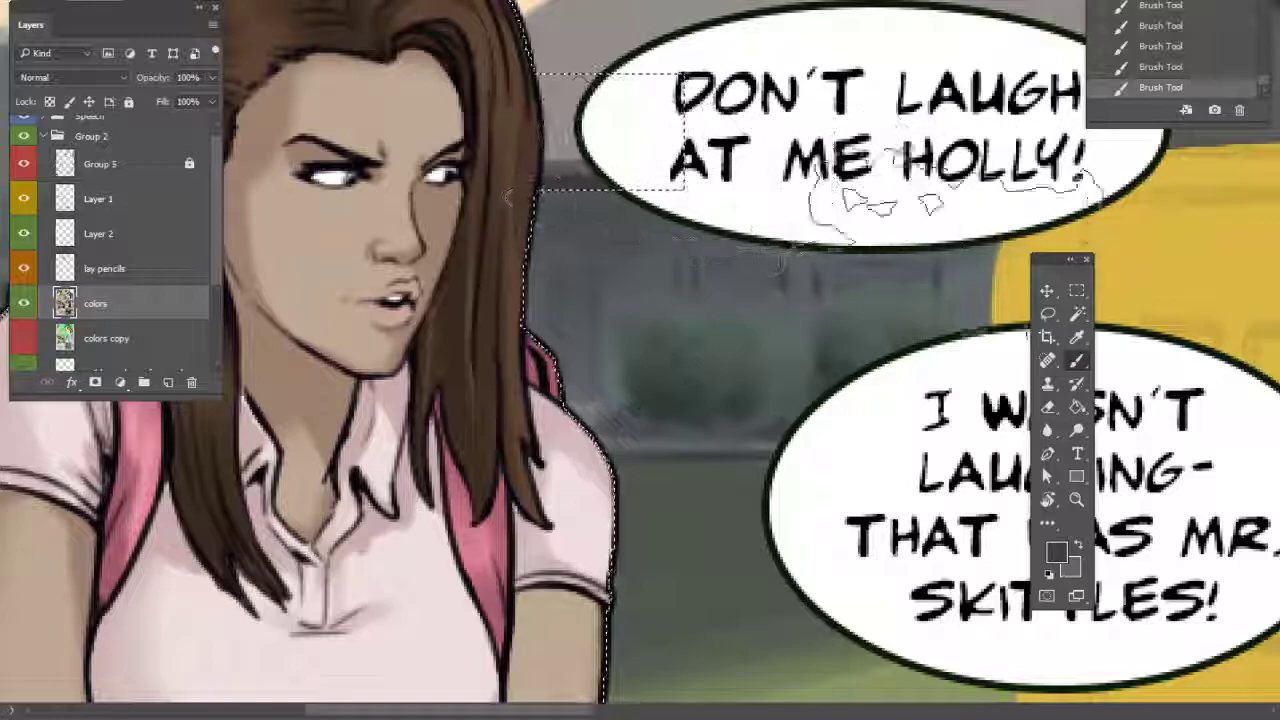
# Undo the last selection move by returning to the preceding brush stroke
pyautogui.press('l')
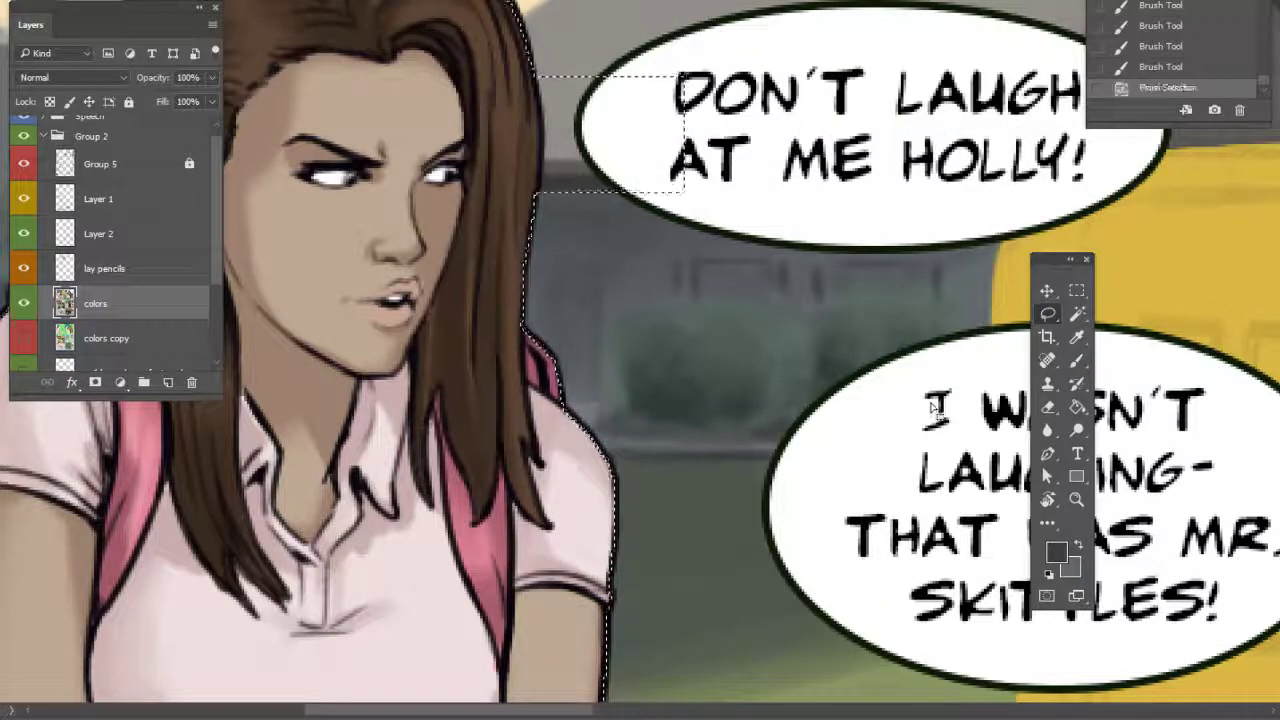
pyautogui.hotkey('ctrl', '-')
pyautogui.hotkey('ctrl', '-')
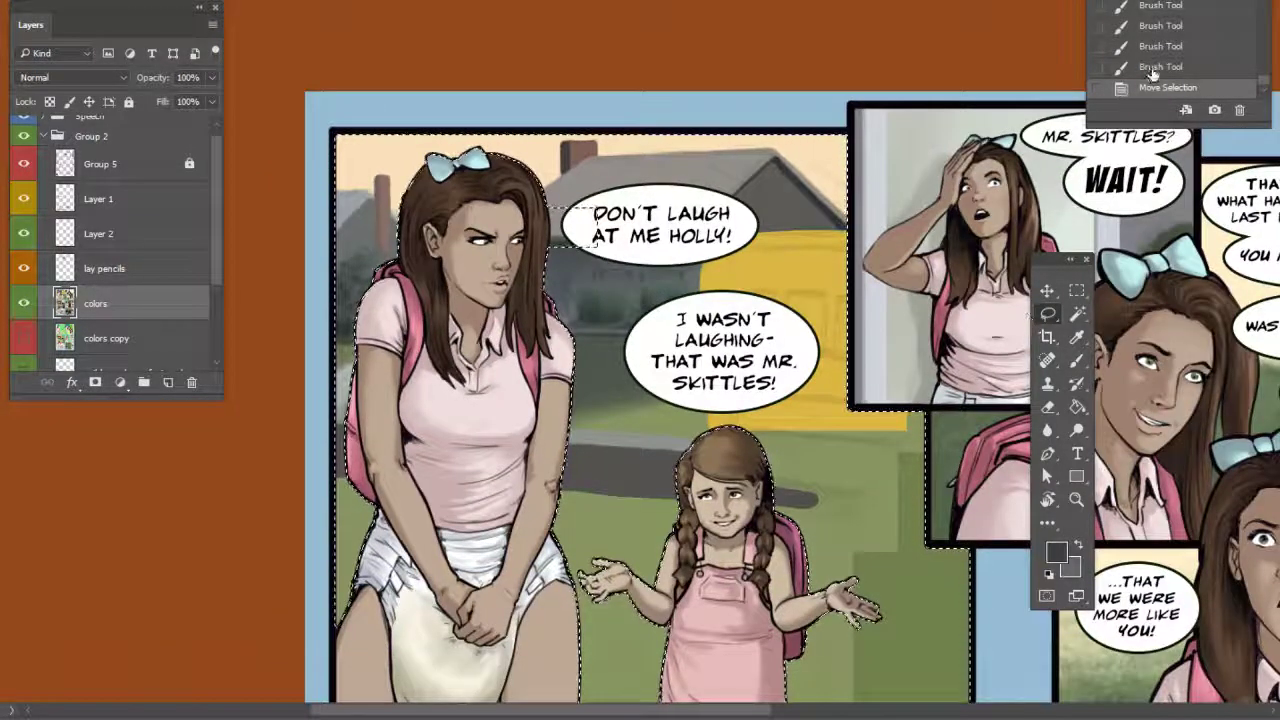
pyautogui.click(1150, 68)
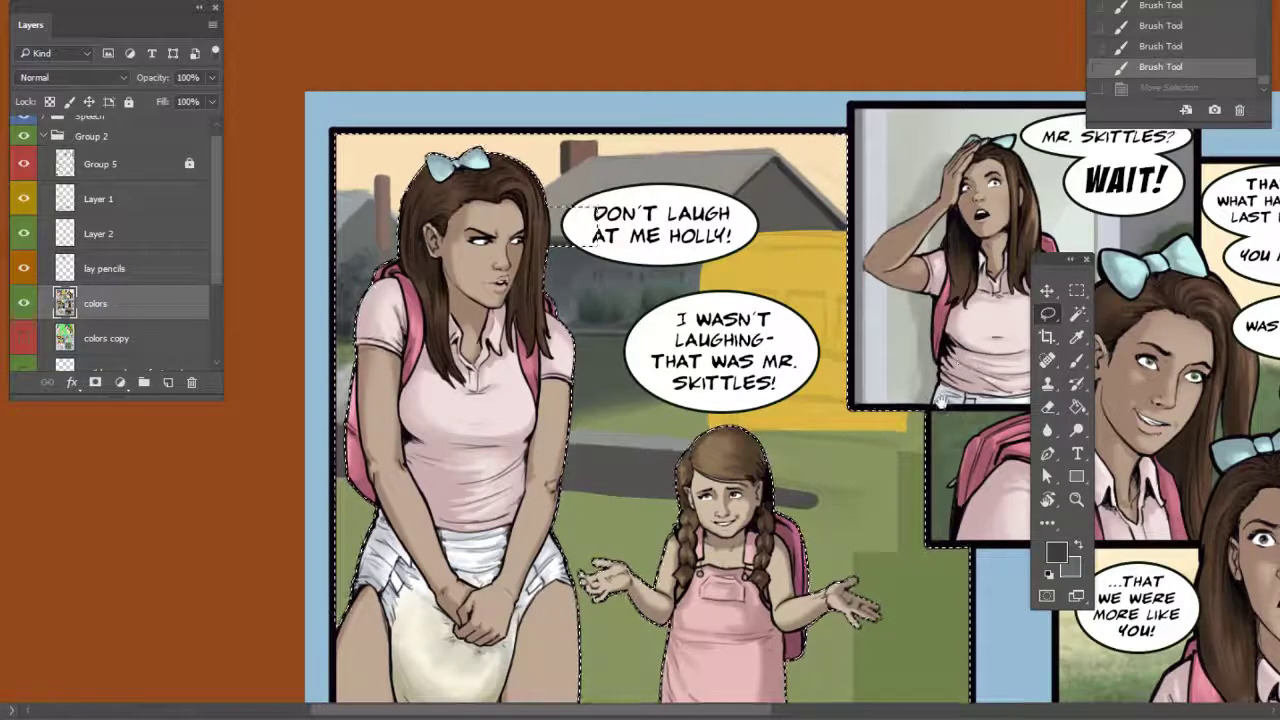
# Sample the light grass green and brush grassy texture over the shaded upper lawn with the 133 px textured brush
pyautogui.moveTo(941, 401); pyautogui.dragTo(919, 380)
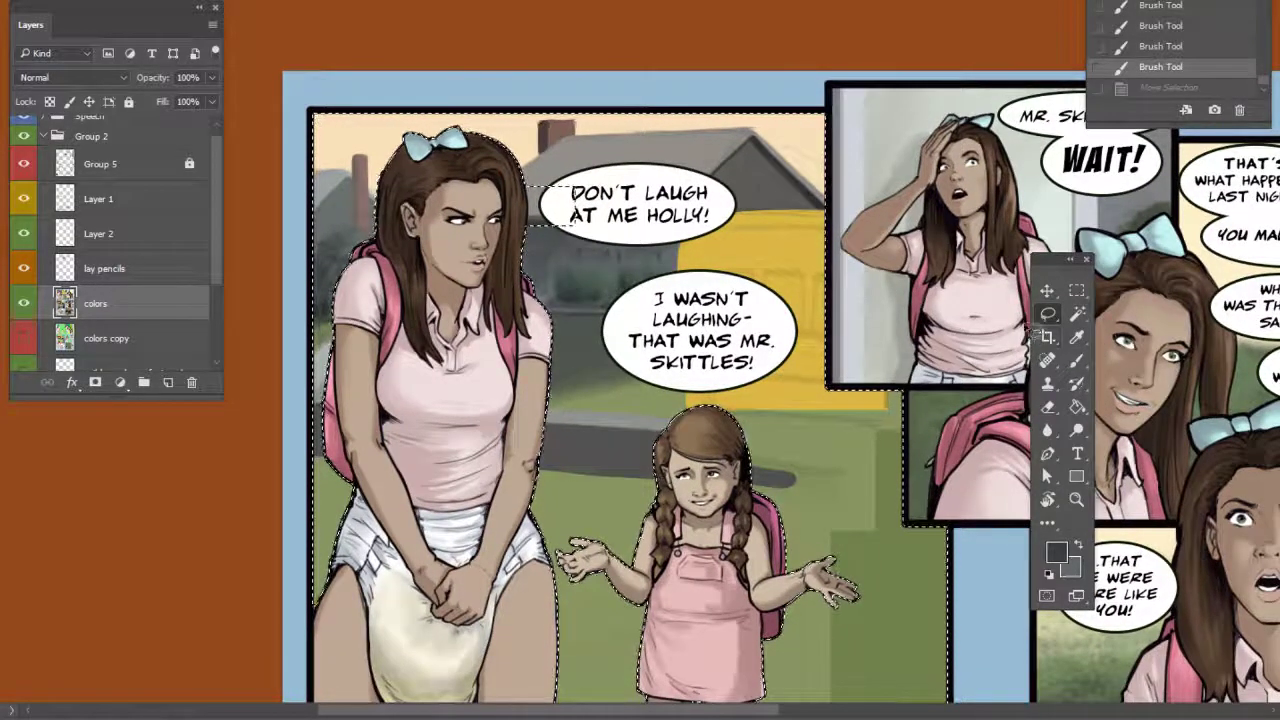
pyautogui.moveTo(930, 428); pyautogui.dragTo(915, 423)
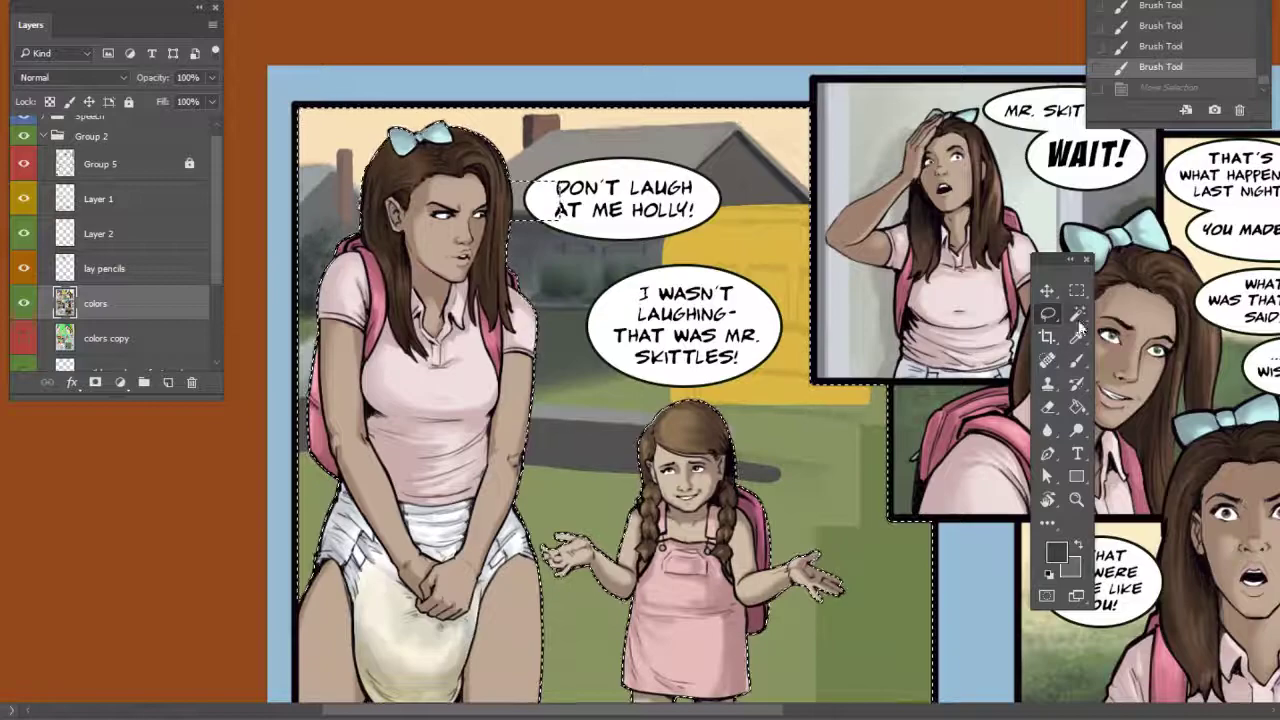
pyautogui.click(1077, 361)
pyautogui.rightClick(670, 390)
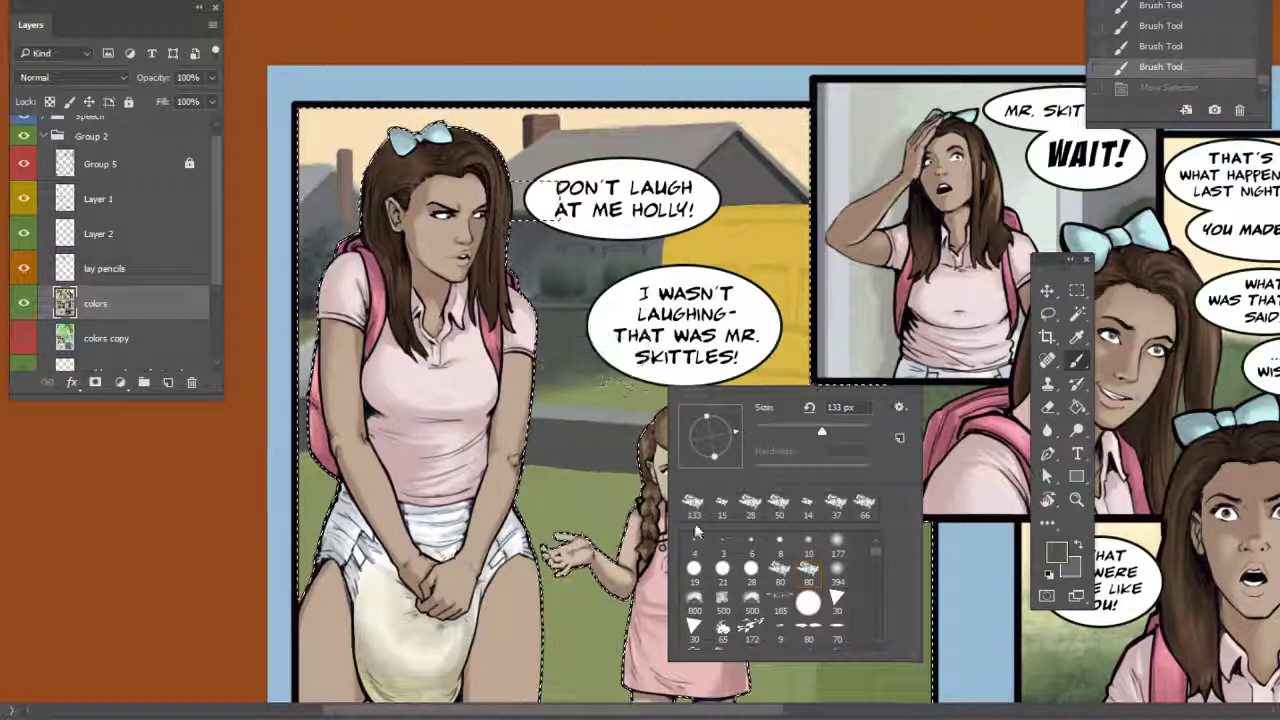
pyautogui.keyDown('alt'); pyautogui.click(617, 405); pyautogui.keyUp('alt')
pyautogui.moveTo(612, 392); pyautogui.dragTo(562, 372)
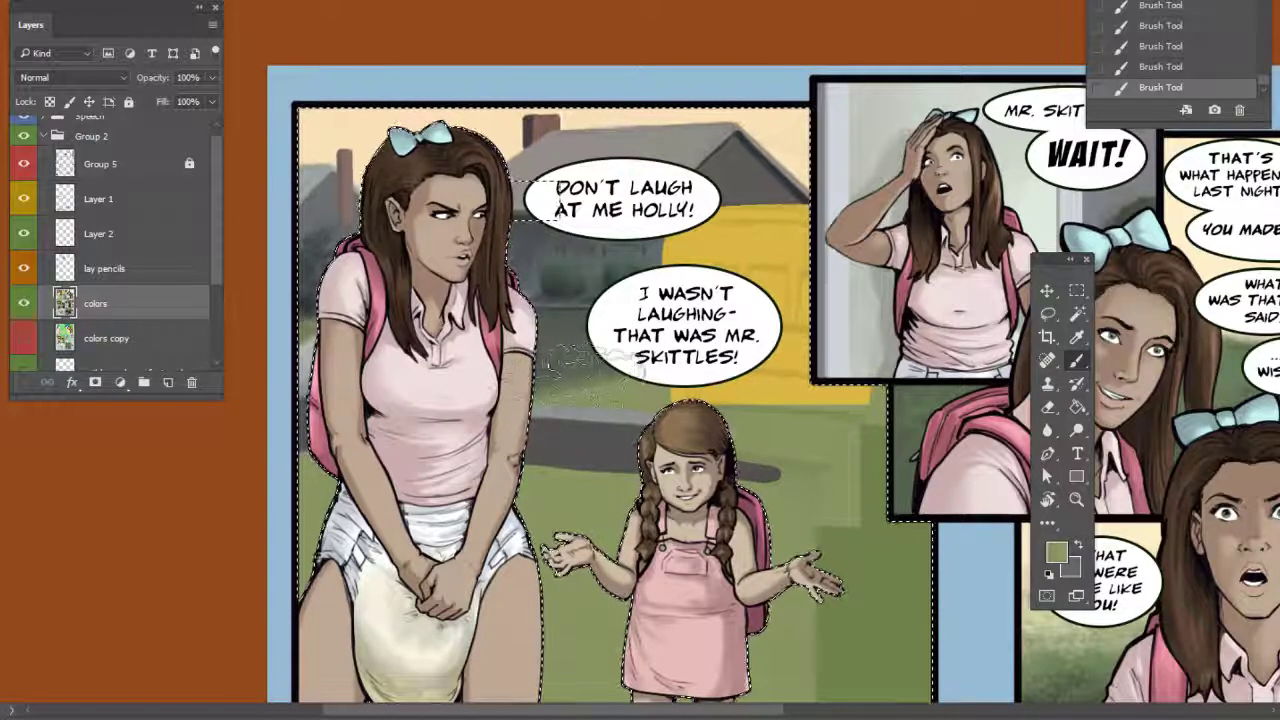
# Sample a gray from the driveway area, reduce the brush size and paint the curb beside the older girl
pyautogui.moveTo(756, 380); pyautogui.dragTo(688, 360)
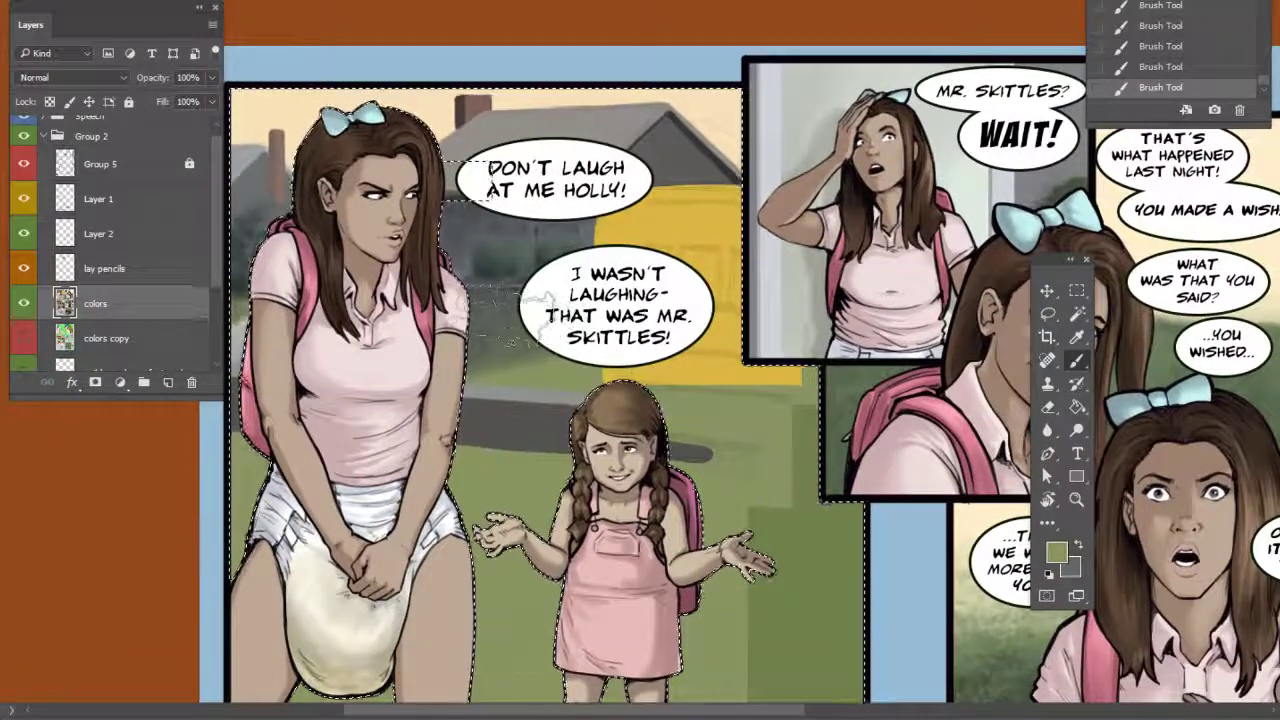
pyautogui.moveTo(736, 423)
pyautogui.mouseDown()
pyautogui.moveTo(686, 403)
pyautogui.moveTo(738, 393)
pyautogui.mouseUp()
pyautogui.rightClick(616, 351)
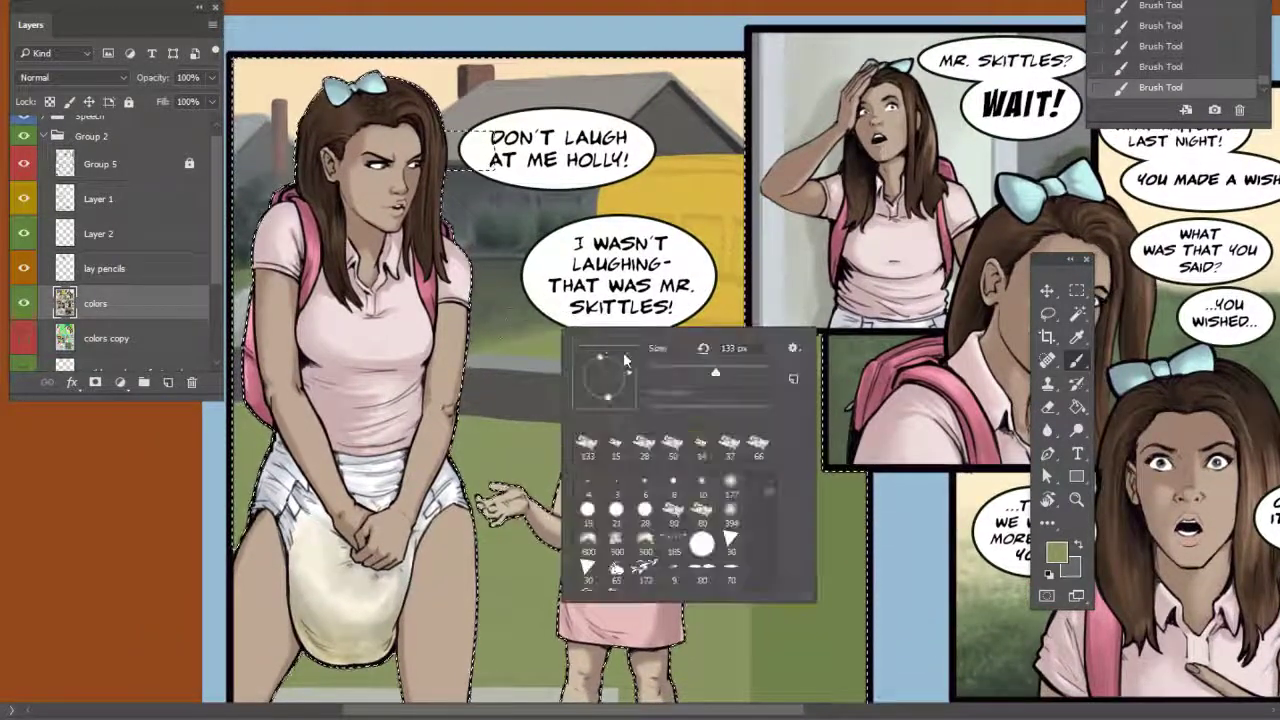
pyautogui.keyDown('alt'); pyautogui.click(527, 354); pyautogui.keyUp('alt')
pyautogui.rightClick(652, 345)
pyautogui.moveTo(700, 367); pyautogui.dragTo(708, 367)
pyautogui.click(485, 360)
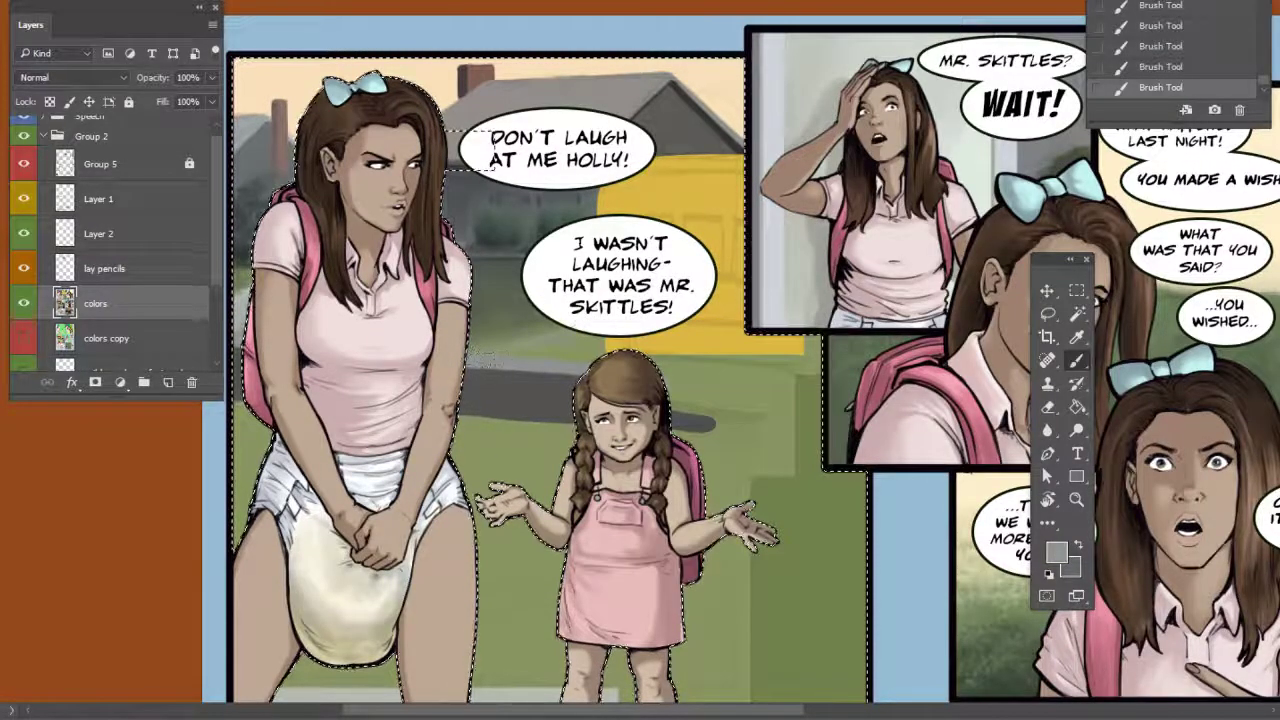
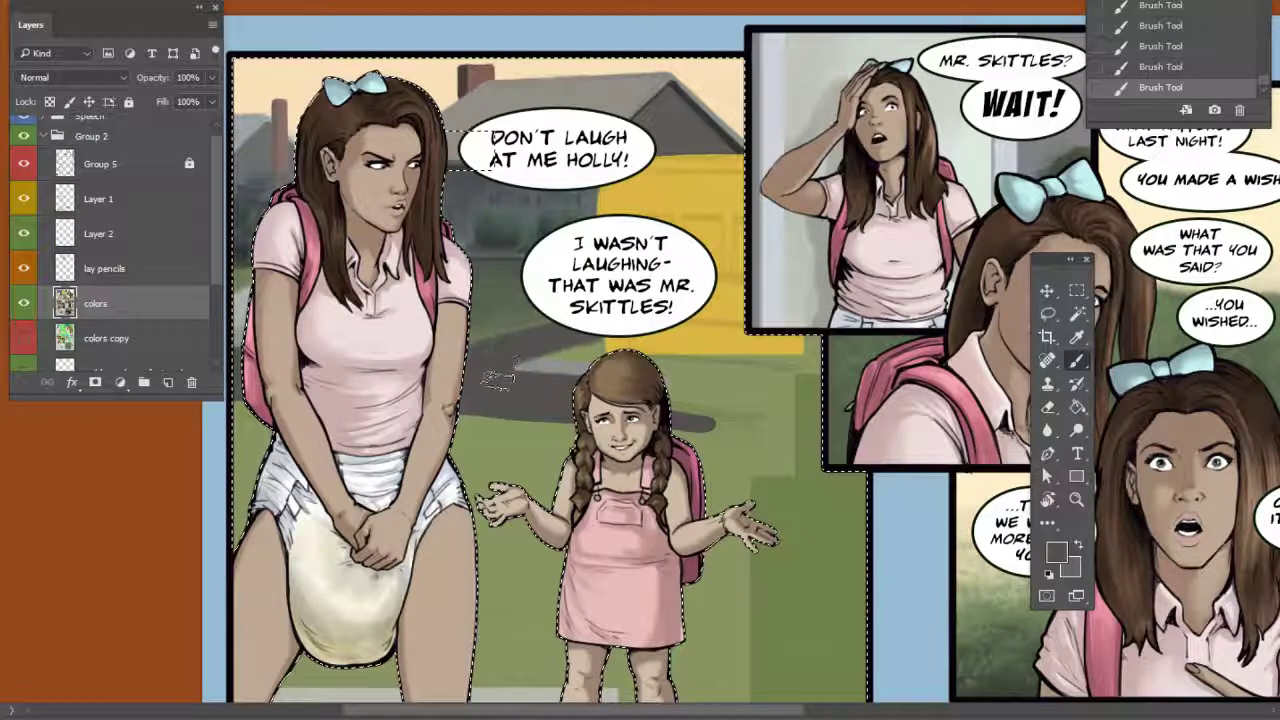
# Reduce the brush size further and refine the edges of the light gray curb on the driveway
pyautogui.rightClick(573, 383)
pyautogui.press('Return')
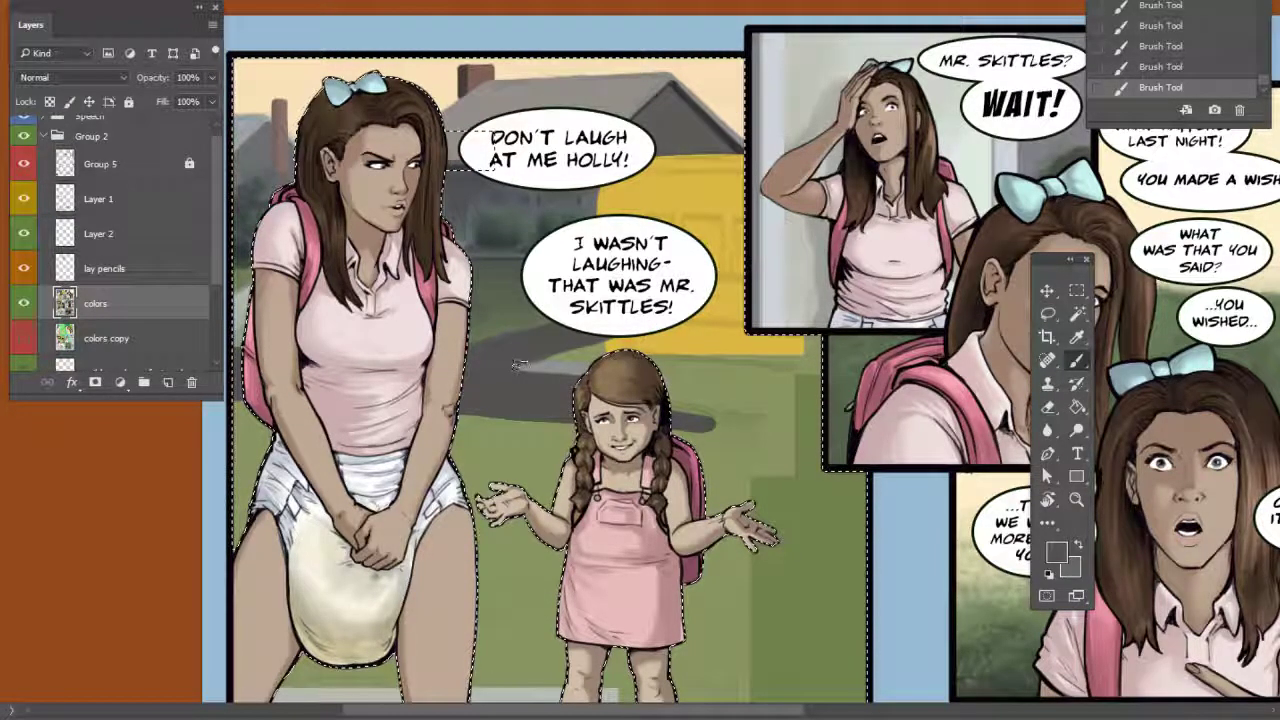
pyautogui.moveTo(657, 381); pyautogui.dragTo(621, 381)
pyautogui.rightClick(621, 383)
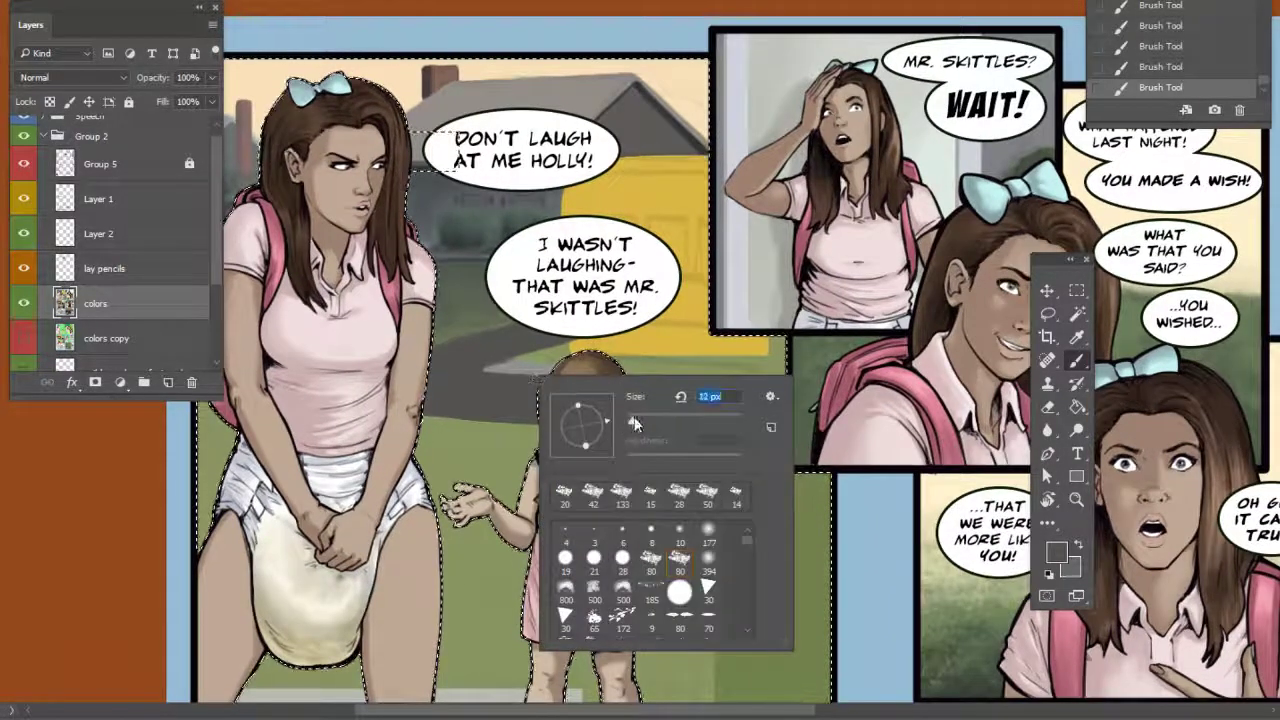
pyautogui.press('Return')
pyautogui.rightClick(587, 378)
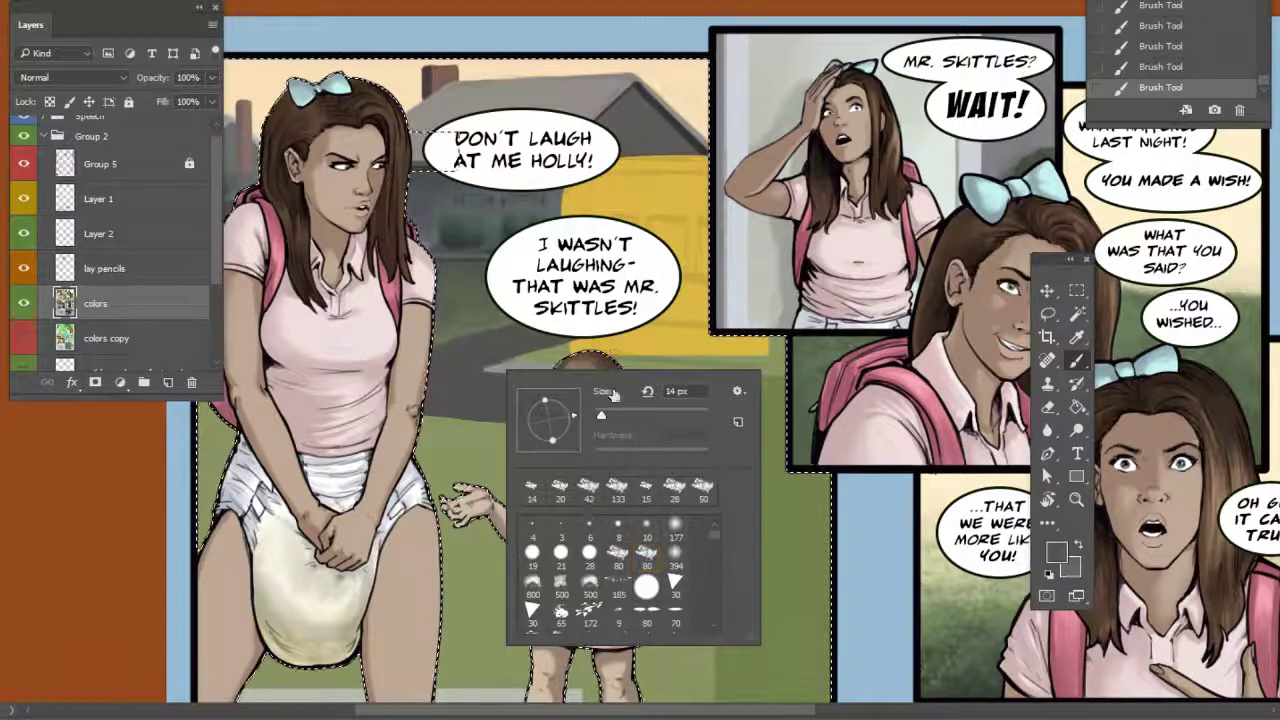
pyautogui.click(598, 417)
pyautogui.click(777, 383)
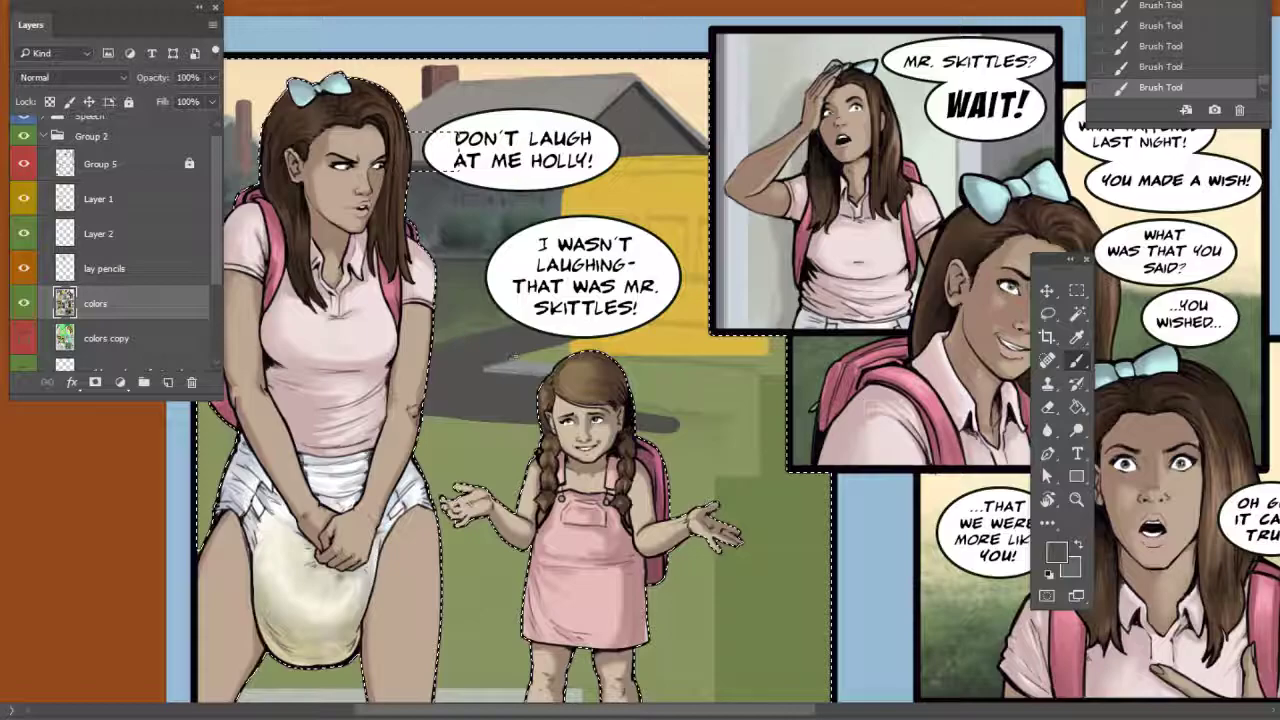
# Set the brush size to 34 px and paint the dark driveway around the curb behind the little girl
pyautogui.moveTo(593, 321)
pyautogui.mouseDown()
pyautogui.moveTo(770, 603)
pyautogui.moveTo(530, 235)
pyautogui.moveTo(712, 263)
pyautogui.mouseUp()
pyautogui.rightClick(709, 334)
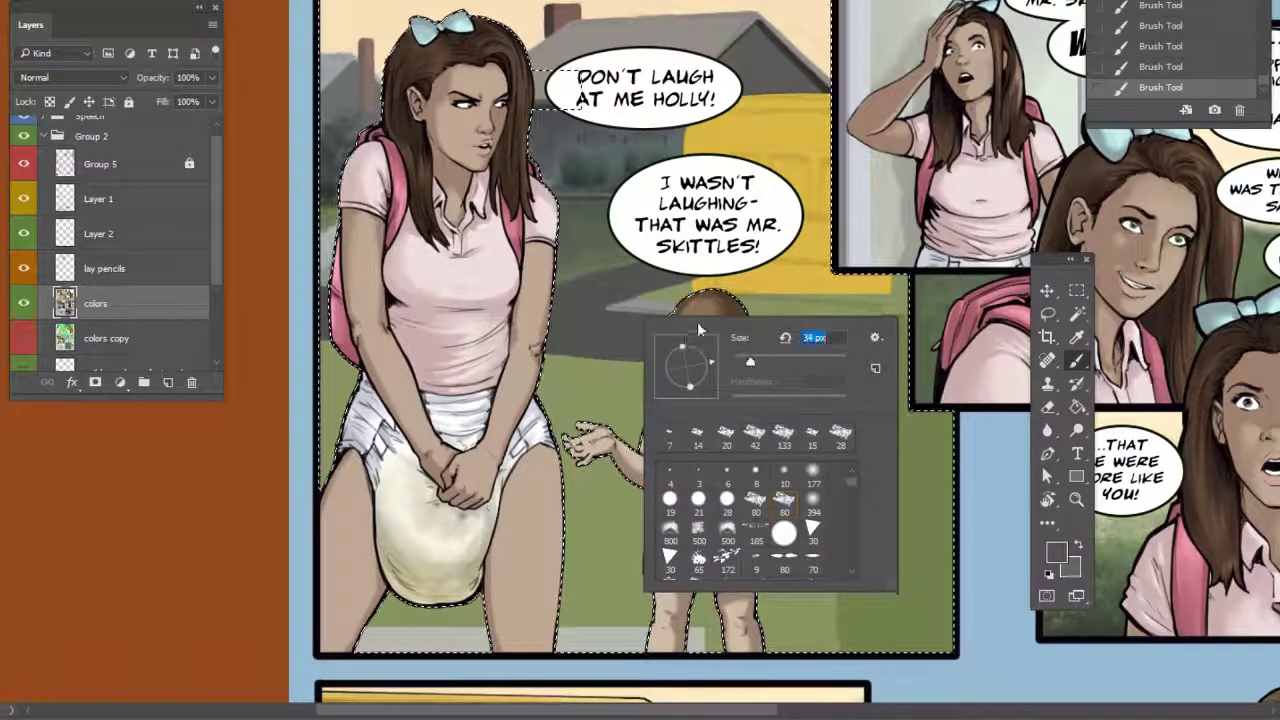
pyautogui.click(634, 318)
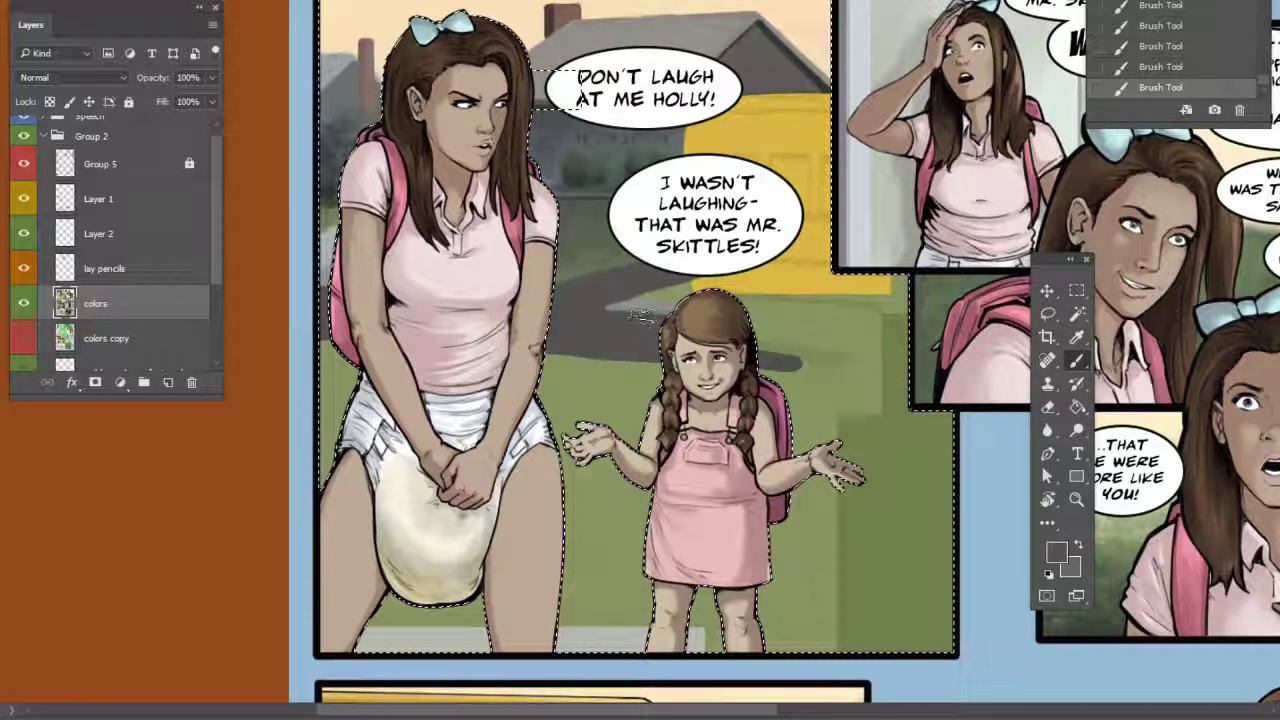
pyautogui.moveTo(699, 325); pyautogui.dragTo(659, 307)
pyautogui.moveTo(590, 370); pyautogui.dragTo(587, 369)
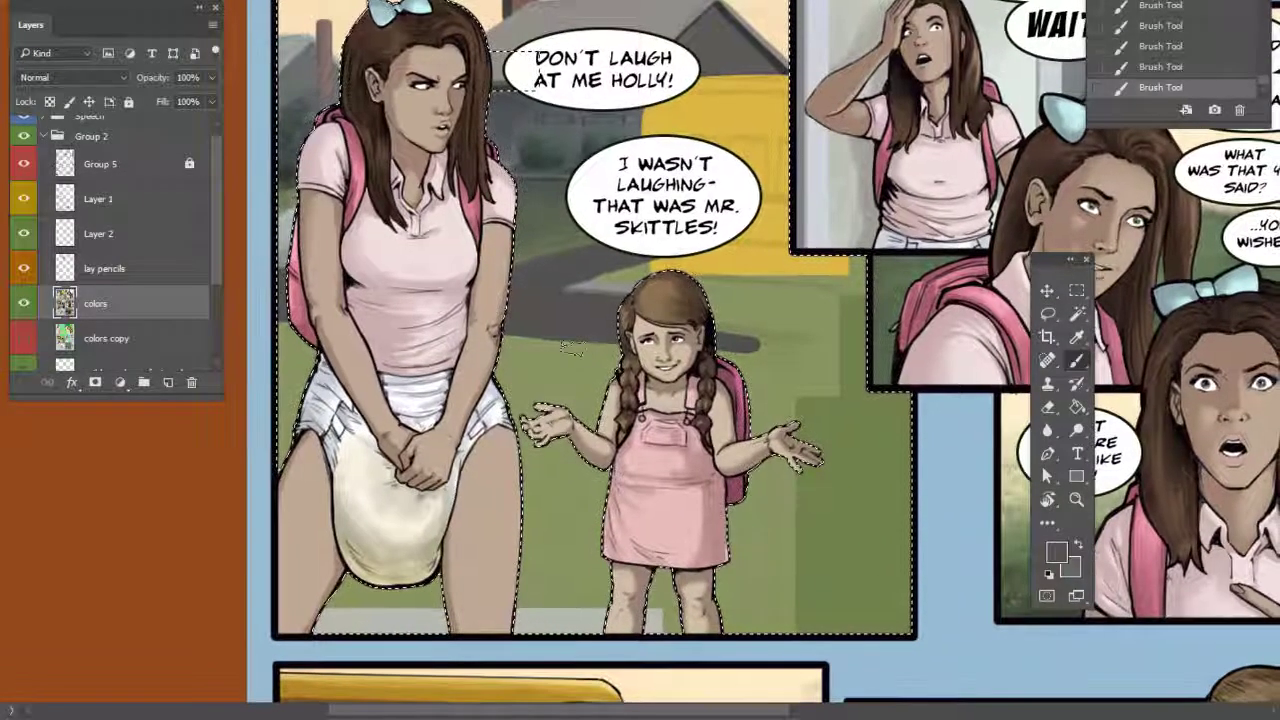
pyautogui.moveTo(774, 329); pyautogui.dragTo(714, 363)
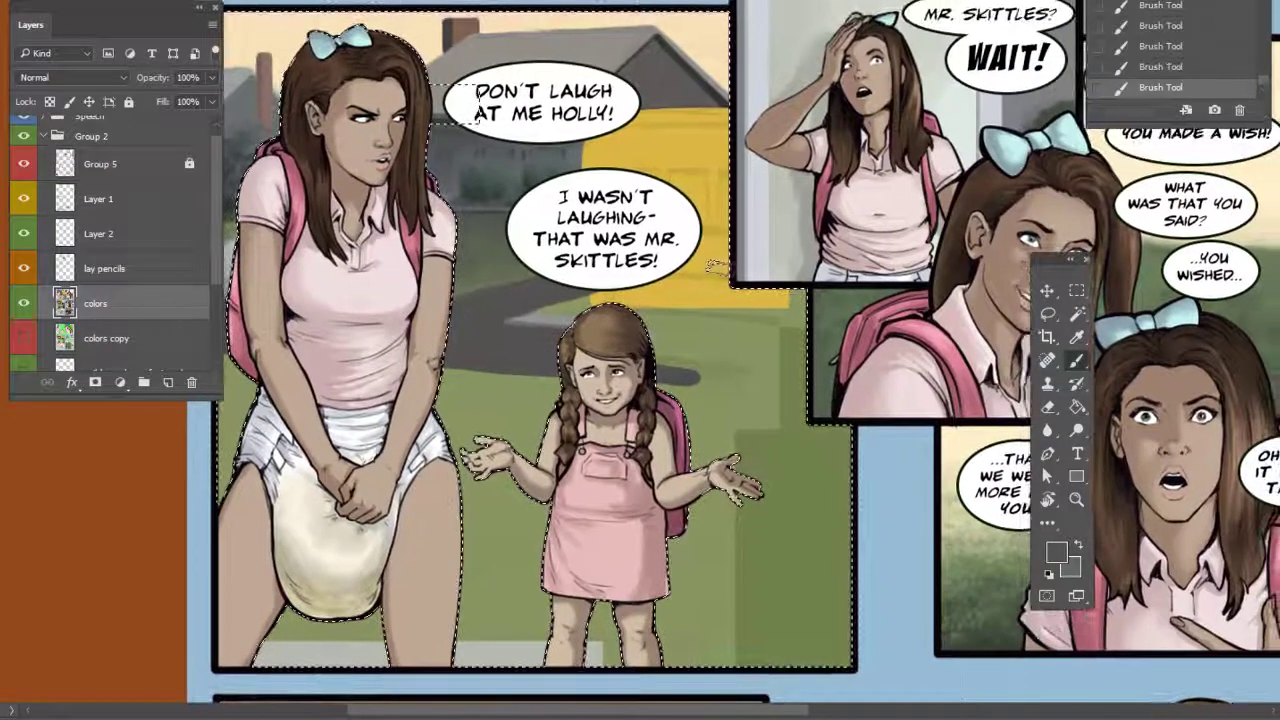
# Touch up the bus's lower edge with sampled yellow and the grass beside the curb with sampled dark green
pyautogui.keyDown('alt'); pyautogui.click(702, 284); pyautogui.keyUp('alt')
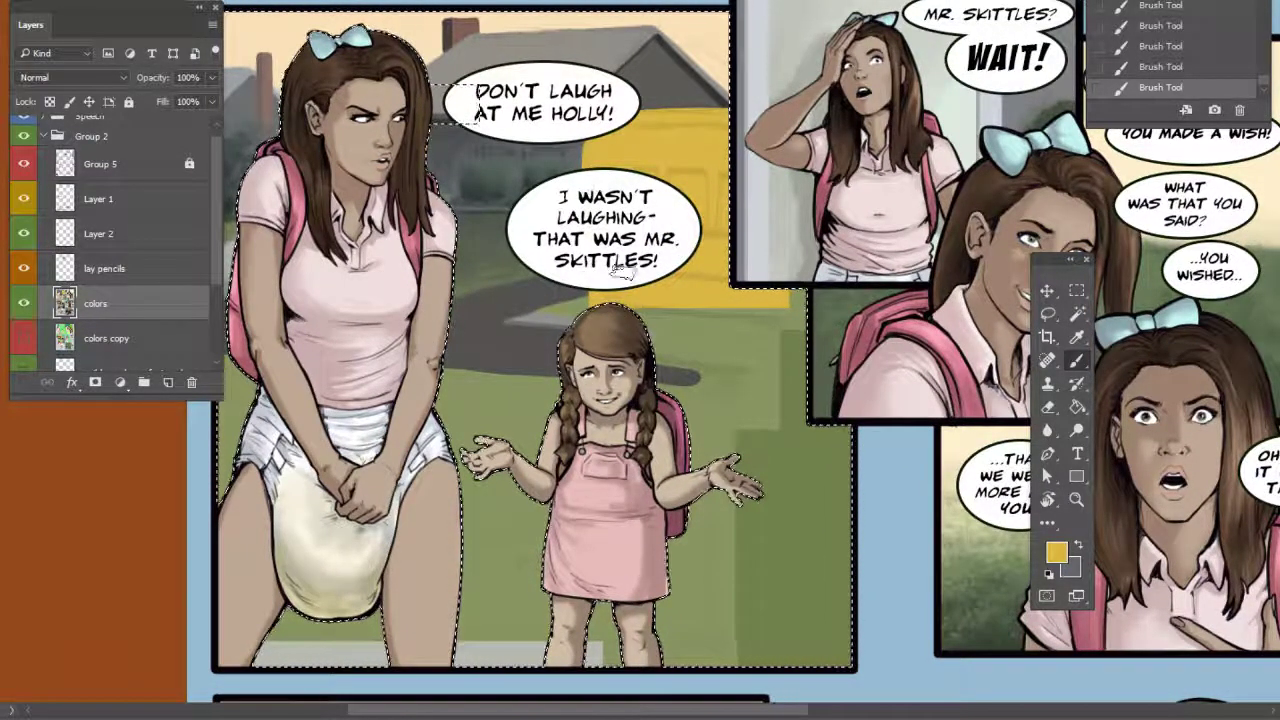
pyautogui.moveTo(602, 299); pyautogui.dragTo(652, 324)
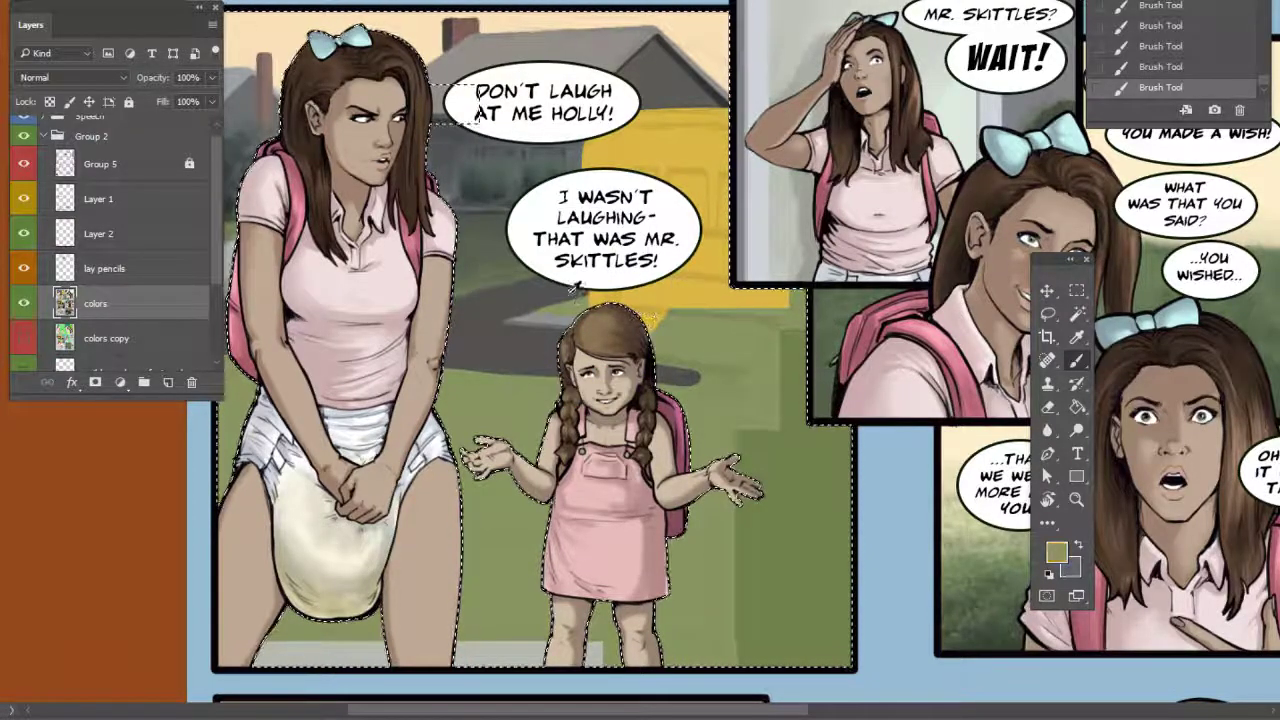
pyautogui.keyDown('alt'); pyautogui.click(484, 239); pyautogui.keyUp('alt')
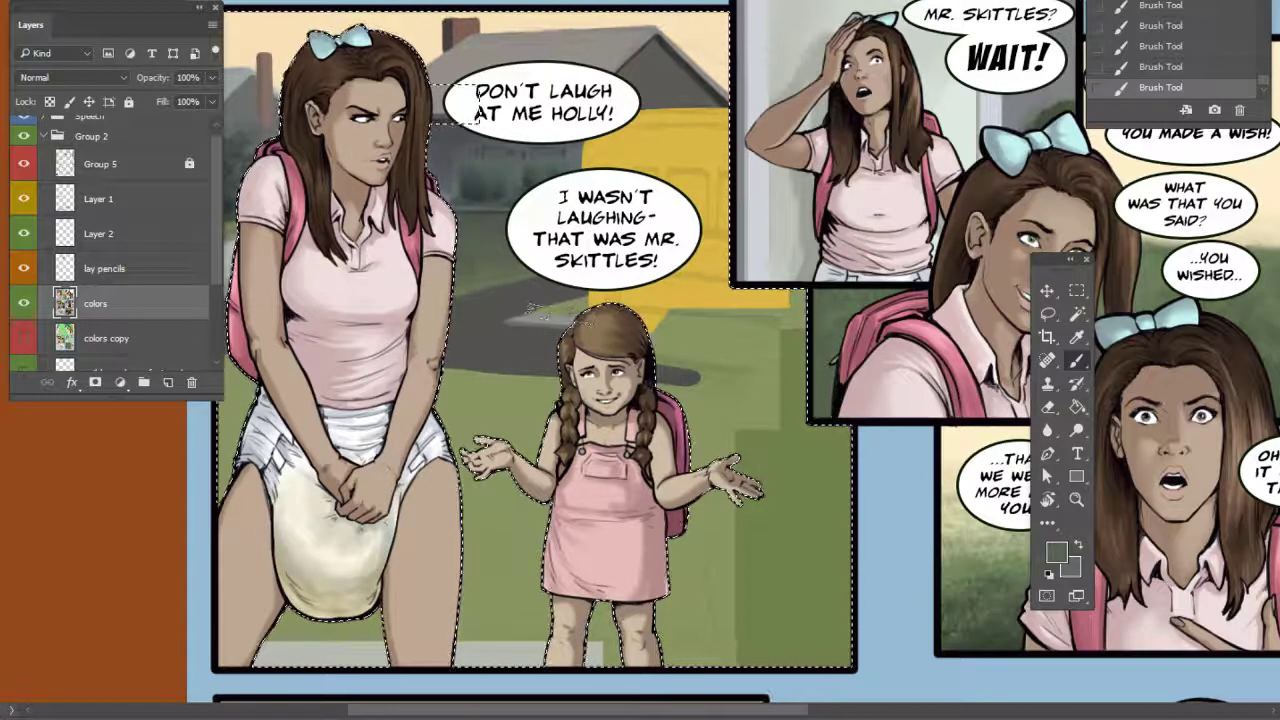
pyautogui.moveTo(645, 367); pyautogui.dragTo(605, 375)
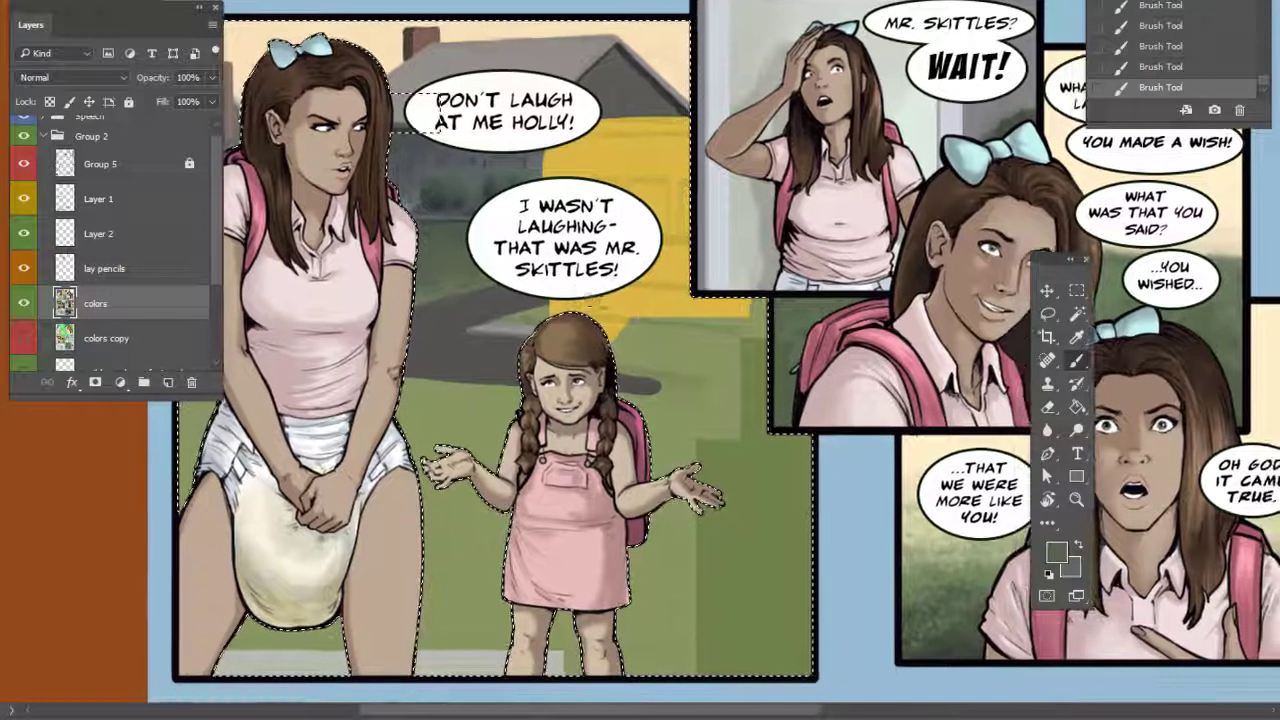
# Sample the bus yellow and extend the lower bus body over the grass, giving its end a rounded corner
pyautogui.keyDown('alt'); pyautogui.click(567, 295); pyautogui.keyUp('alt')
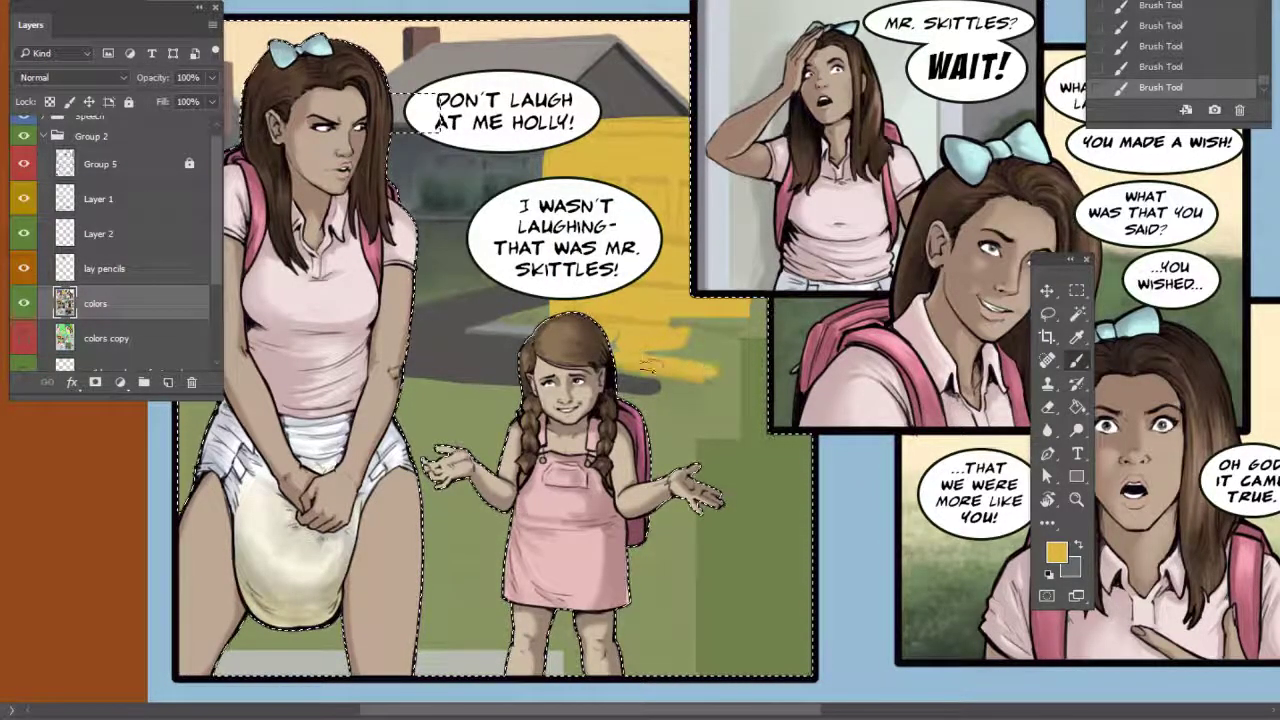
pyautogui.moveTo(625, 360); pyautogui.dragTo(620, 340)
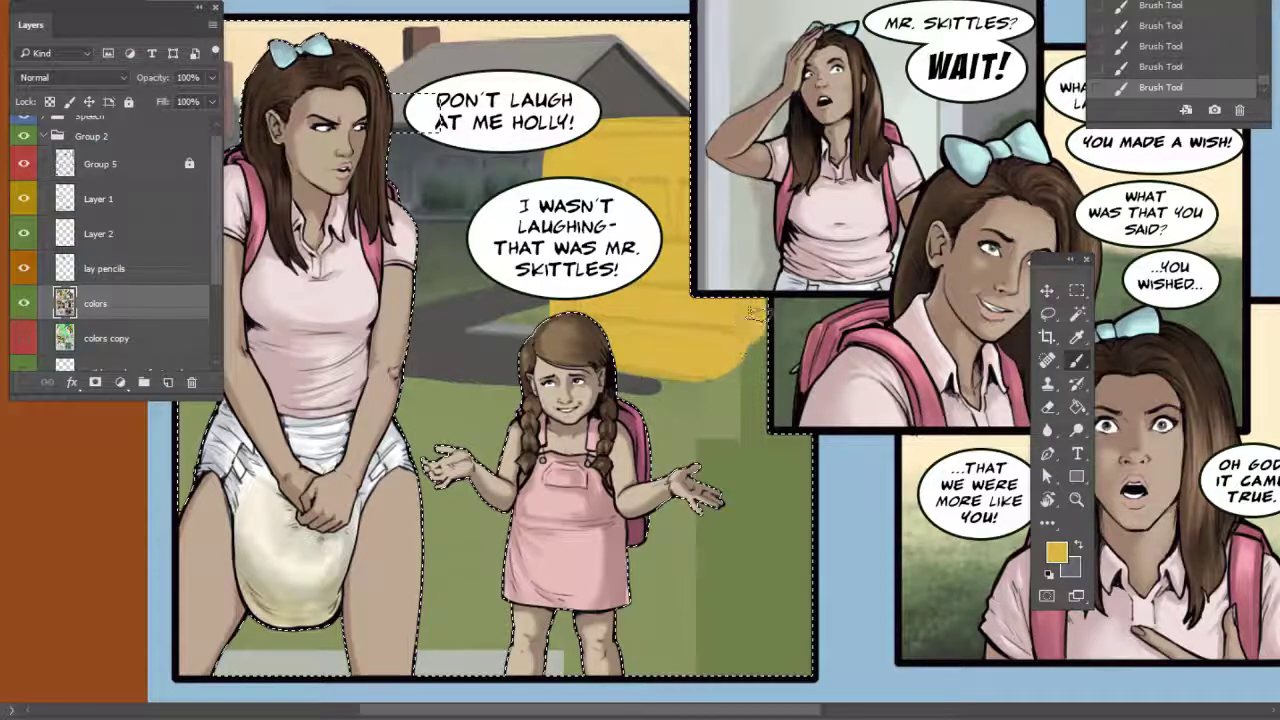
pyautogui.moveTo(709, 259); pyautogui.dragTo(743, 297)
pyautogui.moveTo(690, 227); pyautogui.dragTo(758, 180)
pyautogui.moveTo(850, 336); pyautogui.dragTo(827, 313)
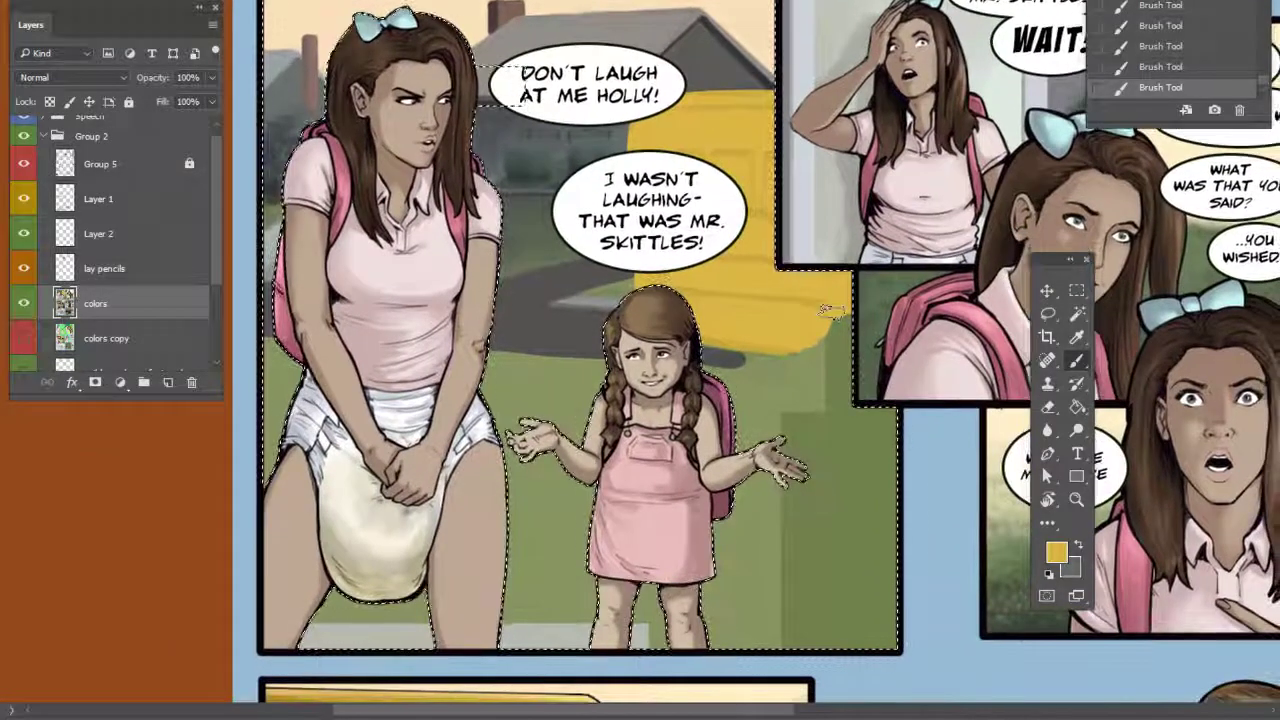
# Sample a gray, set the brush size to 18 px and touch up the background beside the older girl's arm
pyautogui.moveTo(697, 403); pyautogui.dragTo(743, 415)
pyautogui.hscroll(1, 743, 414)
pyautogui.scroll(3, 743, 414)
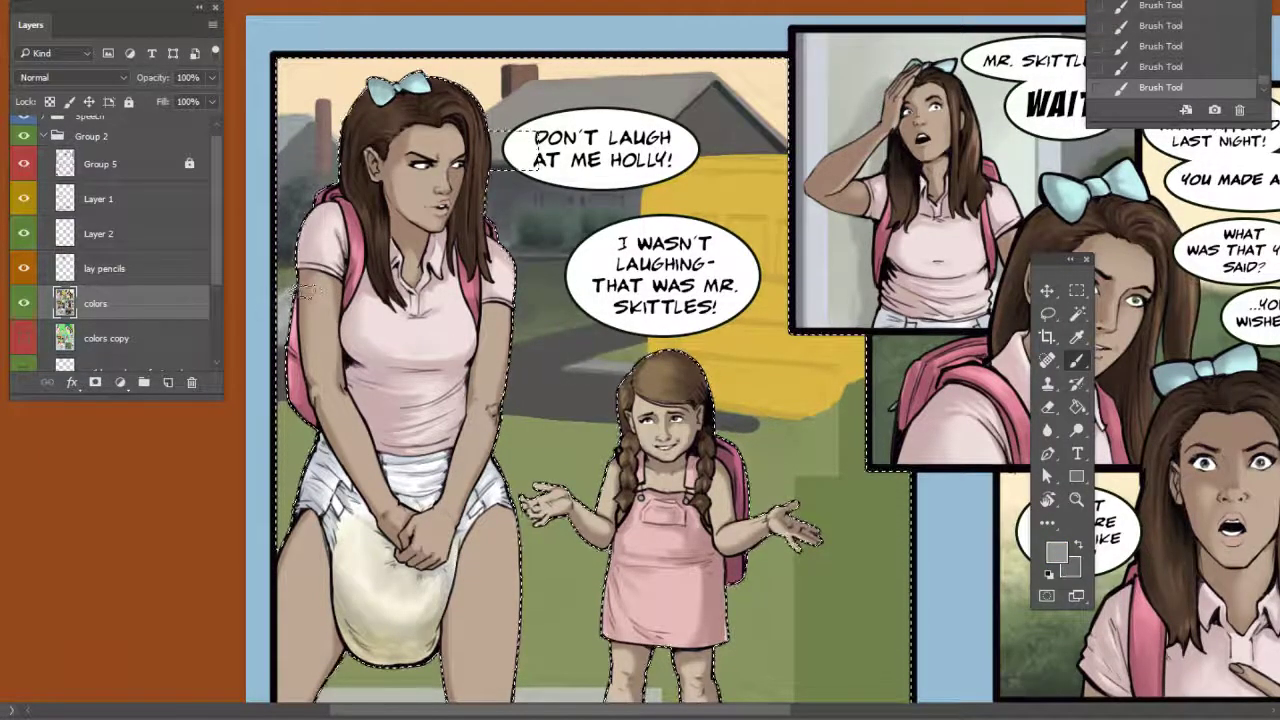
pyautogui.keyDown('alt'); pyautogui.click(290, 356); pyautogui.keyUp('alt')
pyautogui.rightClick(296, 305)
pyautogui.click(392, 354)
pyautogui.click(298, 289)
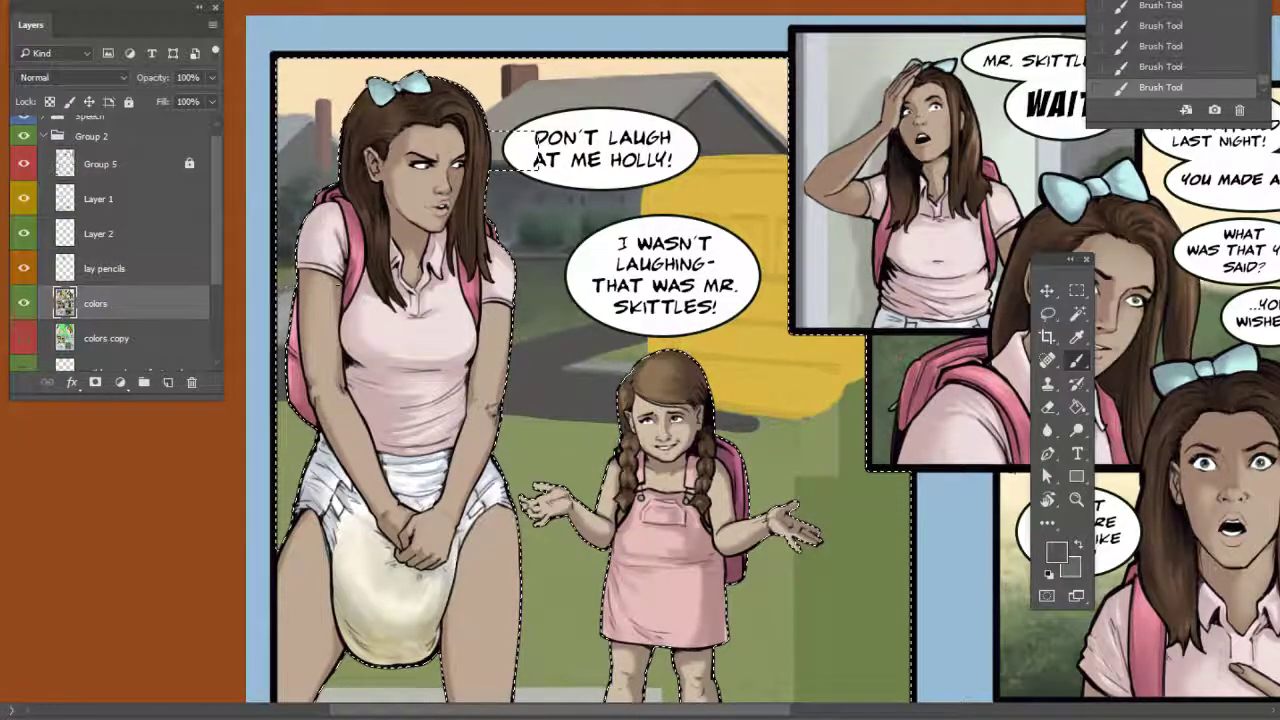
pyautogui.moveTo(298, 292); pyautogui.dragTo(281, 317)
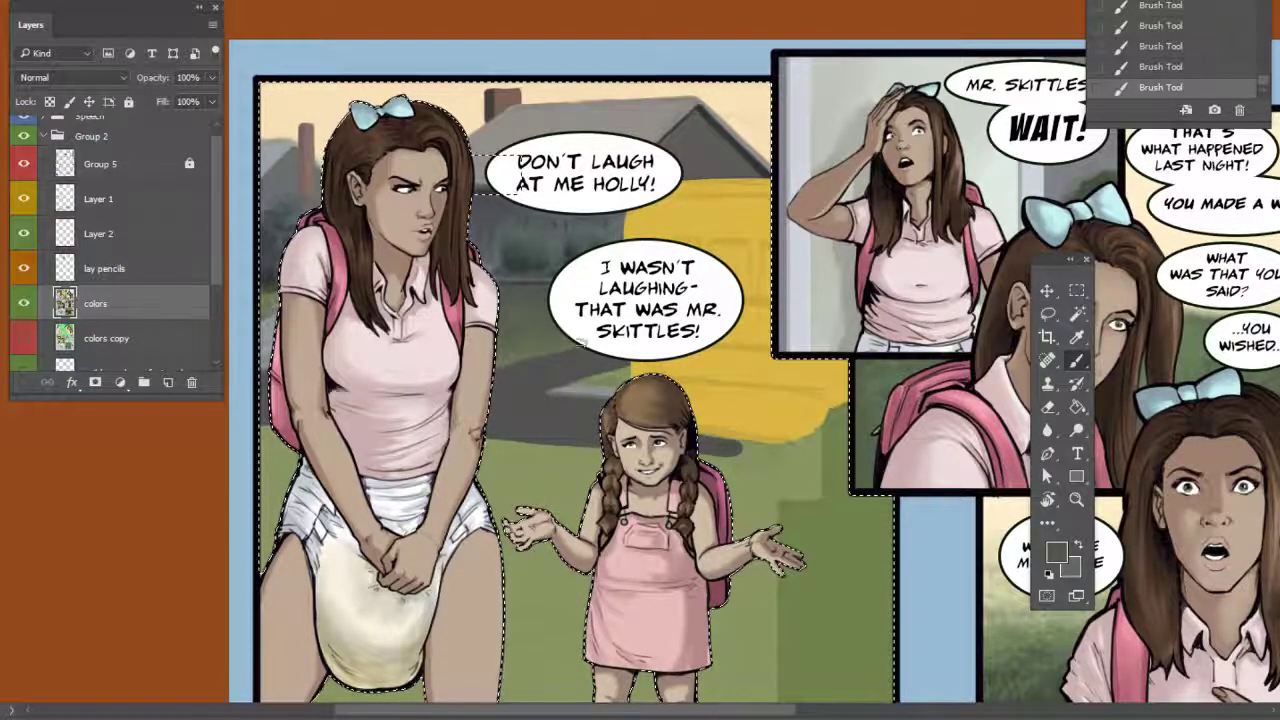
# Set the foreground color to dark gray 2c2c2b and adjust the brush size for detail on the yellow bus
pyautogui.moveTo(665, 394); pyautogui.dragTo(663, 409)
pyautogui.moveTo(787, 312); pyautogui.dragTo(716, 297)
pyautogui.hotkey('ctrl', '+')
pyautogui.hotkey('ctrl', '+')
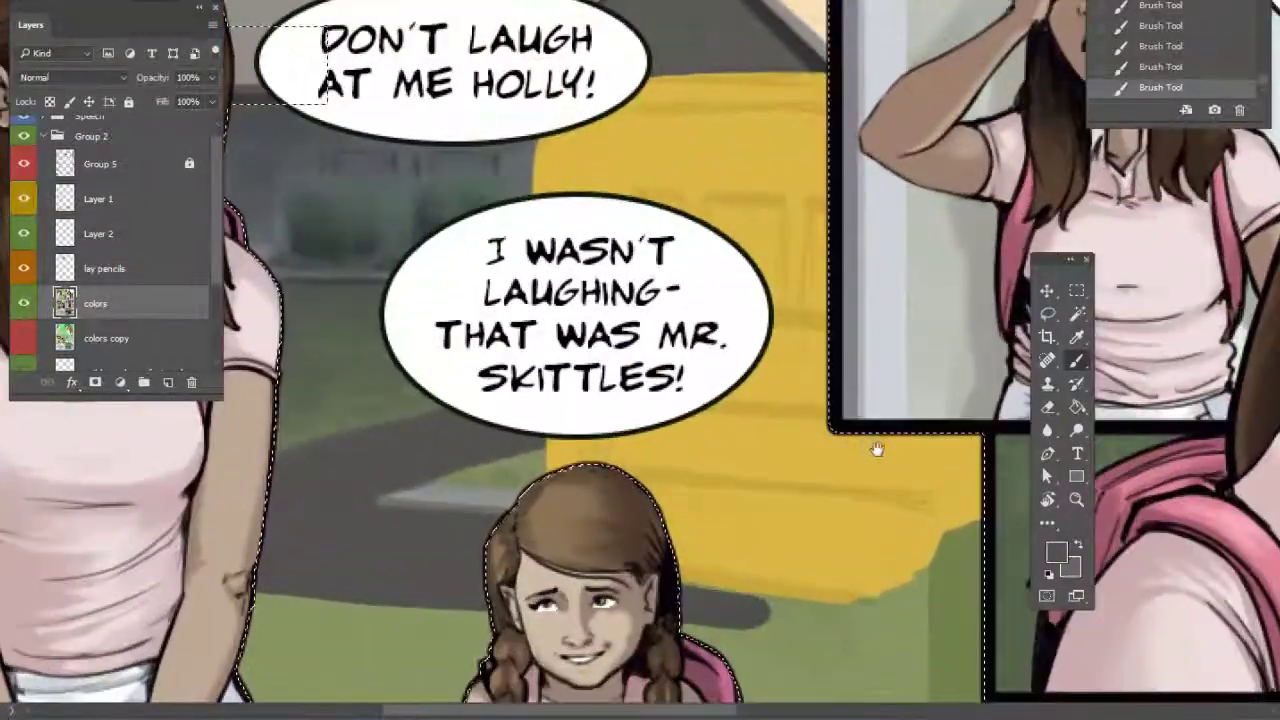
pyautogui.moveTo(869, 443); pyautogui.dragTo(760, 374)
pyautogui.click(1056, 552)
pyautogui.click(824, 433)
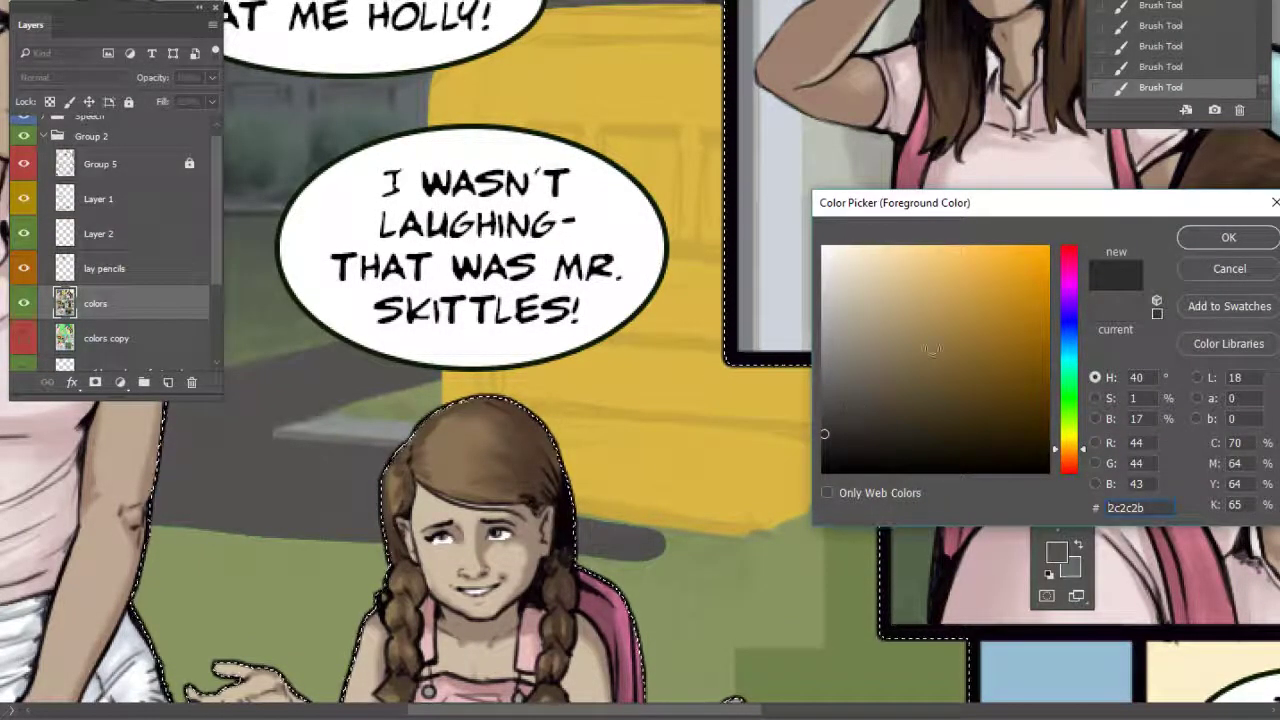
pyautogui.click(1228, 237)
pyautogui.rightClick(757, 426)
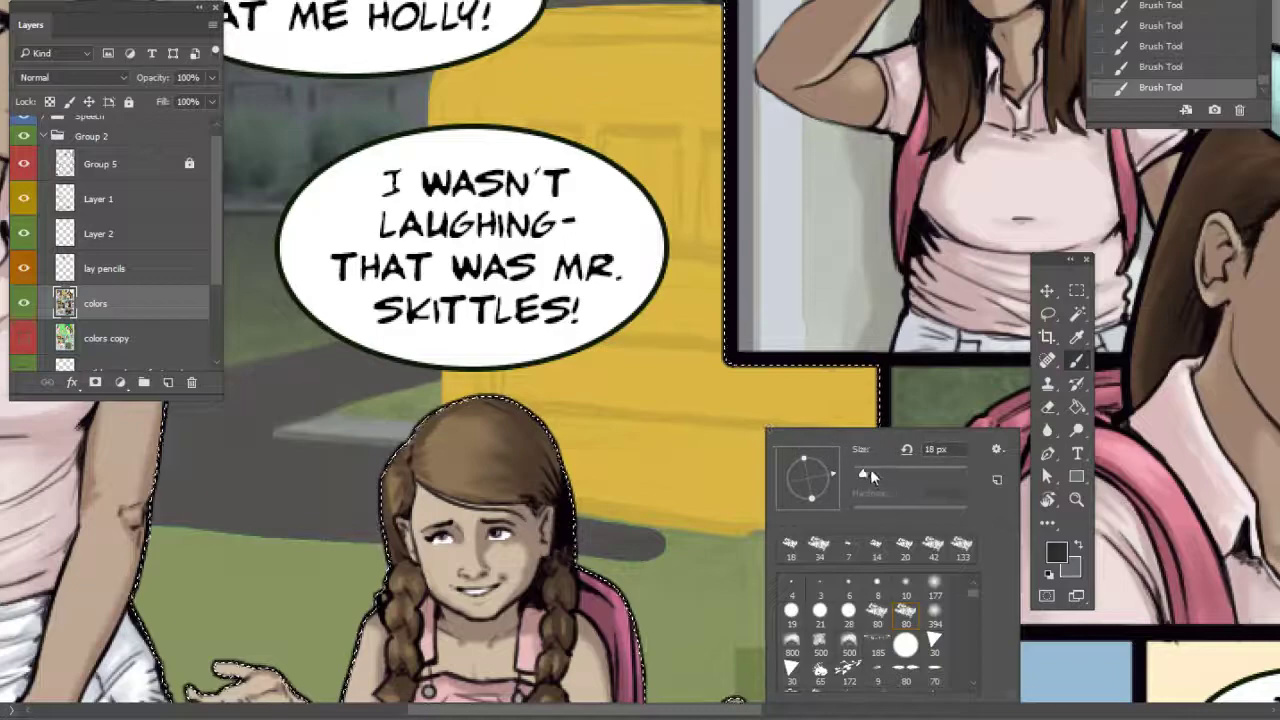
pyautogui.click(927, 396)
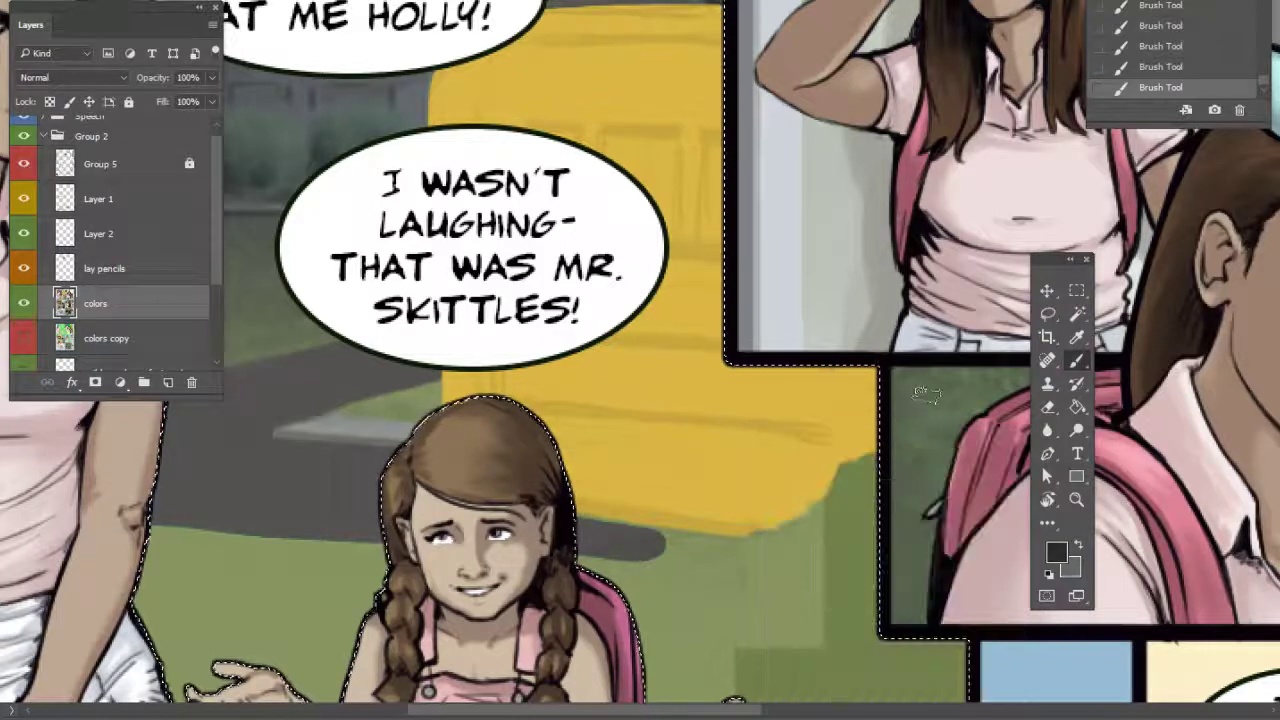
# Change the foreground color to 333230, paint straight dark stripes along the lower side of the bus, and undo the last stroke
pyautogui.click(1056, 552)
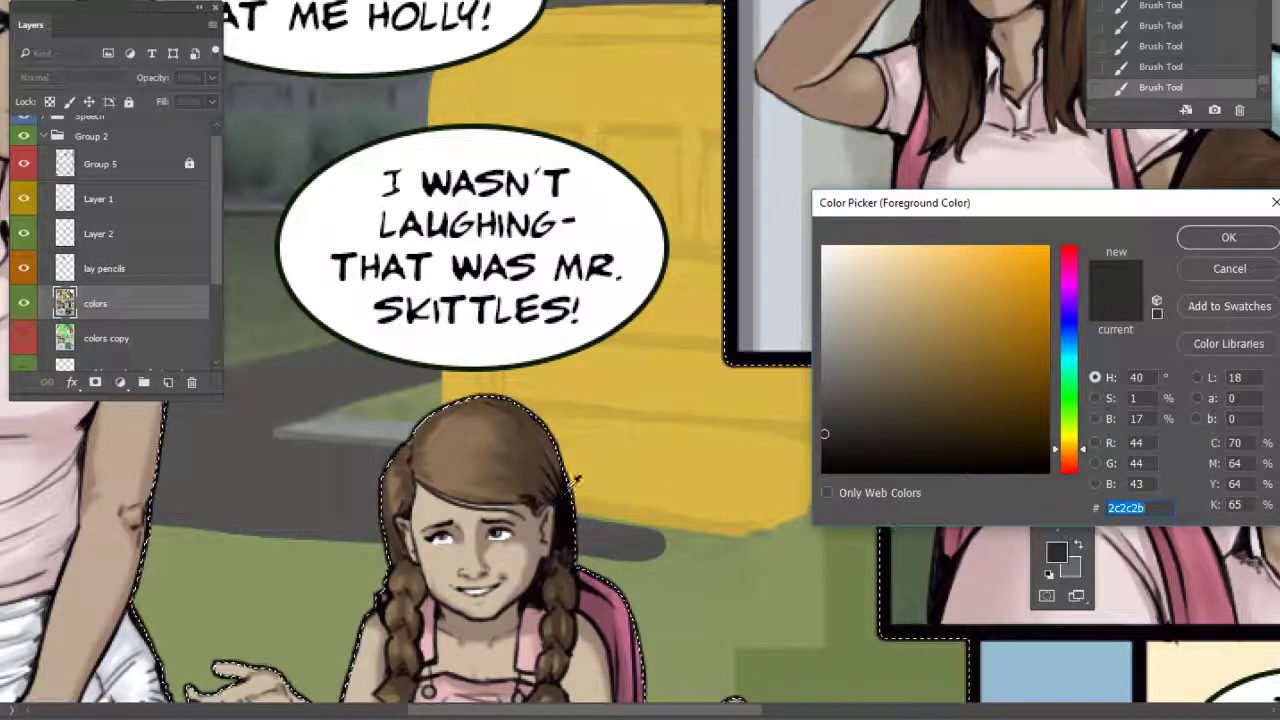
pyautogui.click(833, 425)
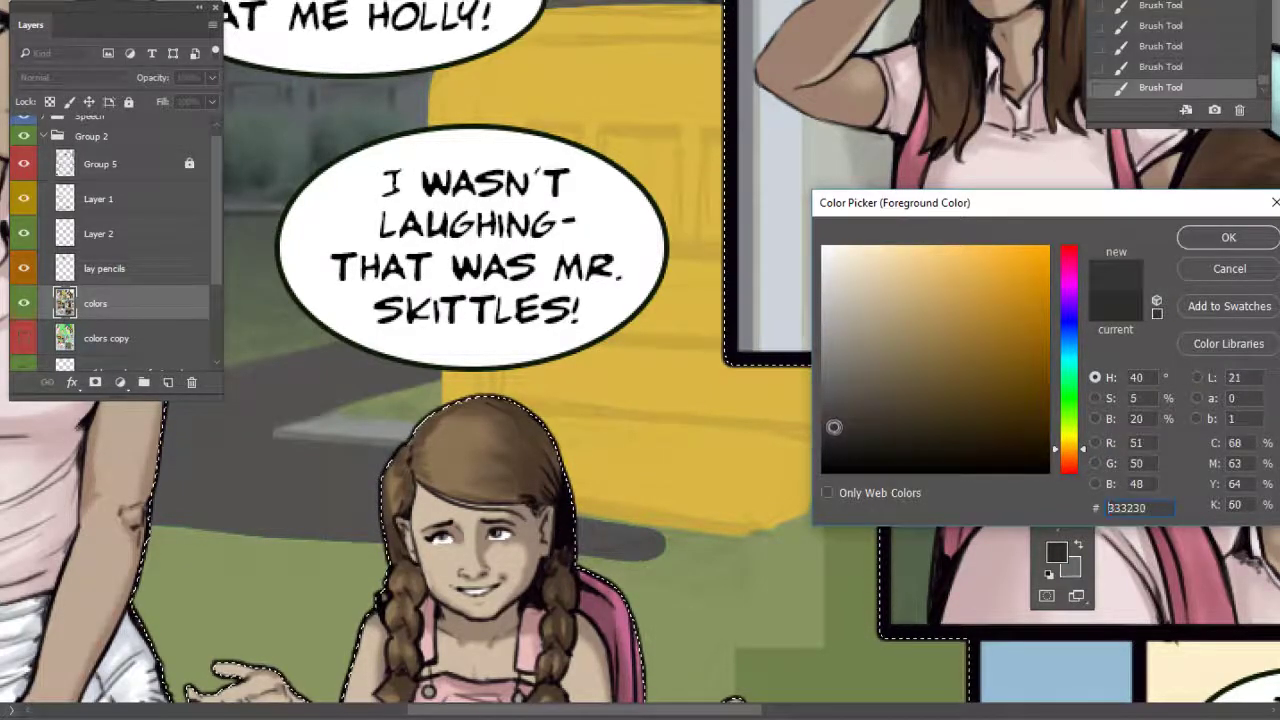
pyautogui.click(1228, 237)
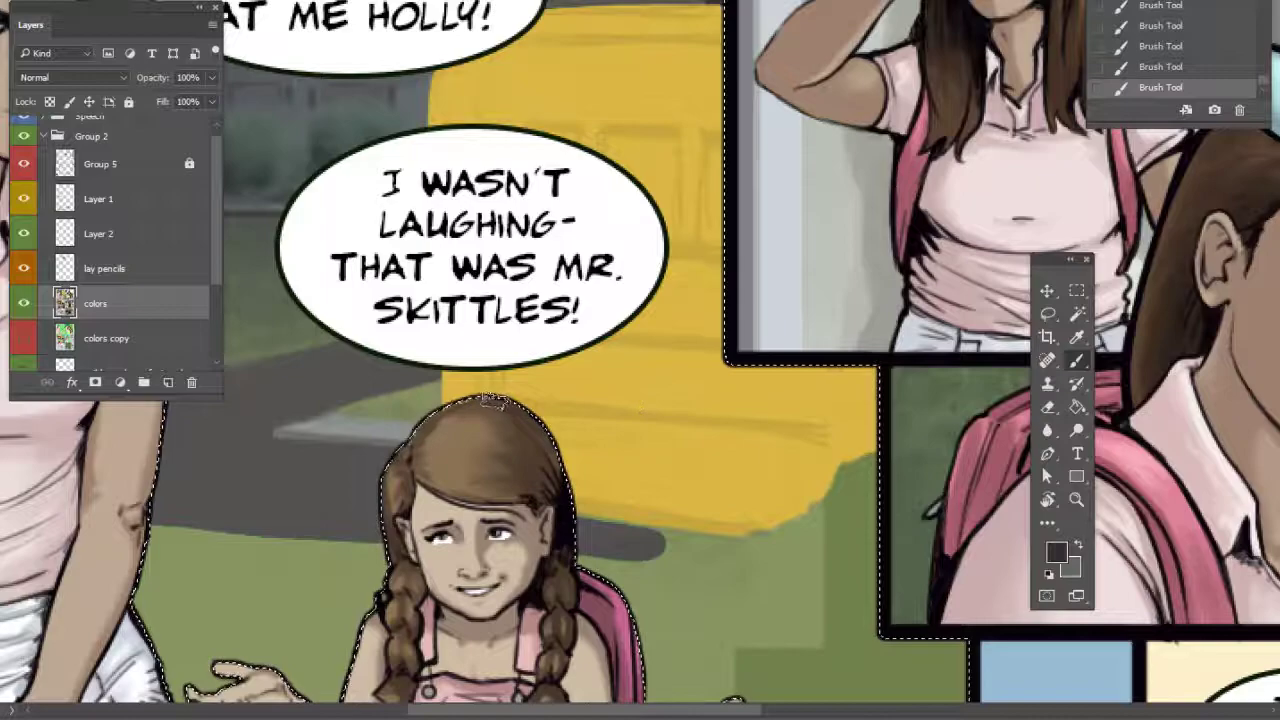
pyautogui.keyDown('shift'); pyautogui.click(860, 436); pyautogui.keyUp('shift')
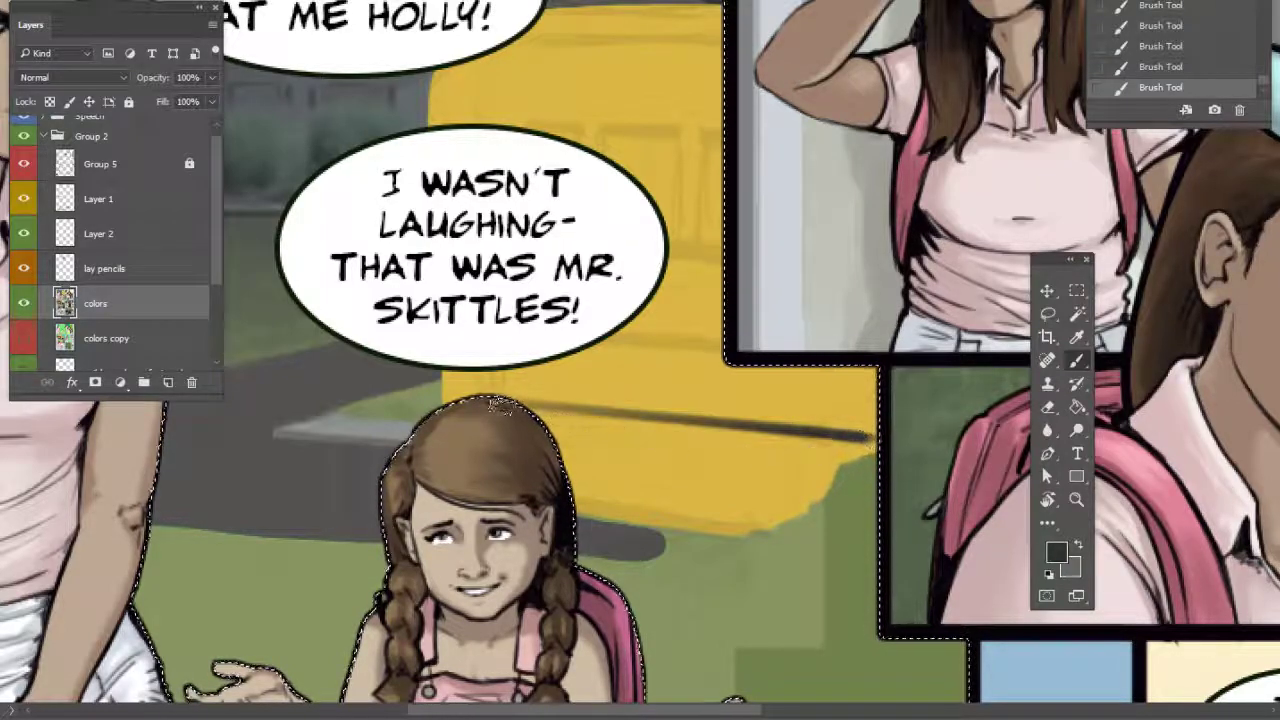
pyautogui.keyDown('shift'); pyautogui.click(549, 400); pyautogui.keyUp('shift')
pyautogui.keyDown('shift'); pyautogui.click(862, 436); pyautogui.keyUp('shift')
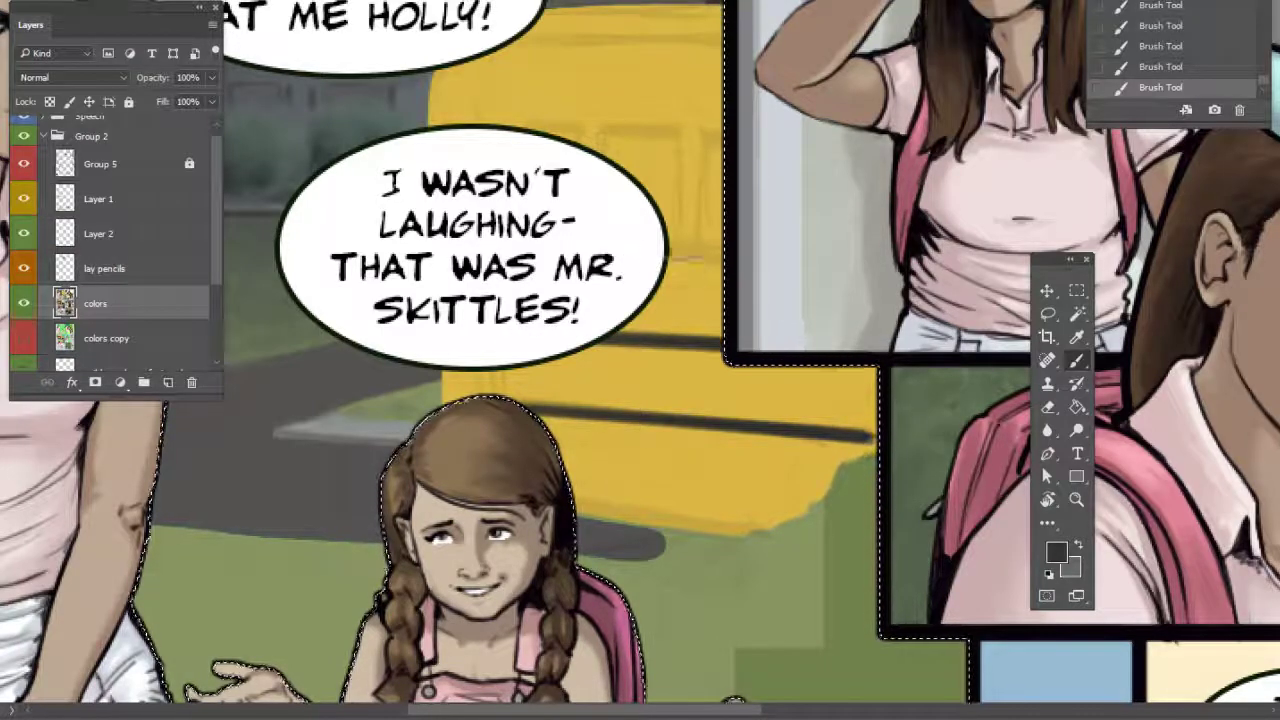
pyautogui.moveTo(531, 127)
pyautogui.mouseDown()
pyautogui.moveTo(719, 133)
pyautogui.moveTo(608, 140)
pyautogui.moveTo(867, 335)
pyautogui.mouseUp()
pyautogui.click(1157, 66)
# Rotate the canvas counterclockwise and paint another dark stripe across the bus between the two speech balloons and the neighboring panel
pyautogui.click(1048, 500)
pyautogui.moveTo(895, 508); pyautogui.dragTo(1000, 376)
pyautogui.click(1076, 360)
pyautogui.moveTo(815, 290); pyautogui.dragTo(723, 431)
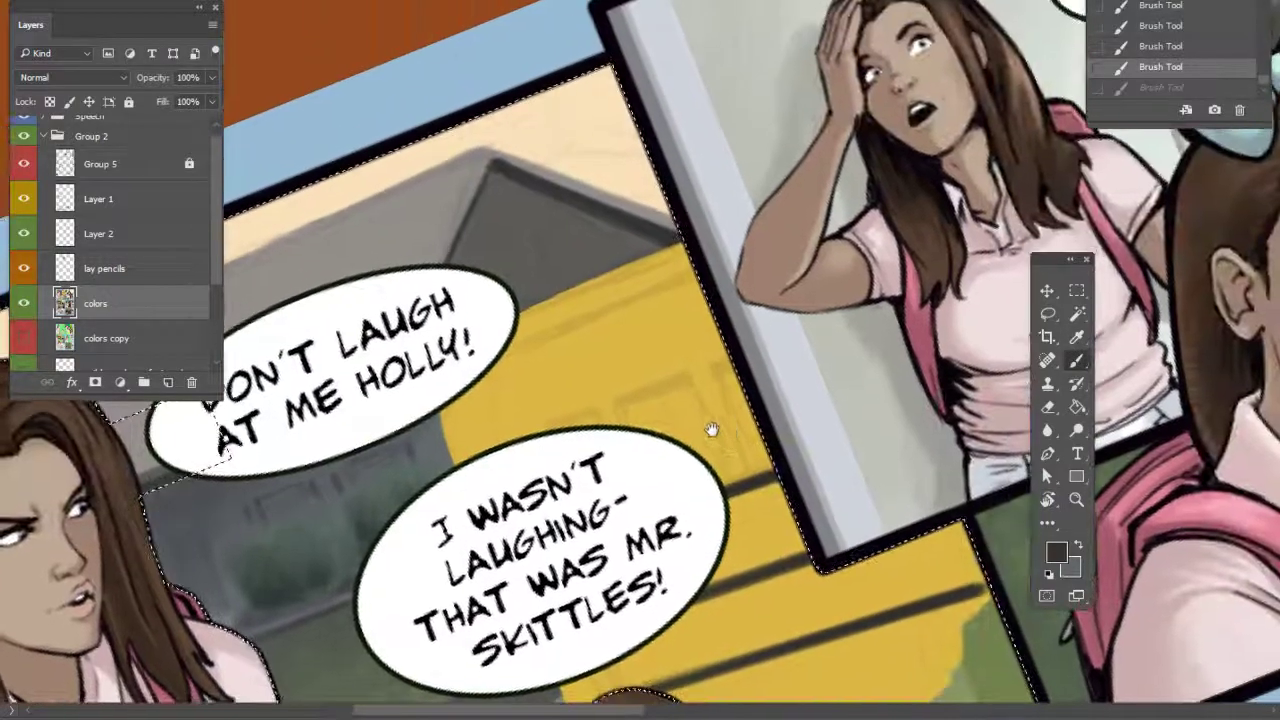
pyautogui.moveTo(730, 372)
pyautogui.mouseDown()
pyautogui.moveTo(545, 422)
pyautogui.moveTo(712, 386)
pyautogui.mouseUp()
pyautogui.moveTo(546, 421)
pyautogui.mouseDown()
pyautogui.moveTo(758, 344)
pyautogui.moveTo(544, 422)
pyautogui.moveTo(735, 367)
pyautogui.mouseUp()
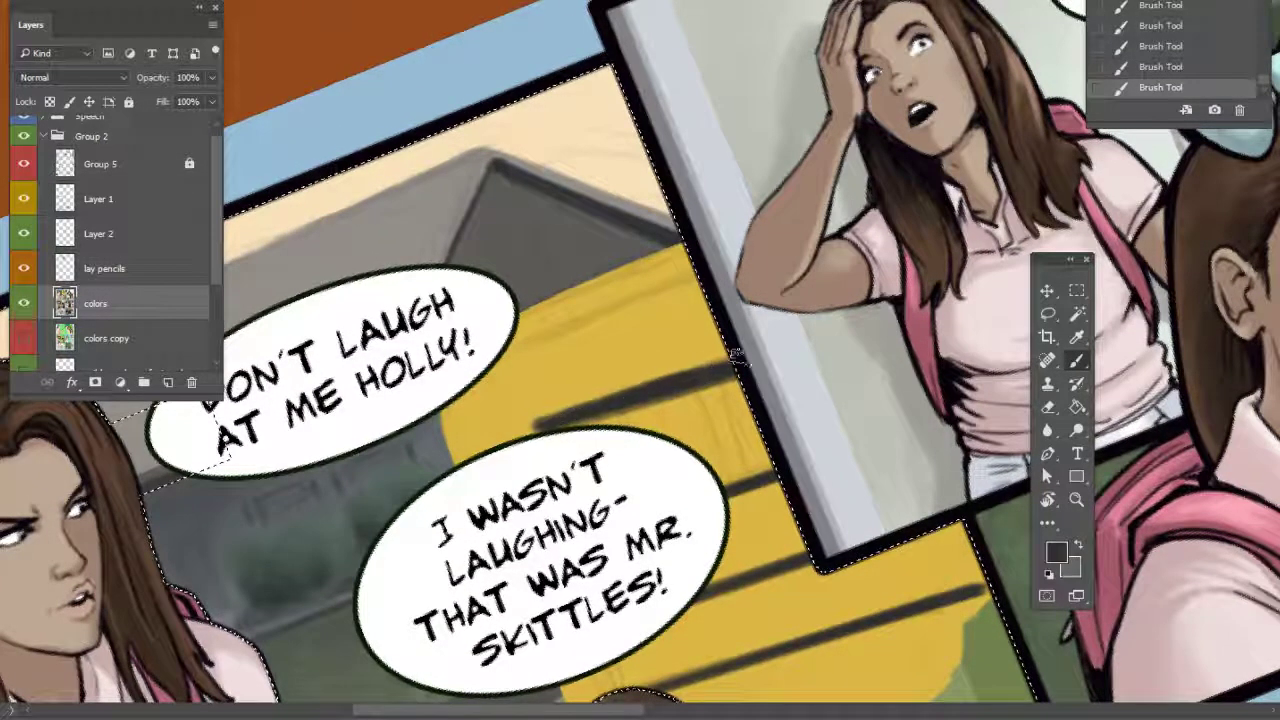
pyautogui.moveTo(652, 463); pyautogui.dragTo(628, 435)
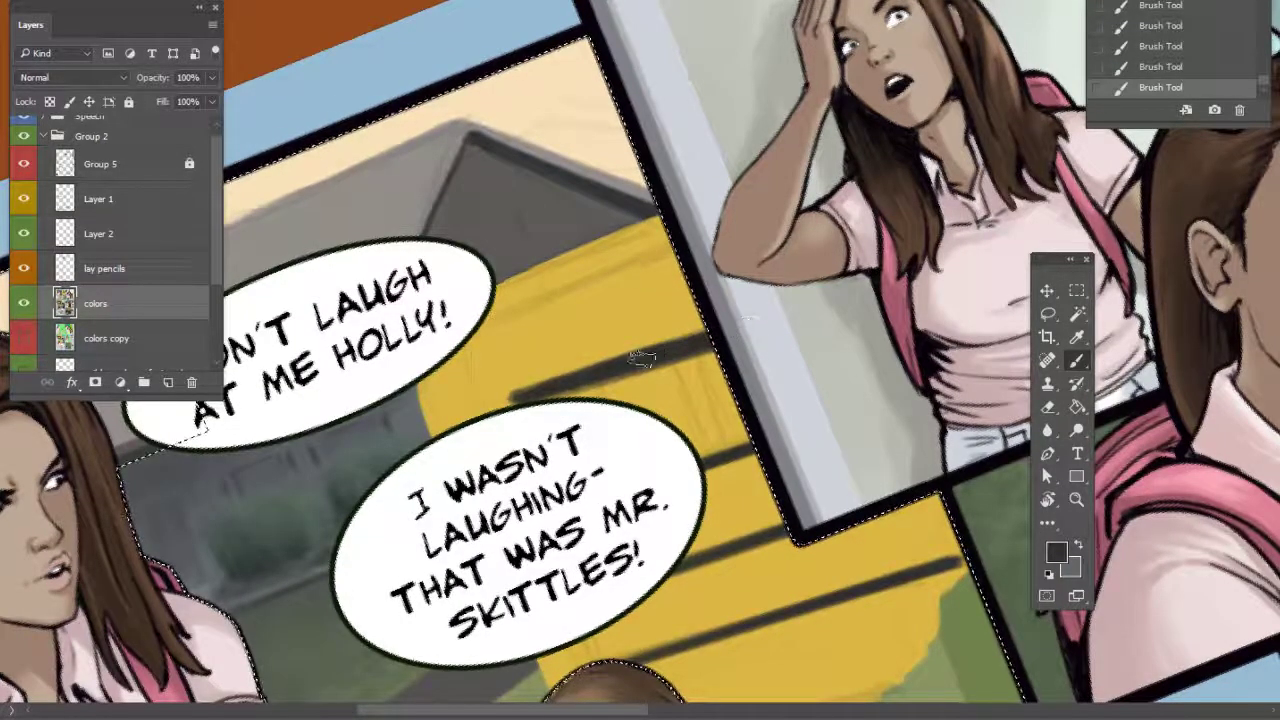
pyautogui.moveTo(817, 438); pyautogui.dragTo(679, 374)
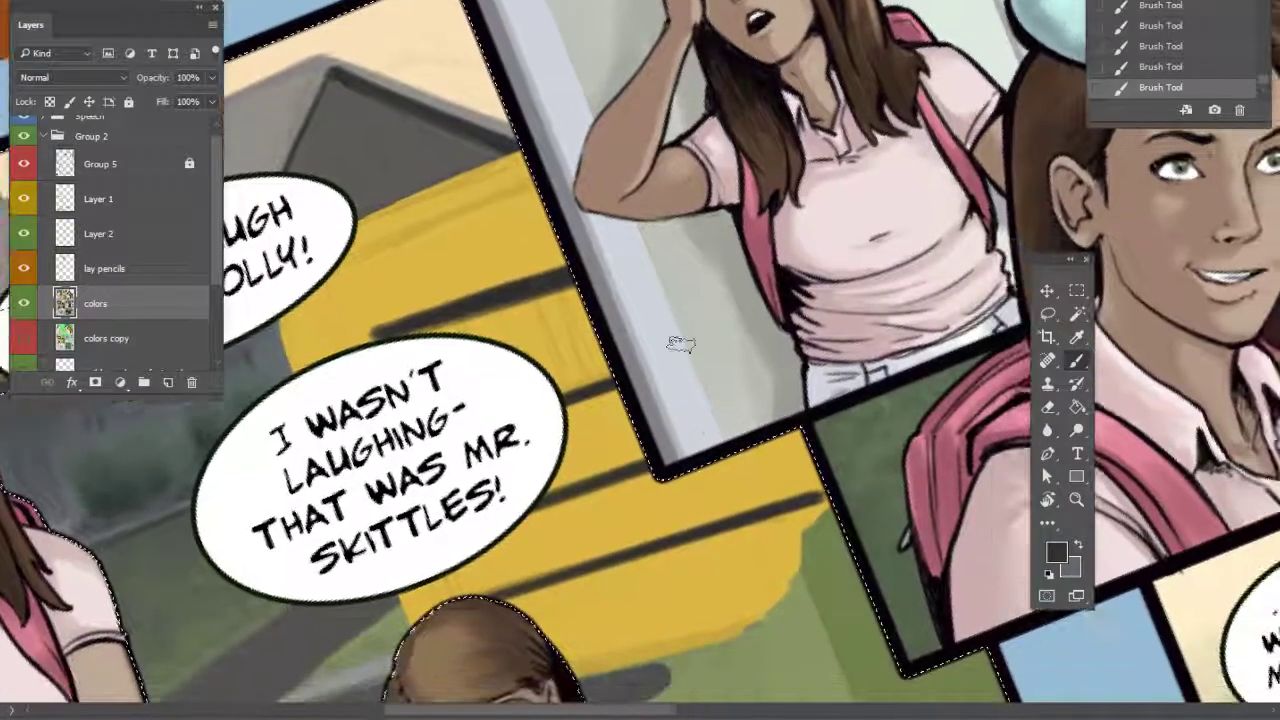
# Sample dark gray and refine the upper dark stripe across the yellow bus beside the speech balloons with the 18 px brush
pyautogui.scroll(-2, 680, 343)
pyautogui.moveTo(535, 259); pyautogui.dragTo(646, 425)
pyautogui.keyDown('alt'); pyautogui.click(573, 324); pyautogui.keyUp('alt')
pyautogui.moveTo(505, 434); pyautogui.dragTo(668, 388)
pyautogui.keyDown('alt'); pyautogui.click(540, 404); pyautogui.keyUp('alt')
pyautogui.moveTo(512, 412); pyautogui.dragTo(605, 382)
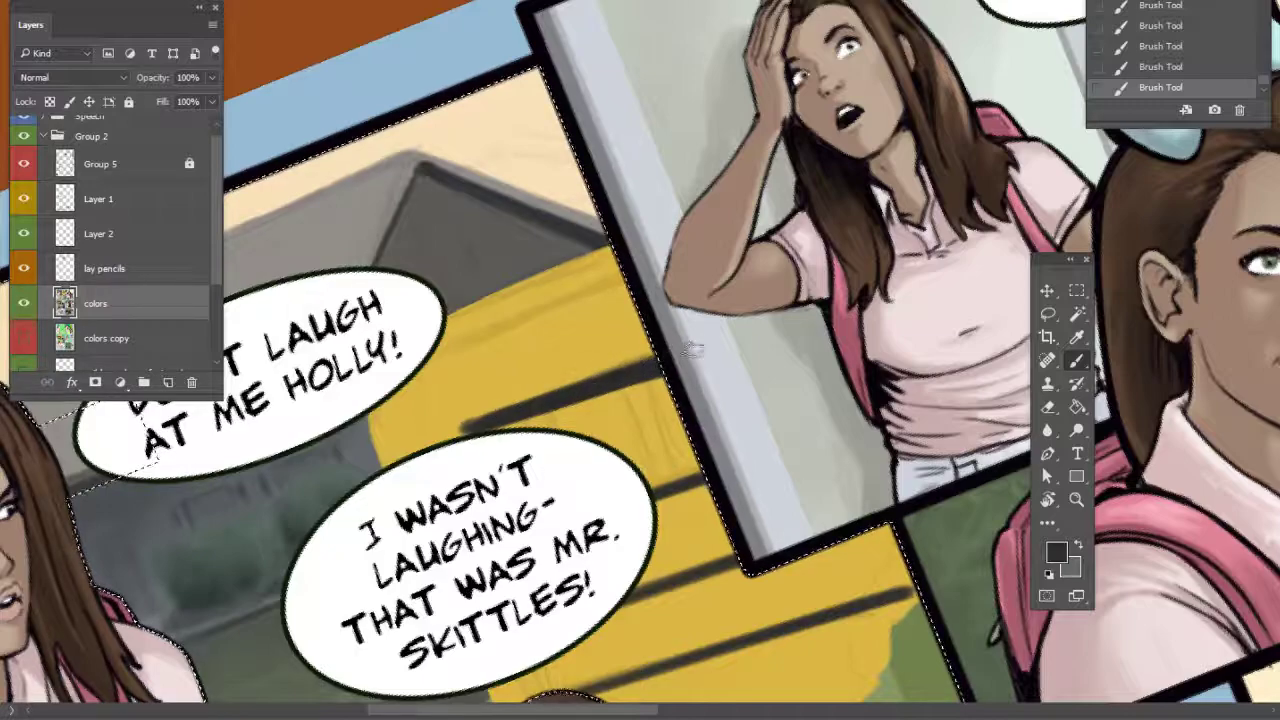
pyautogui.rightClick(497, 338)
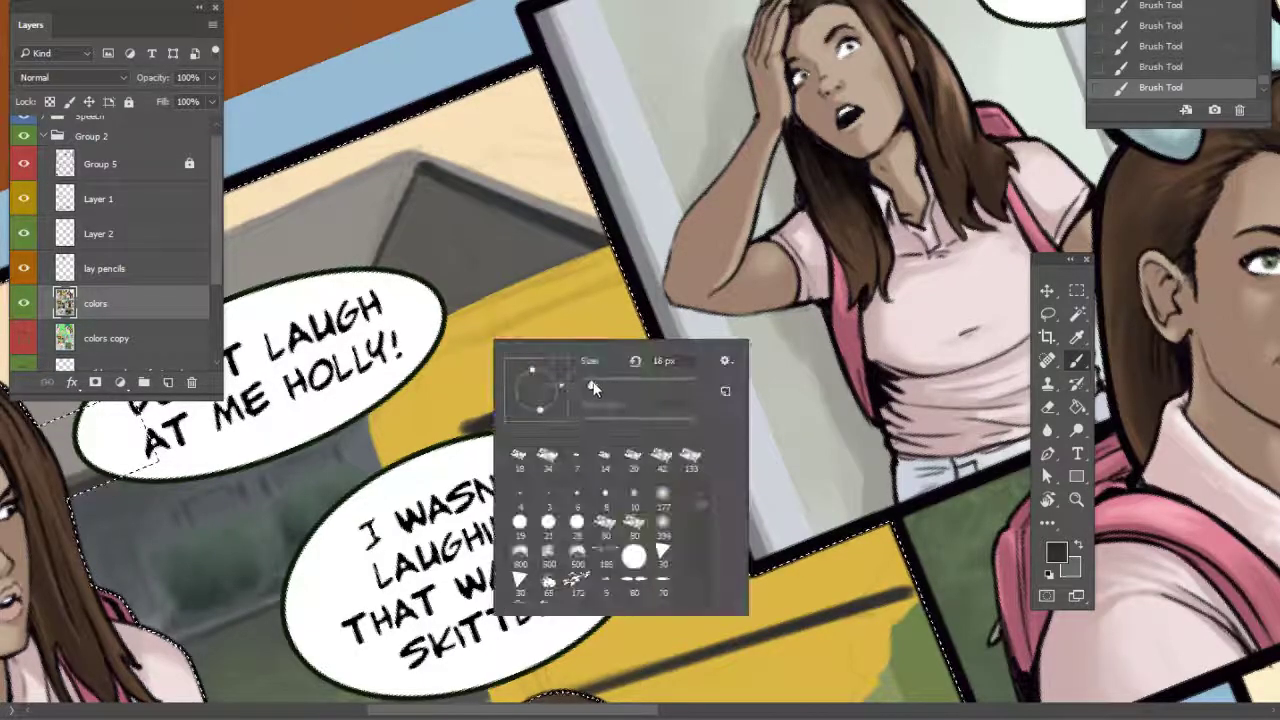
pyautogui.click(431, 357)
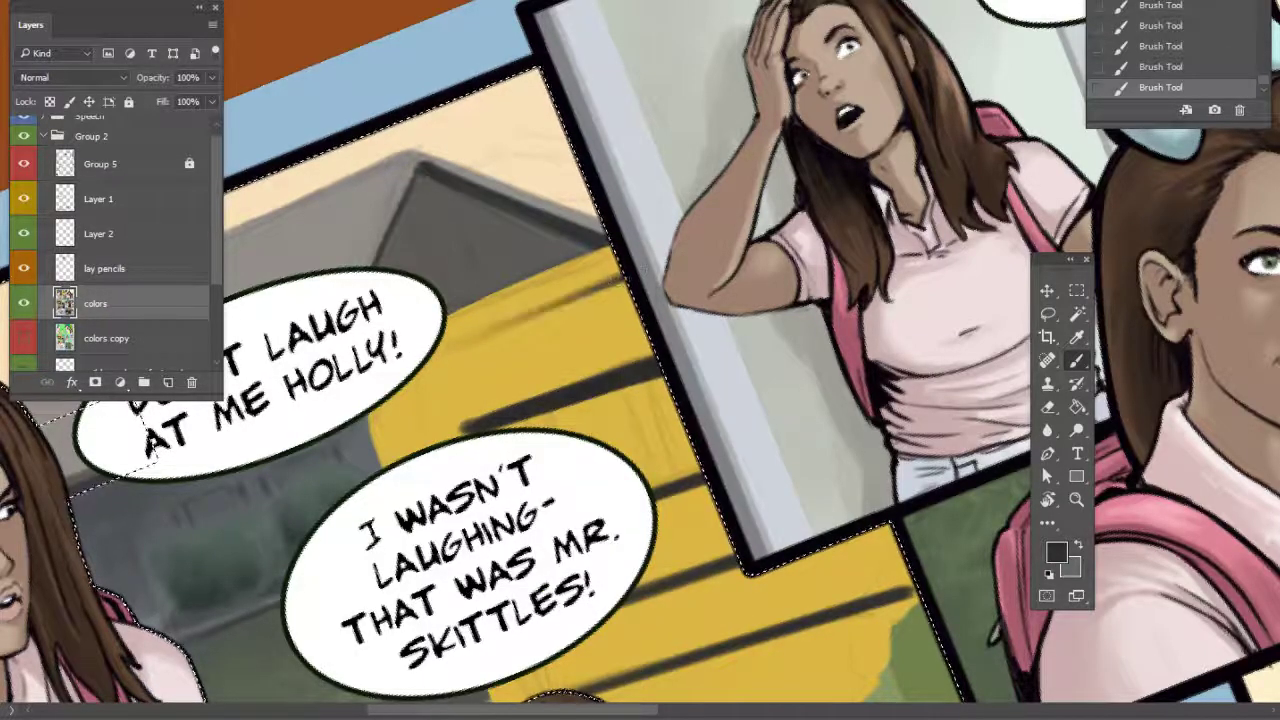
# Rotate the canvas back upright around the yellow bus and the younger girl
pyautogui.moveTo(804, 612); pyautogui.dragTo(734, 403)
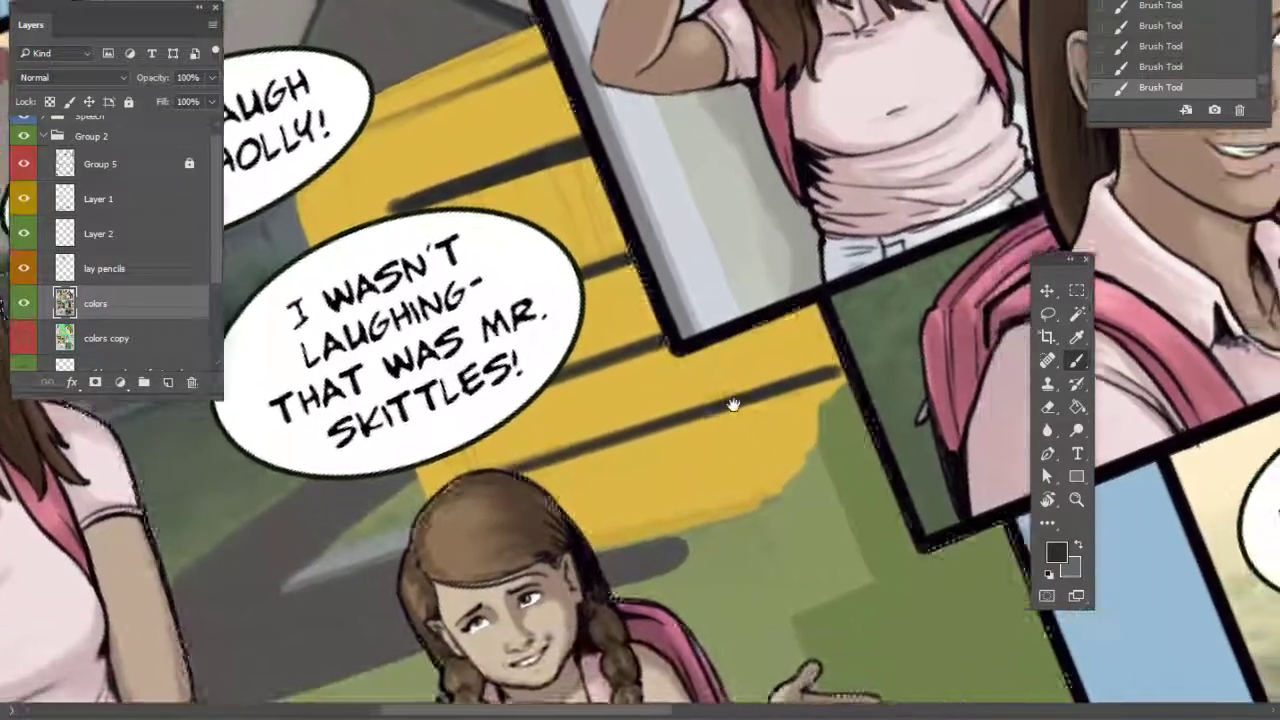
pyautogui.click(1047, 499)
pyautogui.moveTo(900, 532); pyautogui.dragTo(740, 591)
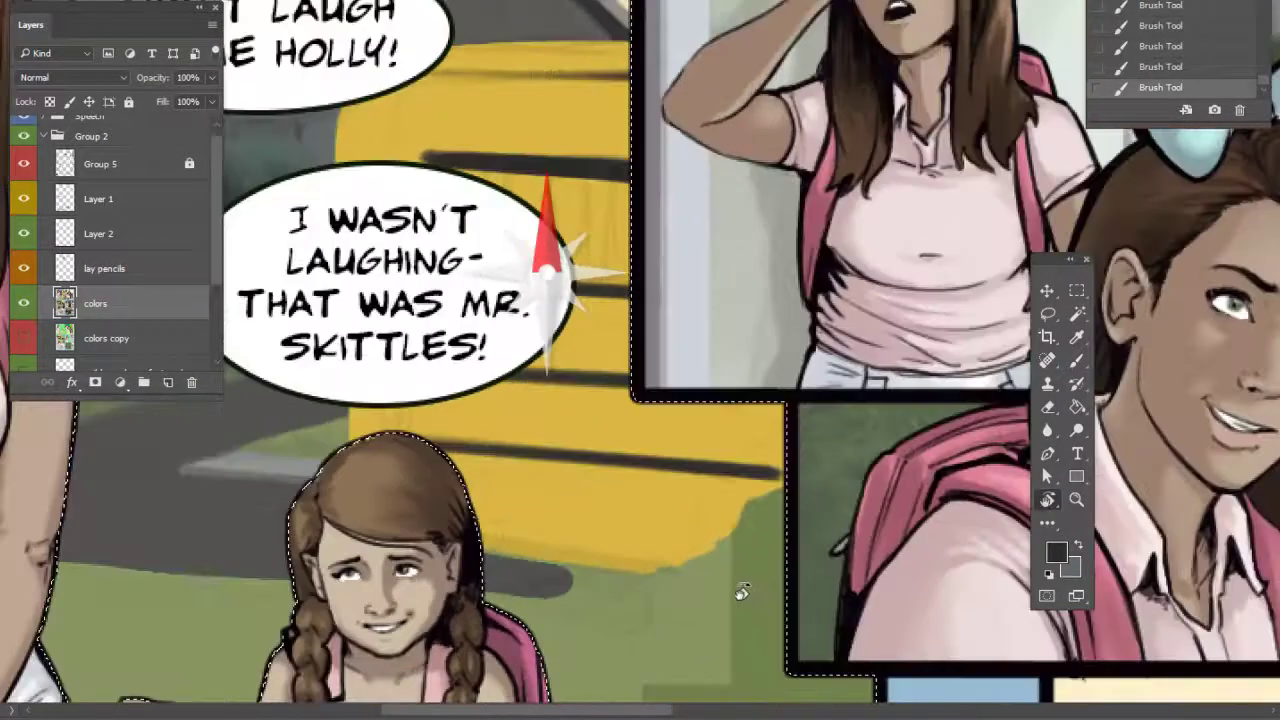
pyautogui.hotkey('ctrl', '-')
pyautogui.hotkey('ctrl', '-')
pyautogui.hotkey('ctrl', '+')
pyautogui.hotkey('ctrl', '+')
pyautogui.moveTo(643, 457); pyautogui.dragTo(645, 405)
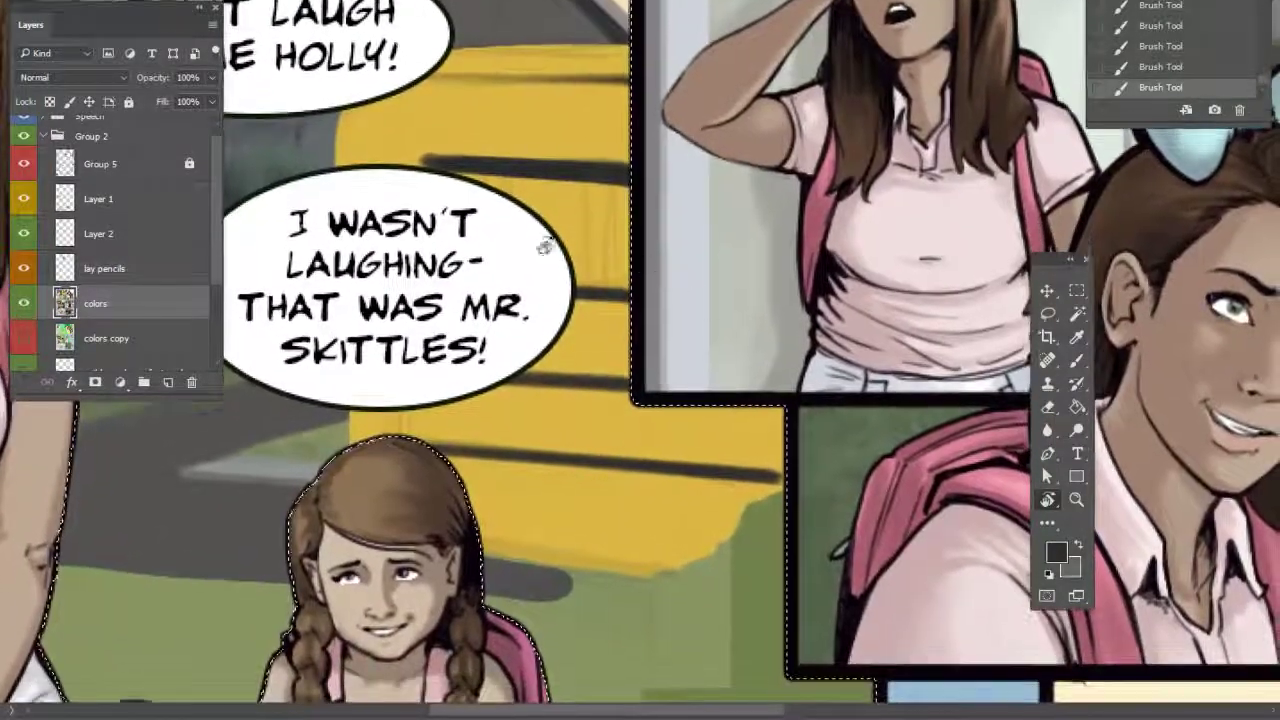
# Toggle the visibility of Layer 1 several times to compare the panel with and without it, leaving the layer visible
pyautogui.moveTo(688, 540); pyautogui.dragTo(703, 262)
pyautogui.hotkey('ctrl', '-')
pyautogui.click(25, 201)
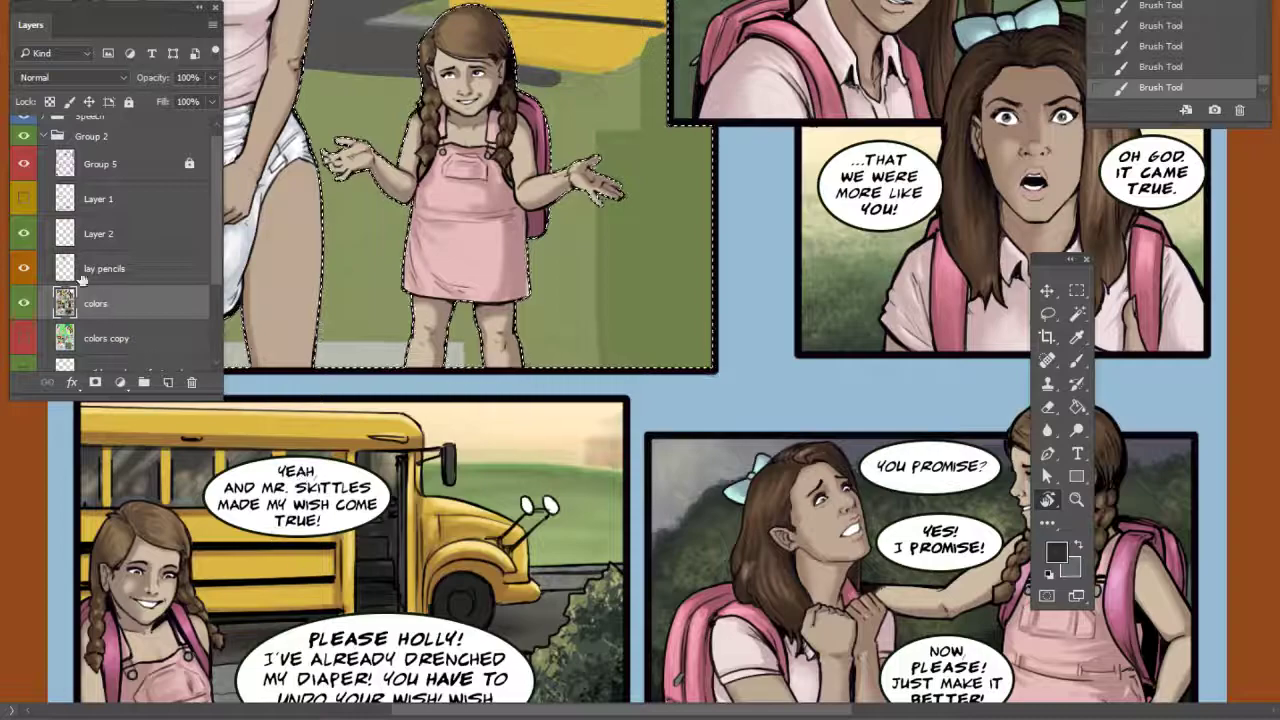
pyautogui.click(25, 205)
pyautogui.click(25, 208)
pyautogui.click(25, 208)
pyautogui.click(26, 208)
pyautogui.click(26, 205)
pyautogui.click(26, 205)
# Sample brown from the finished bus in the lower panel and paint a brown band along the background bus's upper dark stripe
pyautogui.moveTo(619, 28); pyautogui.dragTo(628, 89)
pyautogui.click(1077, 358)
pyautogui.keyDown('alt'); pyautogui.click(480, 615); pyautogui.keyUp('alt')
pyautogui.moveTo(584, 346); pyautogui.dragTo(589, 324)
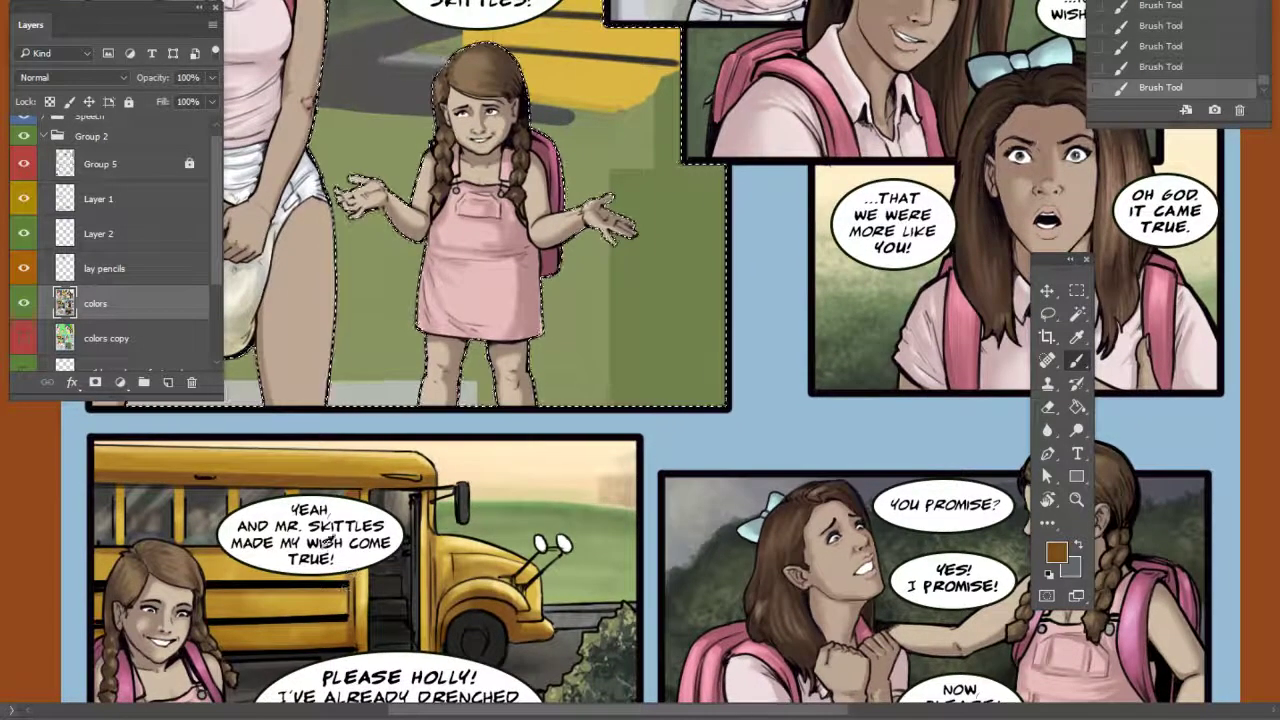
pyautogui.keyDown('alt'); pyautogui.click(243, 484); pyautogui.keyUp('alt')
pyautogui.moveTo(629, 116)
pyautogui.mouseDown()
pyautogui.moveTo(738, 247)
pyautogui.moveTo(854, 267)
pyautogui.moveTo(840, 143)
pyautogui.moveTo(866, 390)
pyautogui.moveTo(885, 385)
pyautogui.mouseUp()
pyautogui.rightClick(784, 165)
pyautogui.moveTo(884, 212); pyautogui.dragTo(887, 212)
pyautogui.moveTo(757, 168)
pyautogui.mouseDown()
pyautogui.moveTo(855, 175)
pyautogui.moveTo(754, 170)
pyautogui.mouseUp()
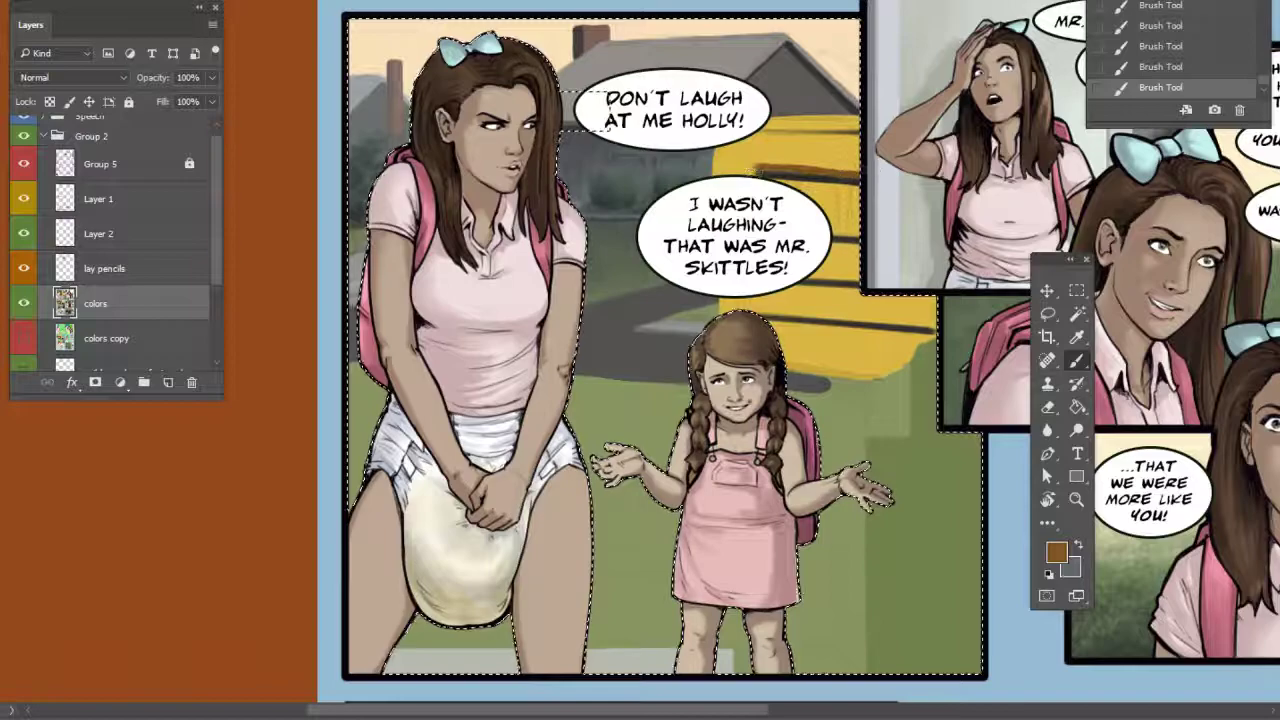
# Sample golden yellow and brown tones from the finished bus and shade the upper part of the background bus
pyautogui.rightClick(795, 152)
pyautogui.press('Escape')
pyautogui.keyDown('alt'); pyautogui.click(755, 152); pyautogui.keyUp('alt')
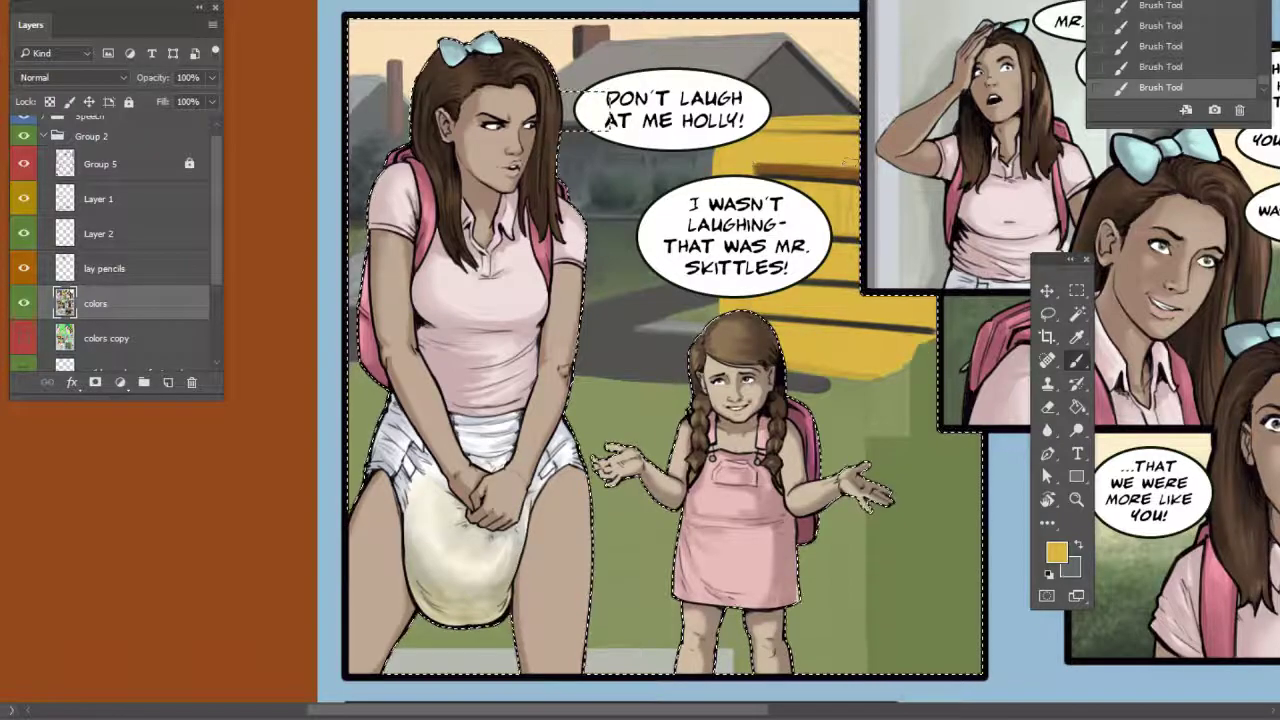
pyautogui.scroll(-5, 510, 535)
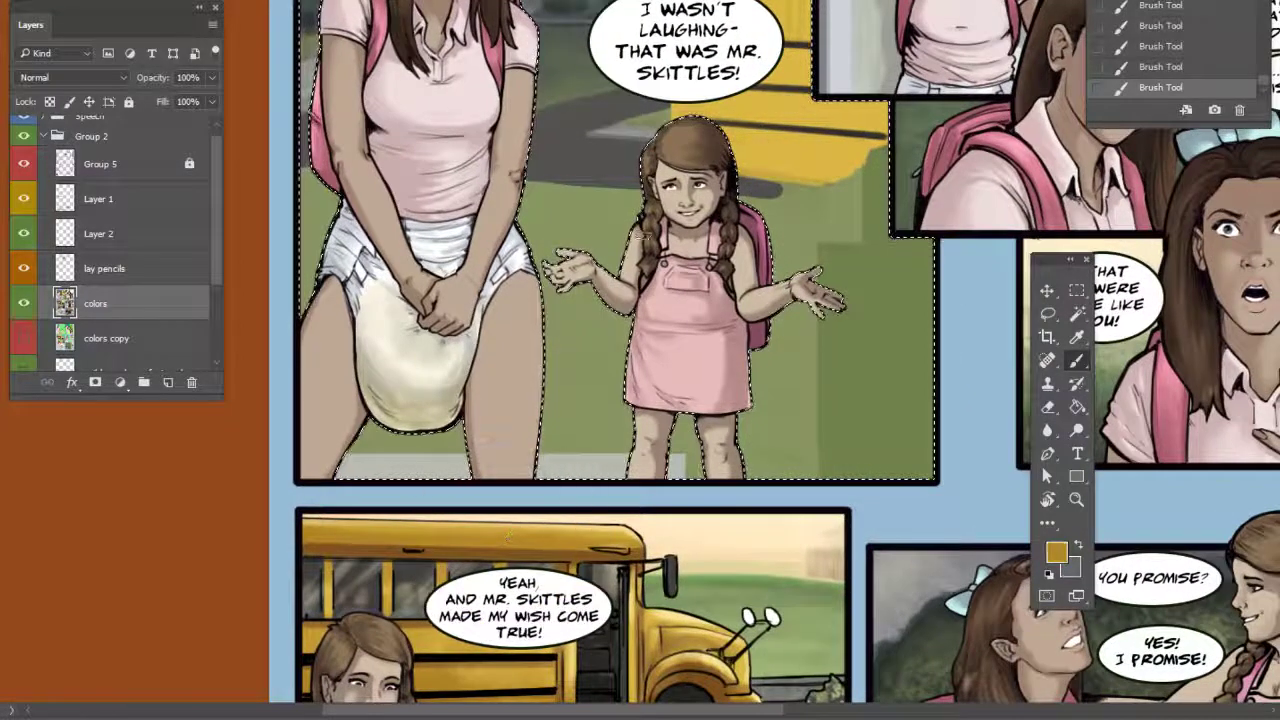
pyautogui.rightClick(642, 236)
pyautogui.press('Return')
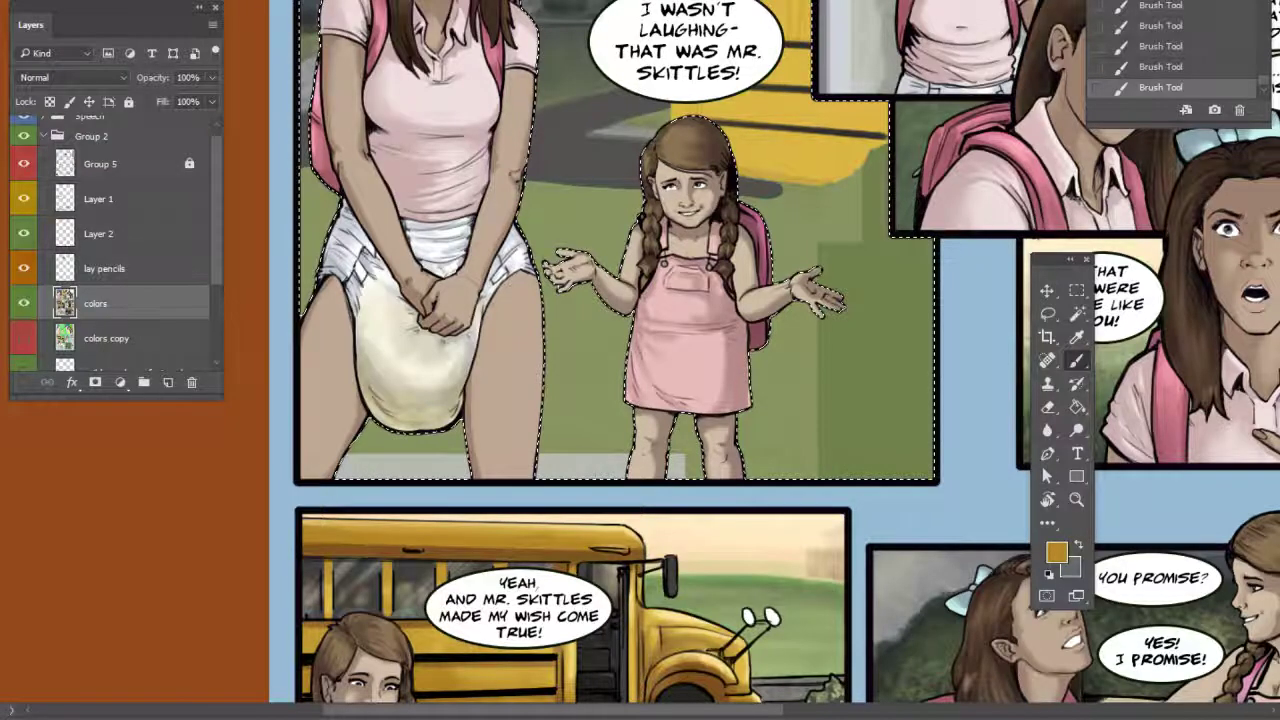
pyautogui.rightClick(726, 5)
pyautogui.click(709, 8)
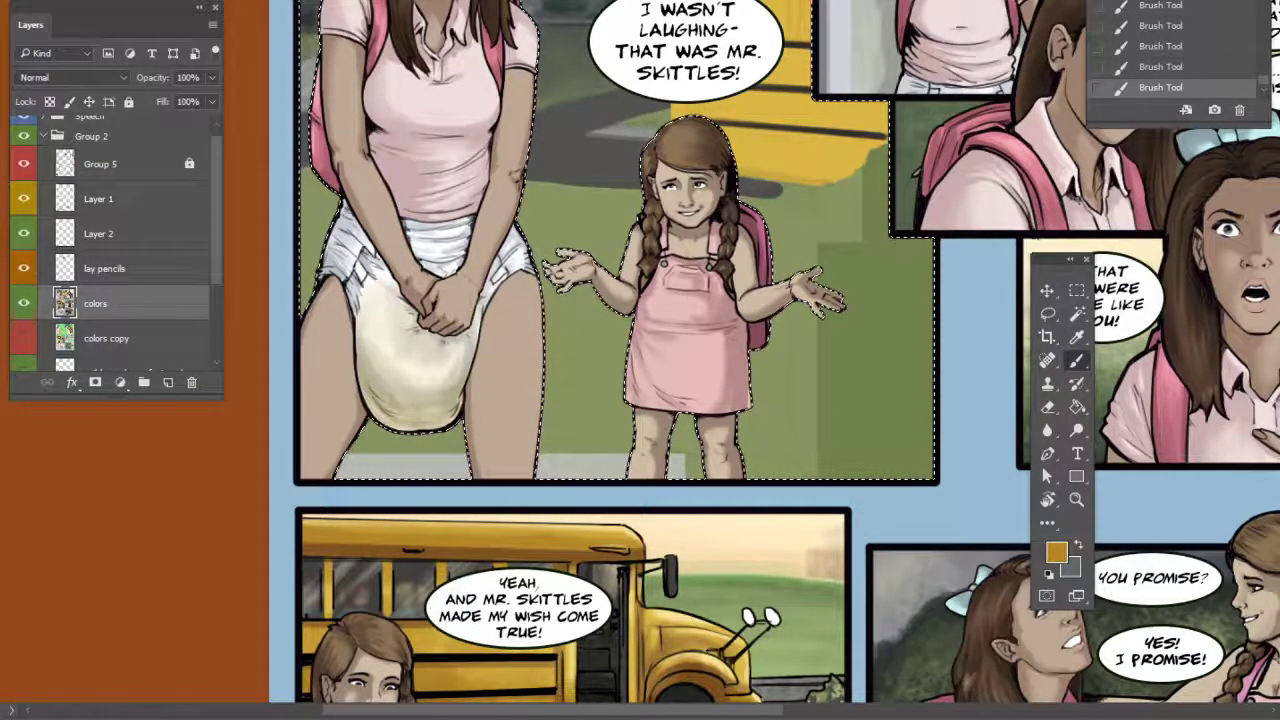
pyautogui.keyDown('alt'); pyautogui.click(592, 660); pyautogui.keyUp('alt')
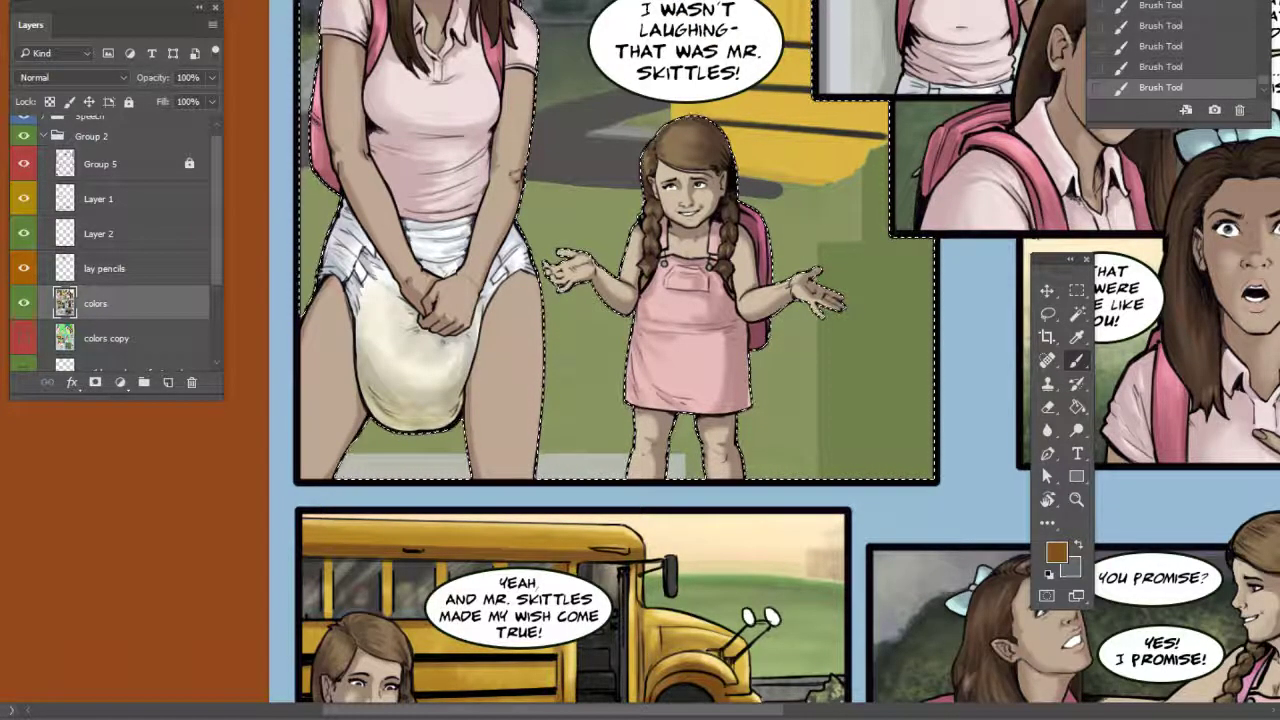
pyautogui.moveTo(842, 134); pyautogui.dragTo(848, 457)
# Sample the cream sky color and clean up the sky along the bus's roof edge with a 15 px brush
pyautogui.keyDown('alt'); pyautogui.click(826, 154); pyautogui.keyUp('alt')
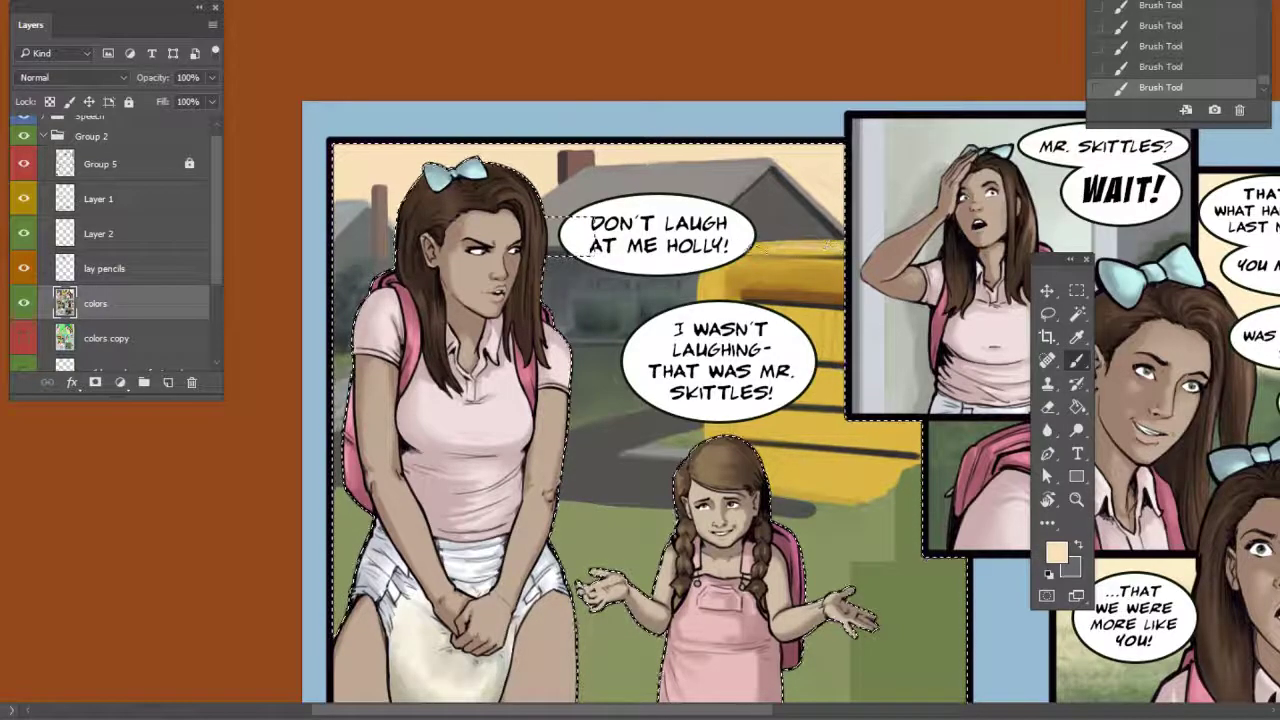
pyautogui.rightClick(838, 262)
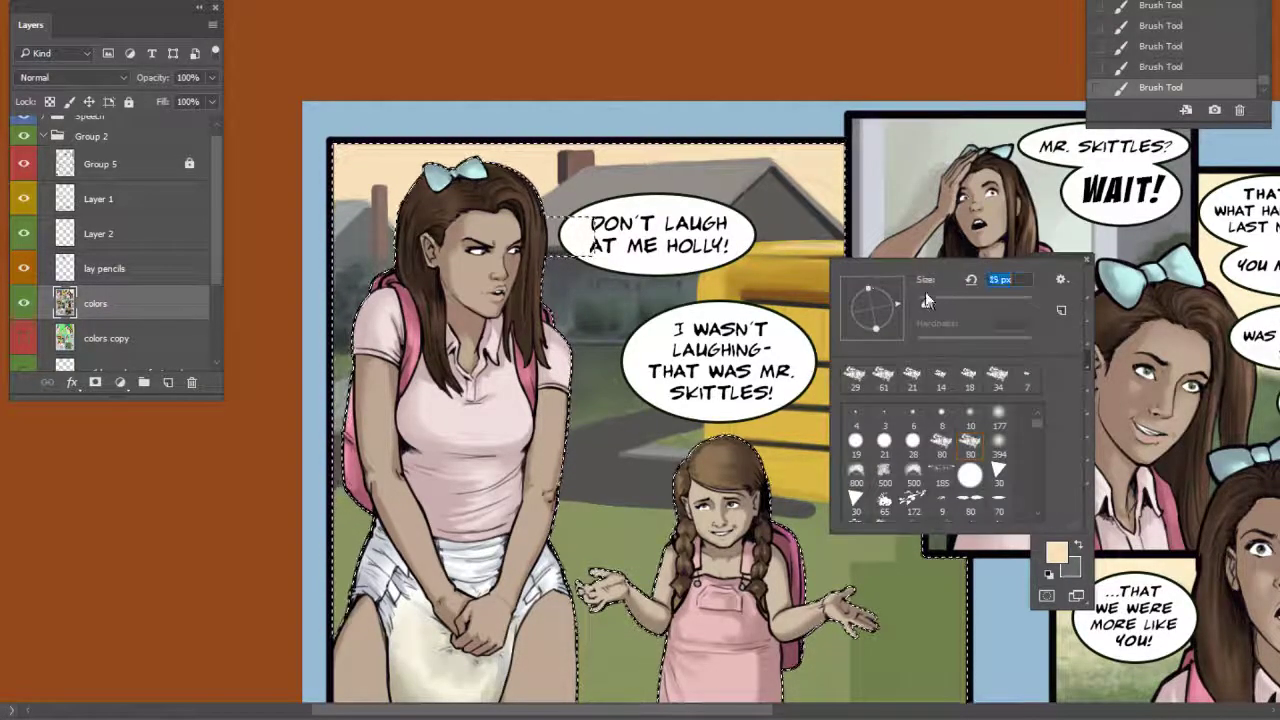
pyautogui.press('Return')
# Sample yellow tones from the background bus and blend the shading below its roof
pyautogui.keyDown('alt'); pyautogui.click(776, 246); pyautogui.keyUp('alt')
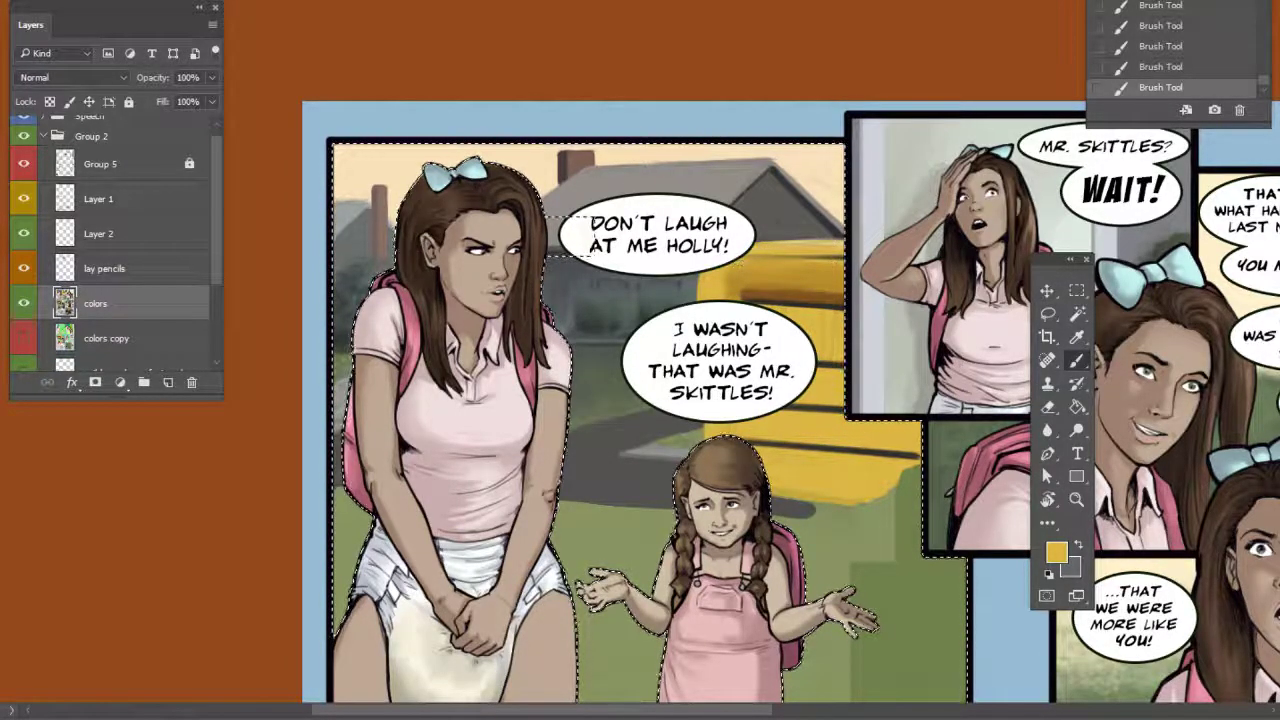
pyautogui.keyDown('alt'); pyautogui.click(830, 295); pyautogui.keyUp('alt')
pyautogui.moveTo(885, 343); pyautogui.dragTo(858, 300)
pyautogui.keyDown('alt'); pyautogui.click(790, 256); pyautogui.keyUp('alt')
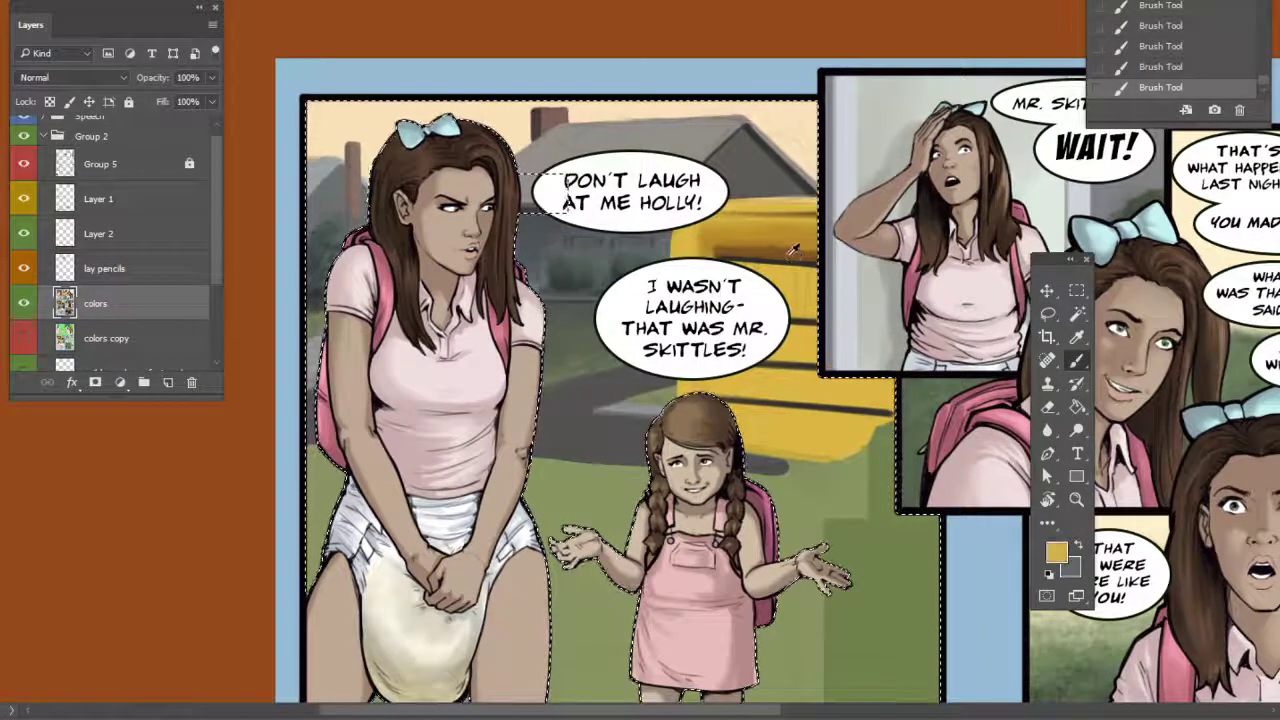
# Sample dark gray and paint the dark window areas on the upper side of the background bus
pyautogui.keyDown('alt'); pyautogui.click(810, 300); pyautogui.keyUp('alt')
pyautogui.moveTo(822, 357); pyautogui.dragTo(716, 150)
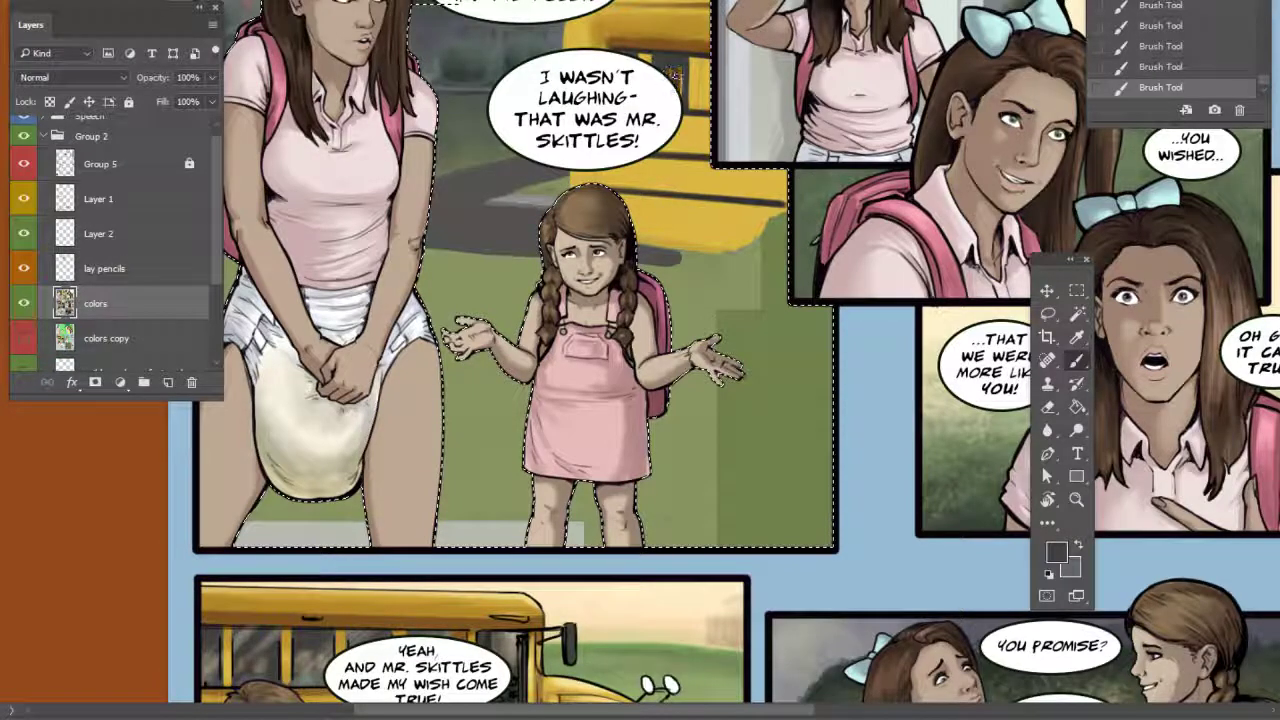
pyautogui.moveTo(708, 66)
pyautogui.mouseDown()
pyautogui.moveTo(709, 105)
pyautogui.moveTo(708, 63)
pyautogui.moveTo(706, 107)
pyautogui.moveTo(681, 127)
pyautogui.mouseUp()
pyautogui.moveTo(726, 277); pyautogui.dragTo(746, 174)
pyautogui.moveTo(714, 234); pyautogui.dragTo(707, 321)
# Sample golden yellow, set the brush size to 9 px and paint shading down the bus's edge between the speech balloons
pyautogui.keyDown('alt'); pyautogui.click(594, 80); pyautogui.keyUp('alt')
pyautogui.rightClick(578, 106)
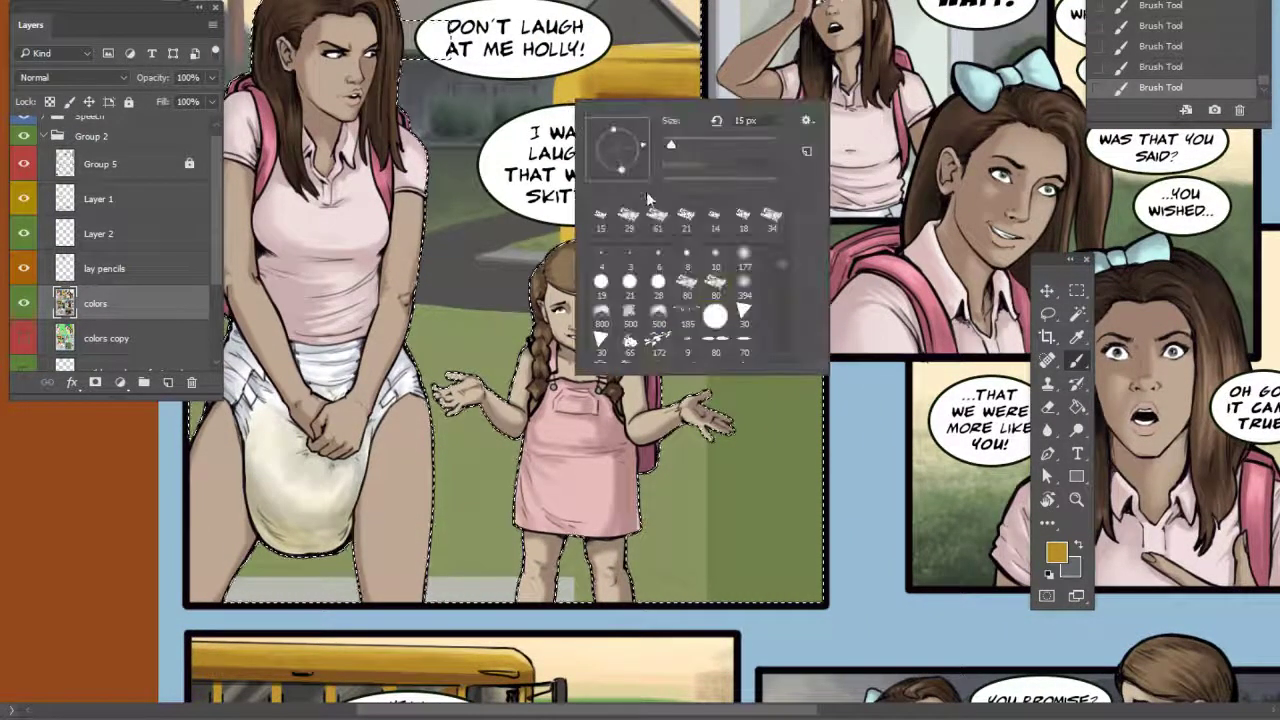
pyautogui.click(668, 146)
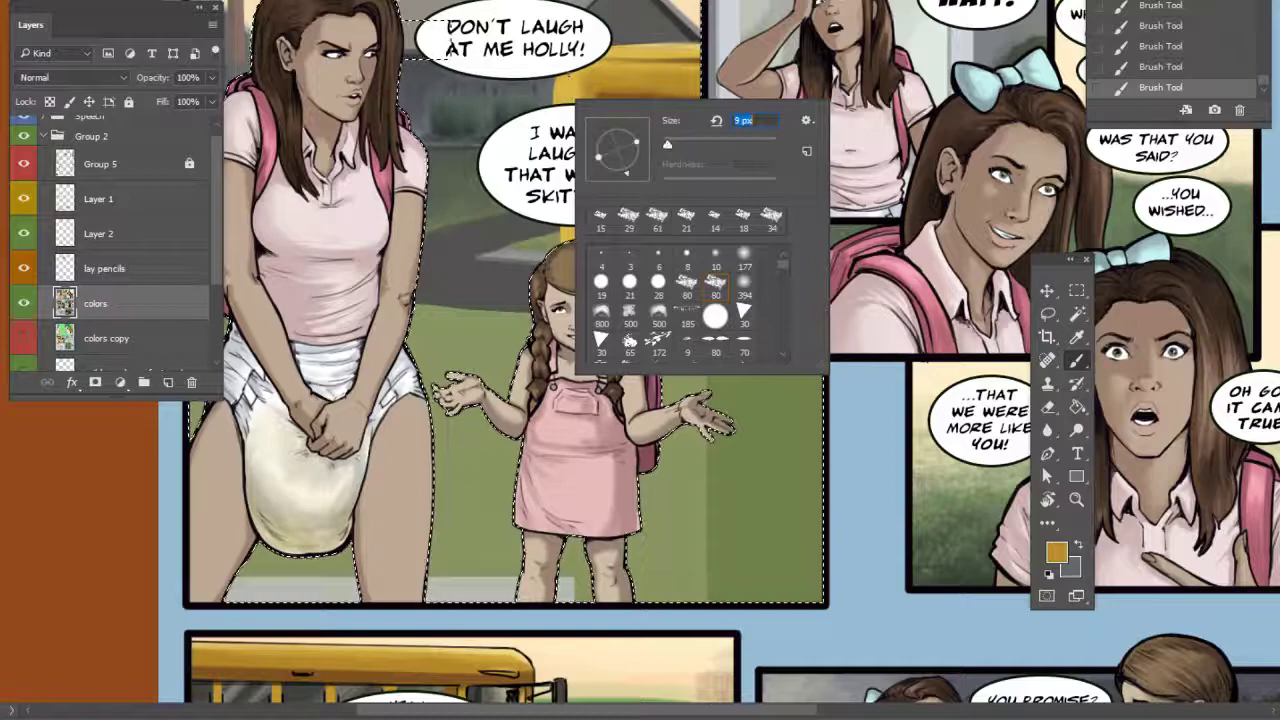
pyautogui.moveTo(573, 58); pyautogui.dragTo(564, 162)
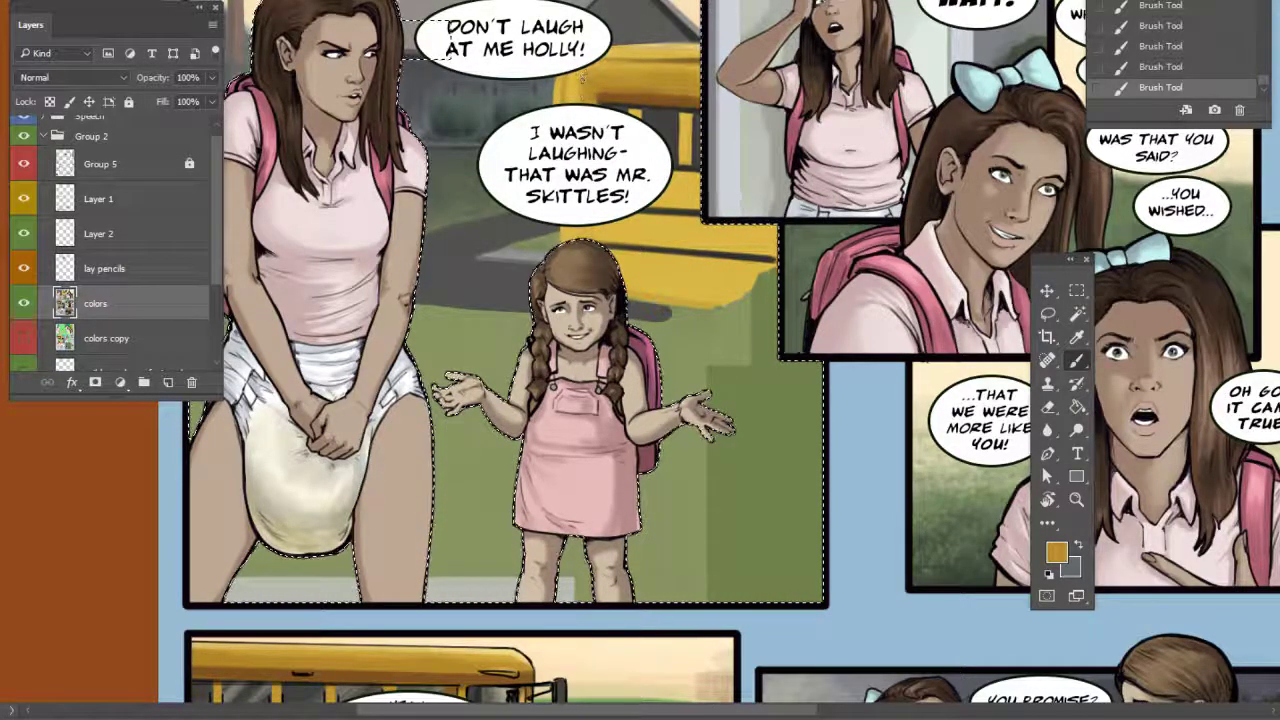
# Sample a darker brown and paint shadow details around the bus's windows and lower side, adjusting the brush size
pyautogui.keyDown('alt'); pyautogui.click(597, 96); pyautogui.keyUp('alt')
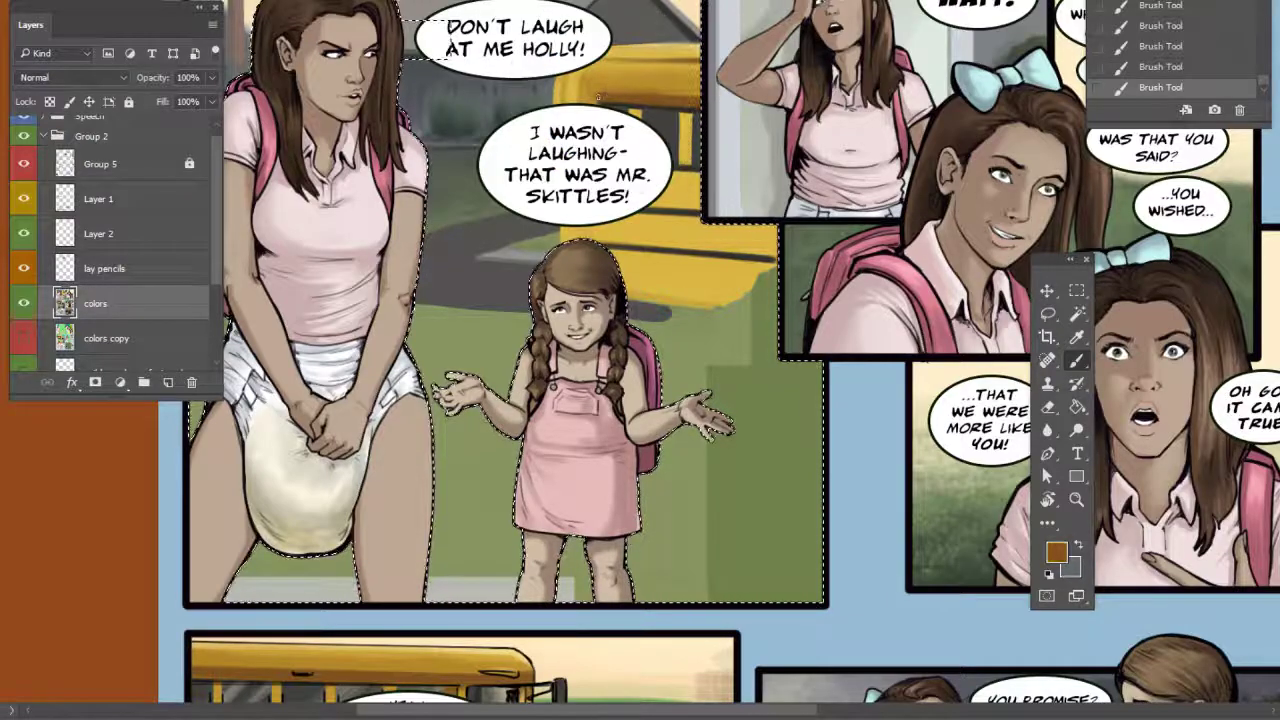
pyautogui.moveTo(620, 94); pyautogui.dragTo(593, 69)
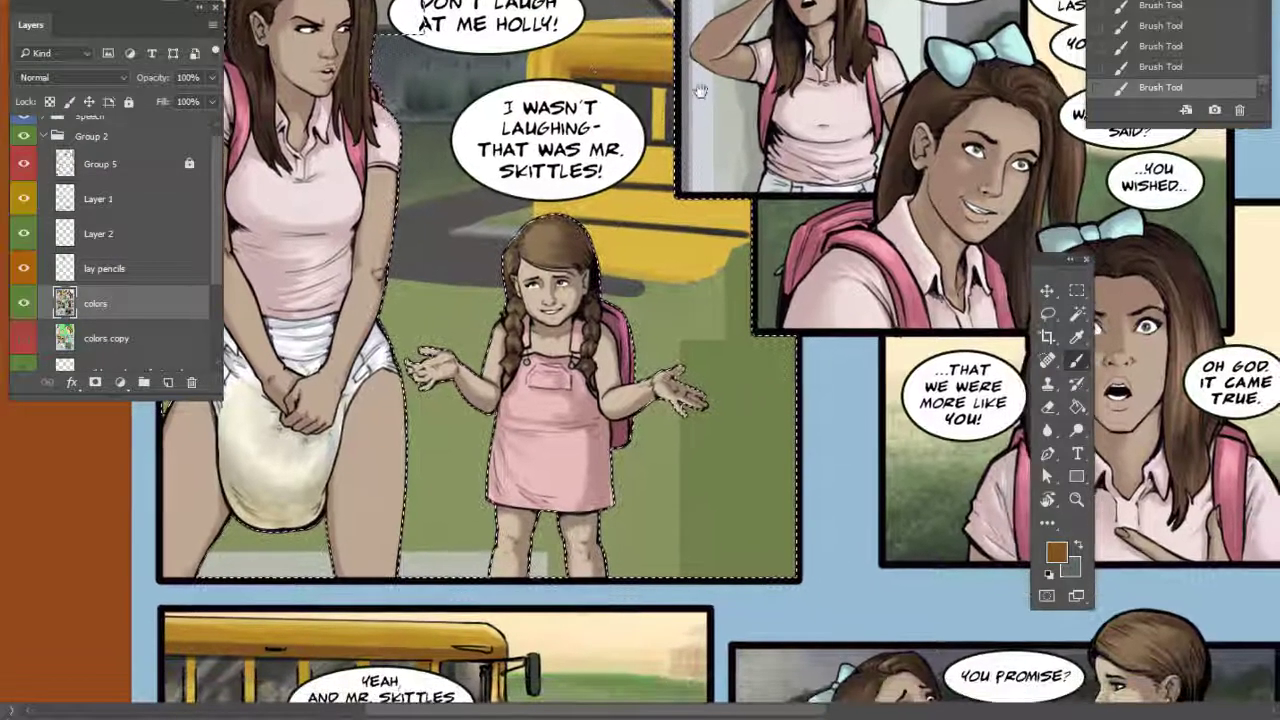
pyautogui.rightClick(688, 134)
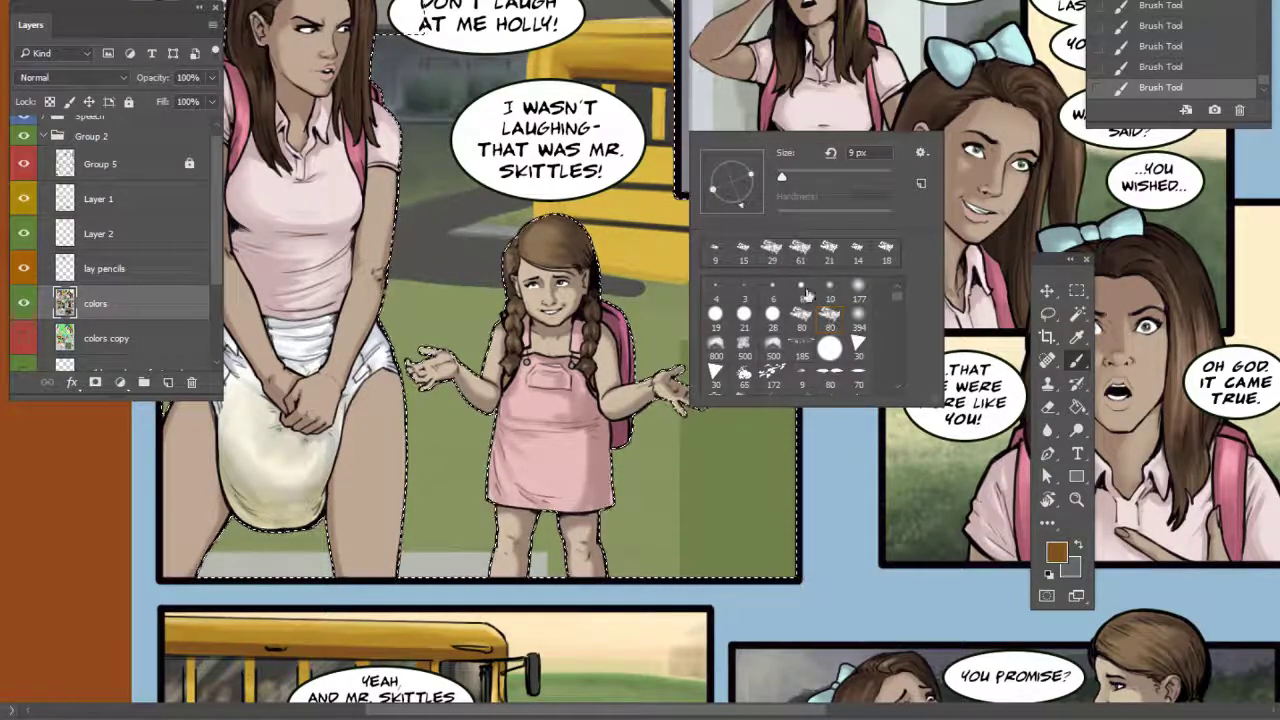
pyautogui.moveTo(661, 135); pyautogui.dragTo(661, 105)
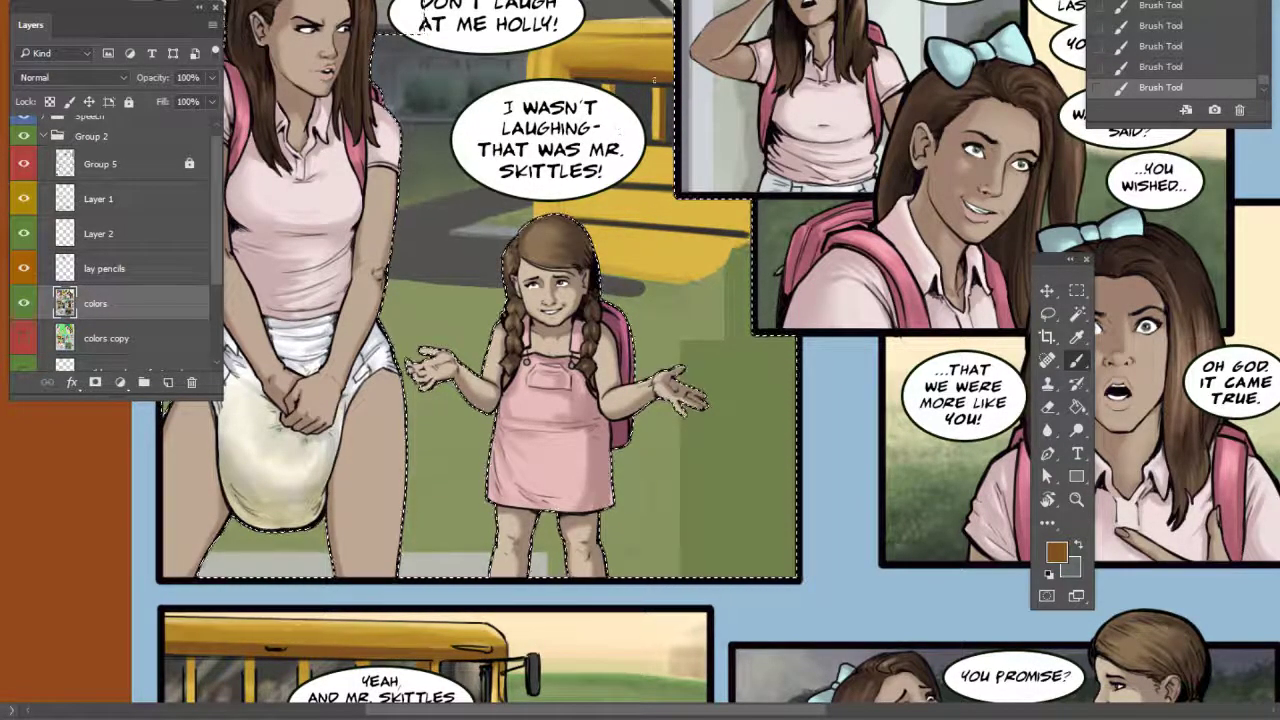
pyautogui.moveTo(636, 70); pyautogui.dragTo(767, 231)
pyautogui.moveTo(855, 270); pyautogui.dragTo(811, 214)
pyautogui.moveTo(849, 302); pyautogui.dragTo(803, 214)
pyautogui.moveTo(816, 279); pyautogui.dragTo(818, 154)
pyautogui.moveTo(701, 159); pyautogui.dragTo(696, 162)
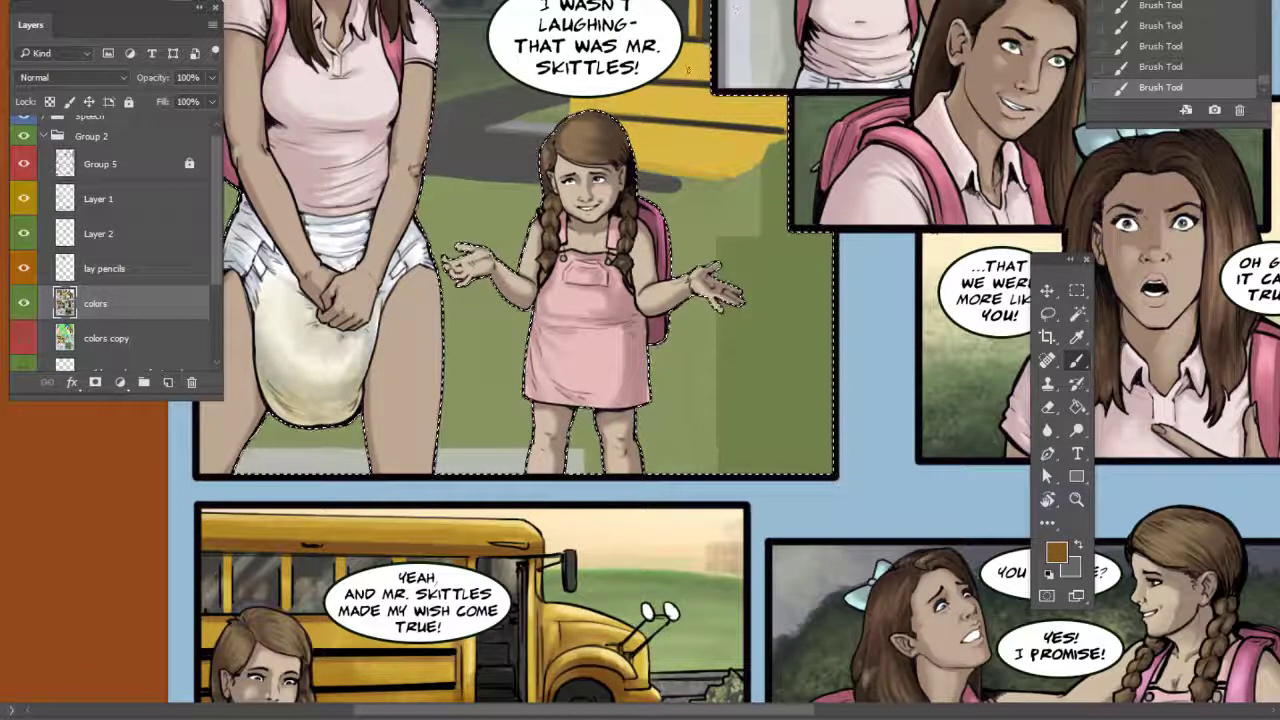
pyautogui.rightClick(690, 71)
pyautogui.click(668, 100)
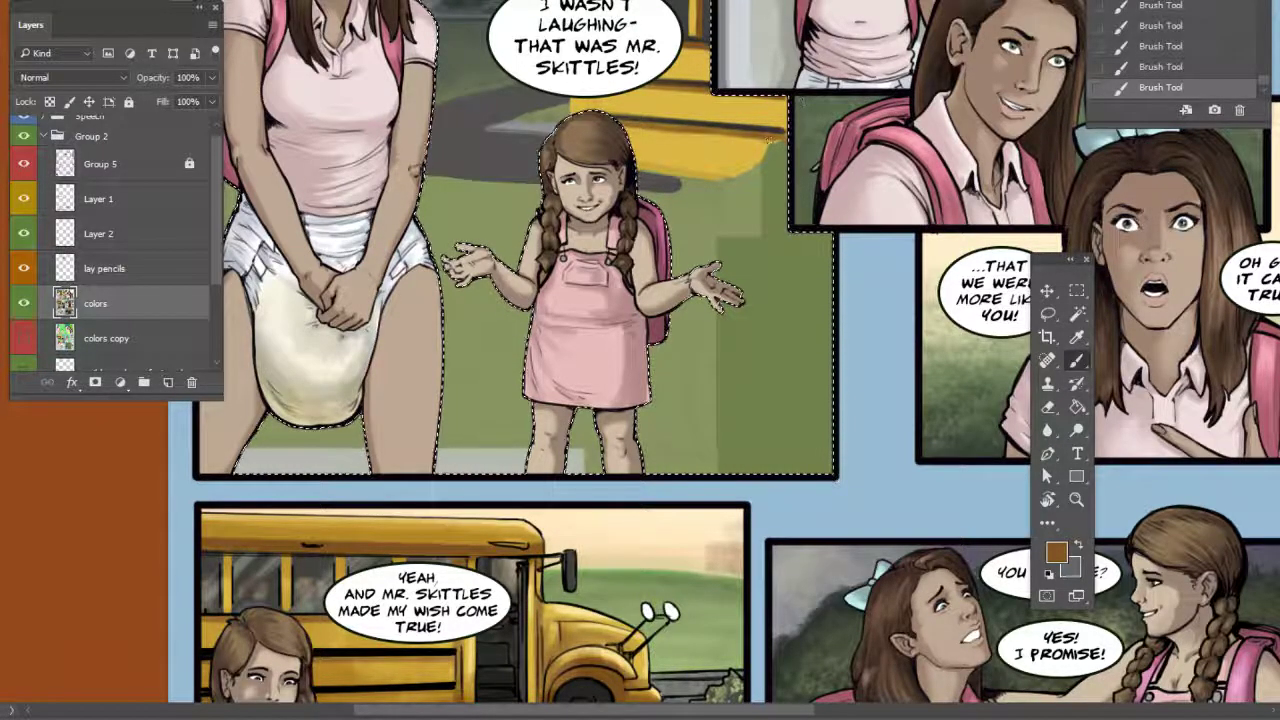
# Pick a light yellow using the finished bus in the lower panel as reference for highlights on the background bus
pyautogui.moveTo(743, 274); pyautogui.dragTo(699, 202)
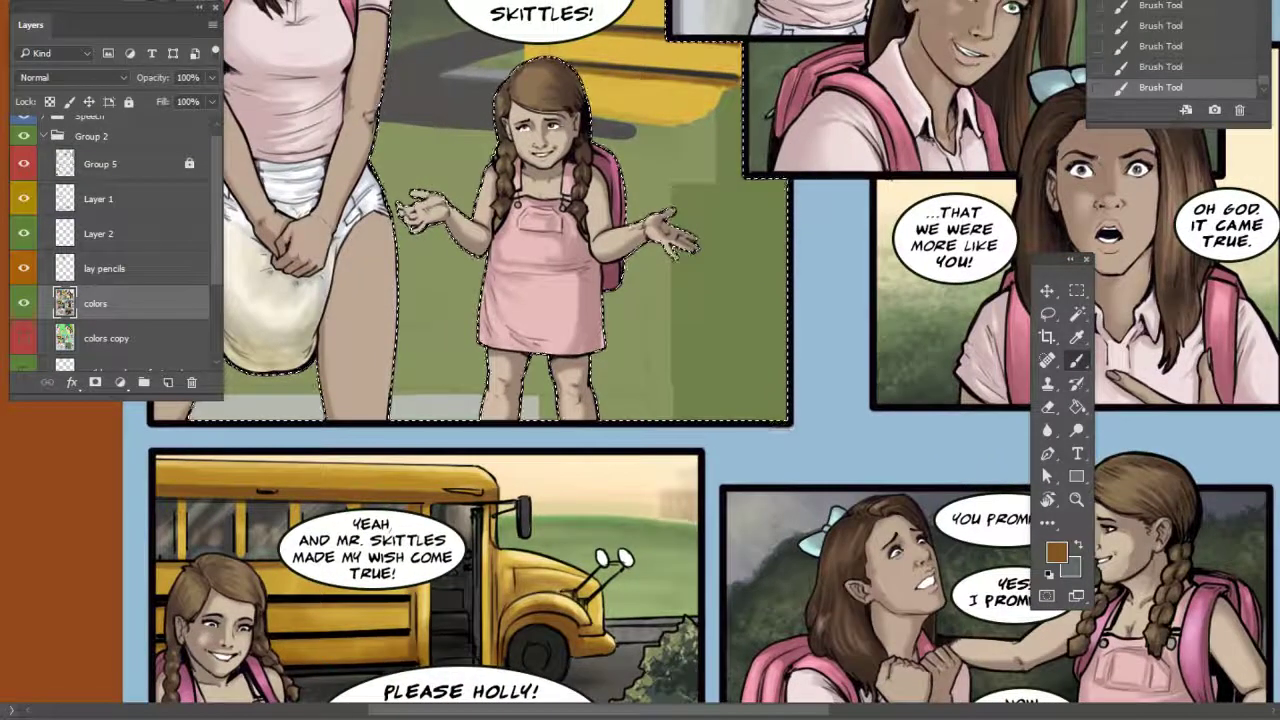
pyautogui.moveTo(583, 94); pyautogui.dragTo(579, 122)
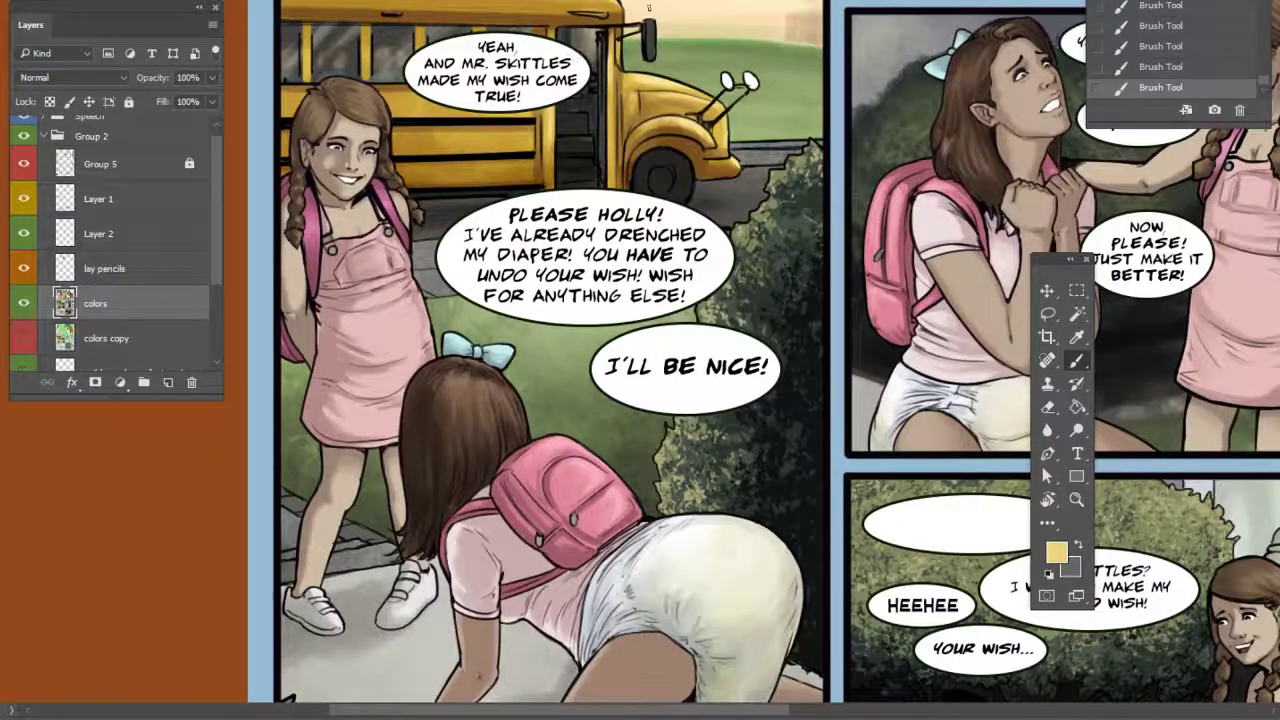
pyautogui.moveTo(716, 14); pyautogui.dragTo(718, 472)
pyautogui.moveTo(782, 8); pyautogui.dragTo(803, 316)
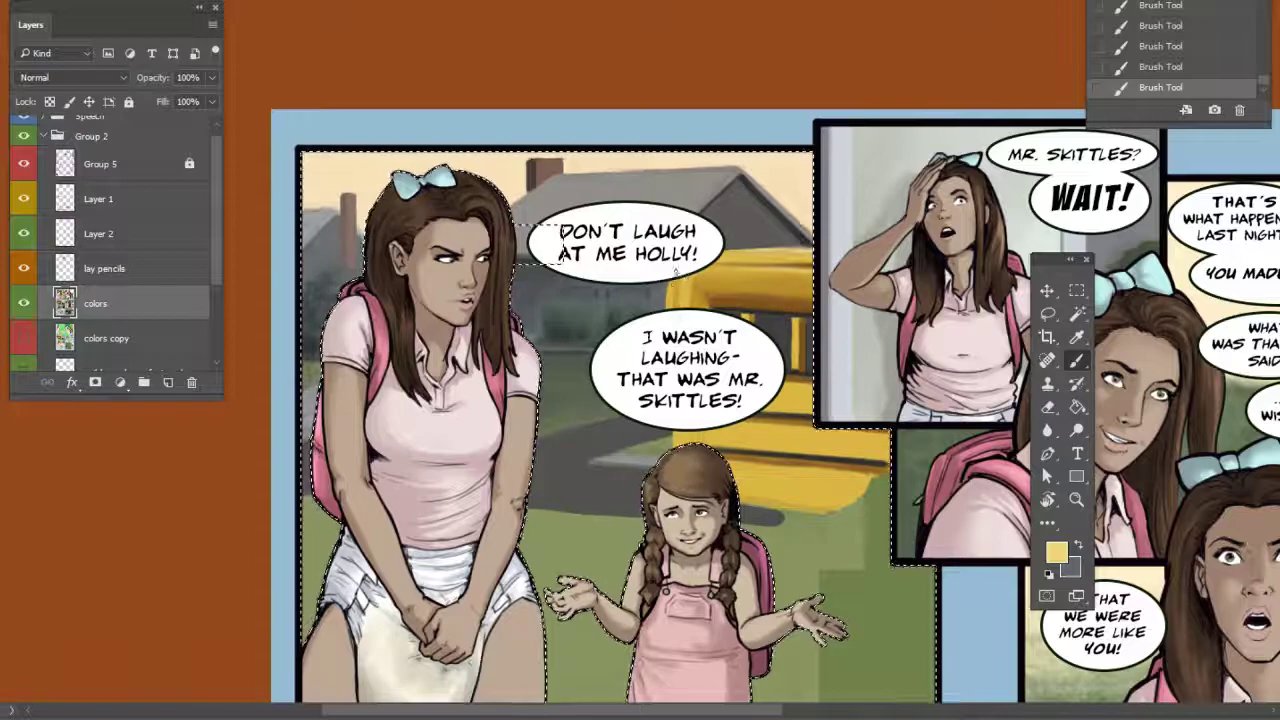
# Sample brown, set the brush size to 3 px and add fine shadow lines to the bus's upper corner
pyautogui.keyDown('alt'); pyautogui.click(722, 288); pyautogui.keyUp('alt')
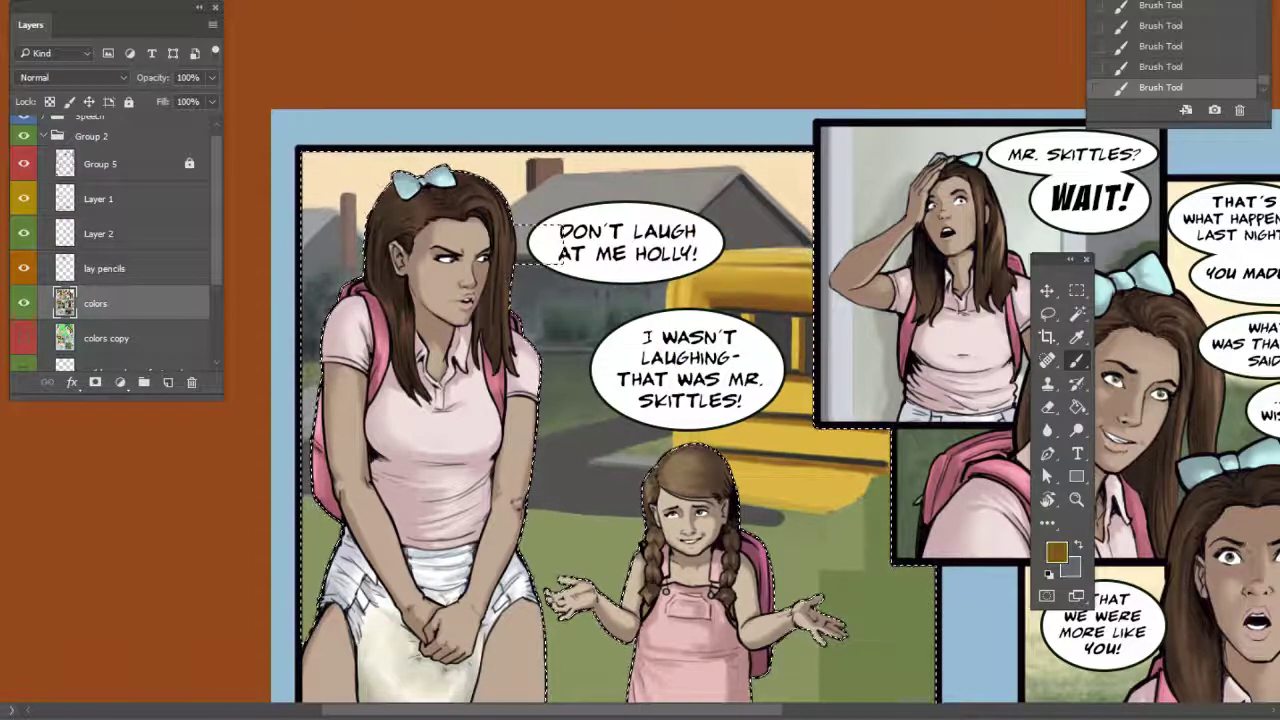
pyautogui.rightClick(680, 305)
pyautogui.press('Return')
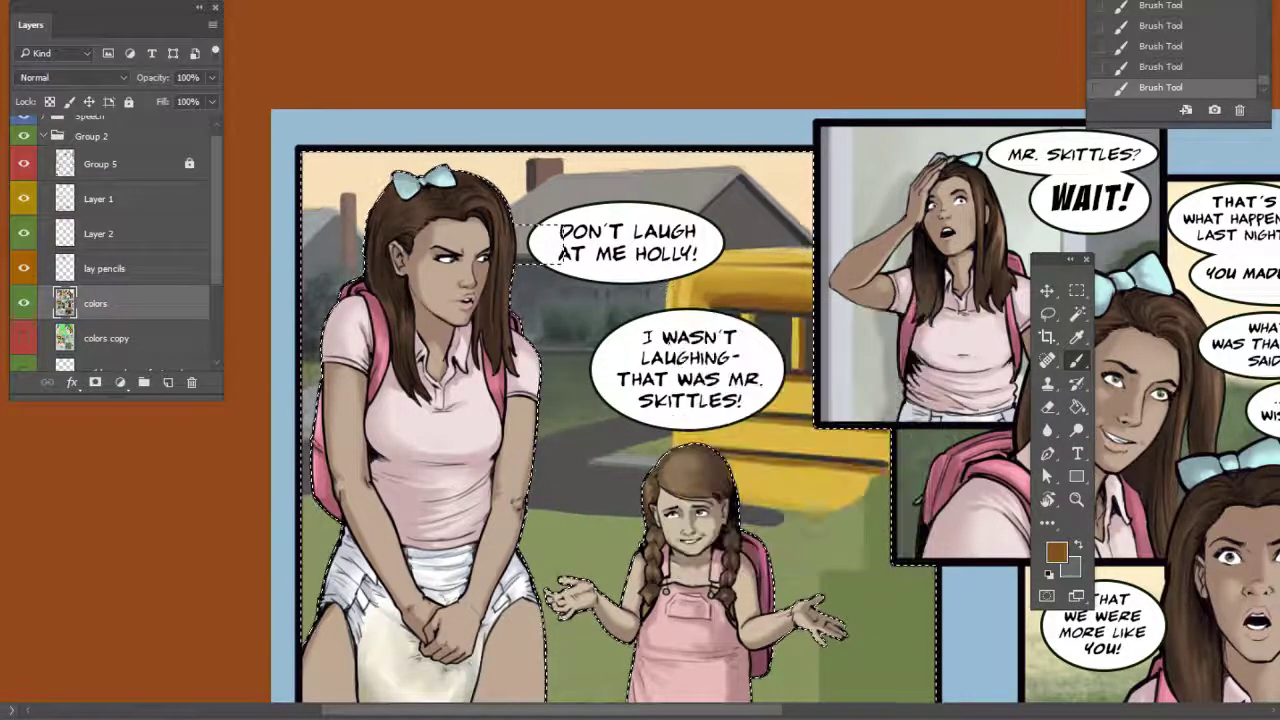
pyautogui.rightClick(682, 302)
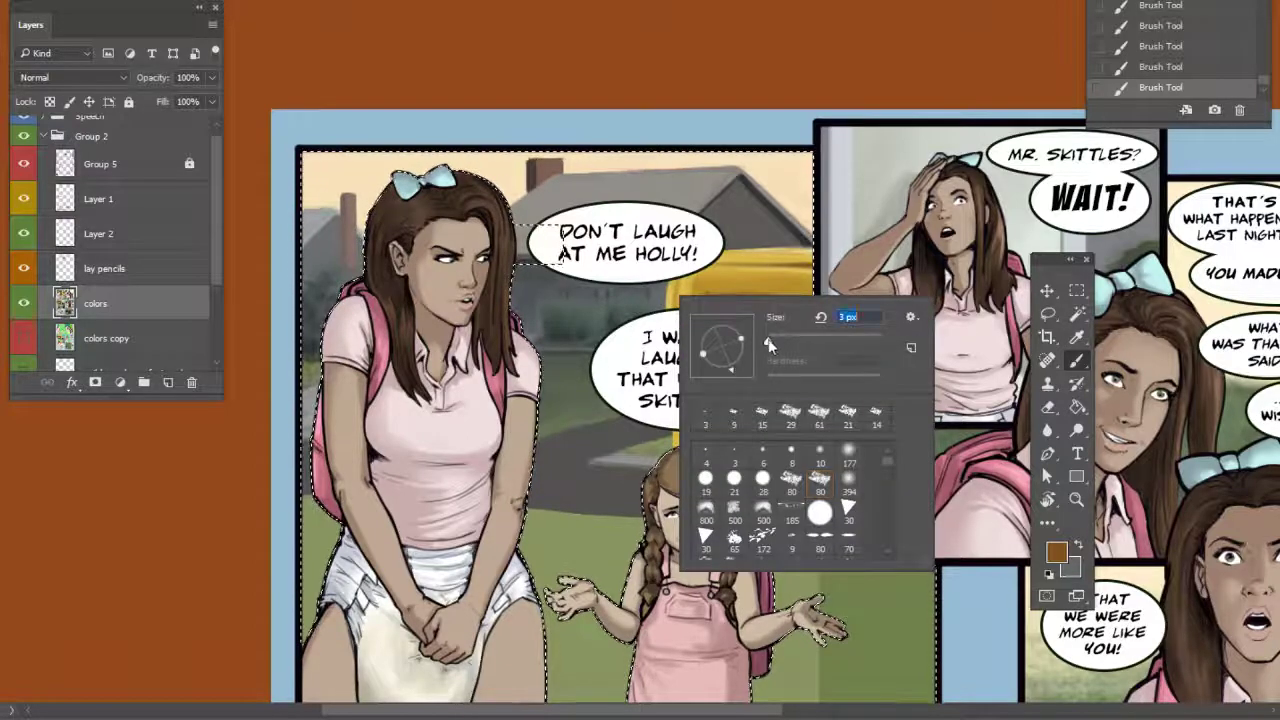
pyautogui.press('Return')
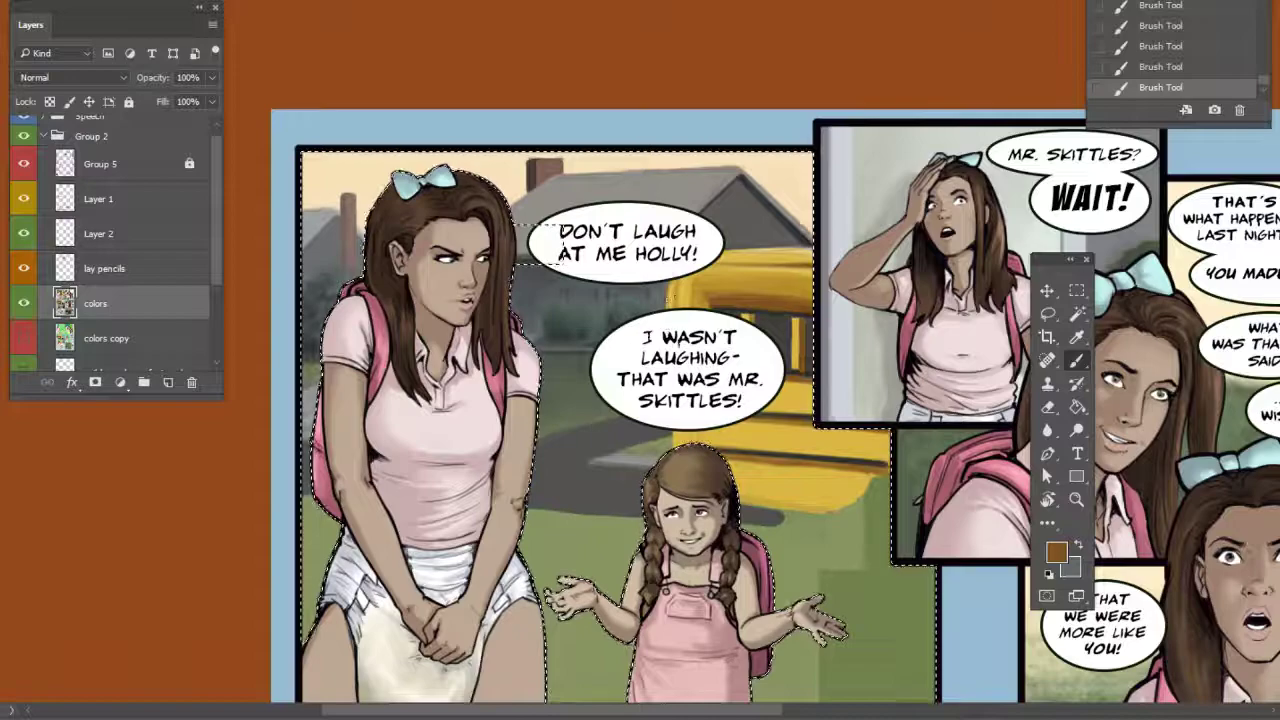
# Sample brown and dark gray tones from the bus and paint details around its upper edge and windows
pyautogui.moveTo(783, 424); pyautogui.dragTo(754, 417)
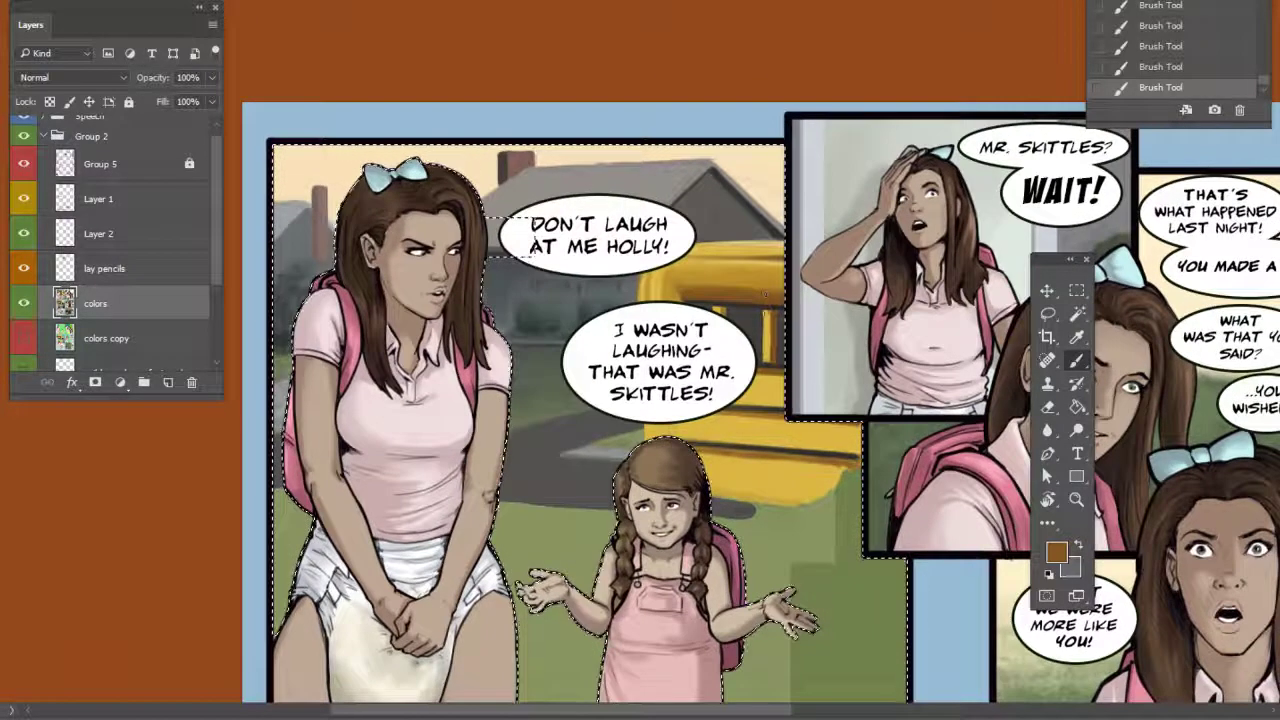
pyautogui.keyDown('alt'); pyautogui.click(773, 323); pyautogui.keyUp('alt')
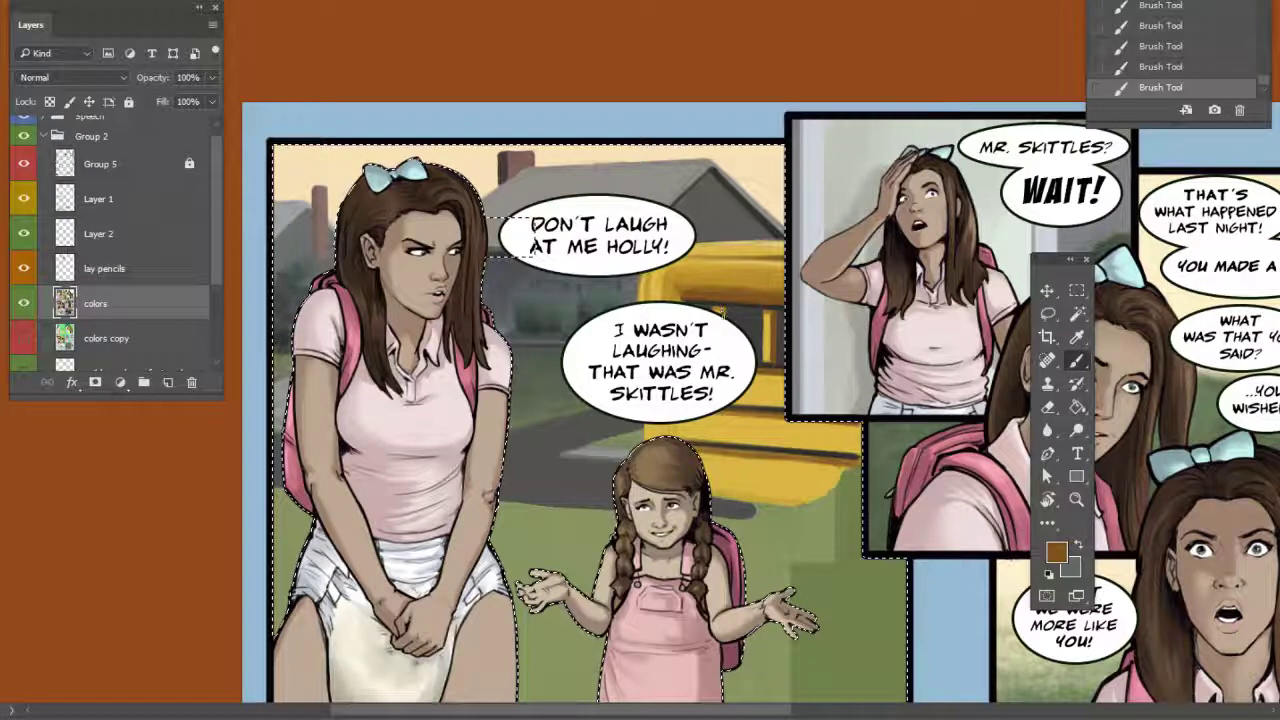
pyautogui.press('d')
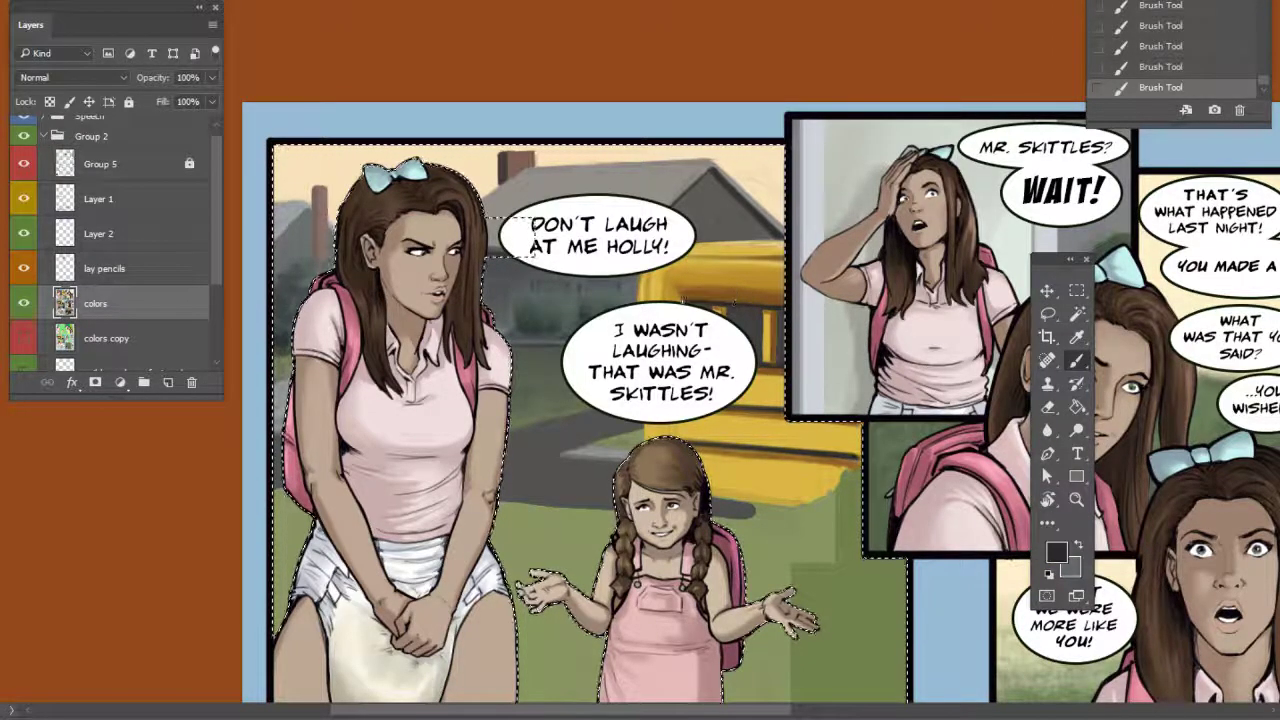
pyautogui.keyDown('alt'); pyautogui.click(679, 290); pyautogui.keyUp('alt')
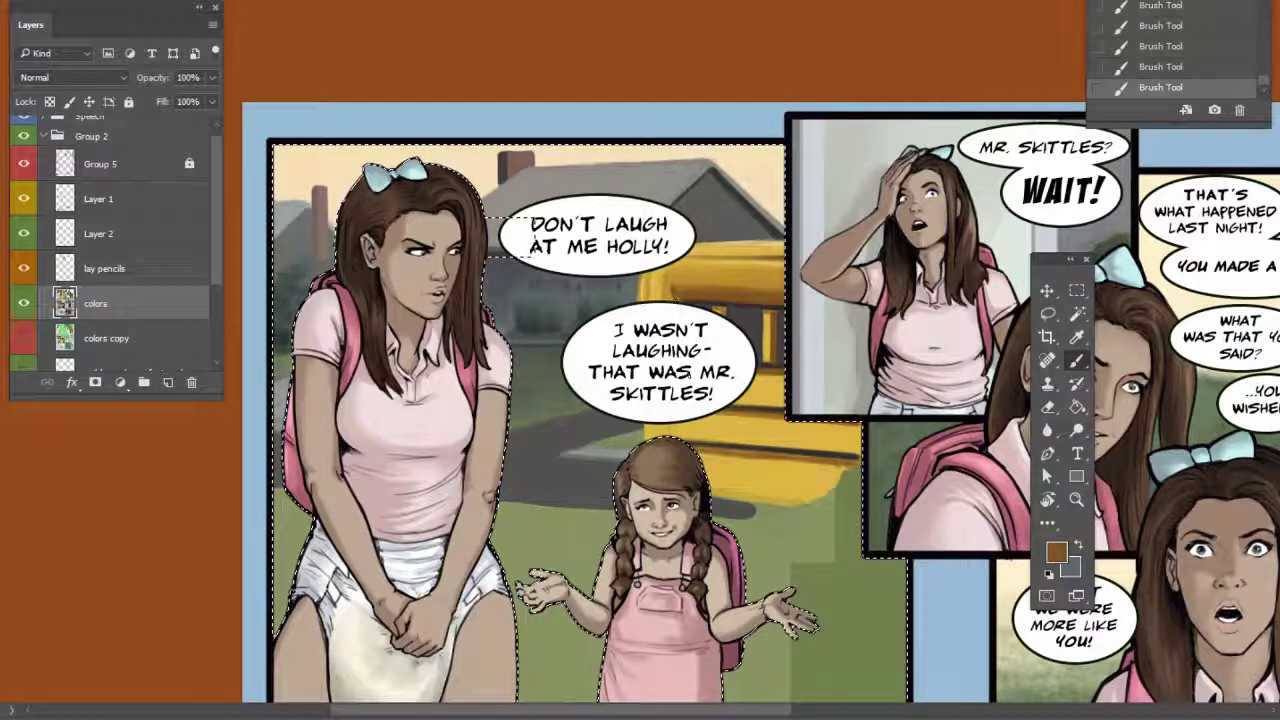
# Set the foreground color to orange-red and paint an accent on the bus's edge just below the second speech balloon
pyautogui.moveTo(790, 416); pyautogui.dragTo(736, 102)
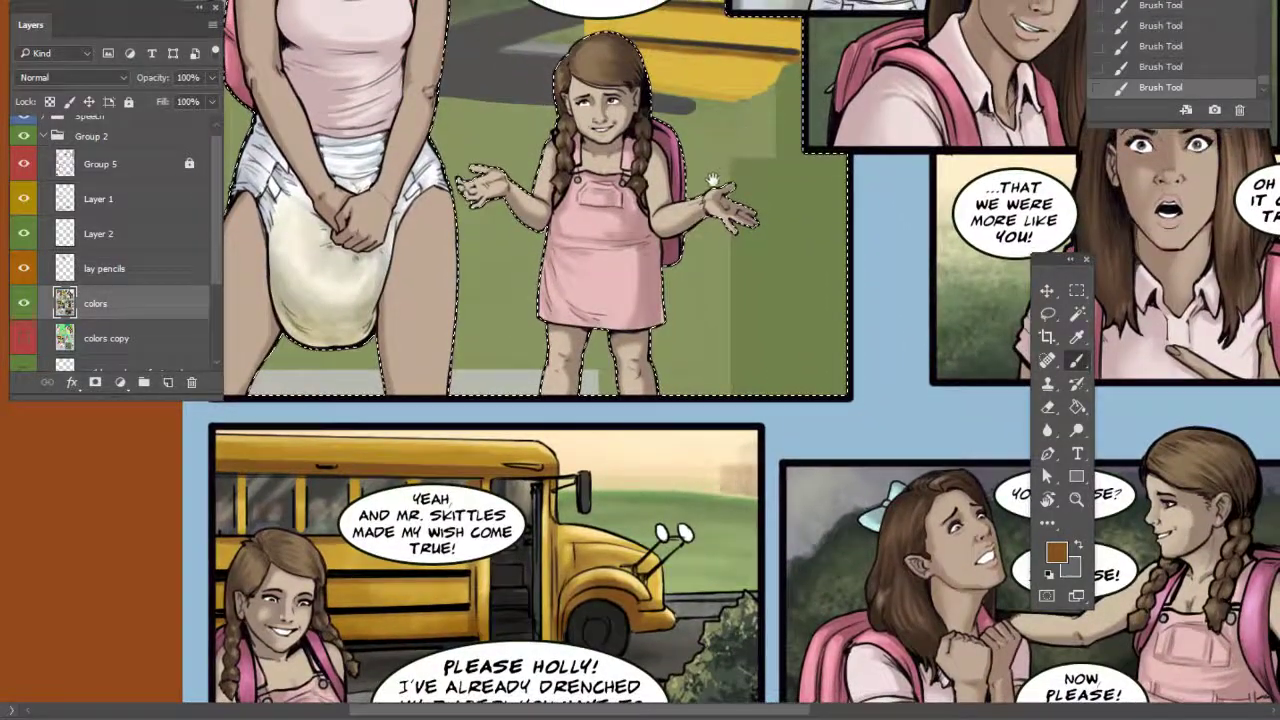
pyautogui.hotkey('ctrl', 'd')
pyautogui.moveTo(715, 155); pyautogui.dragTo(708, 320)
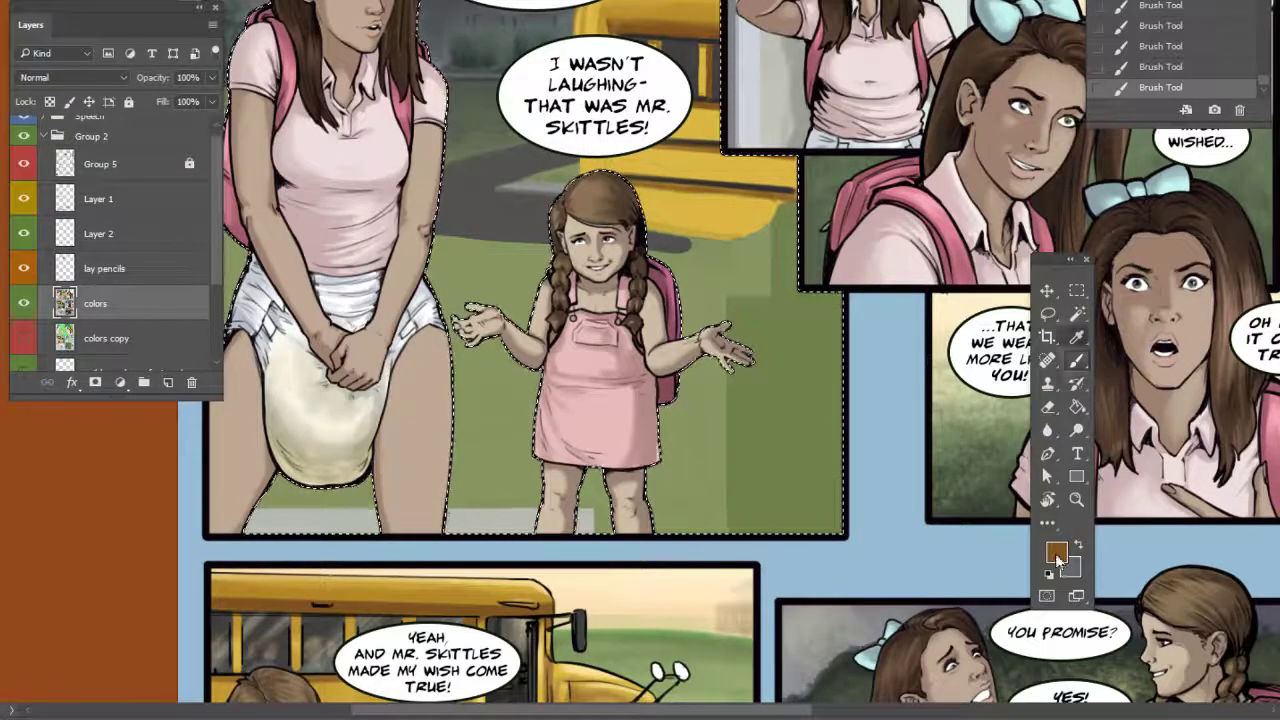
pyautogui.click(1056, 551)
pyautogui.click(1062, 460)
pyautogui.click(1000, 329)
pyautogui.click(1228, 237)
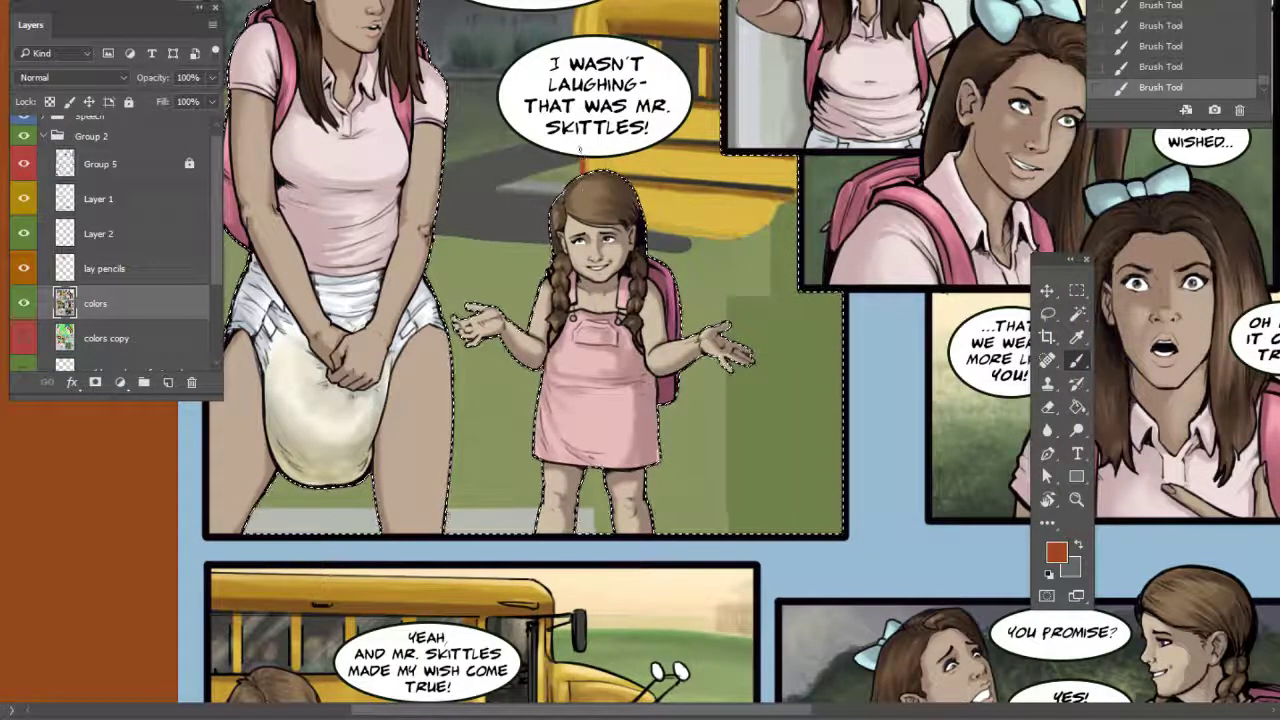
# Adjust the brush size and paint dark gray stripe and bumper lines along the lower side of the bus
pyautogui.moveTo(746, 314); pyautogui.dragTo(946, 394)
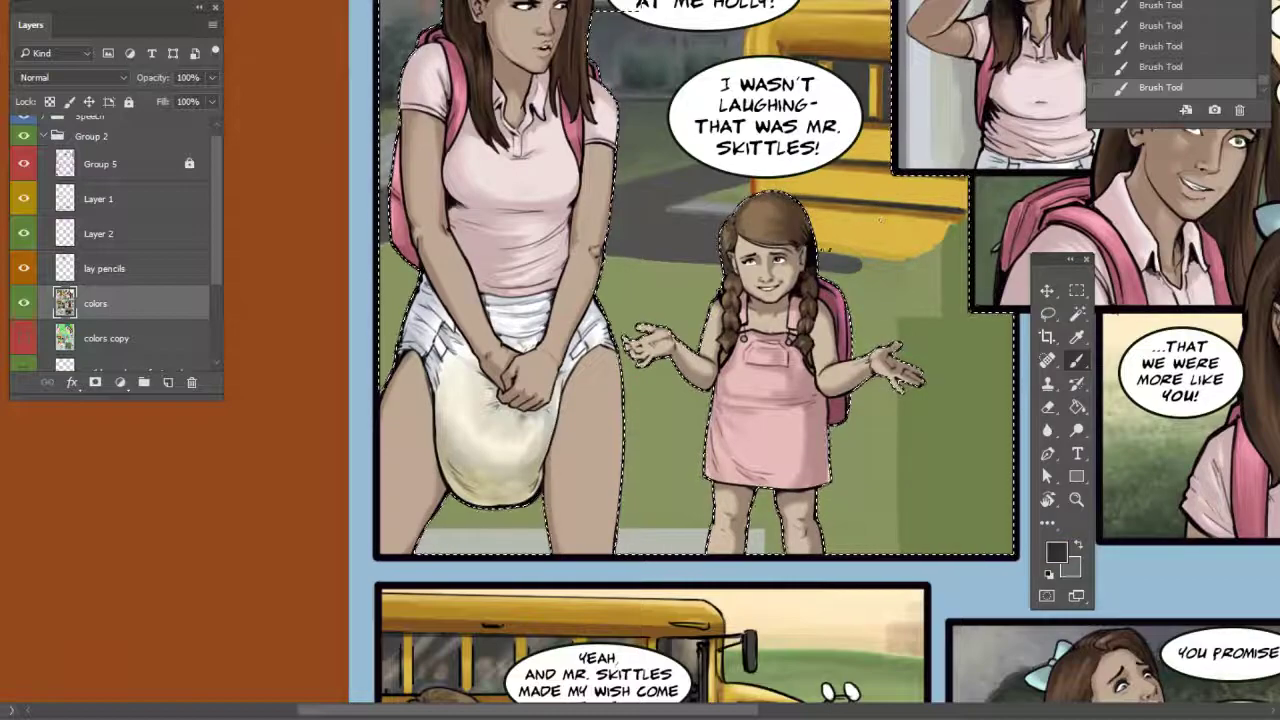
pyautogui.rightClick(826, 248)
pyautogui.click(924, 299)
pyautogui.press('Return')
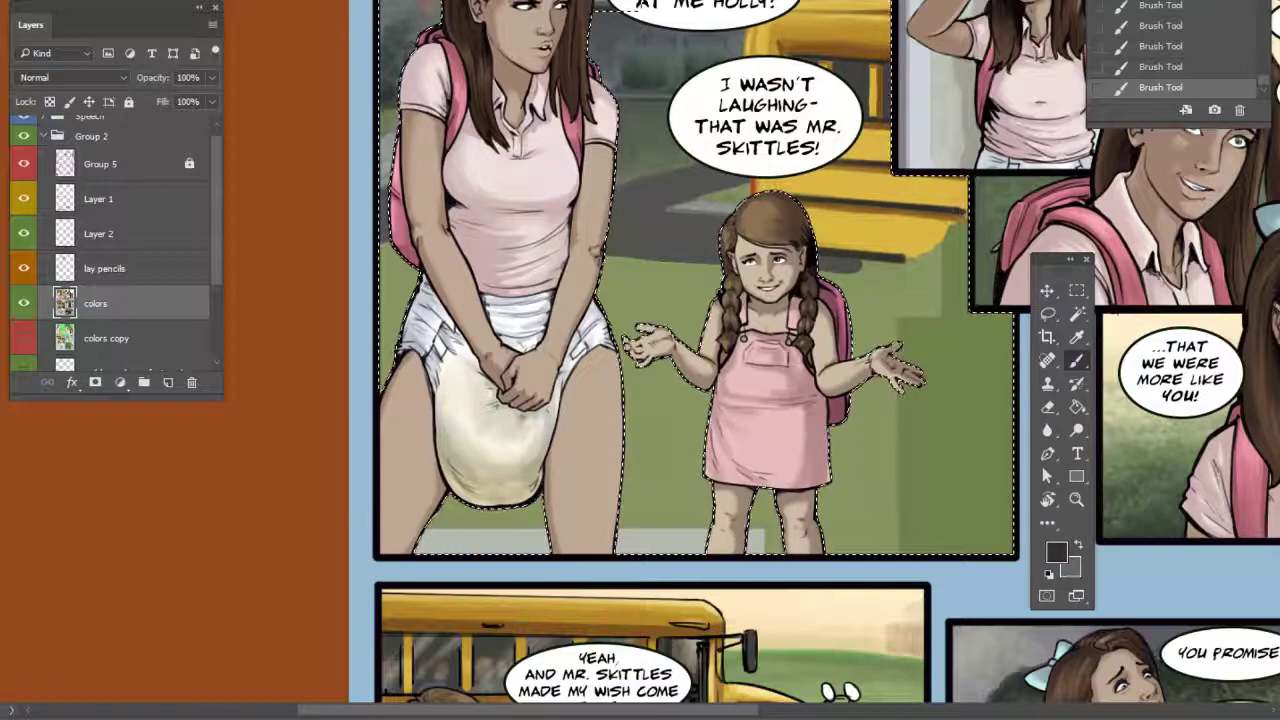
# Sample golden yellow from the bus and set the brush size to 9 px for touching up its windows
pyautogui.keyDown('alt'); pyautogui.click(829, 63); pyautogui.keyUp('alt')
pyautogui.moveTo(864, 168); pyautogui.dragTo(634, 340)
pyautogui.rightClick(672, 282)
pyautogui.moveTo(776, 329); pyautogui.dragTo(766, 329)
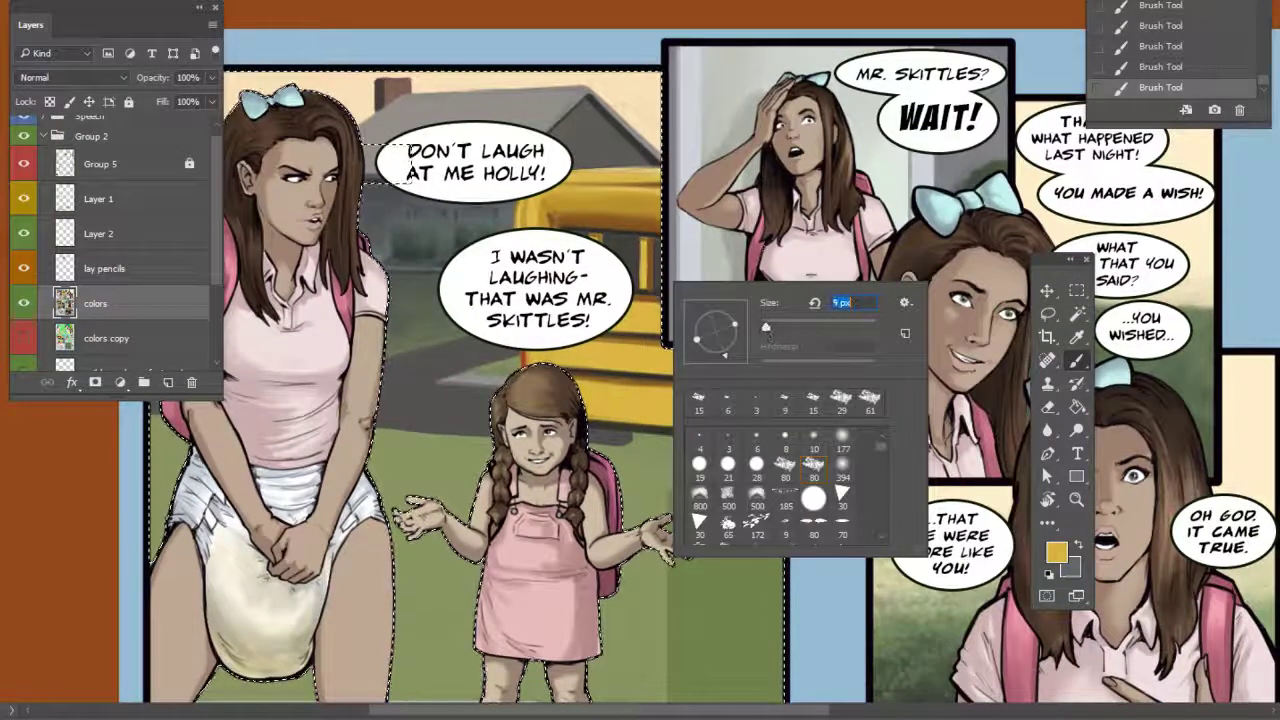
pyautogui.press('Escape')
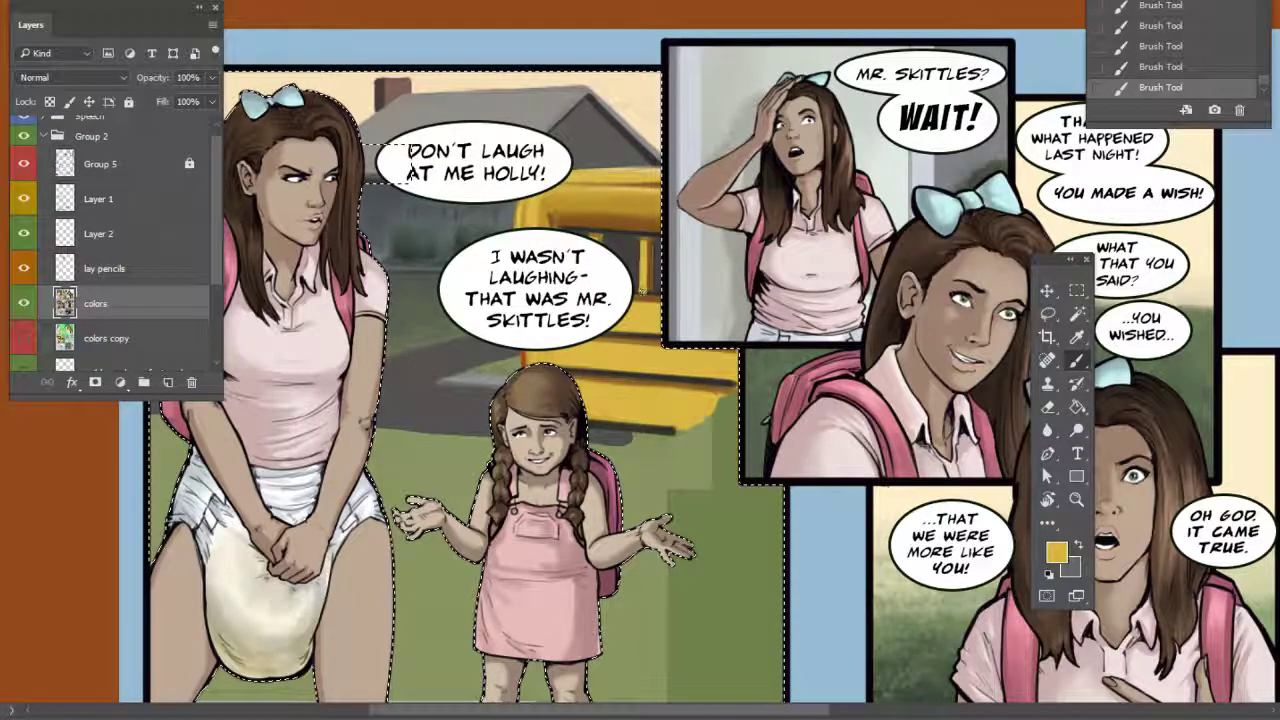
# Refine the bus's windows and frames with alternating brown, dark gray and yellow sampled from the bus
pyautogui.keyDown('alt'); pyautogui.click(638, 256); pyautogui.keyUp('alt')
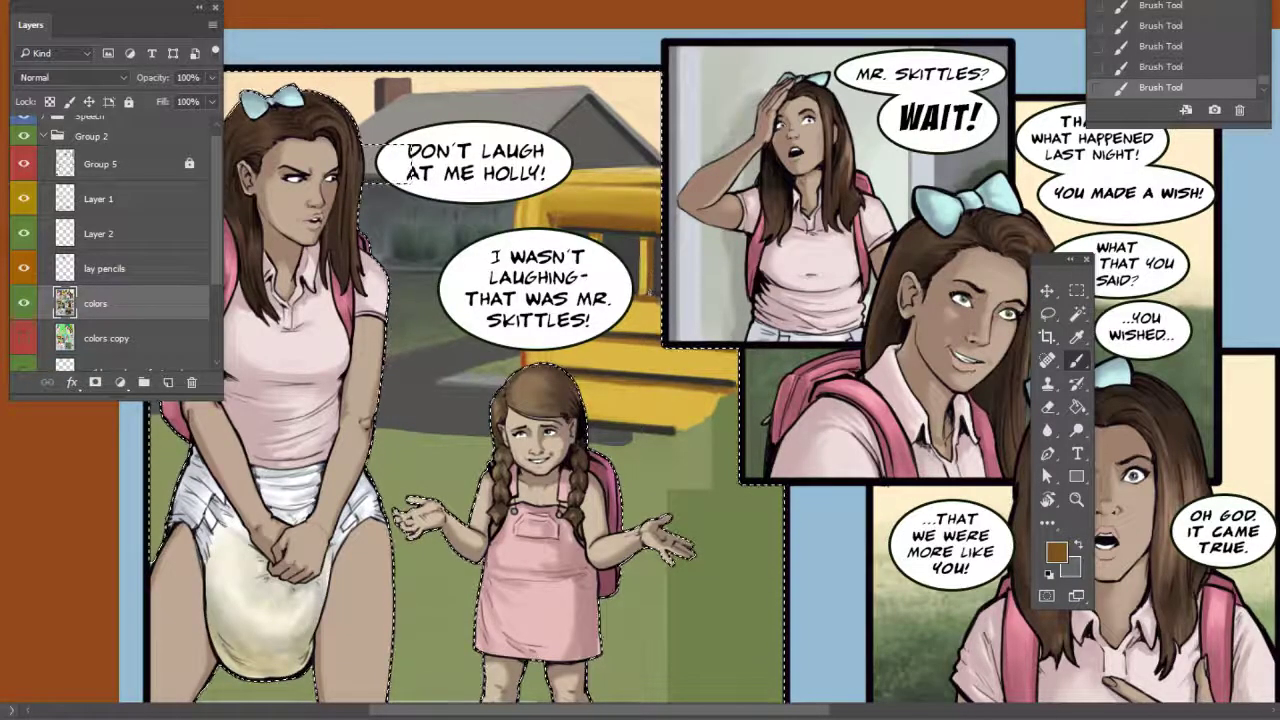
pyautogui.moveTo(737, 293)
pyautogui.mouseDown()
pyautogui.moveTo(743, 208)
pyautogui.moveTo(785, 189)
pyautogui.moveTo(795, 198)
pyautogui.mouseUp()
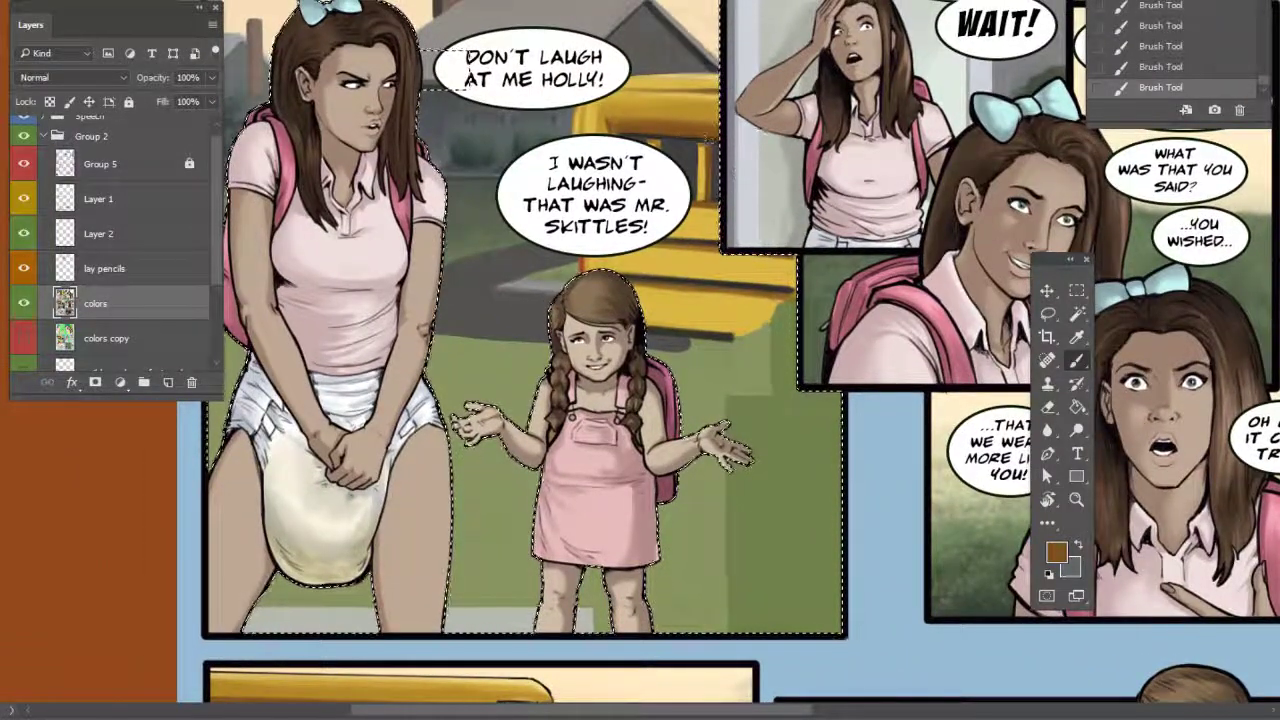
pyautogui.moveTo(749, 162); pyautogui.dragTo(752, 164)
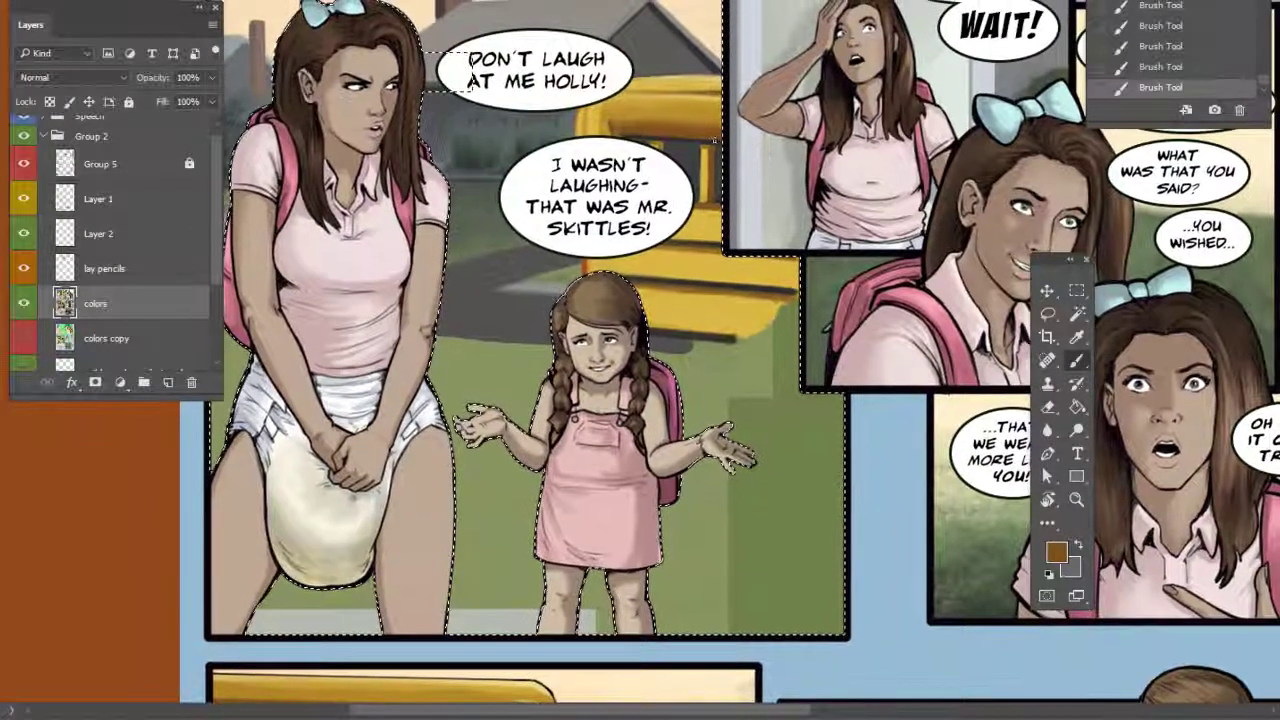
pyautogui.keyDown('alt'); pyautogui.click(692, 150); pyautogui.keyUp('alt')
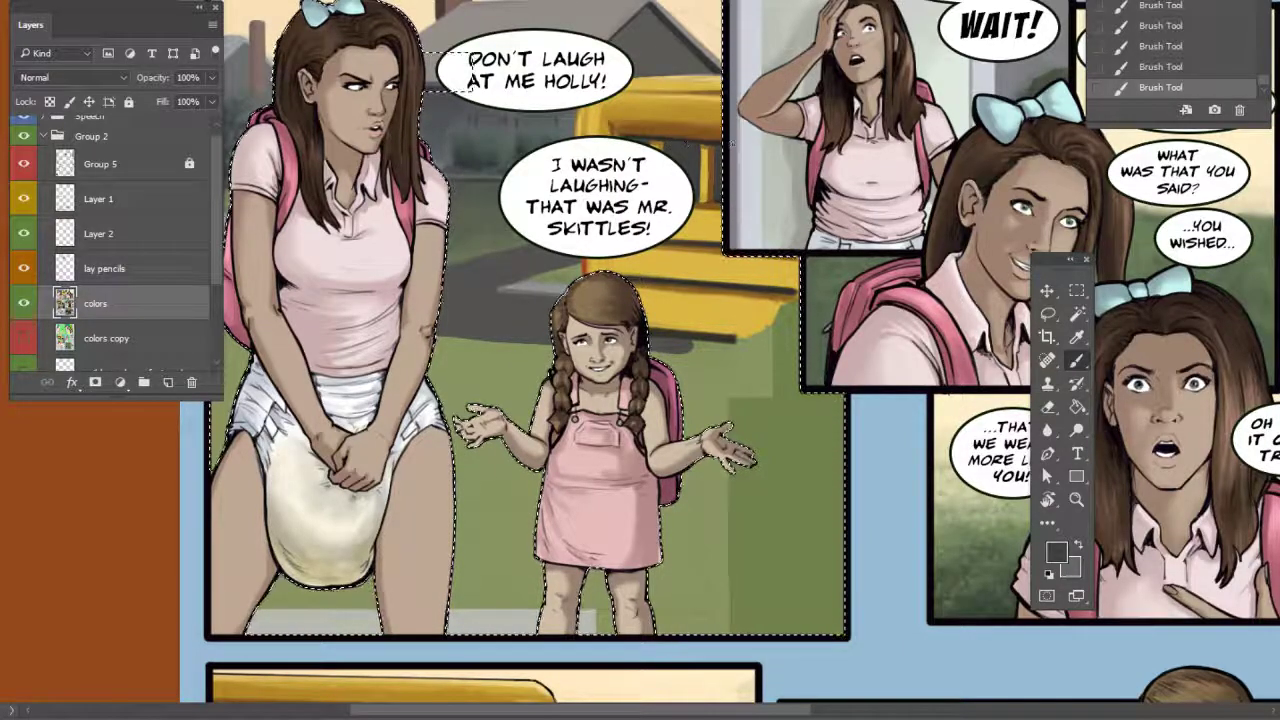
pyautogui.keyDown('alt'); pyautogui.click(705, 145); pyautogui.keyUp('alt')
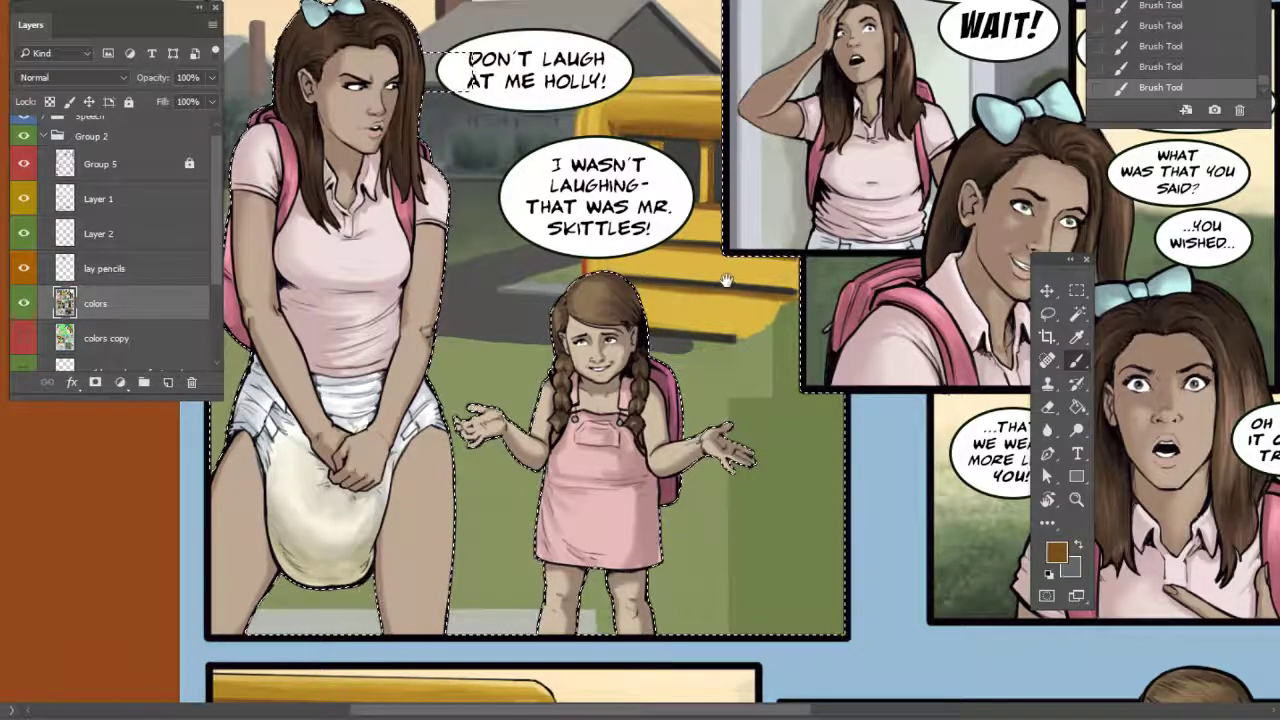
pyautogui.moveTo(727, 283); pyautogui.dragTo(719, 273)
pyautogui.keyDown('alt'); pyautogui.click(700, 140); pyautogui.keyUp('alt')
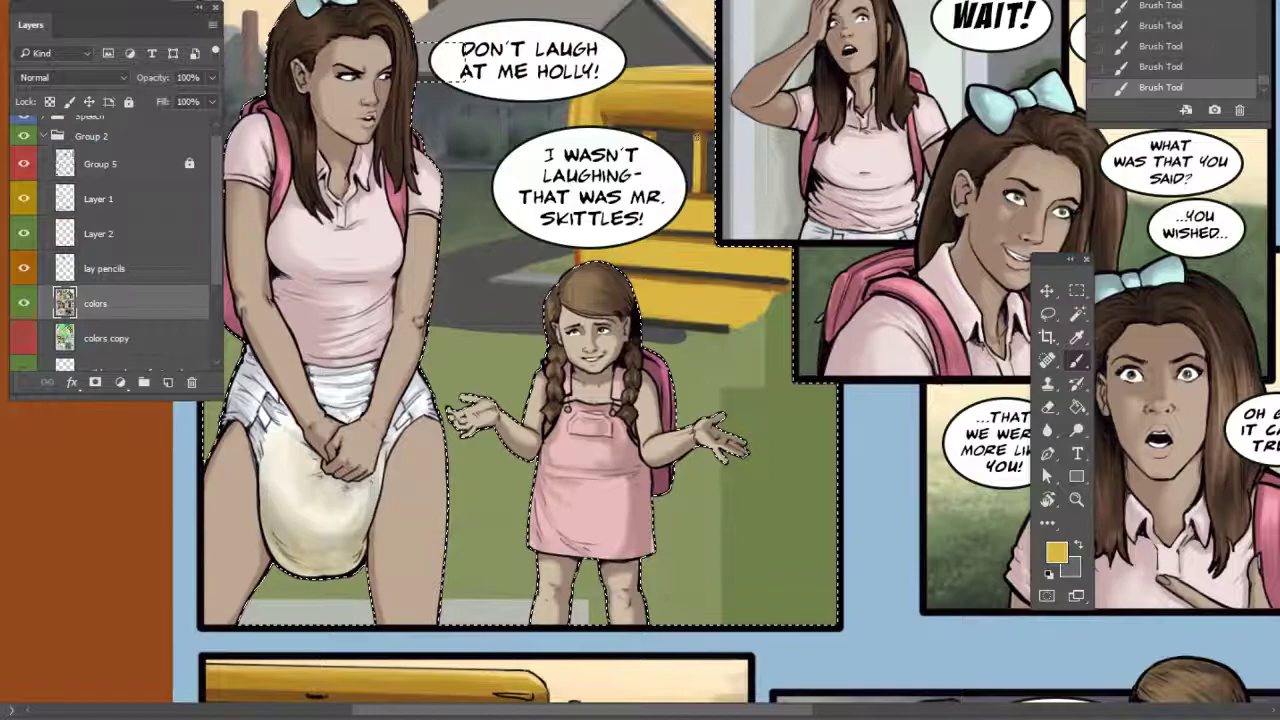
pyautogui.moveTo(722, 197); pyautogui.dragTo(704, 167)
pyautogui.moveTo(755, 335); pyautogui.dragTo(711, 315)
# Sample gray near the bus, set the brush size to 64 px and paint a gray walkway behind both figures' legs
pyautogui.keyDown('alt'); pyautogui.click(716, 356); pyautogui.keyUp('alt')
pyautogui.moveTo(718, 408); pyautogui.dragTo(952, 375)
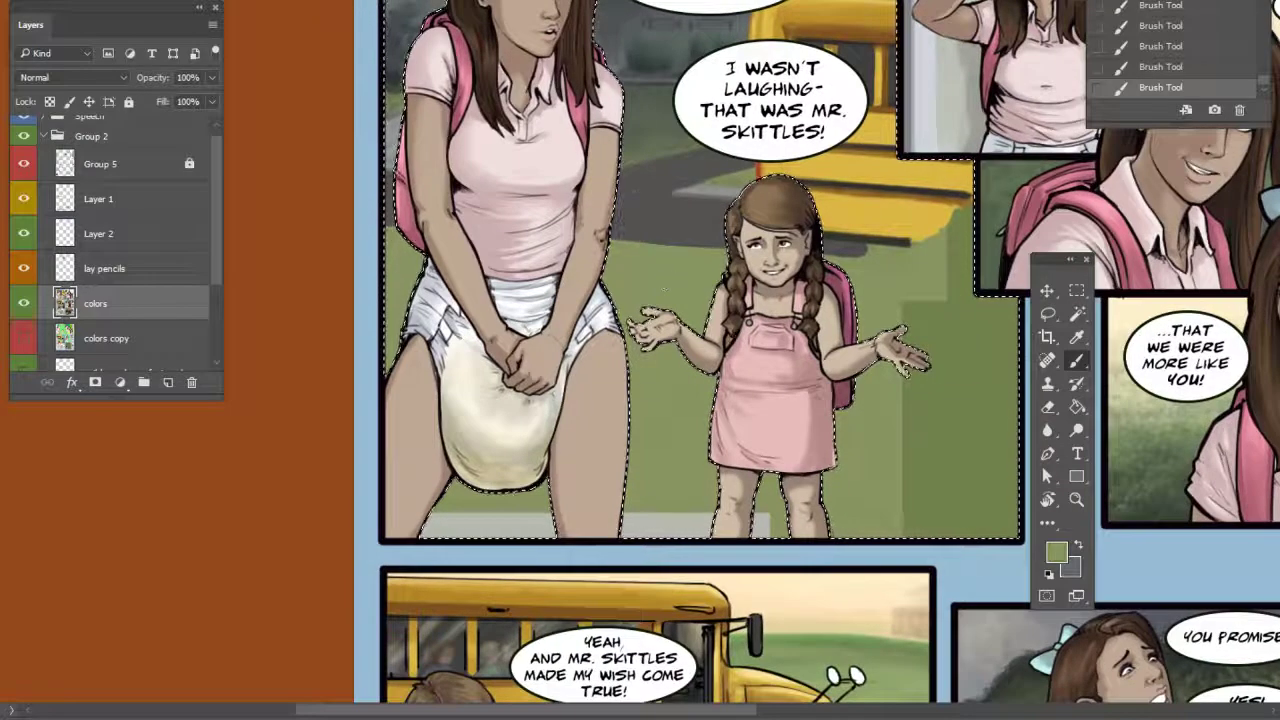
pyautogui.keyDown('alt'); pyautogui.click(750, 183); pyautogui.keyUp('alt')
pyautogui.rightClick(768, 447)
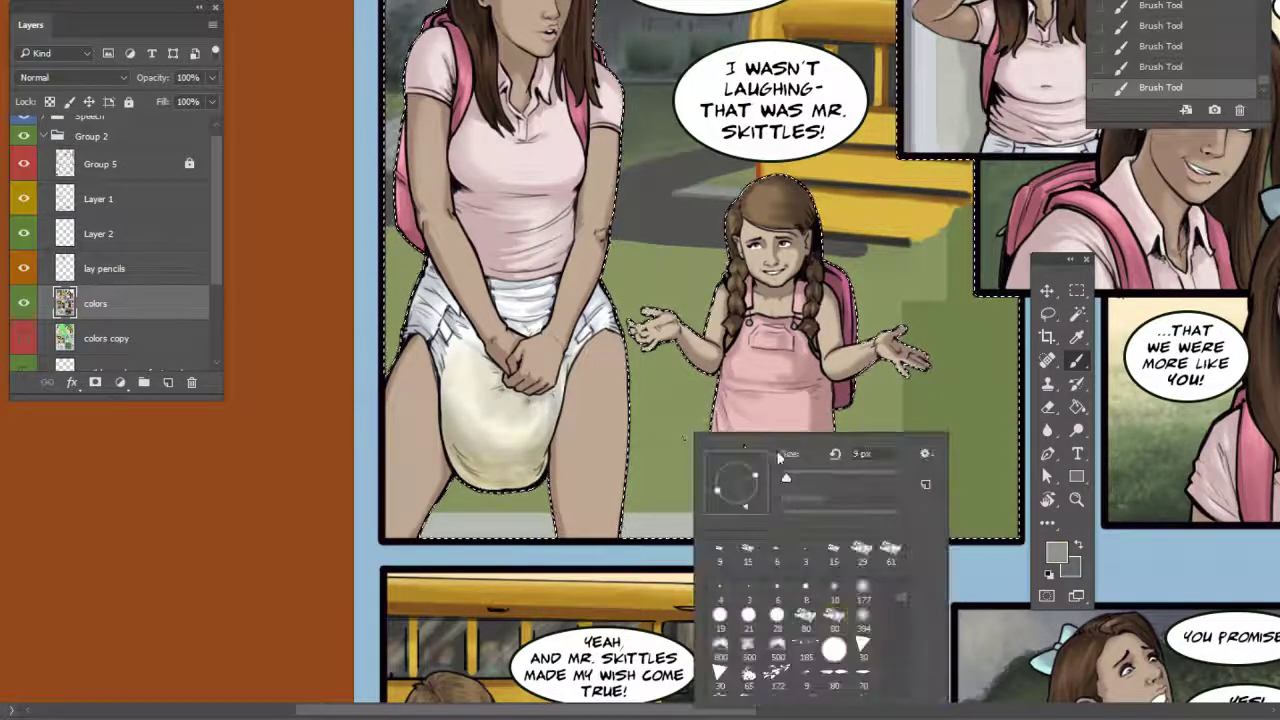
pyautogui.moveTo(614, 441); pyautogui.dragTo(748, 420)
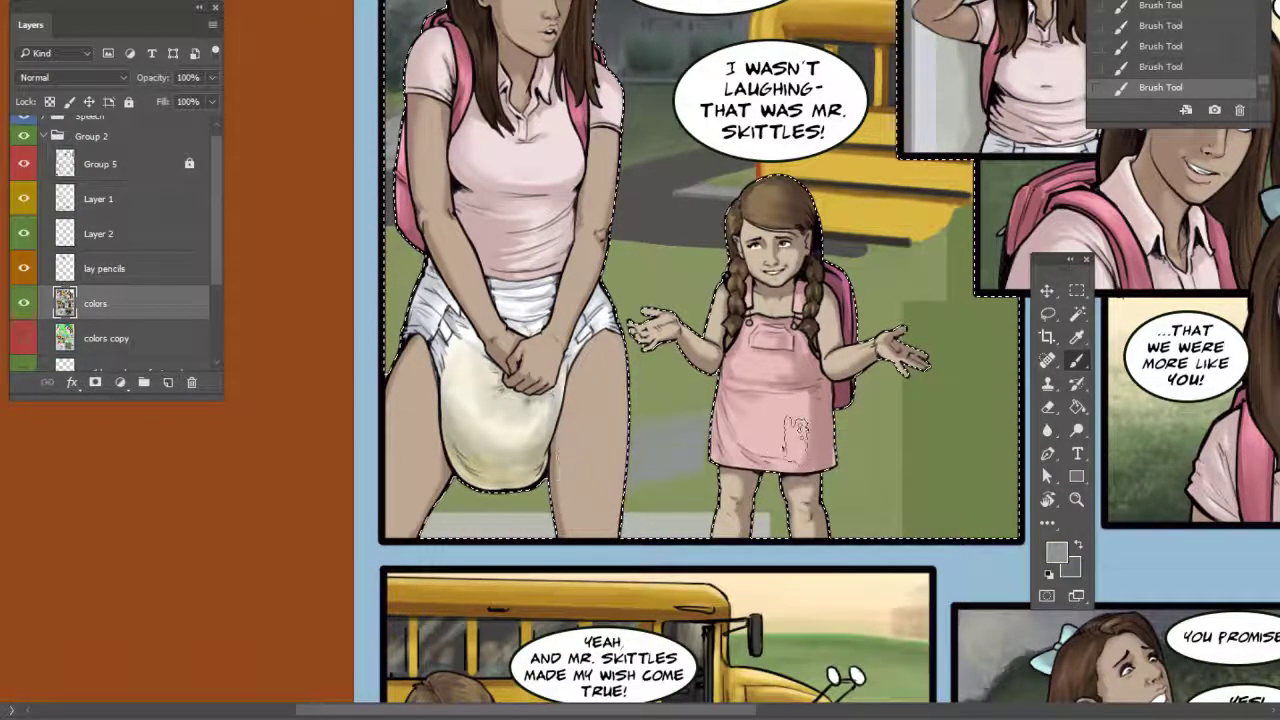
pyautogui.moveTo(684, 462)
pyautogui.mouseDown()
pyautogui.moveTo(702, 484)
pyautogui.moveTo(836, 420)
pyautogui.moveTo(811, 460)
pyautogui.moveTo(832, 456)
pyautogui.moveTo(818, 482)
pyautogui.mouseUp()
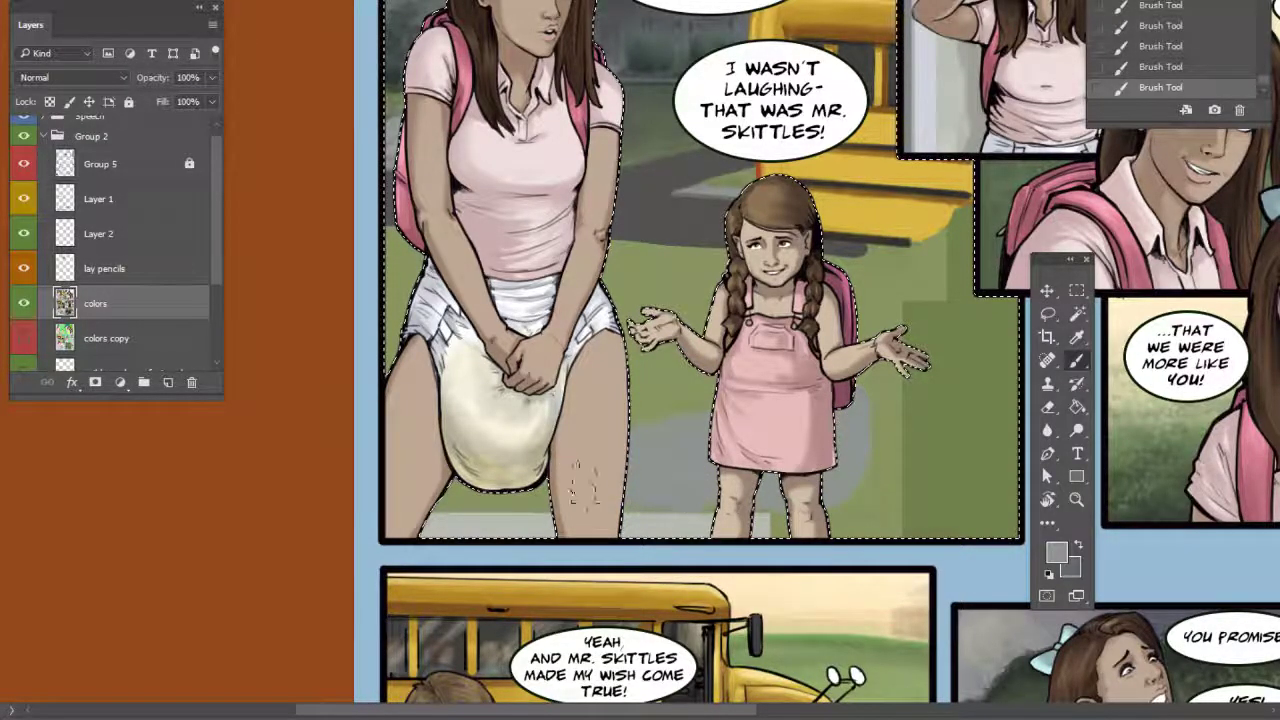
pyautogui.moveTo(402, 496); pyautogui.dragTo(728, 500)
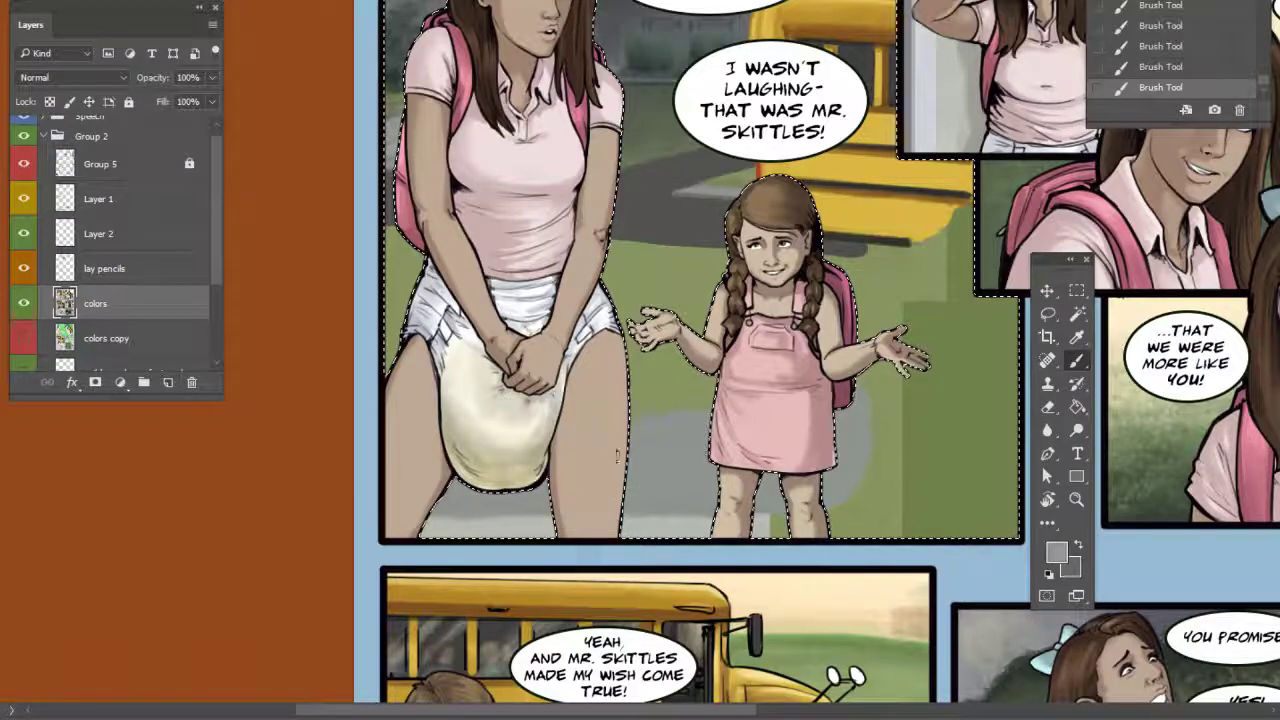
# Sample the walkway's gray, reduce the brush size and paint a light curb line where the road meets the grass
pyautogui.moveTo(657, 288)
pyautogui.mouseDown()
pyautogui.moveTo(679, 307)
pyautogui.moveTo(678, 295)
pyautogui.mouseUp()
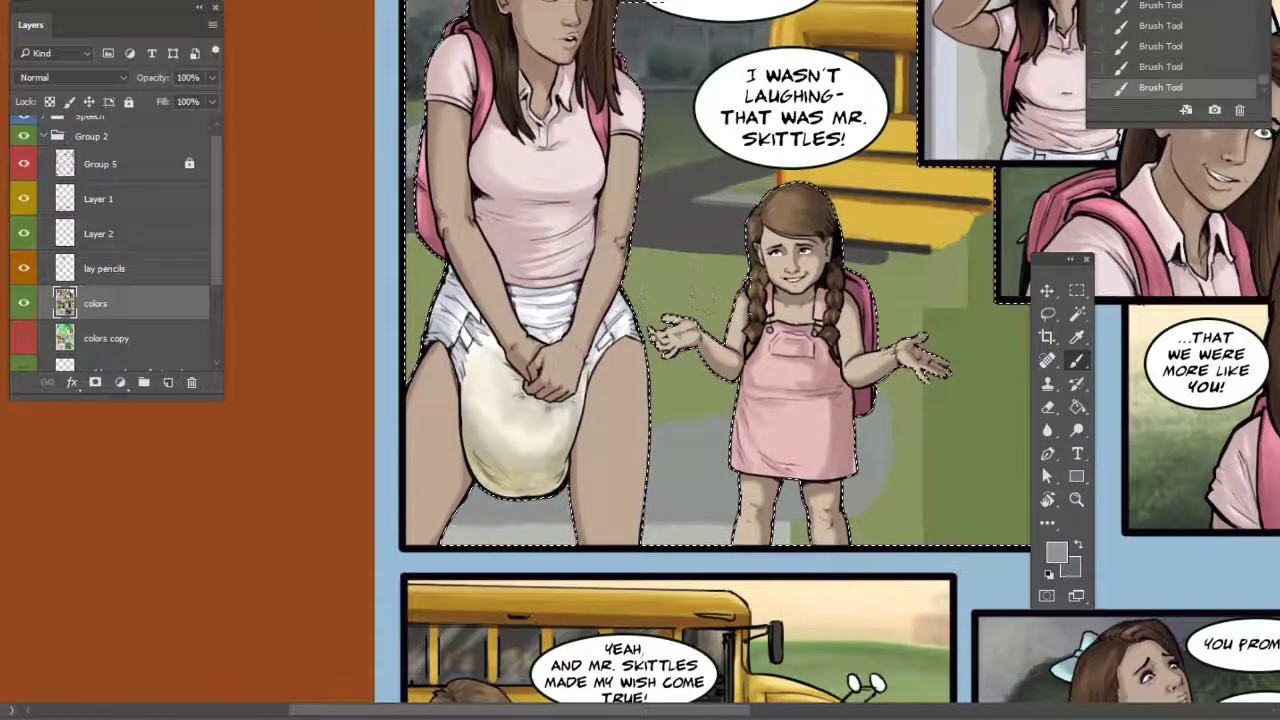
pyautogui.keyDown('alt'); pyautogui.click(714, 467); pyautogui.keyUp('alt')
pyautogui.rightClick(664, 275)
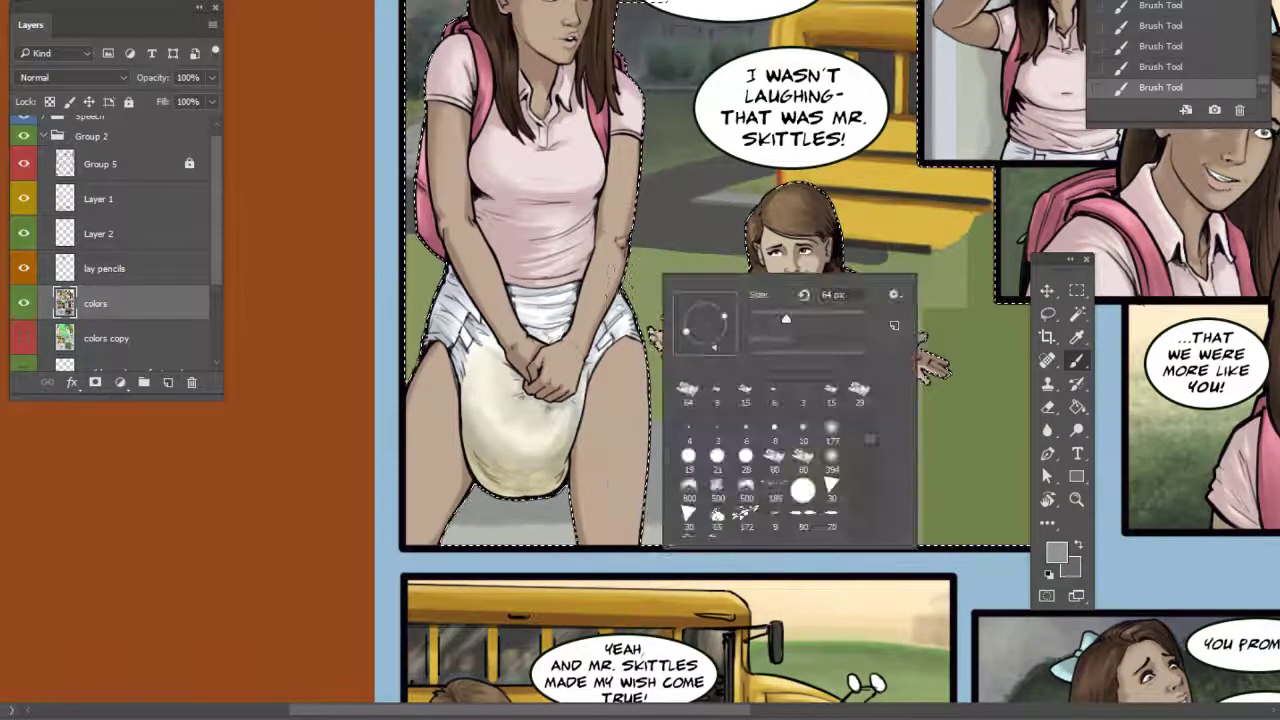
pyautogui.click(767, 318)
pyautogui.click(586, 264)
pyautogui.moveTo(715, 310); pyautogui.dragTo(756, 397)
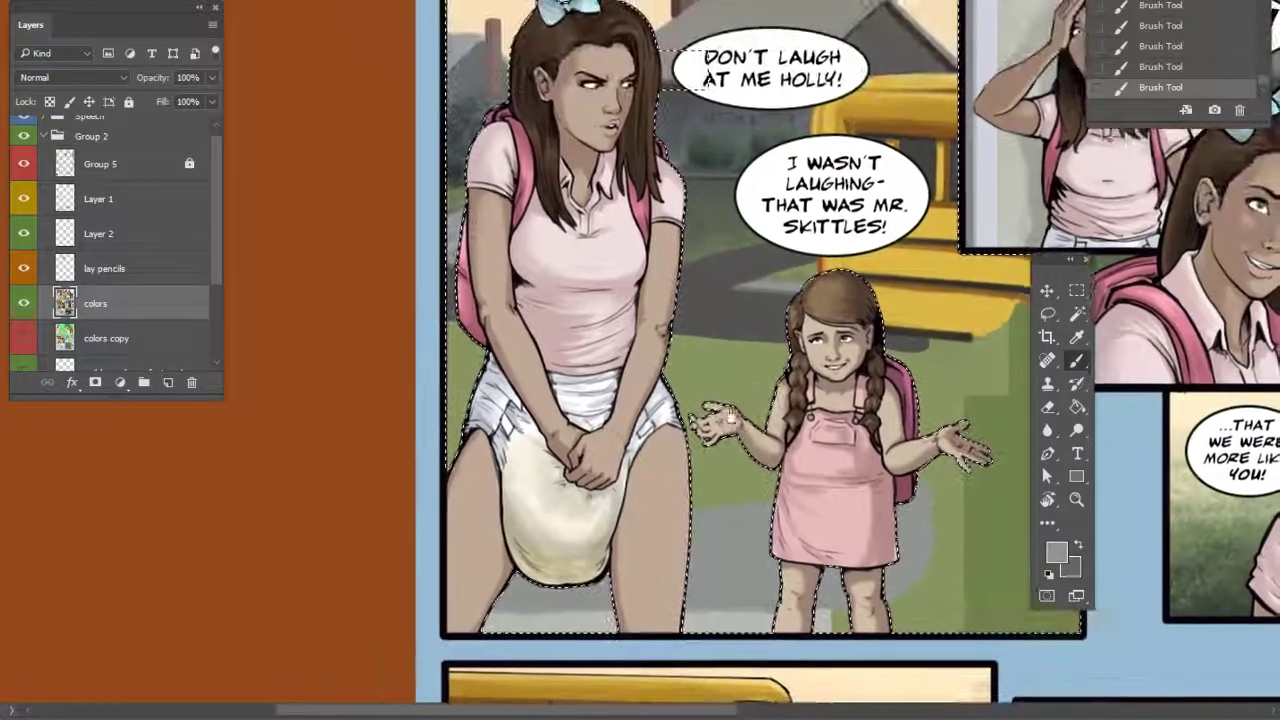
pyautogui.rightClick(772, 386)
pyautogui.moveTo(872, 425); pyautogui.dragTo(884, 425)
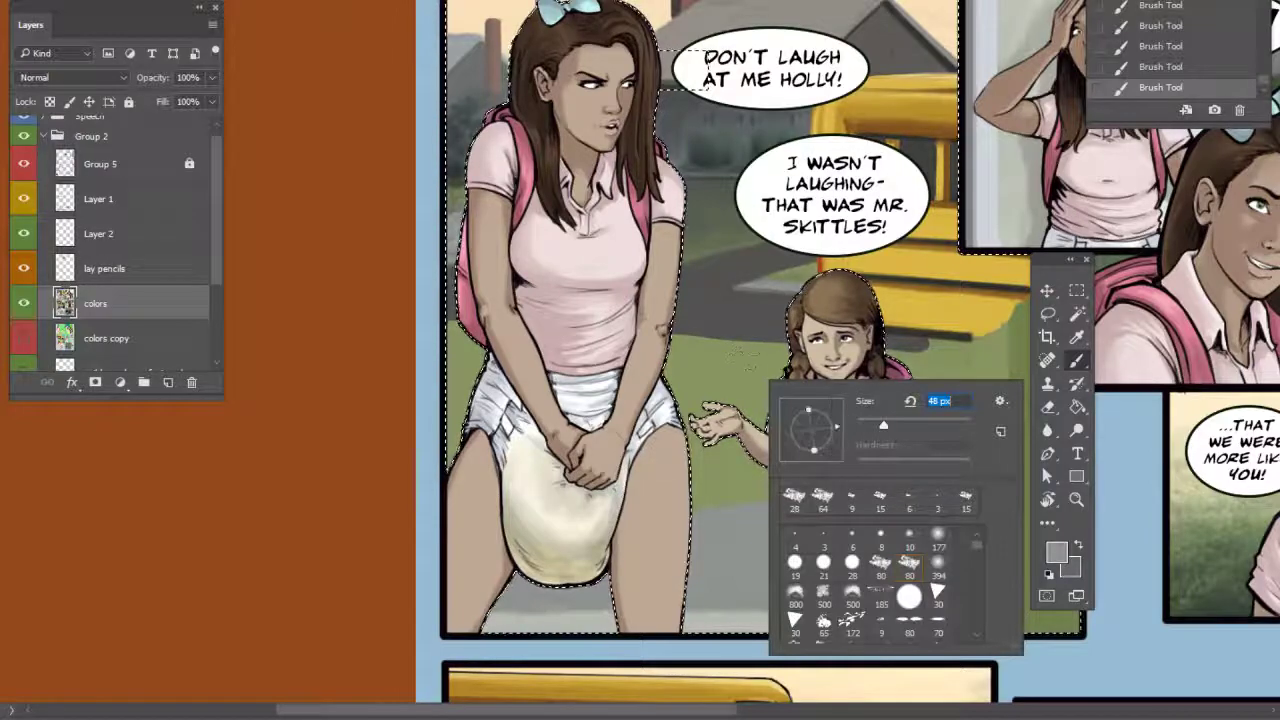
pyautogui.press('Return')
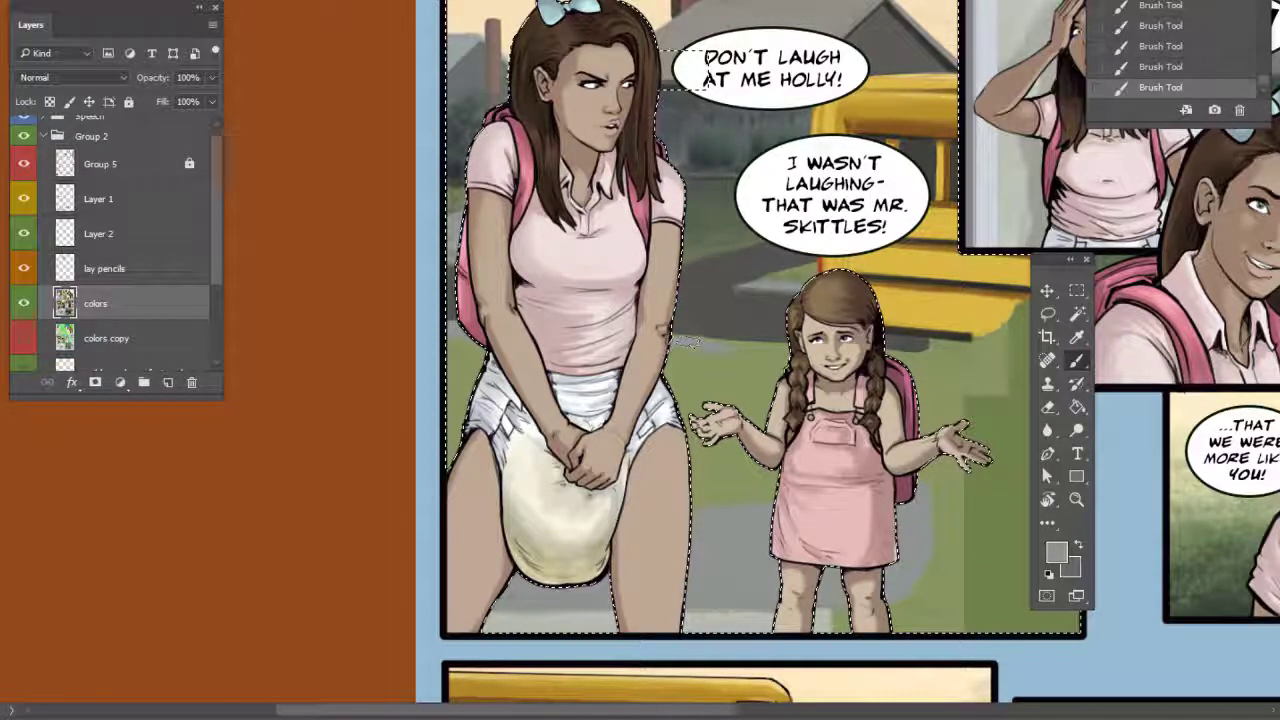
# Sample dark gray and paint the road edge along the curb and the shadow beneath the bus
pyautogui.keyDown('alt'); pyautogui.click(767, 326); pyautogui.keyUp('alt')
pyautogui.moveTo(694, 335)
pyautogui.mouseDown()
pyautogui.moveTo(824, 339)
pyautogui.moveTo(748, 346)
pyautogui.mouseUp()
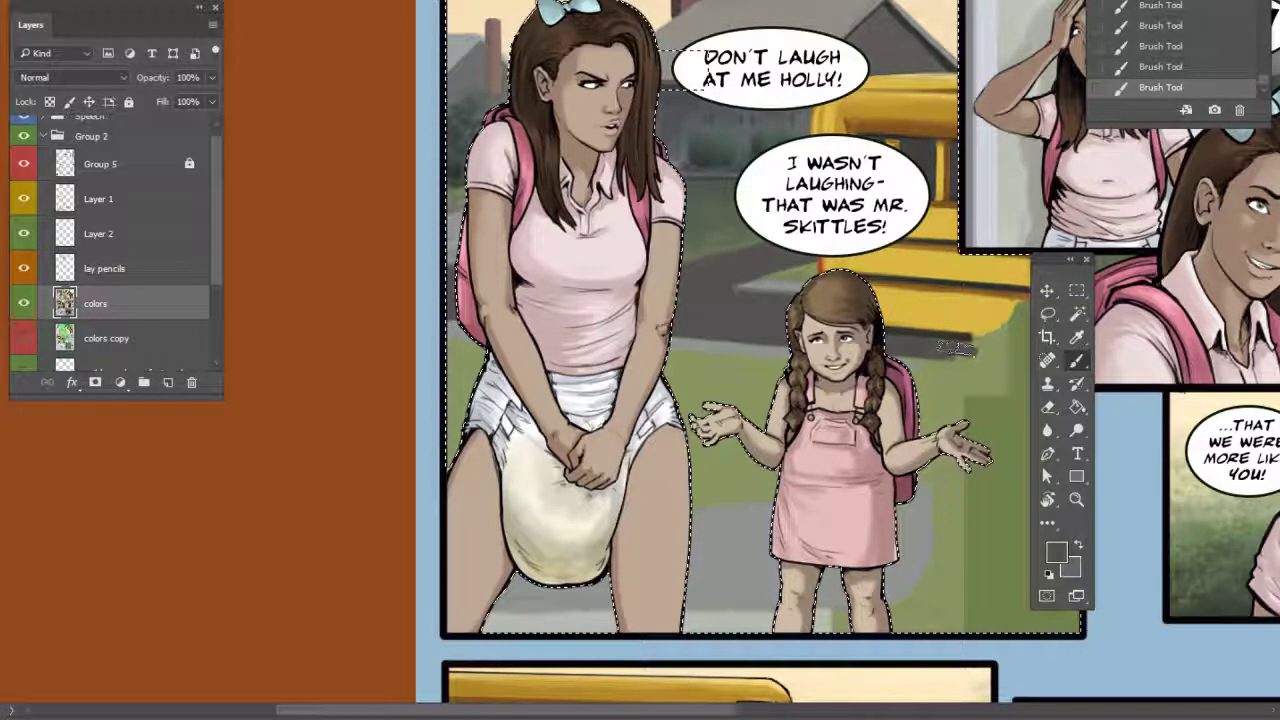
pyautogui.moveTo(943, 350)
pyautogui.mouseDown()
pyautogui.moveTo(905, 352)
pyautogui.moveTo(970, 354)
pyautogui.mouseUp()
pyautogui.keyDown('alt'); pyautogui.click(772, 351); pyautogui.keyUp('alt')
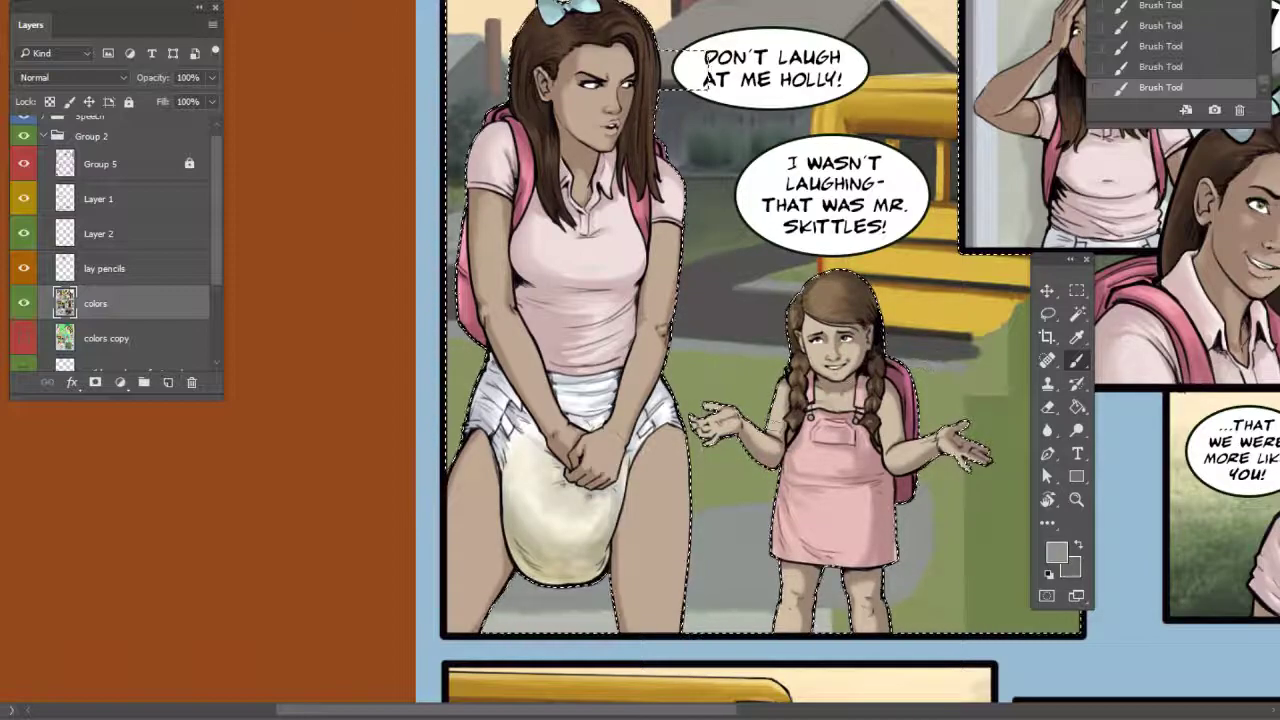
# Set the brush size to 97 px and sample a light green from the grass in the neighboring panel for the lawn
pyautogui.keyDown('alt'); pyautogui.click(746, 379); pyautogui.keyUp('alt')
pyautogui.moveTo(866, 441); pyautogui.dragTo(835, 424)
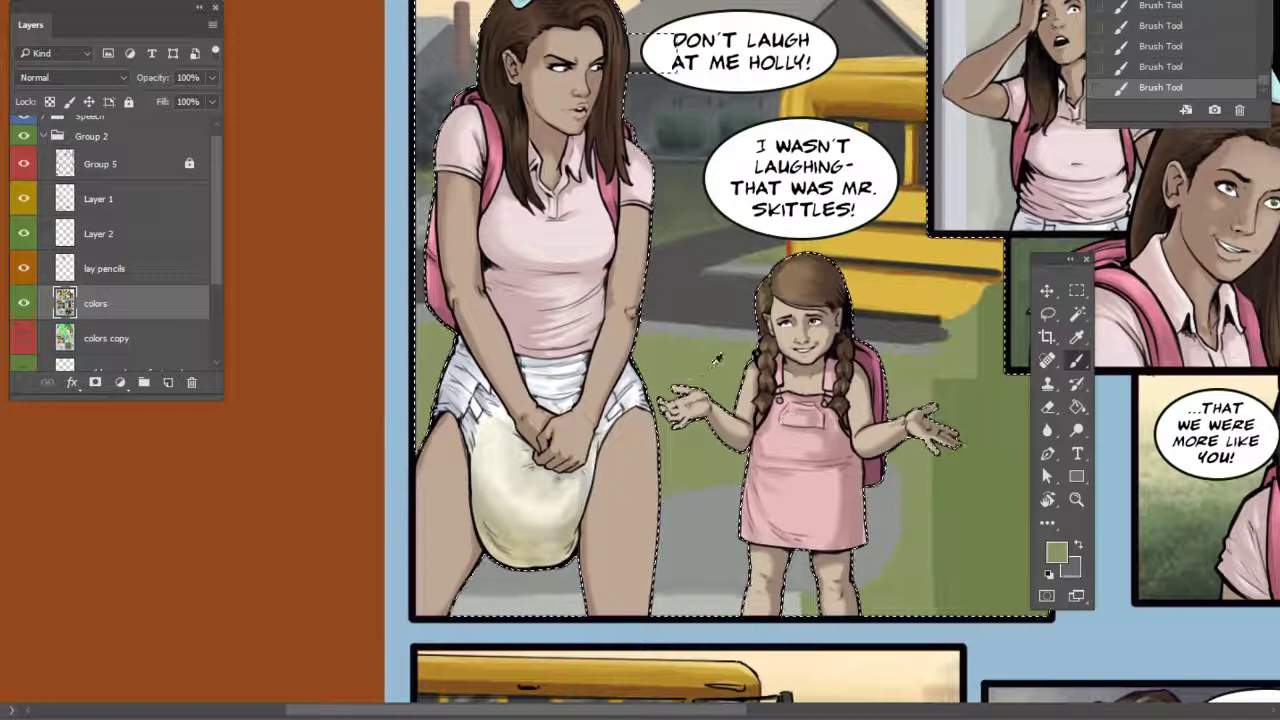
pyautogui.rightClick(802, 420)
pyautogui.click(949, 467)
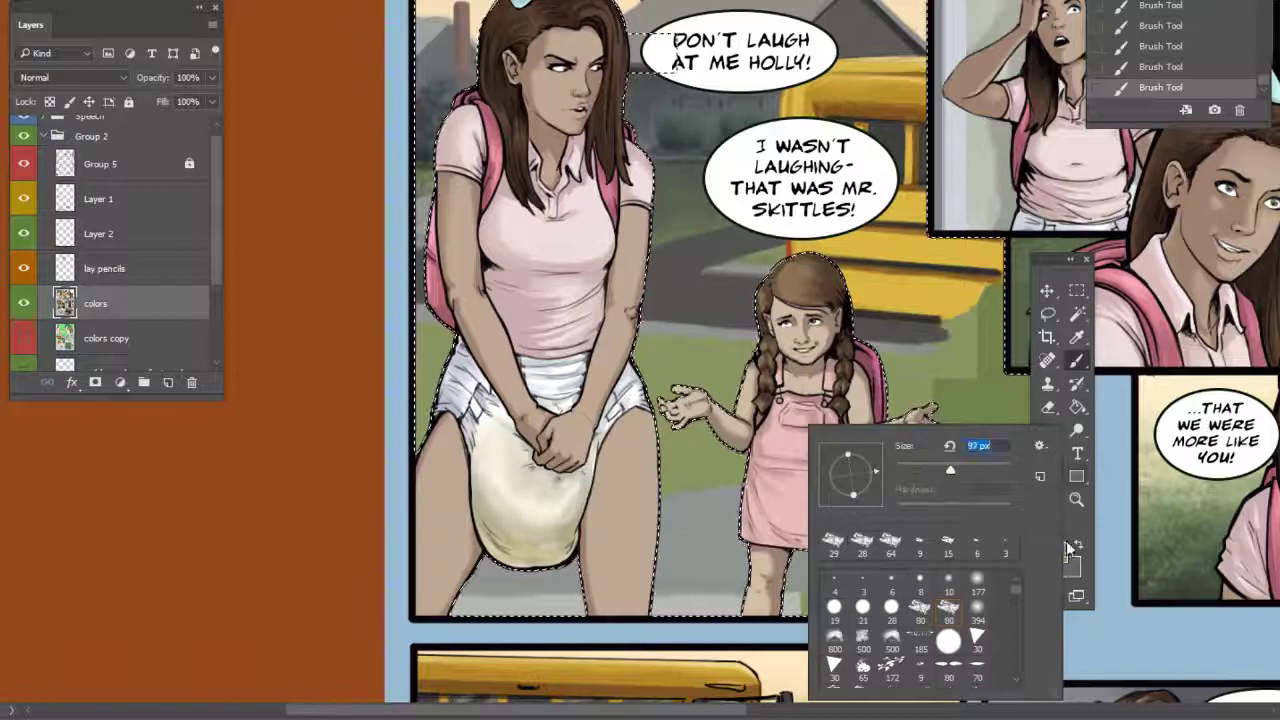
pyautogui.click(1160, 482)
pyautogui.keyDown('alt'); pyautogui.click(1172, 478); pyautogui.keyUp('alt')
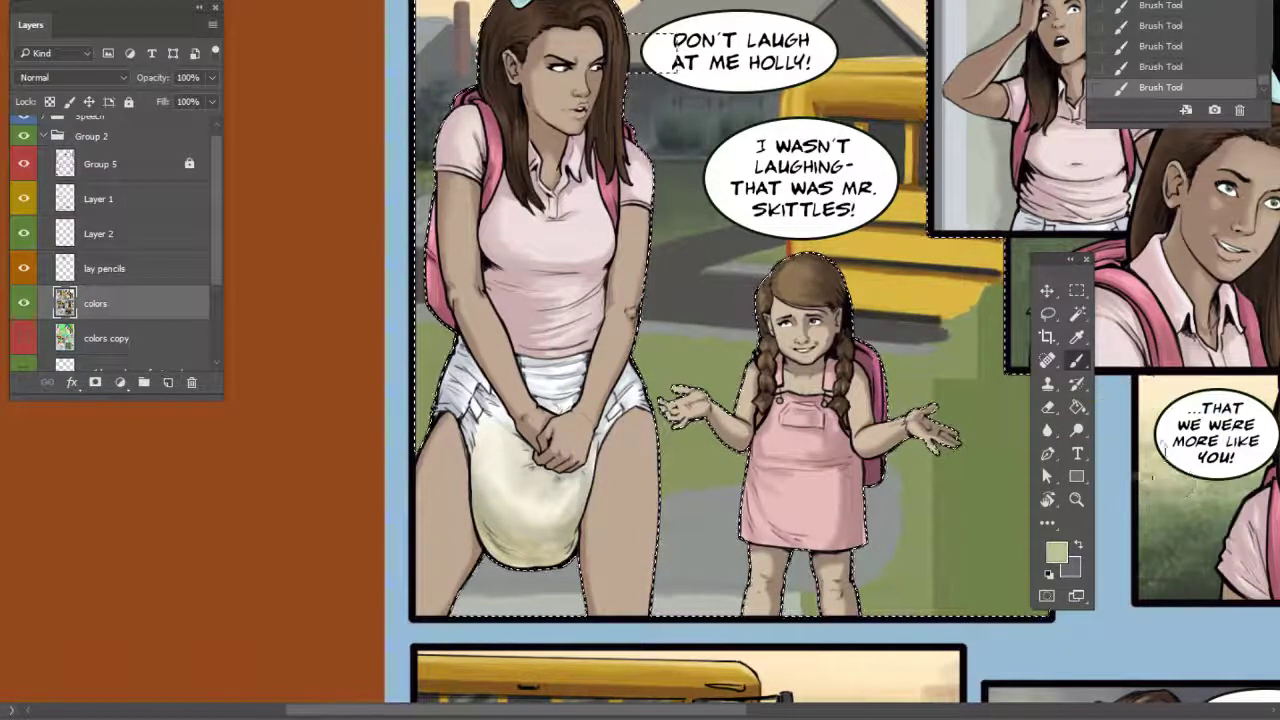
# Choose the textured 250 brush tip, flatten it into a horizontal ellipse and set its size to 94 px
pyautogui.rightClick(725, 395)
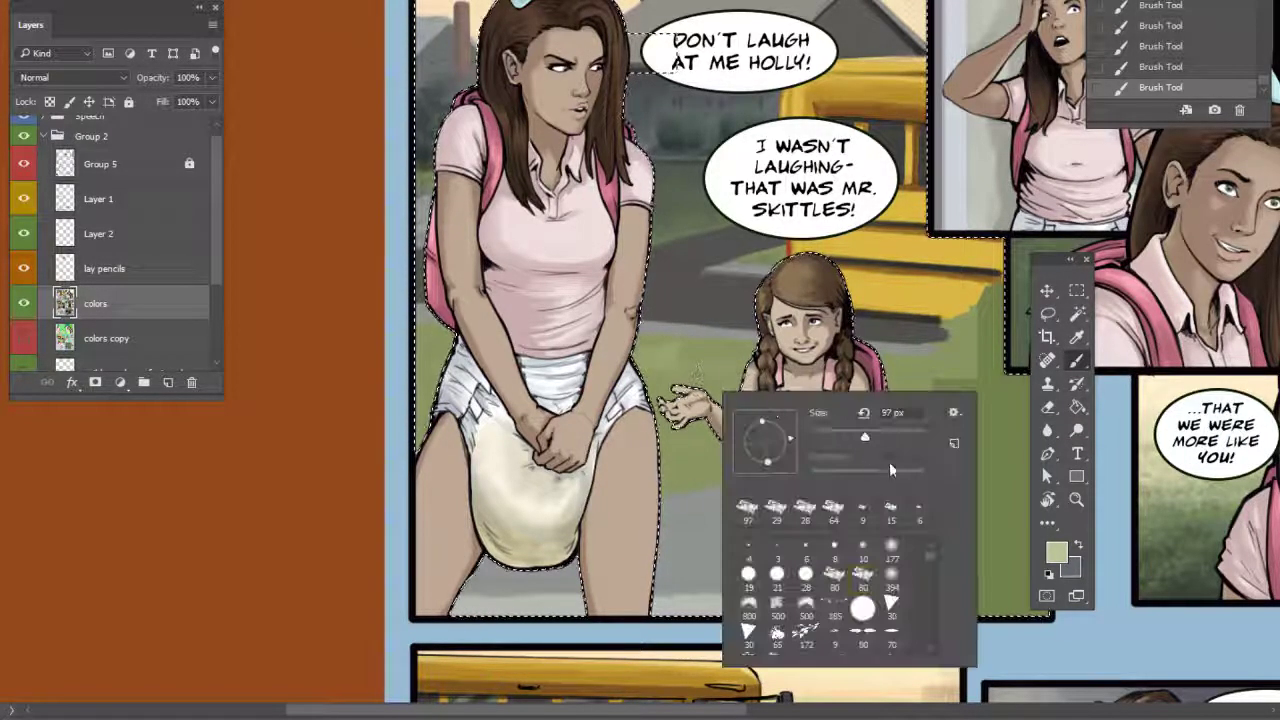
pyautogui.scroll(-3, 839, 573)
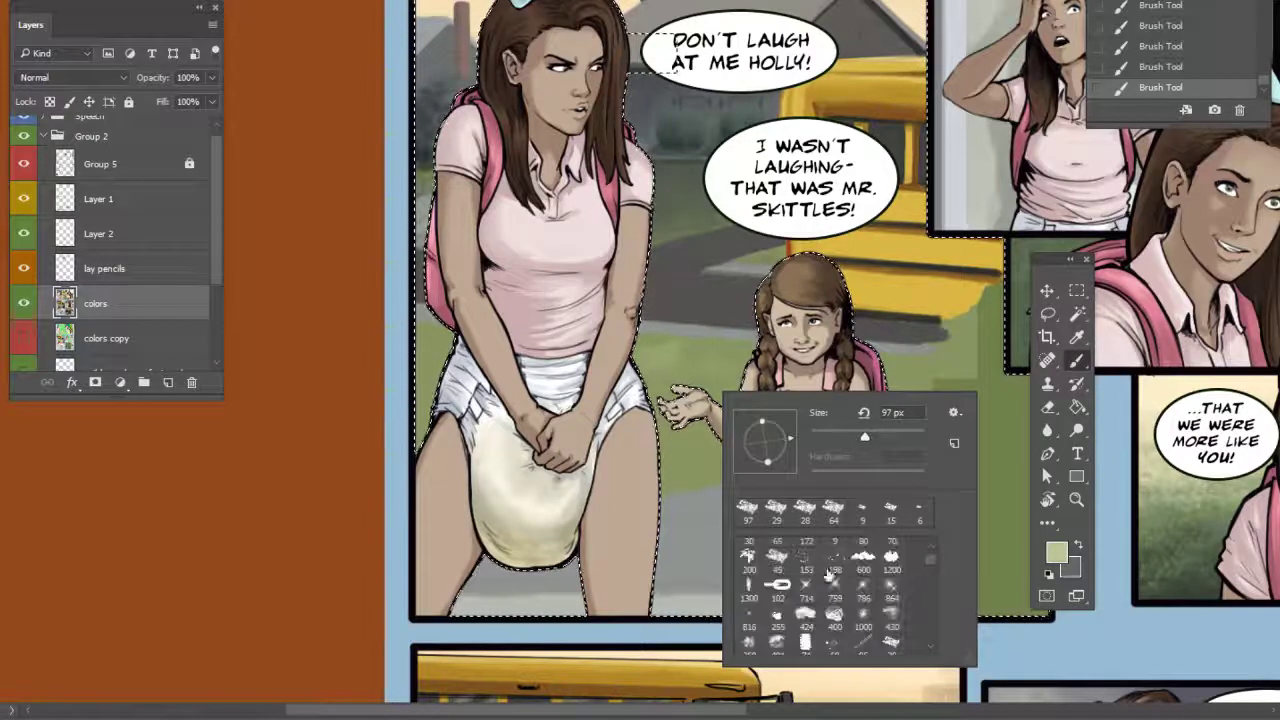
pyautogui.click(750, 643)
pyautogui.moveTo(788, 444); pyautogui.dragTo(768, 450)
pyautogui.click(866, 438)
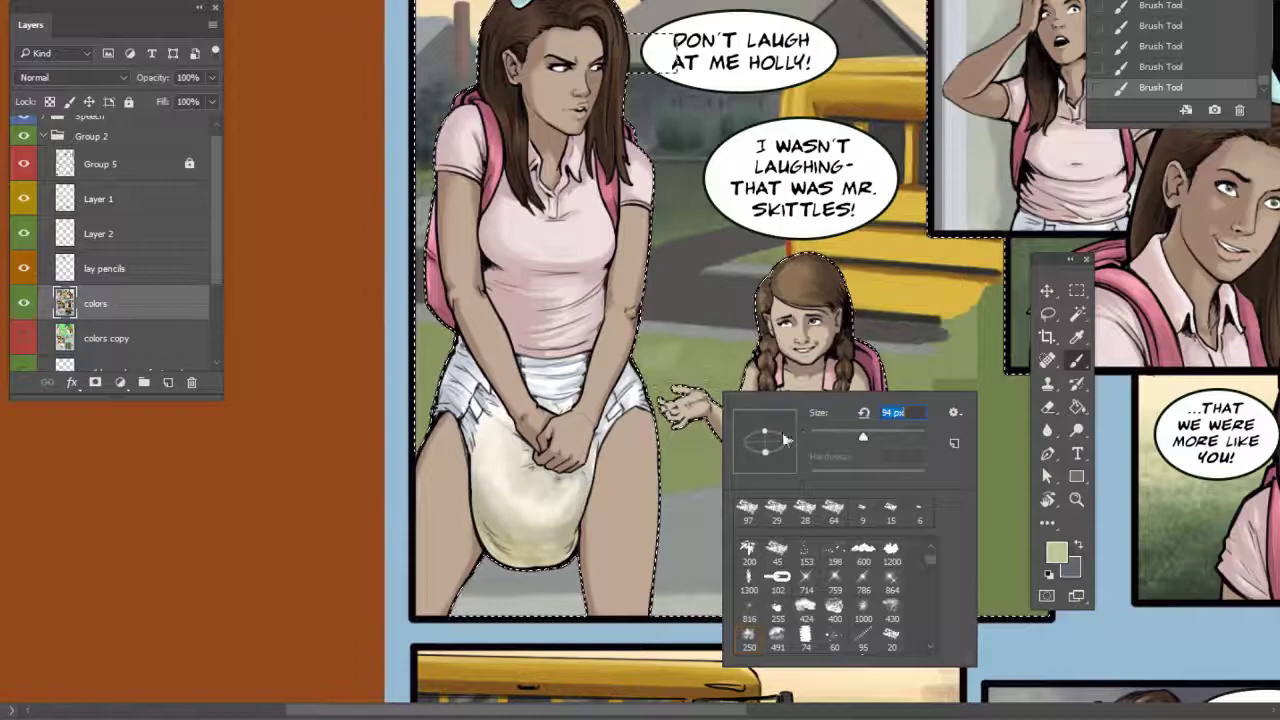
pyautogui.press('Return')
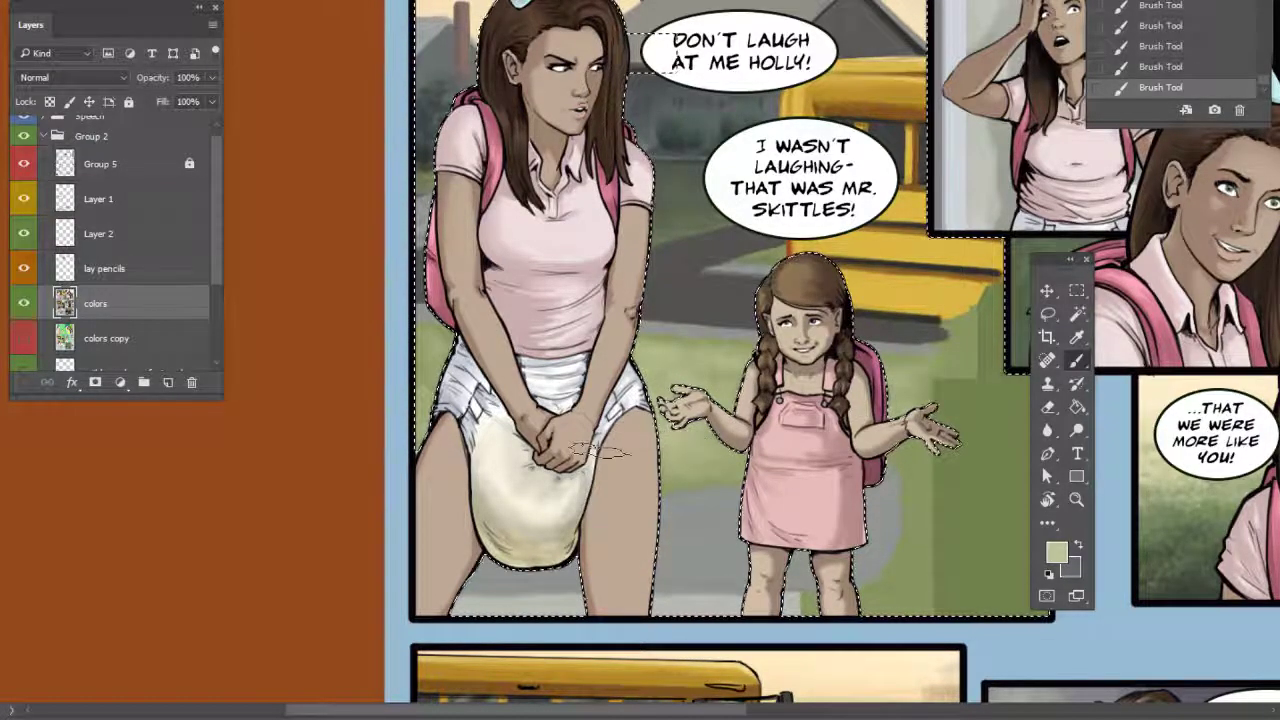
# Sample dark and medium greens from the neighboring panel's grass and paint darker texture into the lawn between the figures
pyautogui.keyDown('alt'); pyautogui.click(1182, 565); pyautogui.keyUp('alt')
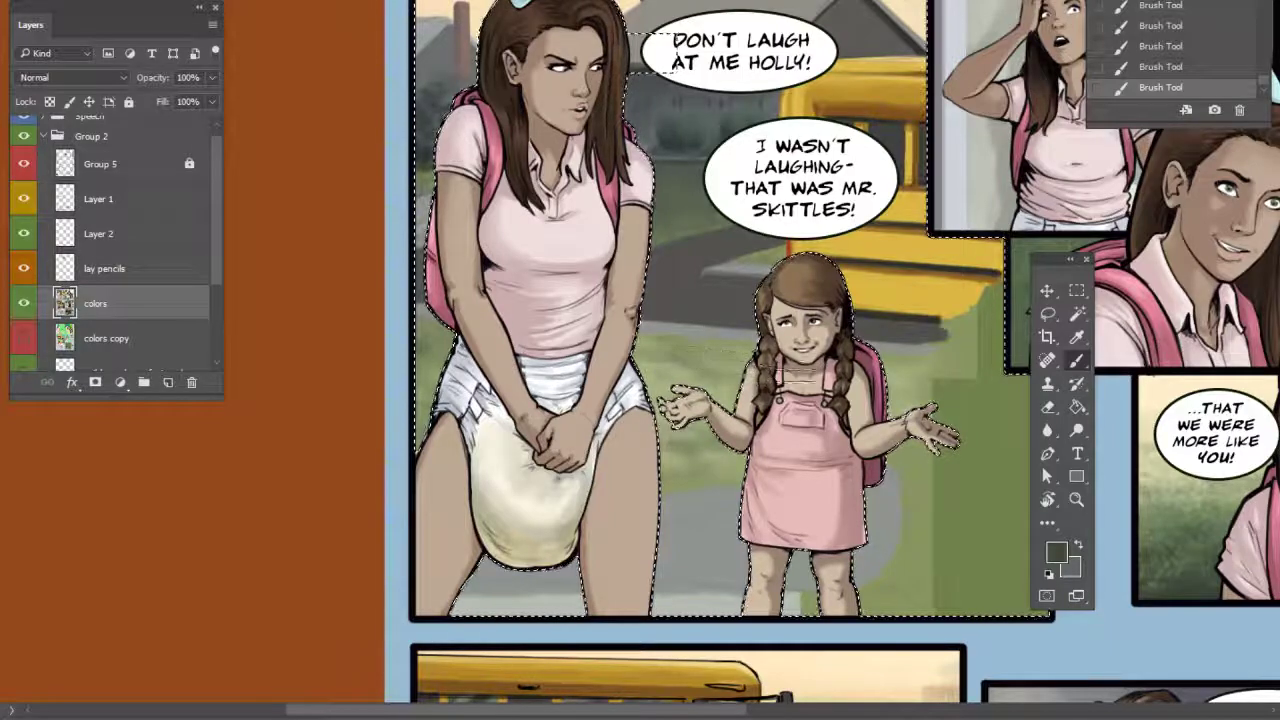
pyautogui.moveTo(712, 388); pyautogui.dragTo(650, 386)
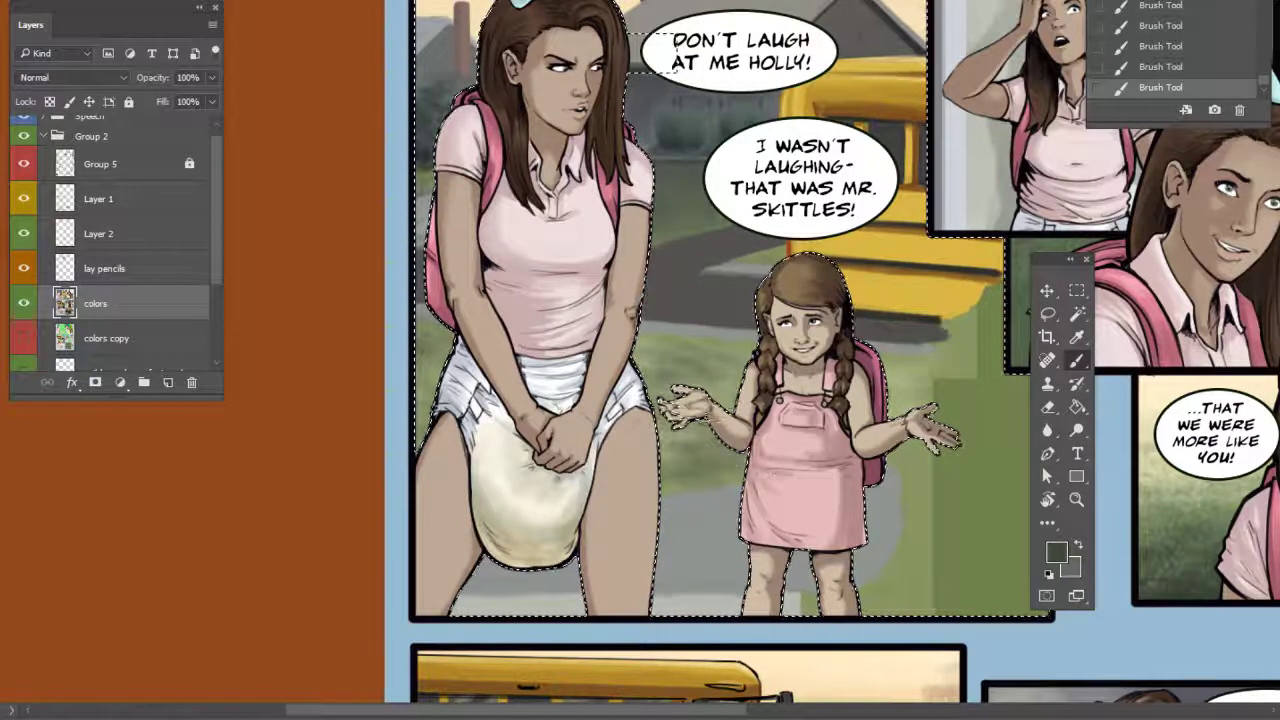
pyautogui.moveTo(885, 442); pyautogui.dragTo(953, 451)
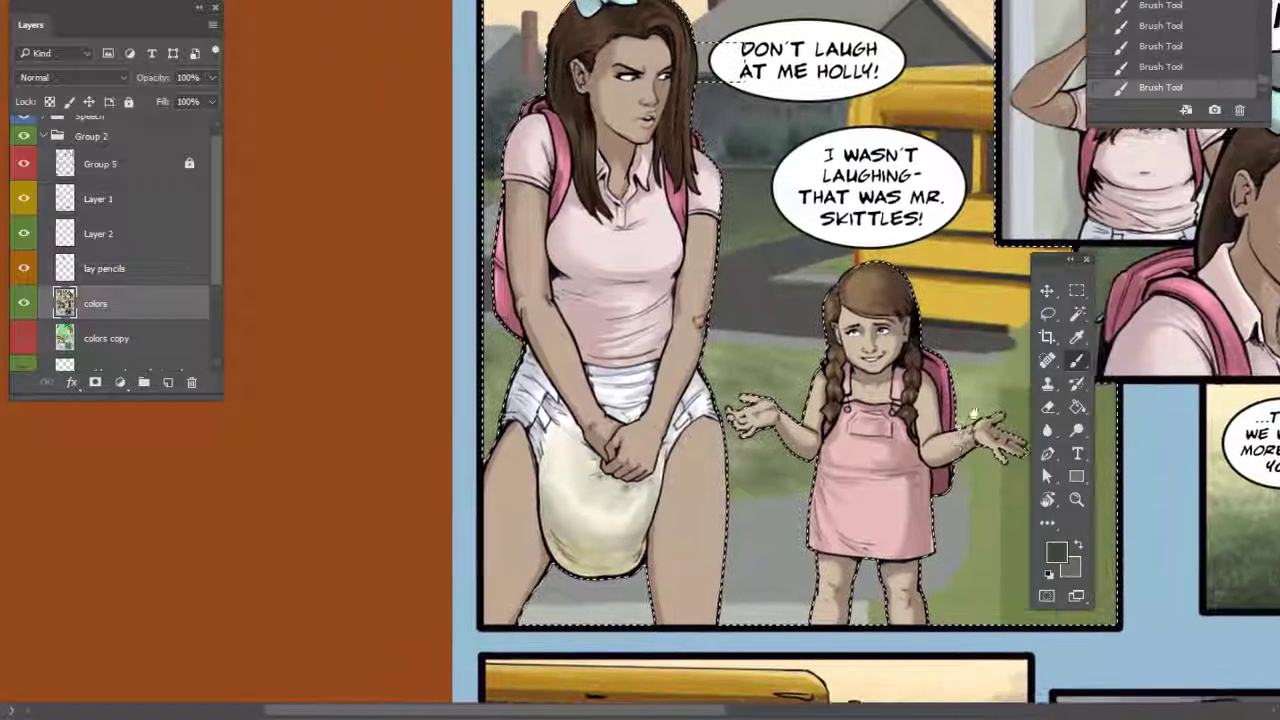
pyautogui.keyDown('alt'); pyautogui.click(1242, 519); pyautogui.keyUp('alt')
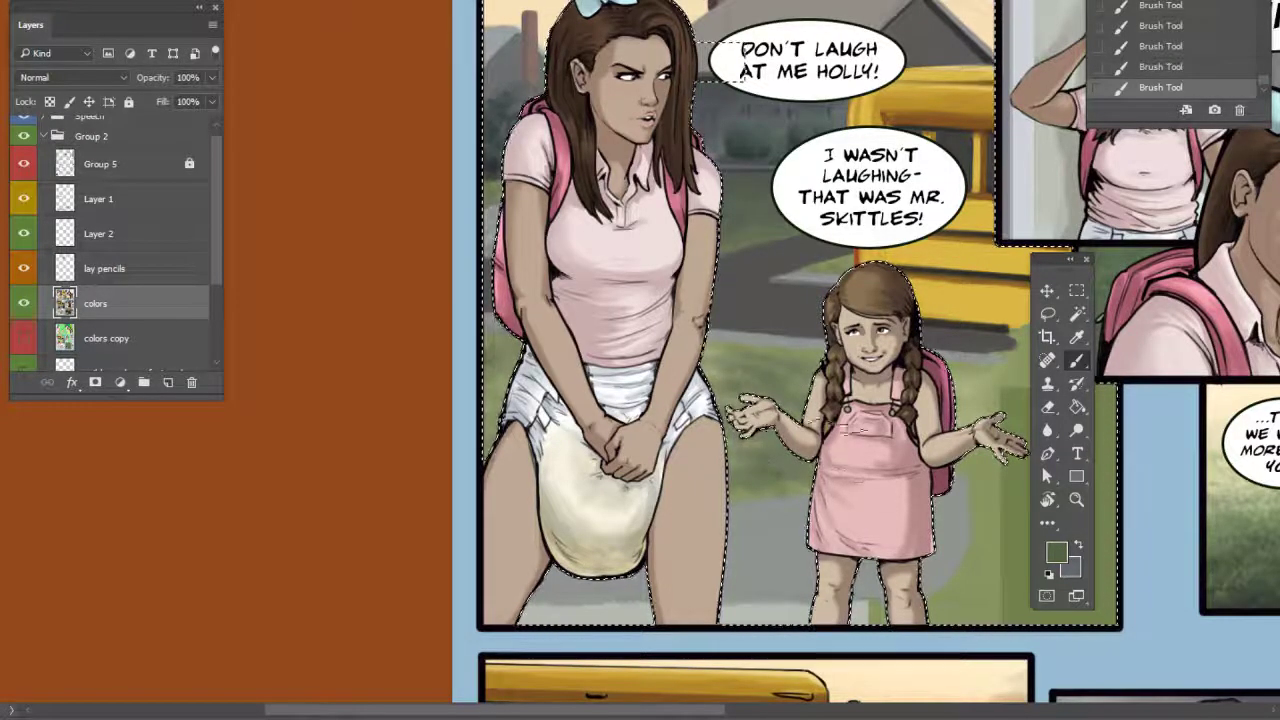
pyautogui.moveTo(897, 495); pyautogui.dragTo(727, 483)
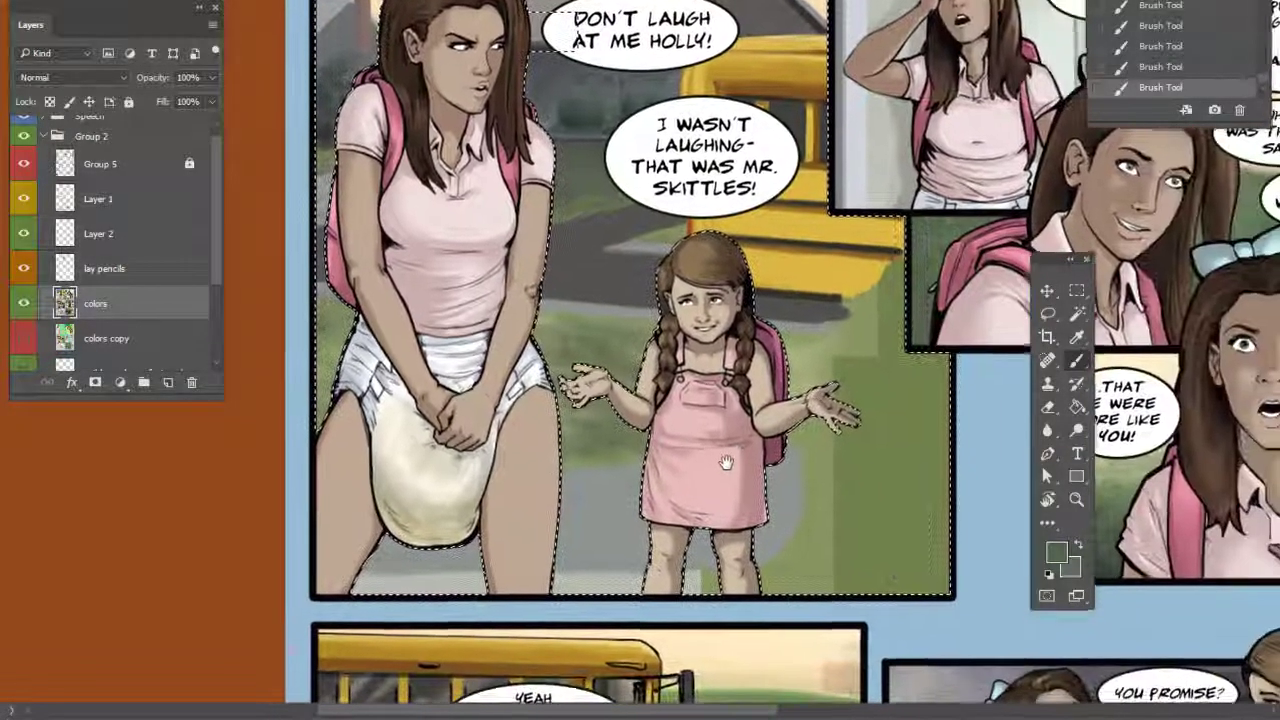
# Switch to the textured 80 brush tip at 155 px and sample a light green from the neighboring panel's grass
pyautogui.rightClick(730, 410)
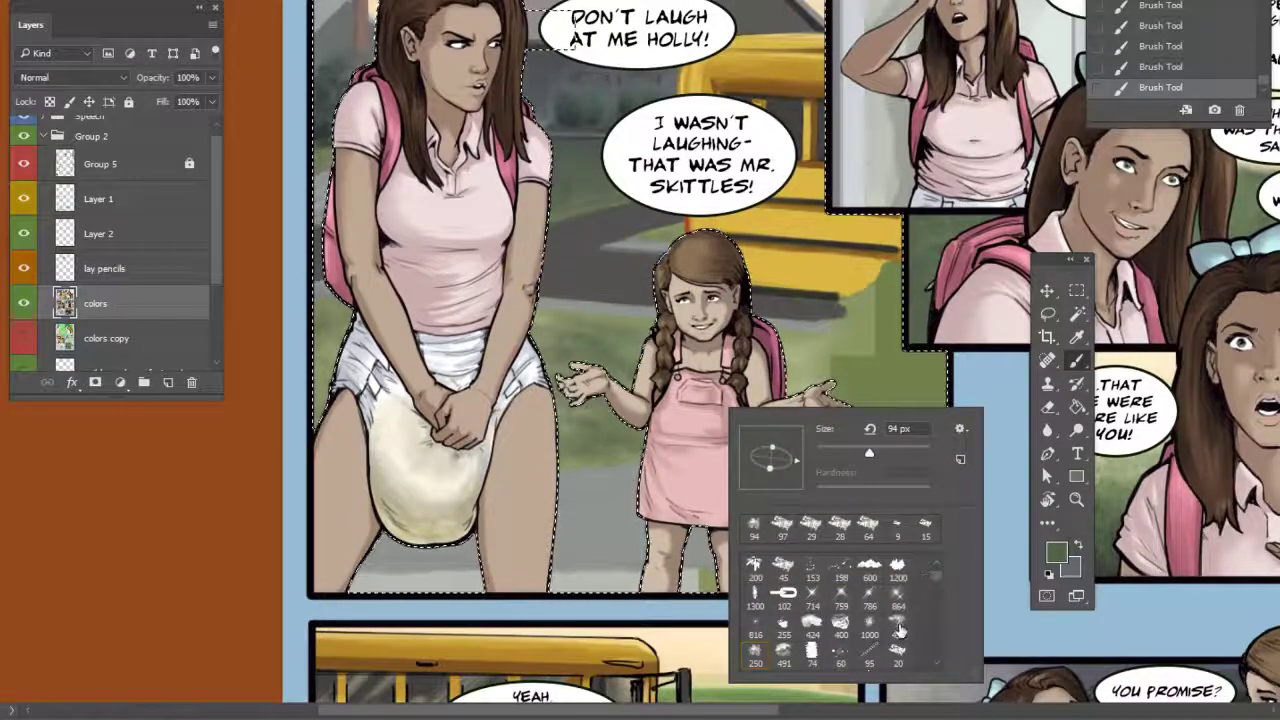
pyautogui.scroll(5, 880, 620)
pyautogui.click(868, 592)
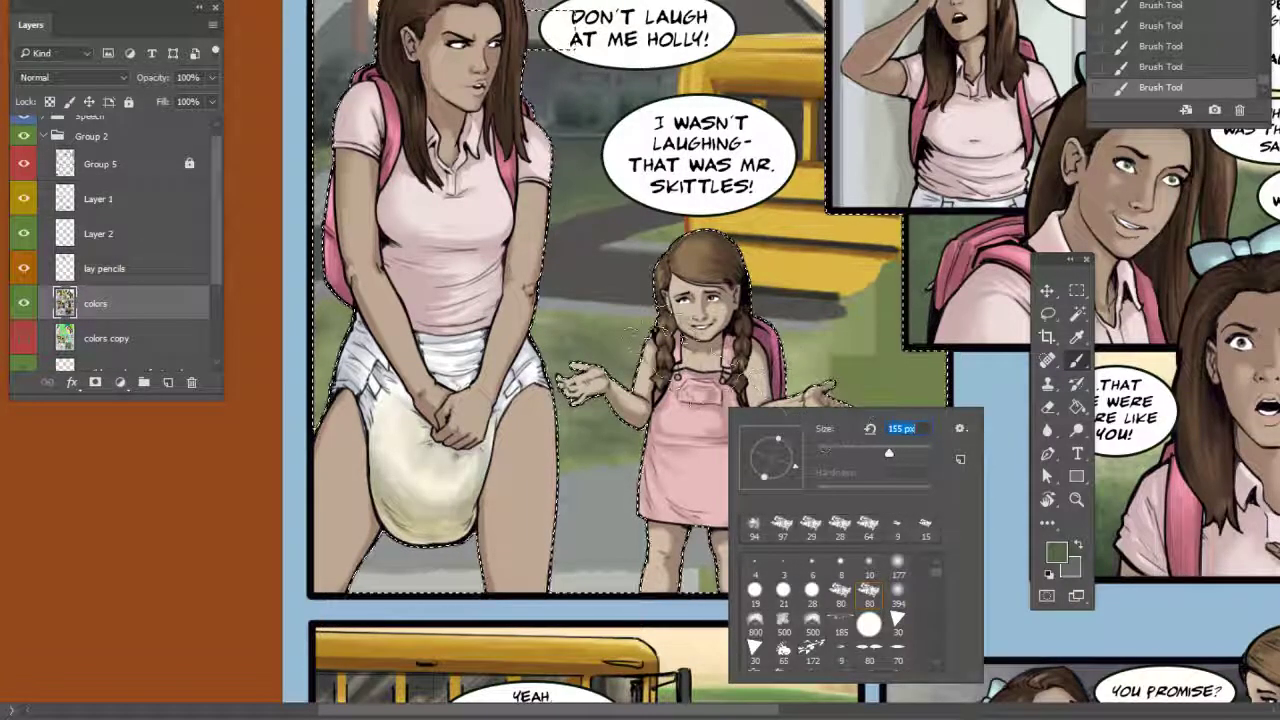
pyautogui.keyDown('alt'); pyautogui.click(1132, 473); pyautogui.keyUp('alt')
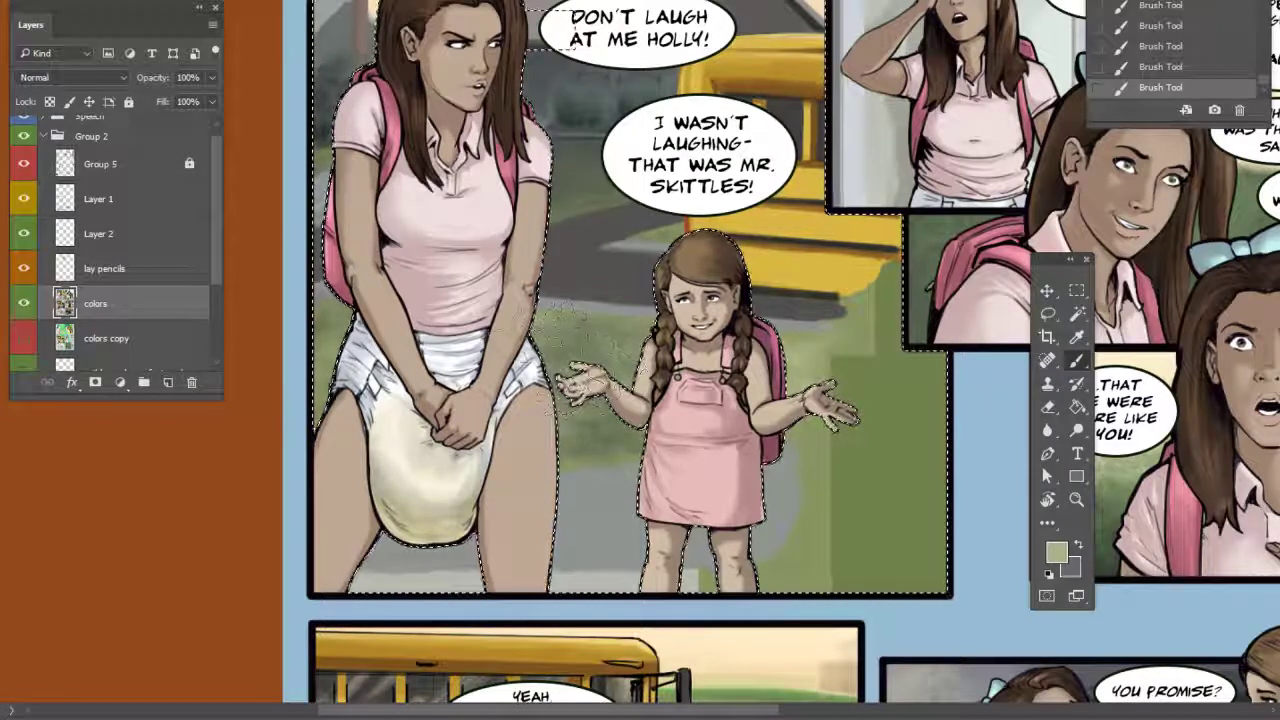
# Set the brush size to 187 px and dab textured light and dark green over the lawn between the figures
pyautogui.rightClick(682, 412)
pyautogui.click(600, 375)
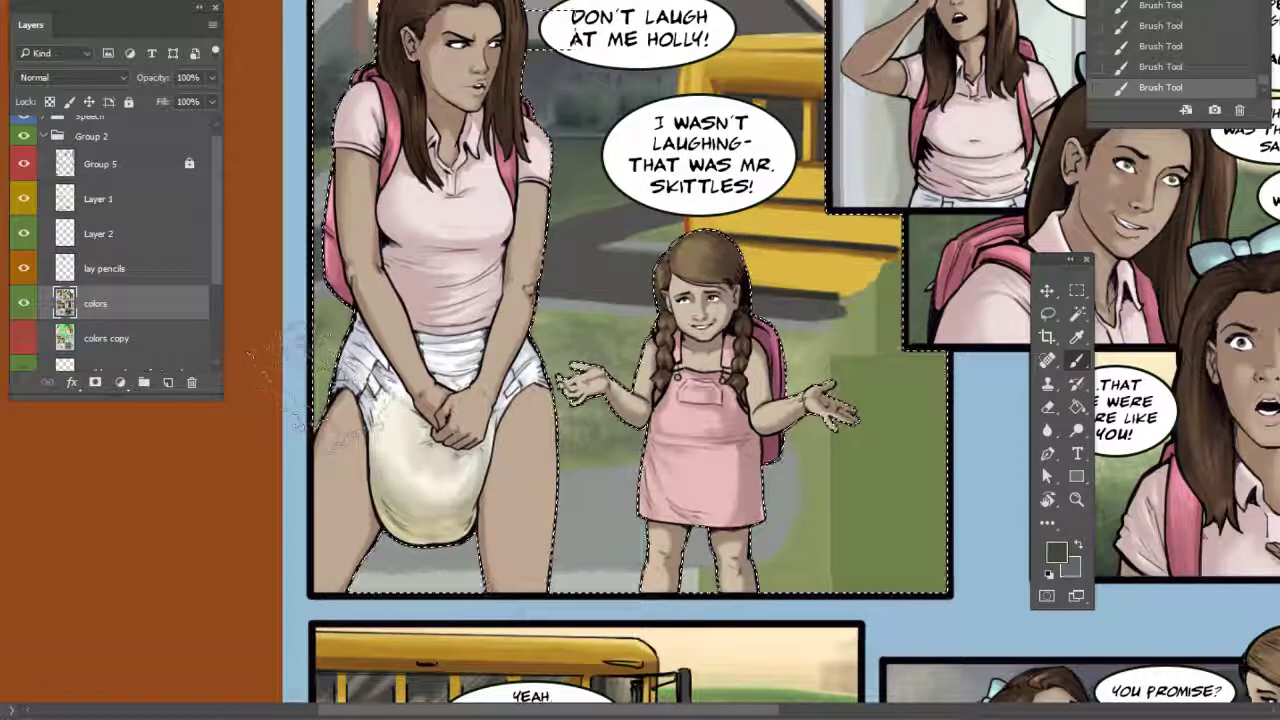
pyautogui.moveTo(676, 465); pyautogui.dragTo(612, 450)
pyautogui.moveTo(780, 402); pyautogui.dragTo(846, 405)
pyautogui.moveTo(757, 467); pyautogui.dragTo(978, 439)
# Undo the last stroke, set the brush size to 73 px and try dark green strokes where the lawn meets the walkway
pyautogui.hotkey('ctrl', 'z')
pyautogui.rightClick(928, 431)
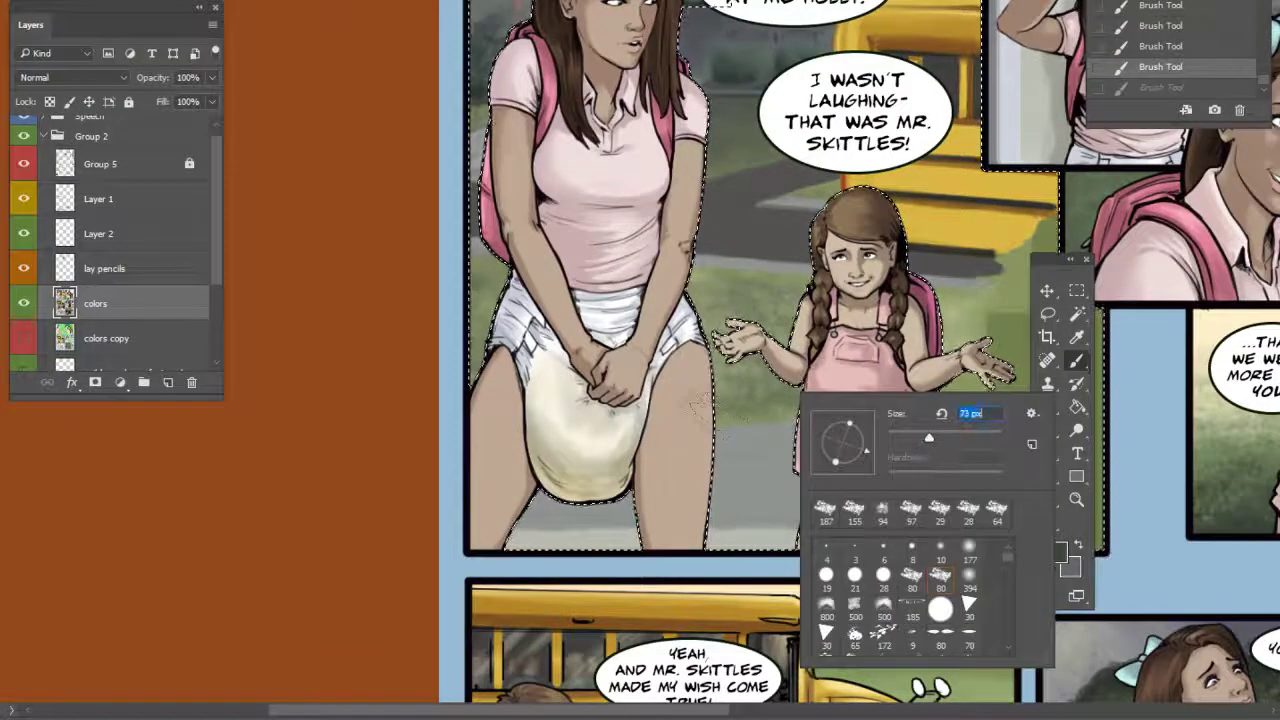
pyautogui.moveTo(720, 414)
pyautogui.mouseDown()
pyautogui.moveTo(793, 394)
pyautogui.moveTo(832, 420)
pyautogui.mouseUp()
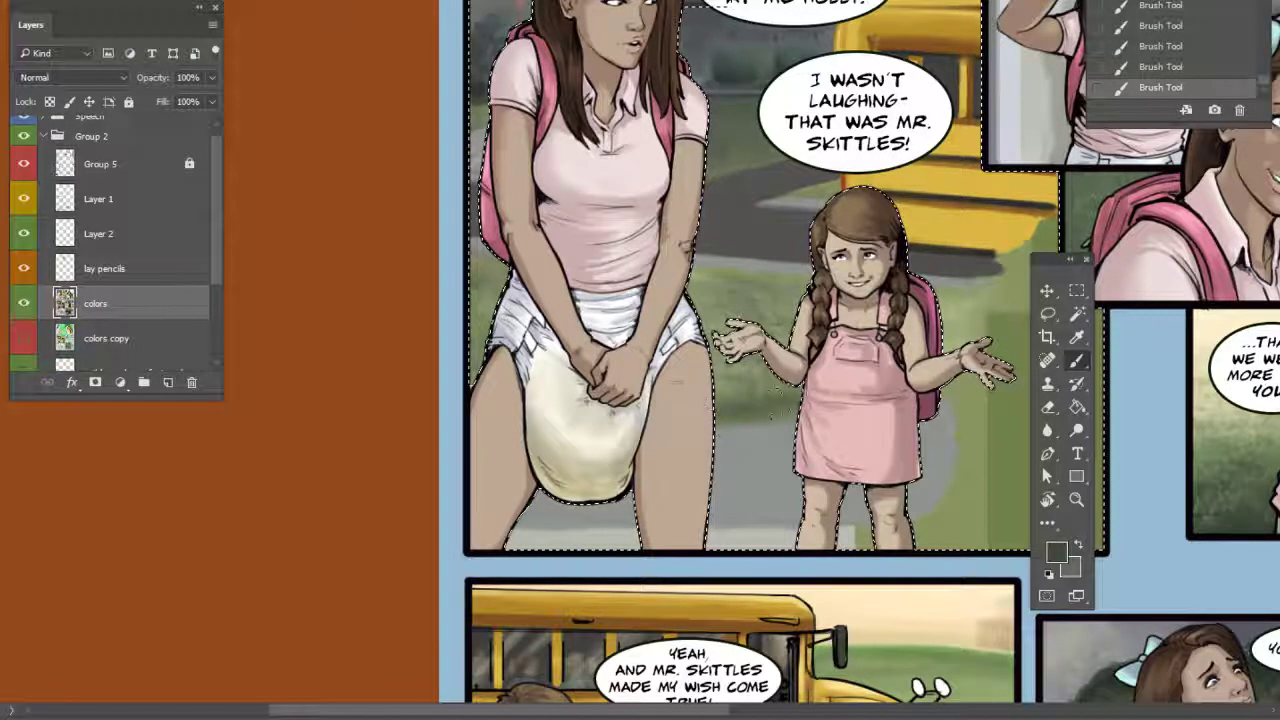
# Step back through the history to remove the recent dark green brush strokes
pyautogui.click(1172, 45)
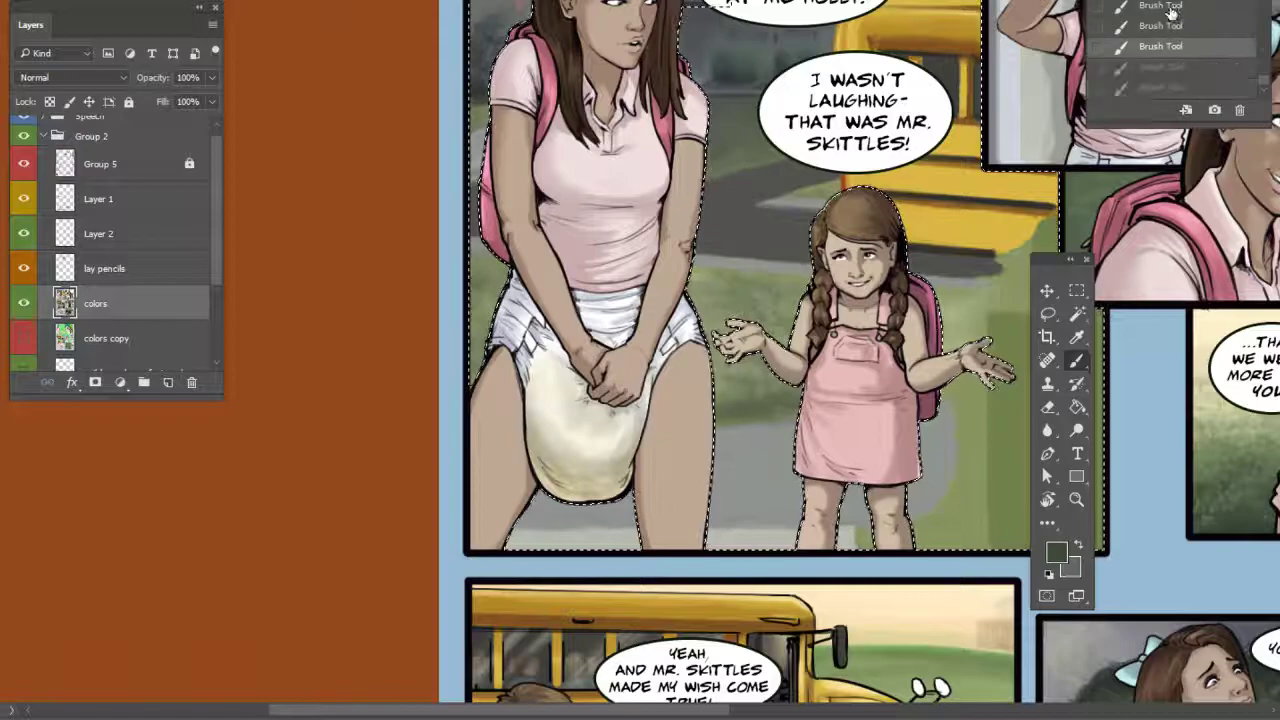
pyautogui.click(1172, 9)
pyautogui.click(1197, 88)
pyautogui.click(1204, 50)
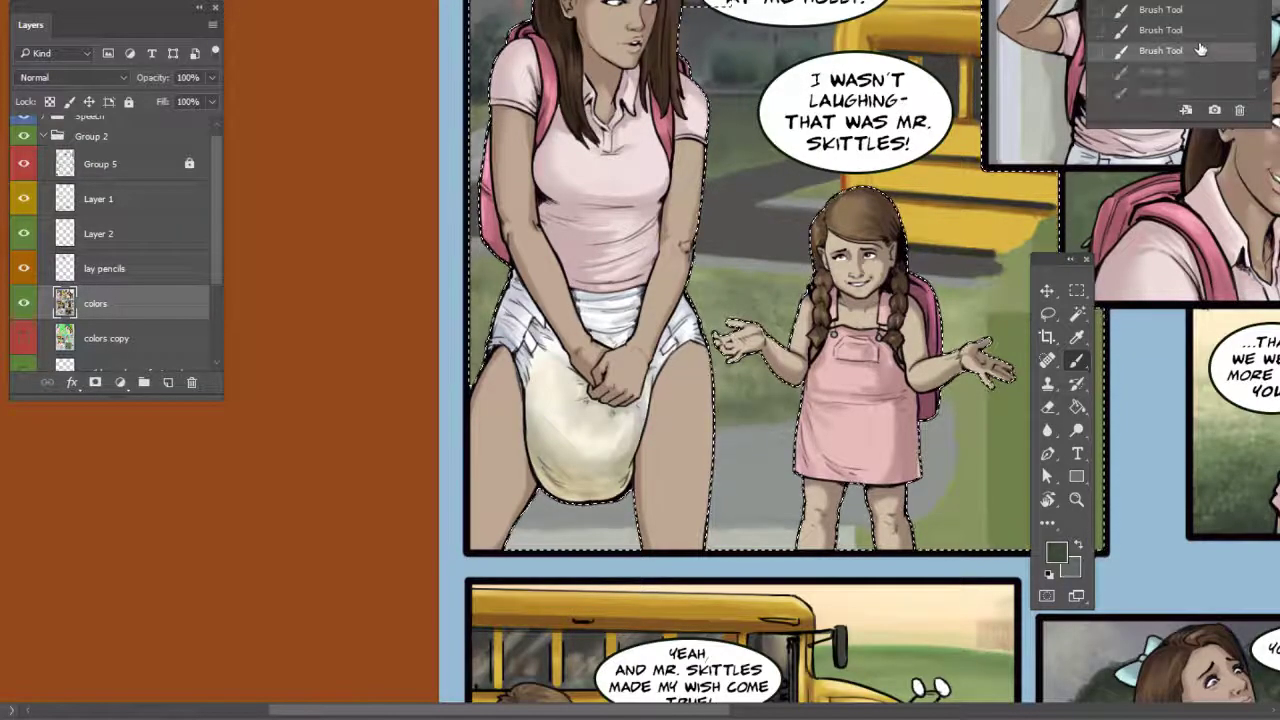
pyautogui.click(1200, 10)
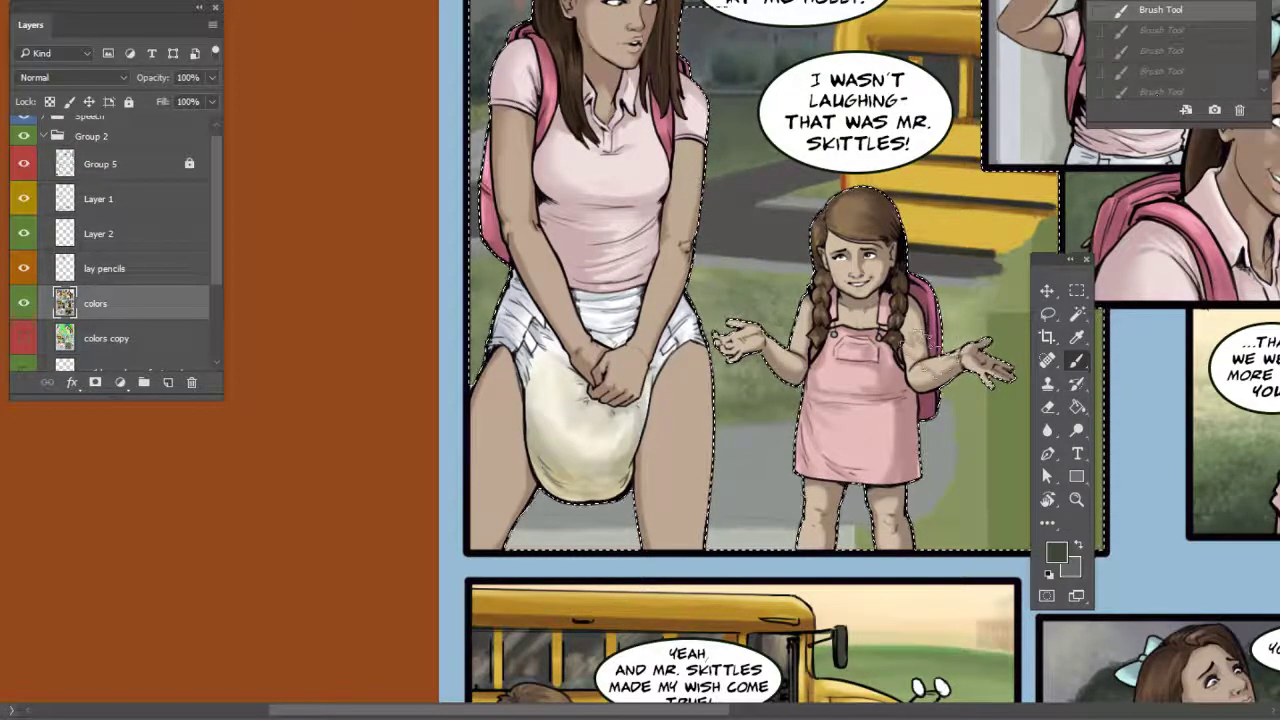
# Set the brush size to 42 px, sample the lawn's green and repaint the grass edge along the walkway
pyautogui.rightClick(944, 362)
pyautogui.moveTo(757, 396)
pyautogui.mouseDown()
pyautogui.moveTo(751, 384)
pyautogui.moveTo(732, 404)
pyautogui.mouseUp()
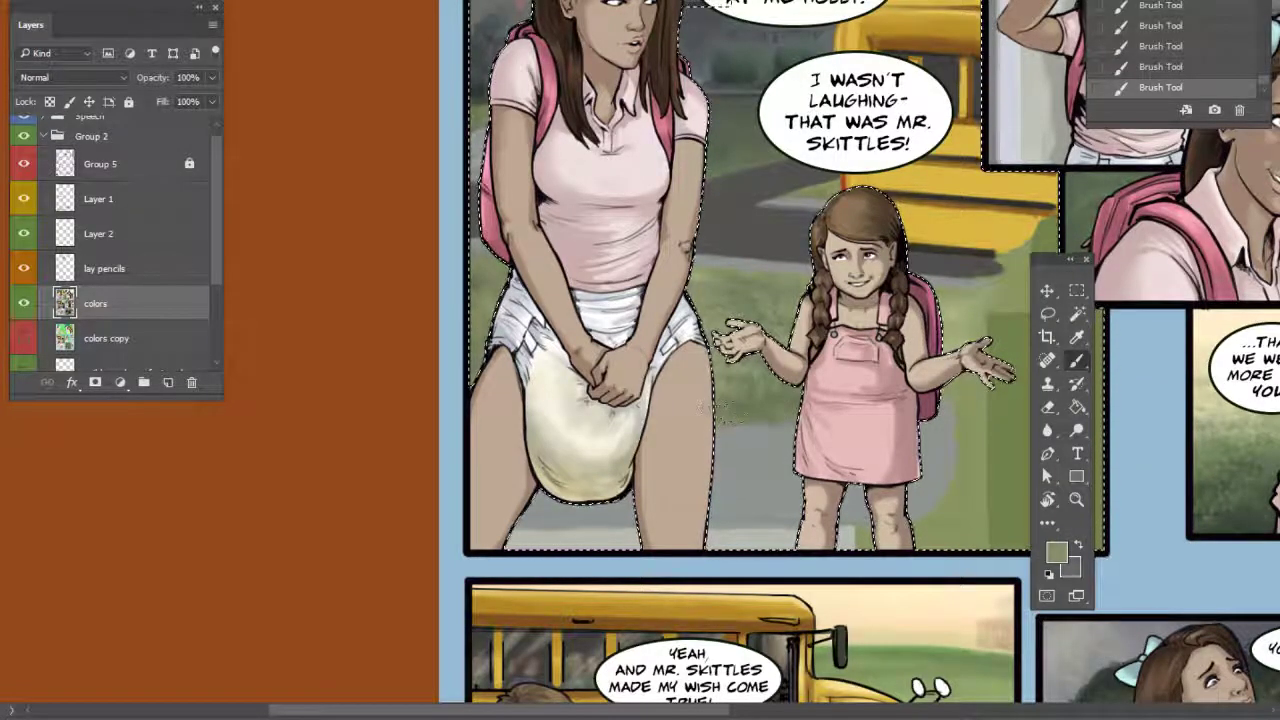
pyautogui.moveTo(866, 428); pyautogui.dragTo(748, 410)
pyautogui.moveTo(747, 264); pyautogui.dragTo(767, 322)
# With the 42 px textured brush, paint light gray along the walkway's front edge behind the figures' legs
pyautogui.moveTo(856, 427); pyautogui.dragTo(863, 326)
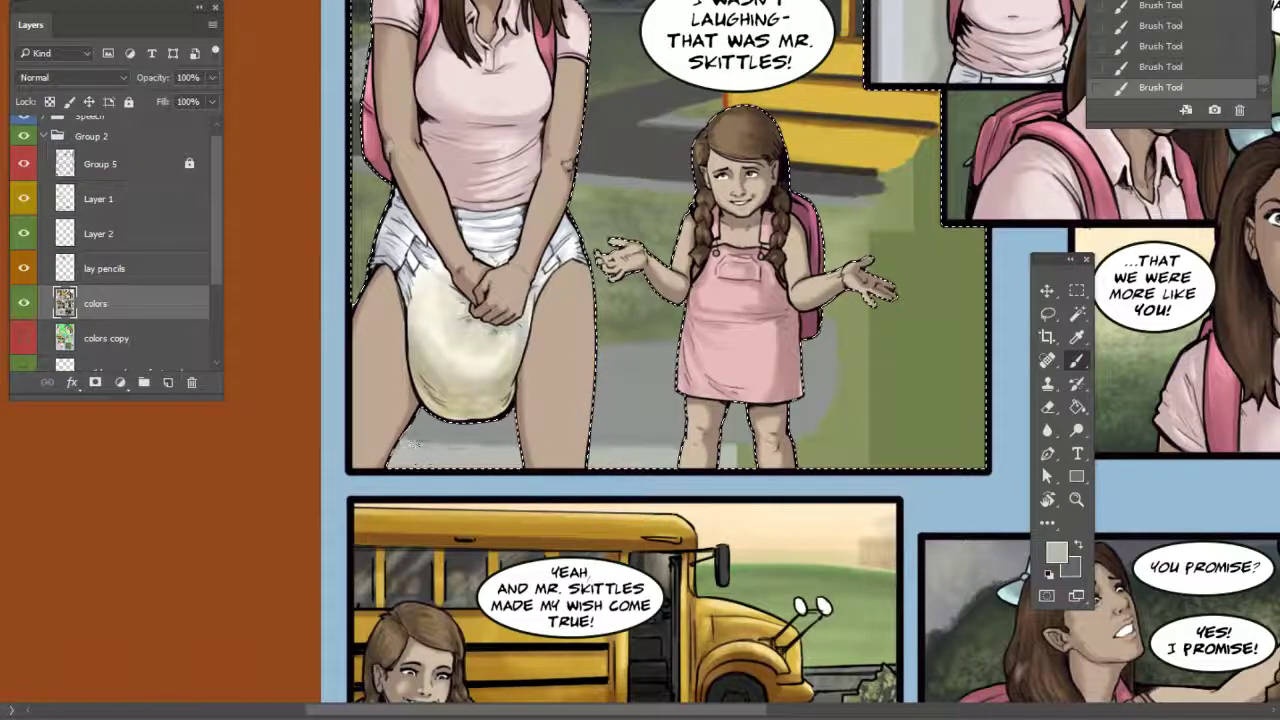
pyautogui.scroll(3, 660, 360)
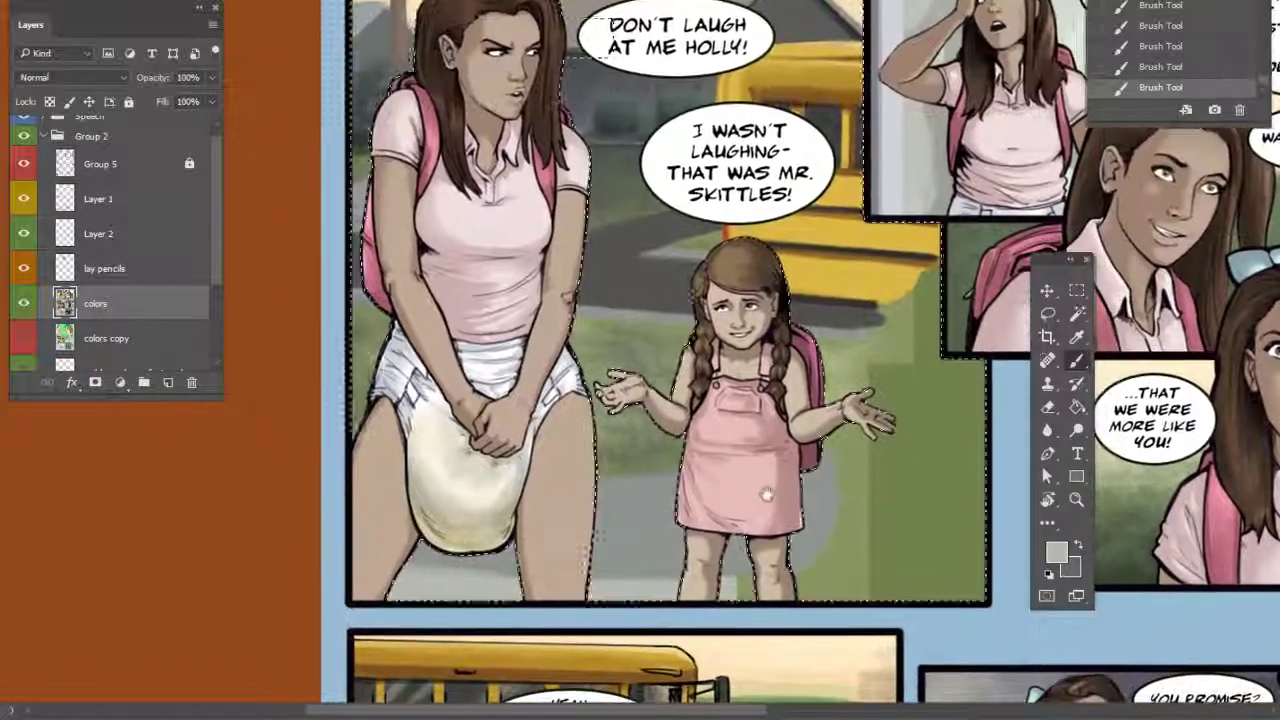
pyautogui.rightClick(725, 418)
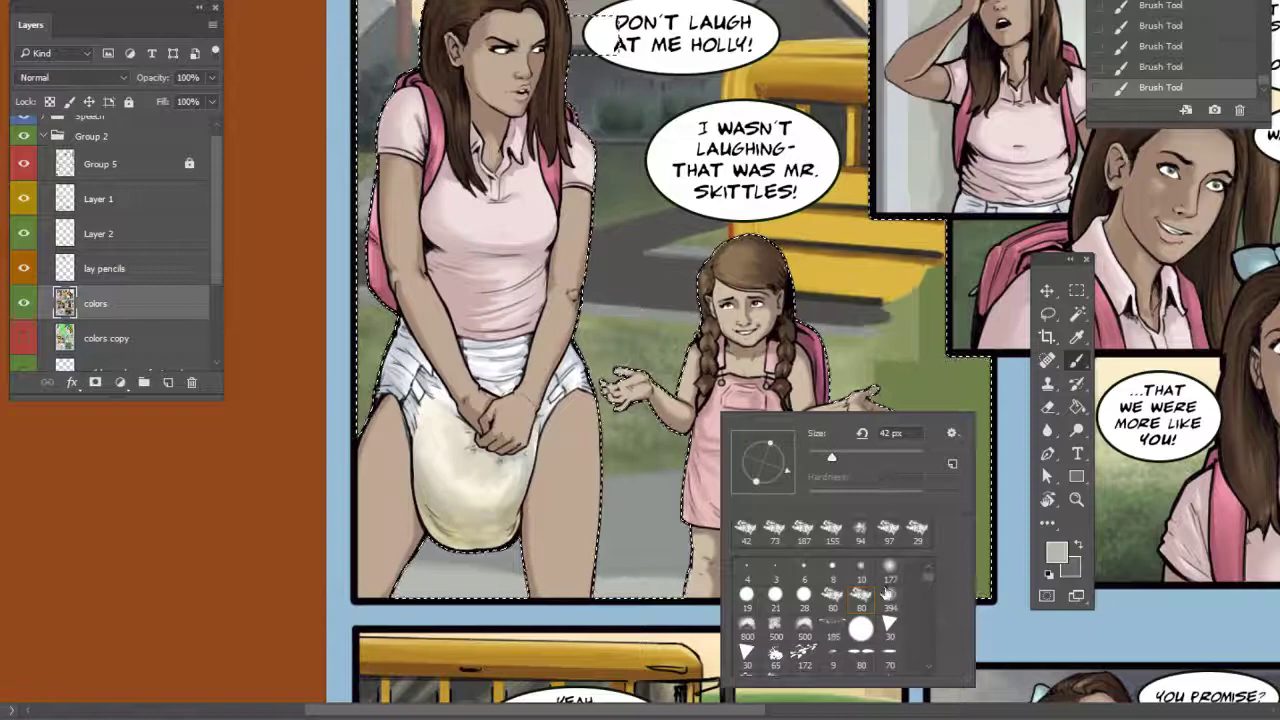
pyautogui.click(674, 531)
pyautogui.moveTo(674, 531); pyautogui.dragTo(658, 508)
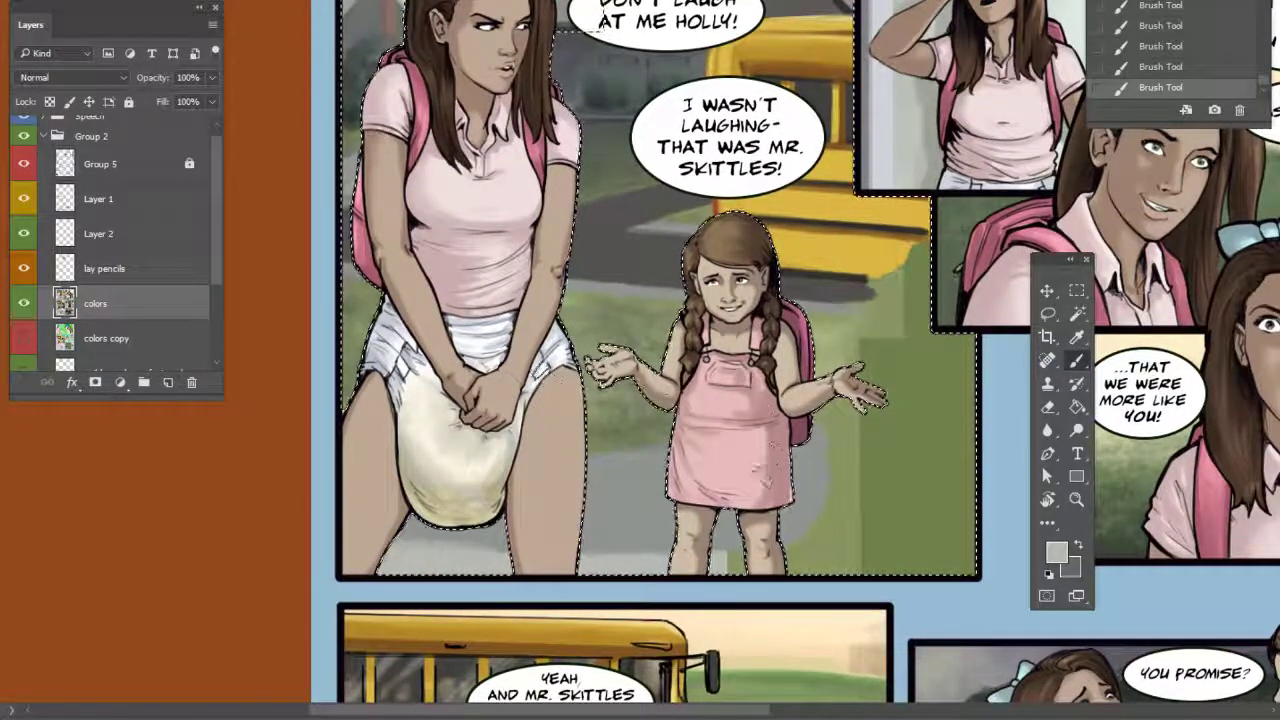
pyautogui.moveTo(772, 474); pyautogui.dragTo(771, 440)
pyautogui.moveTo(639, 520); pyautogui.dragTo(705, 495)
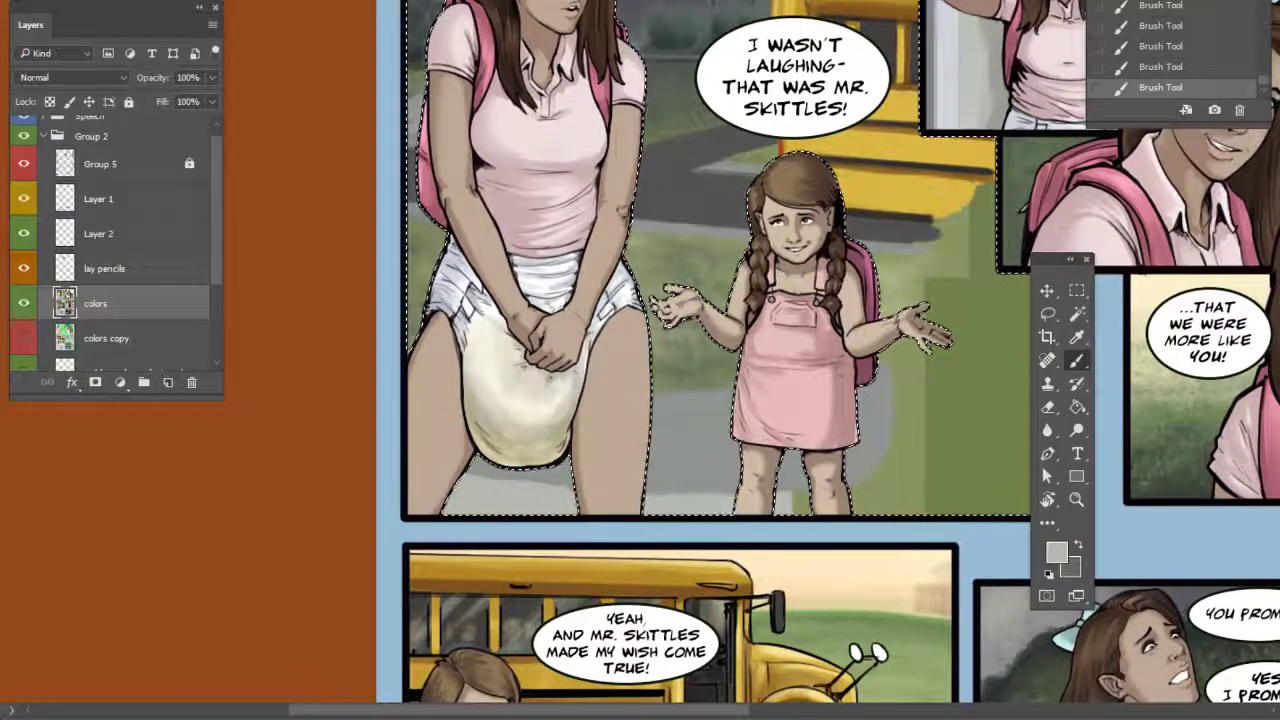
# Rotate the canvas view counterclockwise and extend the walkway's light gray front strip past the younger girl's legs
pyautogui.click(1048, 501)
pyautogui.moveTo(925, 504); pyautogui.dragTo(1007, 352)
pyautogui.click(1077, 362)
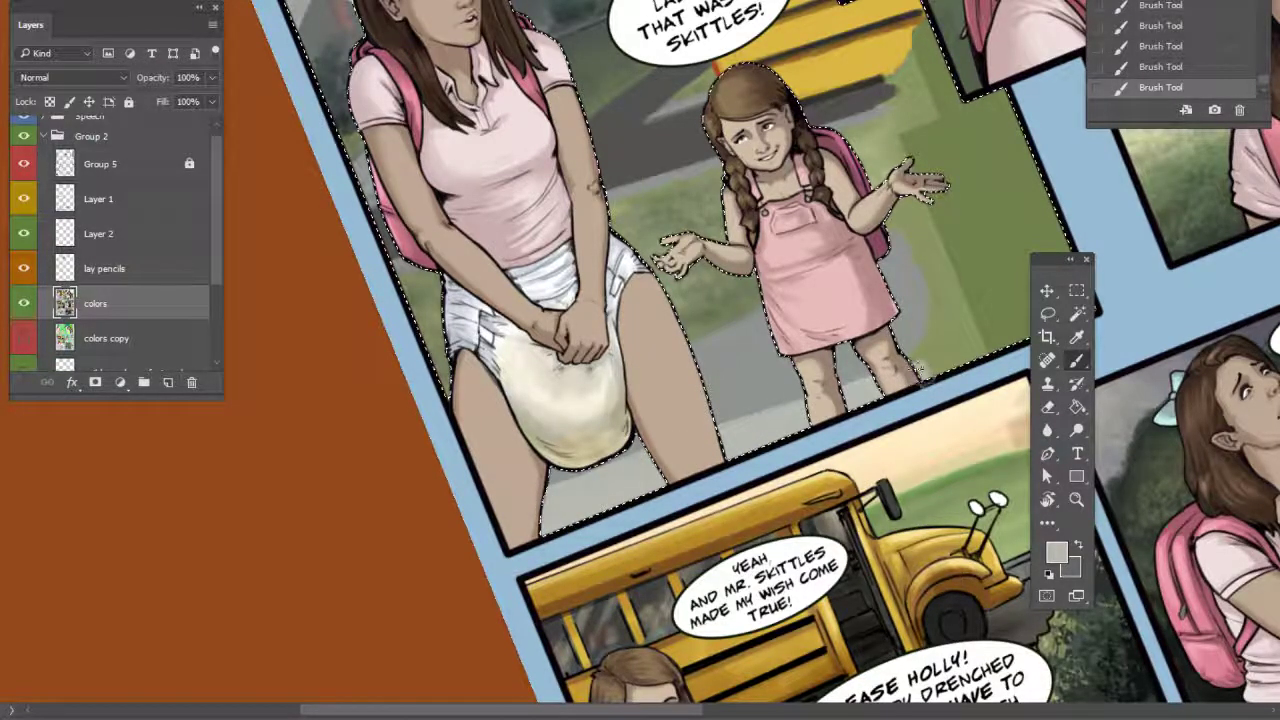
pyautogui.moveTo(885, 420); pyautogui.dragTo(630, 512)
pyautogui.moveTo(488, 481); pyautogui.dragTo(573, 461)
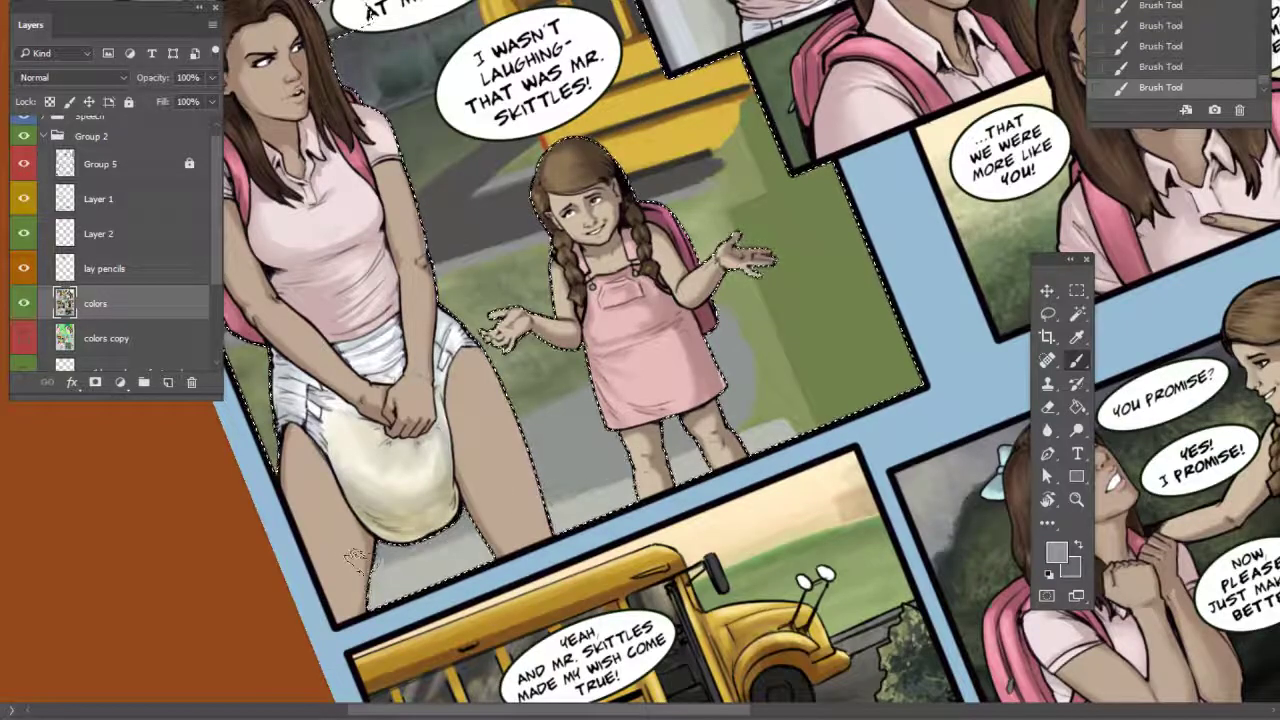
pyautogui.moveTo(741, 494); pyautogui.dragTo(778, 503)
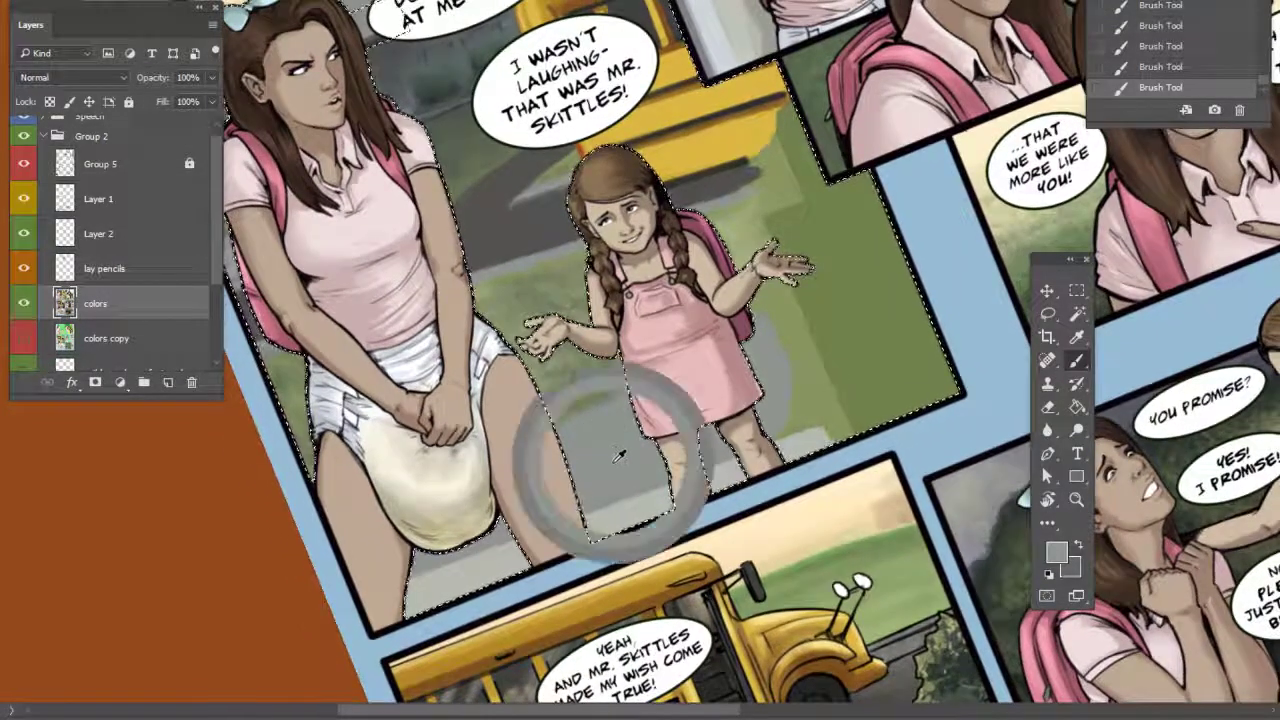
# Adjust the gray foreground color, set the brush size to 95 px and shade the walkway between the figures
pyautogui.click(1059, 555)
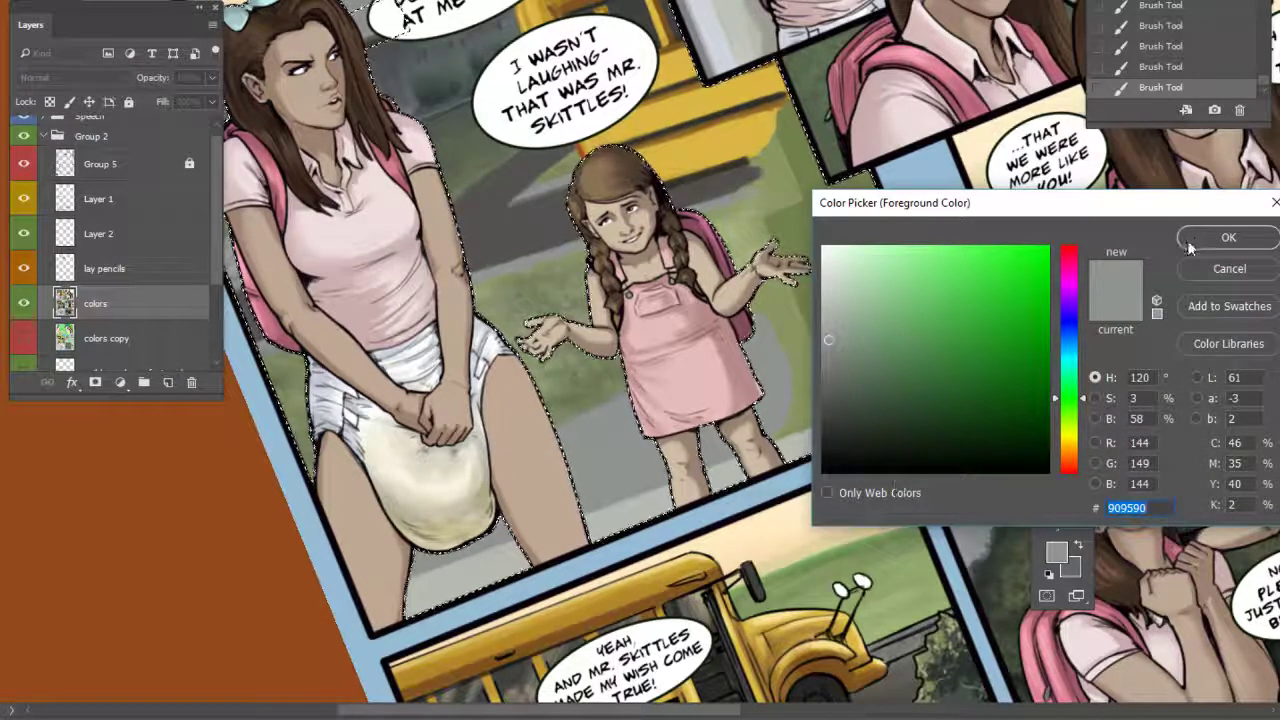
pyautogui.press('Return')
pyautogui.moveTo(540, 405)
pyautogui.mouseDown()
pyautogui.moveTo(660, 435)
pyautogui.moveTo(644, 423)
pyautogui.mouseUp()
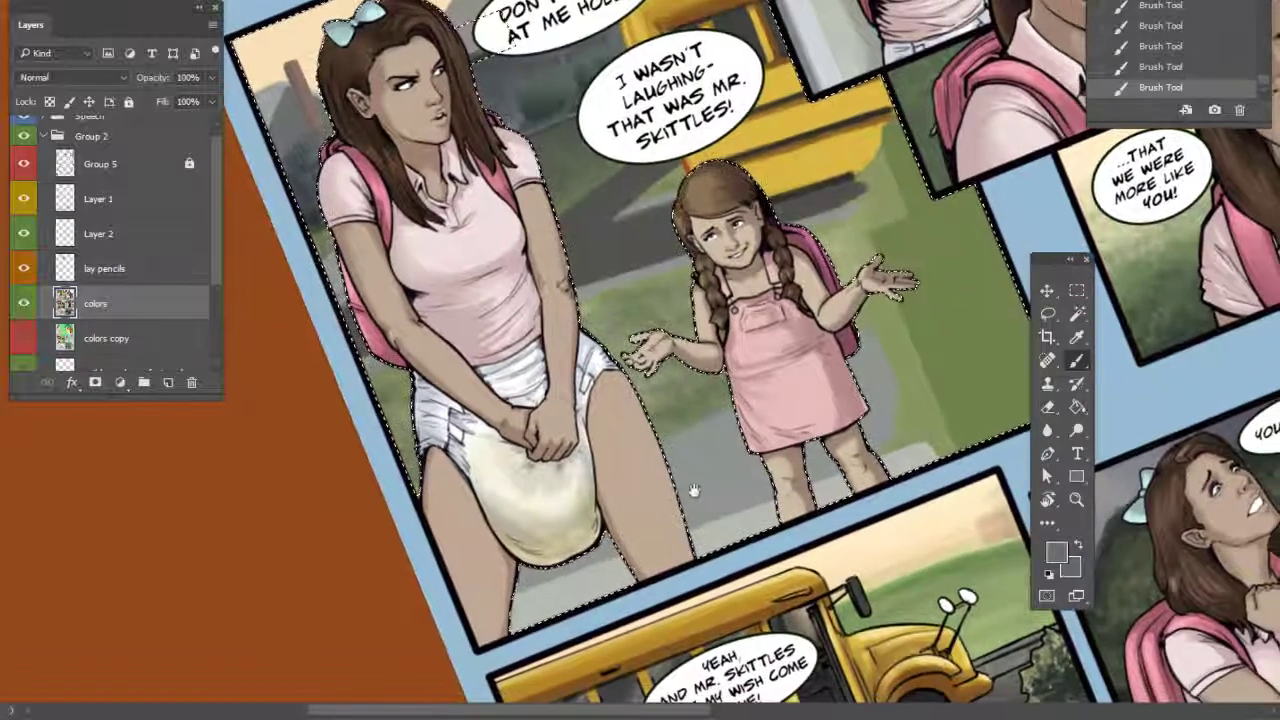
pyautogui.rightClick(697, 480)
pyautogui.moveTo(814, 518); pyautogui.dragTo(843, 521)
pyautogui.press('Return')
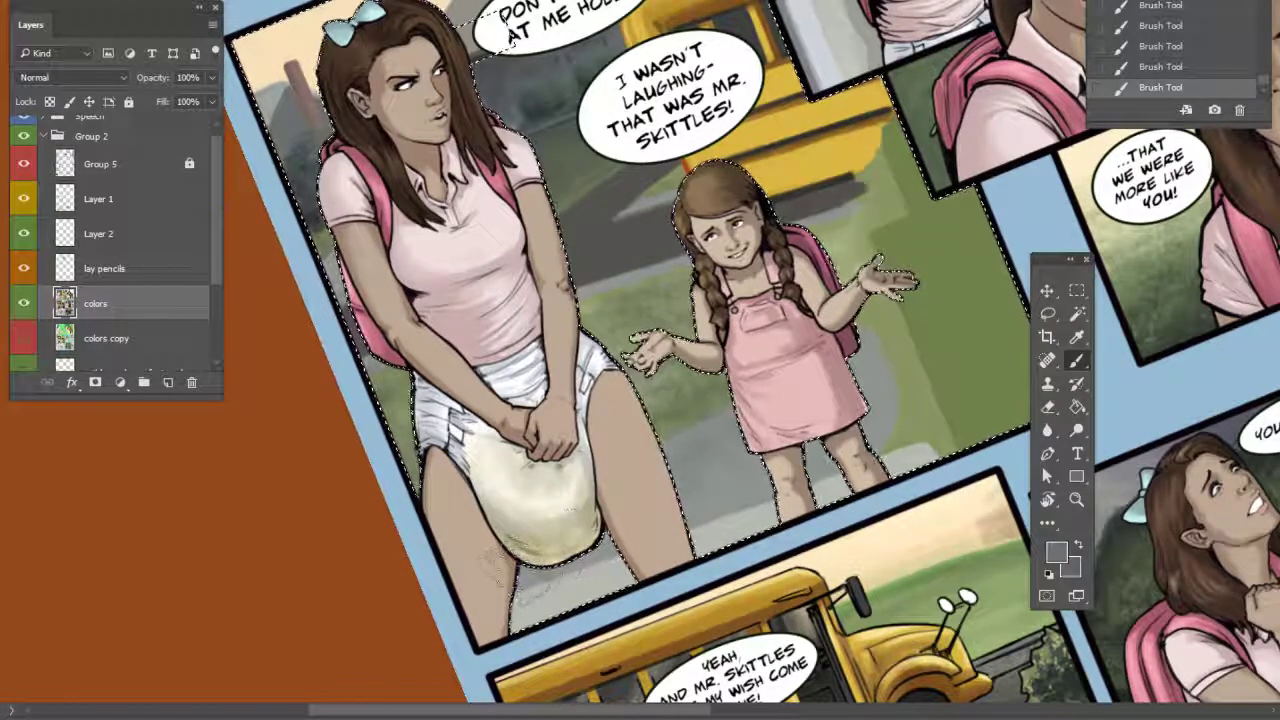
# Set the brush size to 158 px and paint gray texture on the walkway beside the younger girl
pyautogui.rightClick(720, 478)
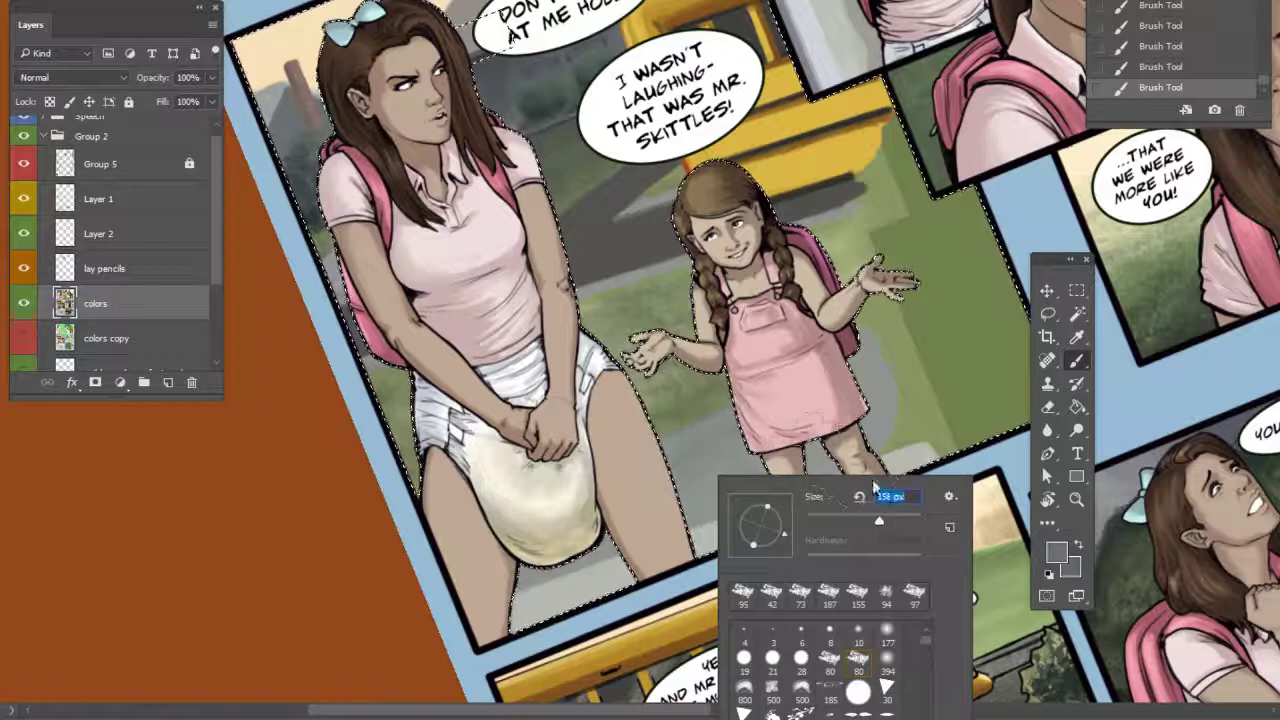
pyautogui.click(833, 459)
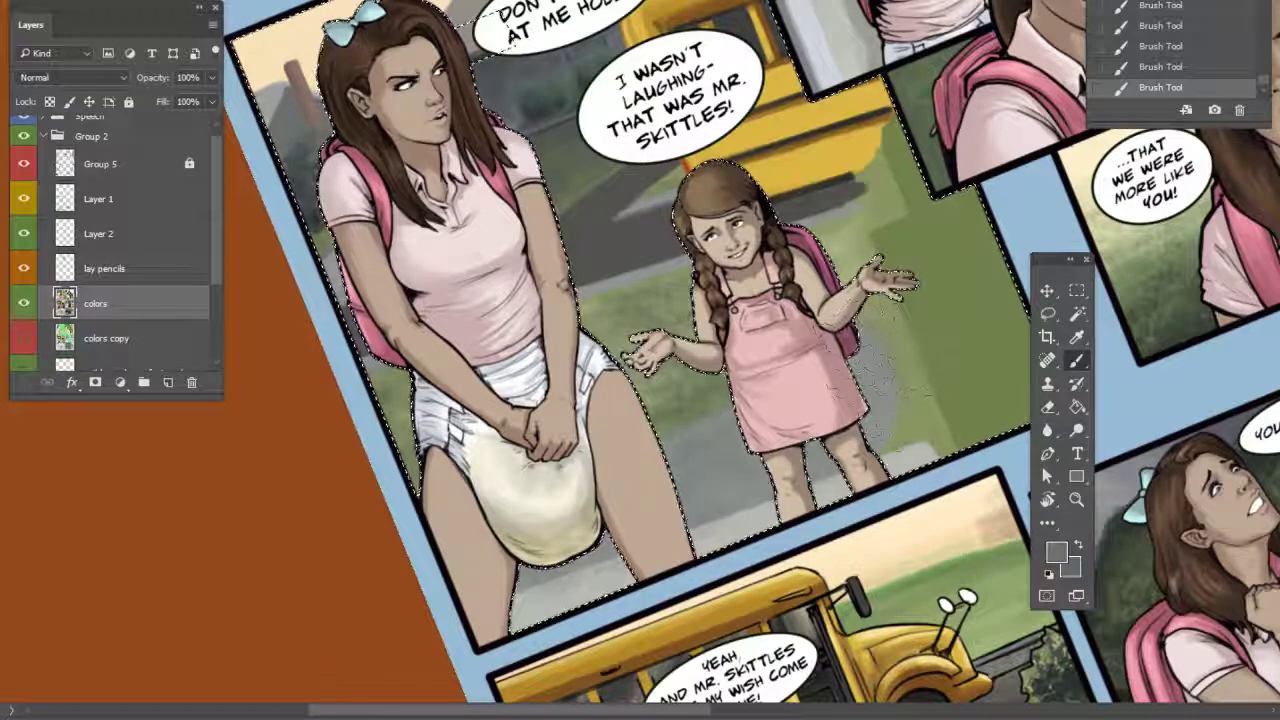
pyautogui.moveTo(890, 550); pyautogui.dragTo(862, 505)
# Sample light gray from the walkway's front strip, adjust the brush and dab lighter texture between the older girl's legs
pyautogui.keyDown('alt'); pyautogui.click(577, 538); pyautogui.keyUp('alt')
pyautogui.rightClick(588, 532)
pyautogui.click(714, 520)
pyautogui.click(508, 568)
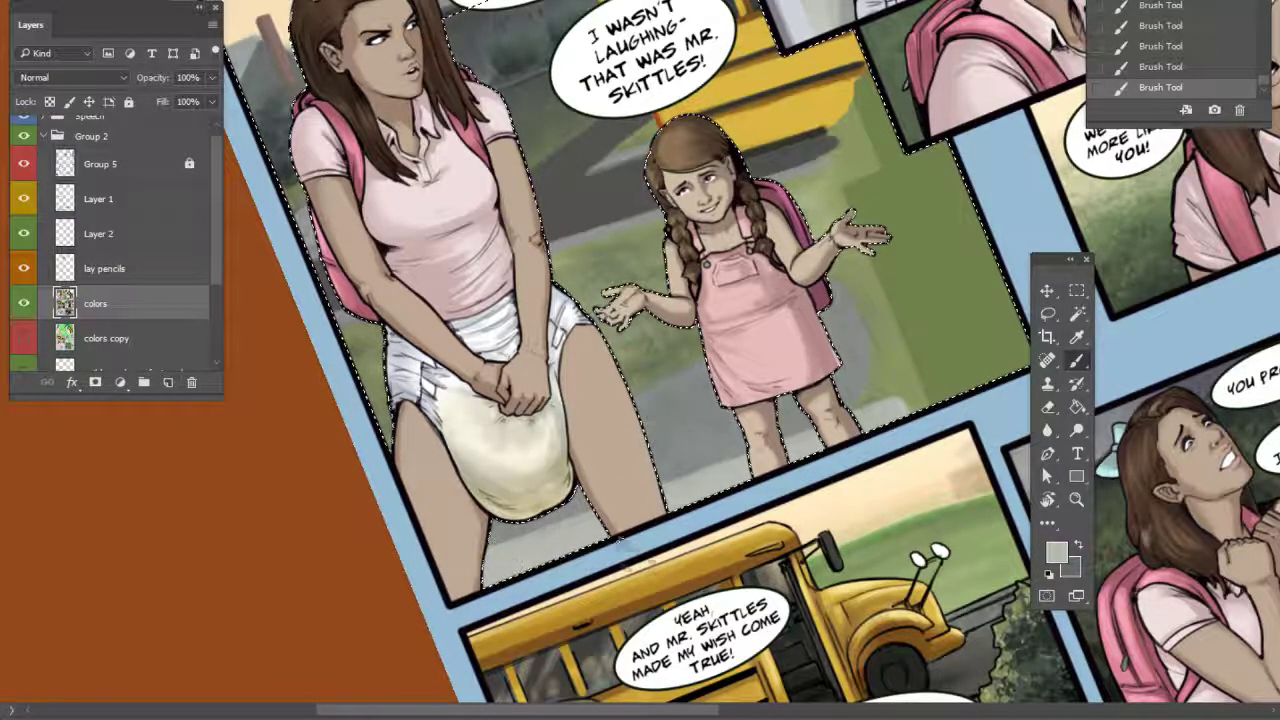
# Choose a lighter, off-white foreground color for highlights on the walkway's front strip
pyautogui.moveTo(745, 555); pyautogui.dragTo(729, 531)
pyautogui.click(1058, 553)
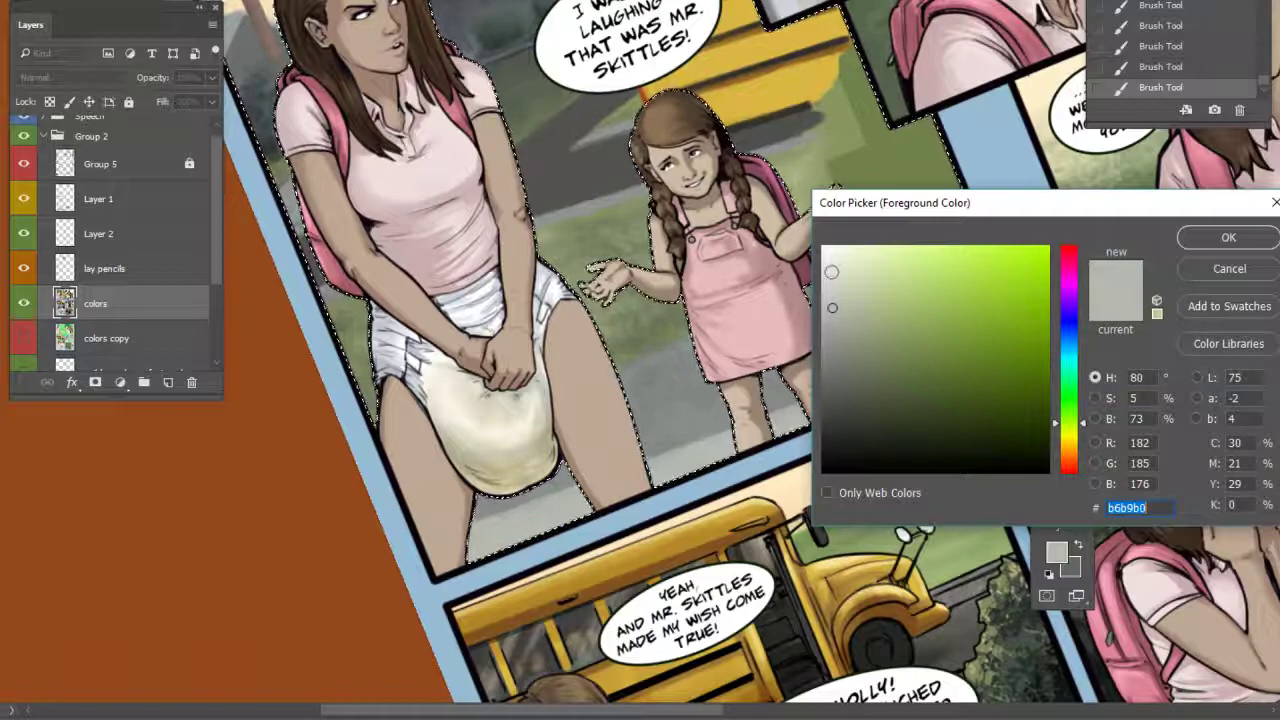
pyautogui.press('Return')
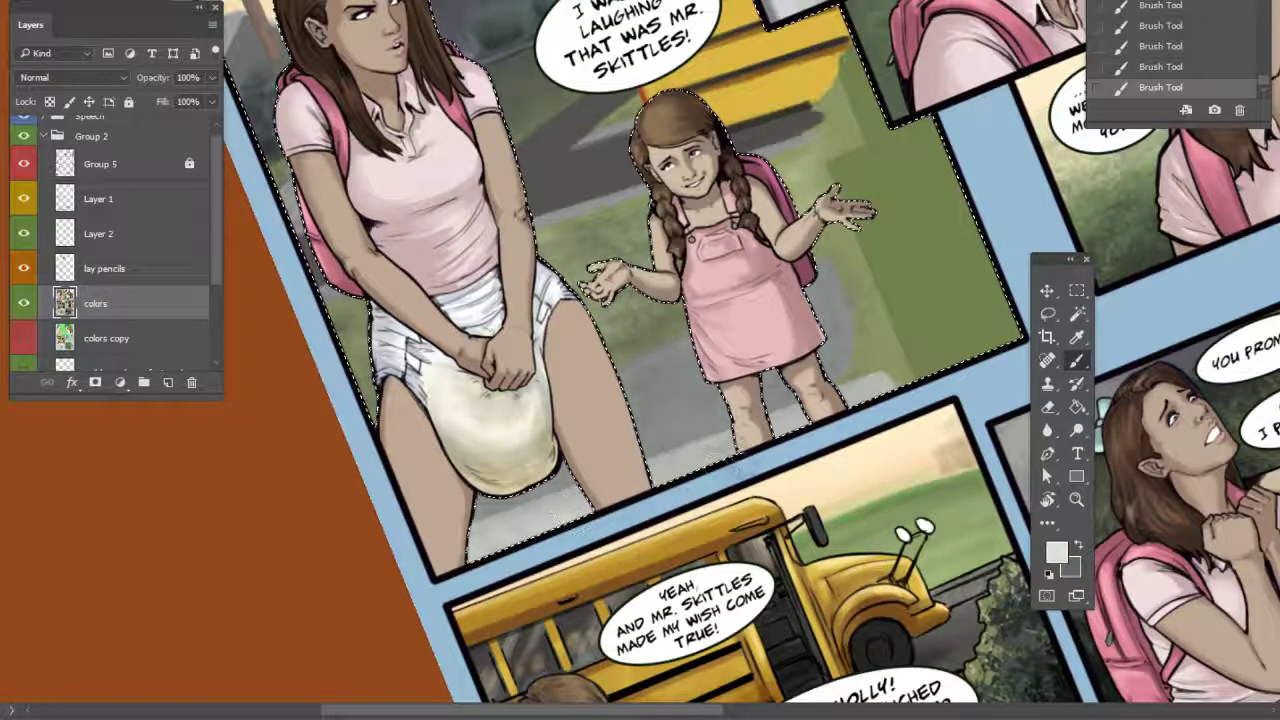
# Paint off-white highlights along the walkway's front strip
pyautogui.moveTo(694, 458)
pyautogui.mouseDown()
pyautogui.moveTo(744, 450)
pyautogui.moveTo(746, 430)
pyautogui.moveTo(814, 410)
pyautogui.moveTo(809, 435)
pyautogui.moveTo(804, 420)
pyautogui.moveTo(874, 398)
pyautogui.mouseUp()
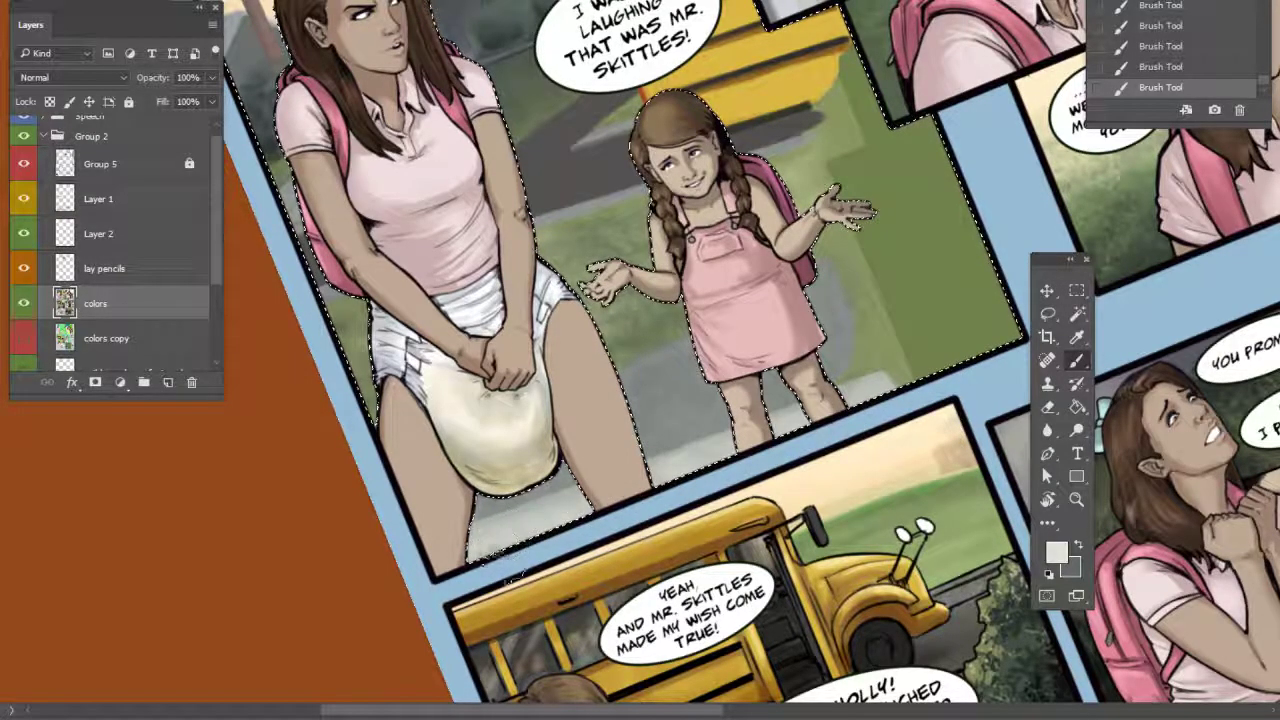
pyautogui.moveTo(783, 496); pyautogui.dragTo(768, 526)
pyautogui.doubleClick(1046, 503)
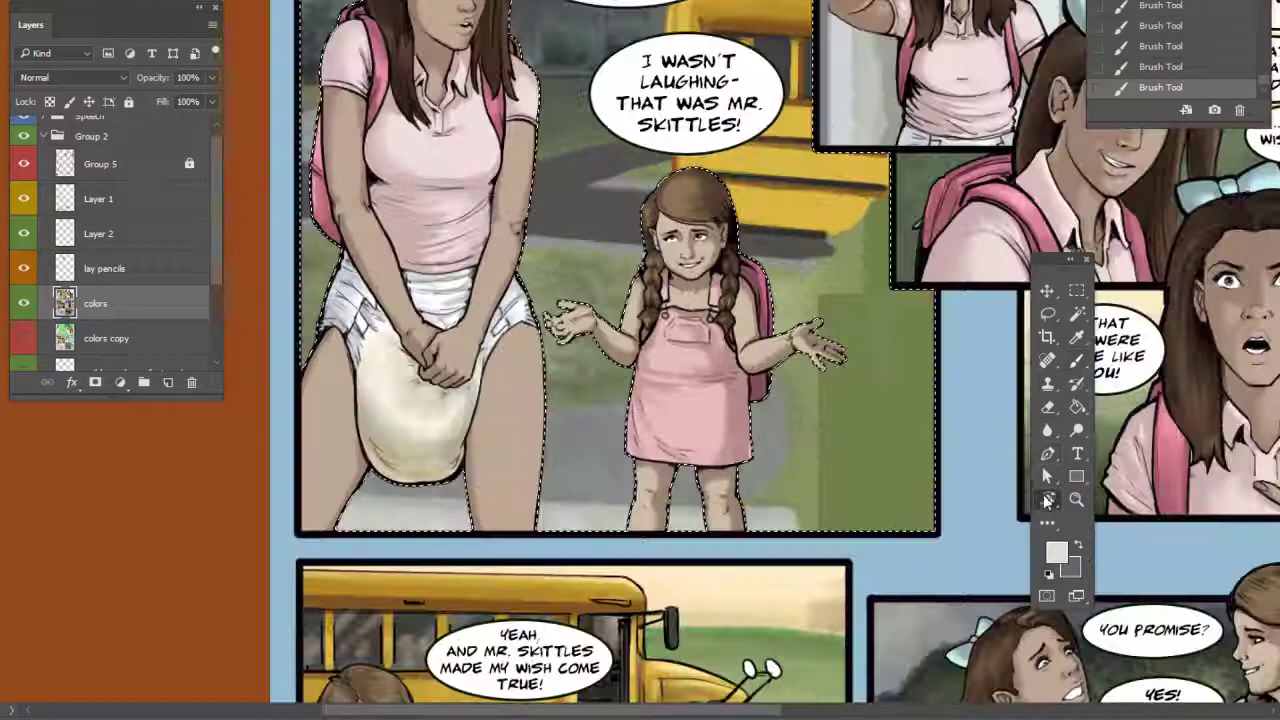
pyautogui.moveTo(886, 466); pyautogui.dragTo(910, 494)
pyautogui.click(1077, 315)
pyautogui.moveTo(899, 432); pyautogui.dragTo(785, 436)
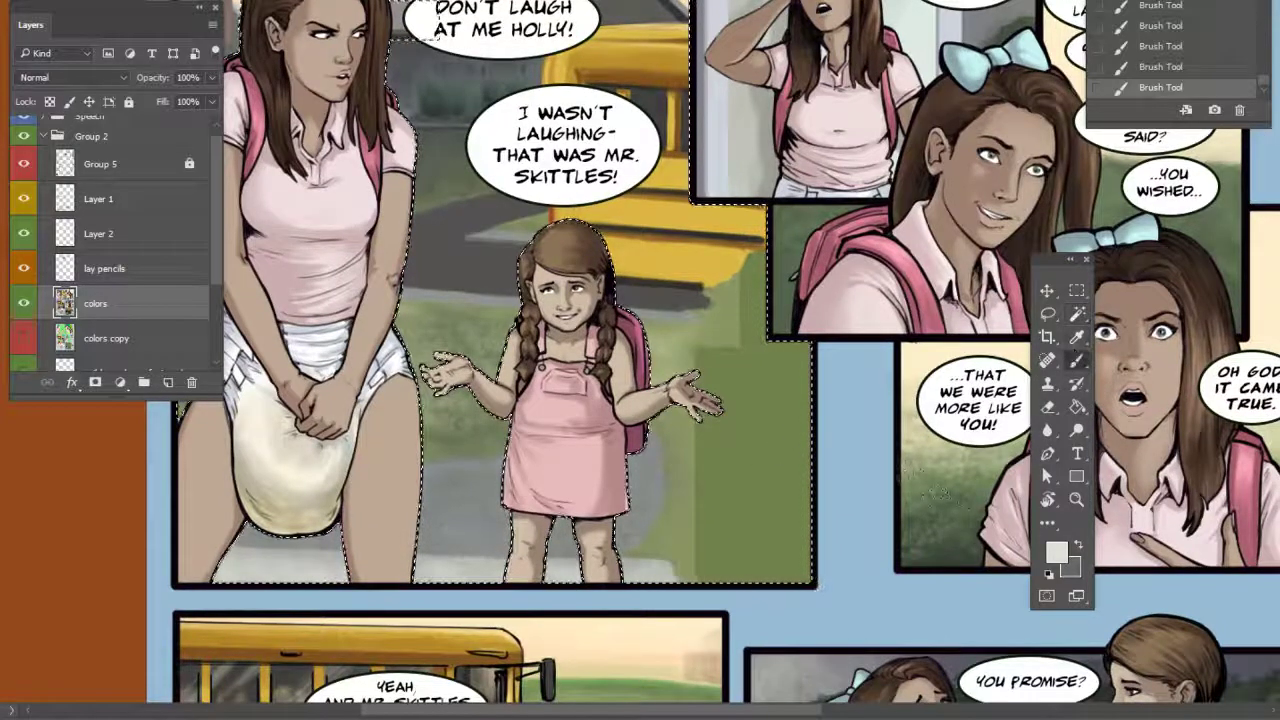
# Sample a dark gray-green and paint a solid bush shape over the flat green area along the panel's edge
pyautogui.moveTo(863, 560); pyautogui.dragTo(786, 500)
pyautogui.keyDown('alt'); pyautogui.click(652, 566); pyautogui.keyUp('alt')
pyautogui.moveTo(685, 252)
pyautogui.mouseDown()
pyautogui.moveTo(732, 278)
pyautogui.moveTo(750, 390)
pyautogui.moveTo(788, 450)
pyautogui.mouseUp()
pyautogui.moveTo(806, 519)
pyautogui.mouseDown()
pyautogui.moveTo(774, 491)
pyautogui.moveTo(778, 371)
pyautogui.moveTo(709, 406)
pyautogui.moveTo(698, 473)
pyautogui.mouseUp()
pyautogui.keyDown('alt'); pyautogui.click(627, 648); pyautogui.keyUp('alt')
pyautogui.moveTo(686, 284)
pyautogui.mouseDown()
pyautogui.moveTo(671, 355)
pyautogui.moveTo(623, 416)
pyautogui.moveTo(628, 435)
pyautogui.moveTo(605, 418)
pyautogui.moveTo(593, 455)
pyautogui.moveTo(588, 430)
pyautogui.moveTo(713, 465)
pyautogui.moveTo(713, 412)
pyautogui.moveTo(721, 428)
pyautogui.moveTo(633, 405)
pyautogui.moveTo(618, 385)
pyautogui.moveTo(601, 405)
pyautogui.moveTo(611, 368)
pyautogui.moveTo(641, 335)
pyautogui.moveTo(668, 330)
pyautogui.moveTo(688, 390)
pyautogui.moveTo(625, 325)
pyautogui.moveTo(693, 250)
pyautogui.moveTo(650, 310)
pyautogui.mouseUp()
pyautogui.moveTo(755, 506)
pyautogui.mouseDown()
pyautogui.moveTo(759, 459)
pyautogui.moveTo(811, 399)
pyautogui.moveTo(765, 258)
pyautogui.mouseUp()
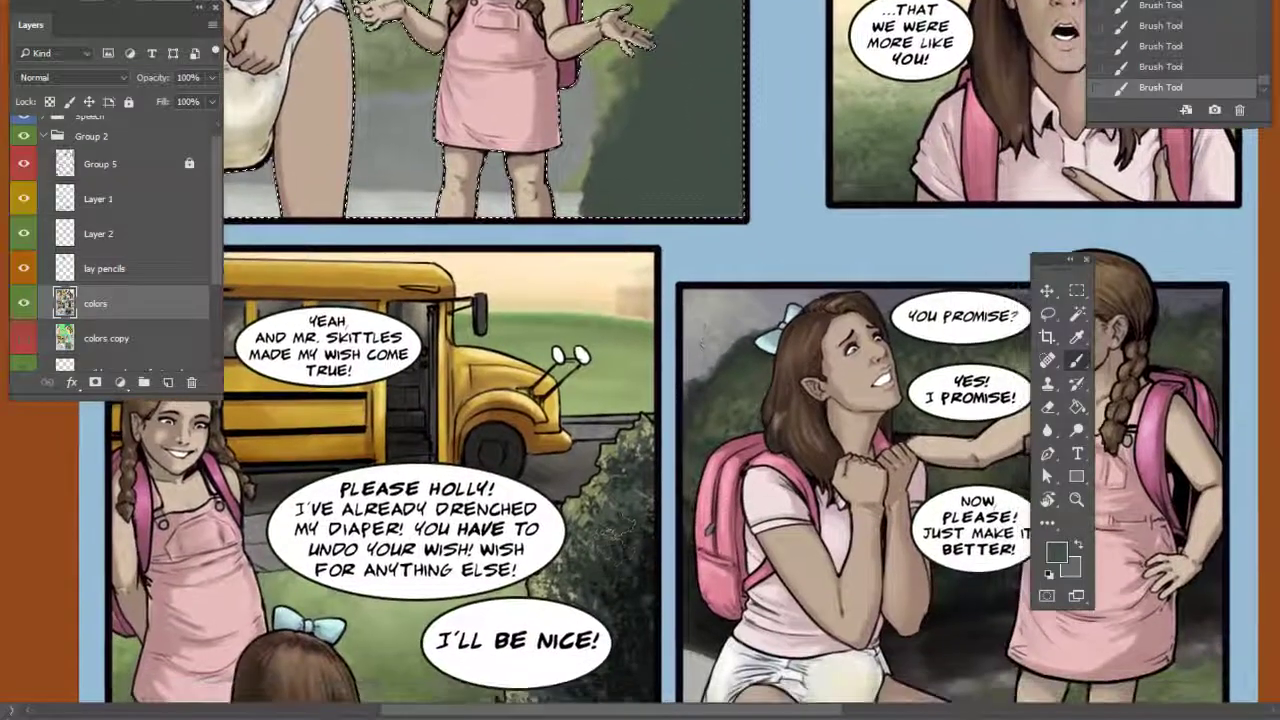
# Sample green and near-black shades from the bush in the school bus panel below and choose the 172 px leaf brush
pyautogui.keyDown('alt'); pyautogui.click(606, 472); pyautogui.keyUp('alt')
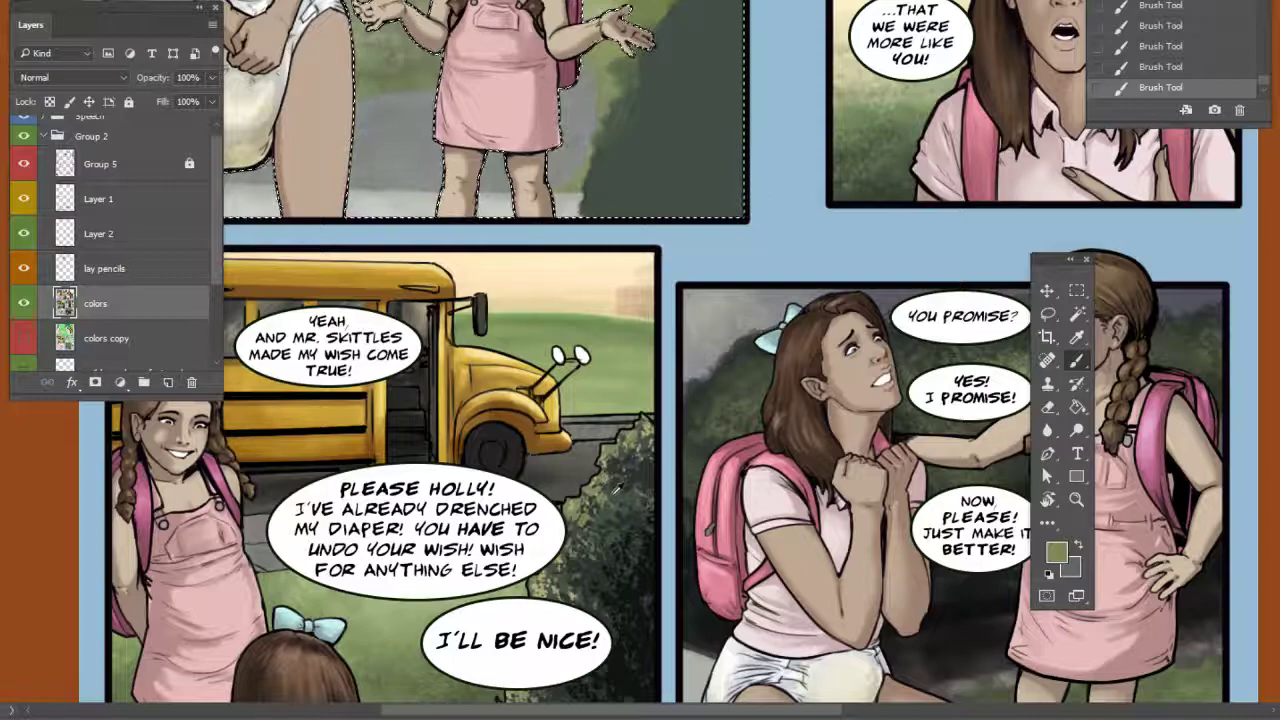
pyautogui.keyDown('alt'); pyautogui.click(628, 490); pyautogui.keyUp('alt')
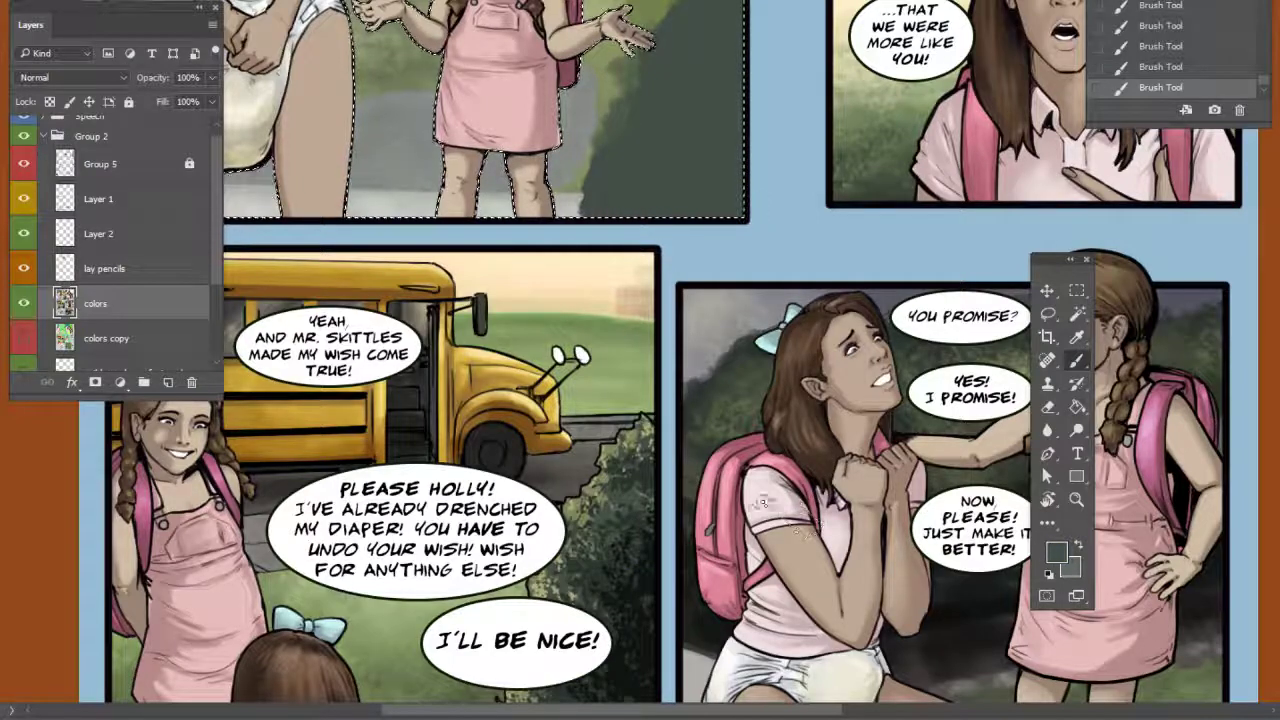
pyautogui.keyDown('alt'); pyautogui.click(656, 538); pyautogui.keyUp('alt')
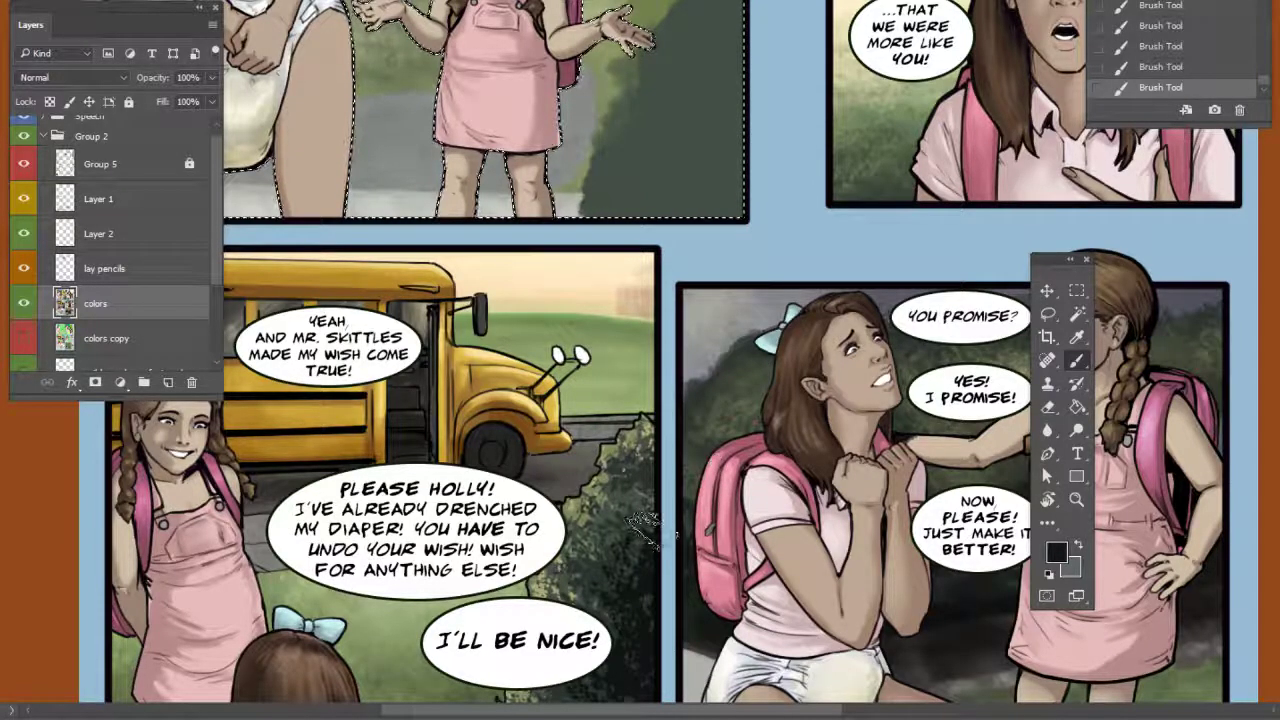
pyautogui.rightClick(648, 526)
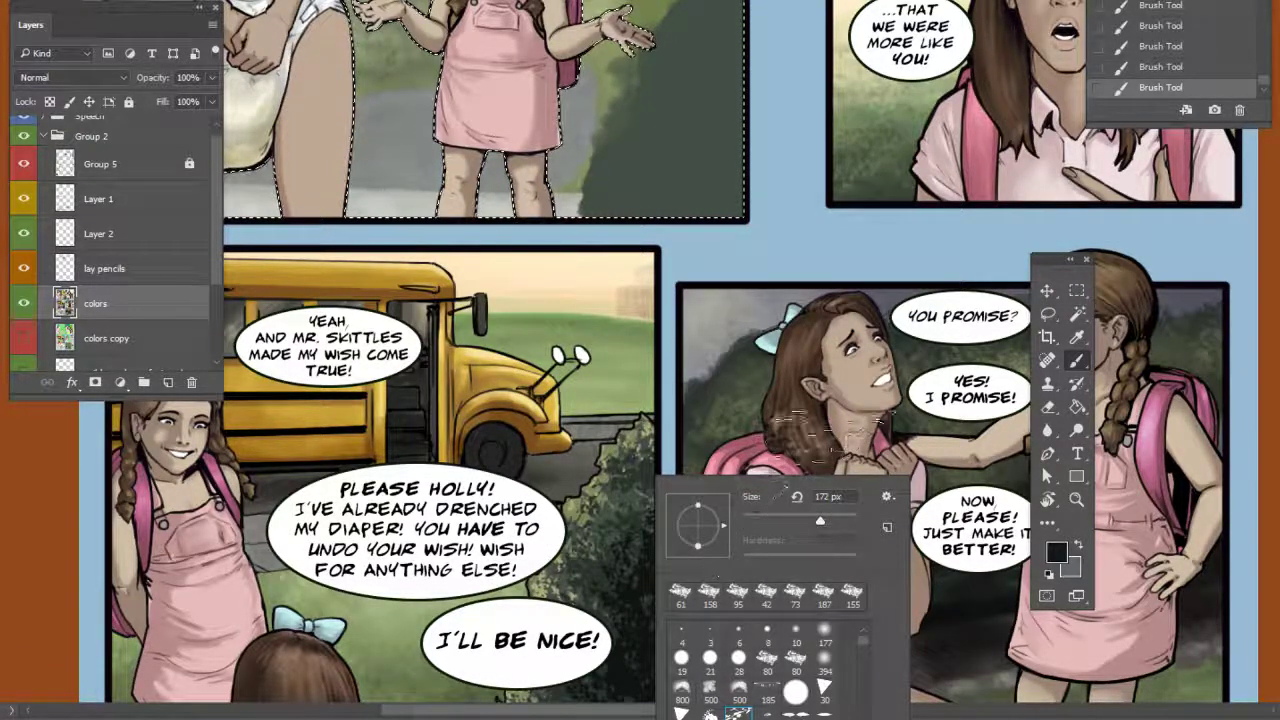
pyautogui.click(1078, 352)
pyautogui.moveTo(960, 342); pyautogui.dragTo(950, 478)
pyautogui.moveTo(742, 284); pyautogui.dragTo(724, 516)
pyautogui.moveTo(686, 412)
pyautogui.mouseDown()
pyautogui.moveTo(706, 414)
pyautogui.moveTo(687, 402)
pyautogui.mouseUp()
pyautogui.moveTo(804, 497); pyautogui.dragTo(772, 253)
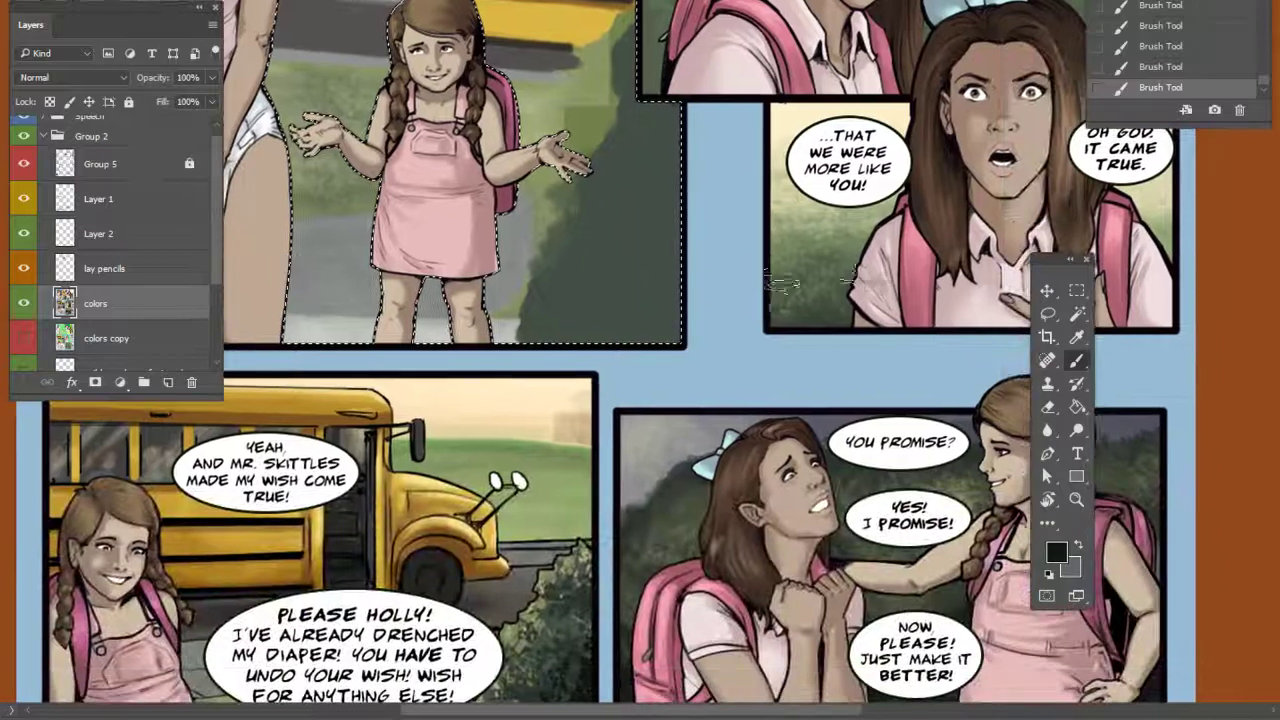
# Sample a dark gray from the reference bush and paint scattered leaf texture over the new bush
pyautogui.keyDown('alt'); pyautogui.click(566, 562); pyautogui.keyUp('alt')
pyautogui.moveTo(620, 260)
pyautogui.mouseDown()
pyautogui.moveTo(648, 368)
pyautogui.moveTo(632, 312)
pyautogui.moveTo(757, 146)
pyautogui.mouseUp()
pyautogui.moveTo(735, 103)
pyautogui.mouseDown()
pyautogui.moveTo(693, 105)
pyautogui.moveTo(683, 80)
pyautogui.moveTo(703, 65)
pyautogui.moveTo(728, 333)
pyautogui.moveTo(708, 198)
pyautogui.mouseUp()
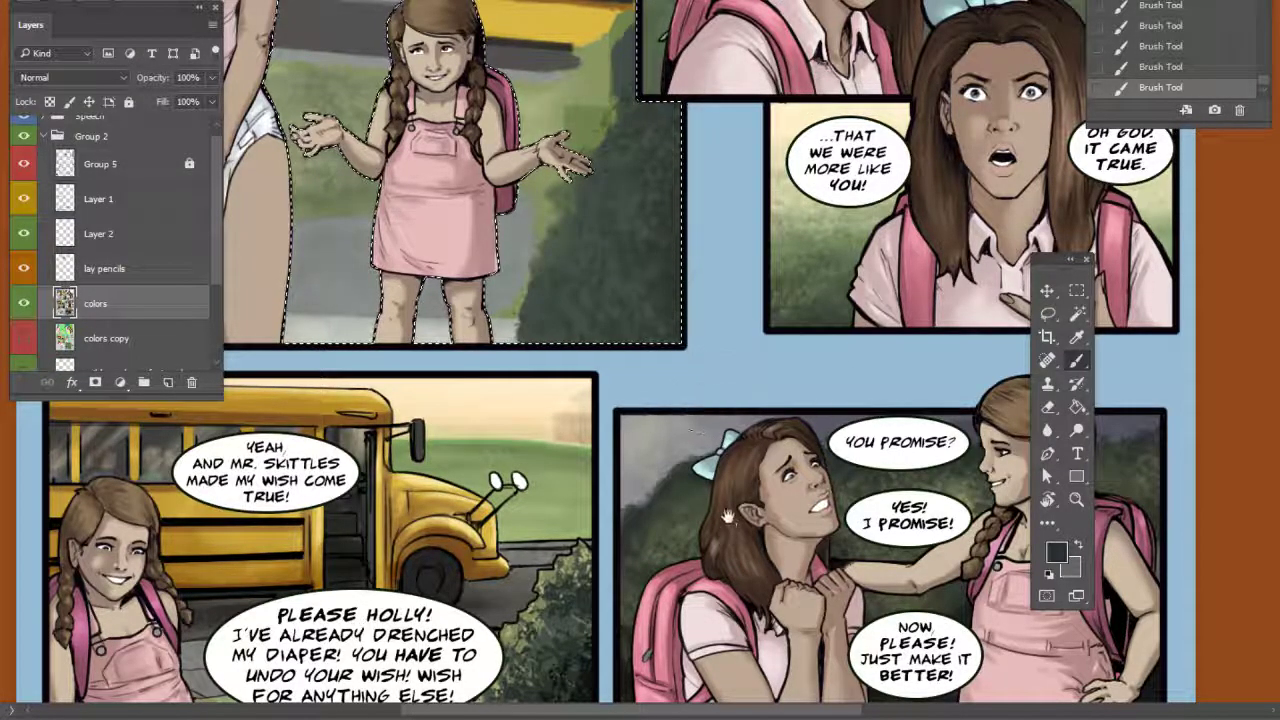
pyautogui.moveTo(732, 519); pyautogui.dragTo(738, 509)
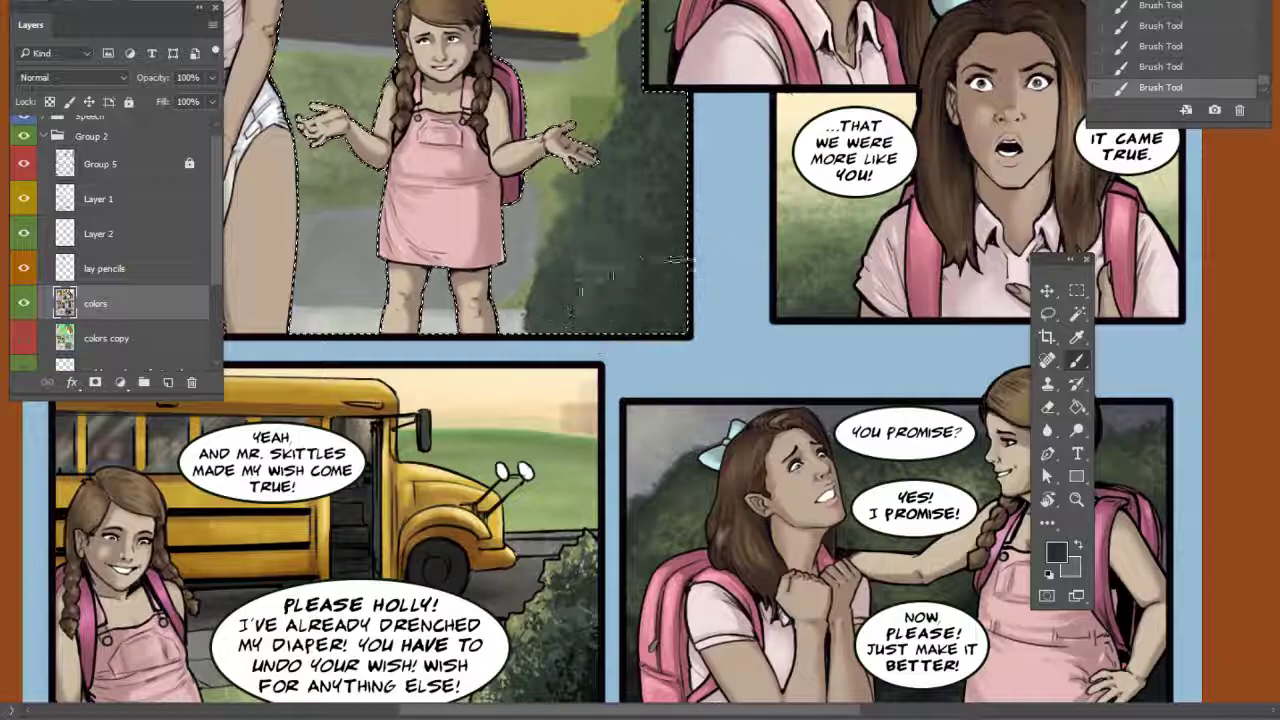
pyautogui.moveTo(800, 308)
pyautogui.mouseDown()
pyautogui.moveTo(843, 437)
pyautogui.moveTo(757, 386)
pyautogui.moveTo(731, 400)
pyautogui.moveTo(753, 485)
pyautogui.moveTo(810, 327)
pyautogui.moveTo(798, 309)
pyautogui.mouseUp()
# Set the leaf brush to 97 px, sample near-black from the reference bush and deepen the shadows in the new bush
pyautogui.rightClick(664, 336)
pyautogui.click(810, 381)
pyautogui.click(828, 286)
pyautogui.keyDown('alt'); pyautogui.click(583, 619); pyautogui.keyUp('alt')
pyautogui.moveTo(706, 334); pyautogui.dragTo(685, 481)
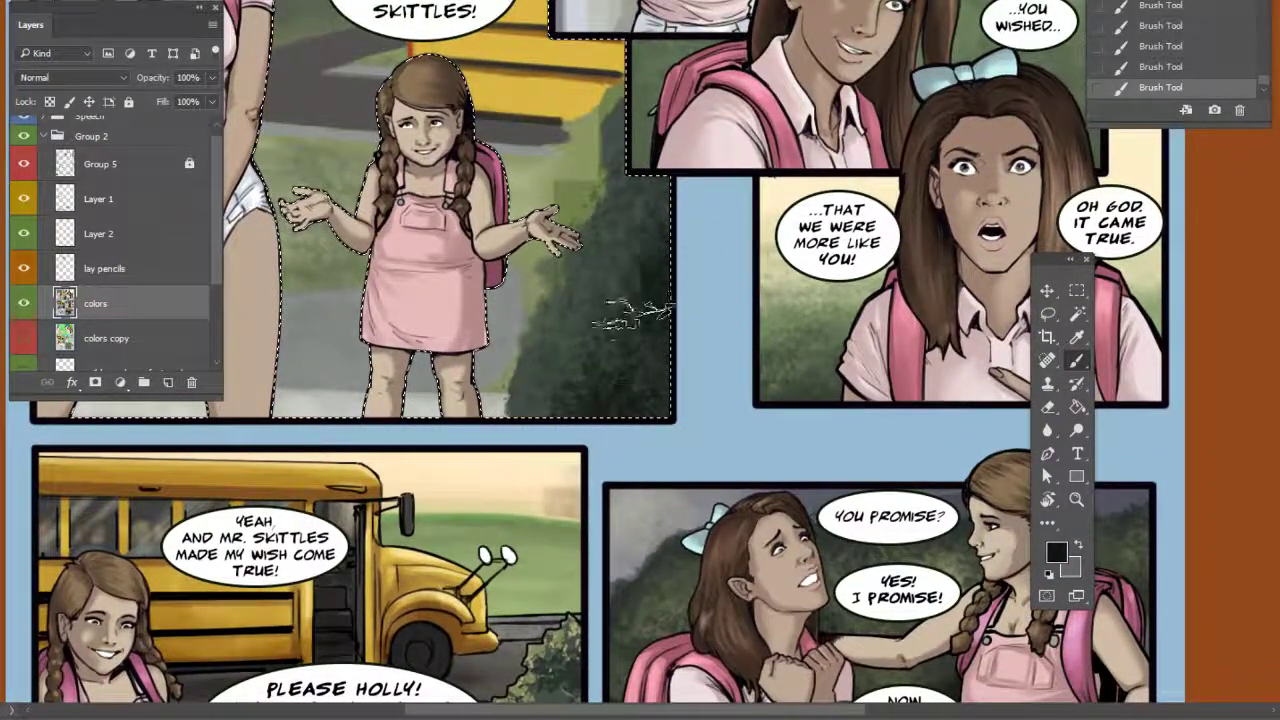
pyautogui.scroll(3, 630, 388)
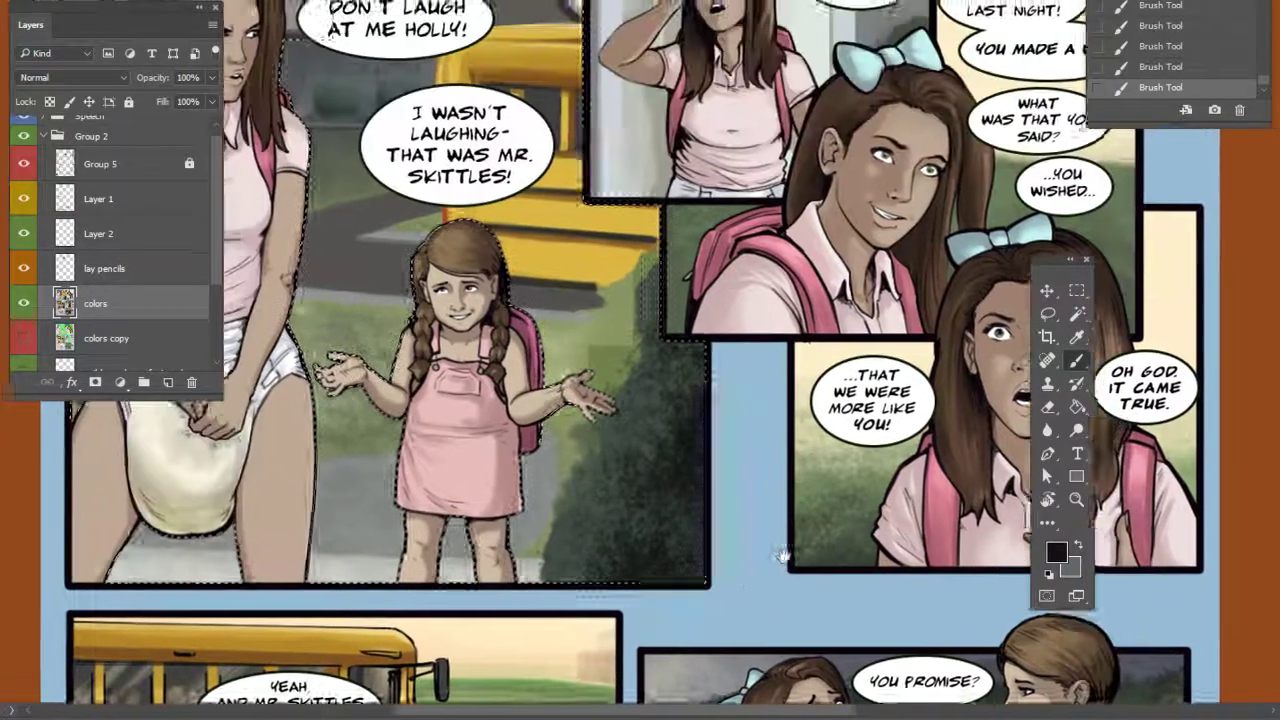
# Switch to the 80 px textured brush preset, use it at 55 and 202 px, and soften the bush with sampled dark green
pyautogui.rightClick(688, 390)
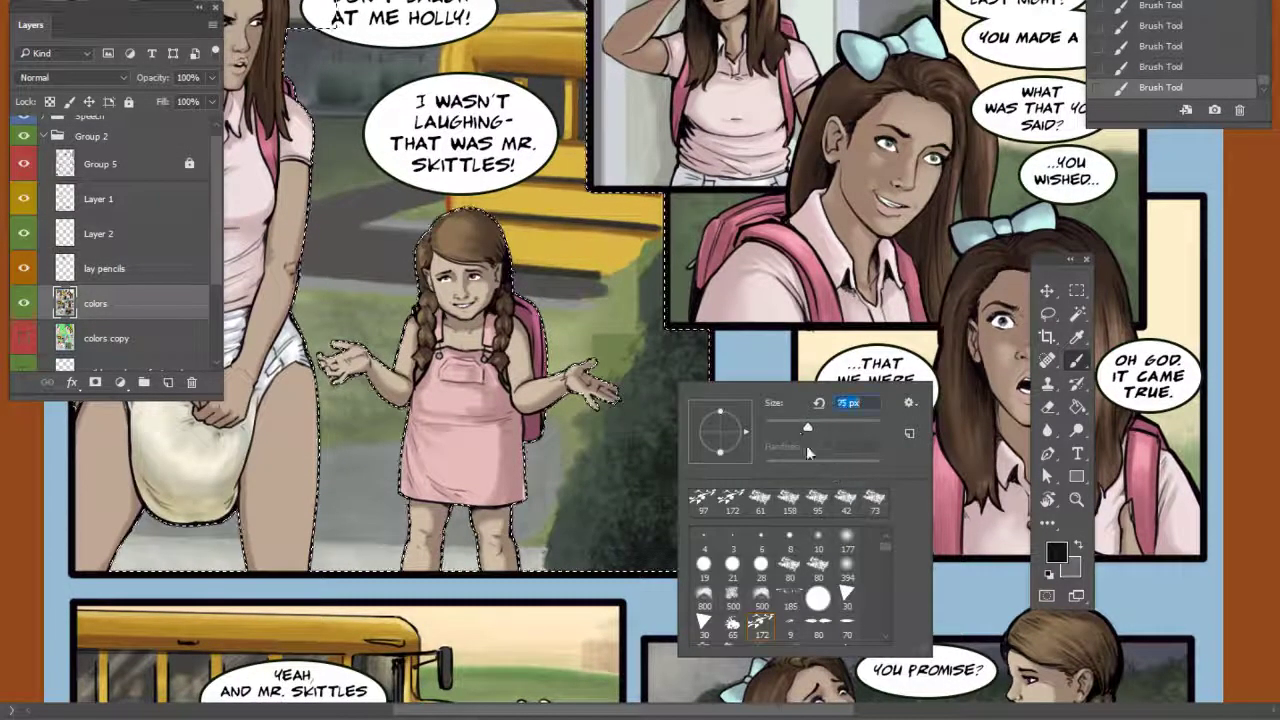
pyautogui.click(822, 569)
pyautogui.moveTo(807, 427); pyautogui.dragTo(796, 427)
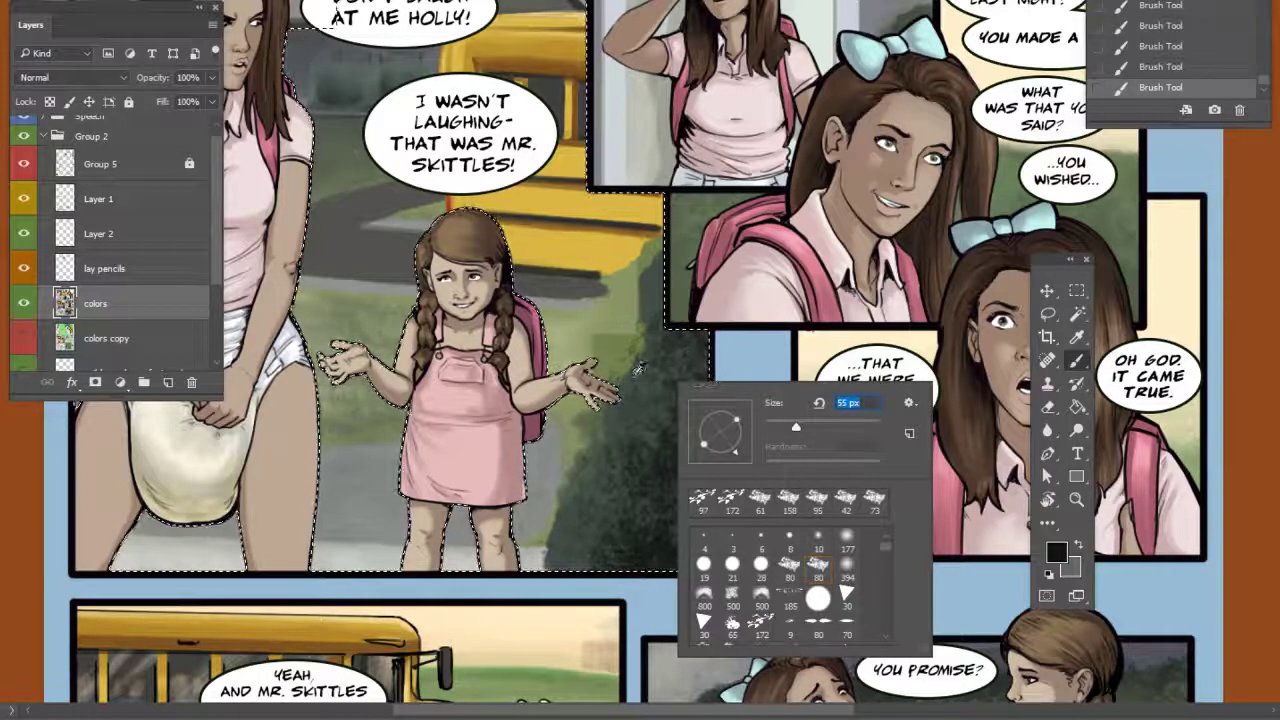
pyautogui.keyDown('alt'); pyautogui.click(635, 375); pyautogui.keyUp('alt')
pyautogui.rightClick(652, 325)
pyautogui.click(829, 383)
pyautogui.press('Return')
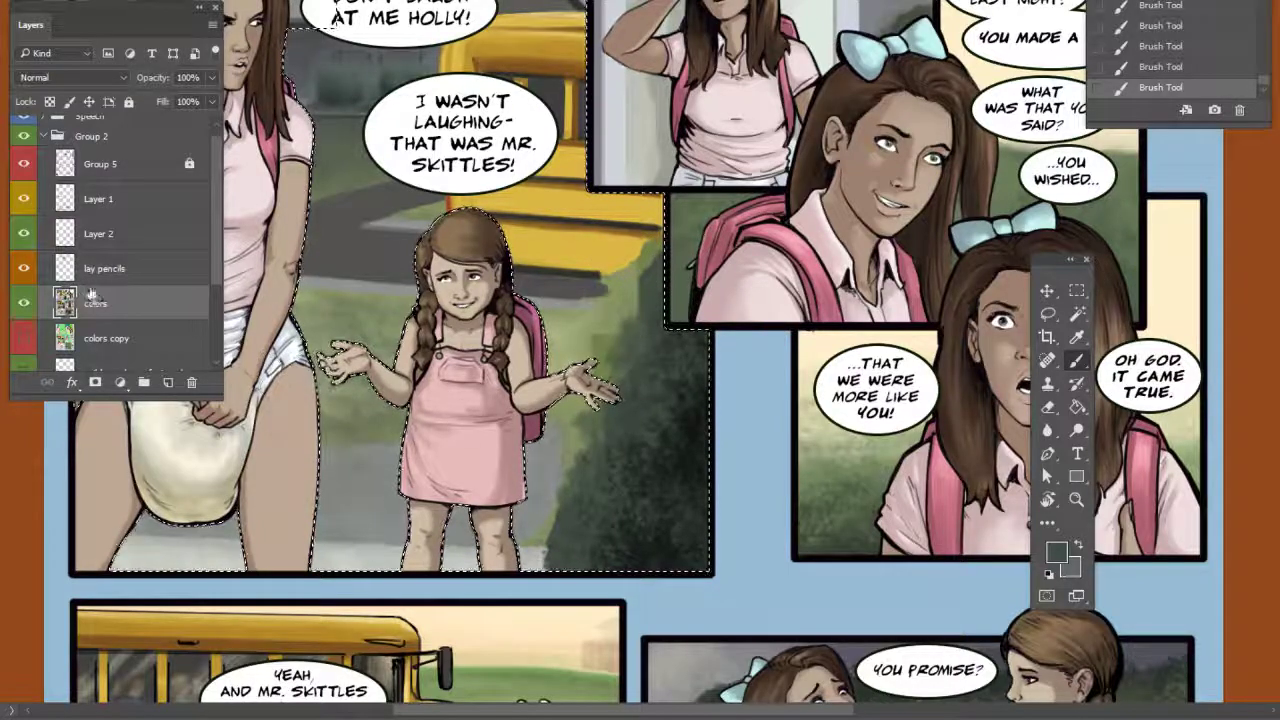
# Create a new layer above the colors layer and dab green foliage texture along the bush's upper part
pyautogui.click(168, 382)
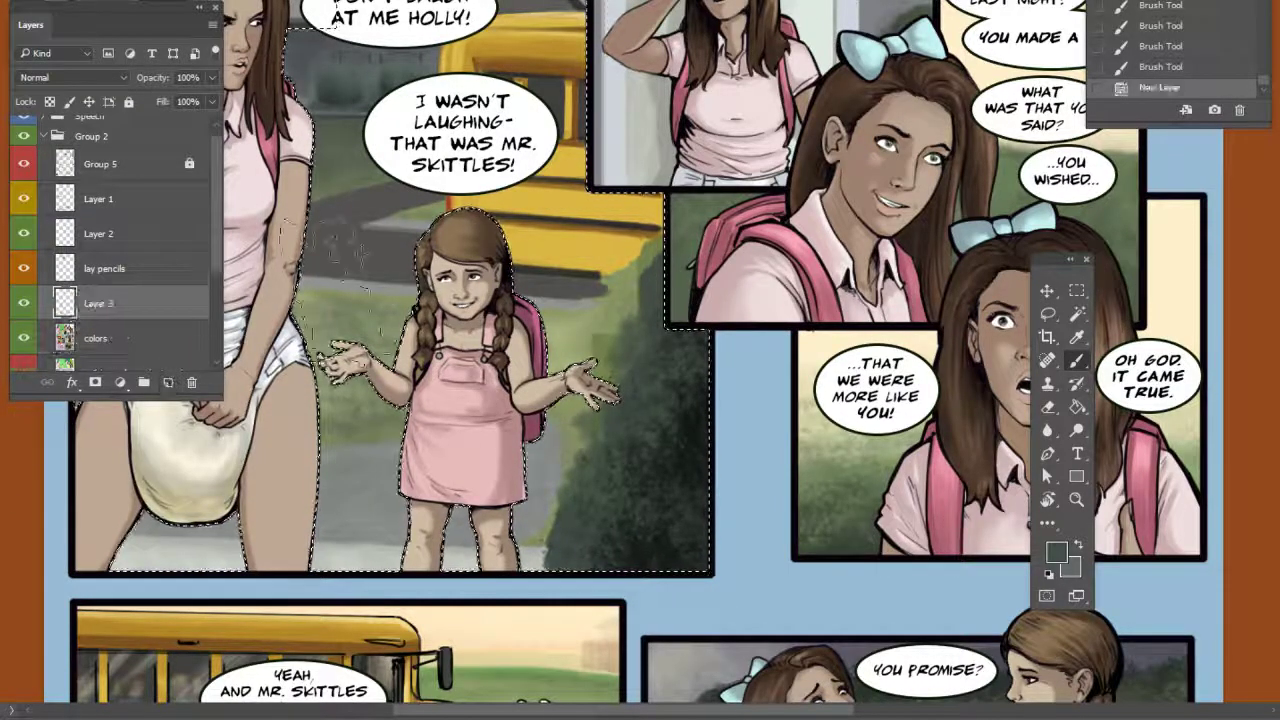
pyautogui.click(688, 328)
pyautogui.click(686, 320)
pyautogui.click(684, 312)
pyautogui.click(690, 306)
pyautogui.click(692, 298)
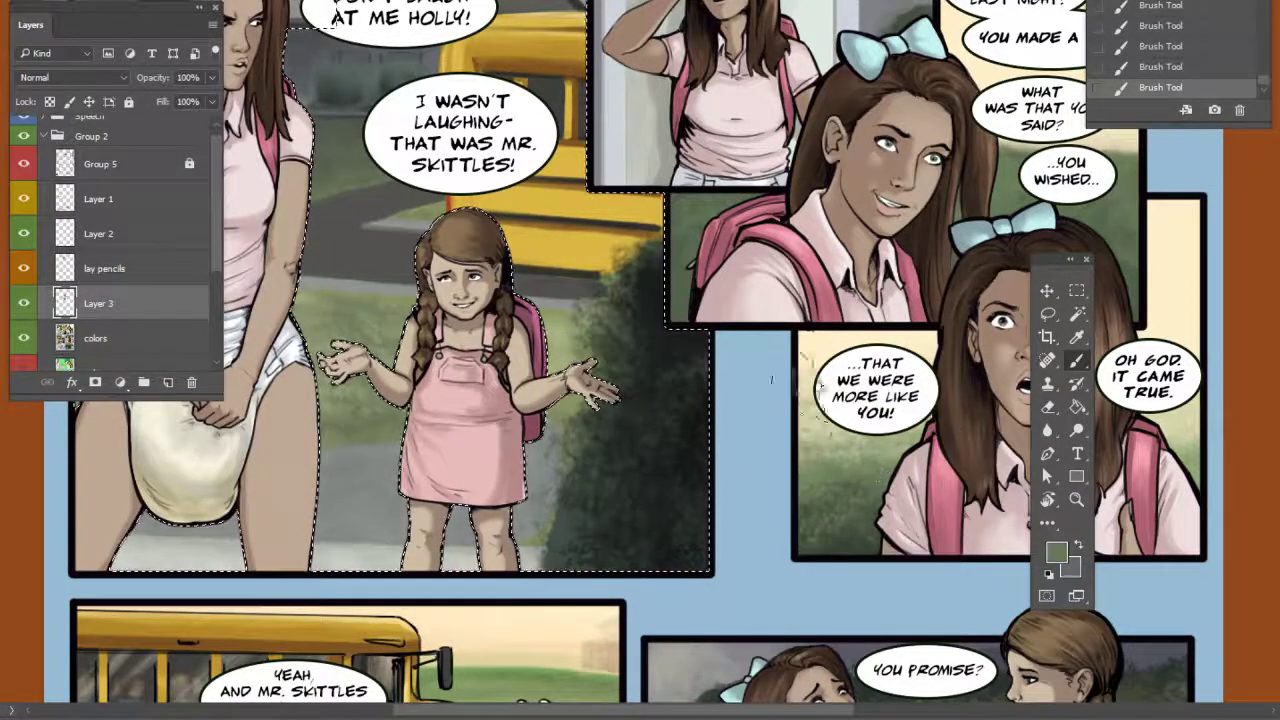
# Texture the foliage at 168 px, then sample pale green from the neighboring panel and dab 64 px highlights on the bush's upper edge
pyautogui.rightClick(712, 385)
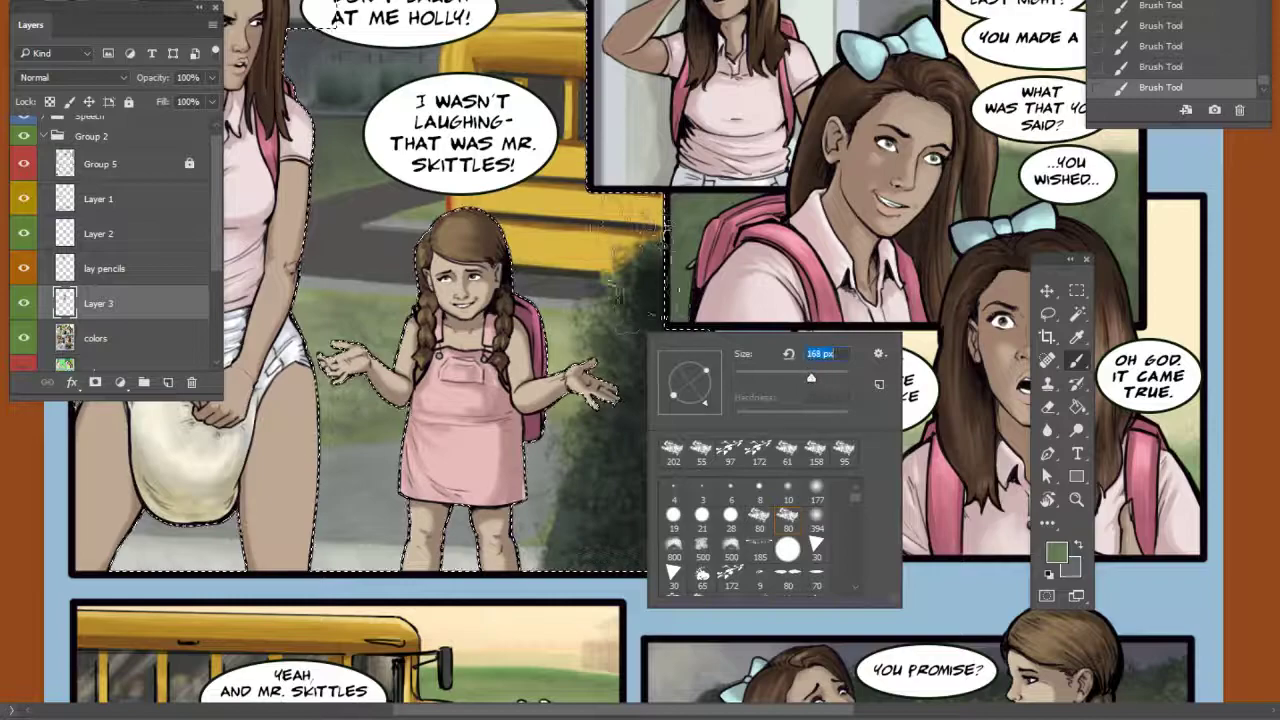
pyautogui.press('Return')
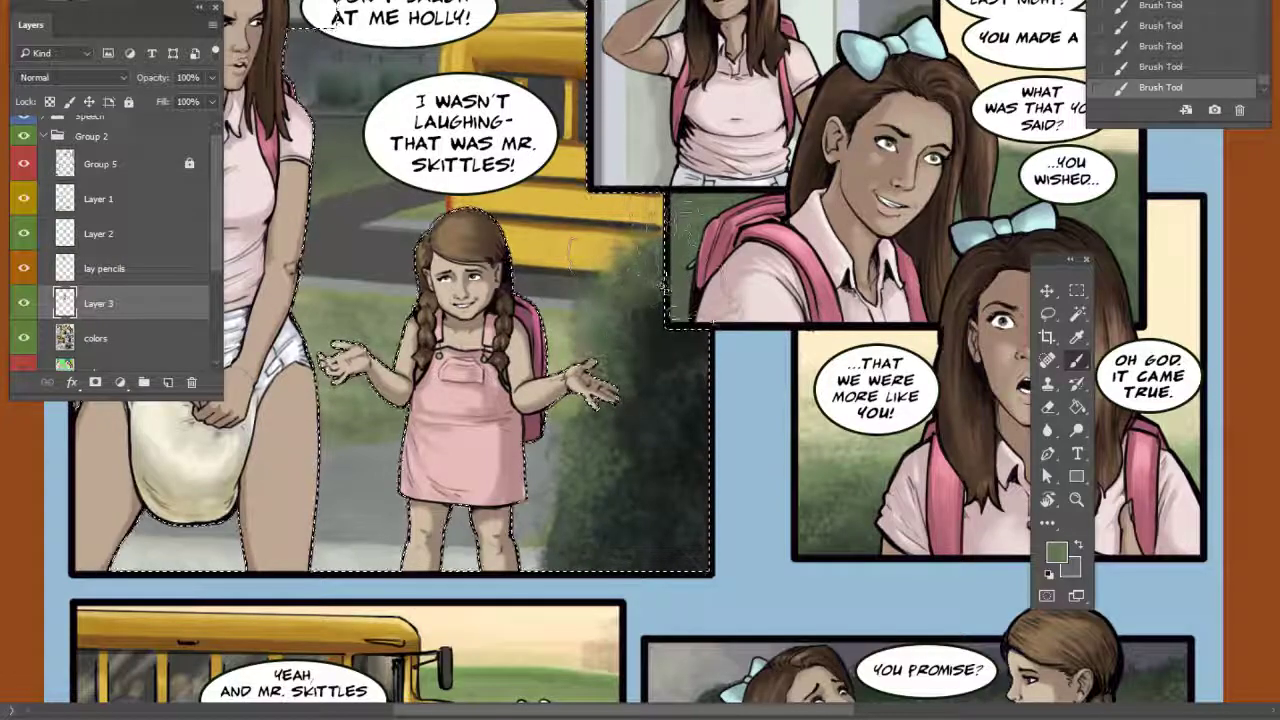
pyautogui.keyDown('alt'); pyautogui.click(842, 440); pyautogui.keyUp('alt')
pyautogui.rightClick(667, 254)
pyautogui.click(789, 294)
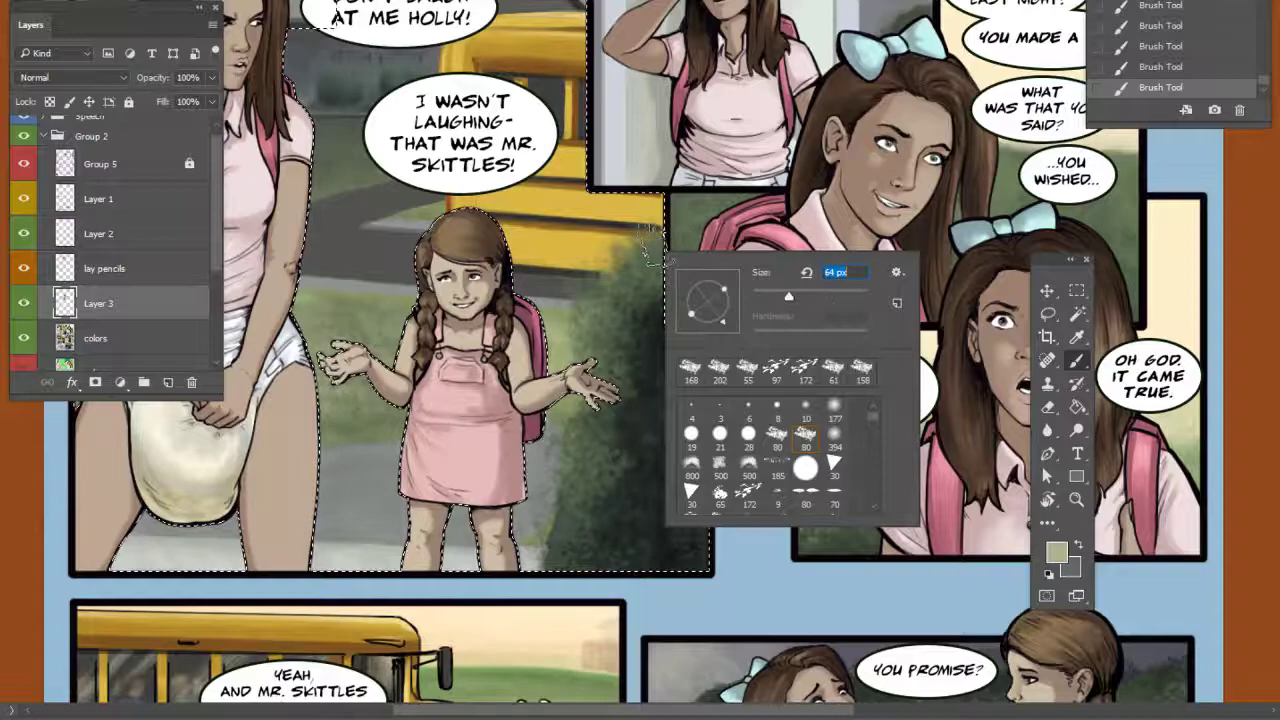
pyautogui.press('Return')
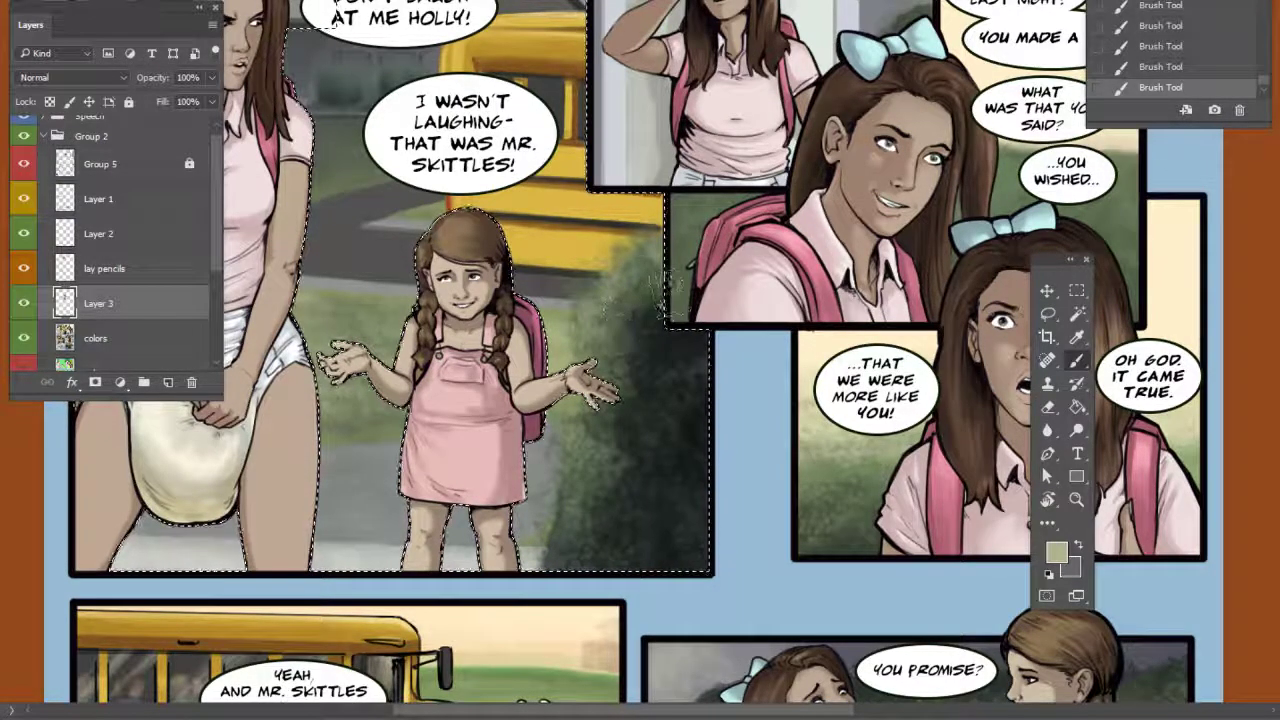
# Switch to the leaf brush preset, resize it to 81 px and scatter pale green leaves across the bush
pyautogui.rightClick(690, 315)
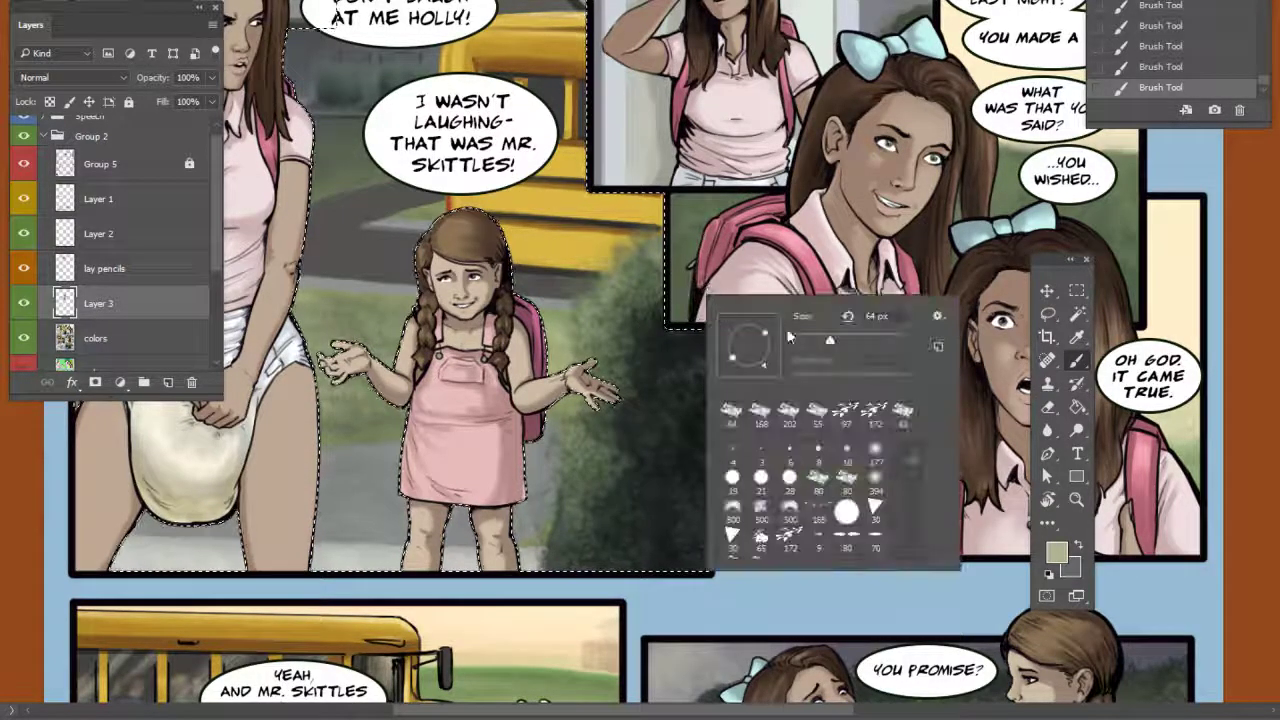
pyautogui.click(790, 540)
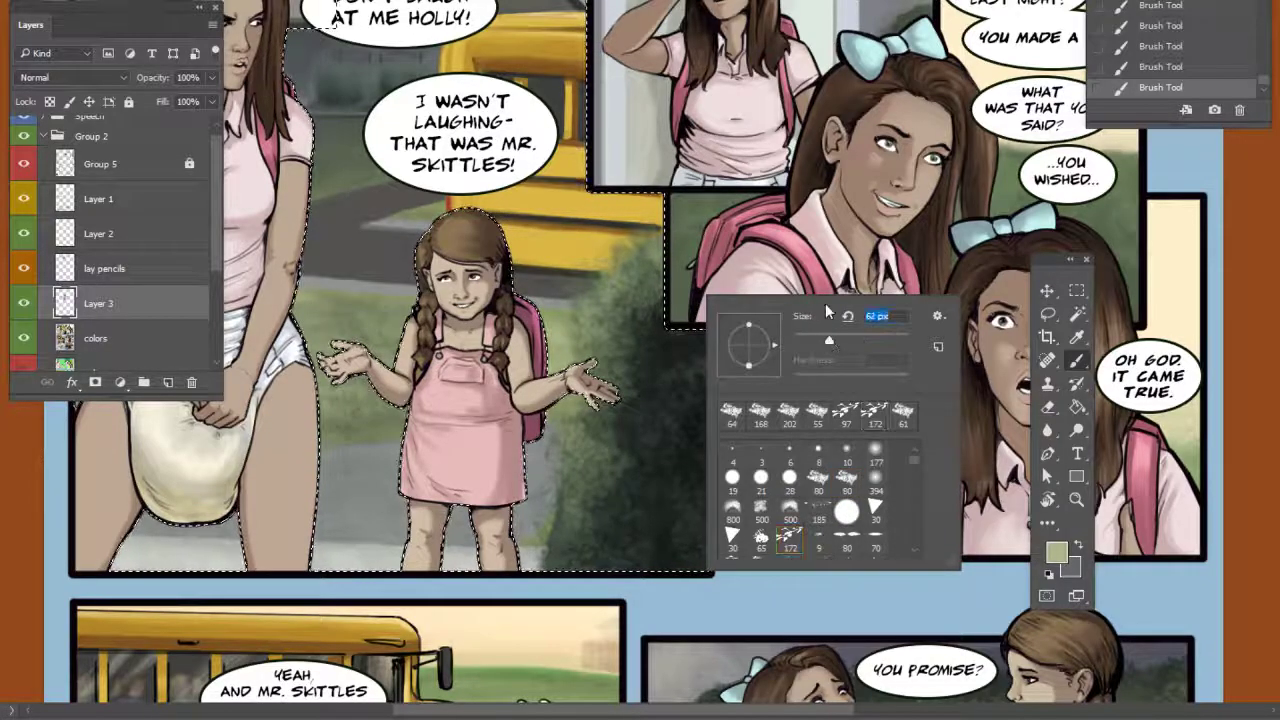
pyautogui.press('Return')
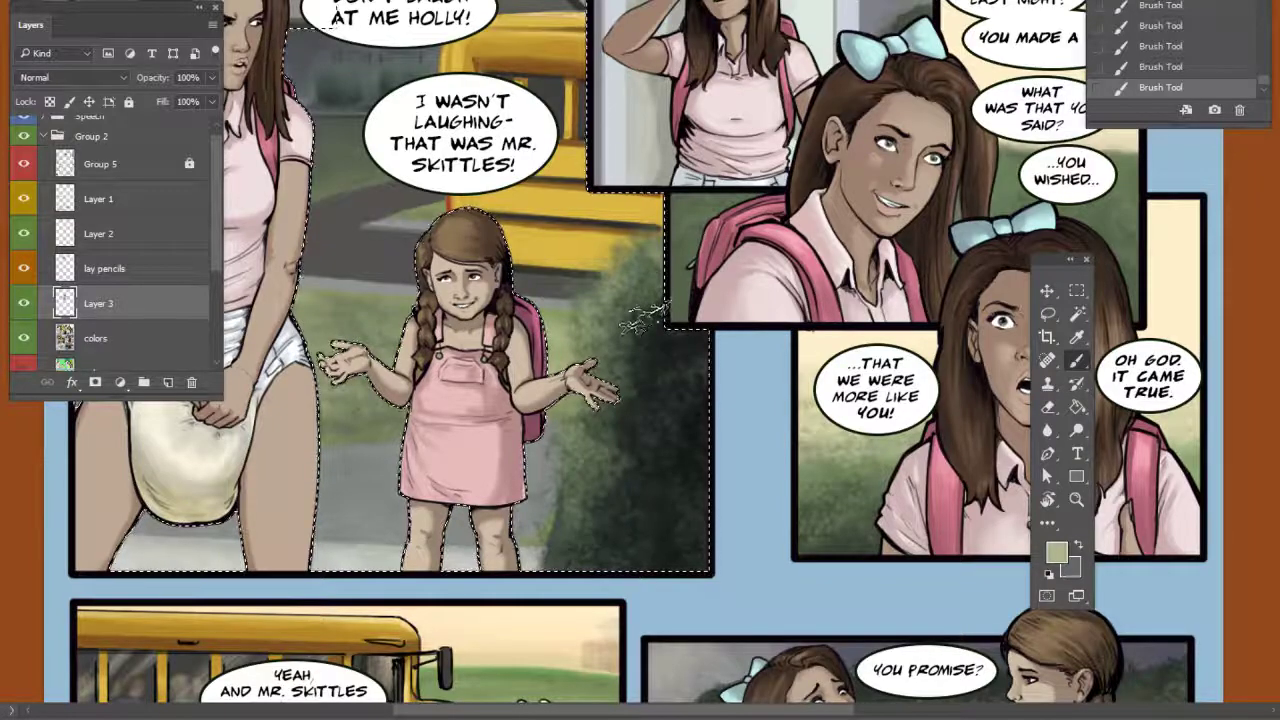
pyautogui.rightClick(648, 318)
pyautogui.press('Return')
pyautogui.press('[')
pyautogui.press('[')
pyautogui.press('[')
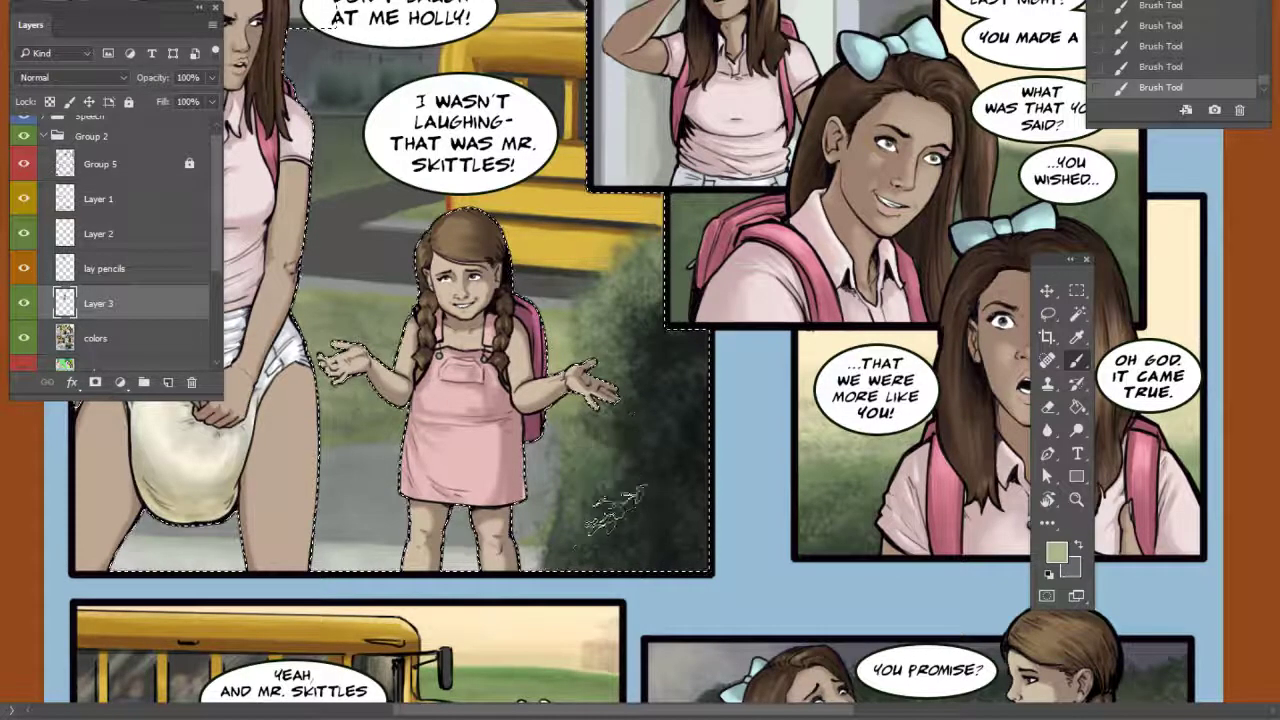
# Sample near-black, add dark leaf strokes to the bush's lower part and darken its base with the textured brush at 53 px
pyautogui.keyDown('alt'); pyautogui.click(674, 377); pyautogui.keyUp('alt')
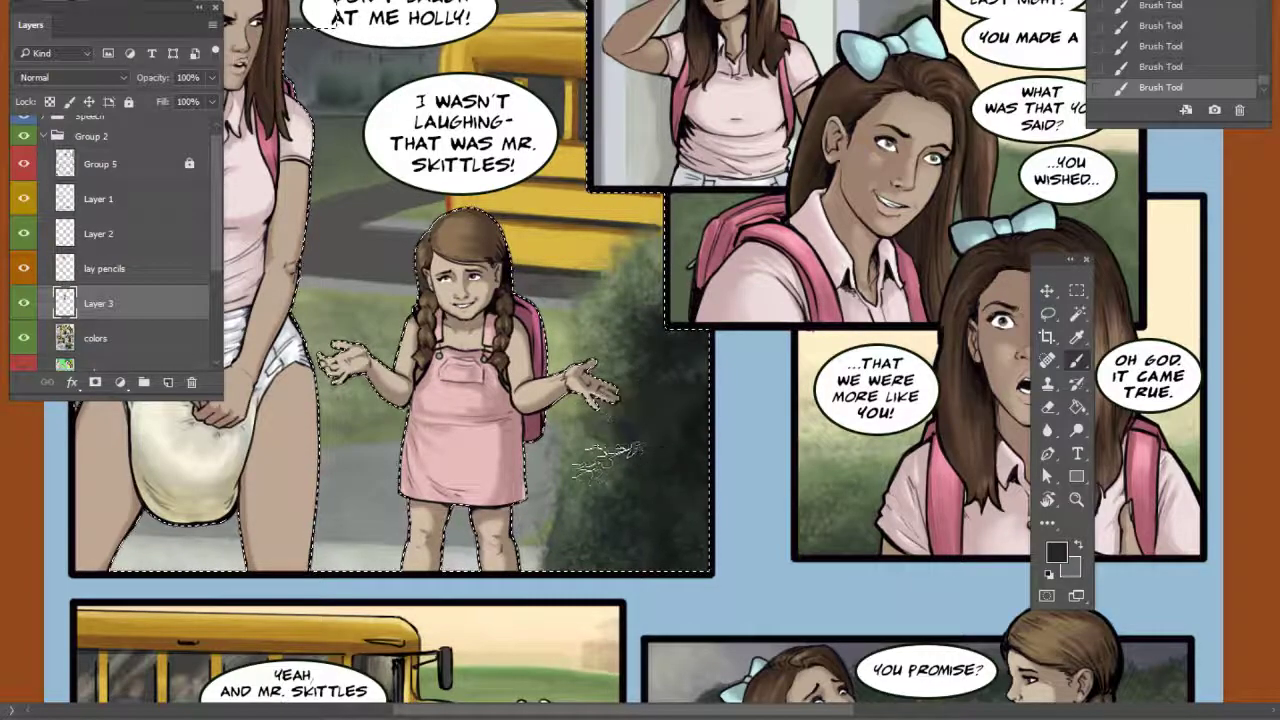
pyautogui.moveTo(606, 510); pyautogui.dragTo(594, 535)
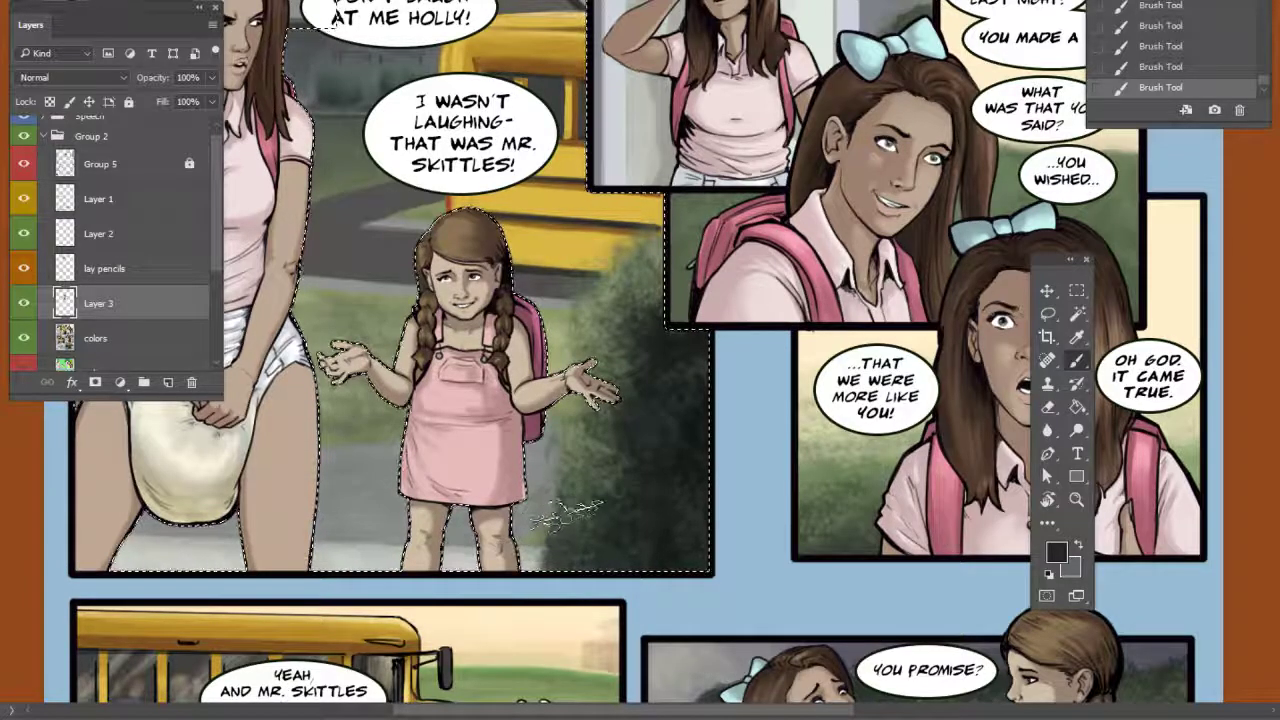
pyautogui.rightClick(625, 510)
pyautogui.moveTo(754, 521); pyautogui.dragTo(749, 521)
pyautogui.click(766, 437)
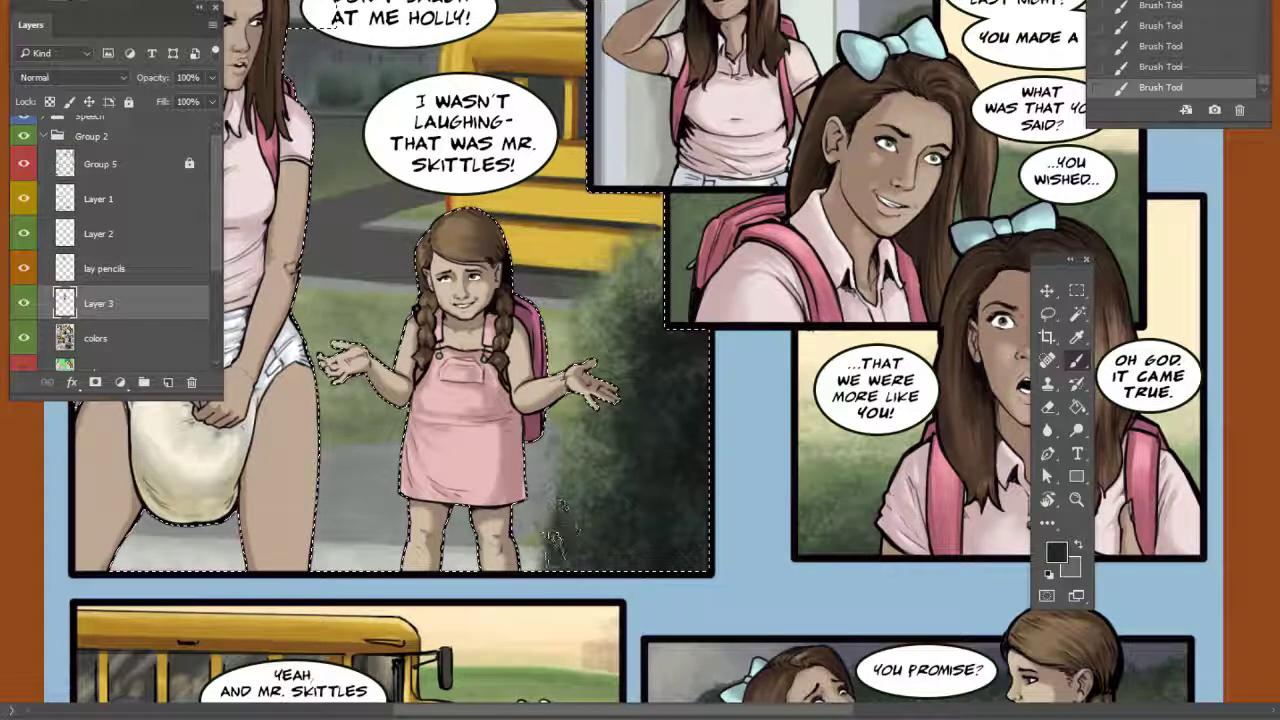
# Dab sampled olive green at the bush's base, then paint near-black leaves in its middle with the leaf brush at 75 px
pyautogui.keyDown('alt'); pyautogui.click(590, 481); pyautogui.keyUp('alt')
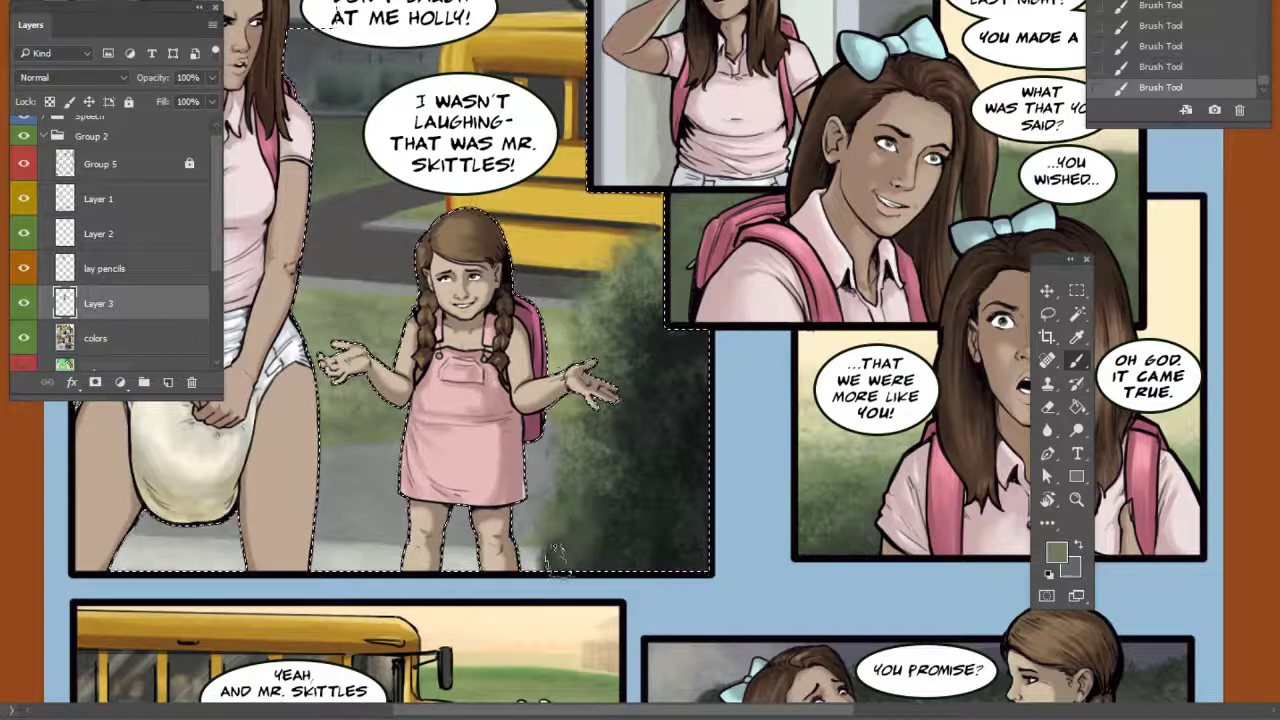
pyautogui.rightClick(664, 466)
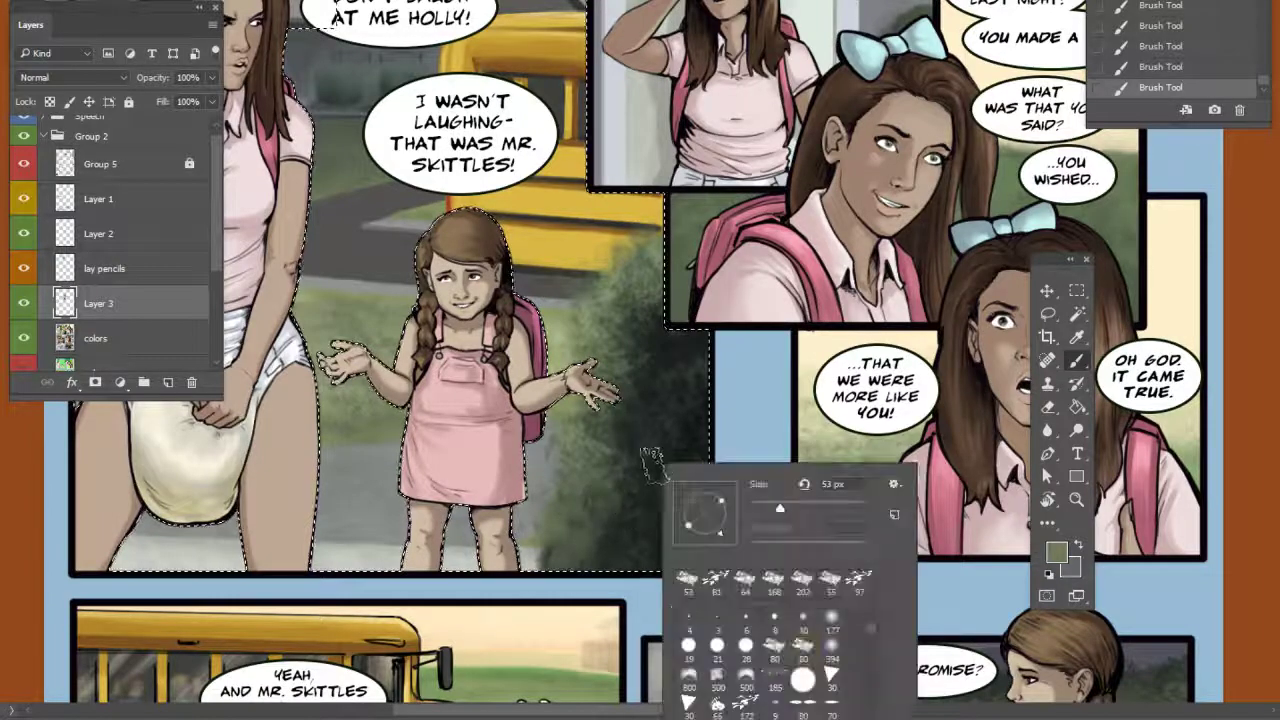
pyautogui.click(746, 702)
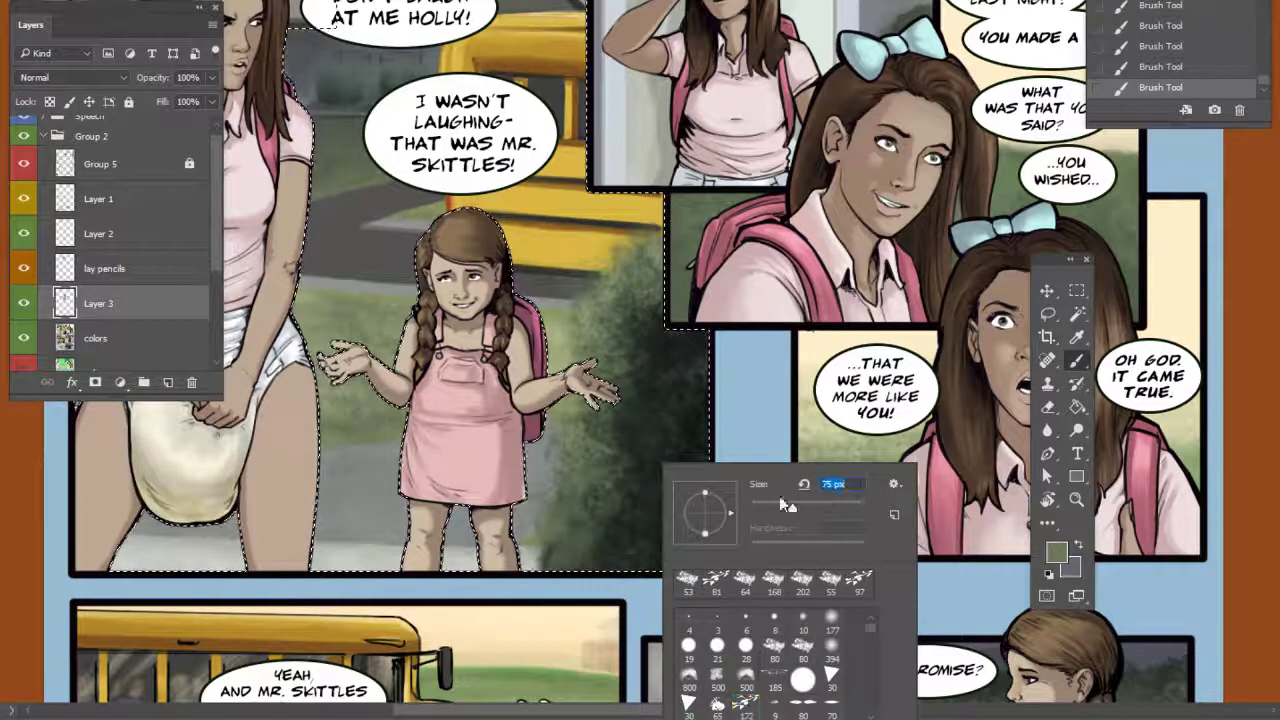
pyautogui.press('Return')
pyautogui.press('d')
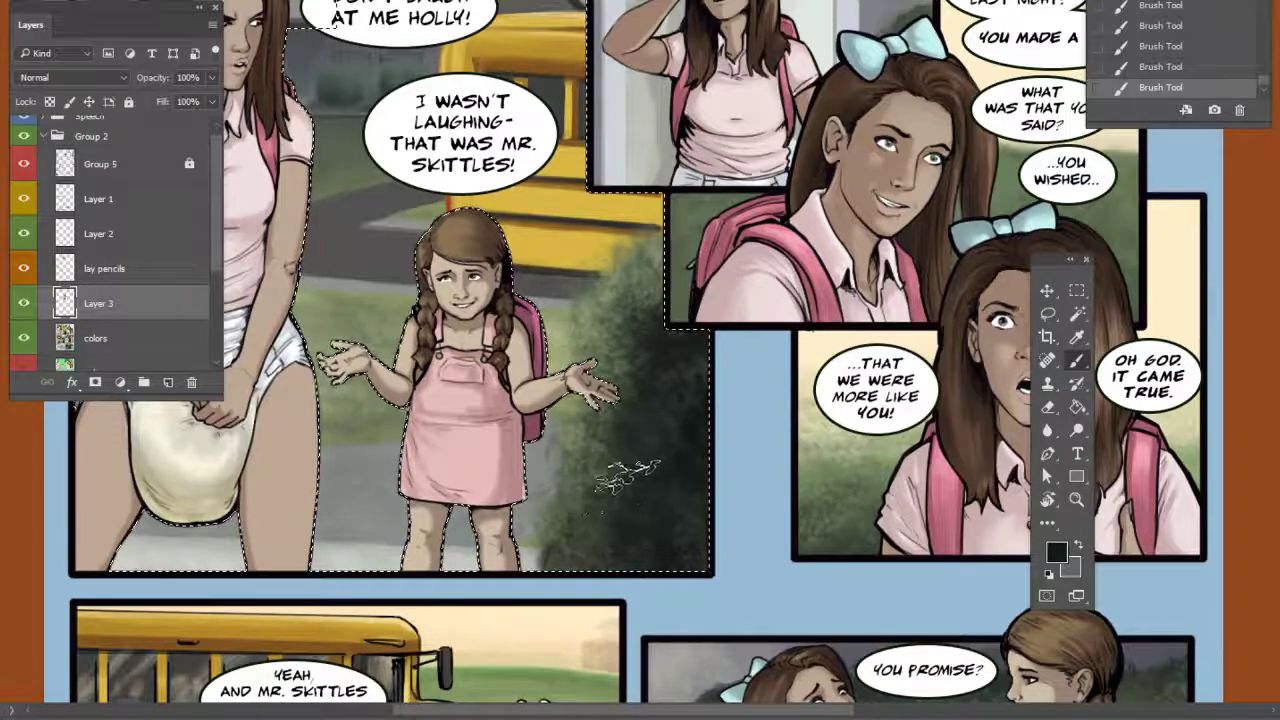
pyautogui.moveTo(630, 454); pyautogui.dragTo(654, 442)
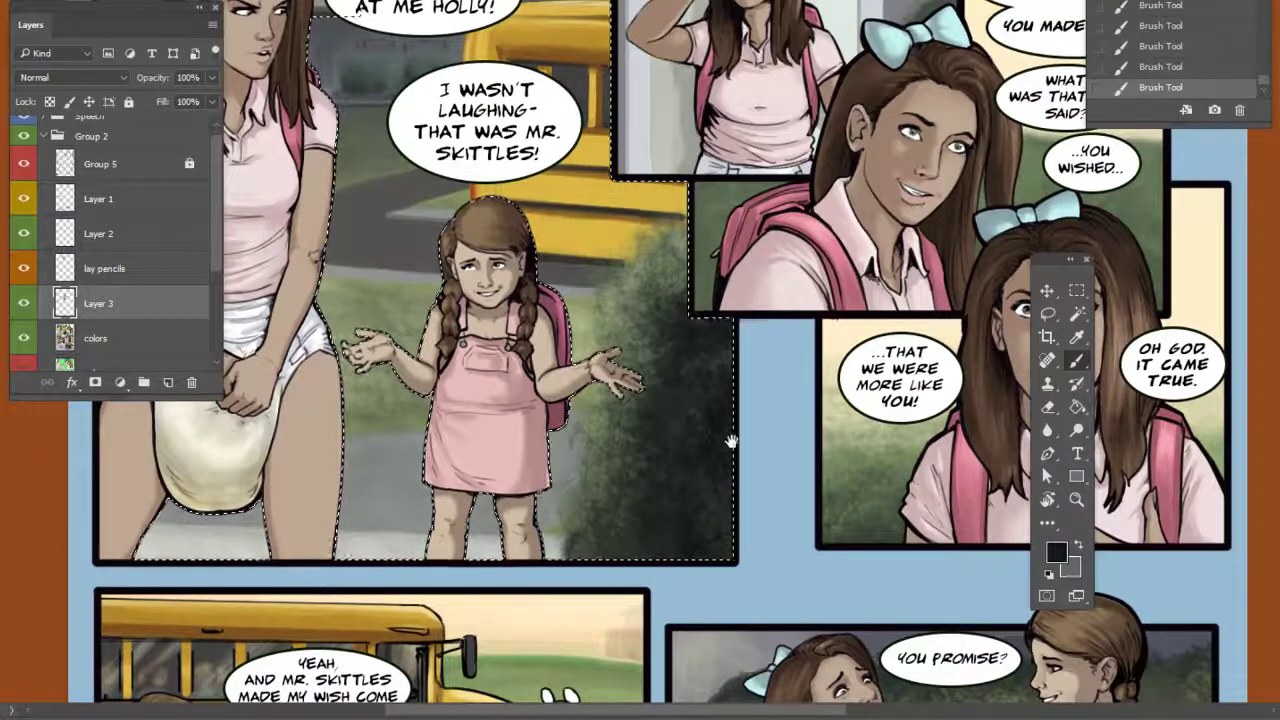
# Hide Layer 3 to expose the paint beneath the bush, and make the colors layer active
pyautogui.scroll(2, 700, 420)
pyautogui.hscroll(-3, 722, 445)
pyautogui.rightClick(712, 470)
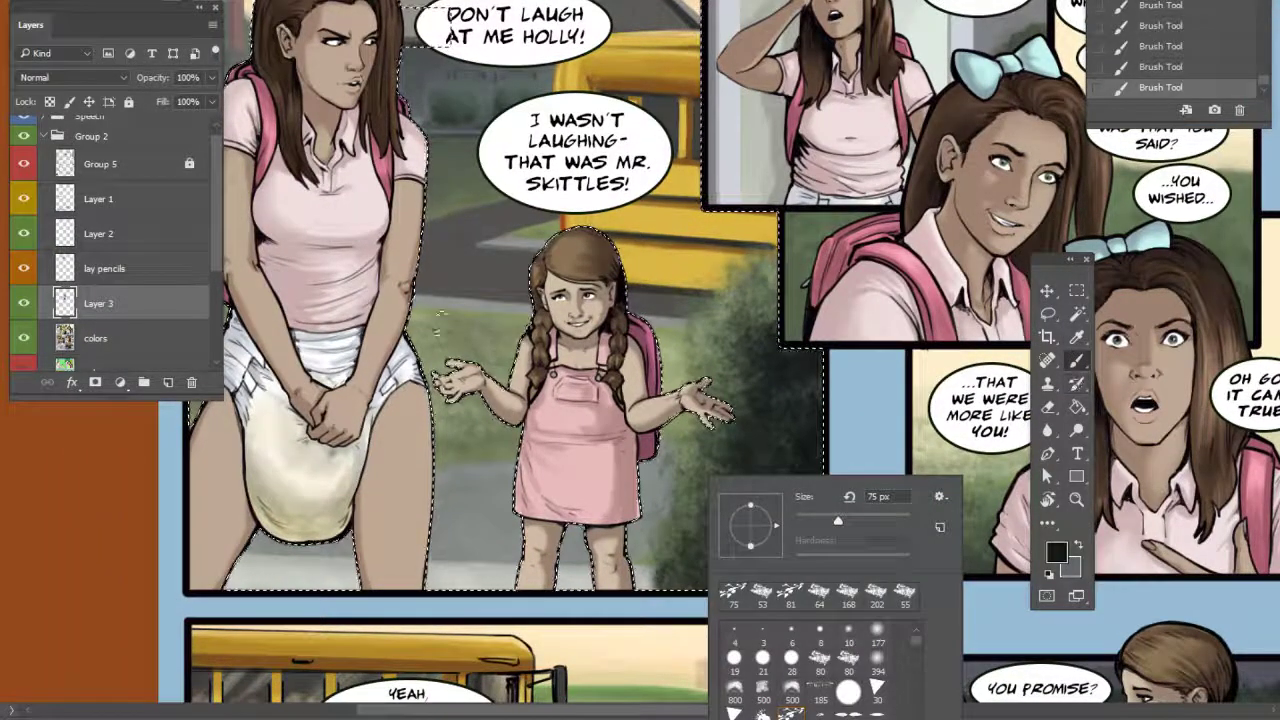
pyautogui.click(27, 306)
pyautogui.click(29, 308)
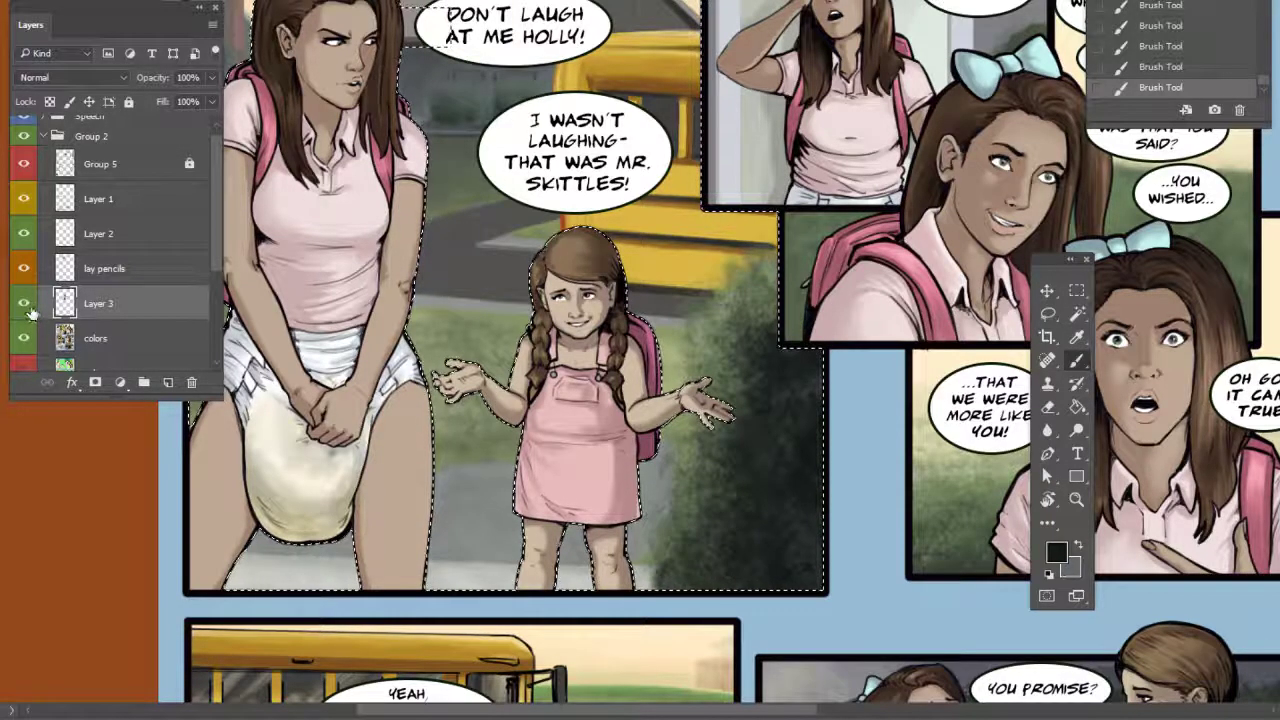
pyautogui.click(25, 306)
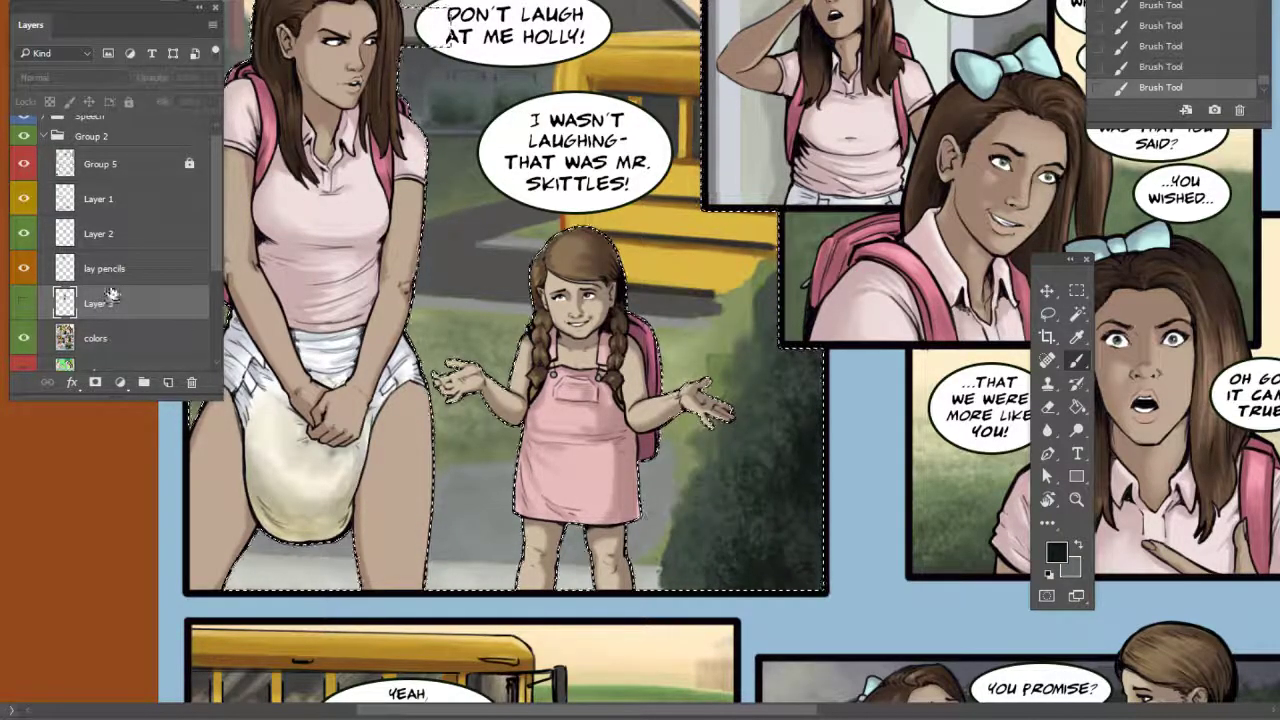
pyautogui.click(112, 338)
# Sample the walkway gray and touch up the ground at the bush's lower edge with a textured brush at 7 px
pyautogui.rightClick(857, 543)
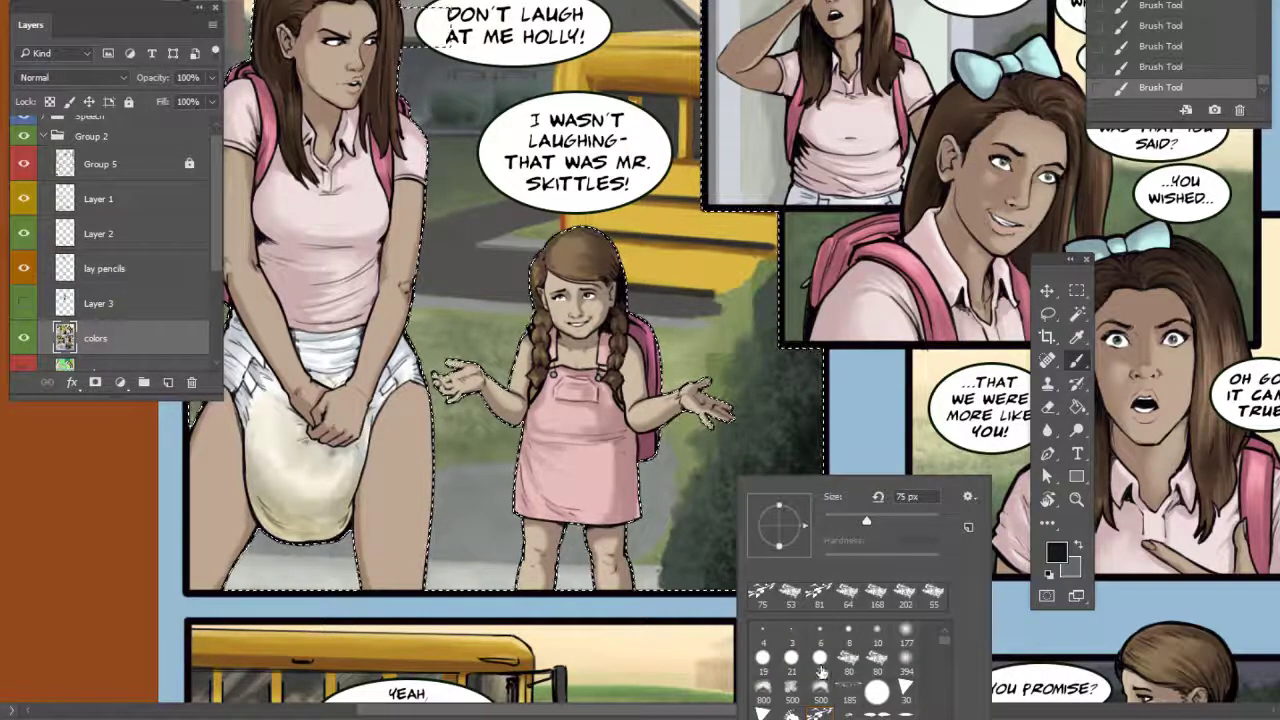
pyautogui.click(876, 660)
pyautogui.click(838, 522)
pyautogui.keyDown('alt'); pyautogui.click(645, 532); pyautogui.keyUp('alt')
pyautogui.rightClick(643, 556)
pyautogui.click(746, 523)
pyautogui.click(638, 558)
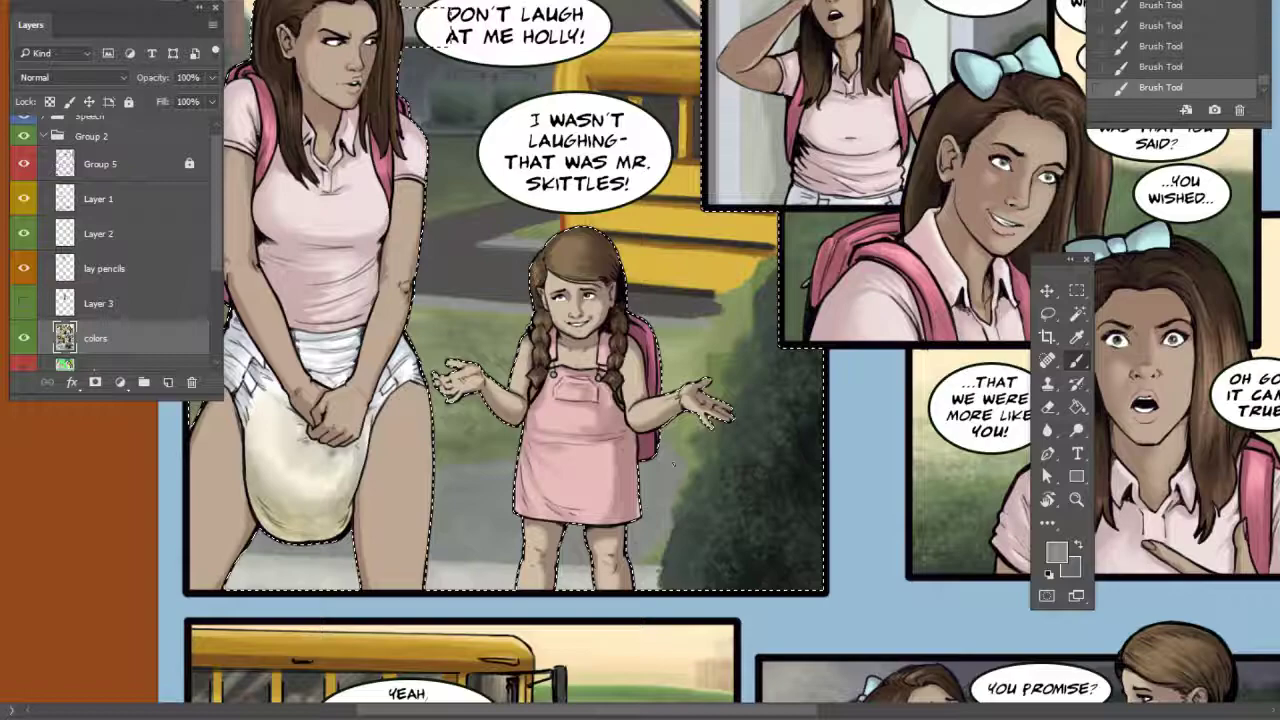
# Show Layer 3 again, hide the lay pencils layer and clear the background selection
pyautogui.moveTo(761, 381); pyautogui.dragTo(708, 360)
pyautogui.click(24, 268)
pyautogui.moveTo(30, 278); pyautogui.dragTo(160, 255)
pyautogui.moveTo(762, 455)
pyautogui.mouseDown()
pyautogui.moveTo(734, 471)
pyautogui.moveTo(751, 462)
pyautogui.mouseUp()
pyautogui.moveTo(873, 441)
pyautogui.mouseDown()
pyautogui.moveTo(860, 446)
pyautogui.moveTo(903, 475)
pyautogui.moveTo(871, 529)
pyautogui.mouseUp()
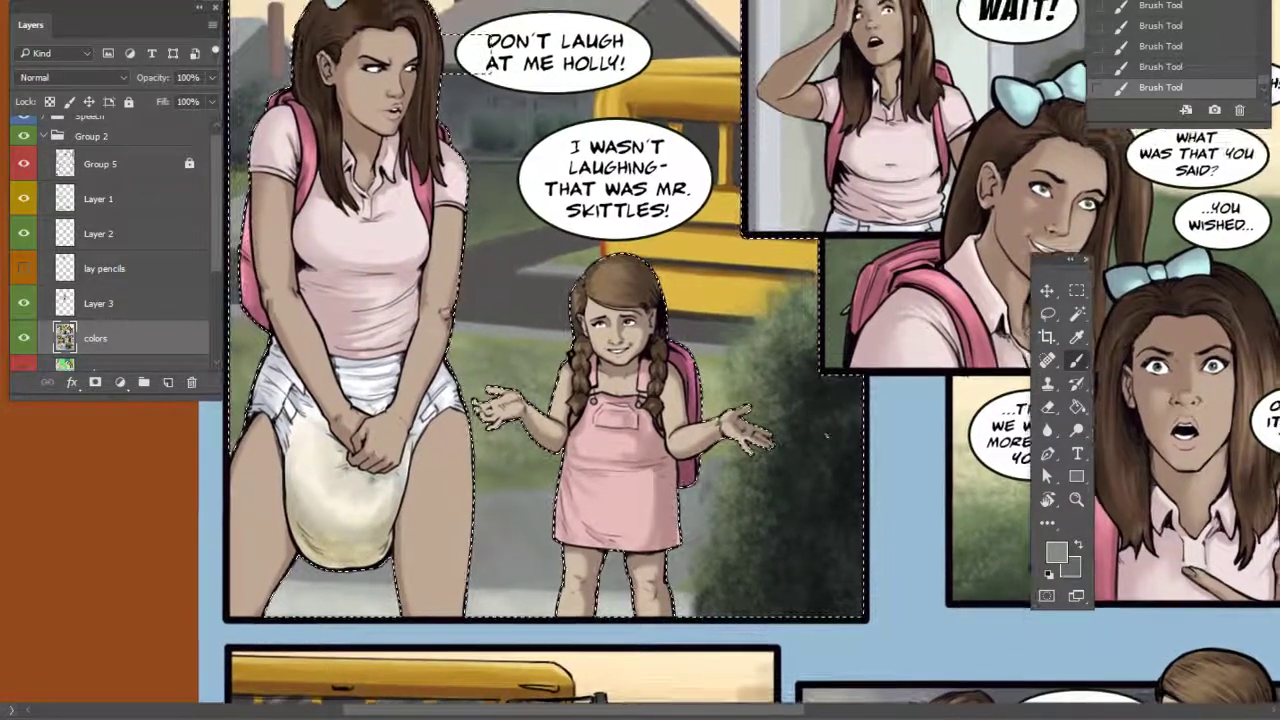
pyautogui.press('l')
pyautogui.hotkey('ctrl', 'd')
pyautogui.moveTo(922, 398); pyautogui.dragTo(943, 444)
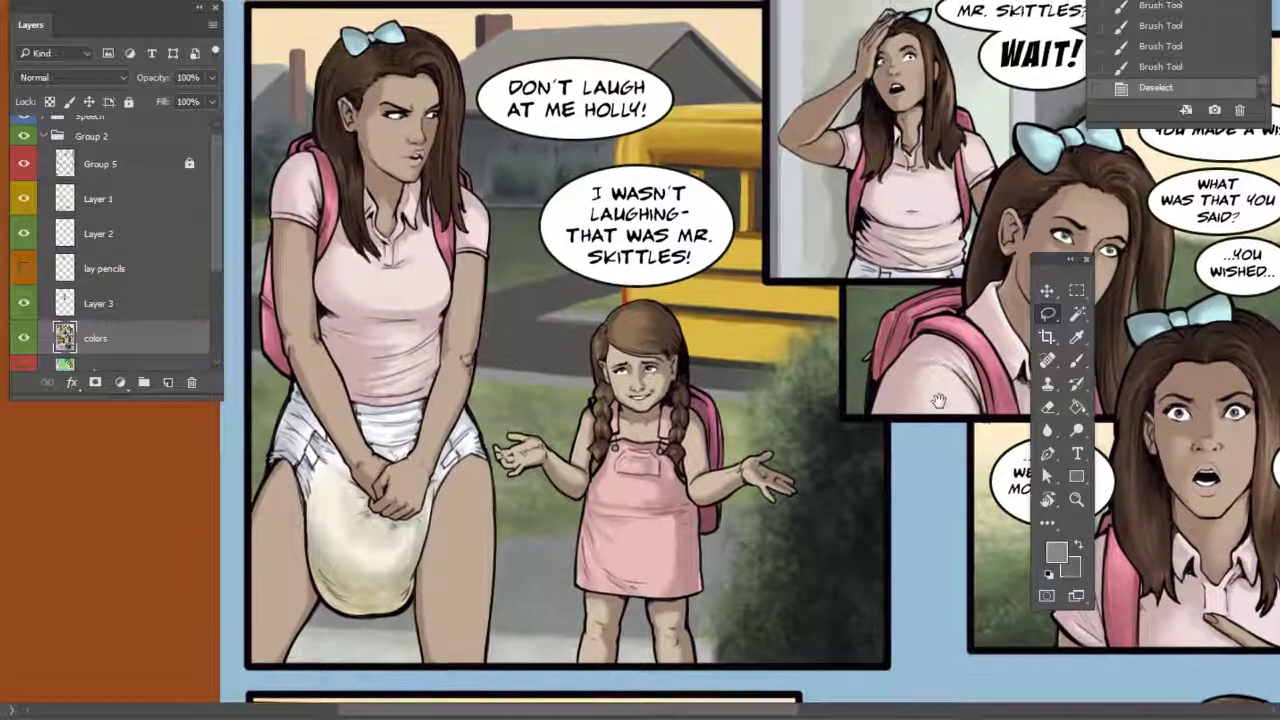
# Sample brown from the younger girl's hair and paint along the crown's edge with a 6 px round brush
pyautogui.click(1077, 361)
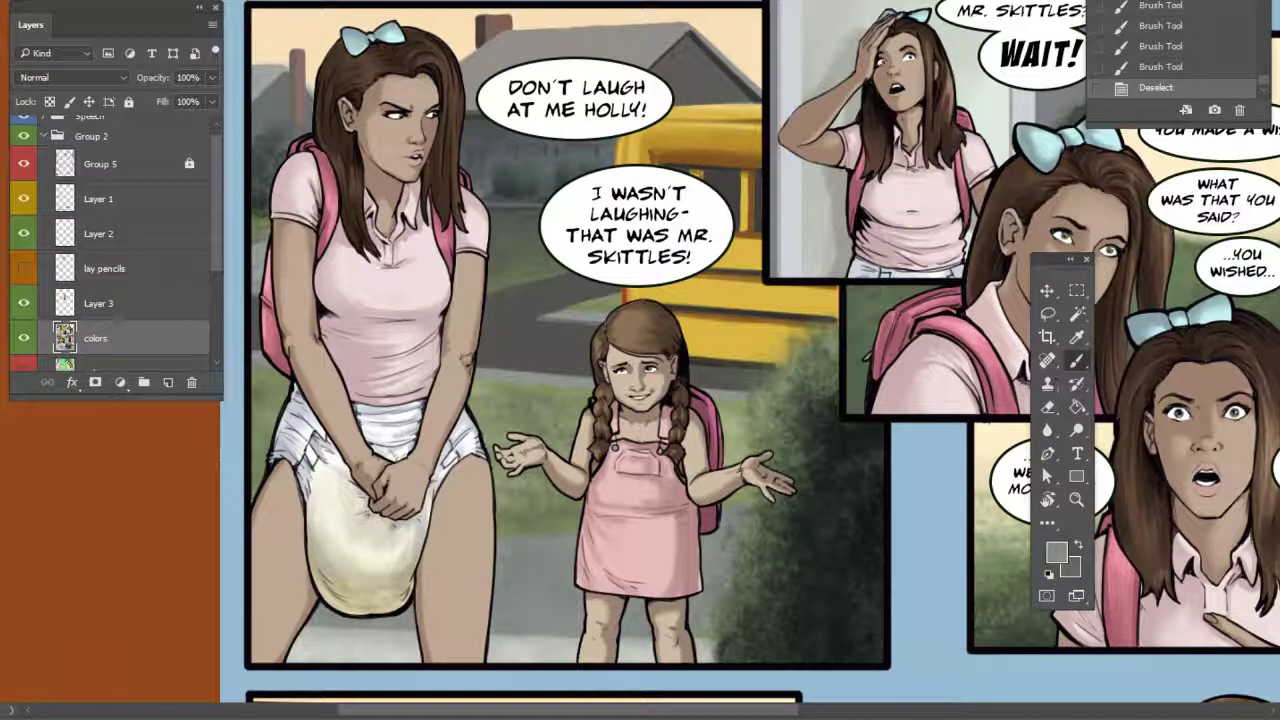
pyautogui.hotkey('ctrl', '+')
pyautogui.hotkey('ctrl', '+')
pyautogui.keyDown('alt'); pyautogui.click(805, 385); pyautogui.keyUp('alt')
pyautogui.rightClick(771, 349)
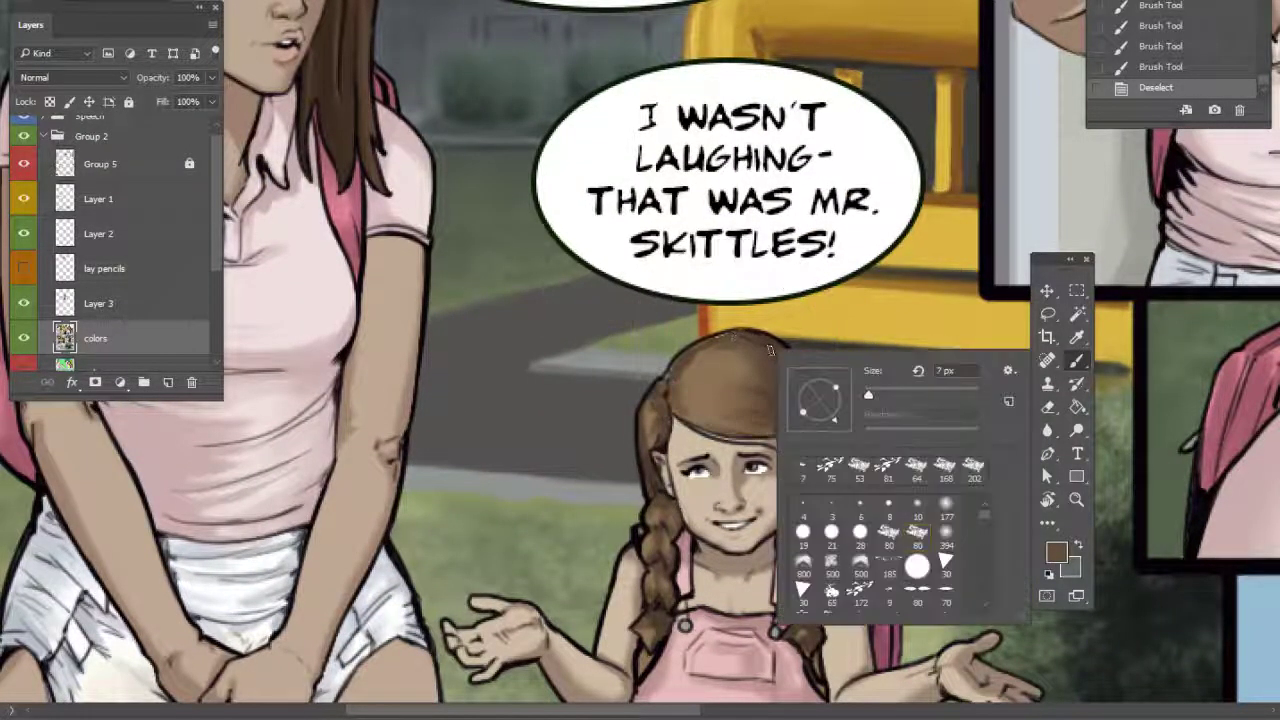
pyautogui.click(864, 509)
pyautogui.click(674, 370)
pyautogui.moveTo(670, 373)
pyautogui.mouseDown()
pyautogui.moveTo(736, 333)
pyautogui.moveTo(725, 334)
pyautogui.moveTo(776, 345)
pyautogui.mouseUp()
pyautogui.keyDown('alt'); pyautogui.click(792, 354); pyautogui.keyUp('alt')
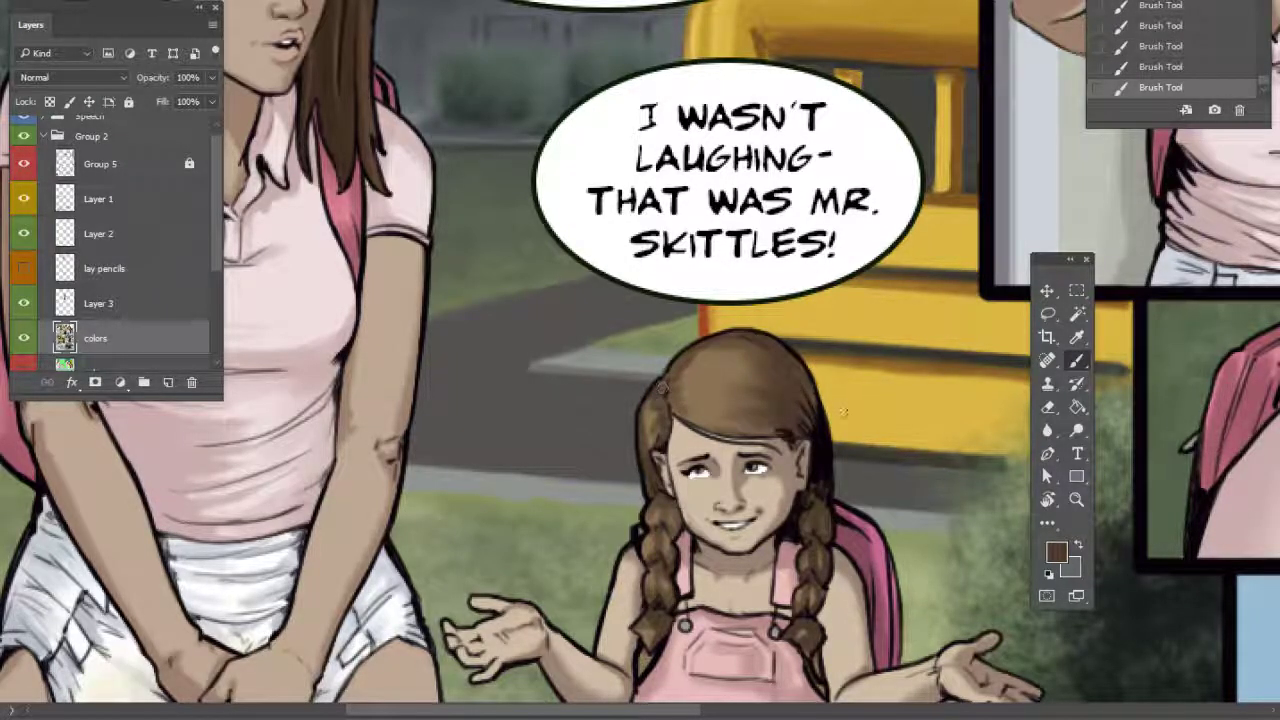
# Select the cream sky of the first panel on the colors layer with the Magic Wand
pyautogui.hotkey('ctrl', '-')
pyautogui.hotkey('ctrl', '-')
pyautogui.moveTo(865, 469); pyautogui.dragTo(842, 501)
pyautogui.click(1075, 314)
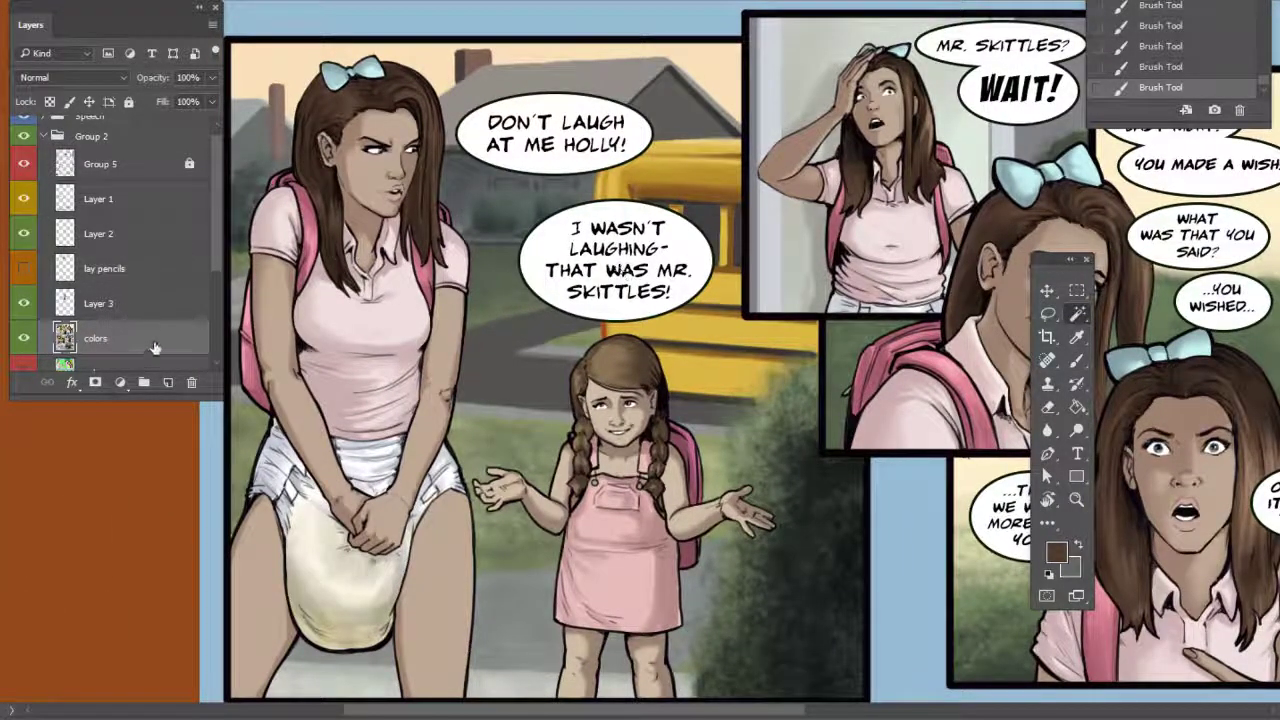
pyautogui.click(595, 50)
pyautogui.moveTo(595, 50); pyautogui.dragTo(655, 150)
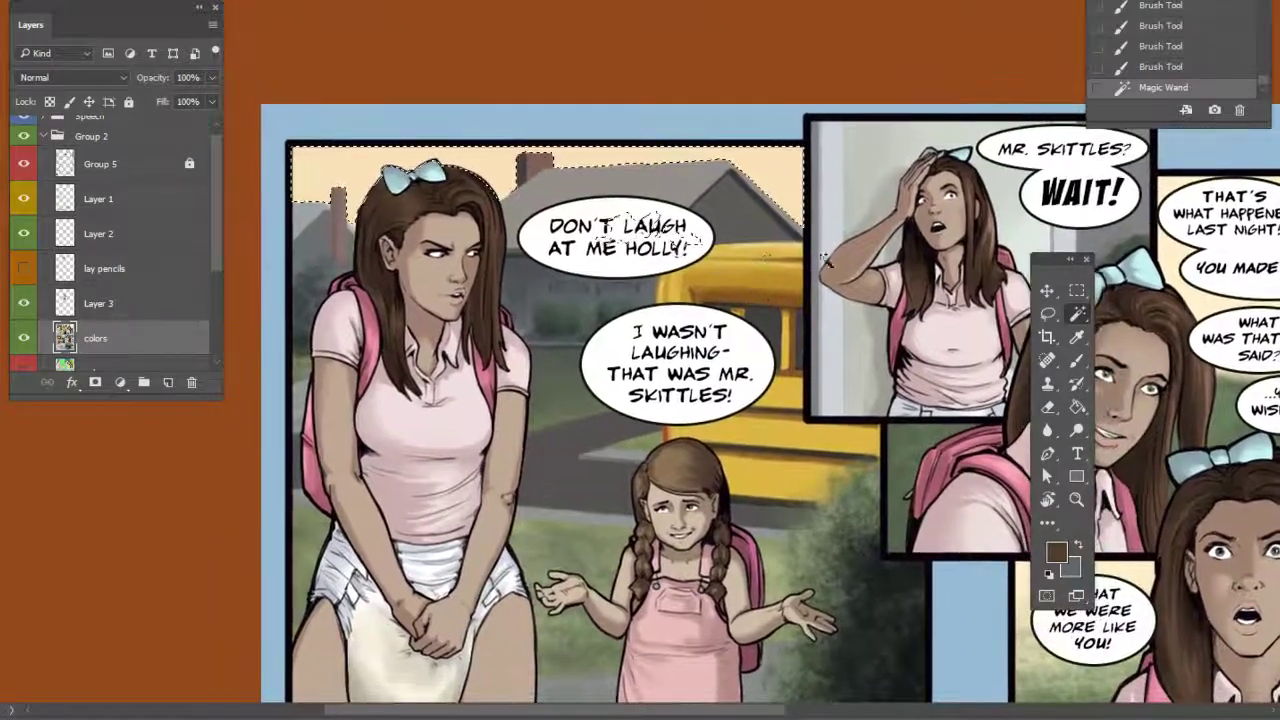
# Switch to a large textured brush for the sky and set the foreground color to pale cream, fdf7db
pyautogui.click(1078, 362)
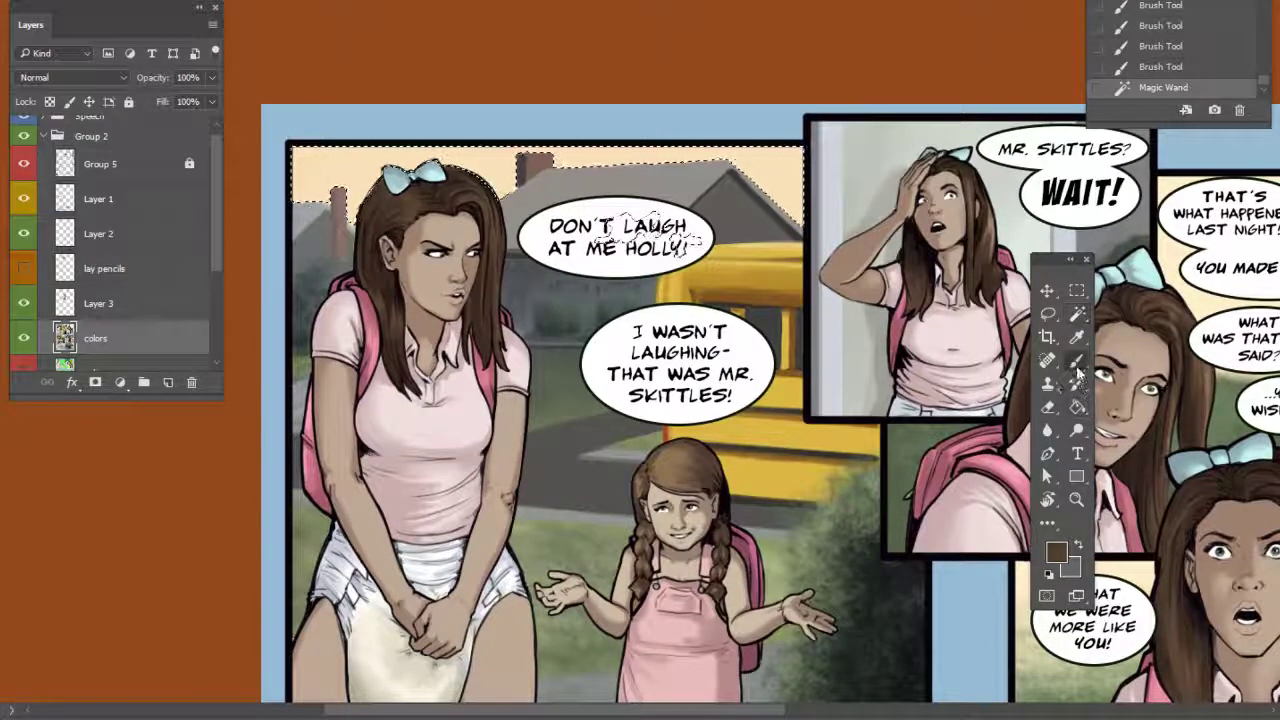
pyautogui.rightClick(760, 198)
pyautogui.click(771, 399)
pyautogui.moveTo(767, 252); pyautogui.dragTo(804, 252)
pyautogui.moveTo(748, 42); pyautogui.dragTo(800, 160)
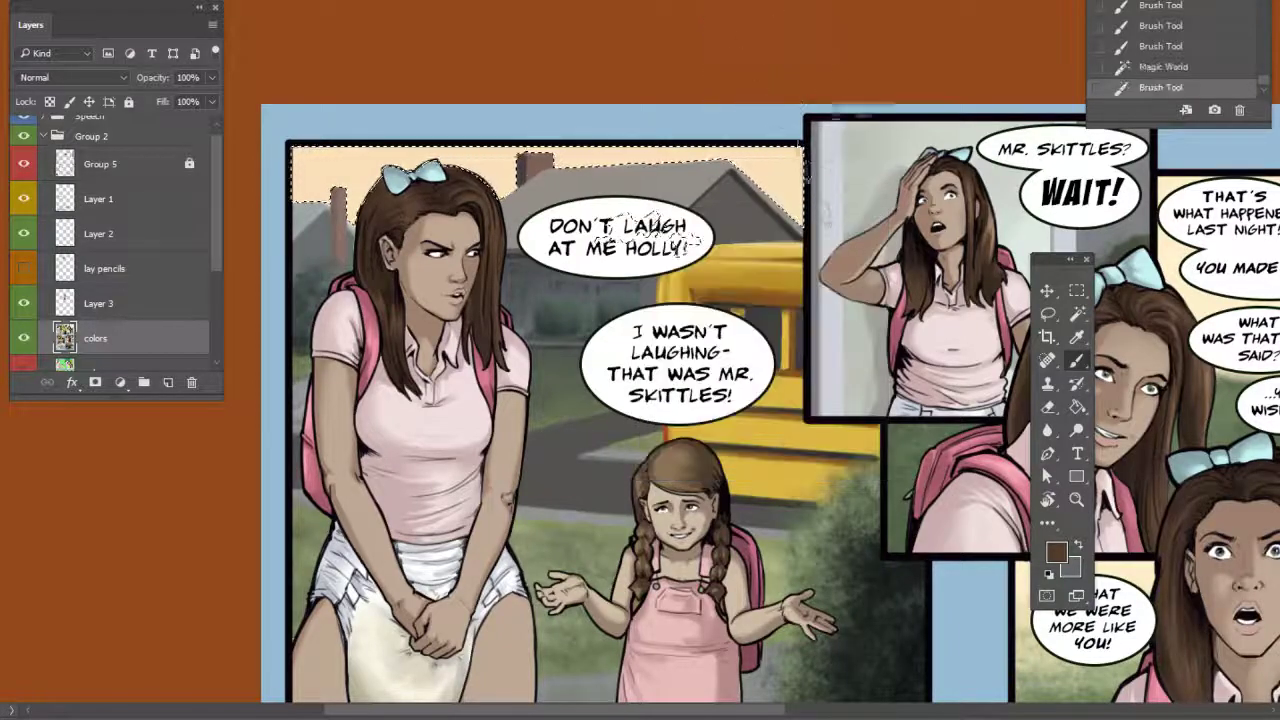
pyautogui.click(1057, 553)
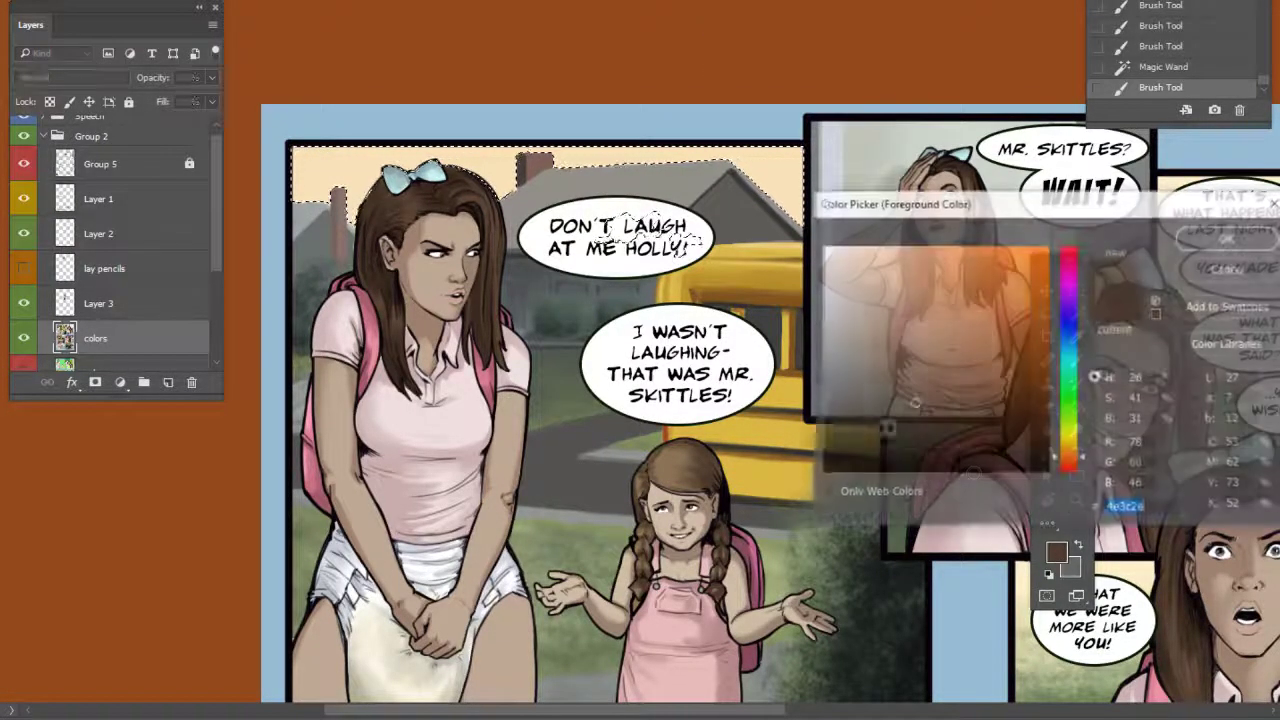
pyautogui.click(878, 252)
pyautogui.click(851, 247)
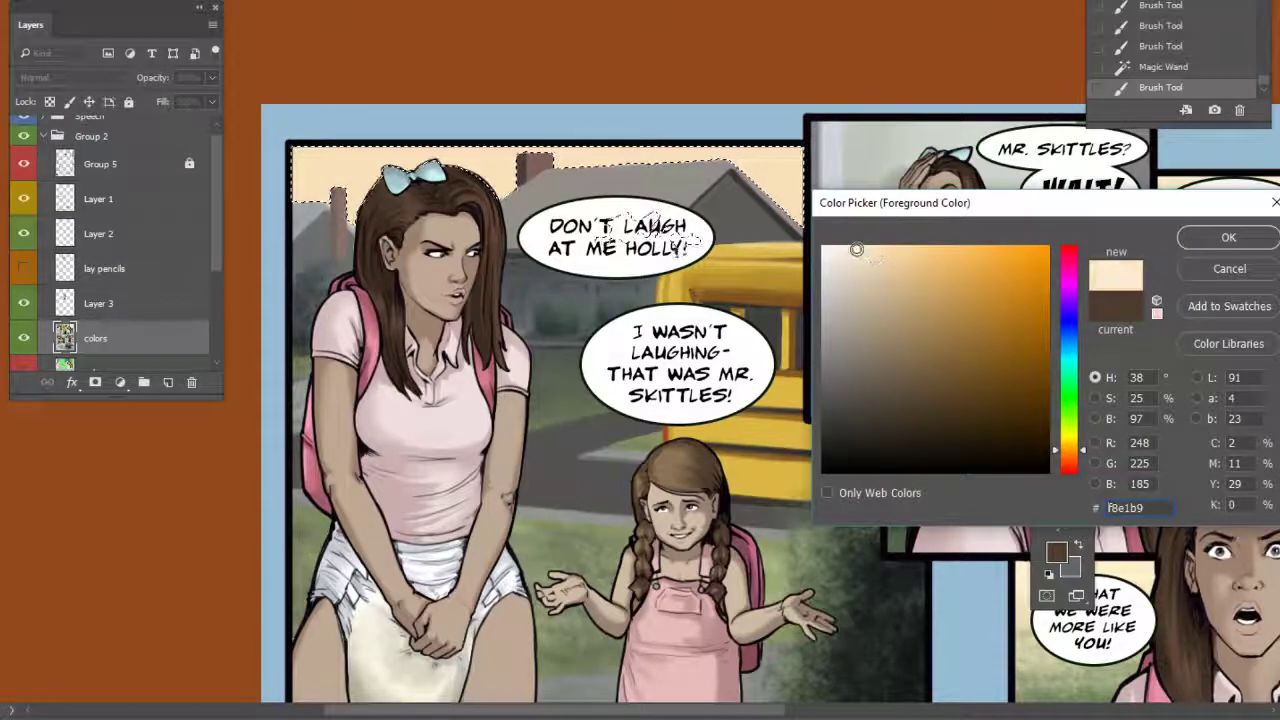
pyautogui.click(1078, 442)
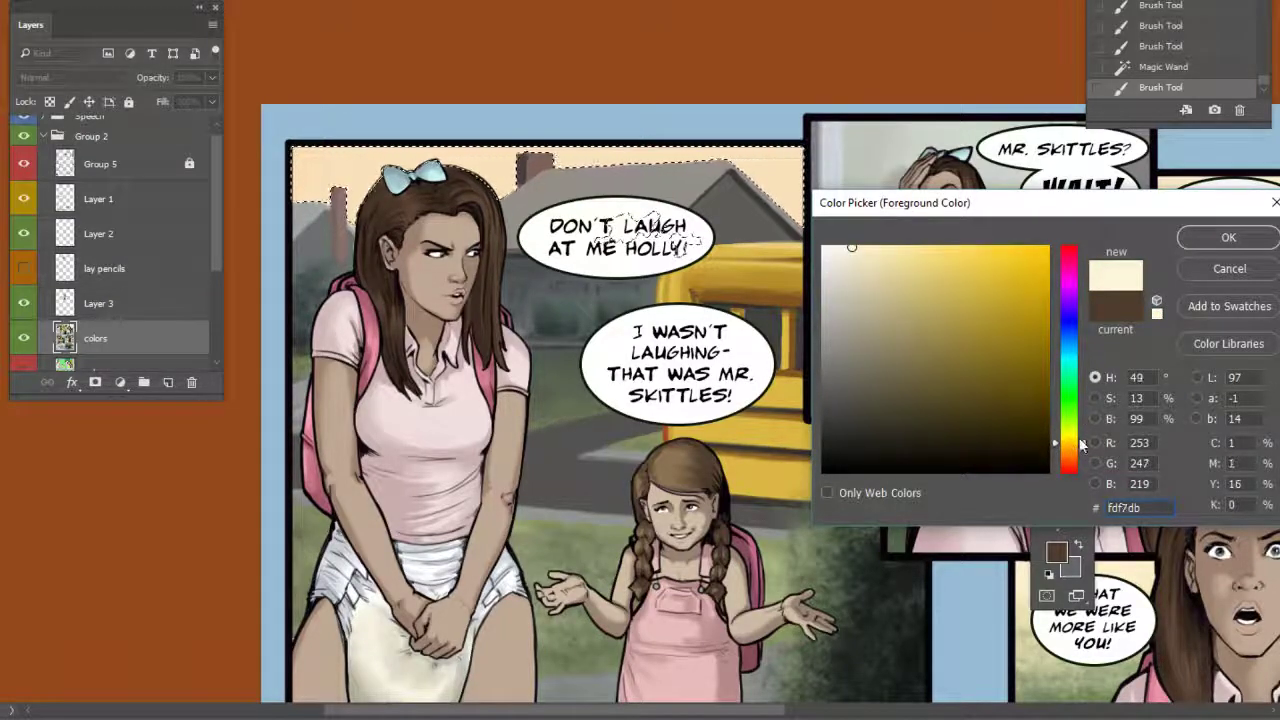
pyautogui.click(1228, 237)
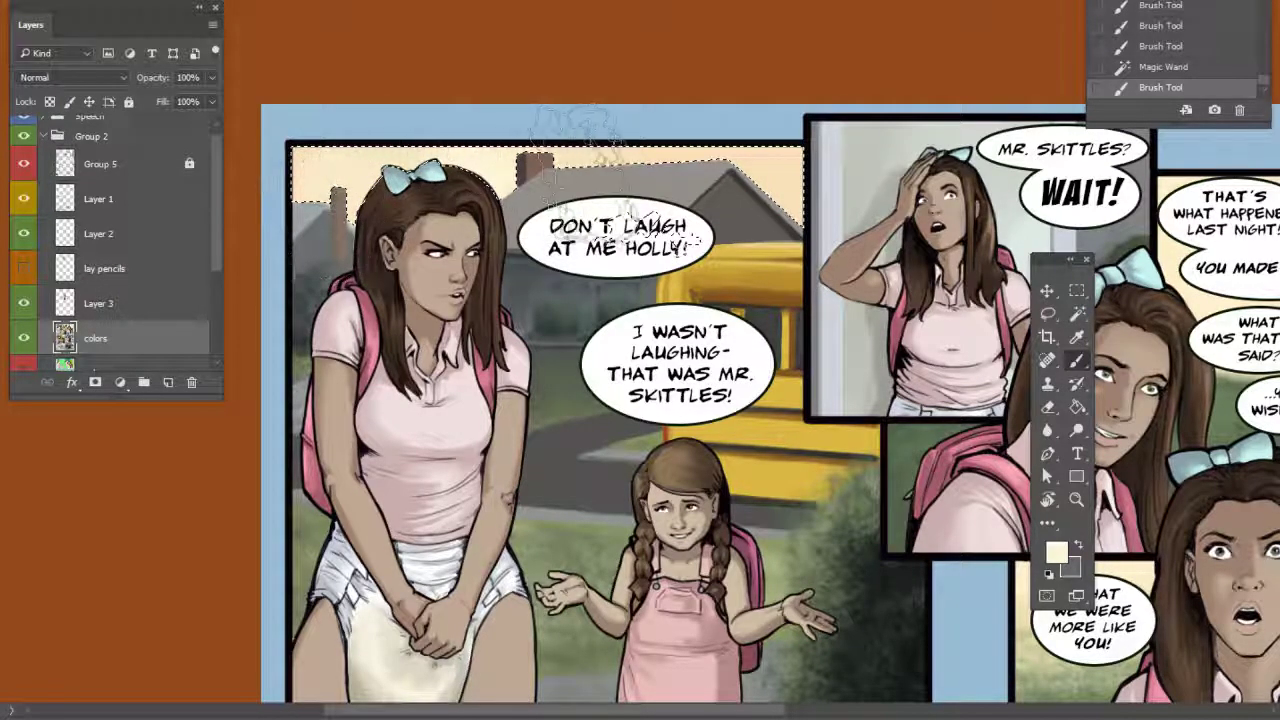
# Dab pale cream highlights across the sky around the chimneys and rooftop, then deselect the sky
pyautogui.click(590, 175)
pyautogui.click(575, 172)
pyautogui.click(555, 170)
pyautogui.click(530, 168)
pyautogui.click(340, 208)
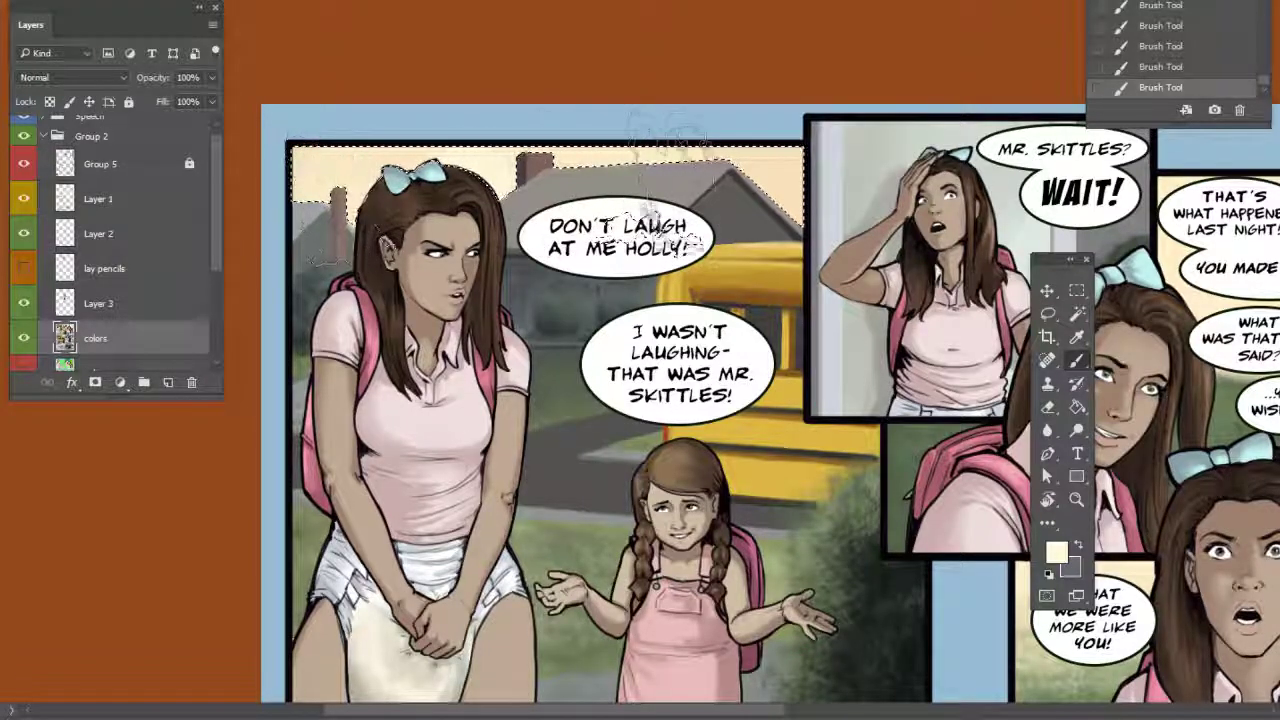
pyautogui.click(1050, 317)
pyautogui.hotkey('ctrl', 'd')
pyautogui.moveTo(963, 579)
pyautogui.mouseDown()
pyautogui.moveTo(942, 542)
pyautogui.moveTo(937, 482)
pyautogui.mouseUp()
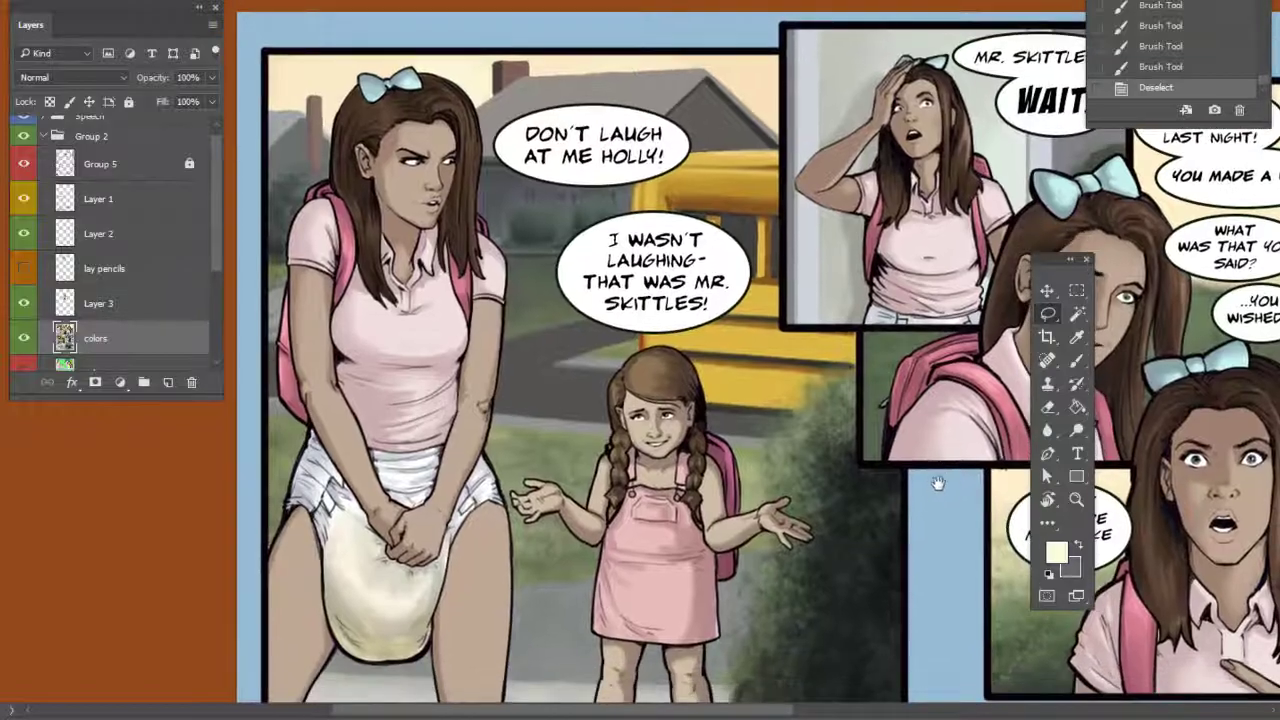
# Inspect the first panel's sky, chimneys, rooftops and bush up close and at overview size
pyautogui.hotkey('ctrl', '+')
pyautogui.hotkey('ctrl', '+')
pyautogui.moveTo(586, 2); pyautogui.dragTo(515, 420)
pyautogui.moveTo(372, 288); pyautogui.dragTo(1010, 300)
pyautogui.moveTo(621, 330); pyautogui.dragTo(557, 374)
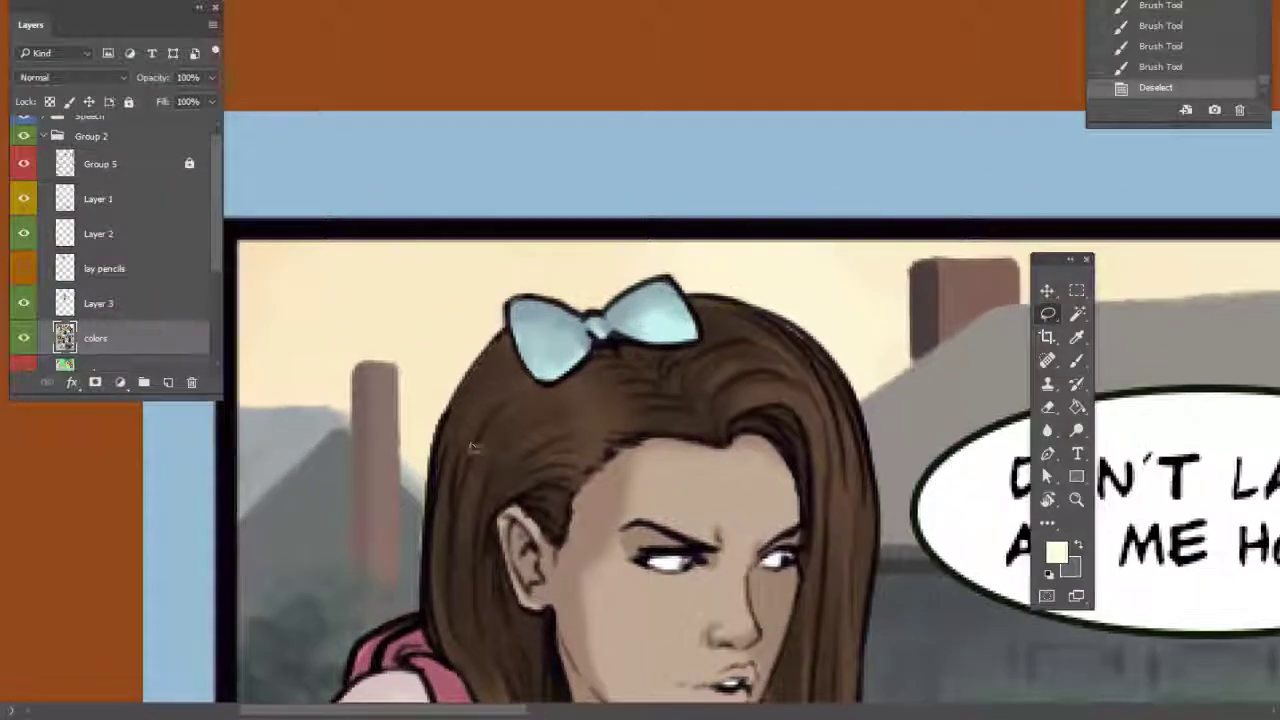
pyautogui.moveTo(678, 428); pyautogui.dragTo(578, 392)
pyautogui.hotkey('ctrl', '-')
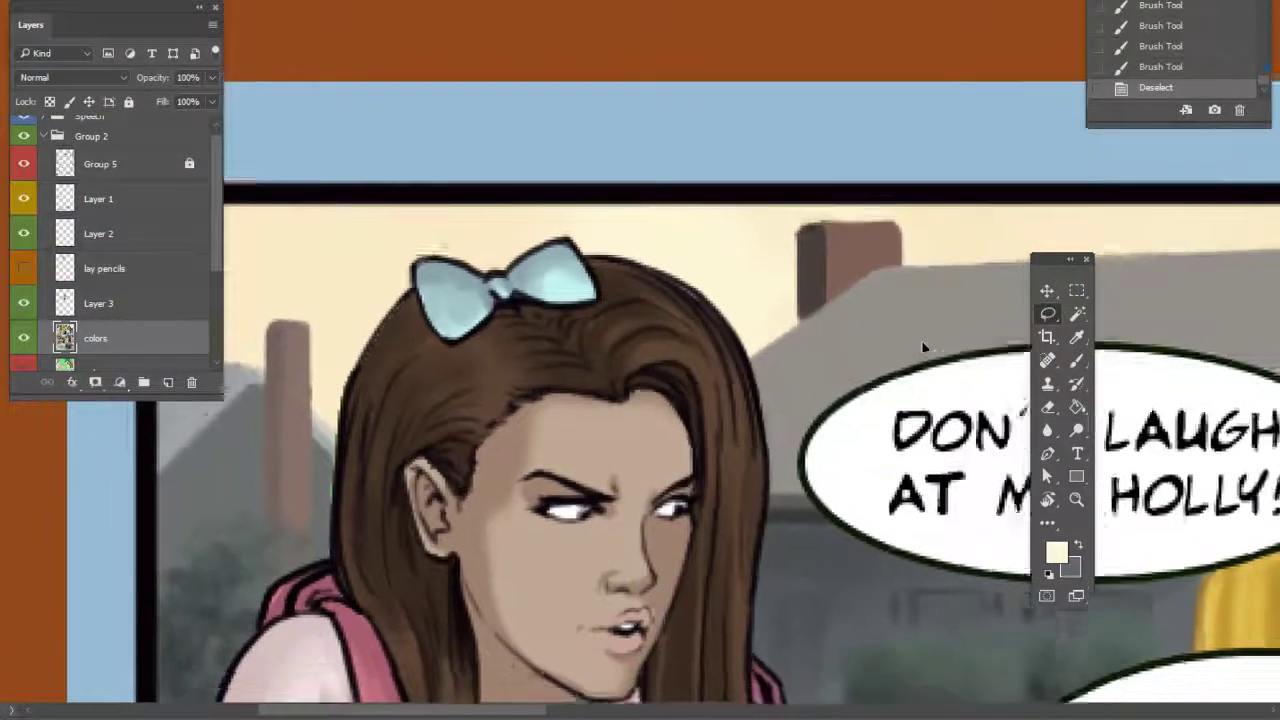
pyautogui.scroll(-1, 922, 342)
pyautogui.moveTo(786, 442); pyautogui.dragTo(707, 281)
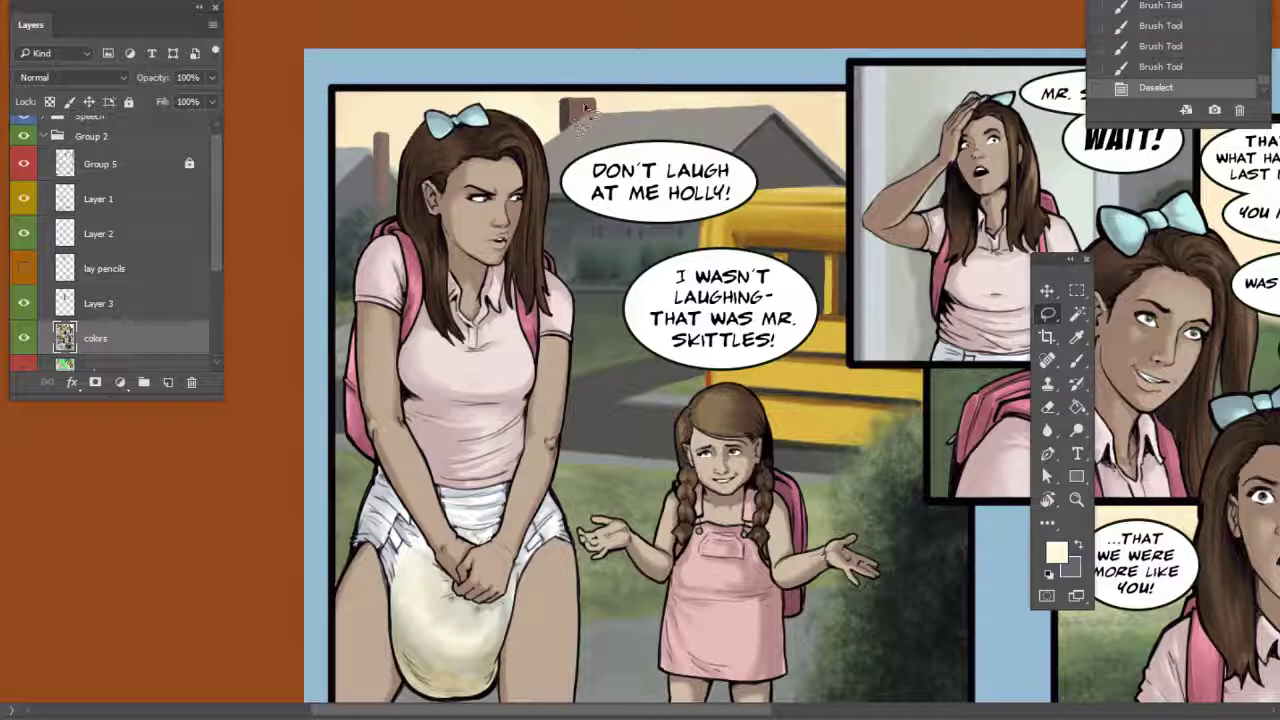
pyautogui.moveTo(870, 350); pyautogui.dragTo(858, 334)
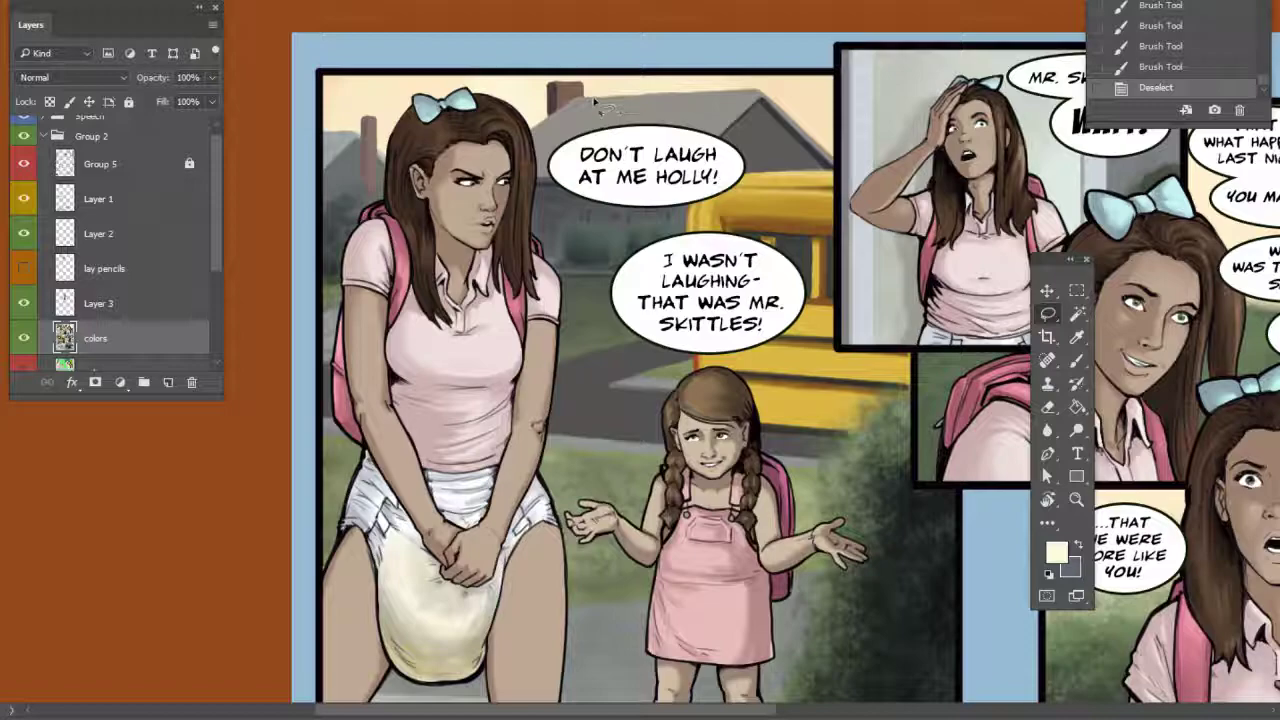
pyautogui.moveTo(975, 503); pyautogui.dragTo(946, 437)
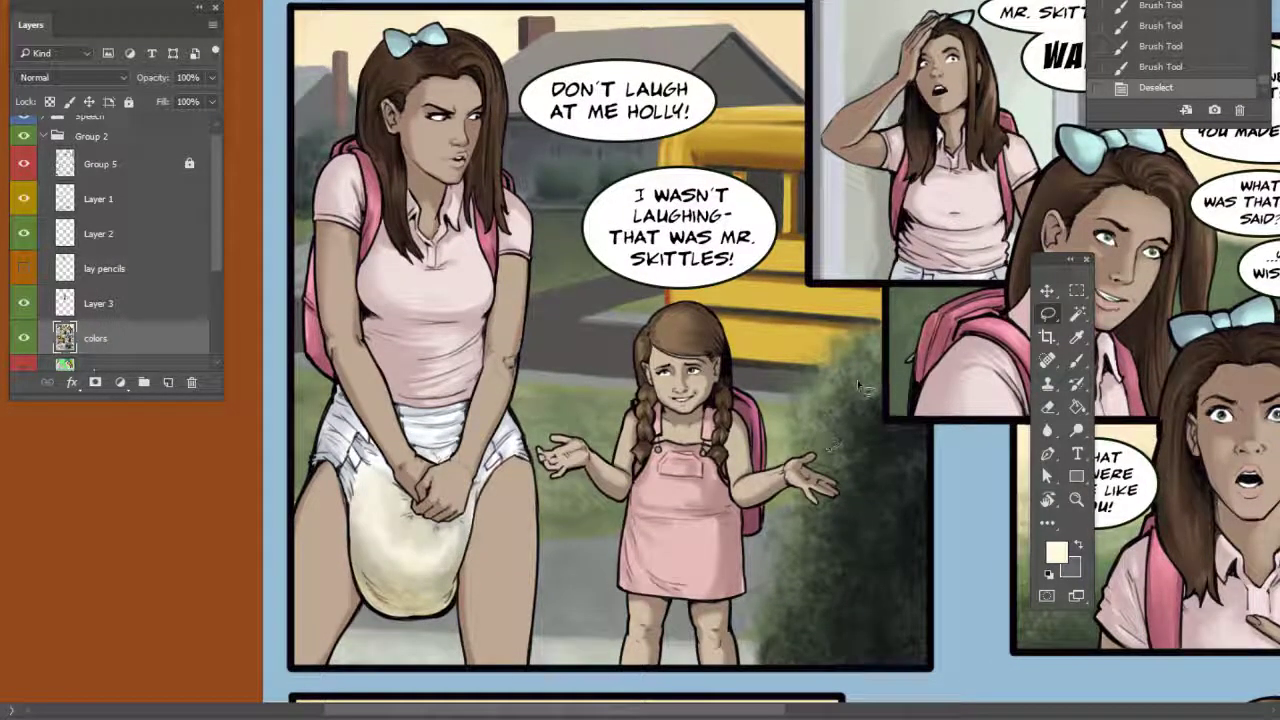
# Make Layer 1 active and compare the first panel with the school bus panel below it
pyautogui.click(1077, 362)
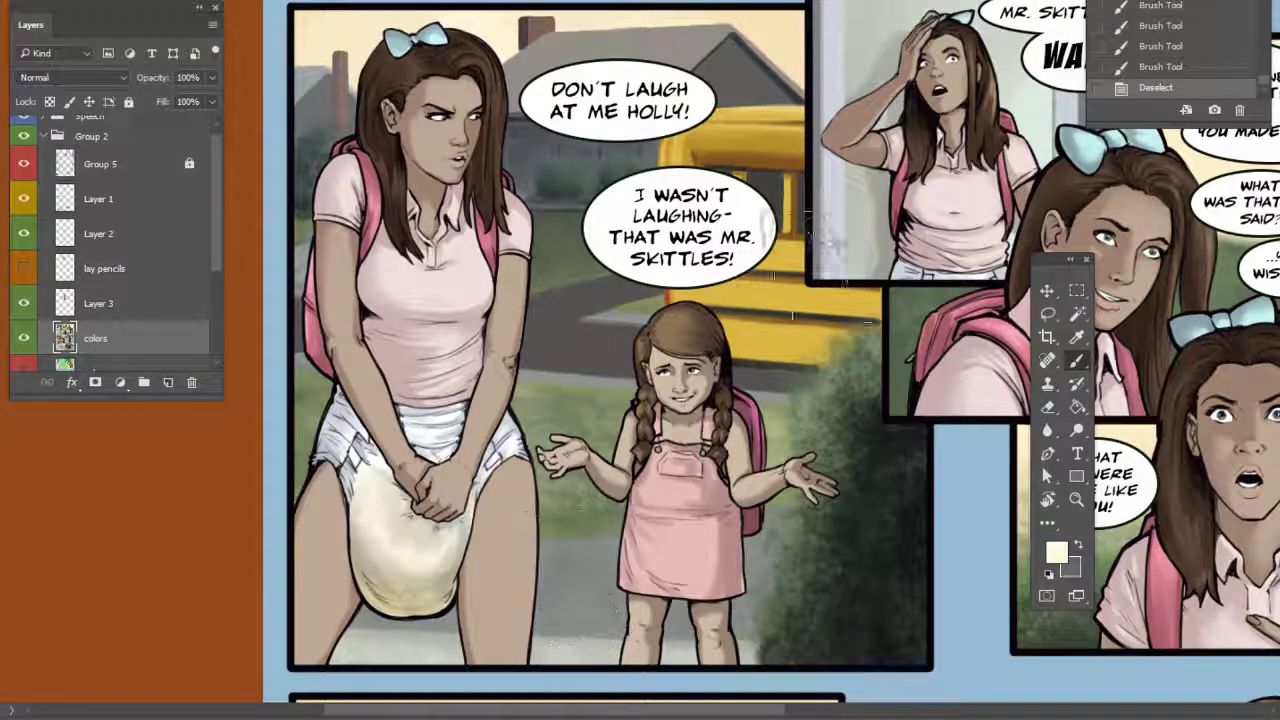
pyautogui.moveTo(838, 294); pyautogui.dragTo(748, 314)
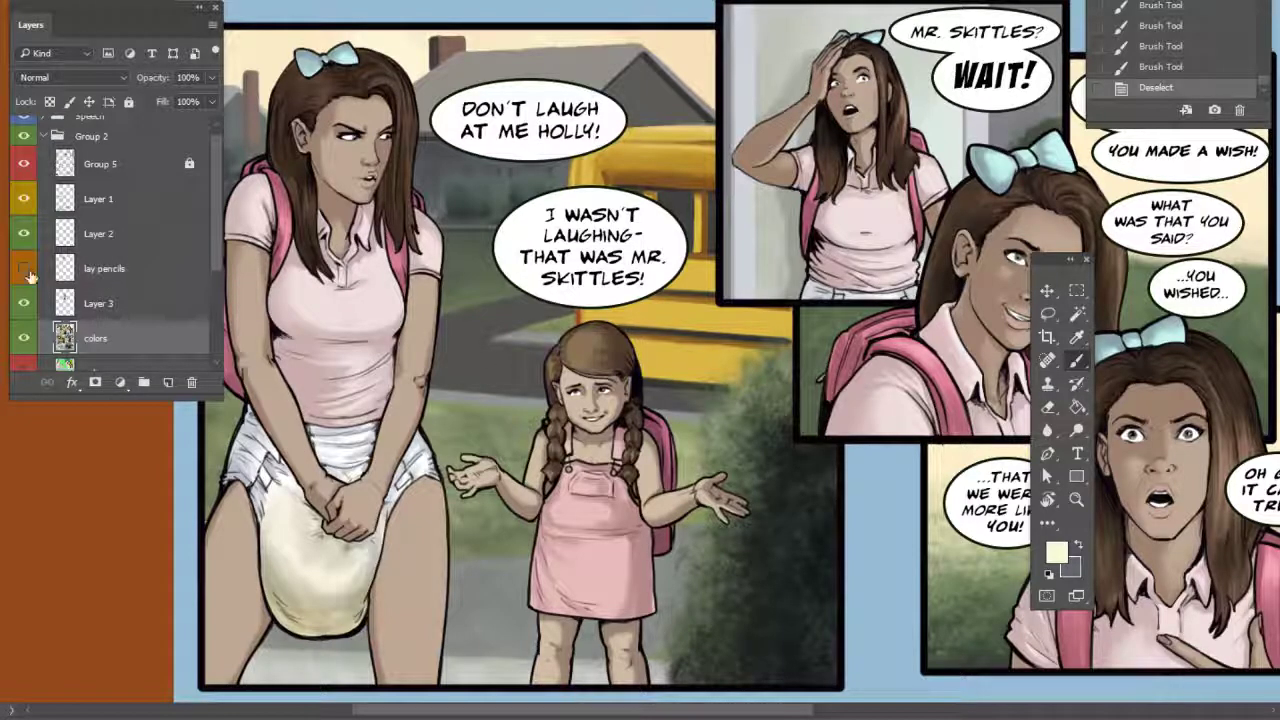
pyautogui.click(100, 199)
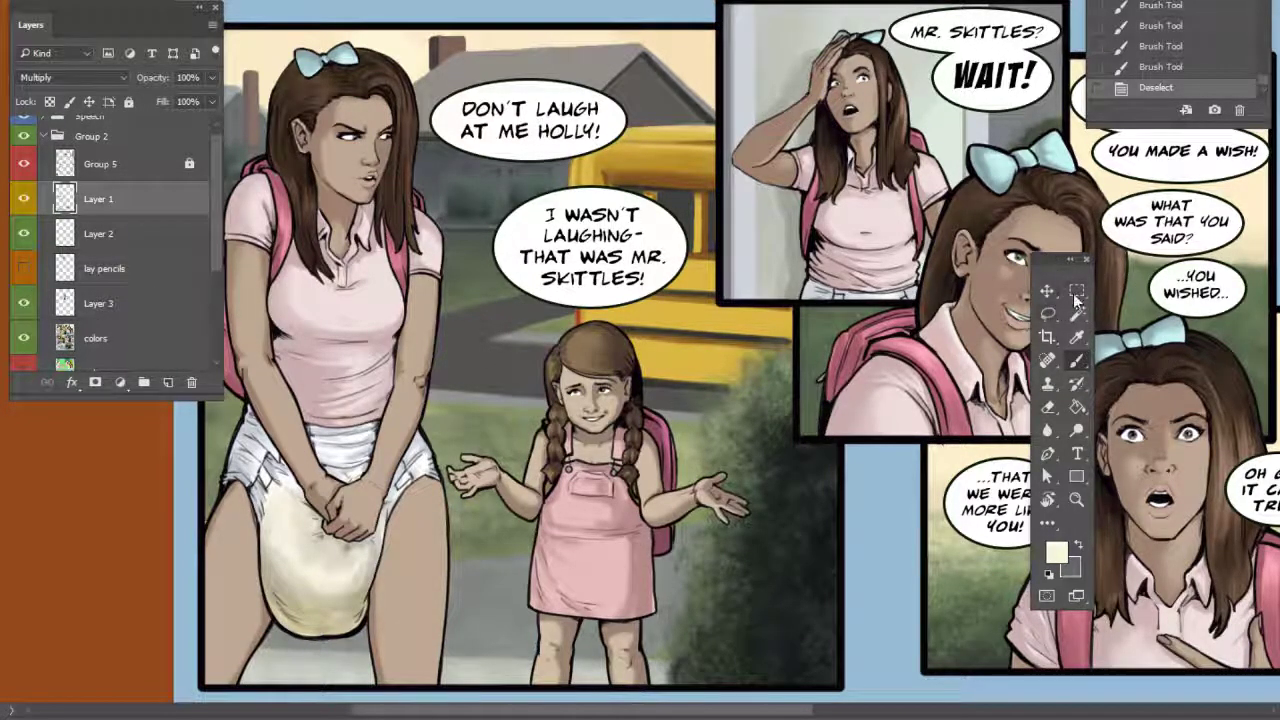
pyautogui.scroll(-5, 365, 487)
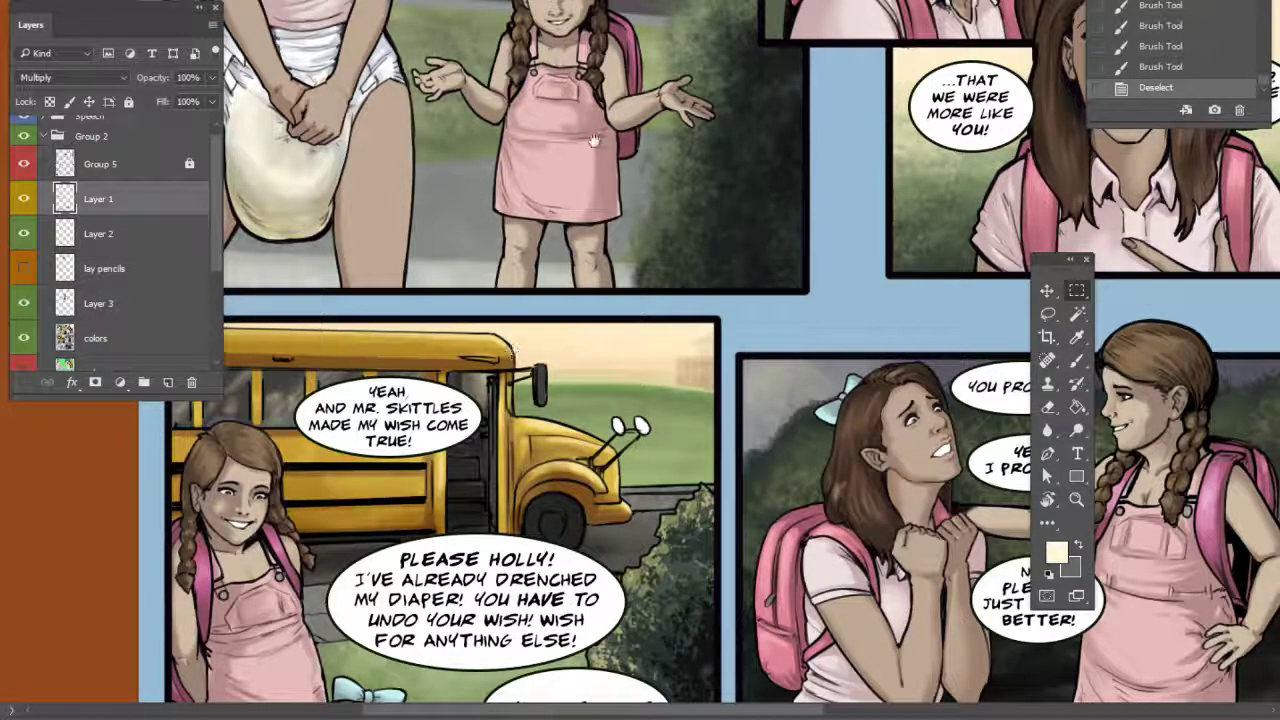
pyautogui.scroll(5, 584, 153)
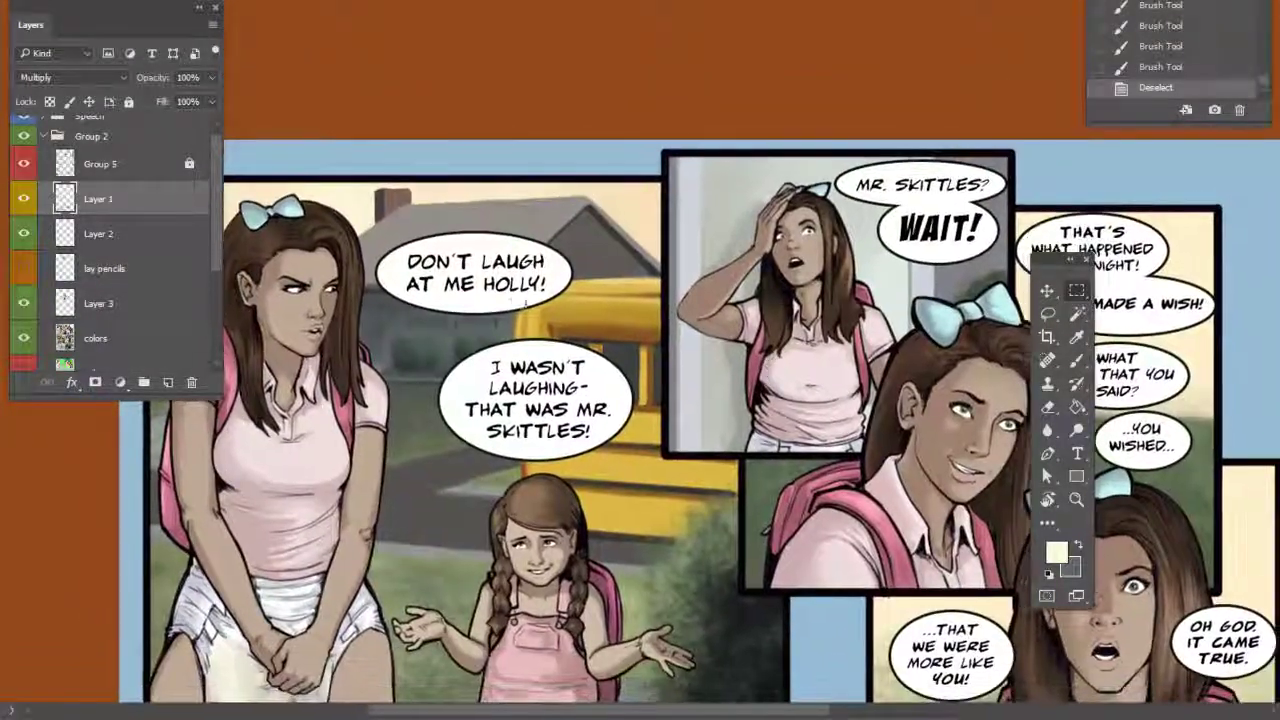
# Try to lasso the school bus, trimming off the girl's hair with the Magic Wand on colors copy and the road beneath the bus
pyautogui.click(1049, 315)
pyautogui.moveTo(665, 285)
pyautogui.mouseDown()
pyautogui.moveTo(540, 290)
pyautogui.moveTo(520, 316)
pyautogui.mouseUp()
pyautogui.moveTo(527, 482)
pyautogui.mouseDown()
pyautogui.moveTo(690, 585)
pyautogui.moveTo(780, 468)
pyautogui.moveTo(665, 283)
pyautogui.mouseUp()
pyautogui.click(1079, 316)
pyautogui.click(170, 360)
pyautogui.moveTo(698, 546); pyautogui.dragTo(683, 406)
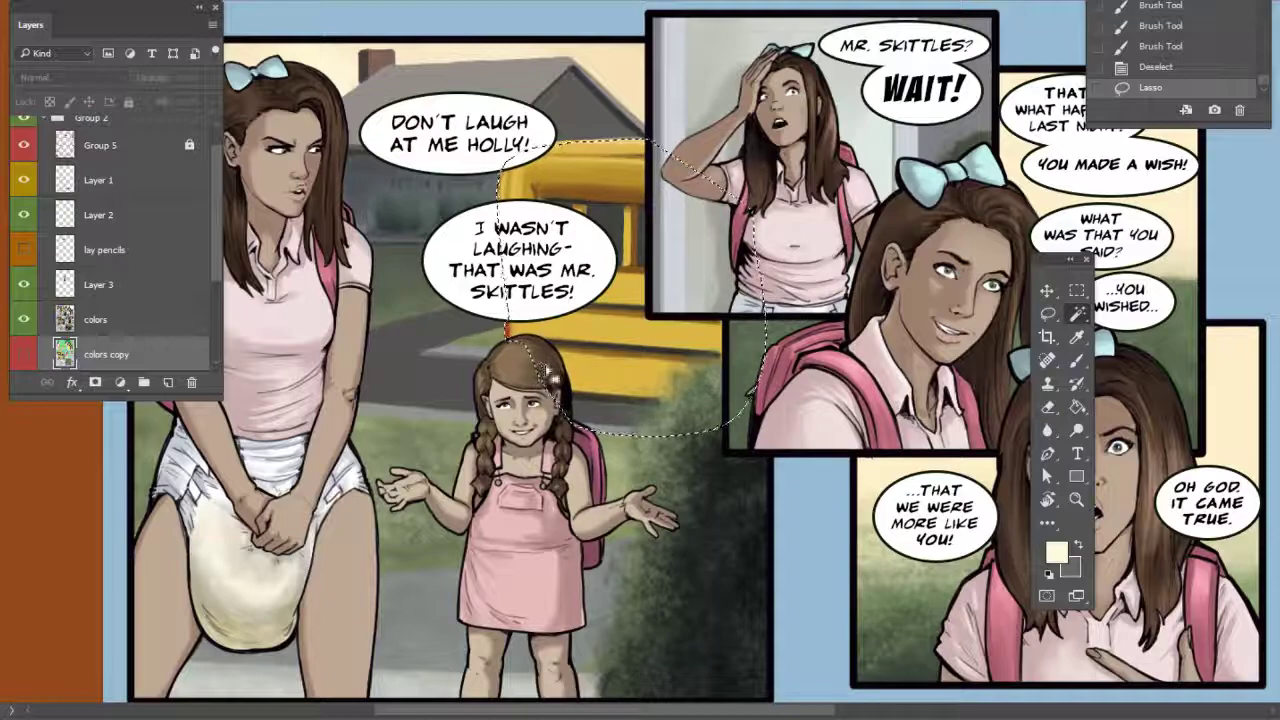
pyautogui.click(556, 398)
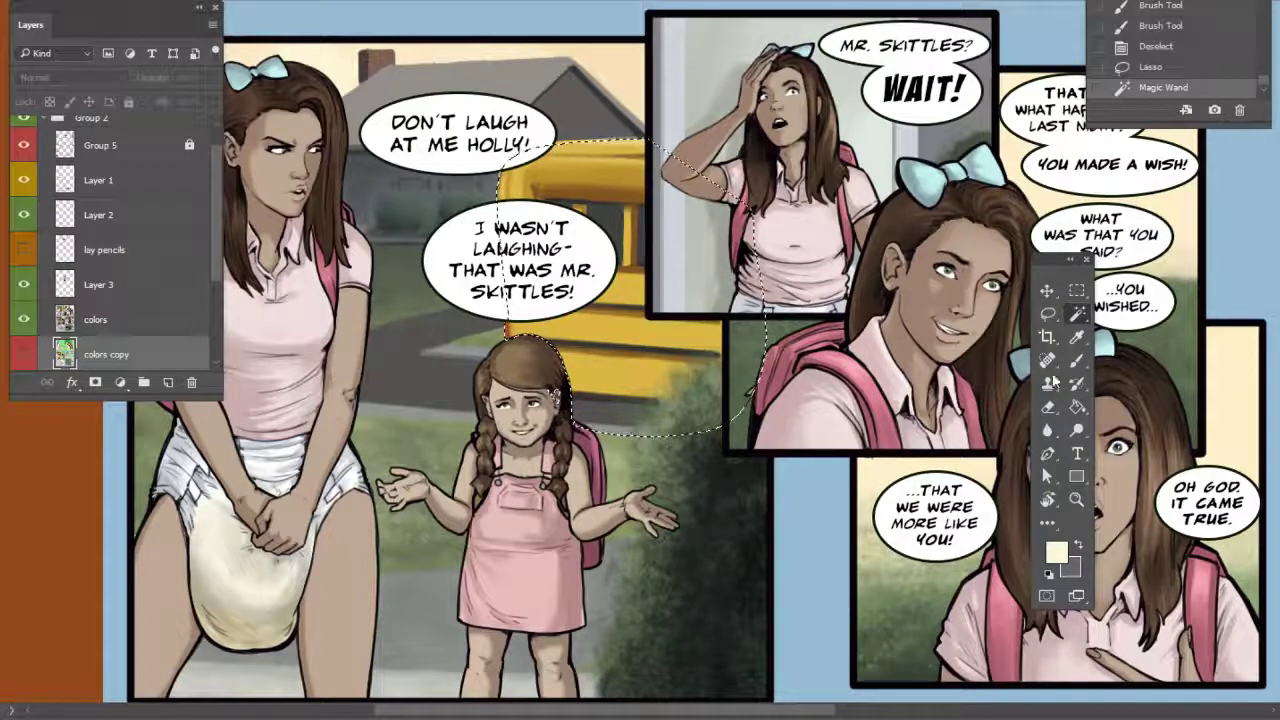
pyautogui.press('l')
pyautogui.moveTo(576, 464); pyautogui.dragTo(572, 450)
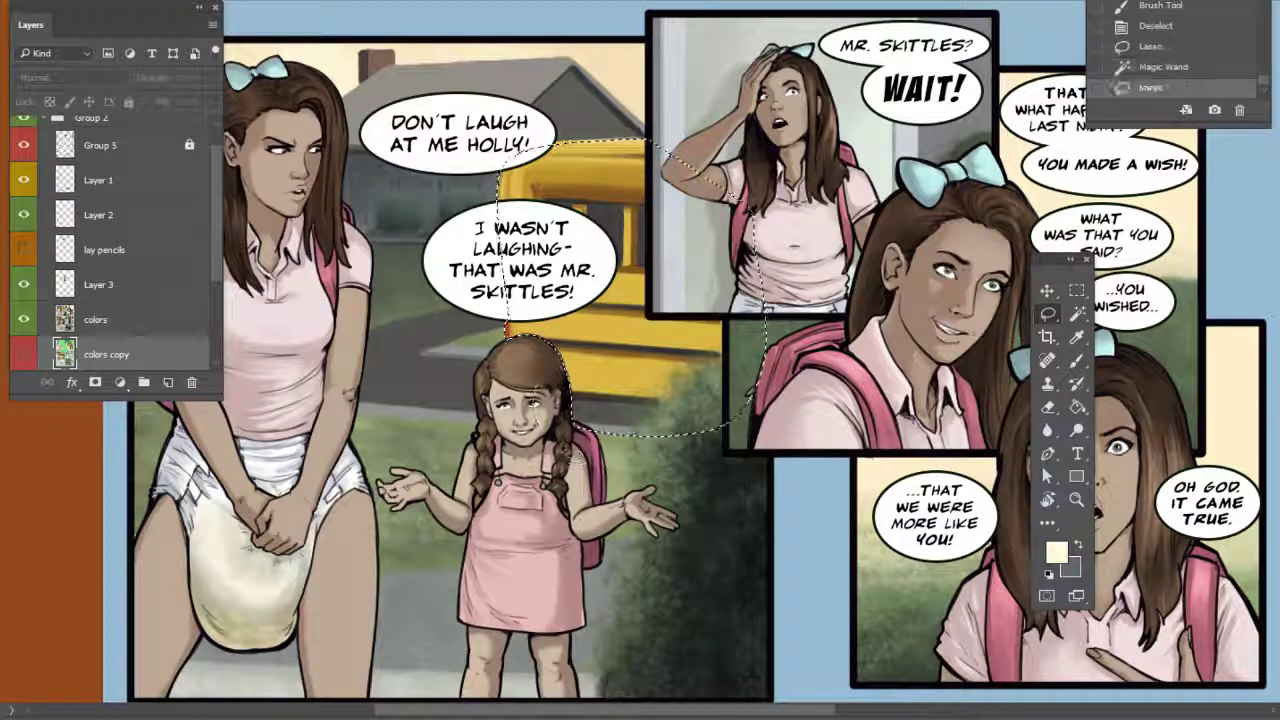
pyautogui.moveTo(692, 414); pyautogui.dragTo(694, 418)
# Switch to the Polygonal Lasso and discard the rough selection around the school bus
pyautogui.rightClick(1047, 313)
pyautogui.click(1110, 331)
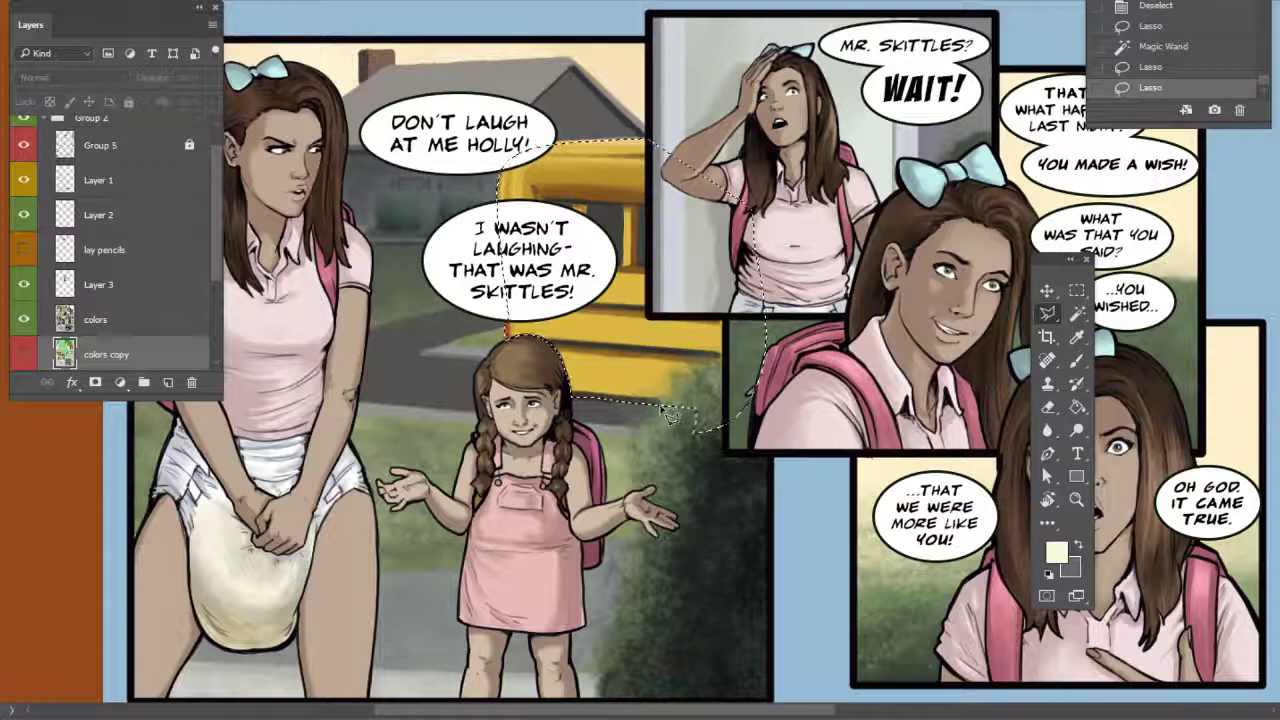
pyautogui.press('Escape')
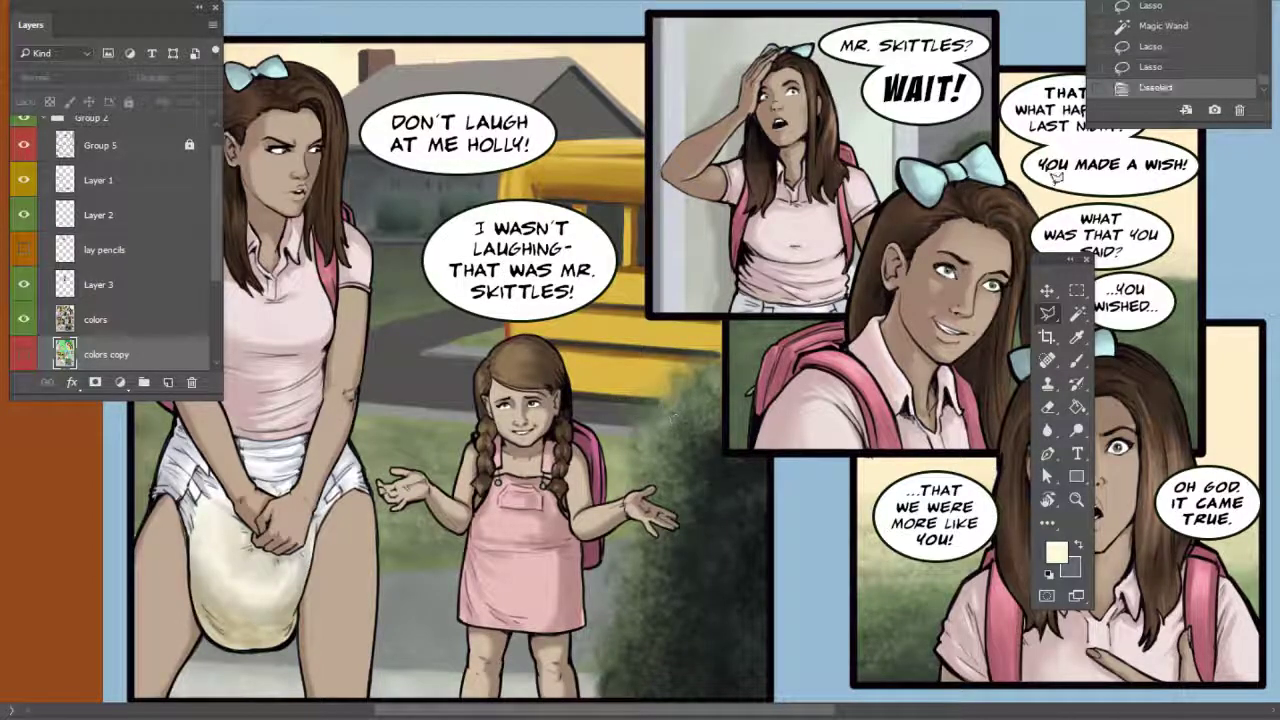
# Restore the discarded school bus selection and trim the strip of road beneath the bus with the Polygonal Lasso
pyautogui.click(1142, 69)
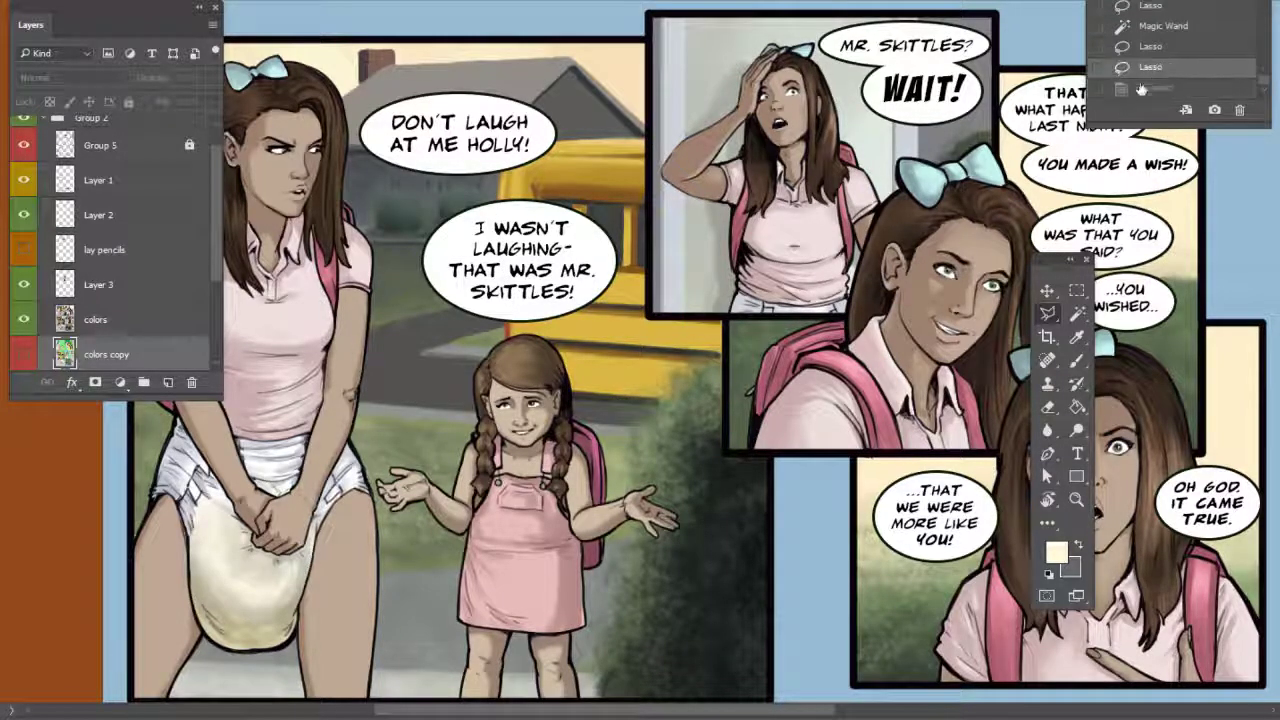
pyautogui.keyDown('alt'); pyautogui.click(573, 389); pyautogui.keyUp('alt')
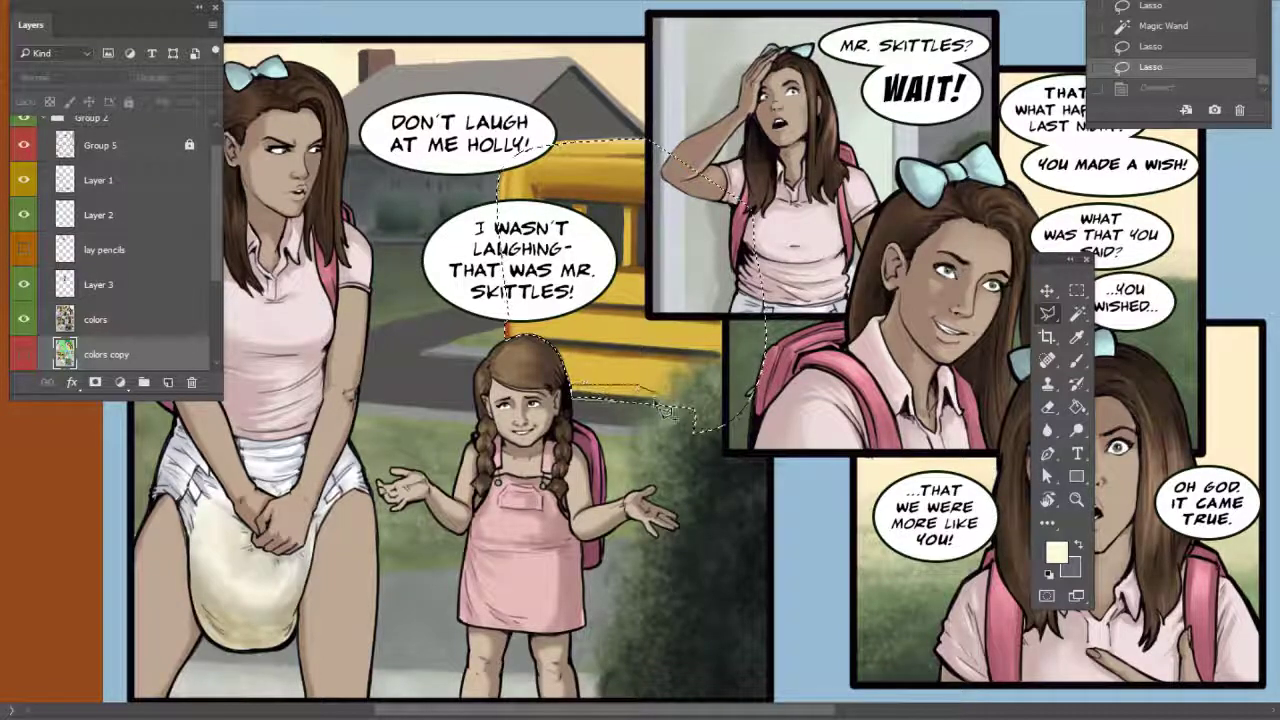
pyautogui.click(669, 396)
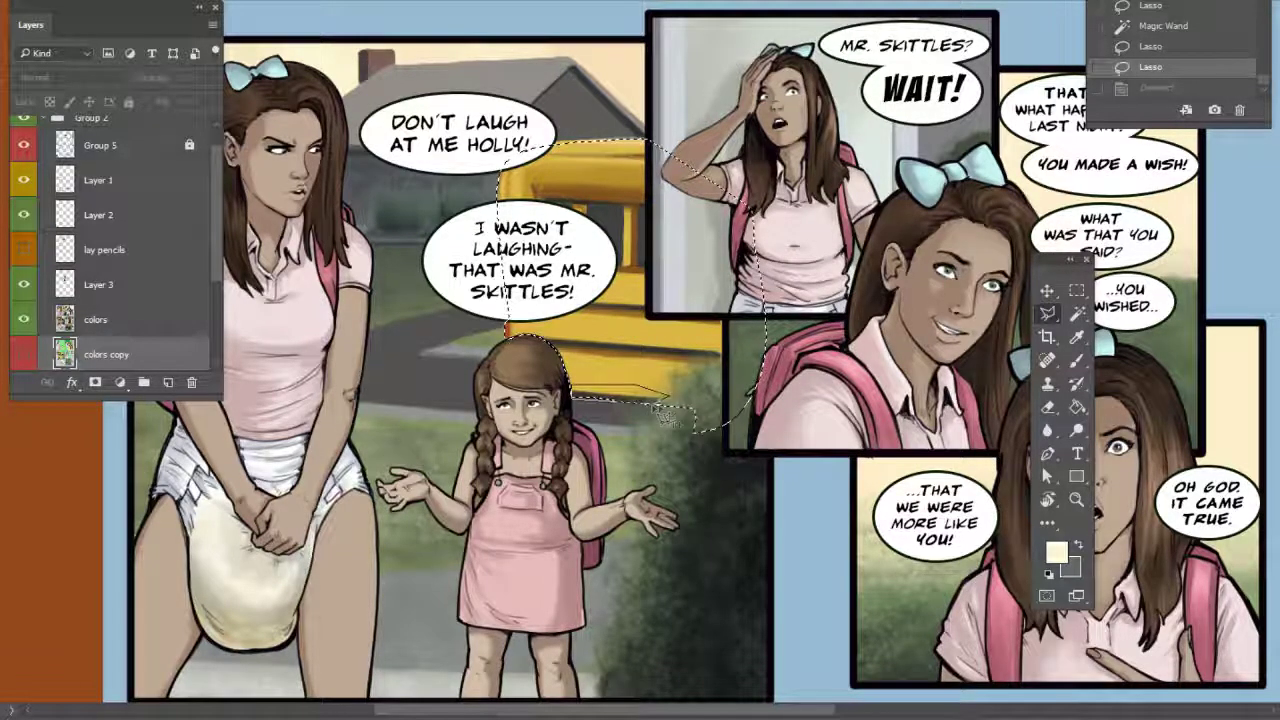
pyautogui.click(573, 391)
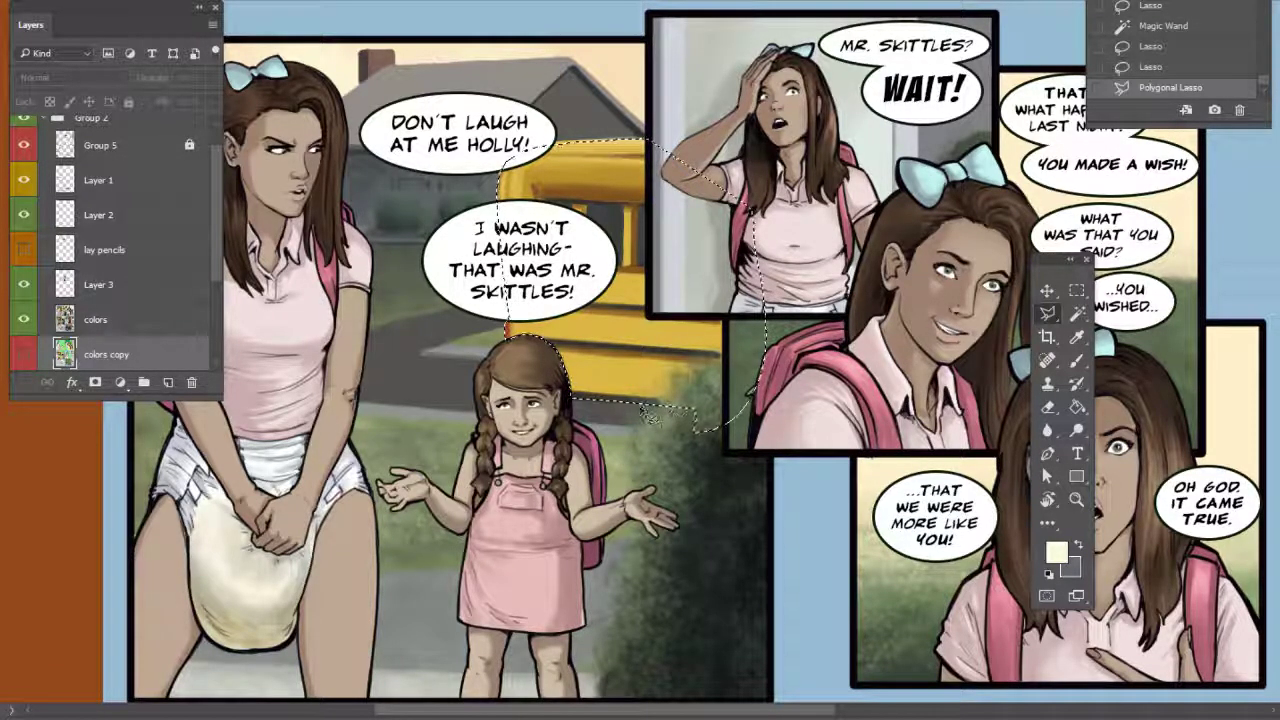
# Make Layer 1 active for the Brush tool and set the foreground color to a muted orange
pyautogui.click(1076, 361)
pyautogui.click(98, 180)
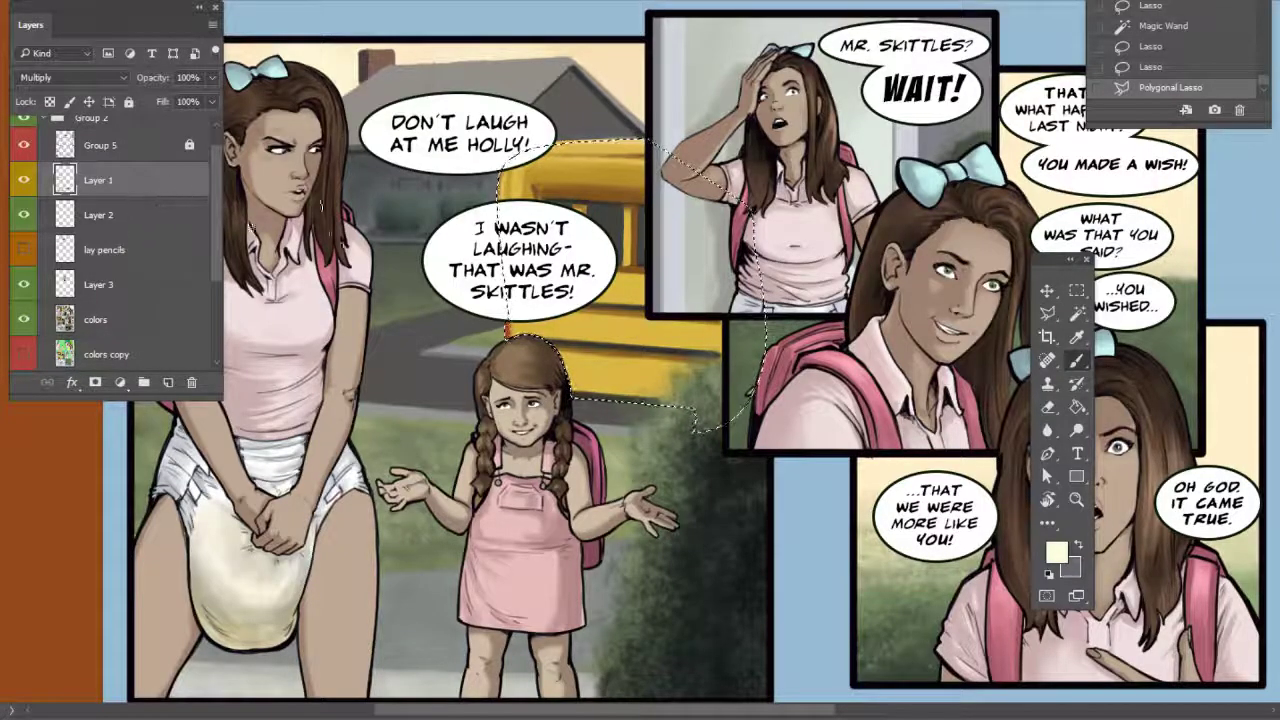
pyautogui.moveTo(780, 360); pyautogui.dragTo(759, 366)
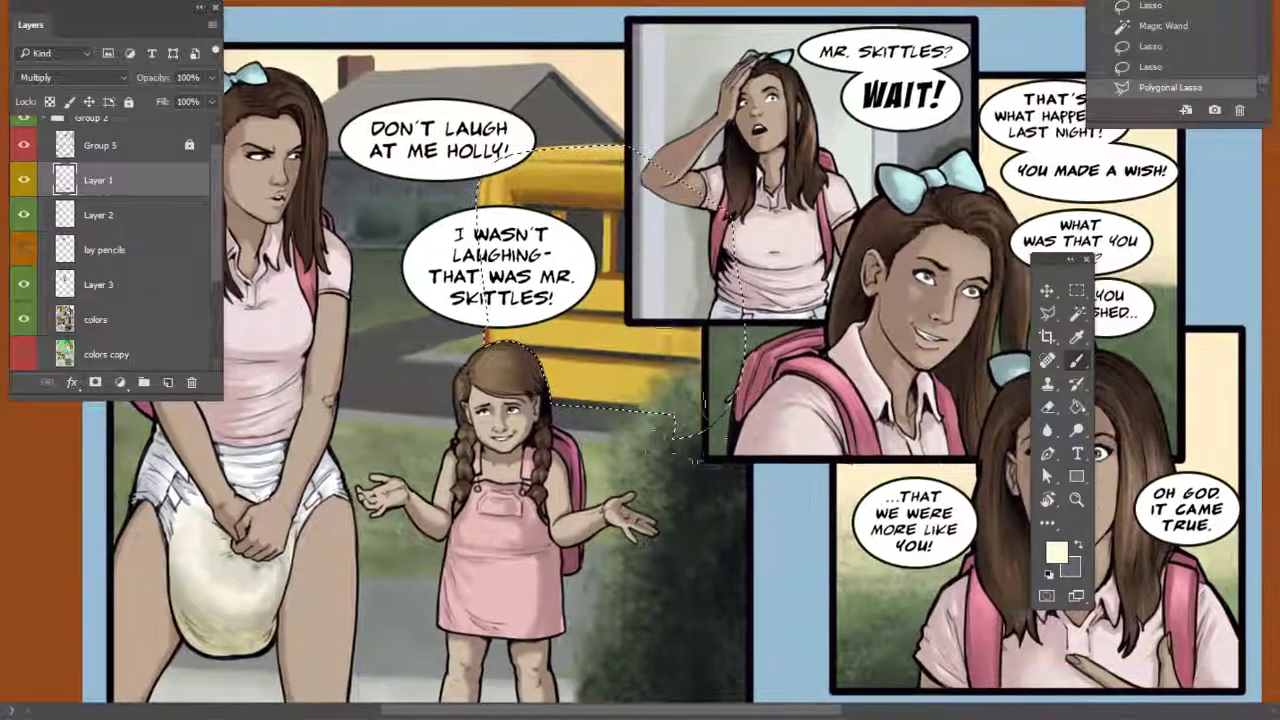
pyautogui.click(1056, 552)
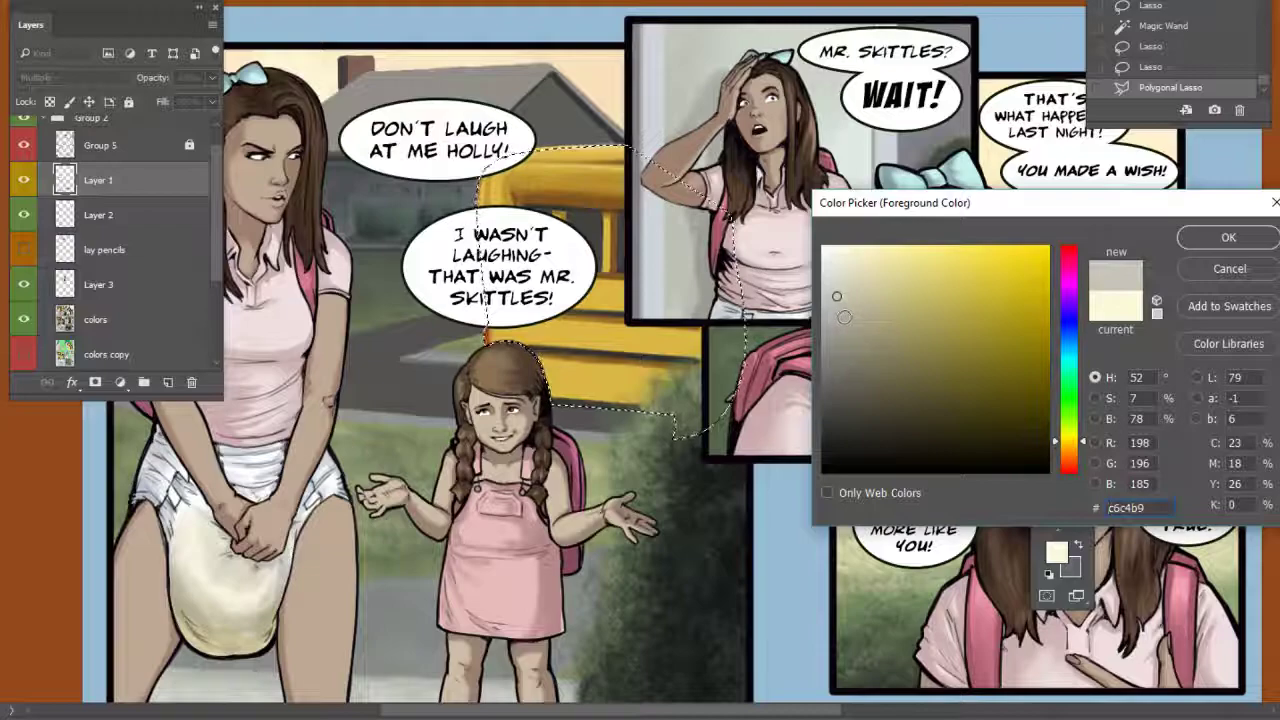
pyautogui.click(830, 298)
pyautogui.click(827, 293)
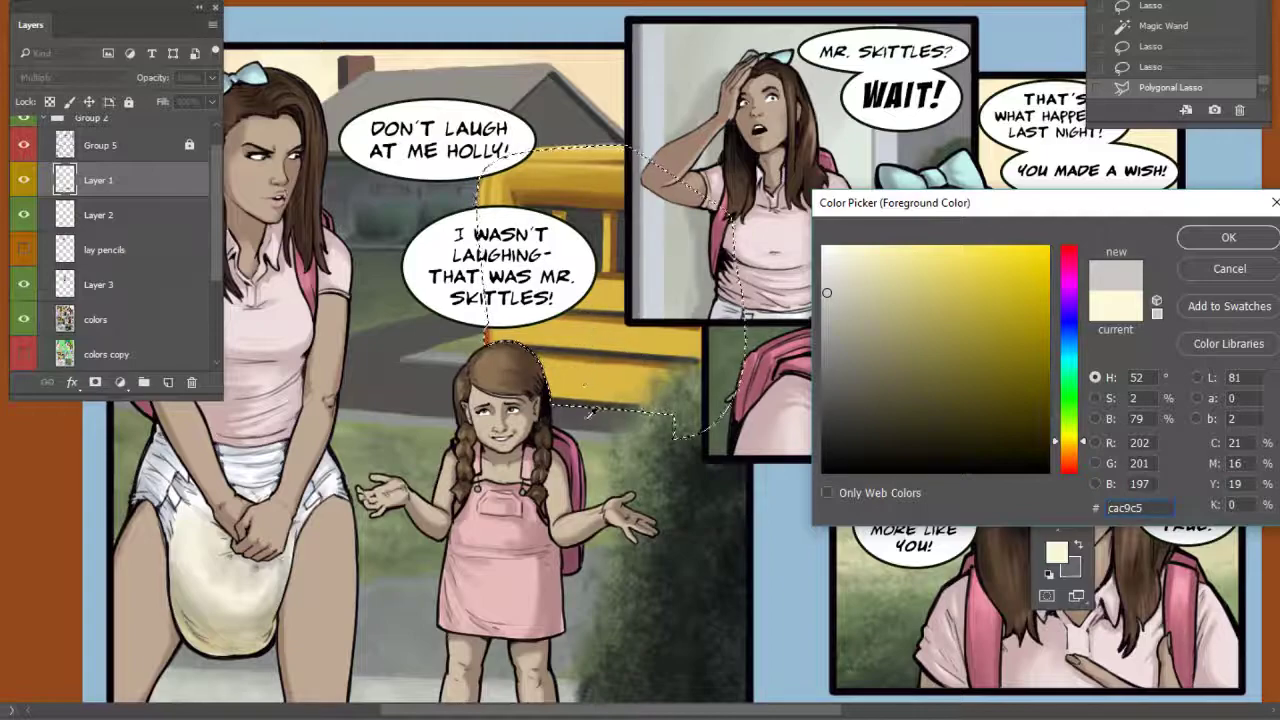
pyautogui.click(930, 292)
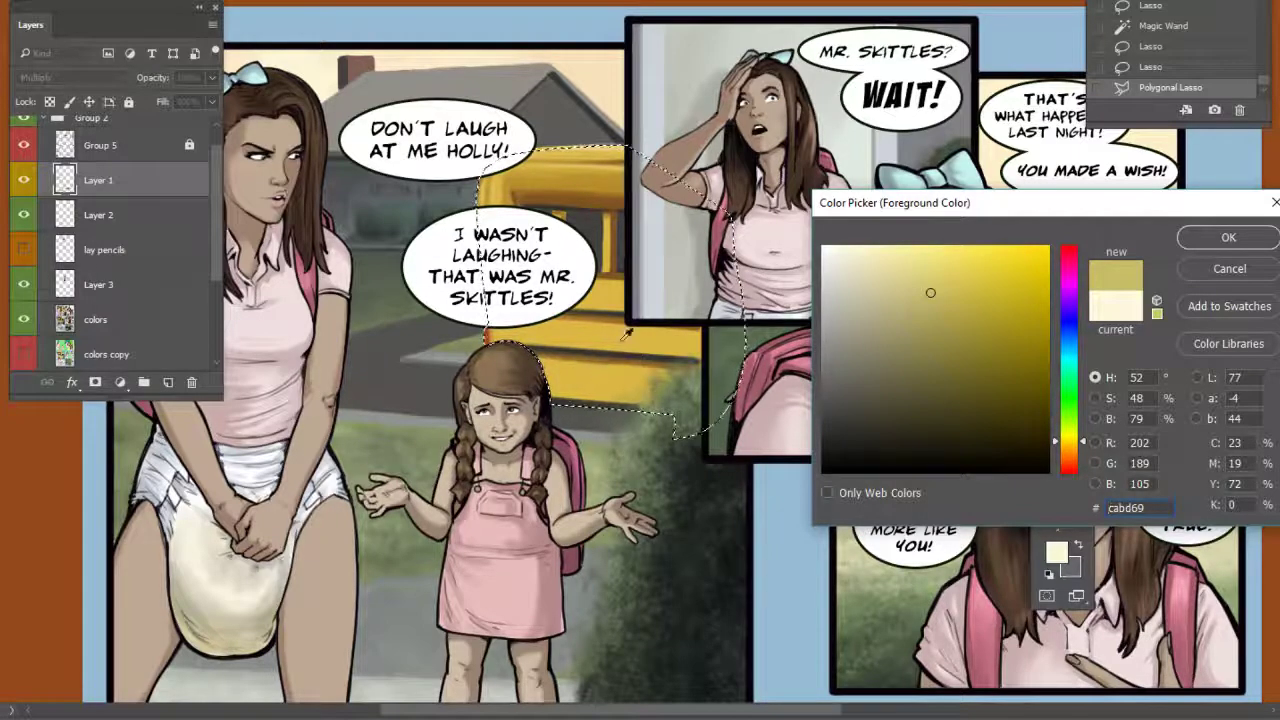
pyautogui.press('Return')
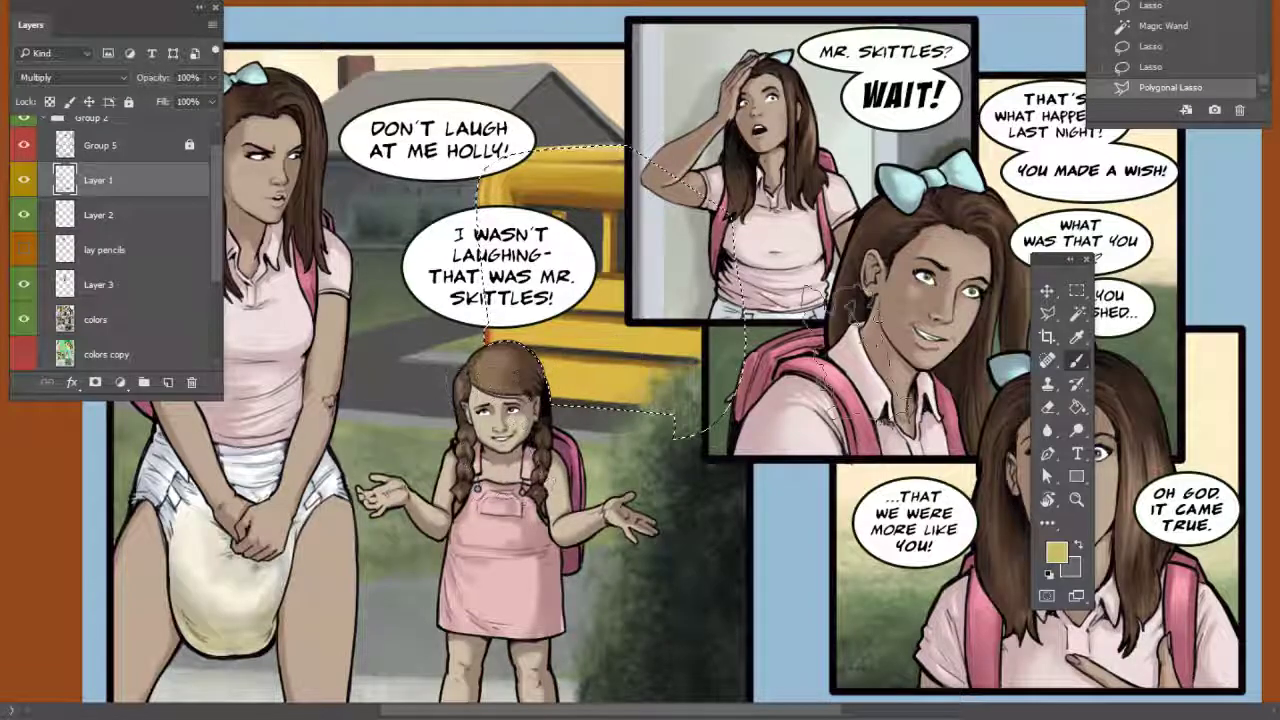
pyautogui.click(1056, 551)
pyautogui.click(1070, 456)
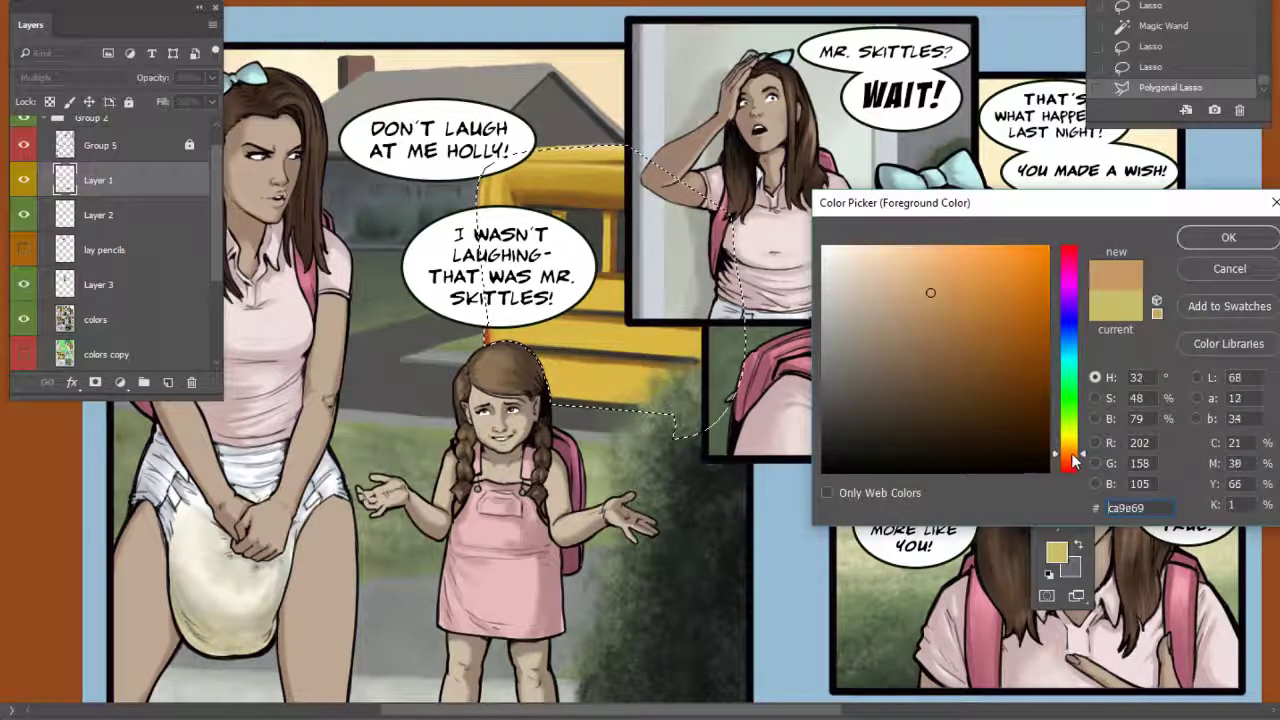
pyautogui.click(1228, 237)
# Brush muted orange shading over the selected school bus, mainly along its lower side panels
pyautogui.moveTo(585, 372); pyautogui.dragTo(660, 376)
pyautogui.moveTo(640, 374); pyautogui.dragTo(520, 366)
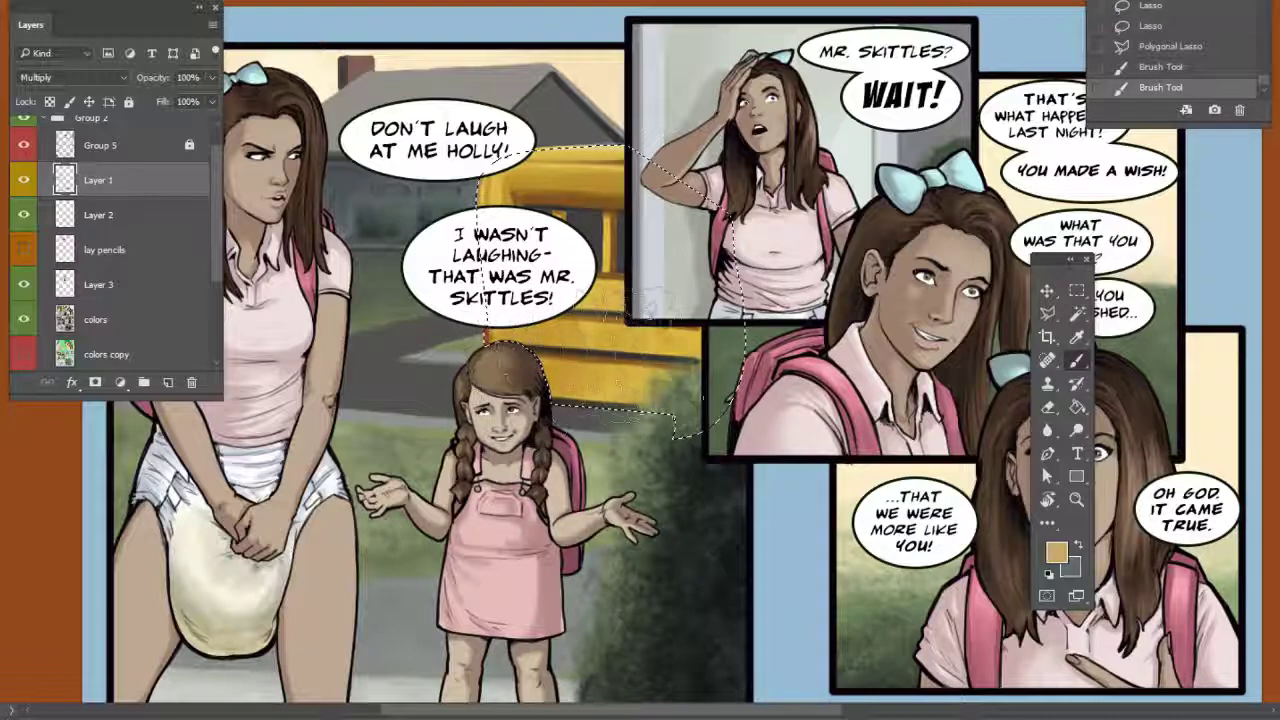
pyautogui.moveTo(655, 385)
pyautogui.mouseDown()
pyautogui.moveTo(600, 368)
pyautogui.moveTo(640, 362)
pyautogui.mouseUp()
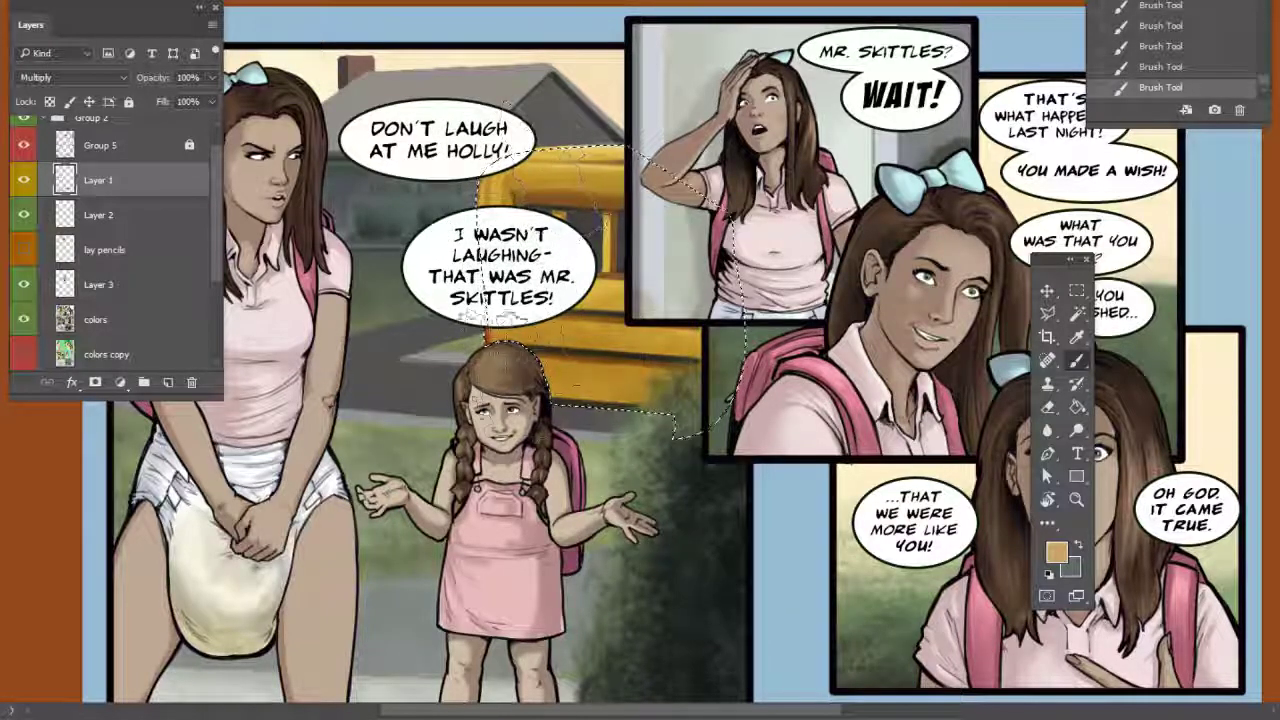
# Set the foreground color to a darker grayish brown, enlarge the brush to 306 px and deepen the bus's lower shadows
pyautogui.click(1056, 552)
pyautogui.click(880, 308)
pyautogui.click(1225, 238)
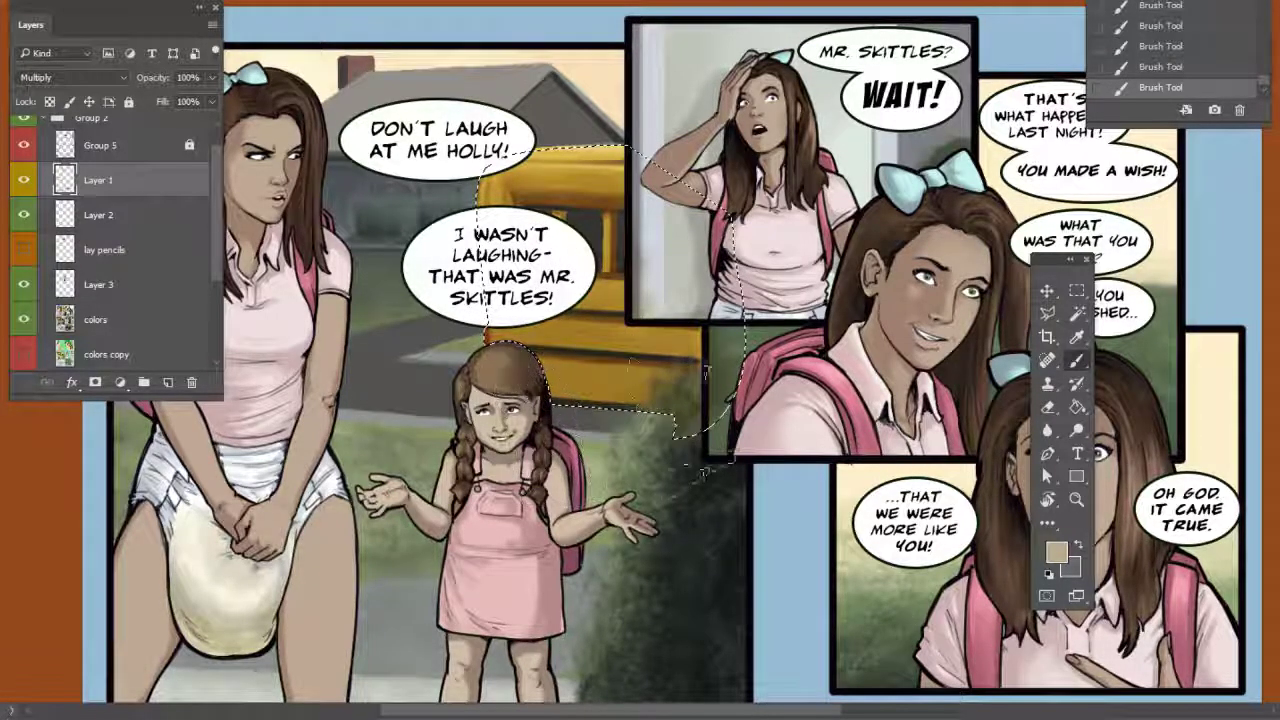
pyautogui.click(871, 357)
pyautogui.click(1212, 239)
pyautogui.rightClick(582, 372)
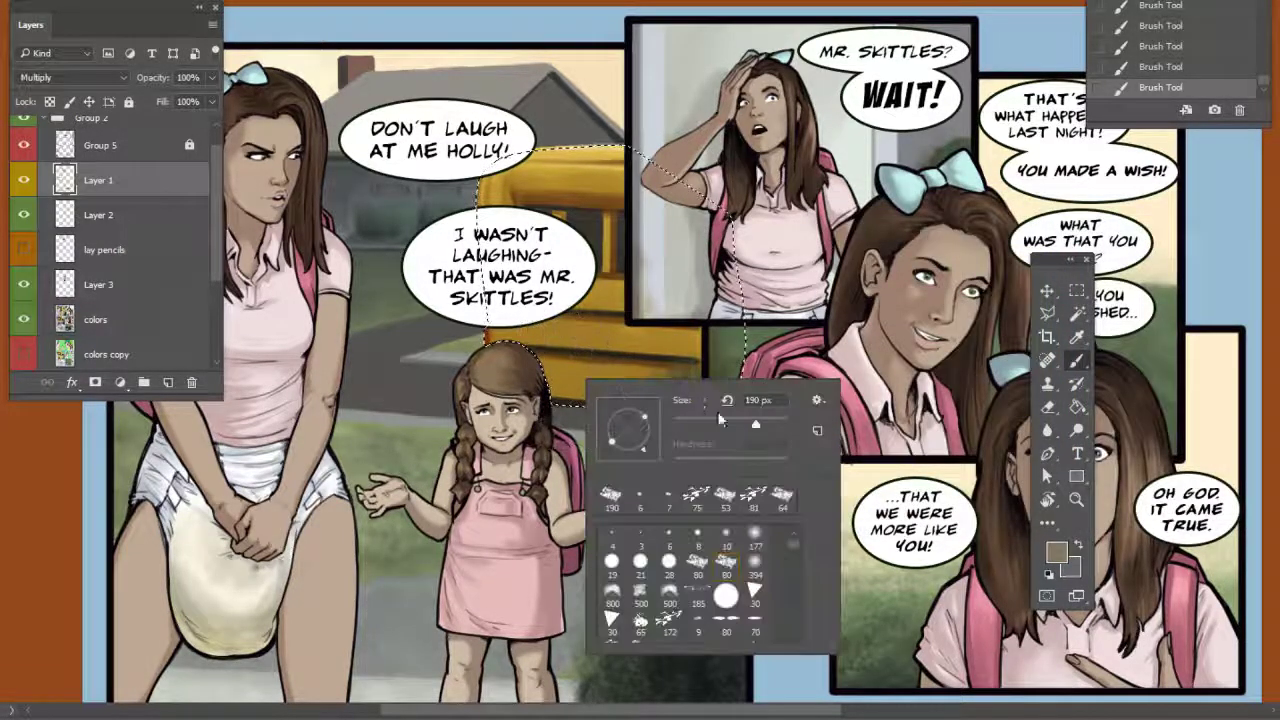
pyautogui.moveTo(758, 424); pyautogui.dragTo(766, 426)
pyautogui.press('Return')
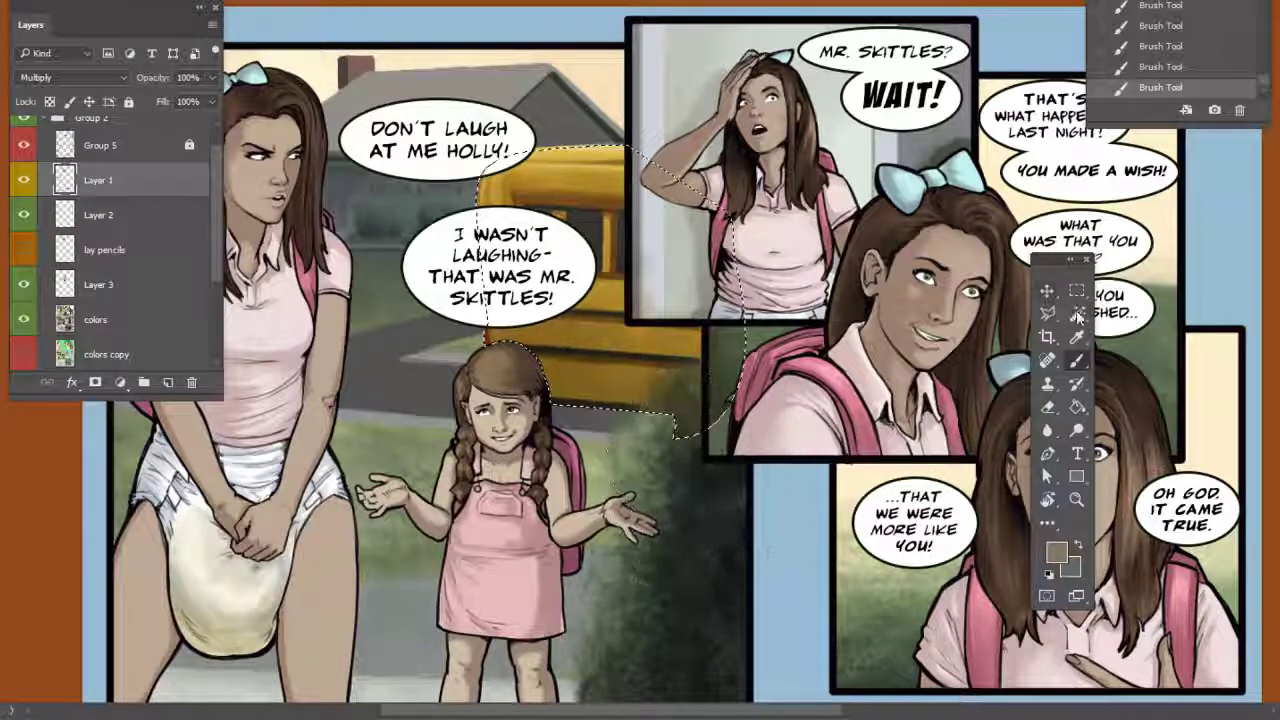
# Clear the bus selection and erase the shading that spills past the bus beside the inset panels
pyautogui.press('w')
pyautogui.click(897, 320)
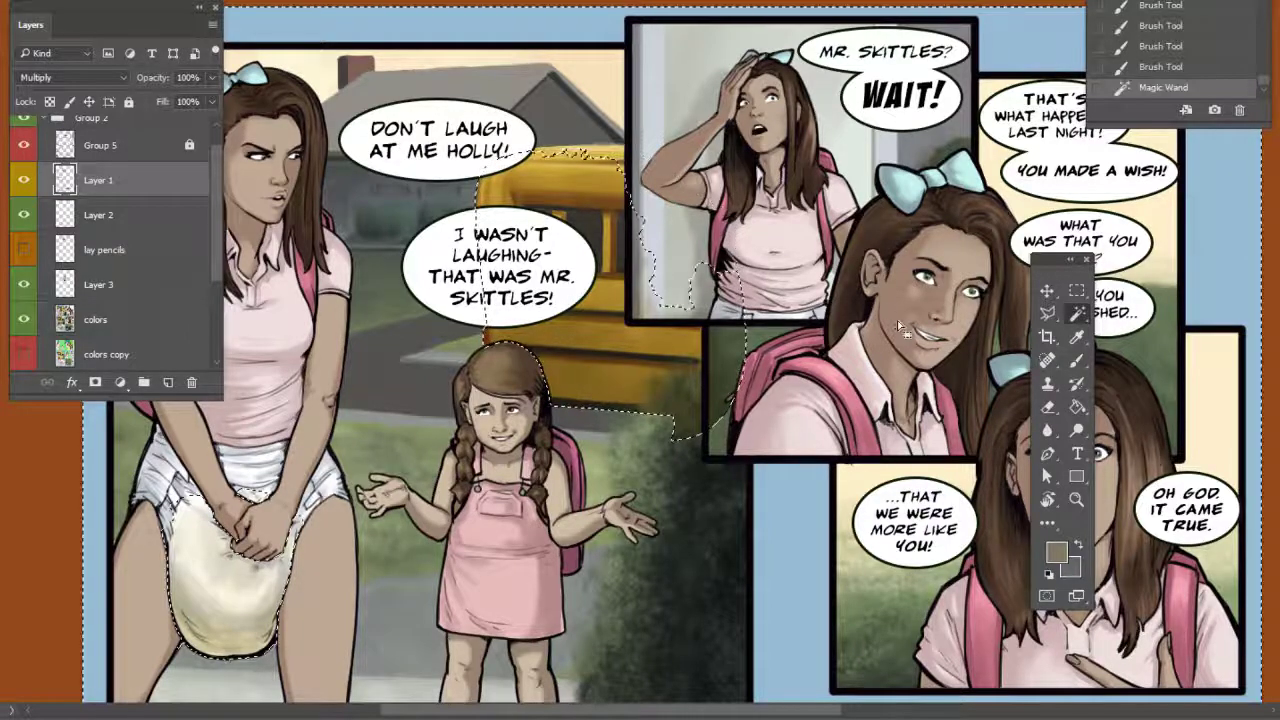
pyautogui.hotkey('ctrl', 'd')
pyautogui.press('e')
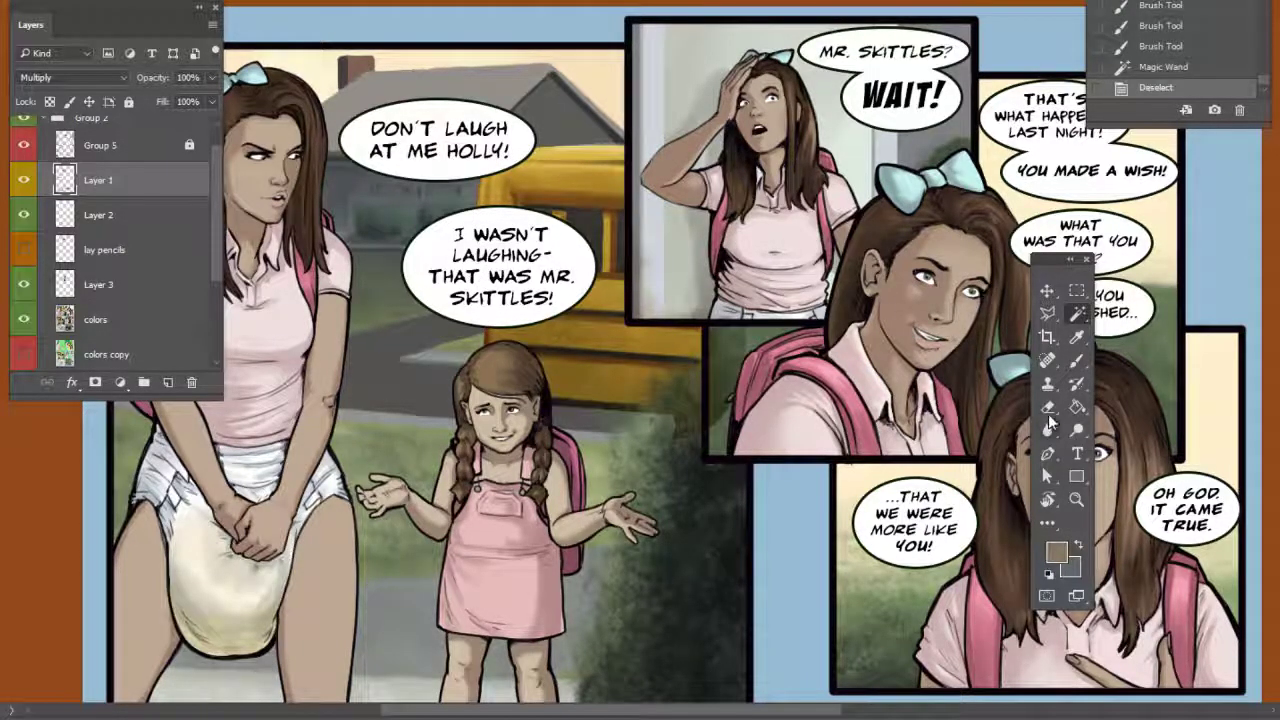
pyautogui.rightClick(704, 424)
pyautogui.moveTo(722, 282)
pyautogui.mouseDown()
pyautogui.moveTo(748, 304)
pyautogui.moveTo(718, 366)
pyautogui.mouseUp()
pyautogui.moveTo(716, 430); pyautogui.dragTo(720, 445)
# Marquee the inset panel of the girl in the doorway and cut the bus shading that spills into it
pyautogui.click(1076, 288)
pyautogui.moveTo(628, 19); pyautogui.dragTo(861, 323)
pyautogui.moveTo(706, 321)
pyautogui.mouseDown()
pyautogui.moveTo(719, 357)
pyautogui.moveTo(712, 330)
pyautogui.mouseUp()
pyautogui.hotkey('ctrl', 'x')
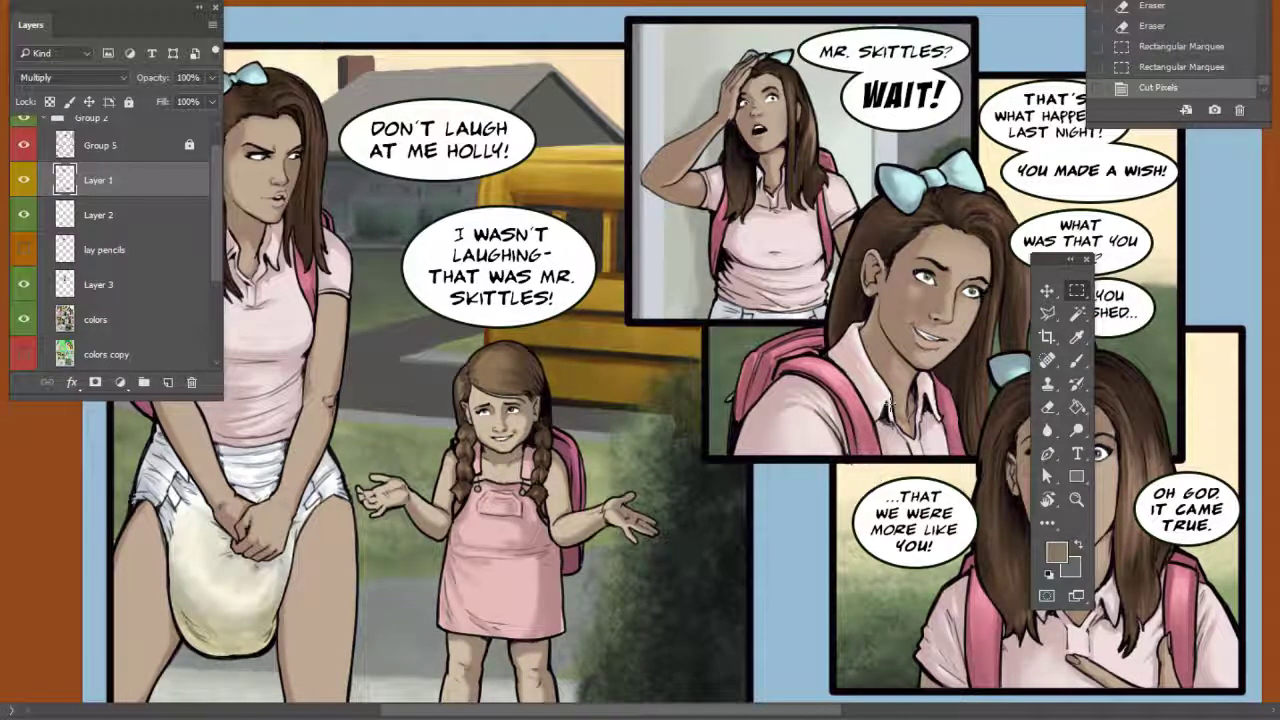
# Erase the remaining bus shading from the top of the bush in front of the bus
pyautogui.rightClick(700, 414)
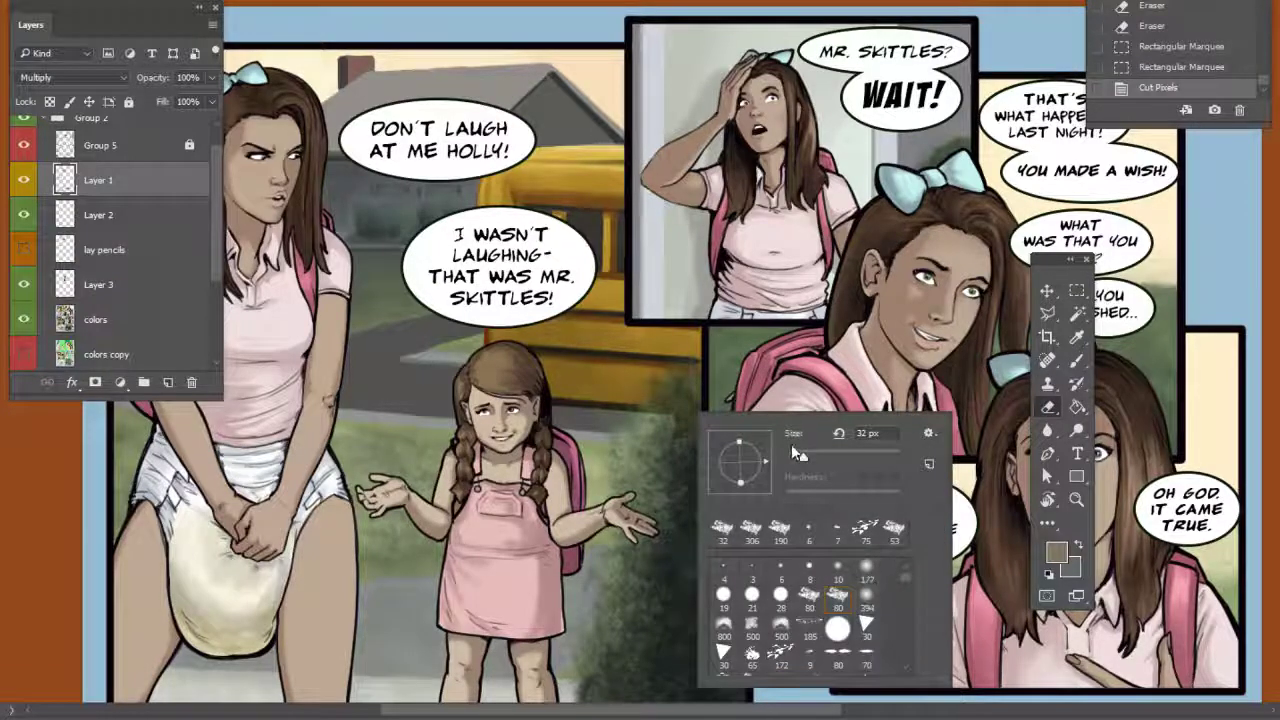
pyautogui.moveTo(676, 415)
pyautogui.mouseDown()
pyautogui.moveTo(664, 402)
pyautogui.moveTo(680, 394)
pyautogui.mouseUp()
pyautogui.moveTo(682, 394); pyautogui.dragTo(682, 397)
pyautogui.moveTo(682, 397)
pyautogui.mouseDown()
pyautogui.moveTo(678, 408)
pyautogui.moveTo(702, 398)
pyautogui.moveTo(690, 379)
pyautogui.moveTo(670, 388)
pyautogui.moveTo(655, 421)
pyautogui.mouseUp()
# Move Layer 3 above Layer 1 in the layer stack and compare the bus with Layer 1 hidden and shown
pyautogui.moveTo(114, 290); pyautogui.dragTo(114, 182)
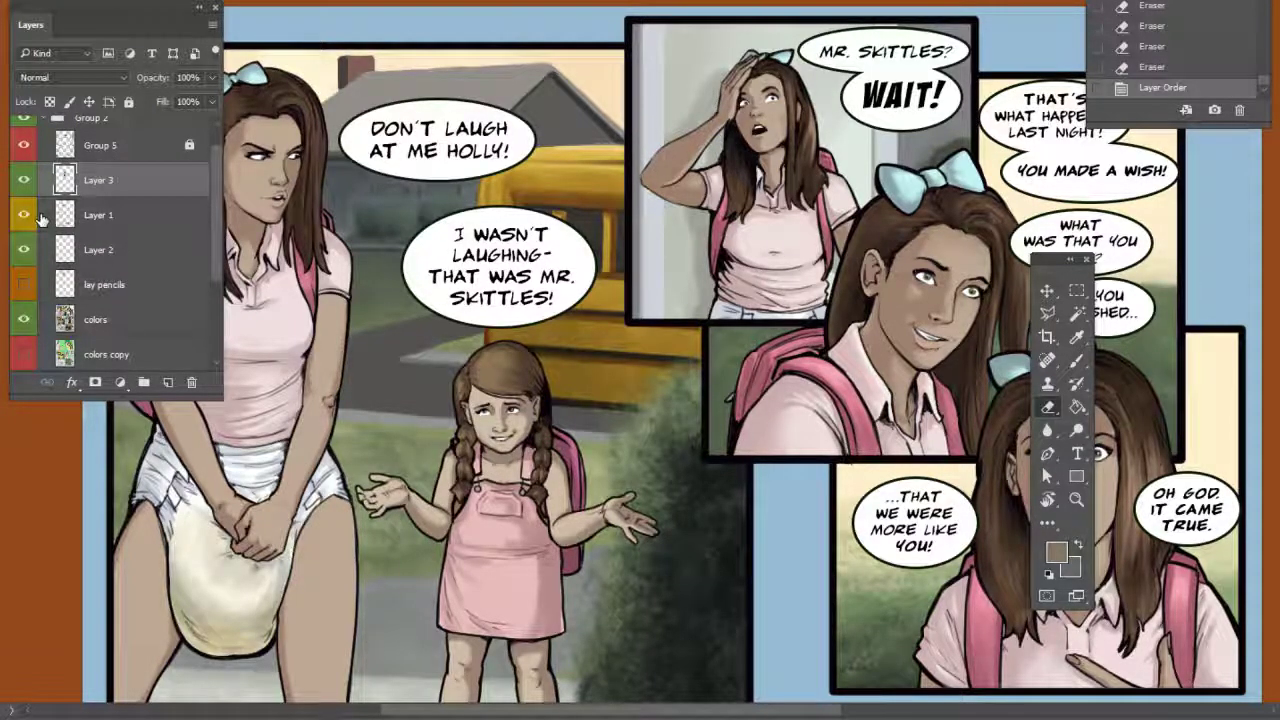
pyautogui.click(1077, 291)
pyautogui.moveTo(815, 417); pyautogui.dragTo(666, 405)
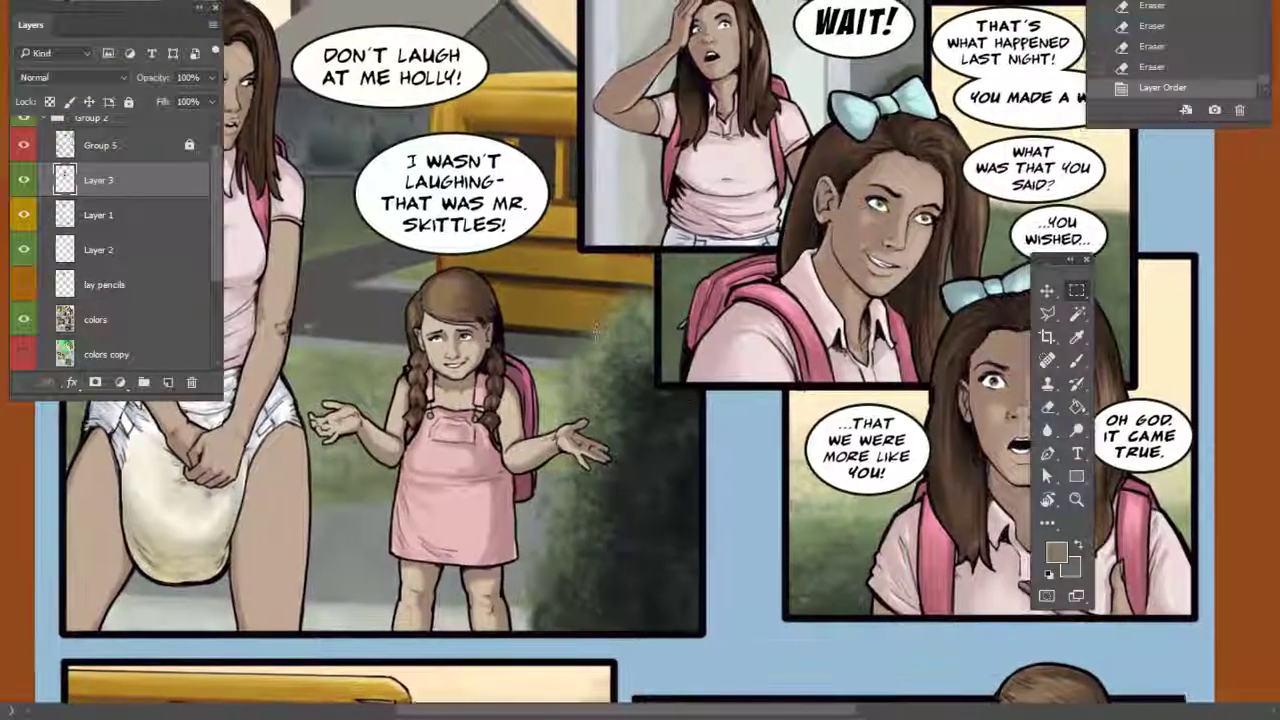
pyautogui.click(24, 219)
pyautogui.click(24, 219)
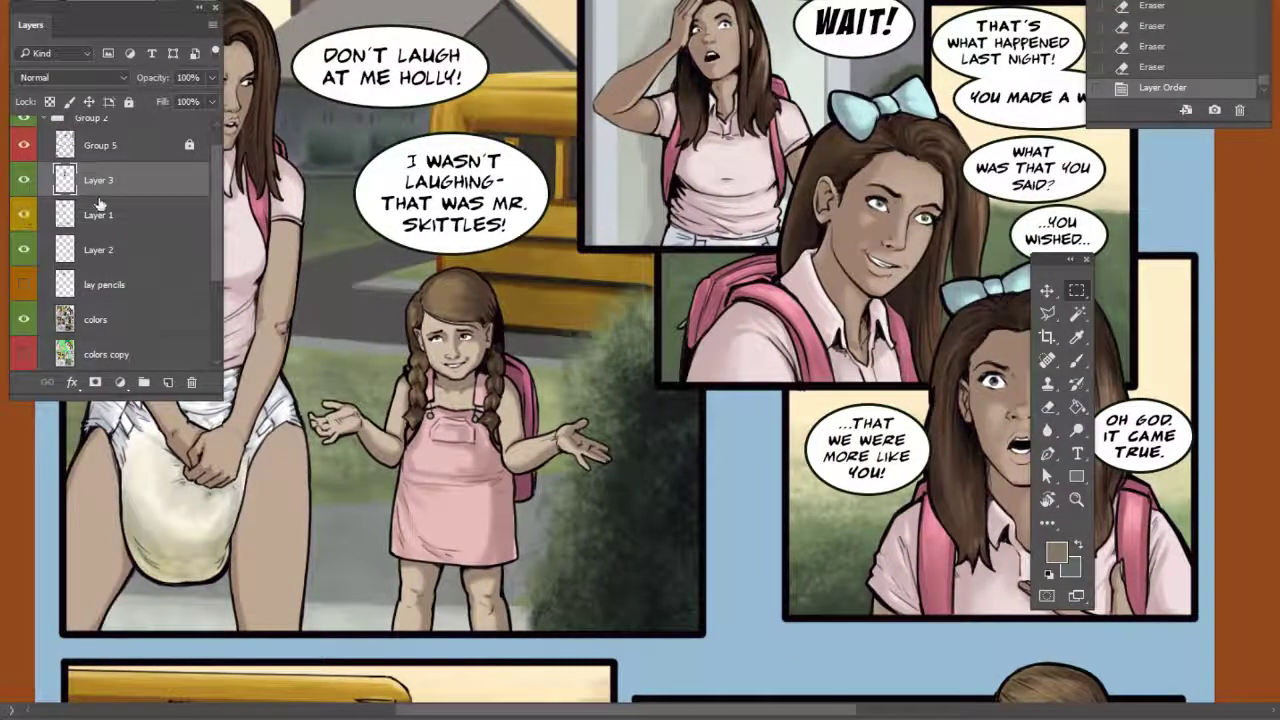
pyautogui.moveTo(134, 206)
pyautogui.mouseDown()
pyautogui.moveTo(133, 173)
pyautogui.moveTo(133, 214)
pyautogui.mouseUp()
pyautogui.moveTo(743, 379); pyautogui.dragTo(910, 416)
# Select the first panel's background with the Magic Wand on the colors copy layer
pyautogui.click(1077, 318)
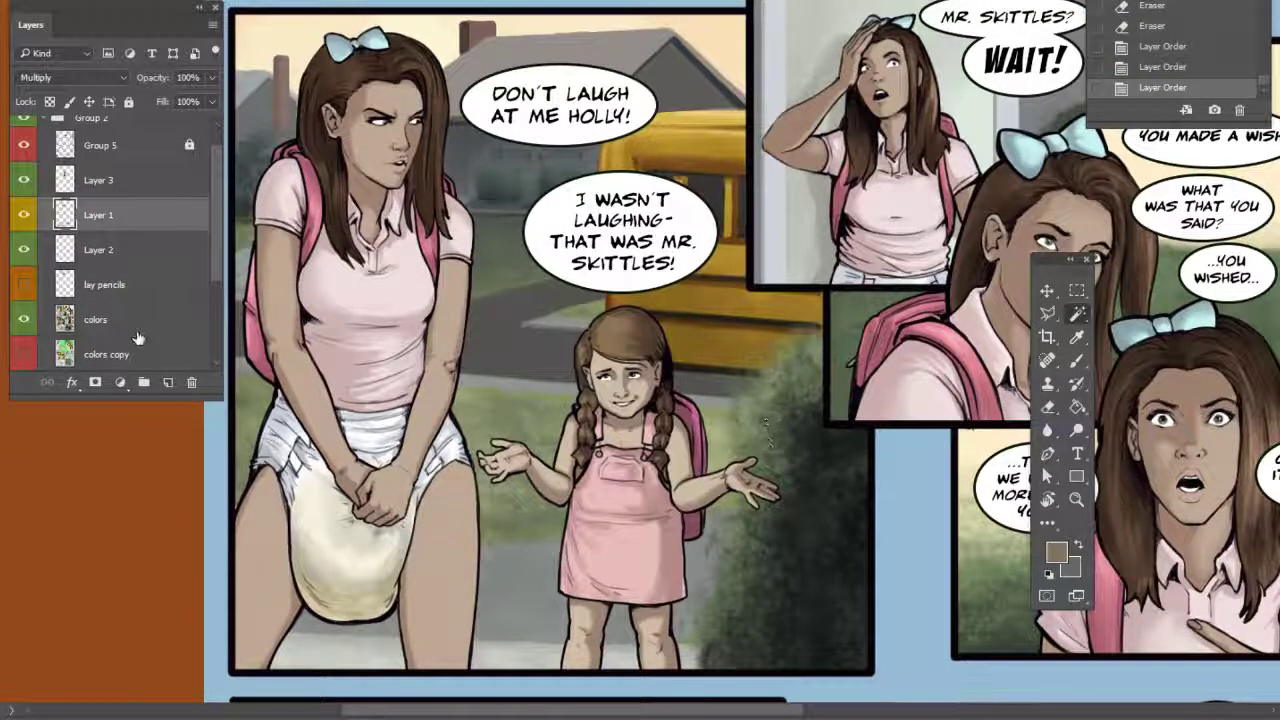
pyautogui.click(148, 355)
pyautogui.click(722, 390)
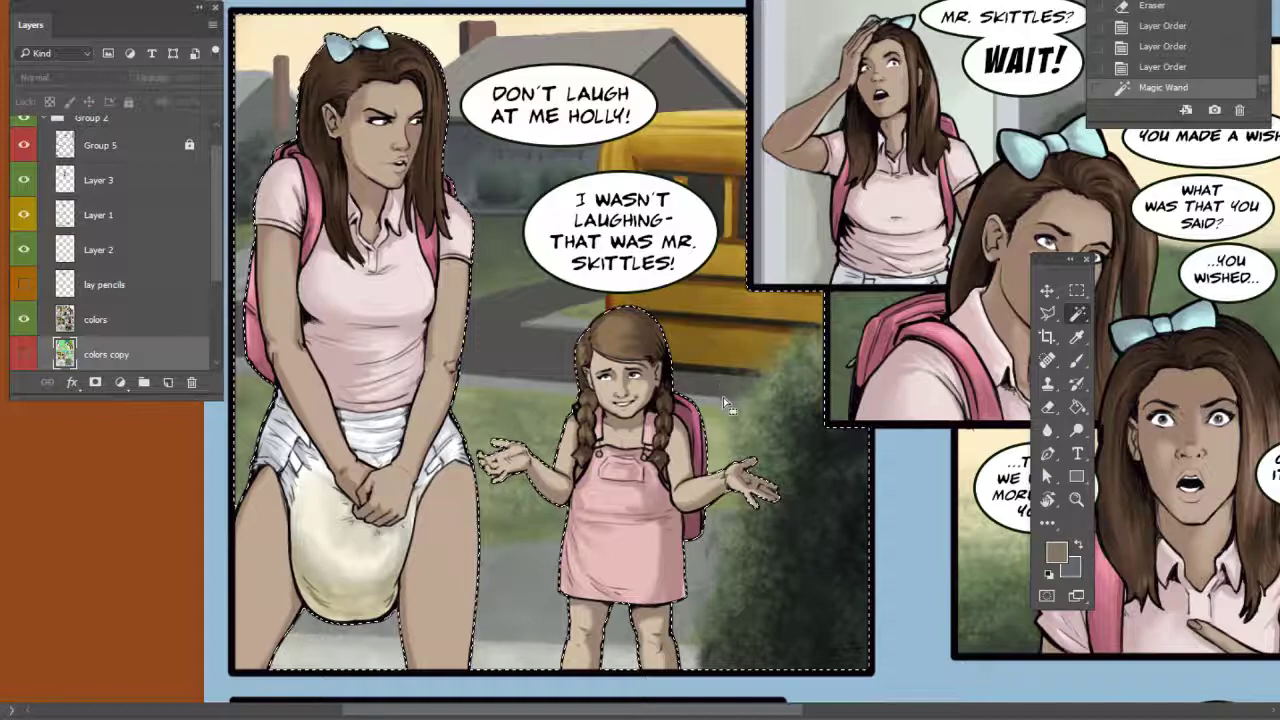
# On the colors layer, sample the dark tone under the bus and paint beside the younger girl's hair at 117 px
pyautogui.click(115, 325)
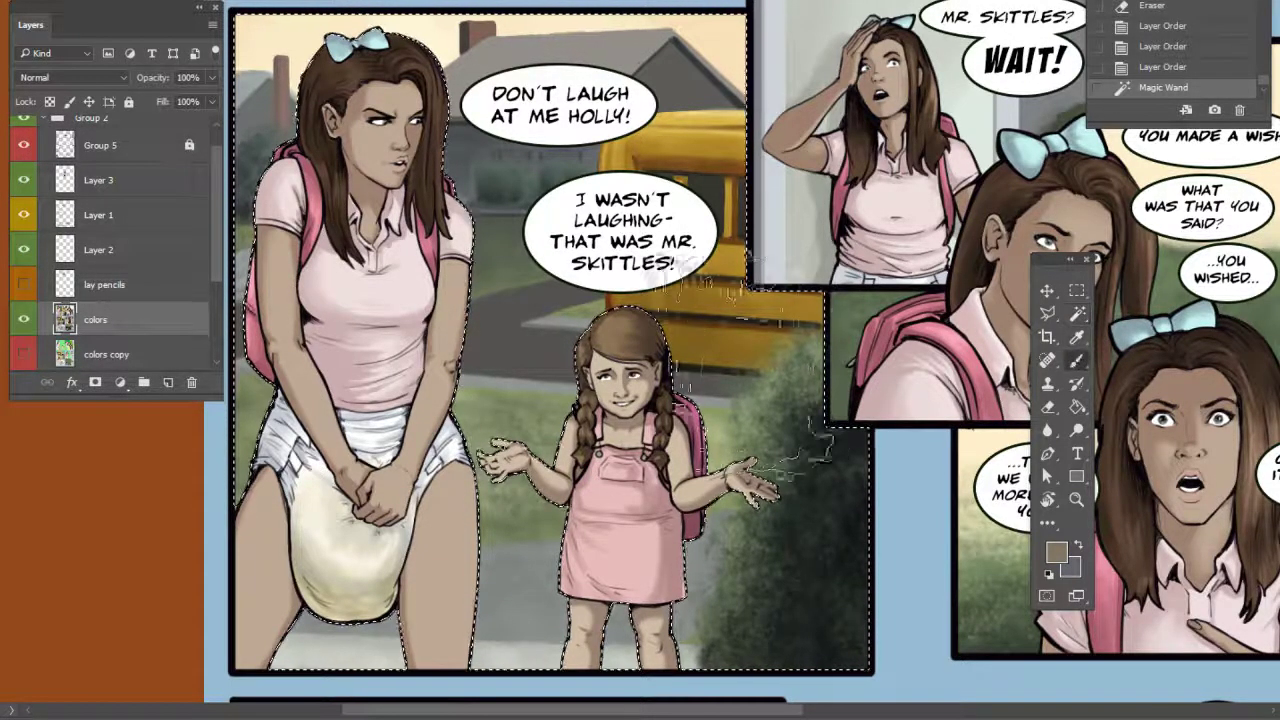
pyautogui.keyDown('alt'); pyautogui.click(726, 364); pyautogui.keyUp('alt')
pyautogui.rightClick(738, 398)
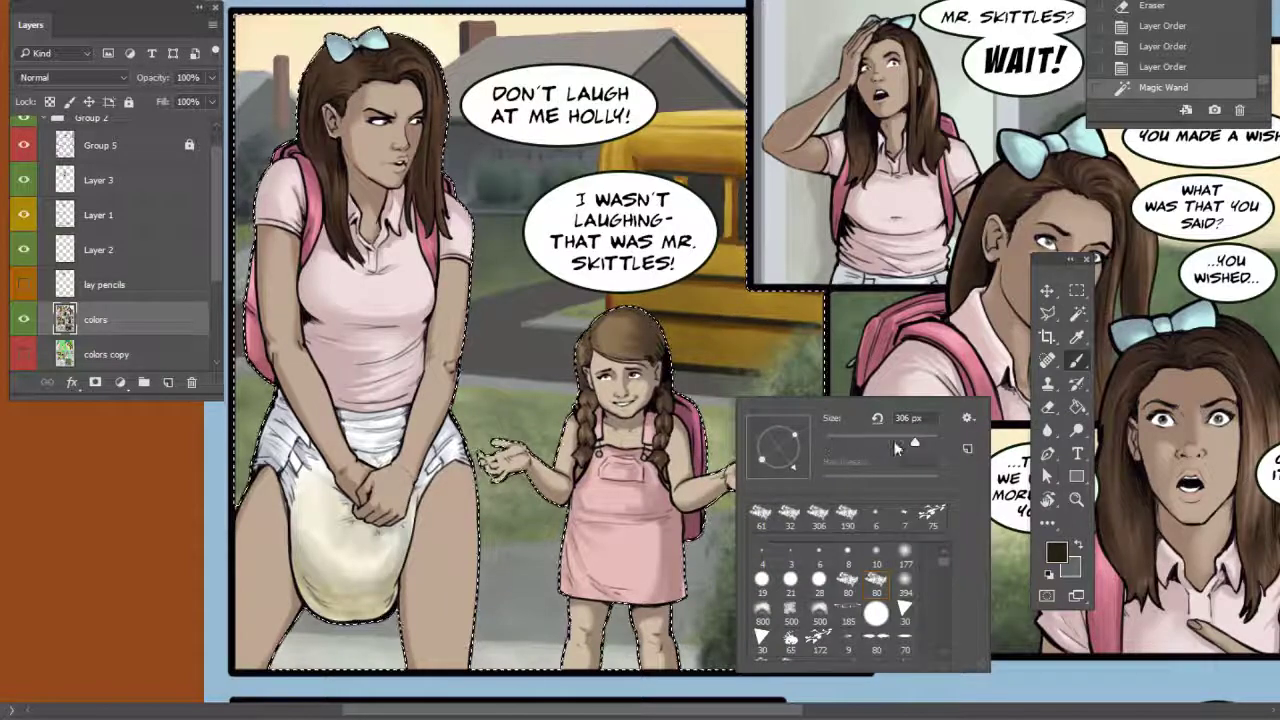
pyautogui.moveTo(895, 443); pyautogui.dragTo(885, 441)
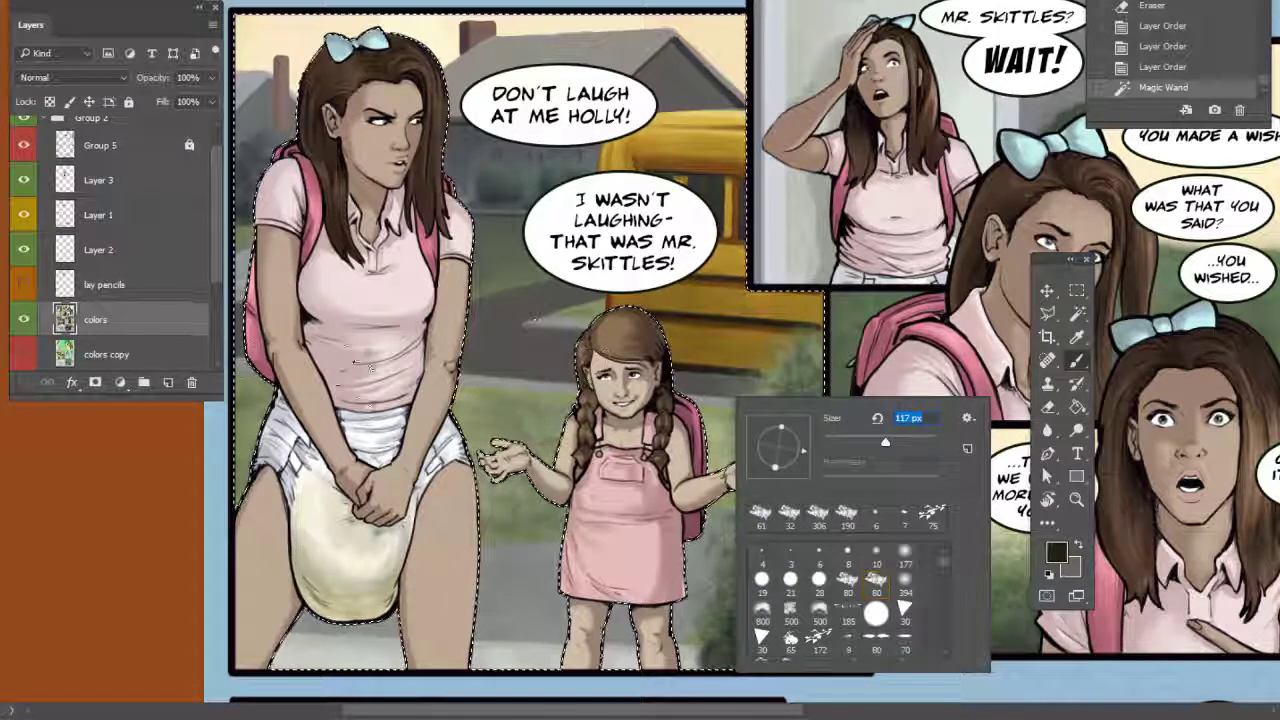
pyautogui.moveTo(684, 385); pyautogui.dragTo(692, 400)
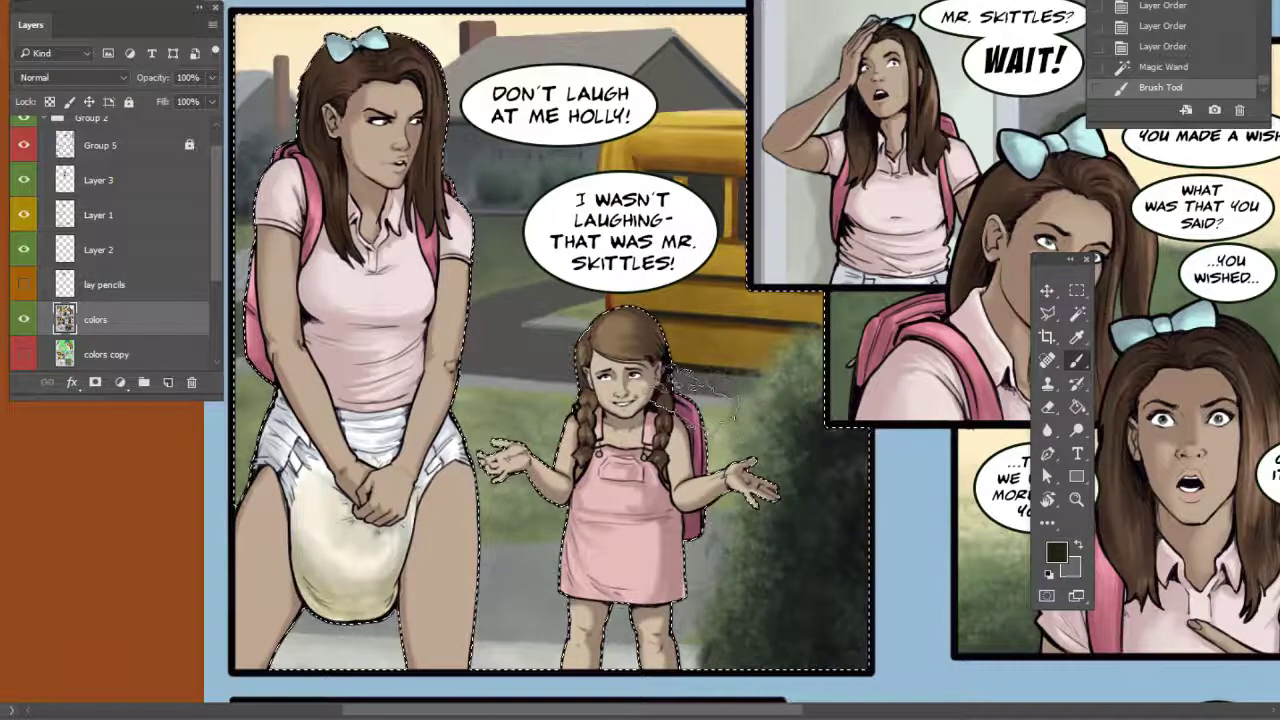
# On Layer 1, brush a dark shadow on the road beneath the bus, from the girl's backpack to the bush
pyautogui.click(153, 219)
pyautogui.moveTo(688, 398)
pyautogui.mouseDown()
pyautogui.moveTo(712, 392)
pyautogui.moveTo(704, 412)
pyautogui.mouseUp()
pyautogui.moveTo(728, 430); pyautogui.dragTo(846, 420)
# Erase excess shadow on Layer 1 where the road meets the grass and bush, undoing a stray eraser stroke
pyautogui.click(1047, 406)
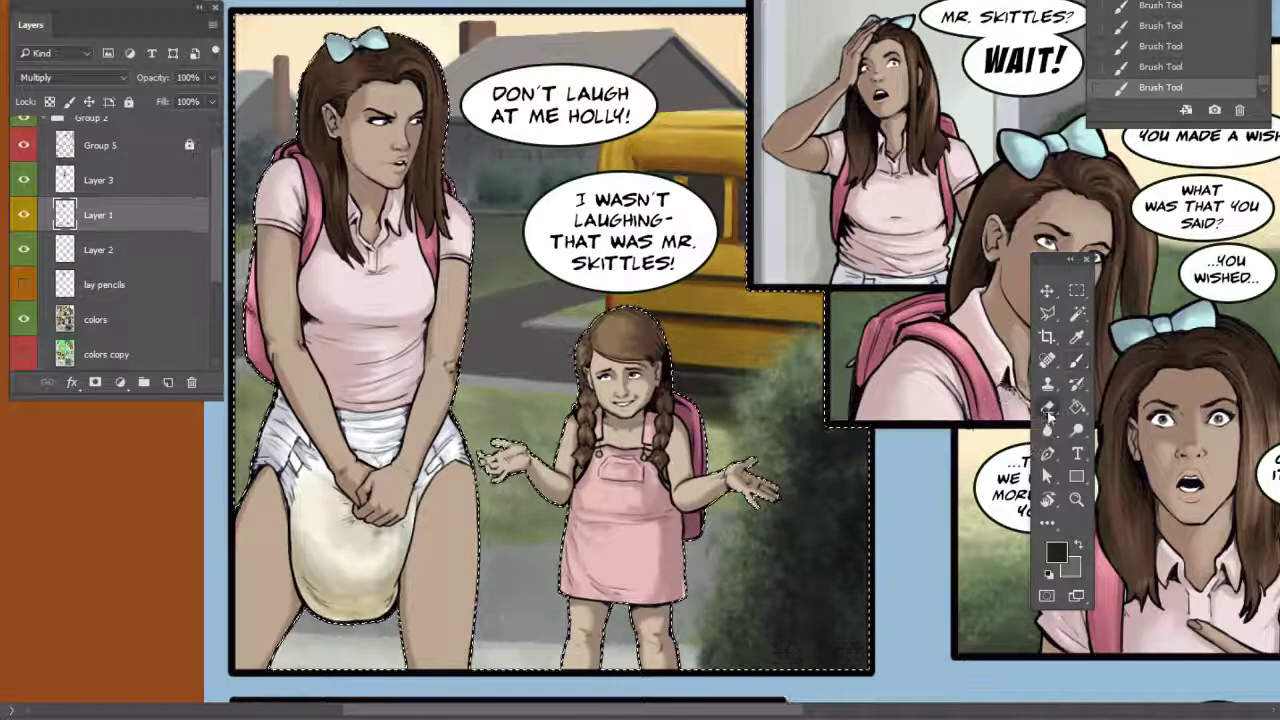
pyautogui.rightClick(731, 422)
pyautogui.press('Escape')
pyautogui.moveTo(733, 428); pyautogui.dragTo(748, 440)
pyautogui.moveTo(726, 420); pyautogui.dragTo(744, 432)
pyautogui.moveTo(722, 416)
pyautogui.mouseDown()
pyautogui.moveTo(740, 430)
pyautogui.moveTo(727, 418)
pyautogui.mouseUp()
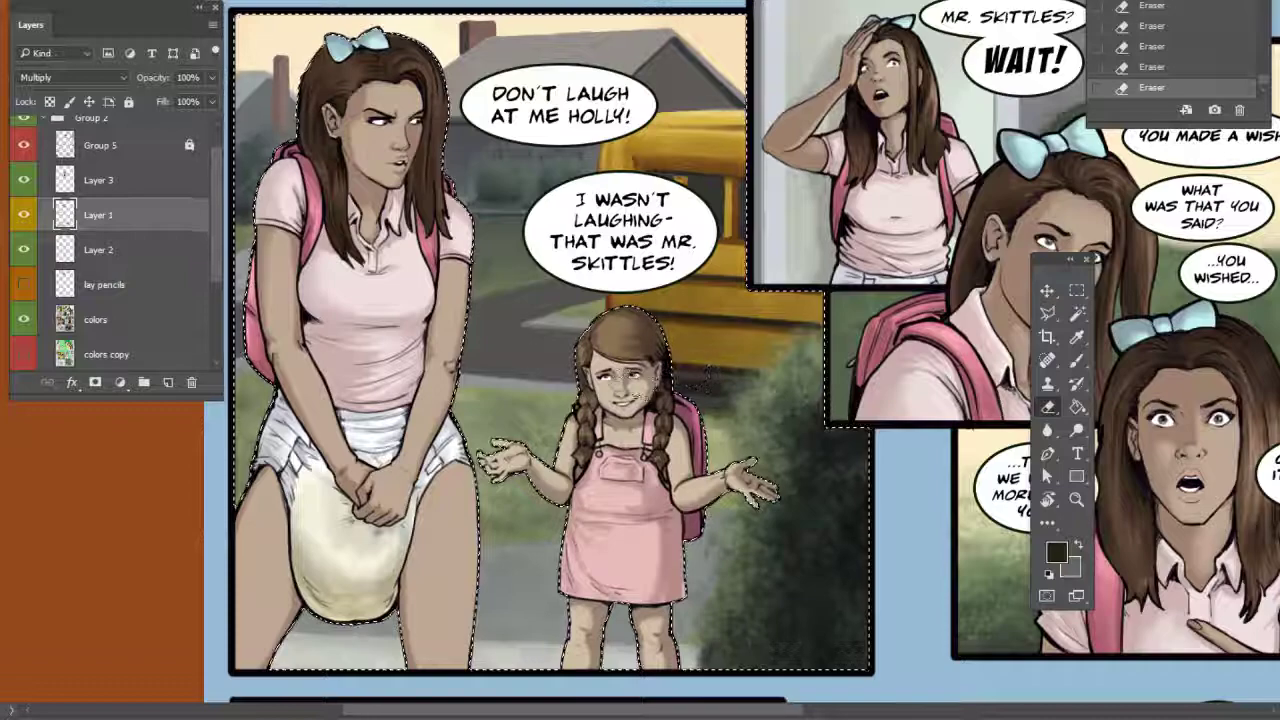
pyautogui.hotkey('ctrl', 'z')
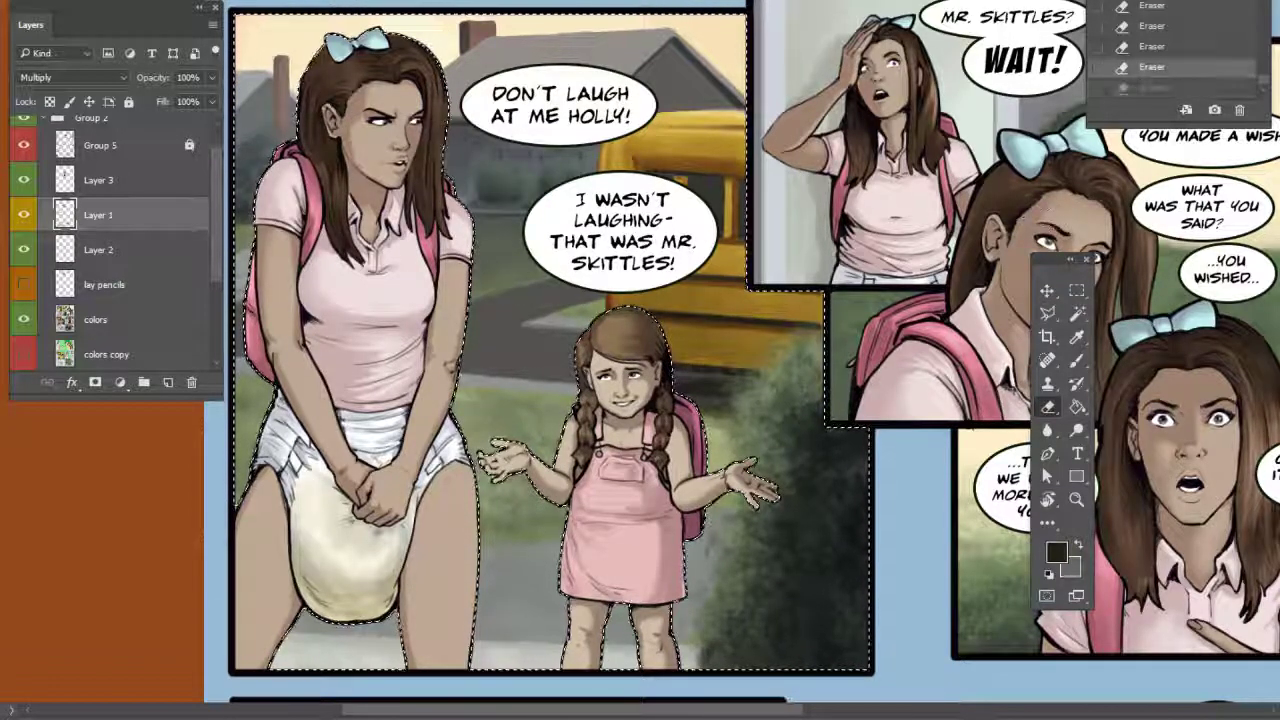
pyautogui.moveTo(318, 642); pyautogui.dragTo(384, 640)
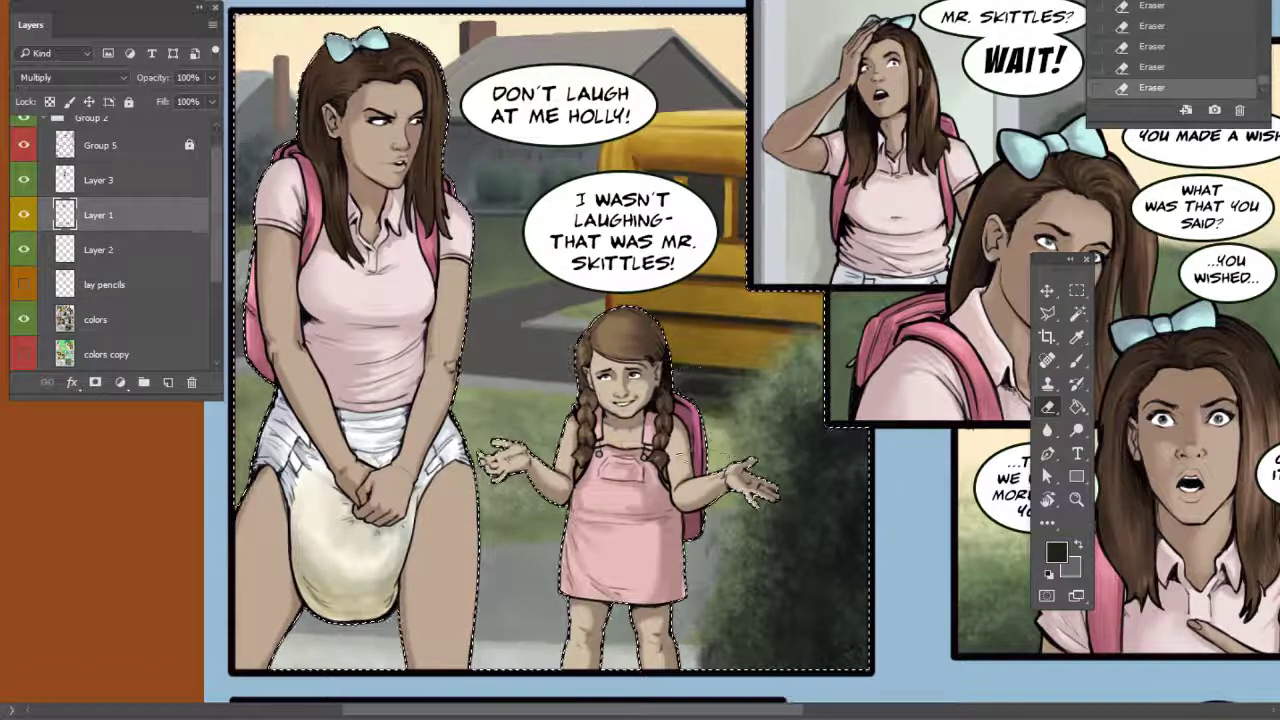
# Return to the Brush with a smaller tip and add dark strokes along the bus's lower edge above the bush
pyautogui.click(1077, 360)
pyautogui.rightClick(797, 403)
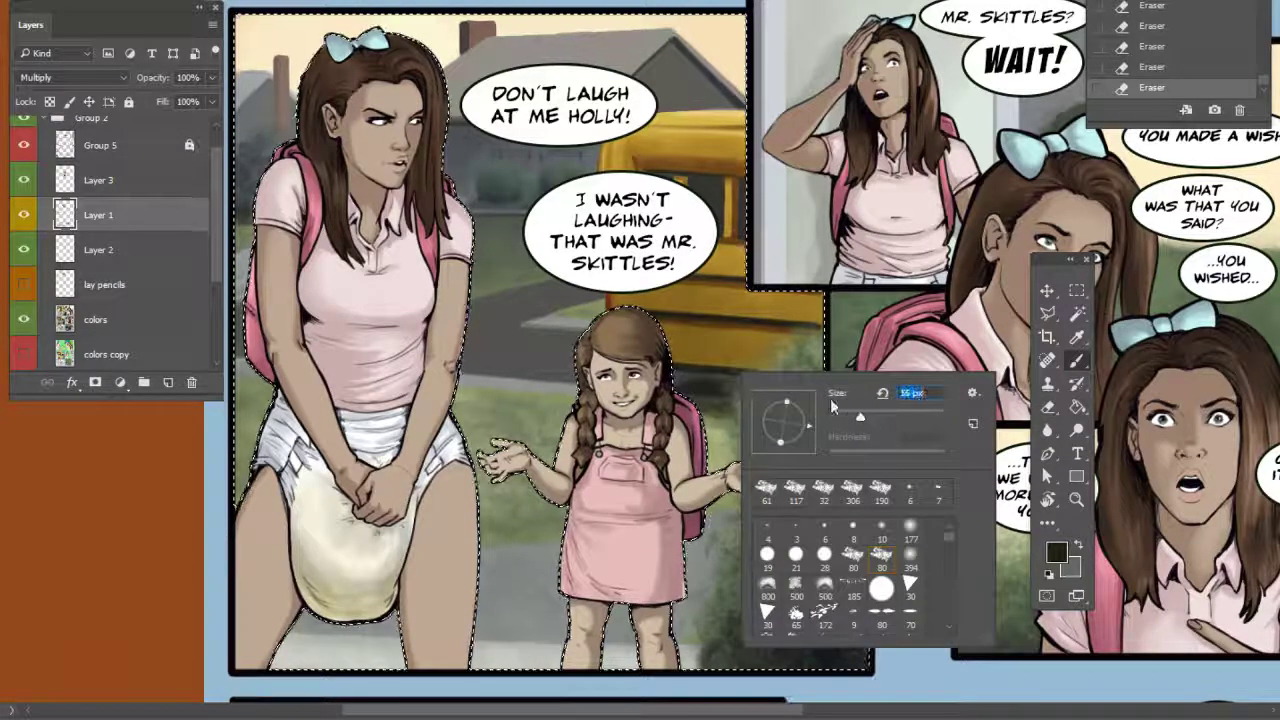
pyautogui.press('Return')
pyautogui.moveTo(762, 368)
pyautogui.mouseDown()
pyautogui.moveTo(709, 378)
pyautogui.moveTo(781, 380)
pyautogui.moveTo(721, 376)
pyautogui.moveTo(766, 385)
pyautogui.mouseUp()
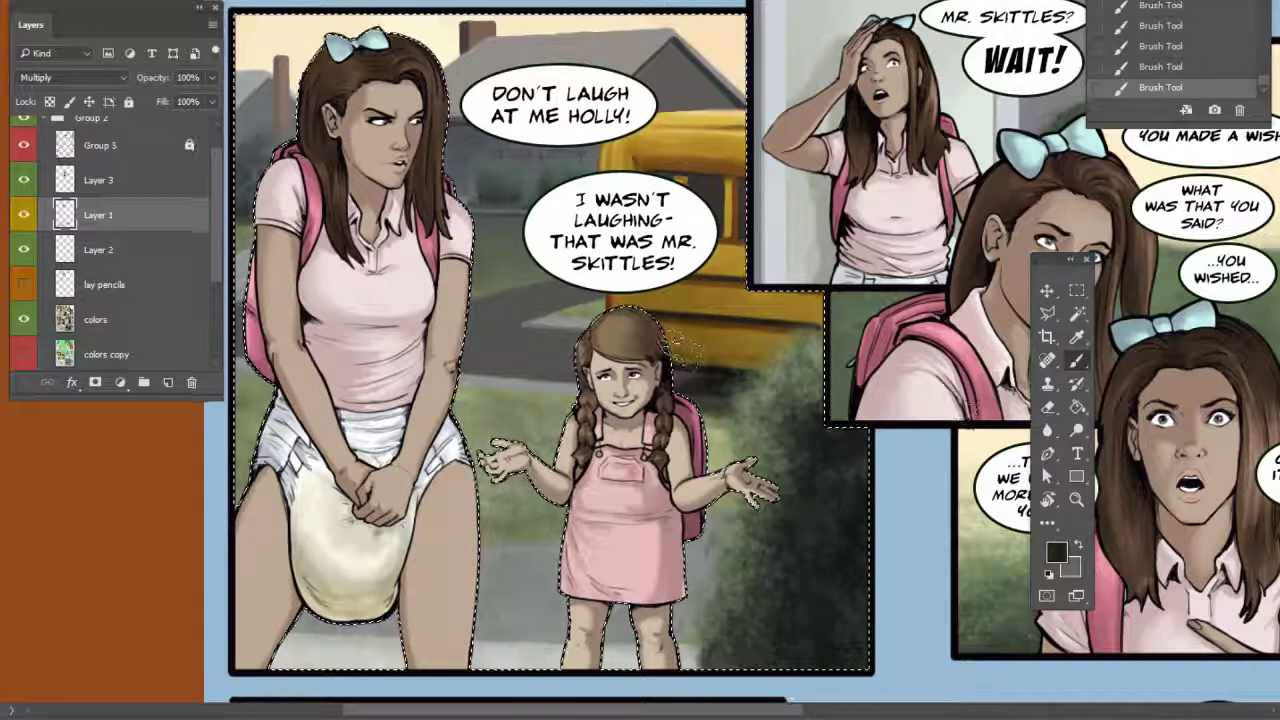
# Deselect the first panel's background selection and return to the Brush tool
pyautogui.moveTo(895, 447); pyautogui.dragTo(871, 411)
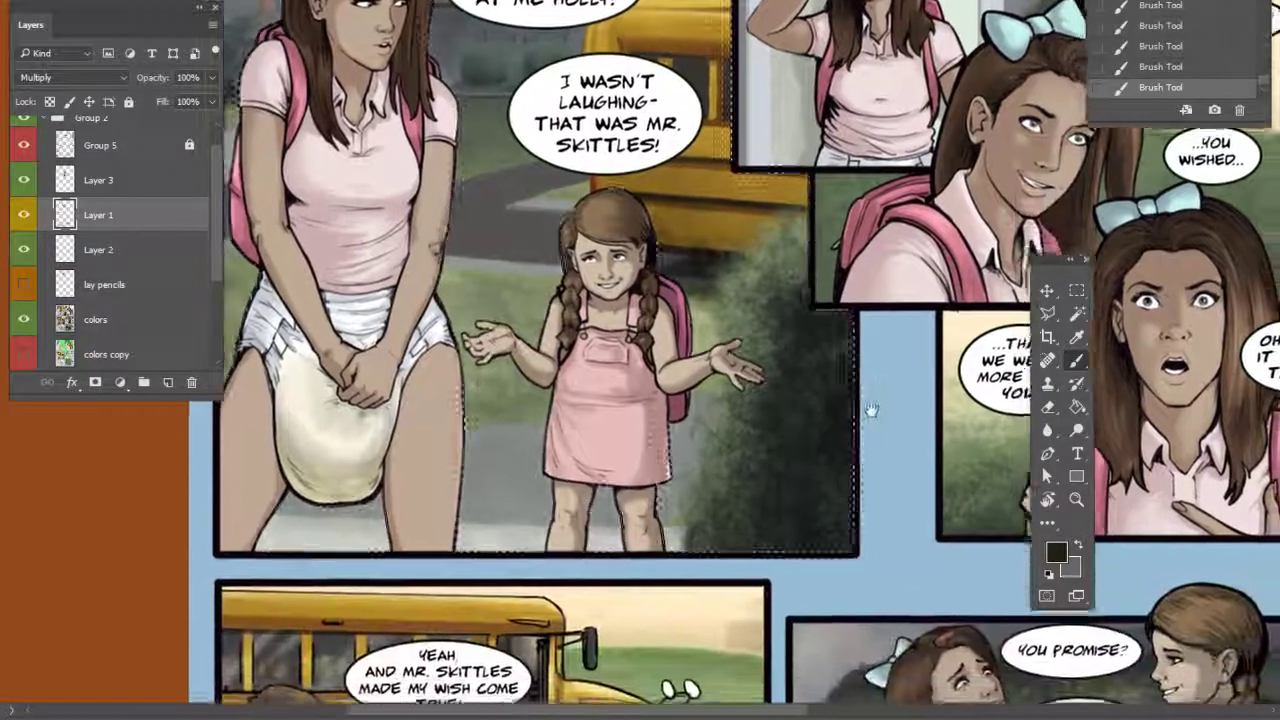
pyautogui.click(1077, 291)
pyautogui.hotkey('ctrl', 'd')
pyautogui.moveTo(830, 363); pyautogui.dragTo(891, 459)
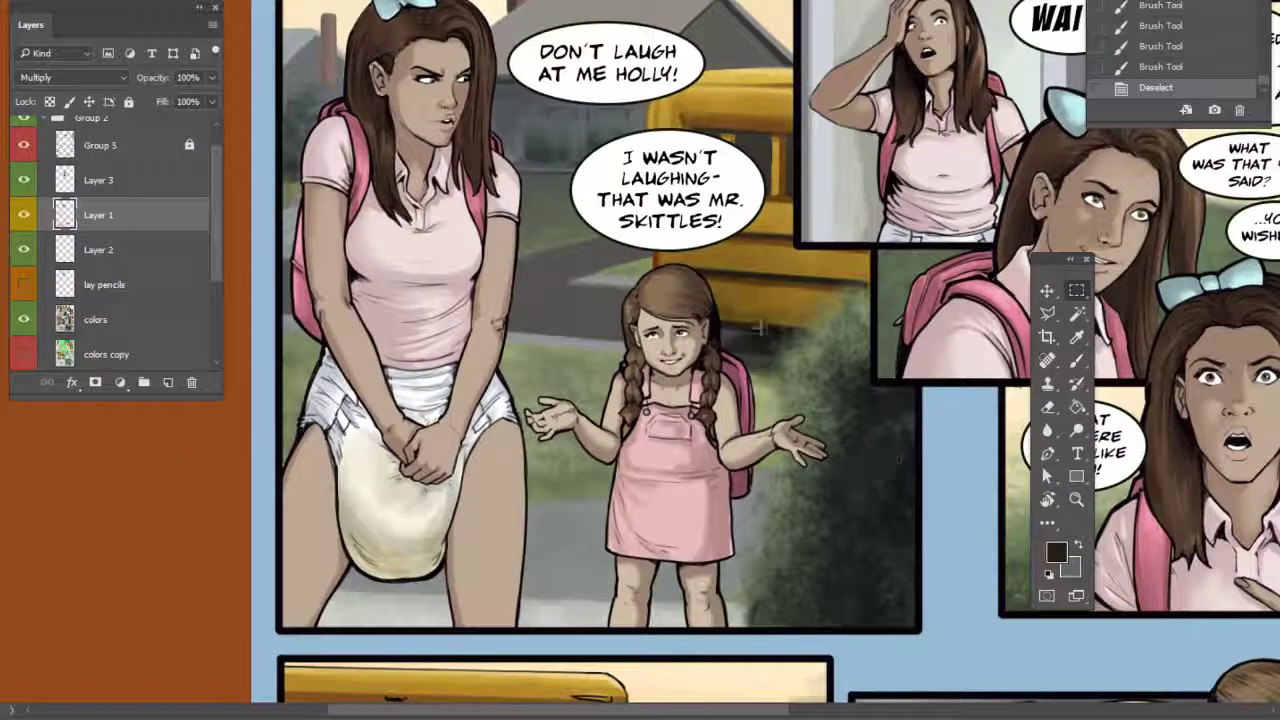
pyautogui.scroll(1, 834, 318)
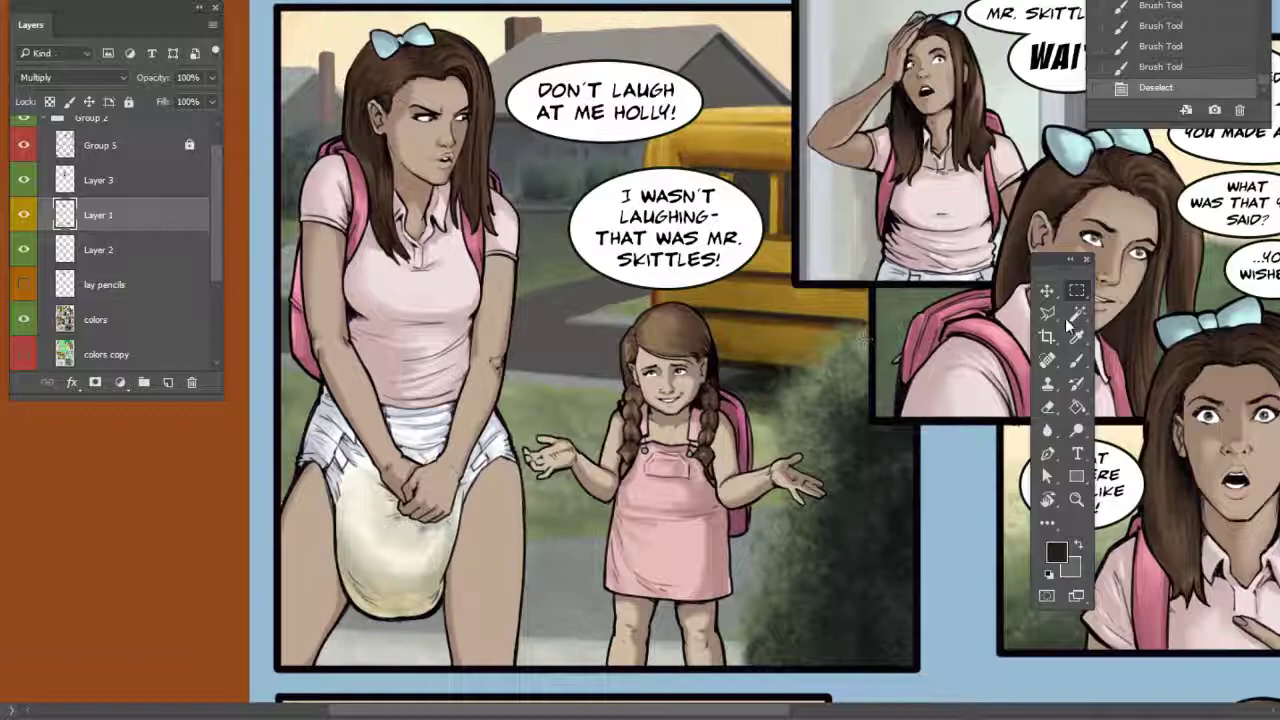
pyautogui.moveTo(769, 353); pyautogui.dragTo(725, 384)
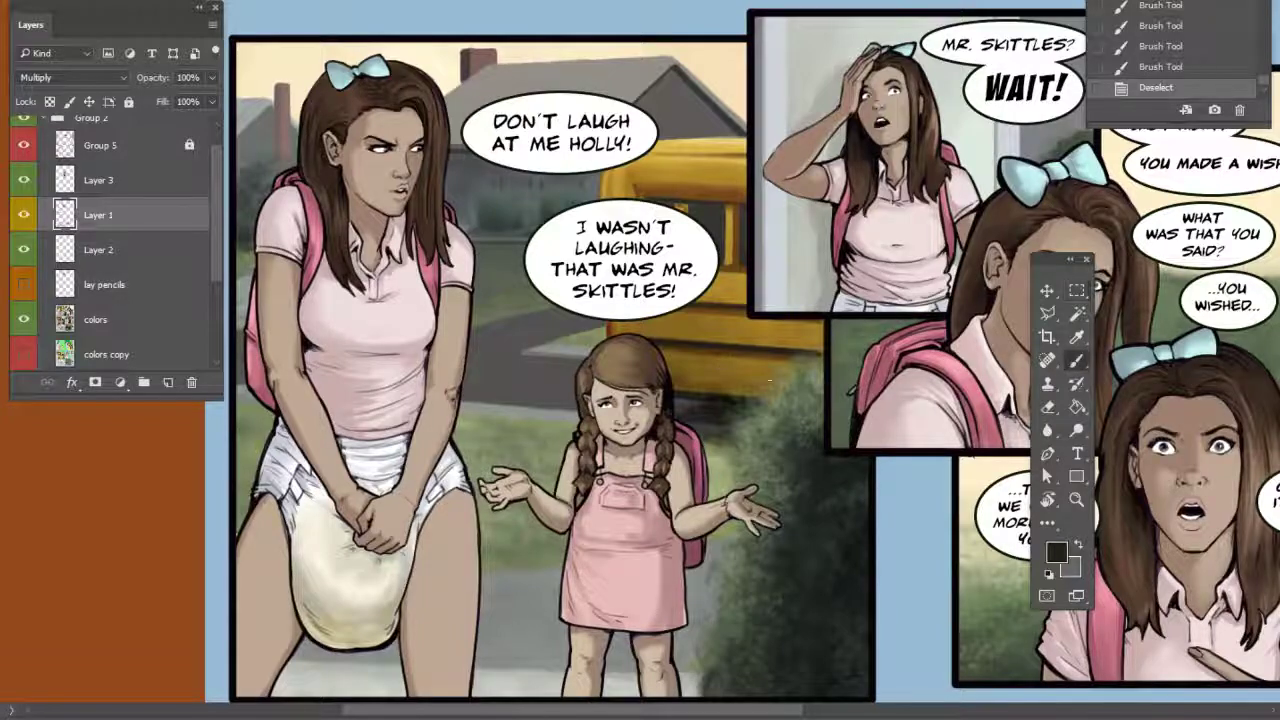
pyautogui.moveTo(692, 374); pyautogui.dragTo(905, 473)
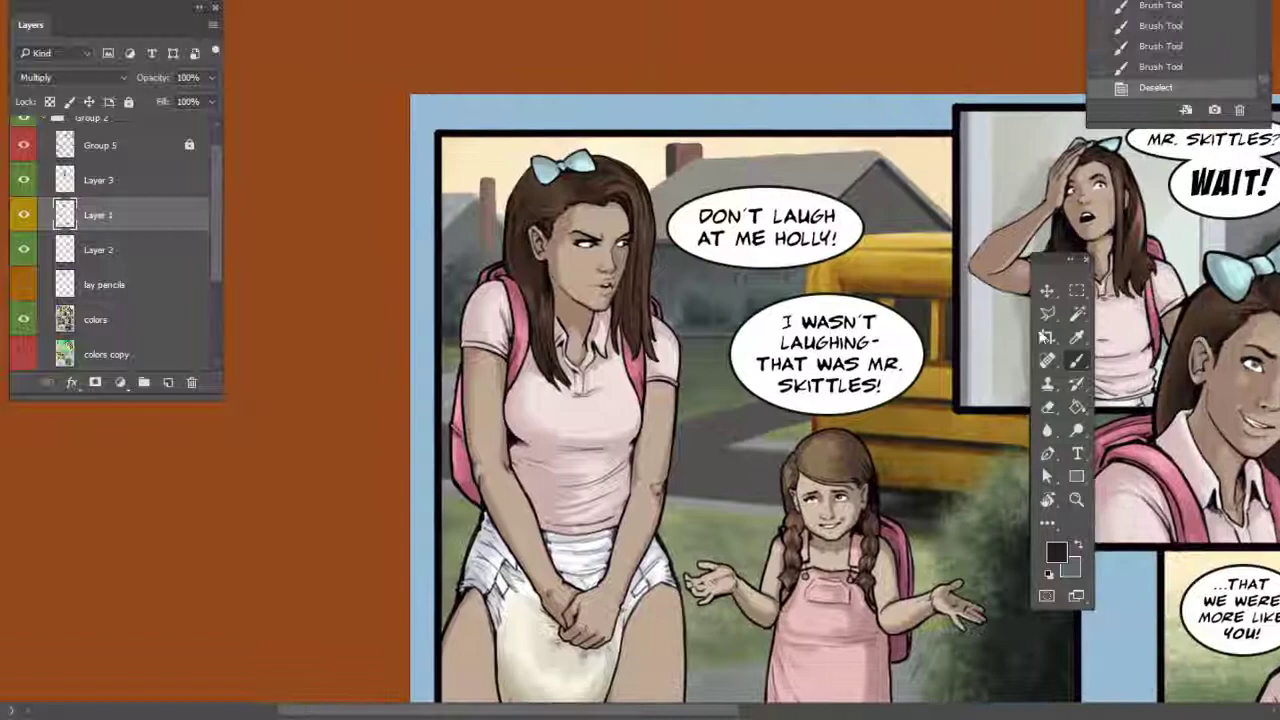
# Choose another brush tip, sample the background grey beside the older girl's hair, and undo the trial stroke on Layer 1
pyautogui.scroll(5, 544, 270)
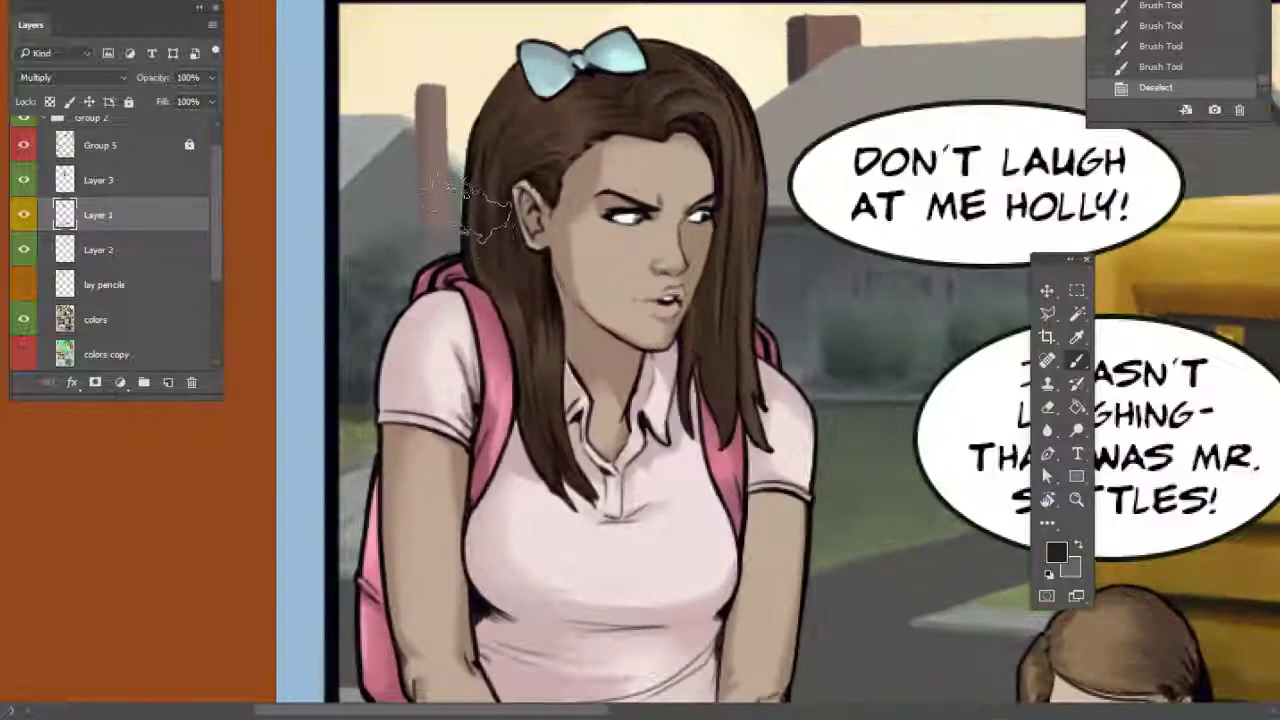
pyautogui.rightClick(478, 206)
pyautogui.click(556, 362)
pyautogui.keyDown('alt'); pyautogui.click(453, 193); pyautogui.keyUp('alt')
pyautogui.moveTo(459, 220); pyautogui.dragTo(464, 192)
pyautogui.click(1178, 69)
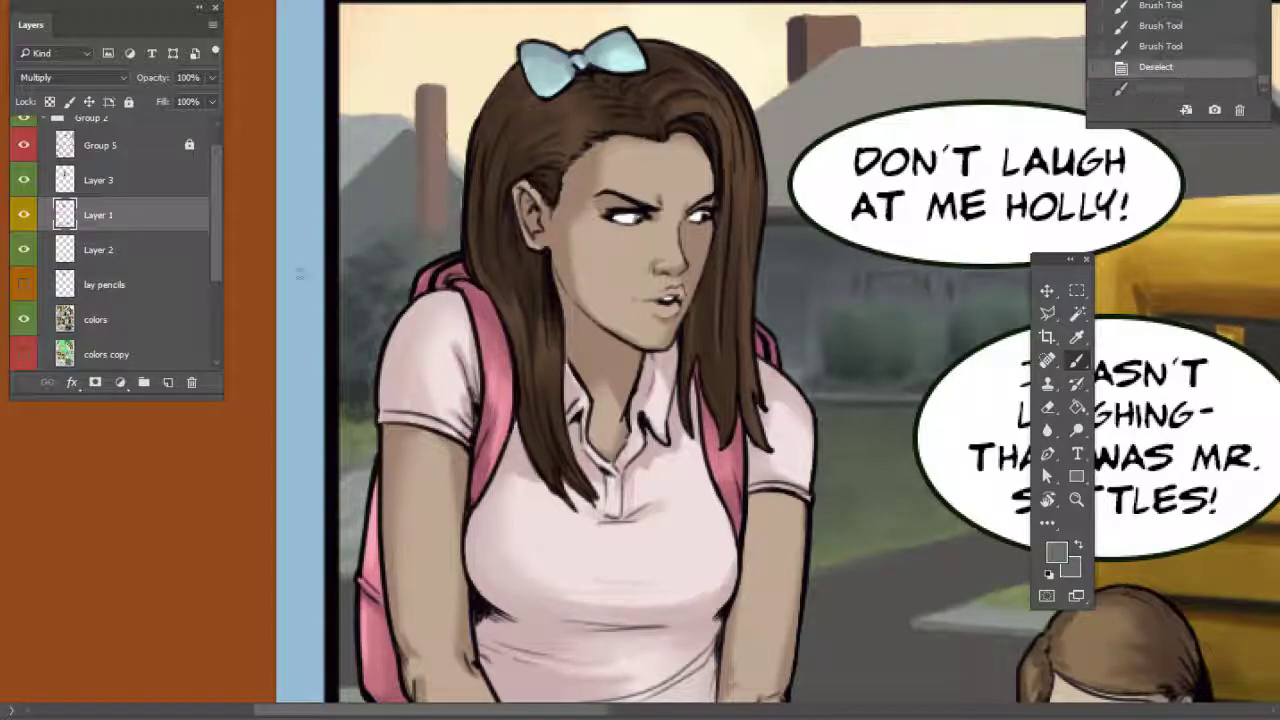
# On the colors layer, touch up the older girl's hair edge from ear level to her bow, sampling nearby colors
pyautogui.click(141, 322)
pyautogui.click(462, 189)
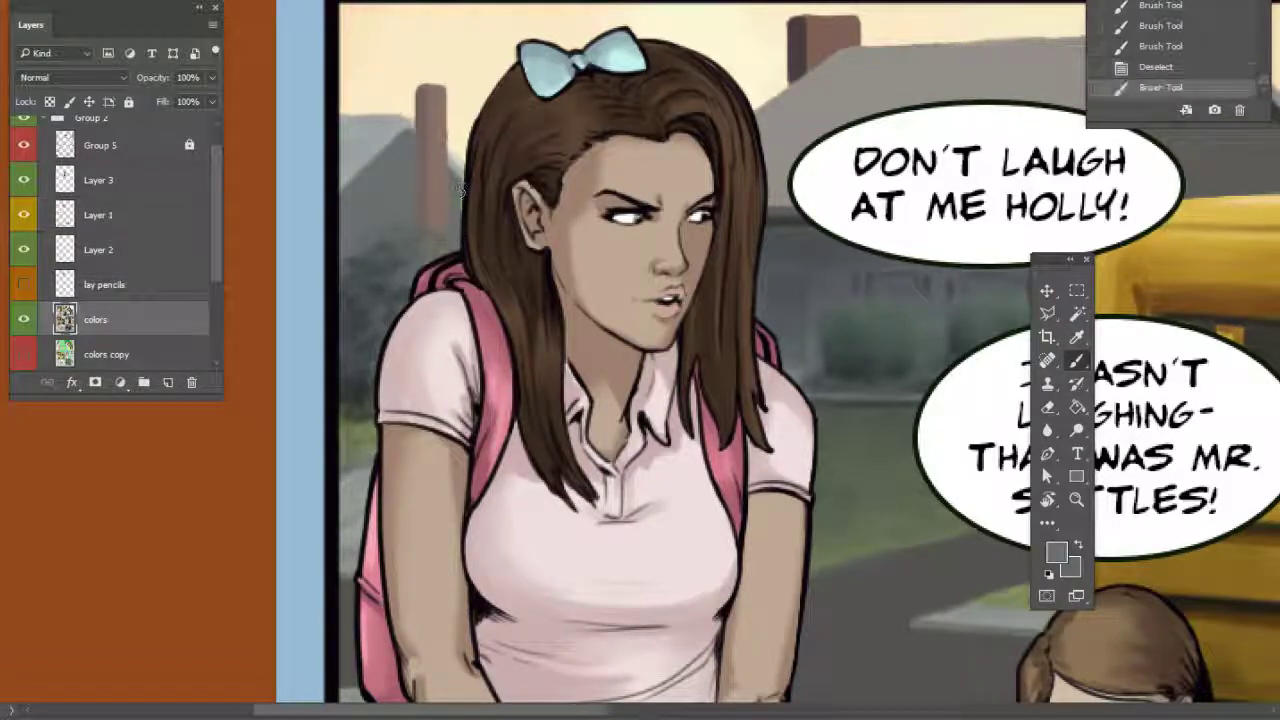
pyautogui.moveTo(462, 186); pyautogui.dragTo(463, 160)
pyautogui.keyDown('alt'); pyautogui.click(463, 157); pyautogui.keyUp('alt')
pyautogui.click(472, 120)
pyautogui.keyDown('alt'); pyautogui.click(514, 82); pyautogui.keyUp('alt')
pyautogui.moveTo(514, 80); pyautogui.dragTo(504, 86)
# Examine the first panel's bus, bush and figures at several magnifications for remaining color gaps
pyautogui.moveTo(730, 410); pyautogui.dragTo(651, 394)
pyautogui.moveTo(935, 442); pyautogui.dragTo(822, 434)
pyautogui.hotkey('ctrl', '-')
pyautogui.hotkey('ctrl', '-')
pyautogui.moveTo(812, 554); pyautogui.dragTo(744, 440)
pyautogui.hotkey('ctrl', '-')
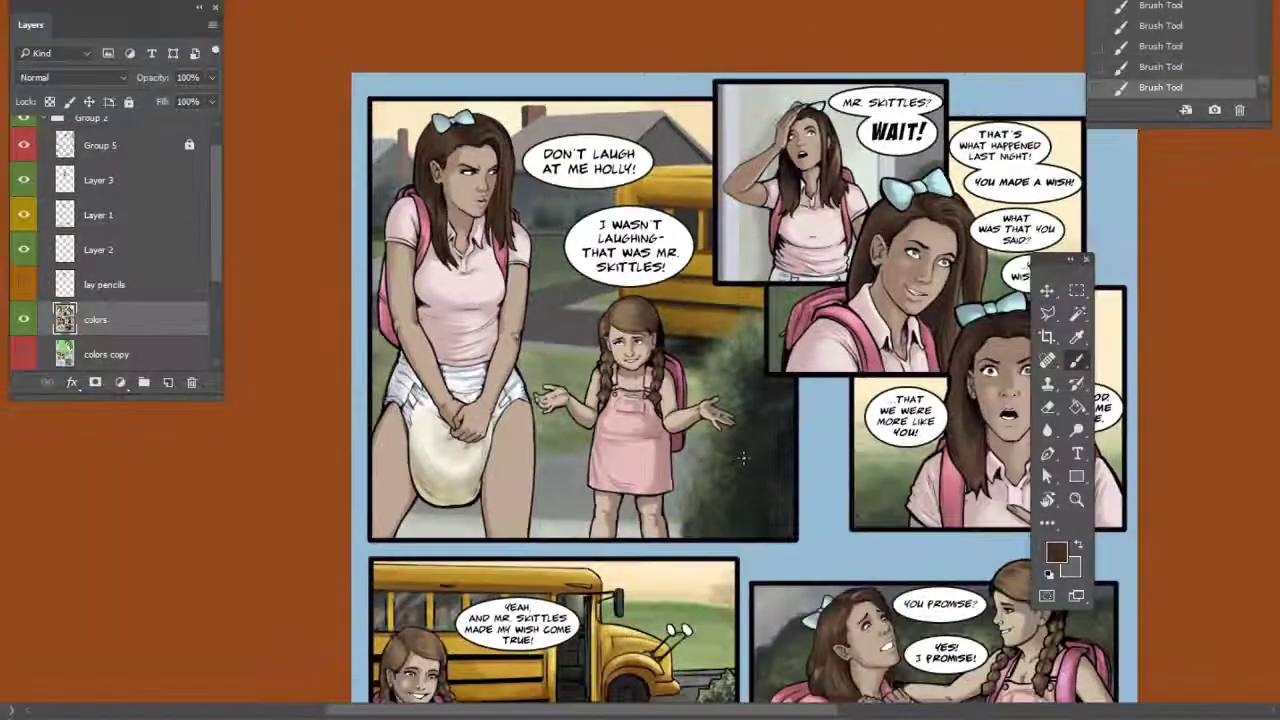
pyautogui.hotkey('ctrl', '+')
pyautogui.hotkey('ctrl', '+')
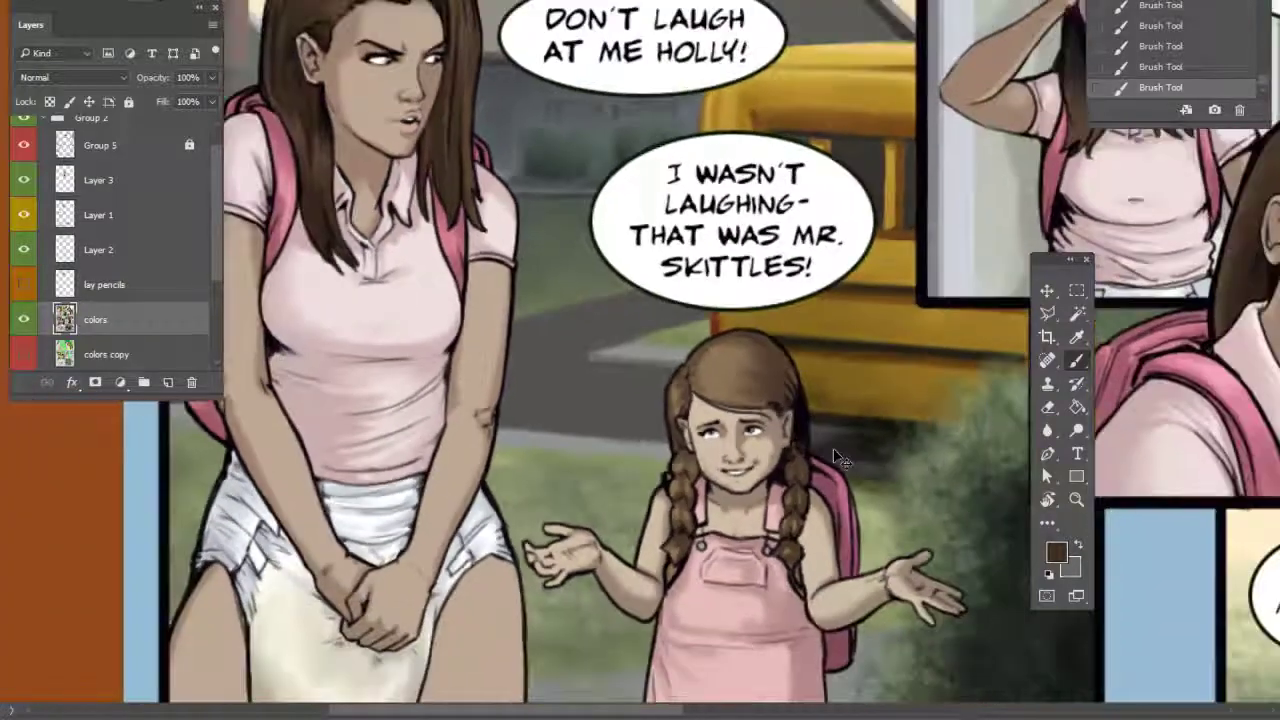
pyautogui.hotkey('ctrl', '-')
pyautogui.moveTo(760, 353); pyautogui.dragTo(732, 419)
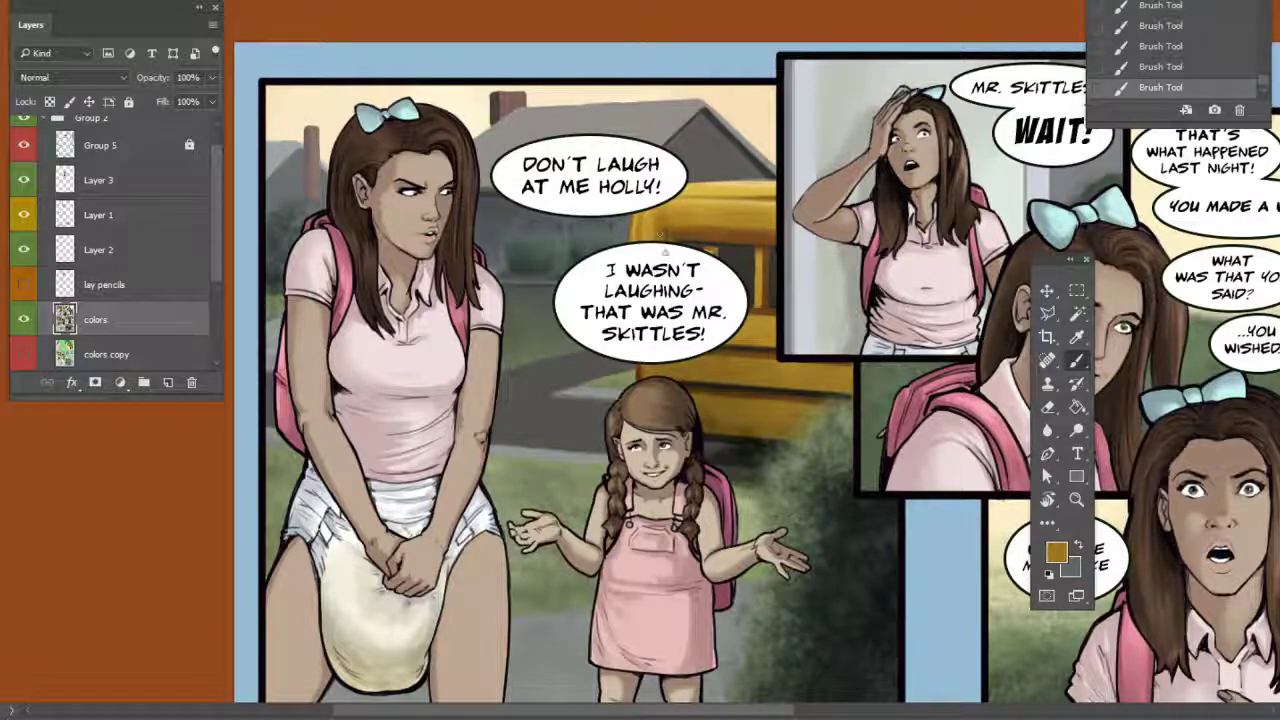
pyautogui.moveTo(685, 269); pyautogui.dragTo(711, 270)
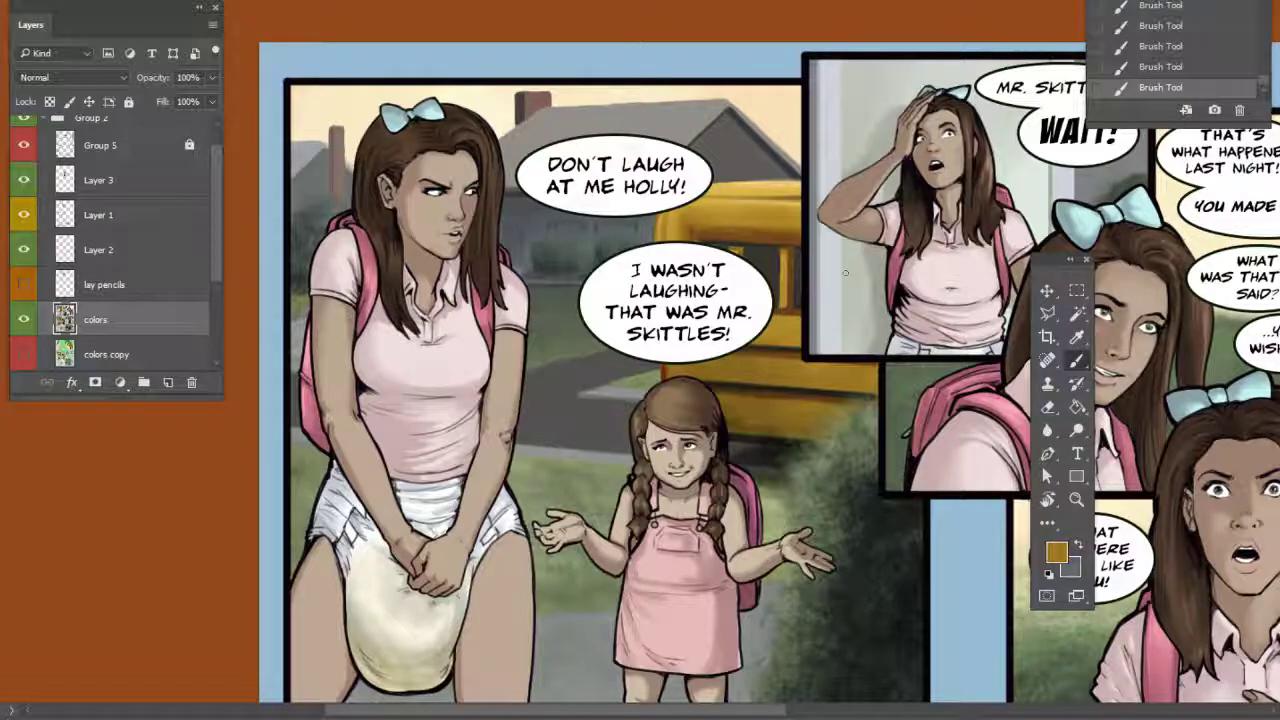
# Sample the dark brown of the older girl's hair and touch up its outer edge beside the house roof
pyautogui.scroll(3, 542, 268)
pyautogui.moveTo(491, 146); pyautogui.dragTo(726, 455)
pyautogui.keyDown('alt'); pyautogui.click(566, 256); pyautogui.keyUp('alt')
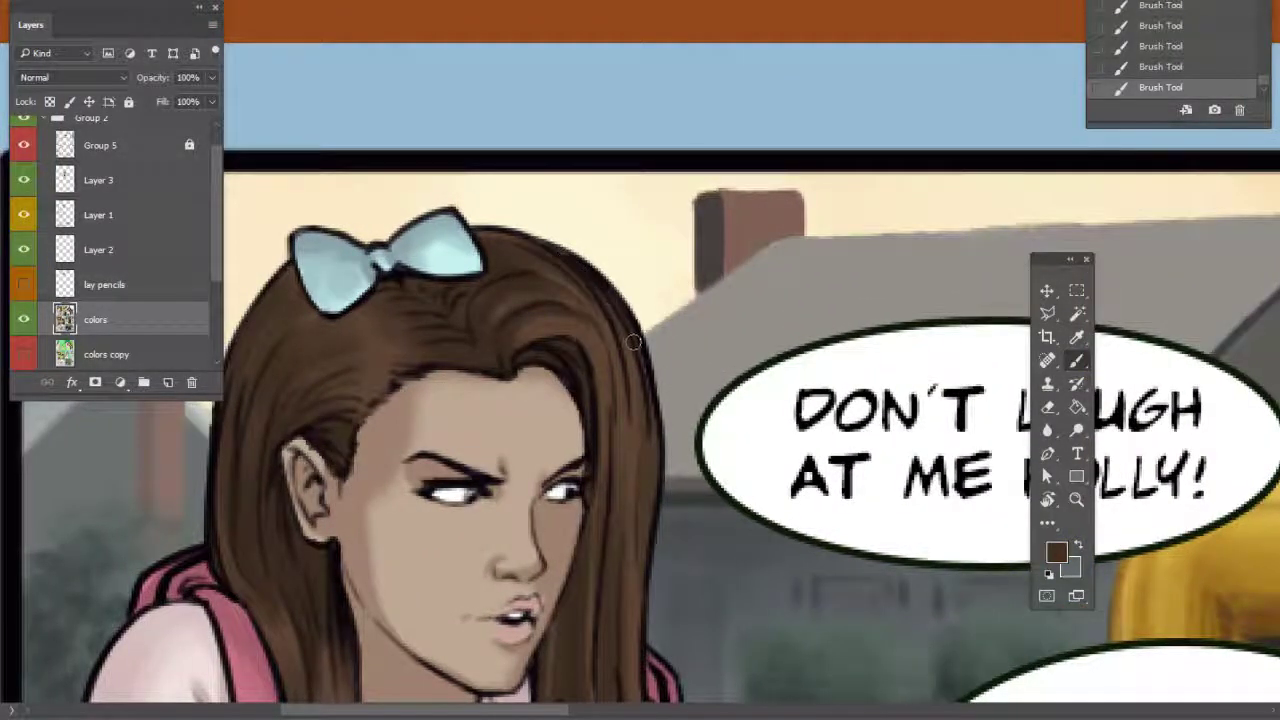
# Sample the grass green beside the older girl's thigh and touch up the background at the panel's left border
pyautogui.moveTo(478, 580); pyautogui.dragTo(766, 199)
pyautogui.moveTo(606, 597); pyautogui.dragTo(623, 306)
pyautogui.moveTo(603, 546); pyautogui.dragTo(562, 77)
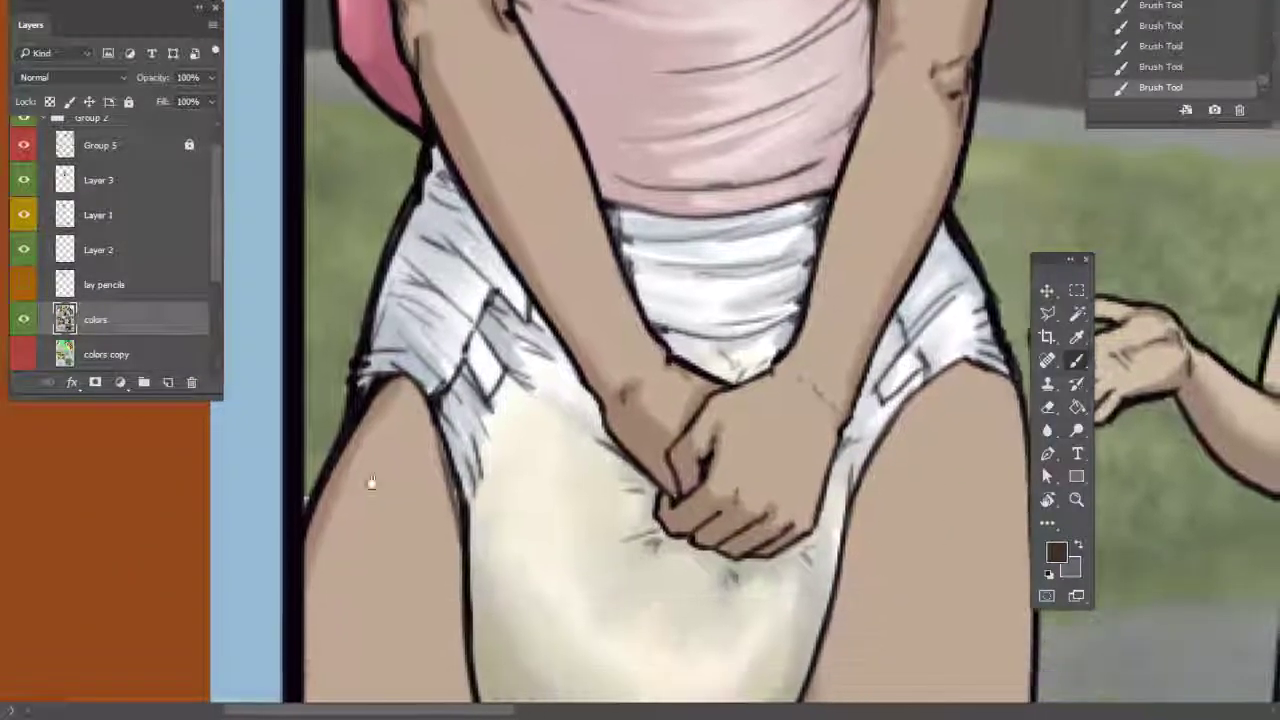
pyautogui.keyDown('alt'); pyautogui.click(303, 470); pyautogui.keyUp('alt')
# Inspect the first panel's background up close around the legs, younger girl, bush, bus and house for missed spots
pyautogui.scroll(-6, 320, 475)
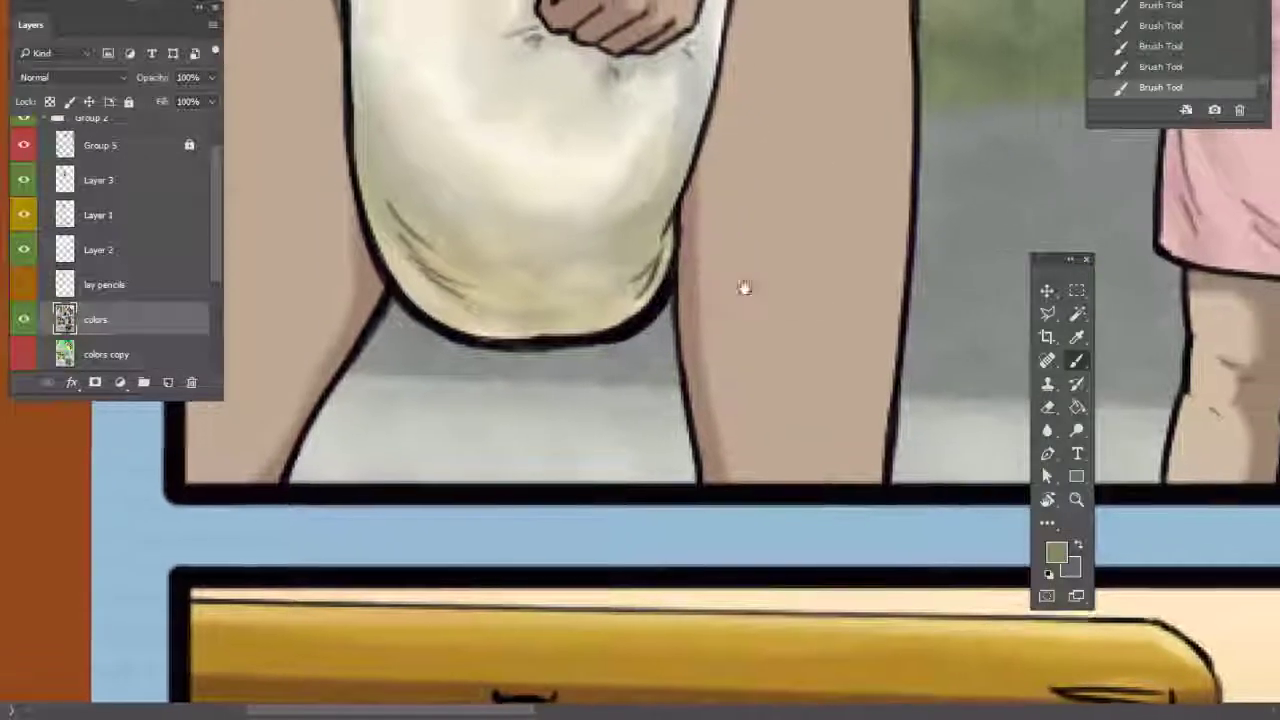
pyautogui.moveTo(746, 286); pyautogui.dragTo(363, 459)
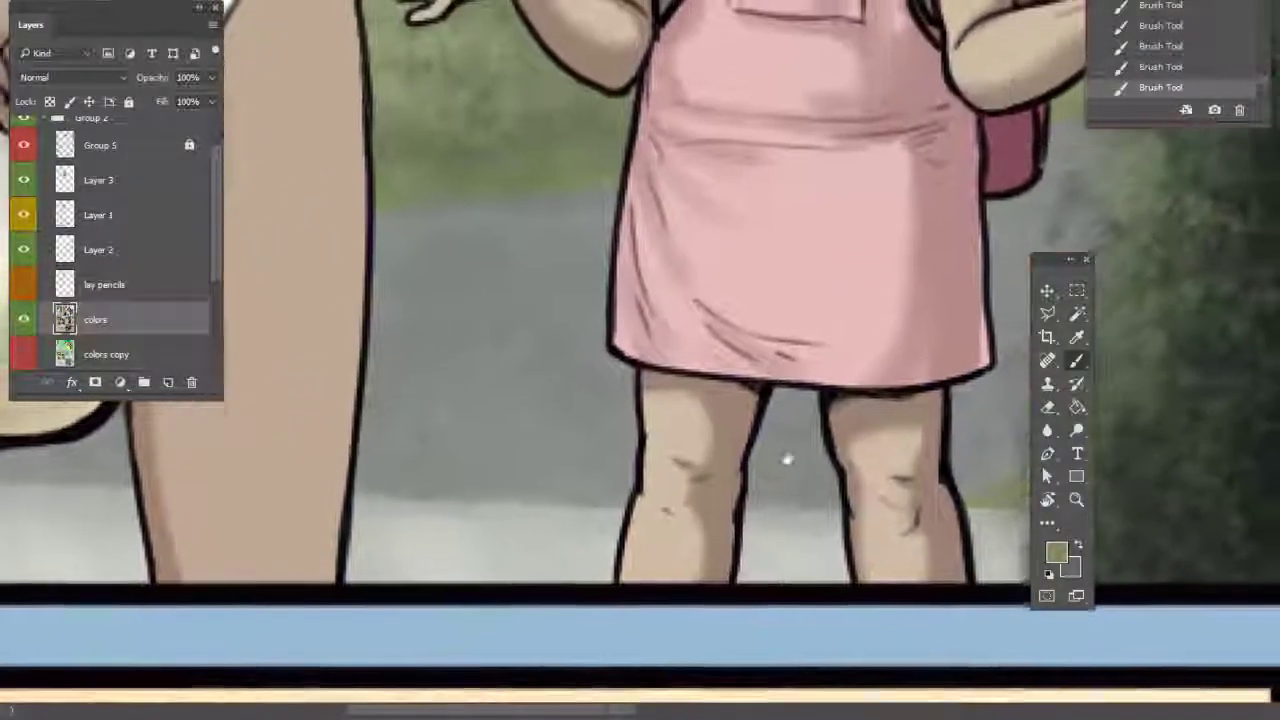
pyautogui.moveTo(777, 457); pyautogui.dragTo(583, 555)
pyautogui.moveTo(898, 451); pyautogui.dragTo(668, 428)
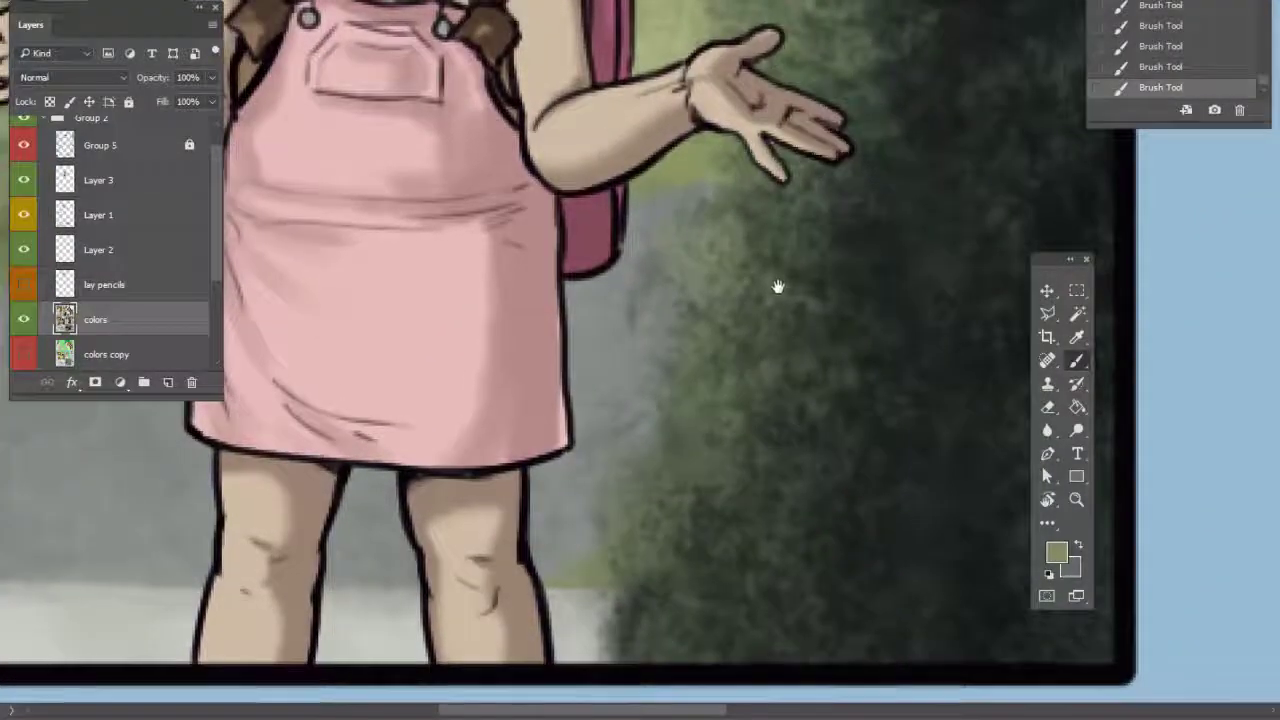
pyautogui.moveTo(778, 284); pyautogui.dragTo(754, 406)
pyautogui.moveTo(765, 592); pyautogui.dragTo(708, 531)
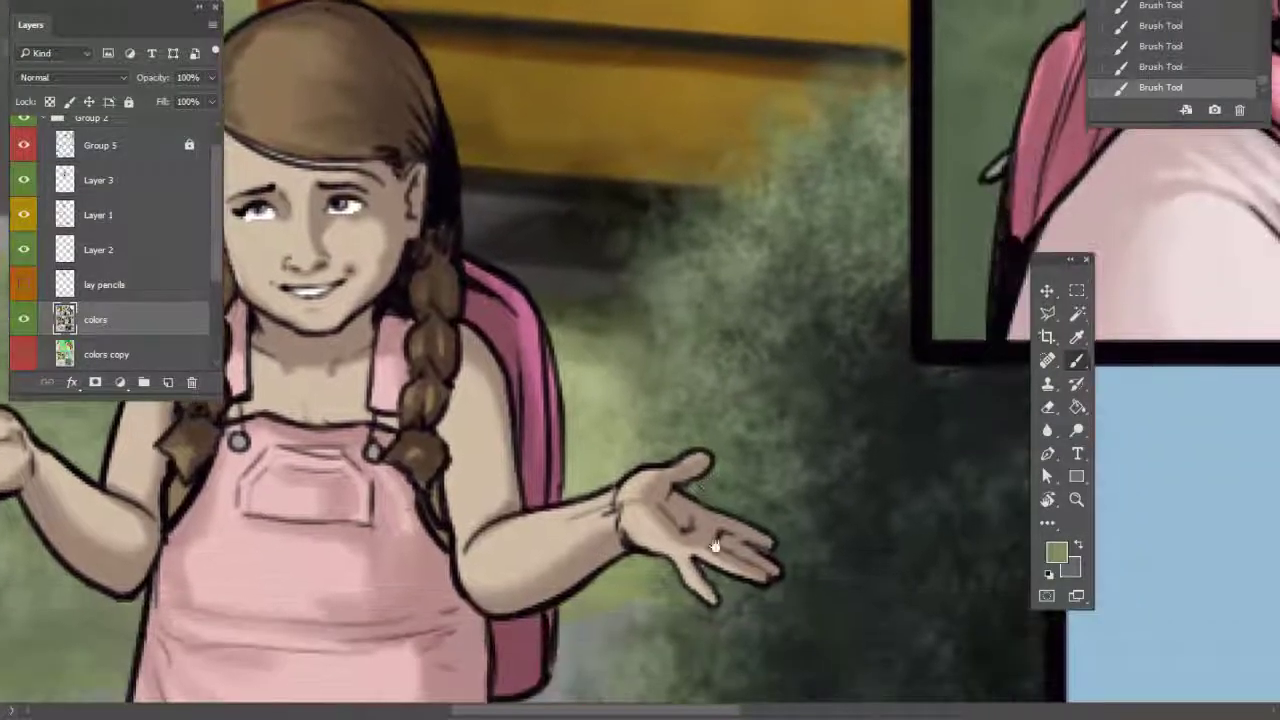
pyautogui.moveTo(678, 175); pyautogui.dragTo(676, 529)
pyautogui.moveTo(720, 391); pyautogui.dragTo(930, 400)
pyautogui.moveTo(597, 300); pyautogui.dragTo(735, 318)
pyautogui.moveTo(658, 275); pyautogui.dragTo(788, 328)
pyautogui.moveTo(591, 265); pyautogui.dragTo(697, 411)
pyautogui.moveTo(444, 258); pyautogui.dragTo(411, 506)
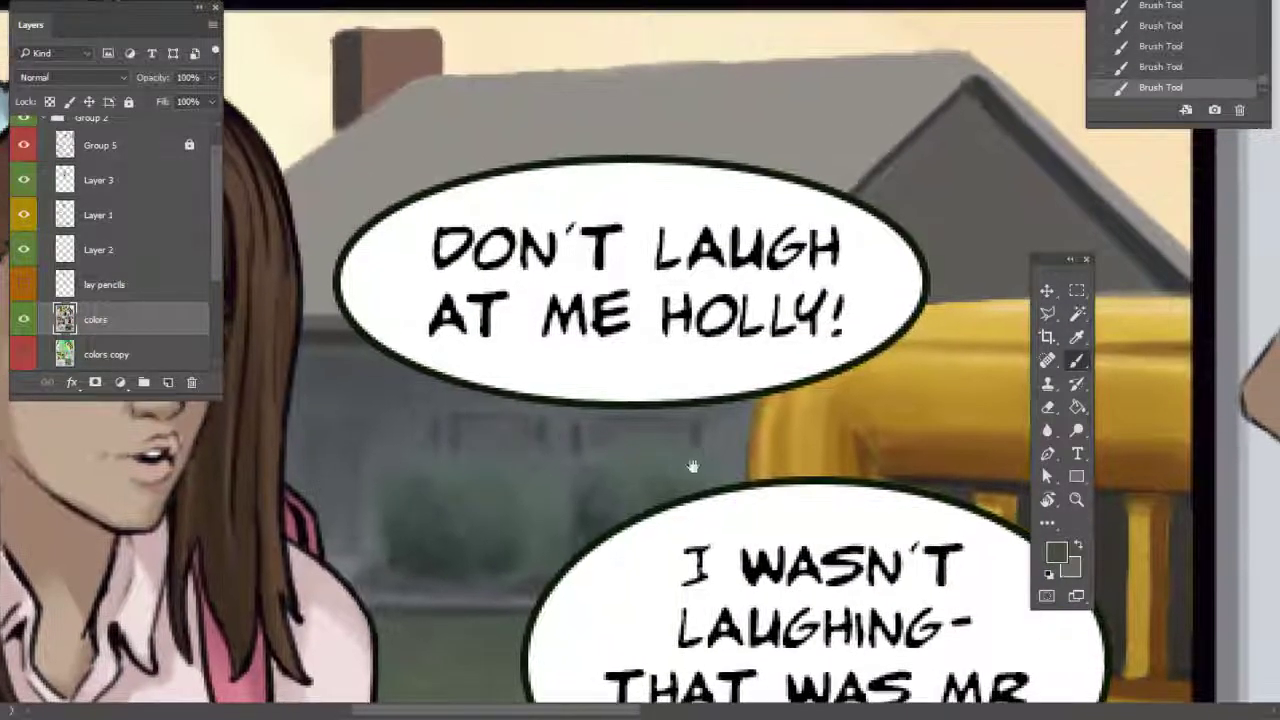
pyautogui.moveTo(680, 457); pyautogui.dragTo(509, 491)
pyautogui.moveTo(769, 274); pyautogui.dragTo(817, 297)
pyautogui.moveTo(441, 260); pyautogui.dragTo(1010, 313)
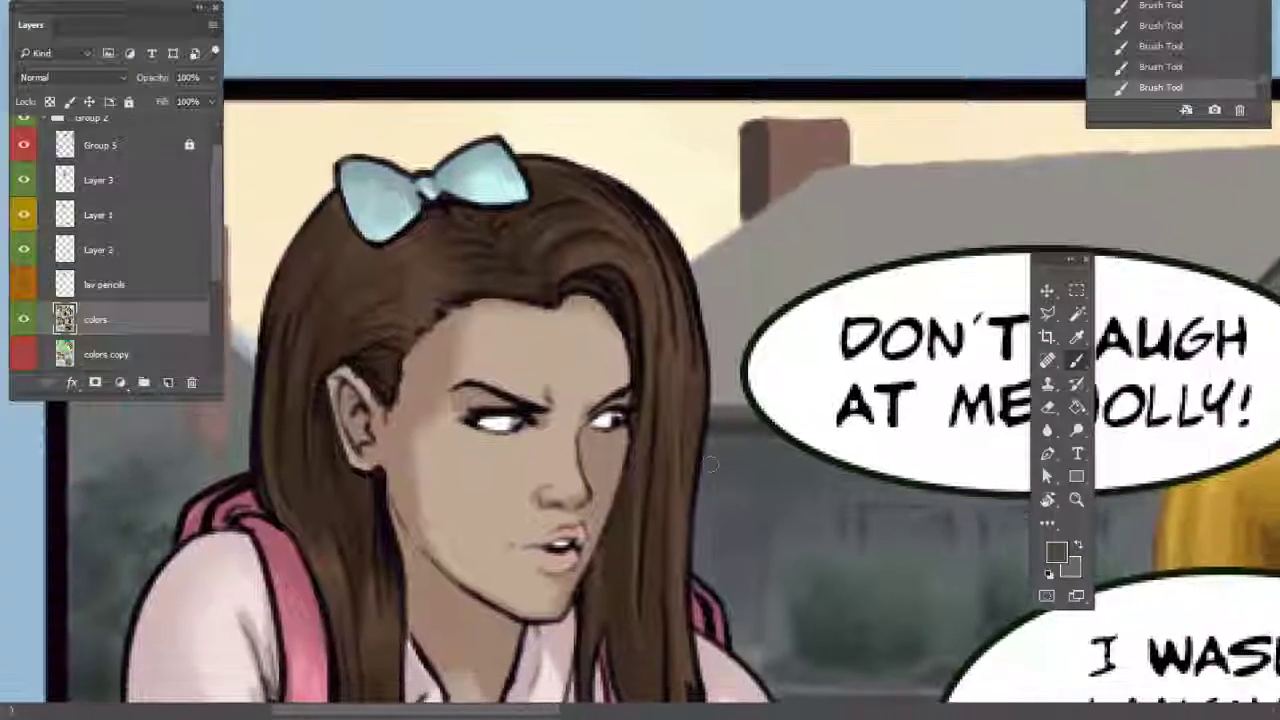
# Sample the older girl's skin tones and touch up her face beside the ear and hairline
pyautogui.keyDown('alt'); pyautogui.click(365, 375); pyautogui.keyUp('alt')
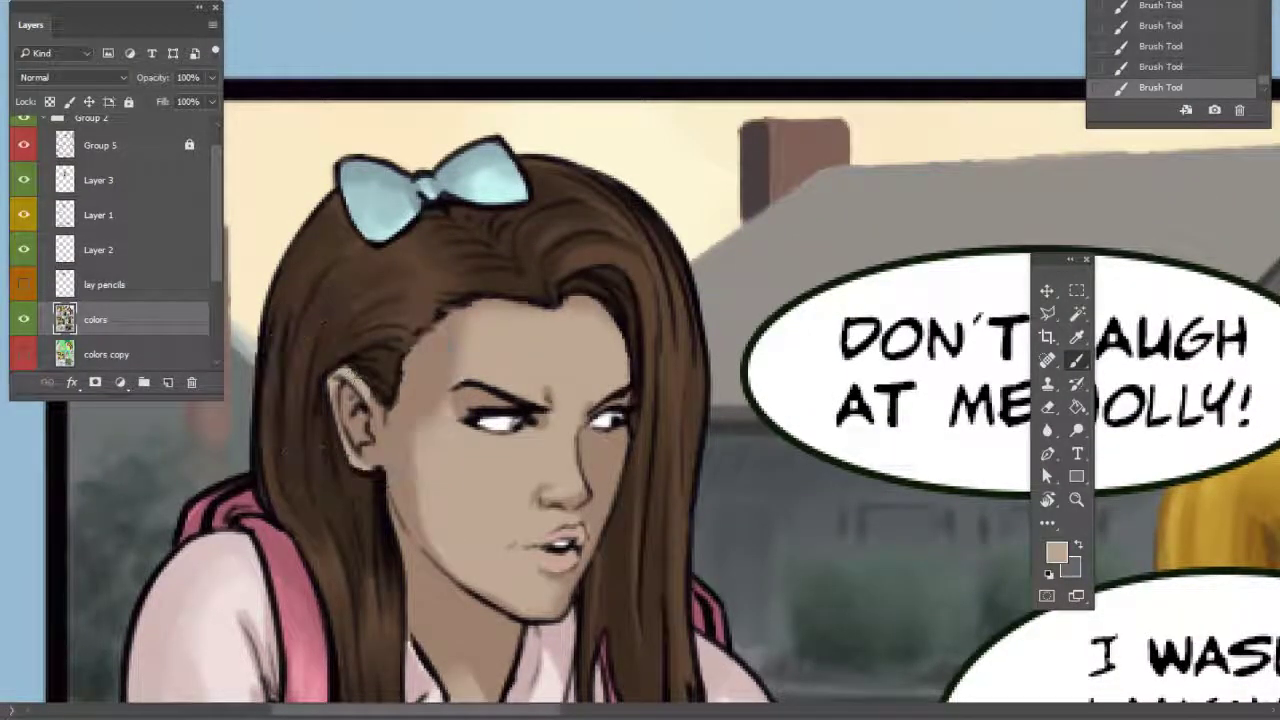
pyautogui.keyDown('alt'); pyautogui.click(419, 368); pyautogui.keyUp('alt')
pyautogui.hotkey('ctrl', '-')
pyautogui.hotkey('ctrl', '-')
pyautogui.hotkey('ctrl', '-')
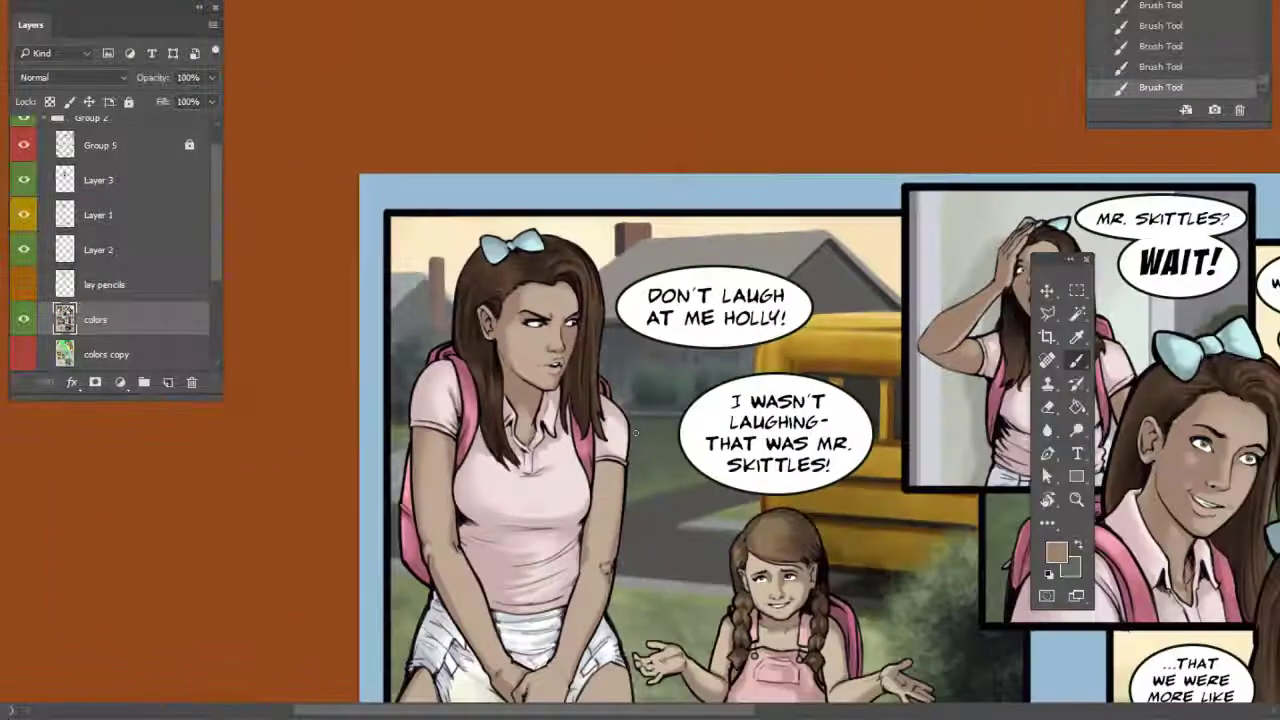
# Sample the bus's dark brown and touch up the bus beside the second panel's border
pyautogui.moveTo(784, 551); pyautogui.dragTo(724, 463)
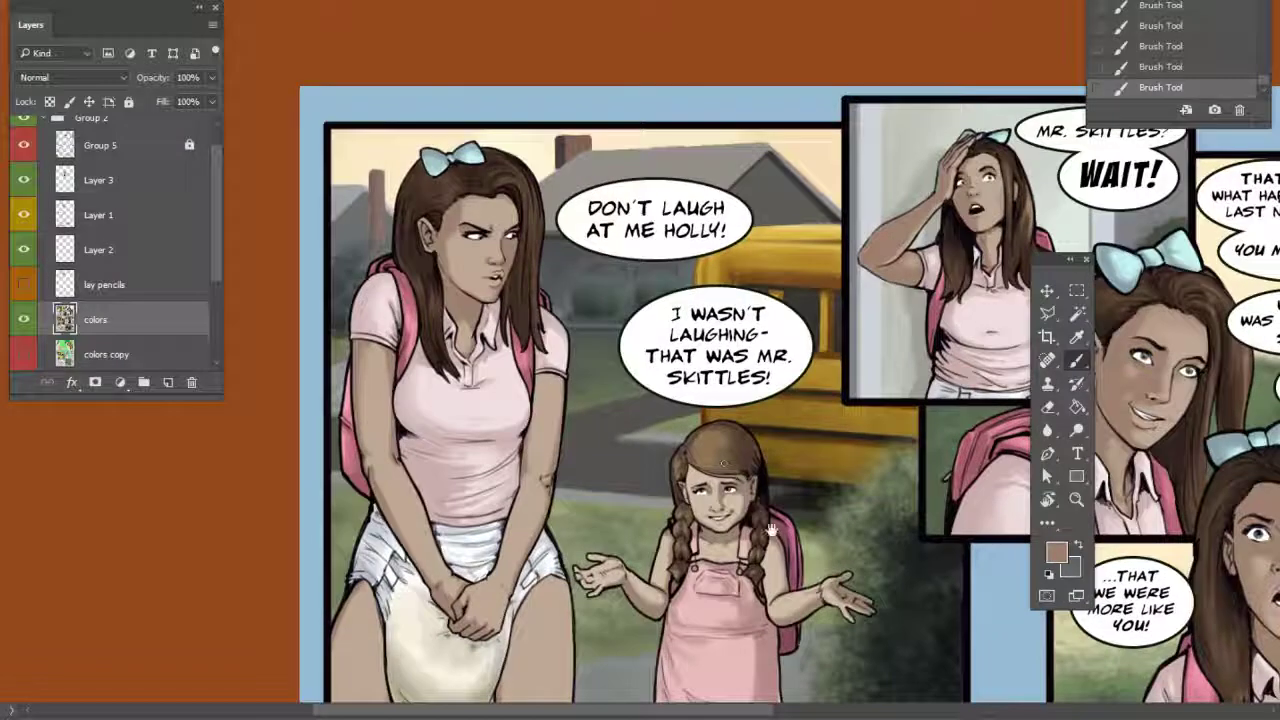
pyautogui.scroll(-3, 723, 462)
pyautogui.hscroll(2, 740, 465)
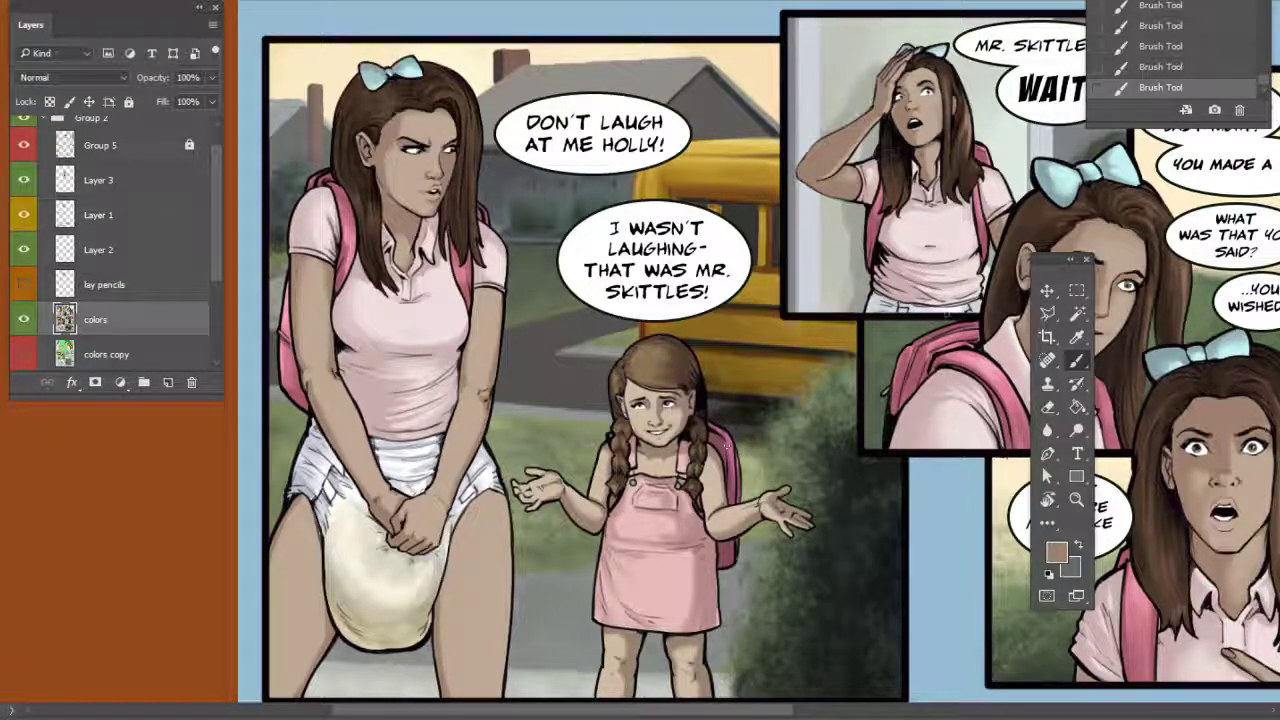
pyautogui.keyDown('alt'); pyautogui.click(766, 304); pyautogui.keyUp('alt')
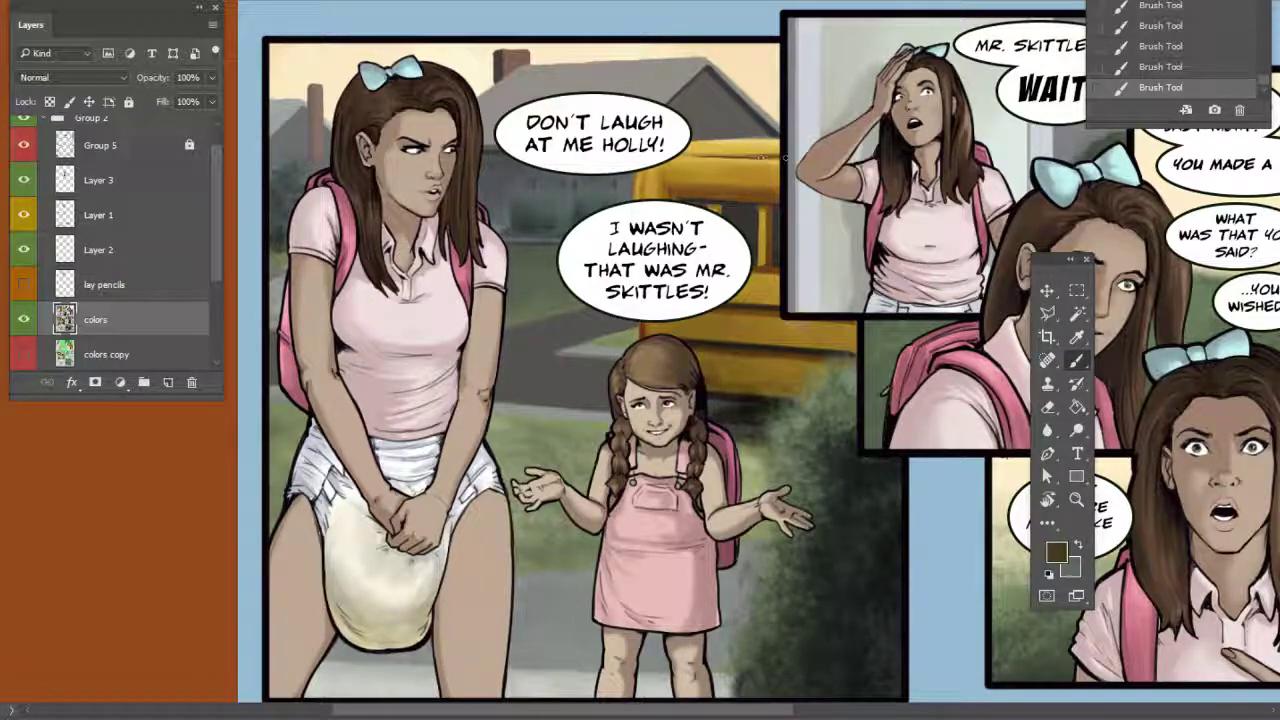
pyautogui.moveTo(840, 342); pyautogui.dragTo(793, 319)
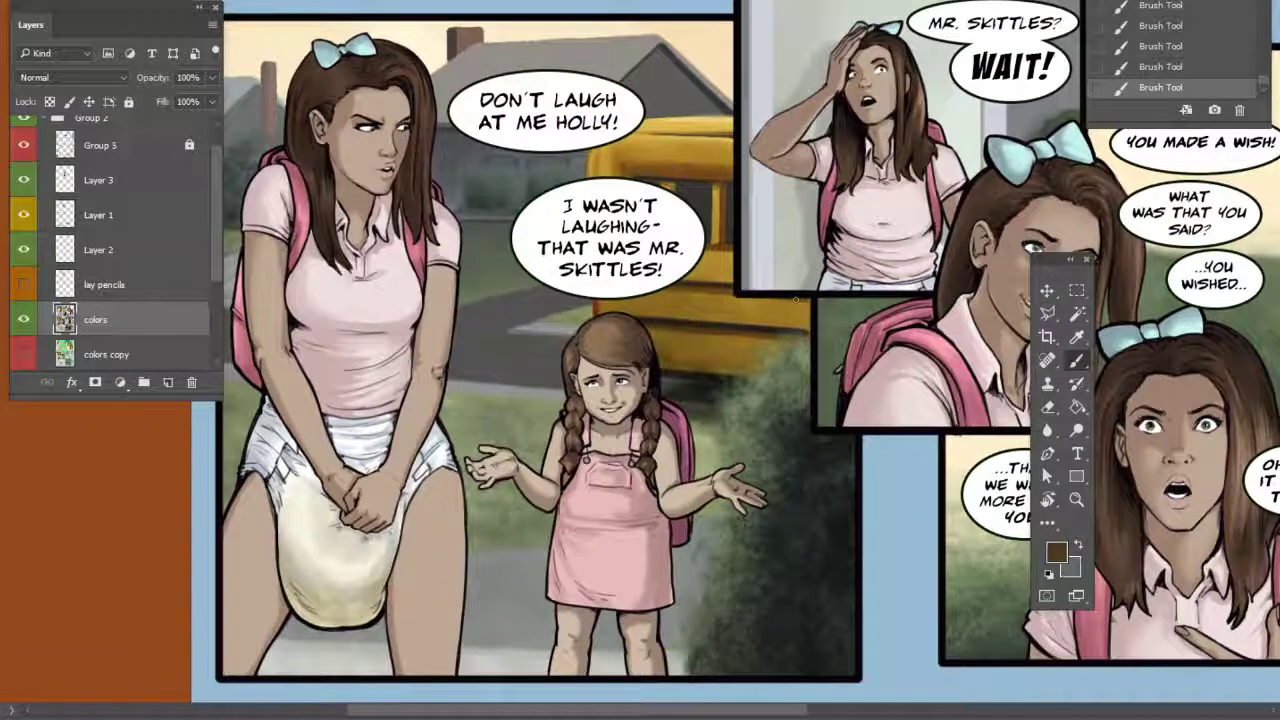